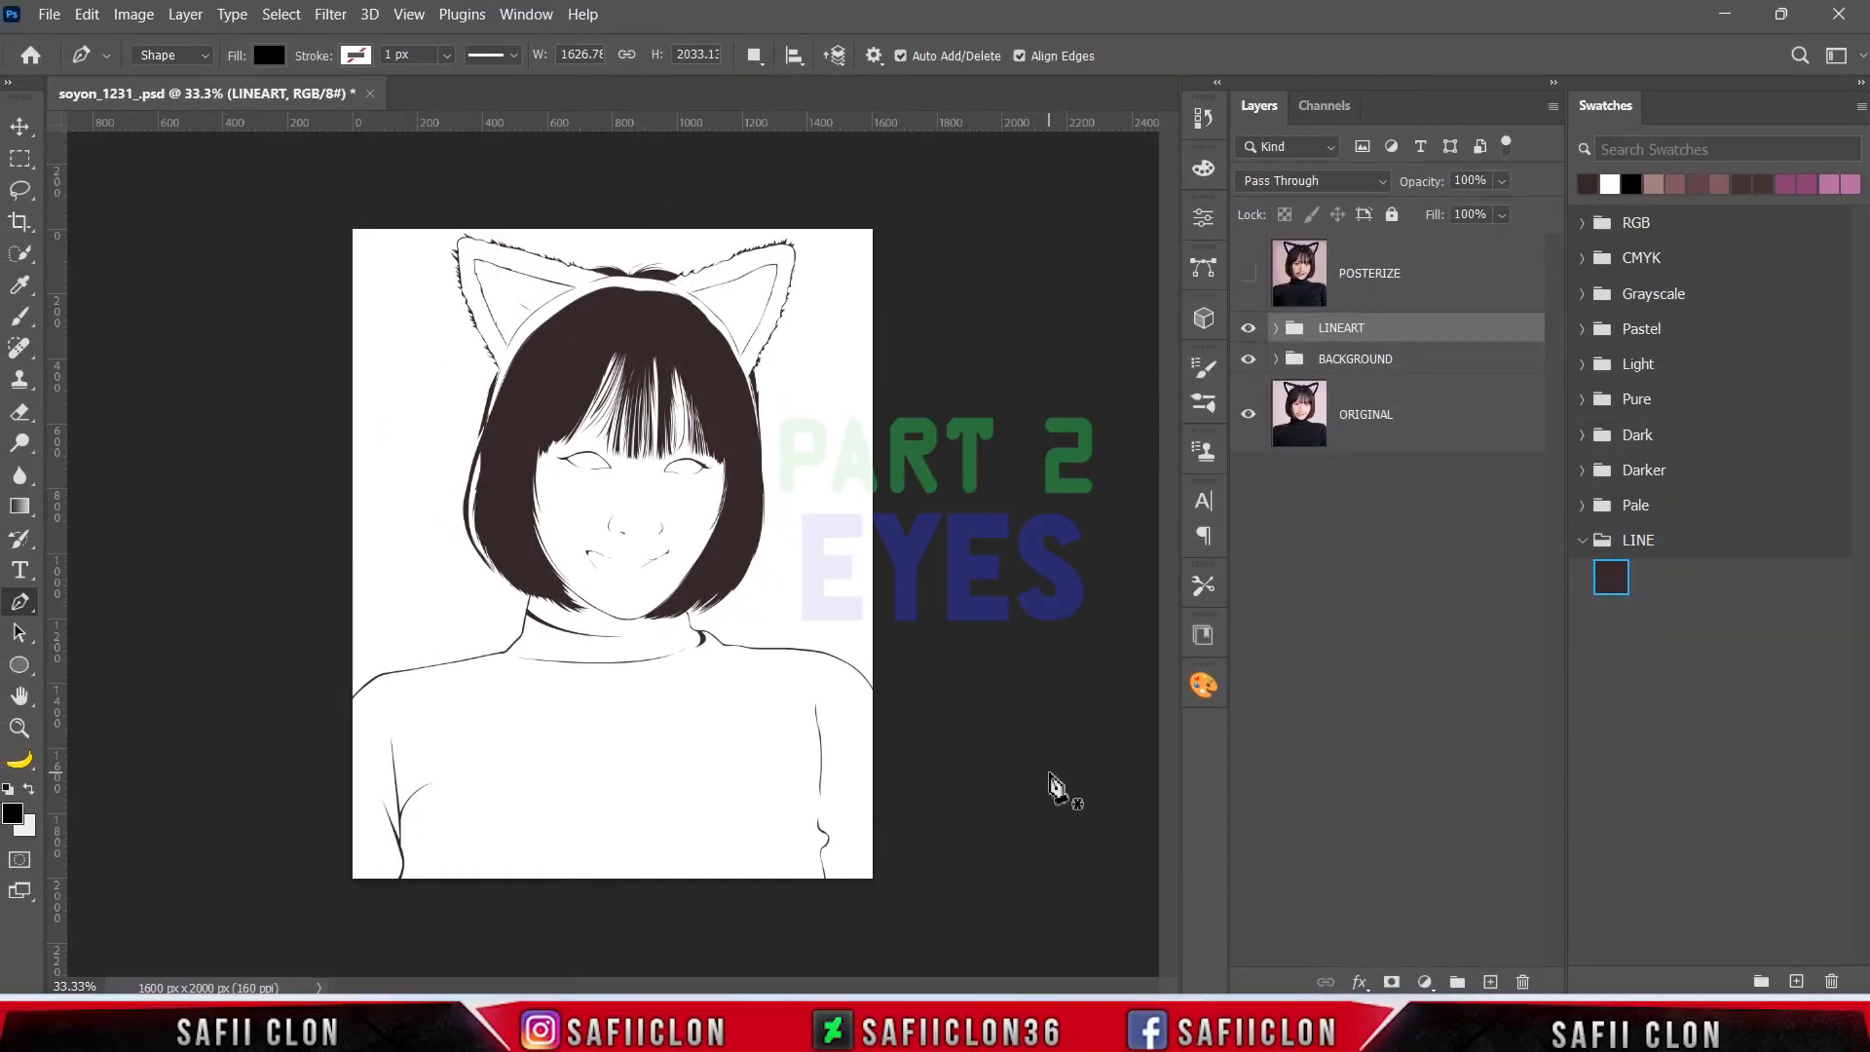
# - Show the POSTERIZE reference layer over the line art around the face
pyautogui.hotkey('ctrl', '+')
pyautogui.hotkey('ctrl', '+')
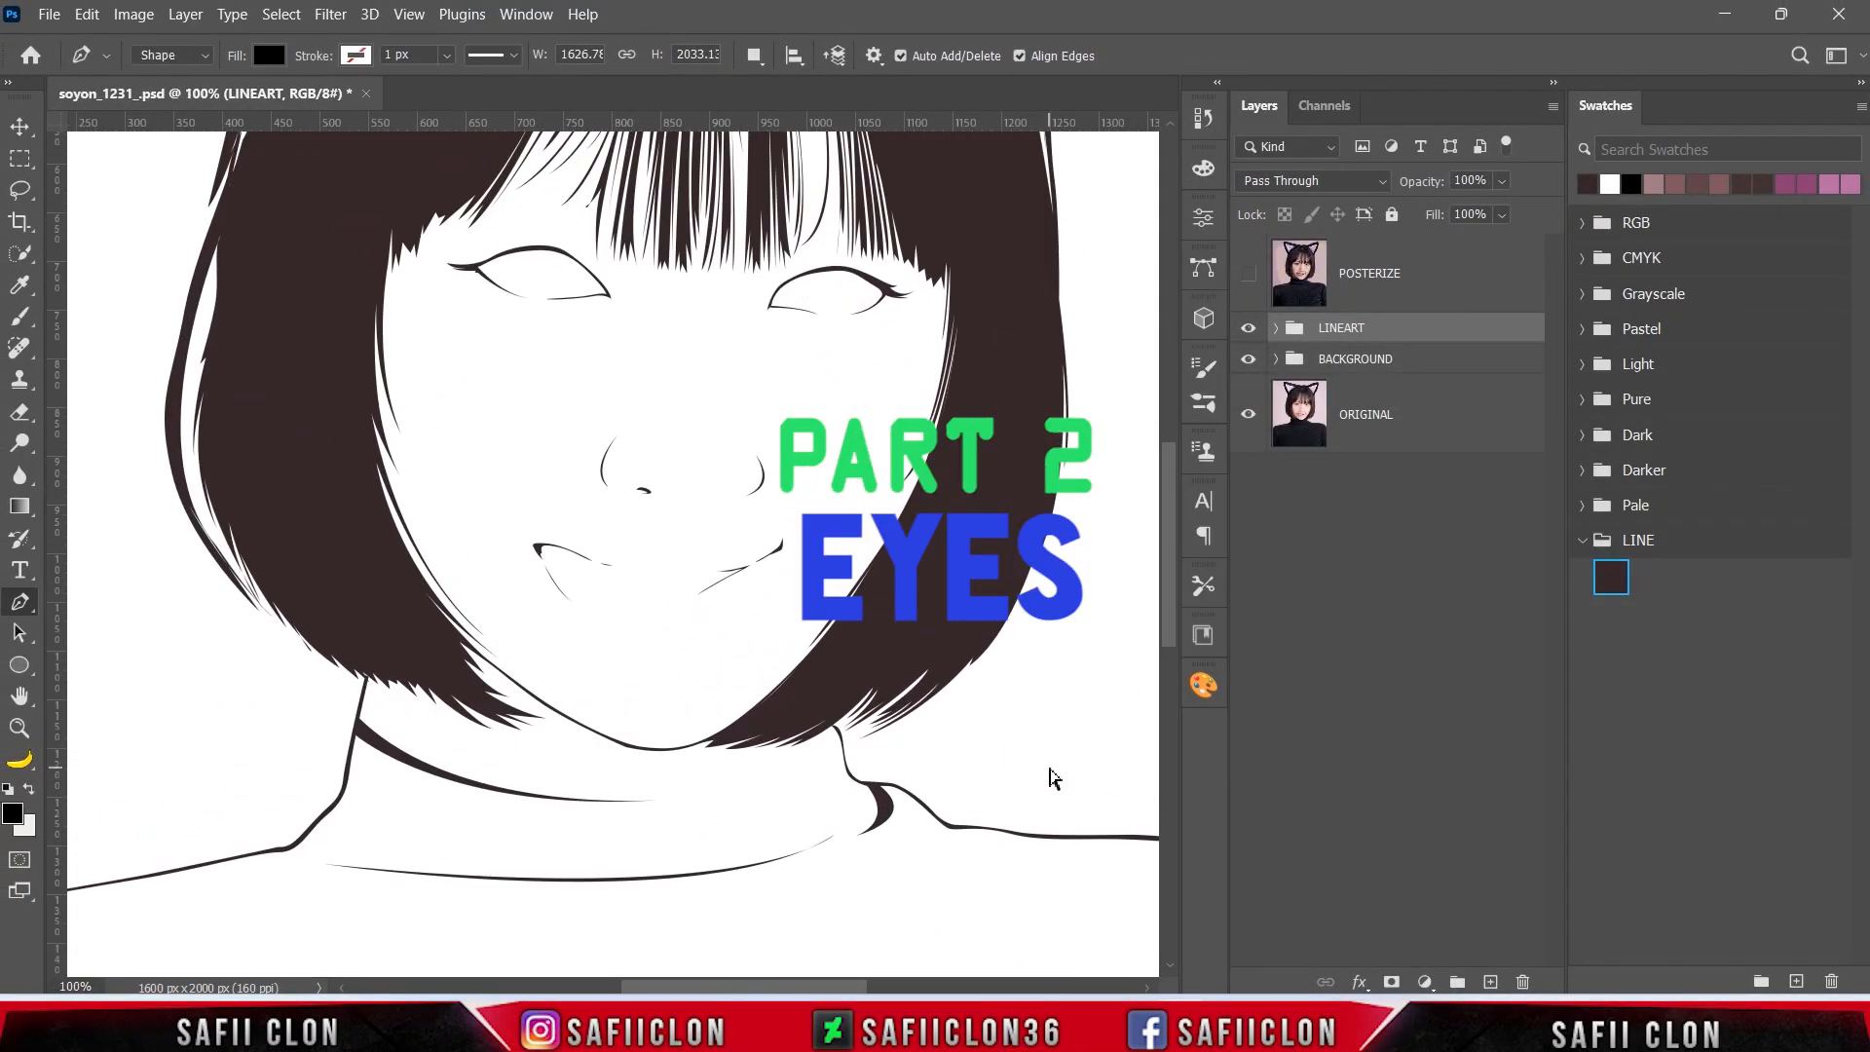
pyautogui.scroll(3, 979, 738)
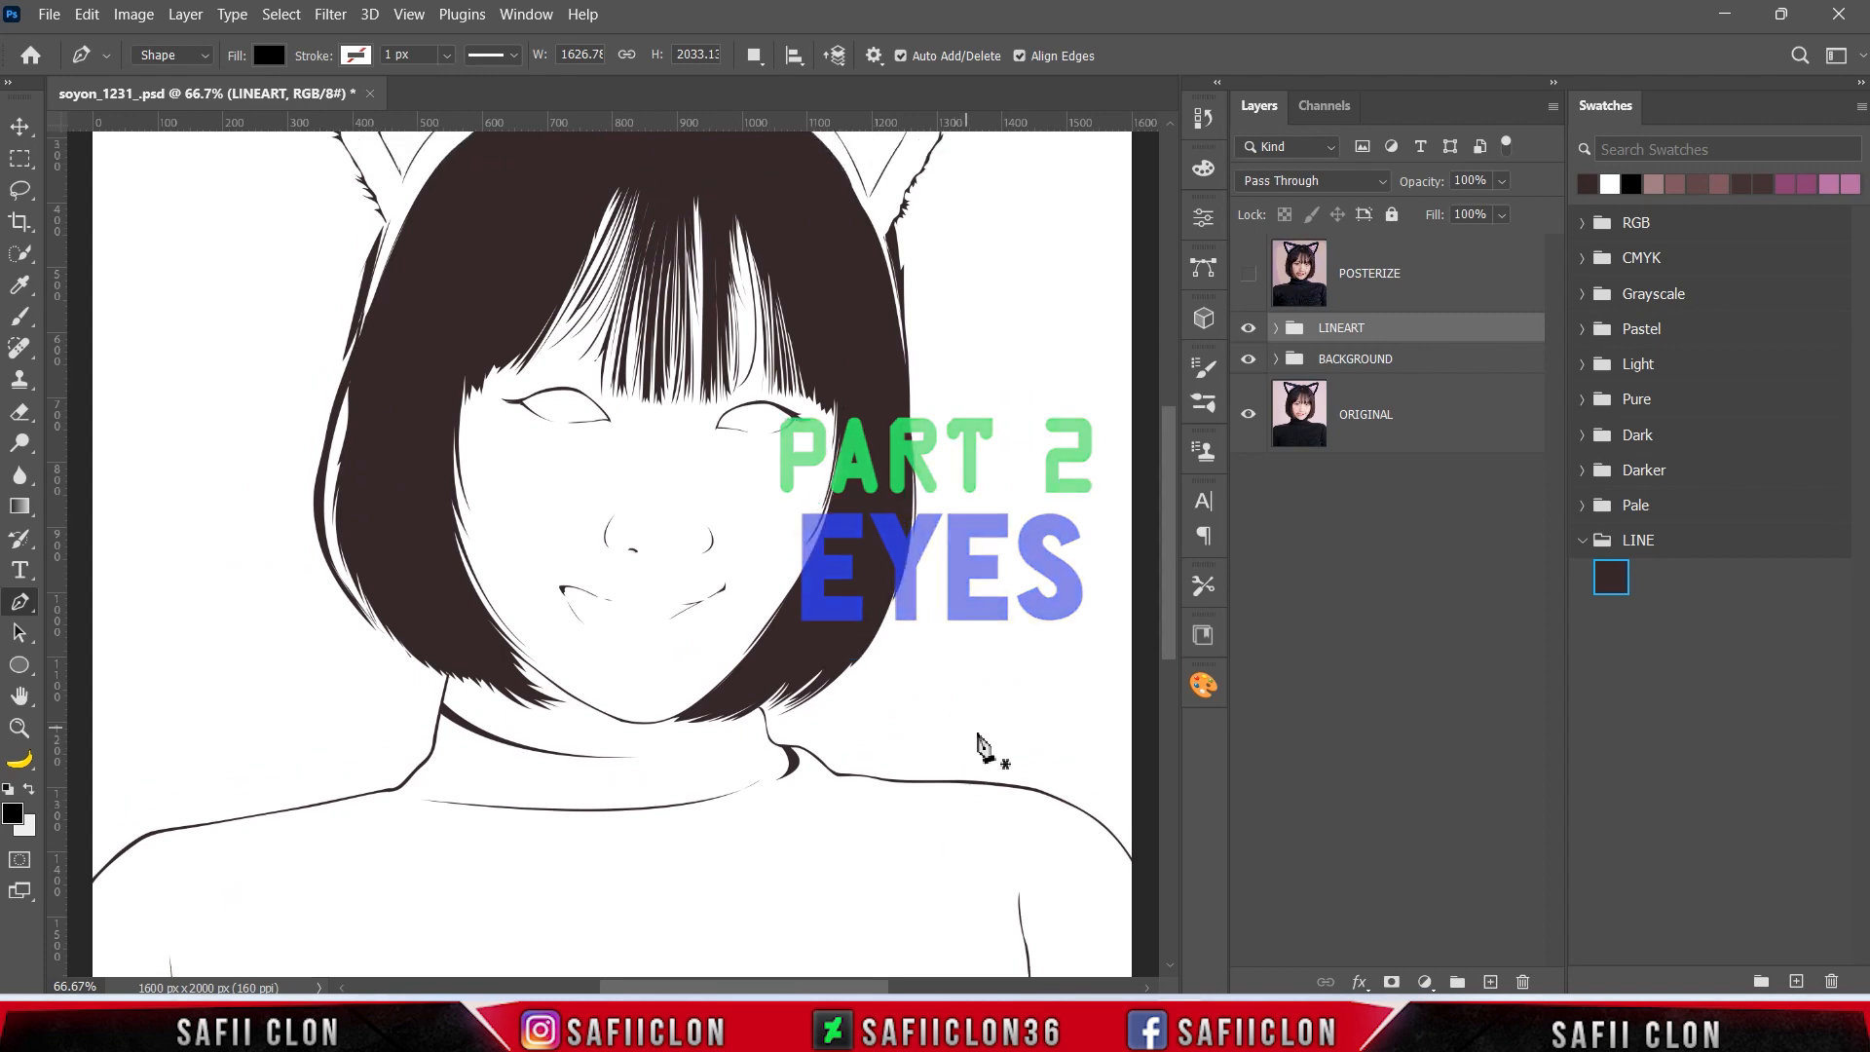
pyautogui.hotkey('ctrl', '+')
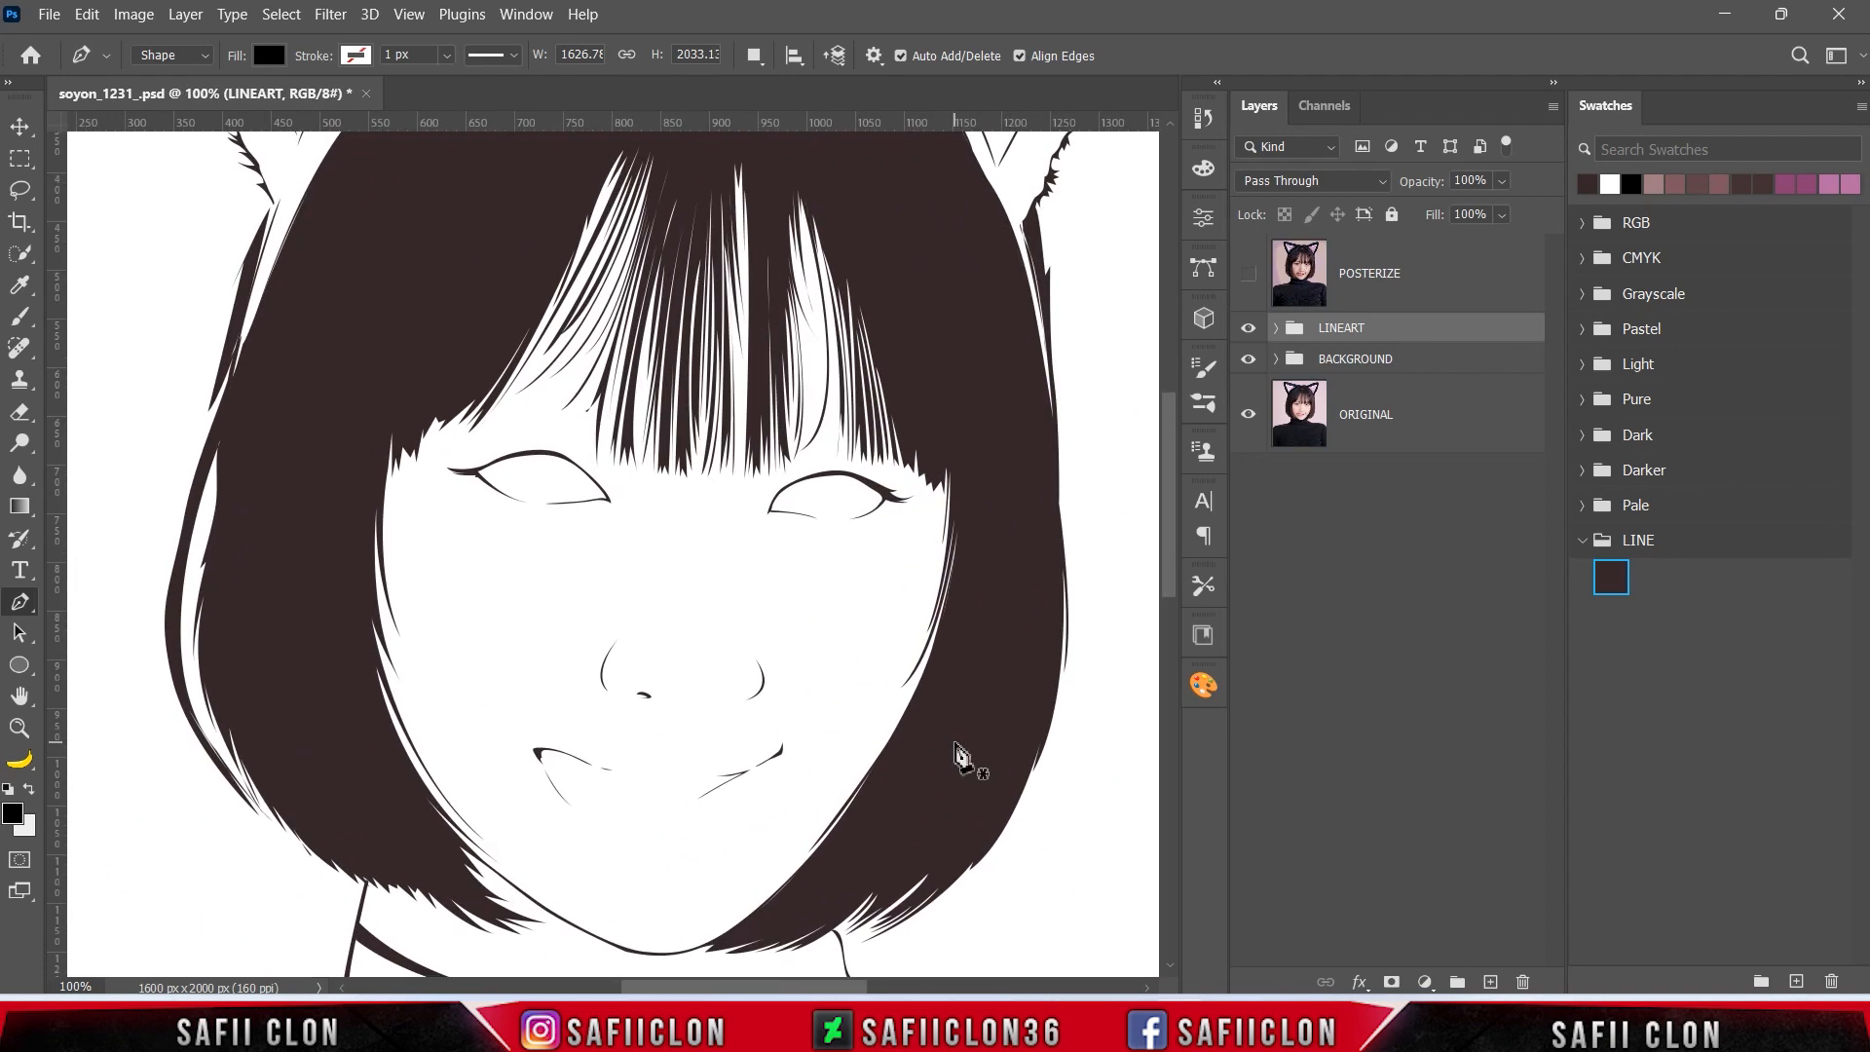
pyautogui.click(1249, 277)
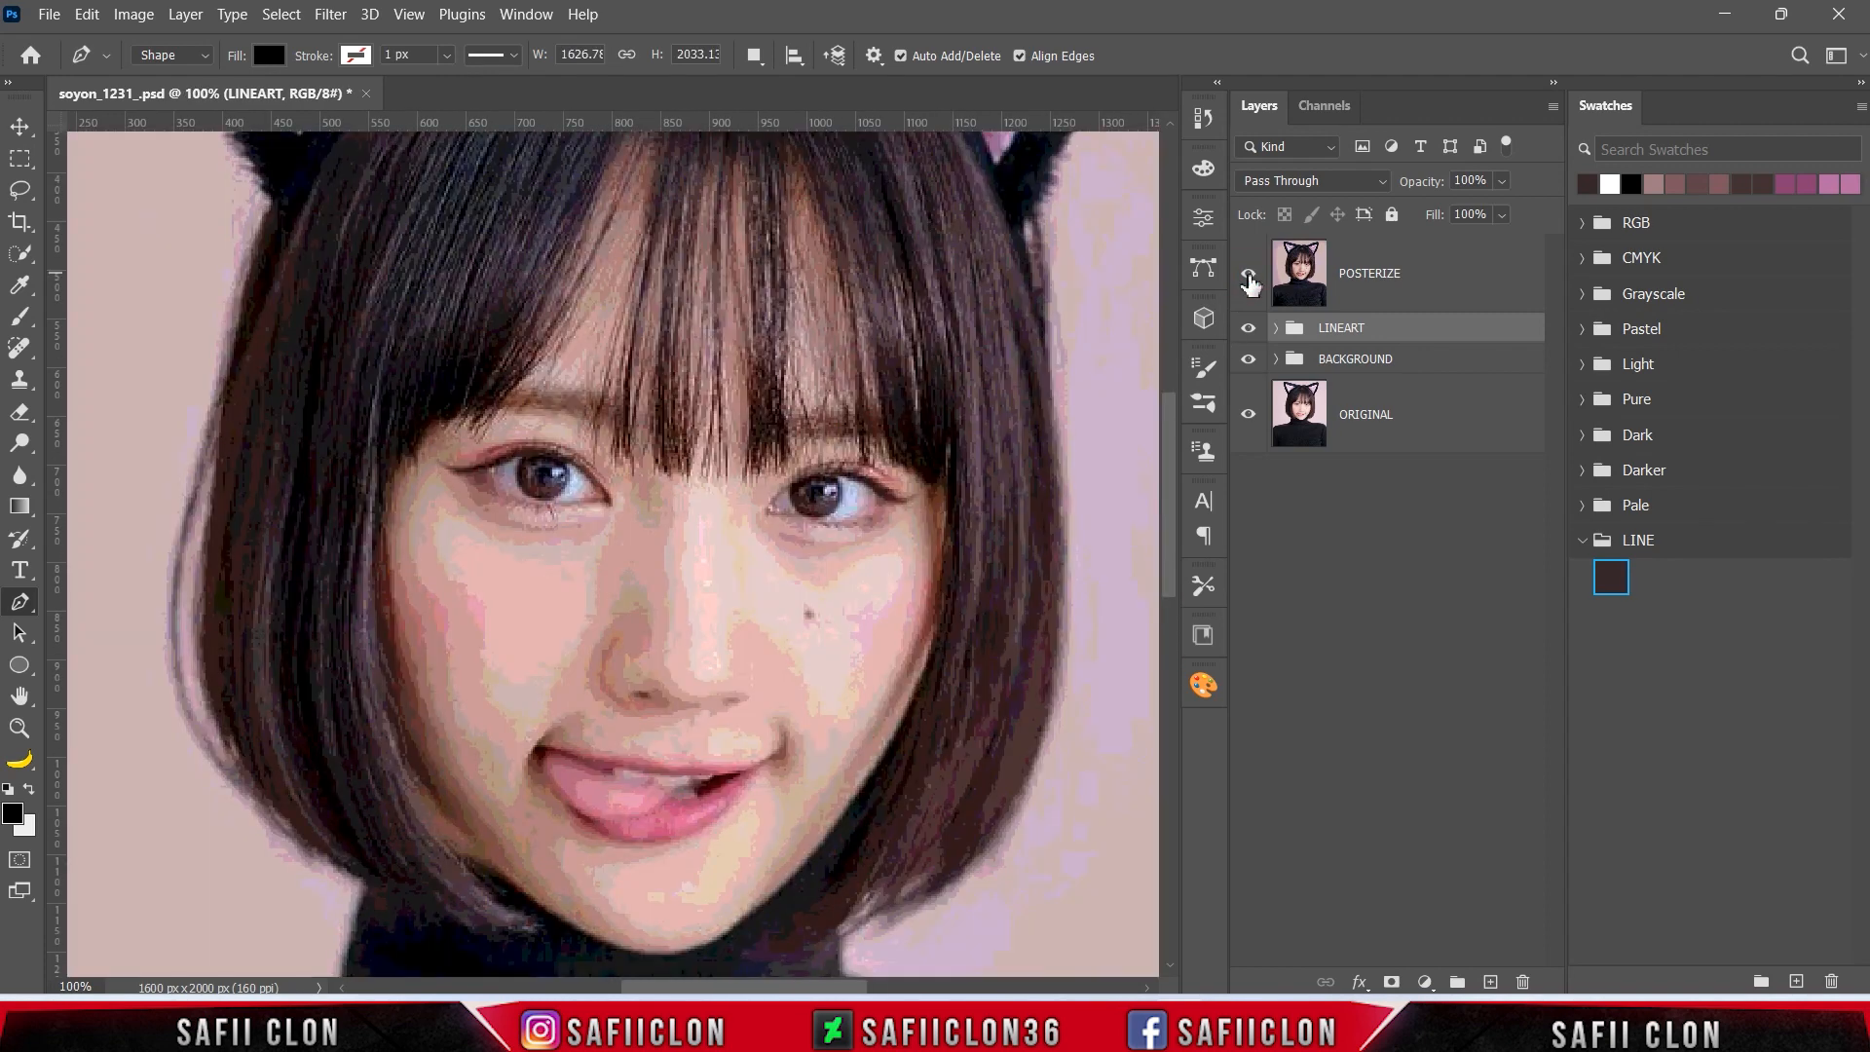
# - Set up the Pen tool in Shape mode with a black fill and the New Layer path operation
pyautogui.rightClick(20, 602)
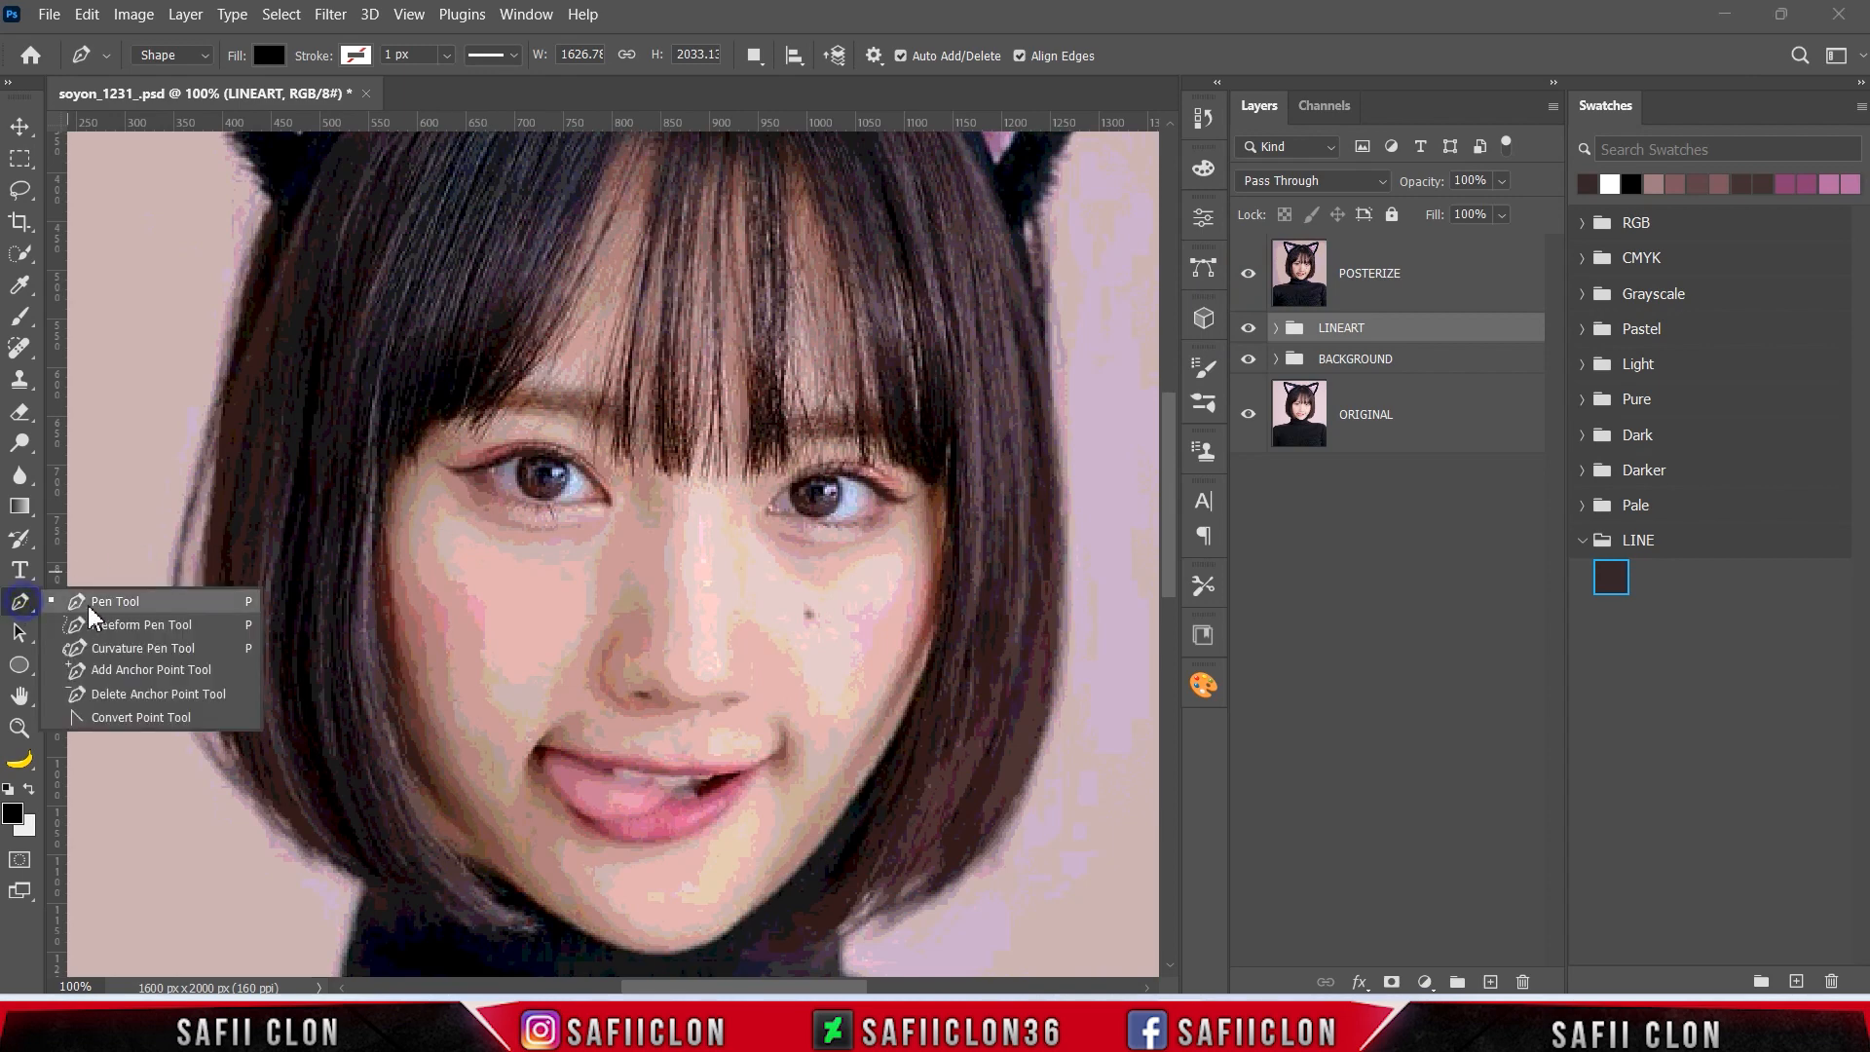
pyautogui.click(135, 612)
pyautogui.click(166, 55)
pyautogui.click(159, 76)
pyautogui.click(269, 56)
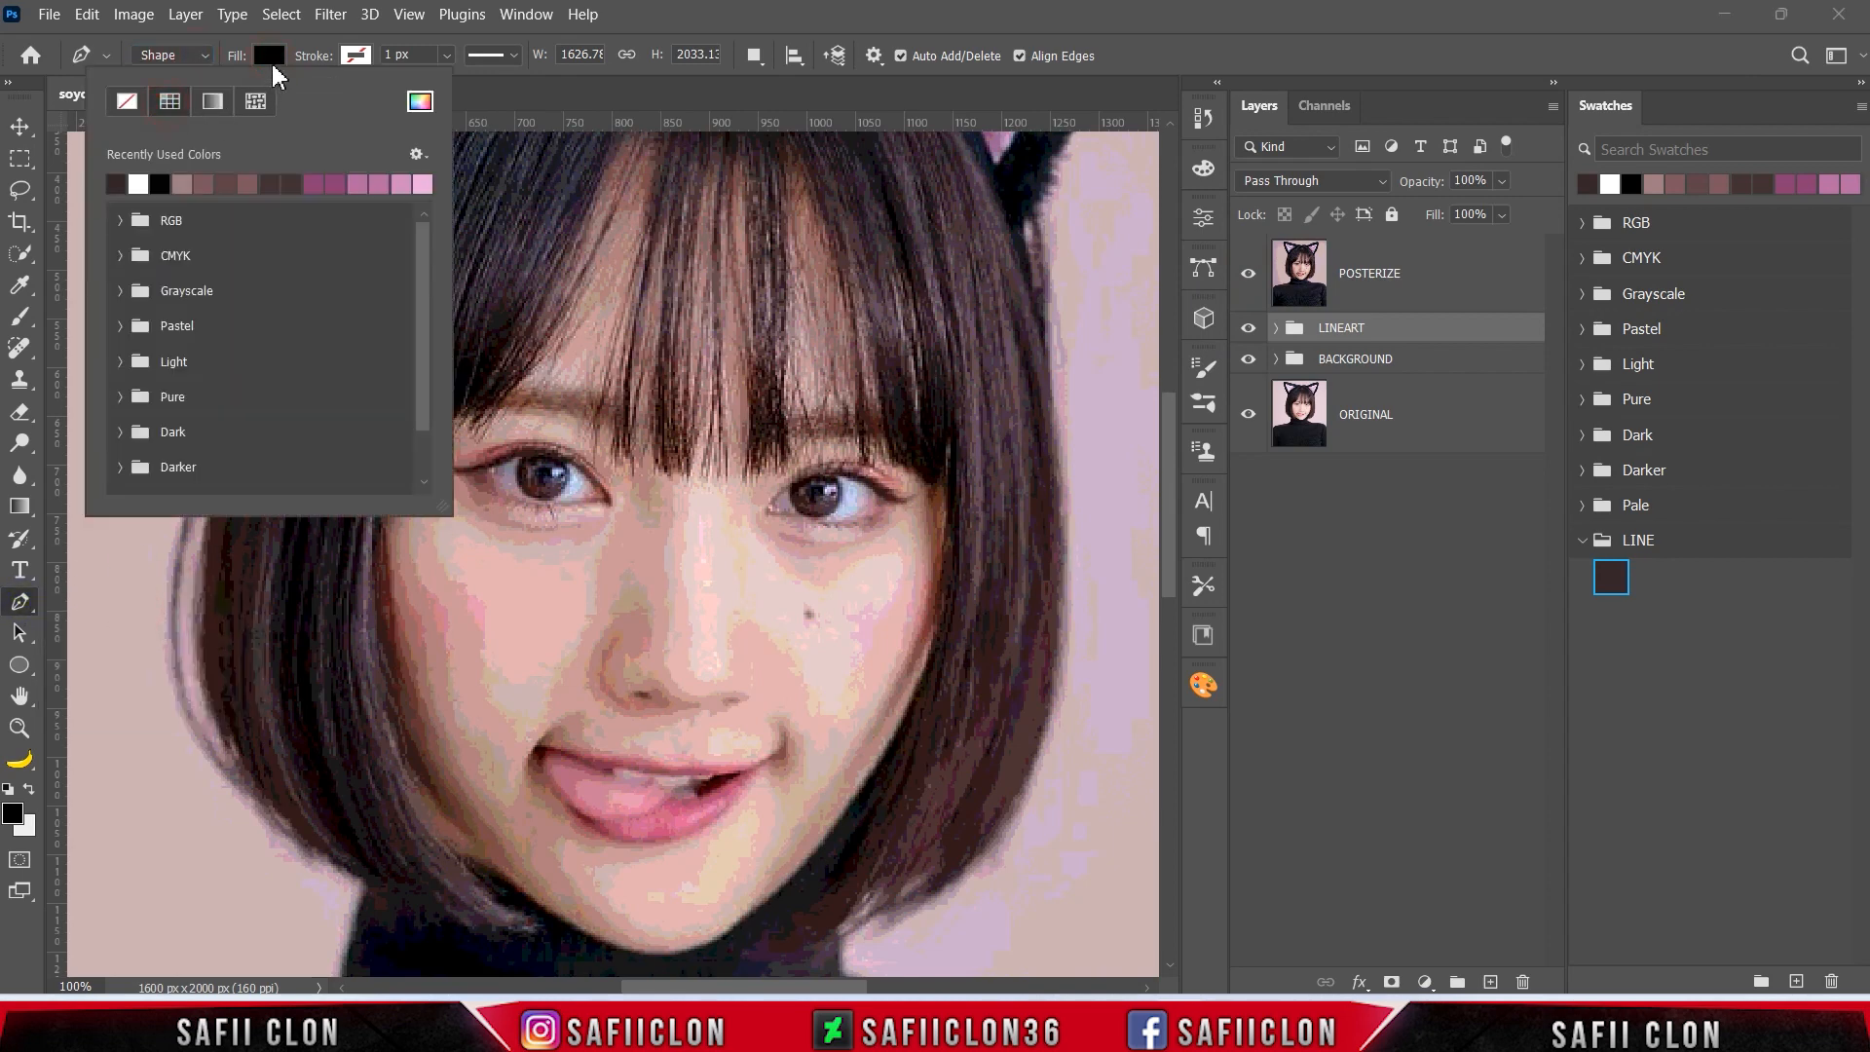
pyautogui.click(269, 56)
pyautogui.click(754, 56)
pyautogui.click(777, 78)
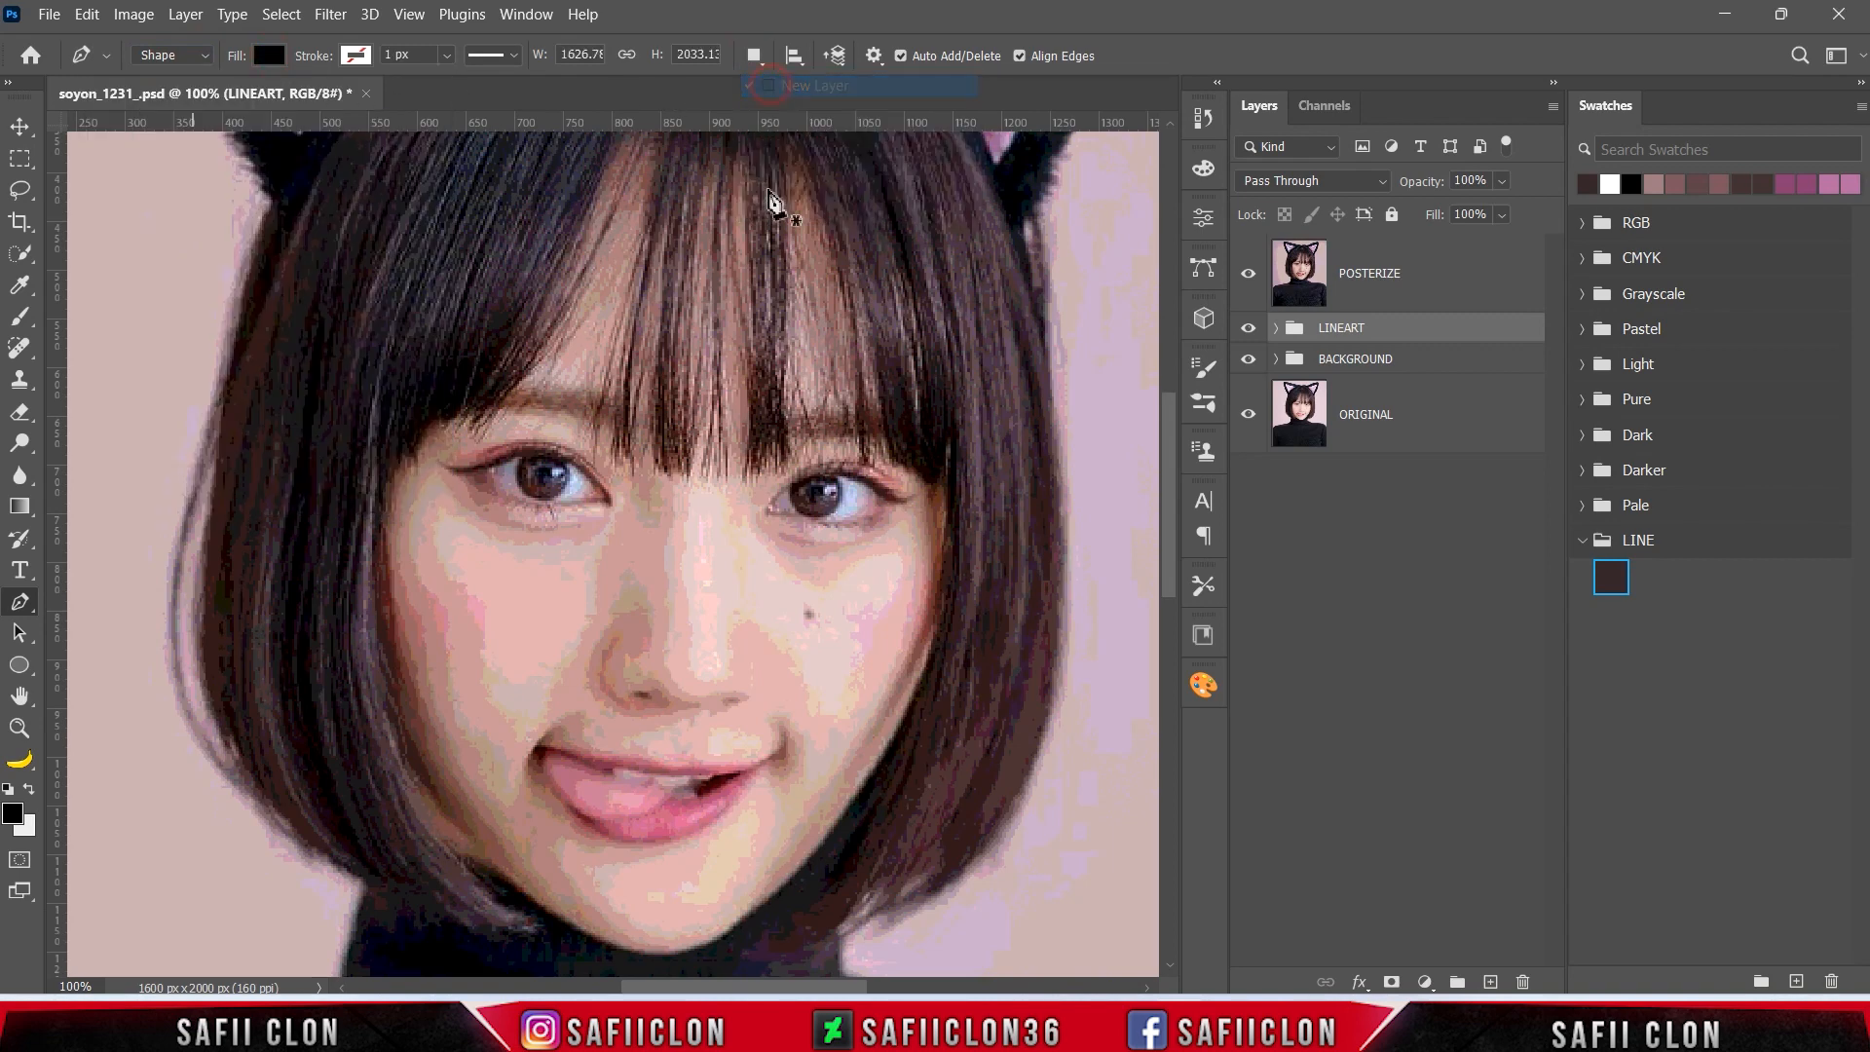
# - Select the BACKGROUND group as the place for new shapes and hide the POSTERIZE layer at the right-hand eye
pyautogui.click(1404, 362)
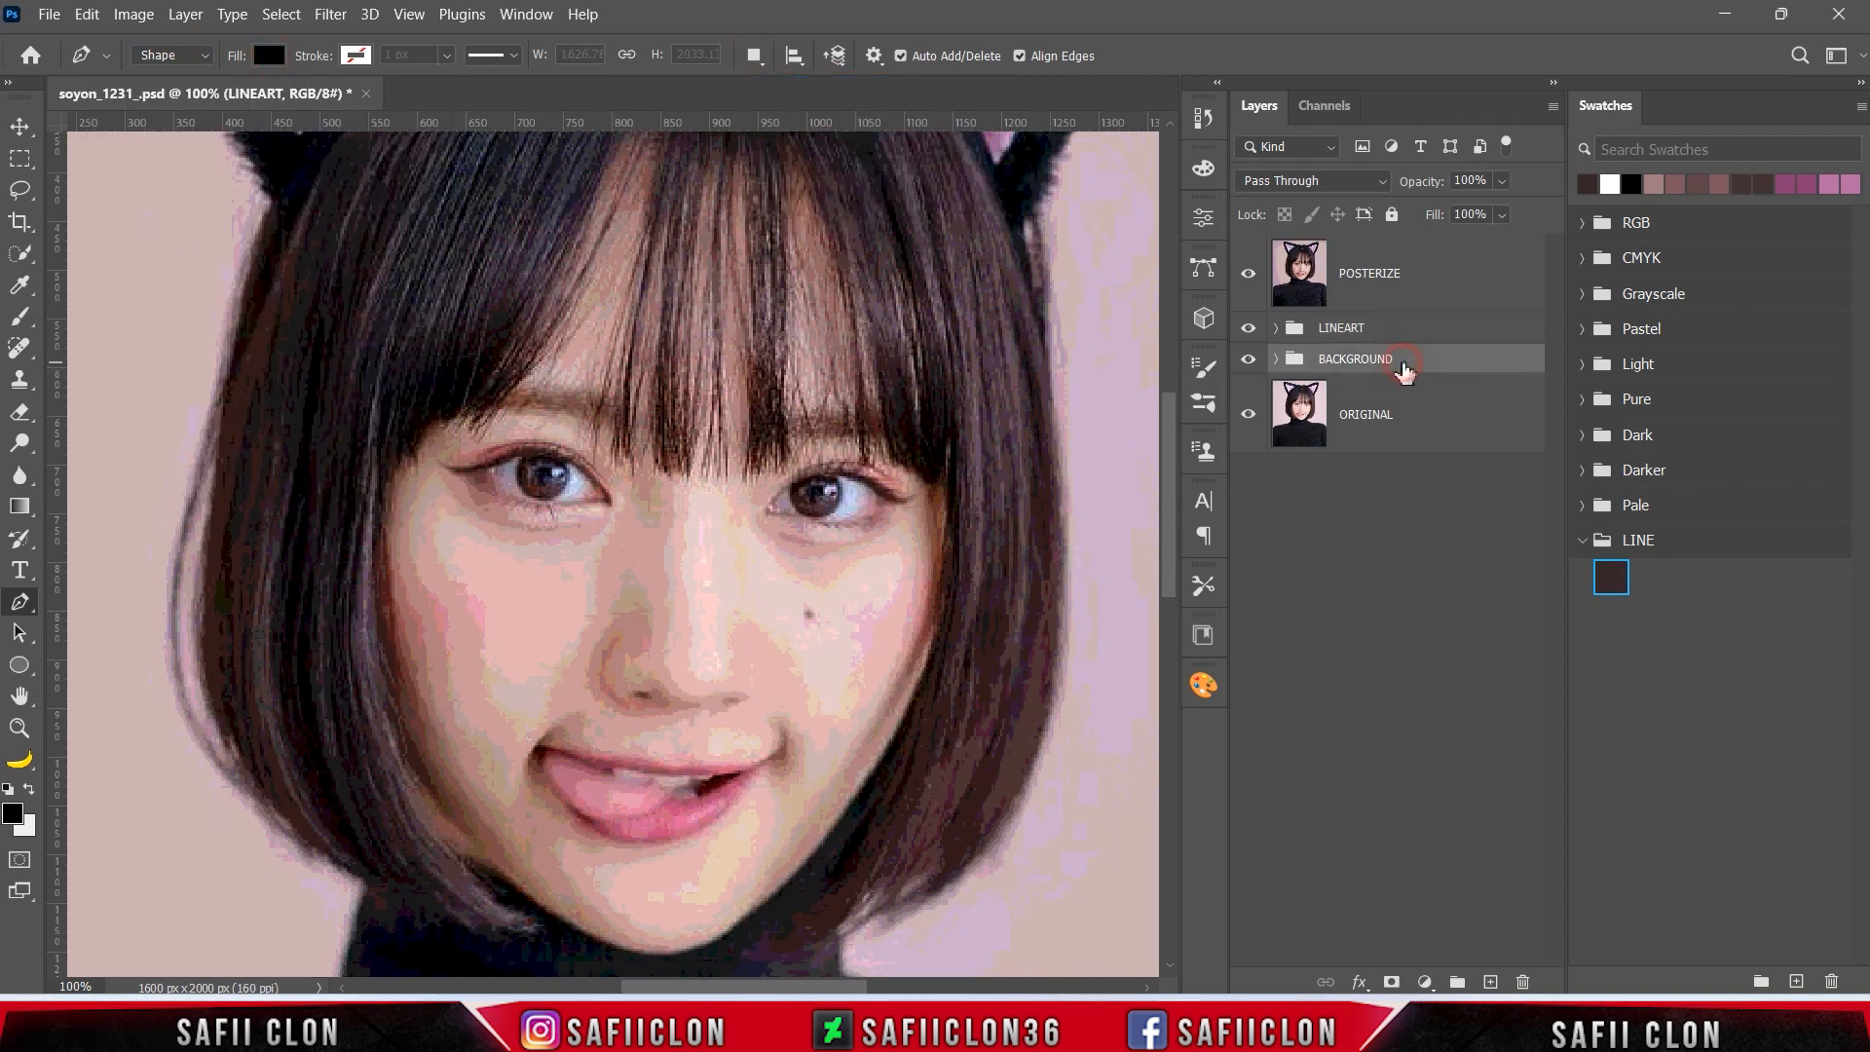
pyautogui.hotkey('ctrl', '+')
pyautogui.hotkey('ctrl', '+')
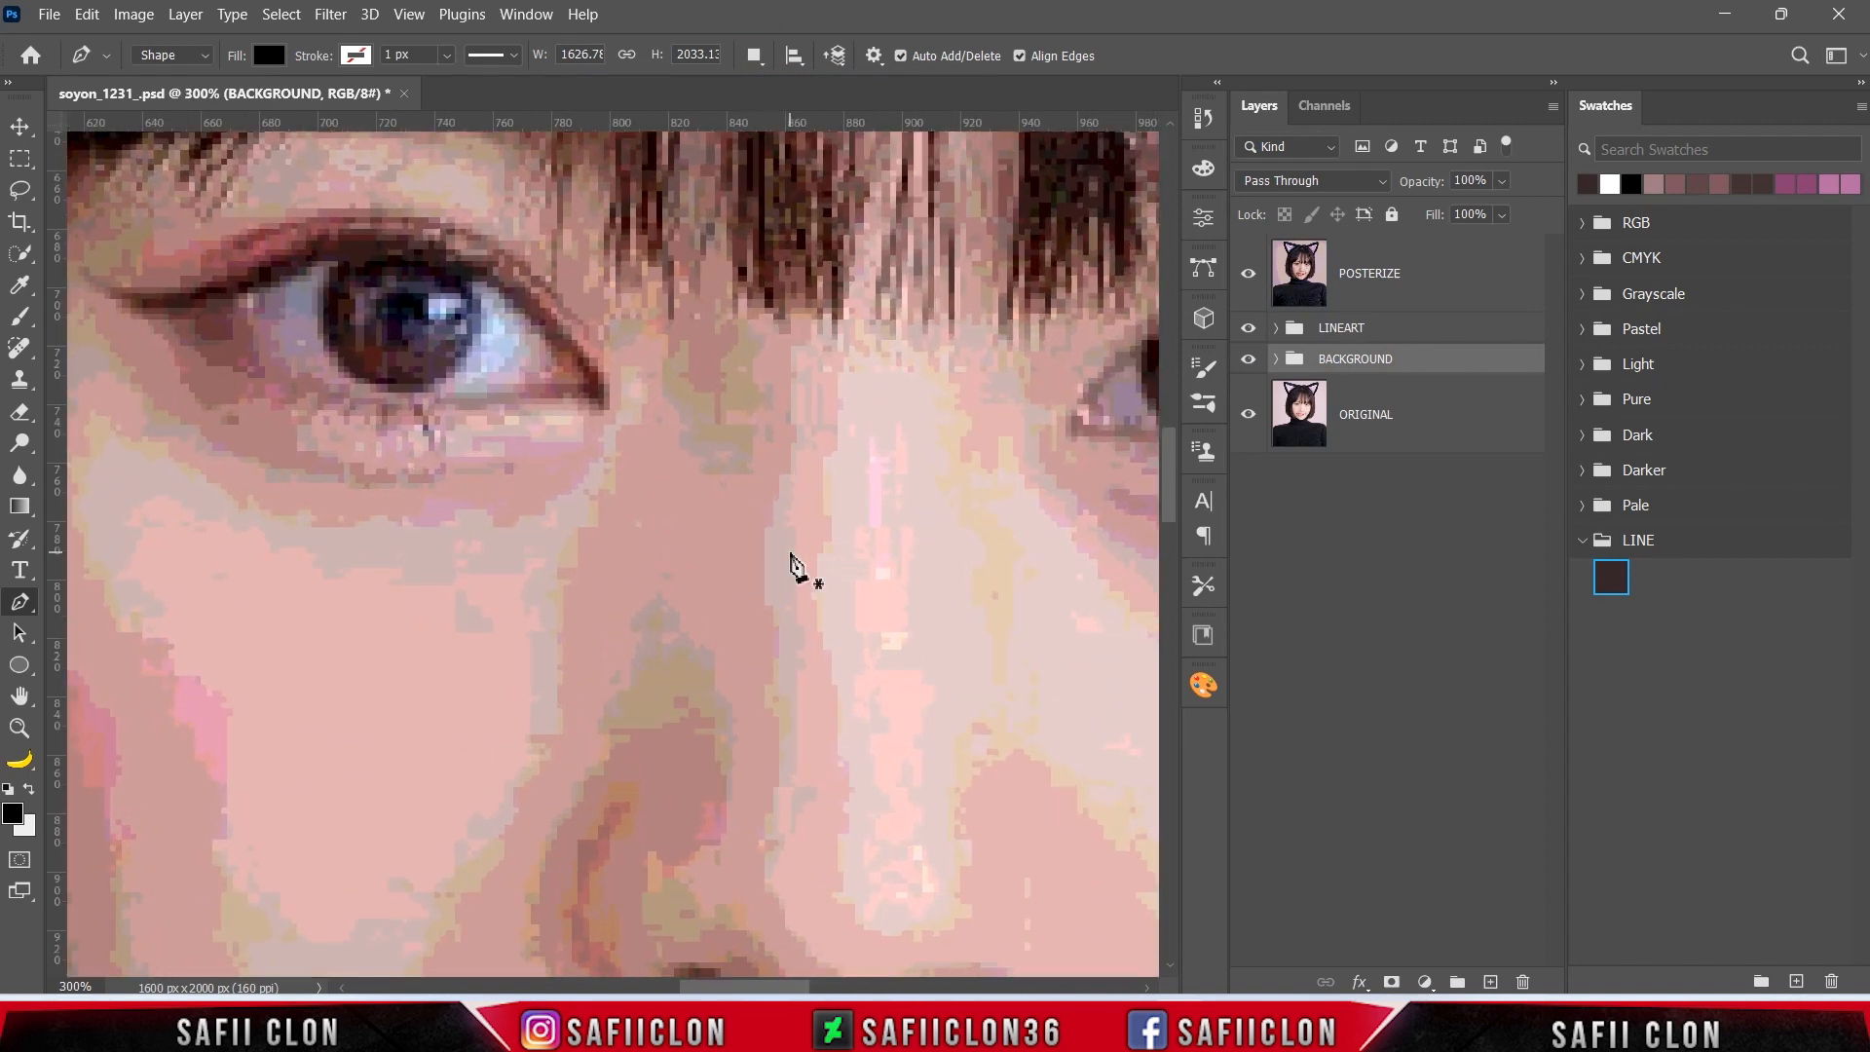
pyautogui.scroll(3, 756, 644)
pyautogui.scroll(2, 758, 662)
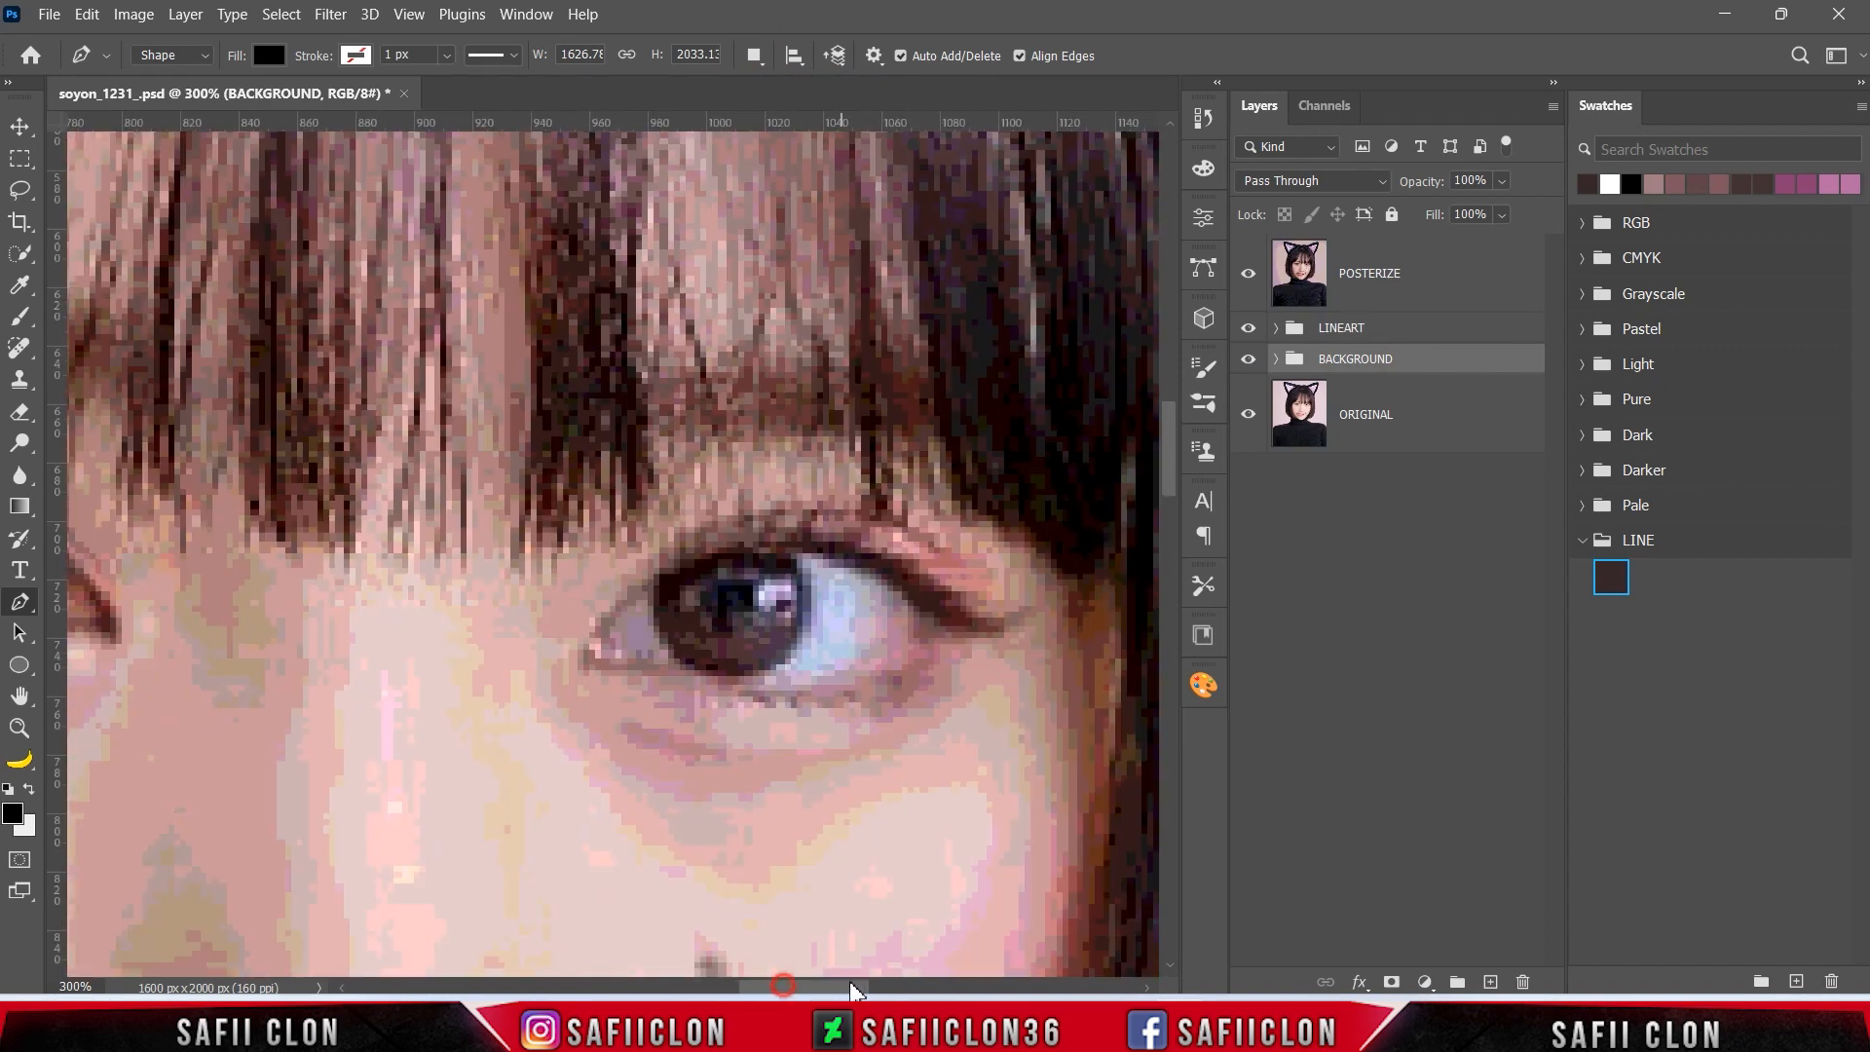
pyautogui.moveTo(792, 987); pyautogui.dragTo(853, 989)
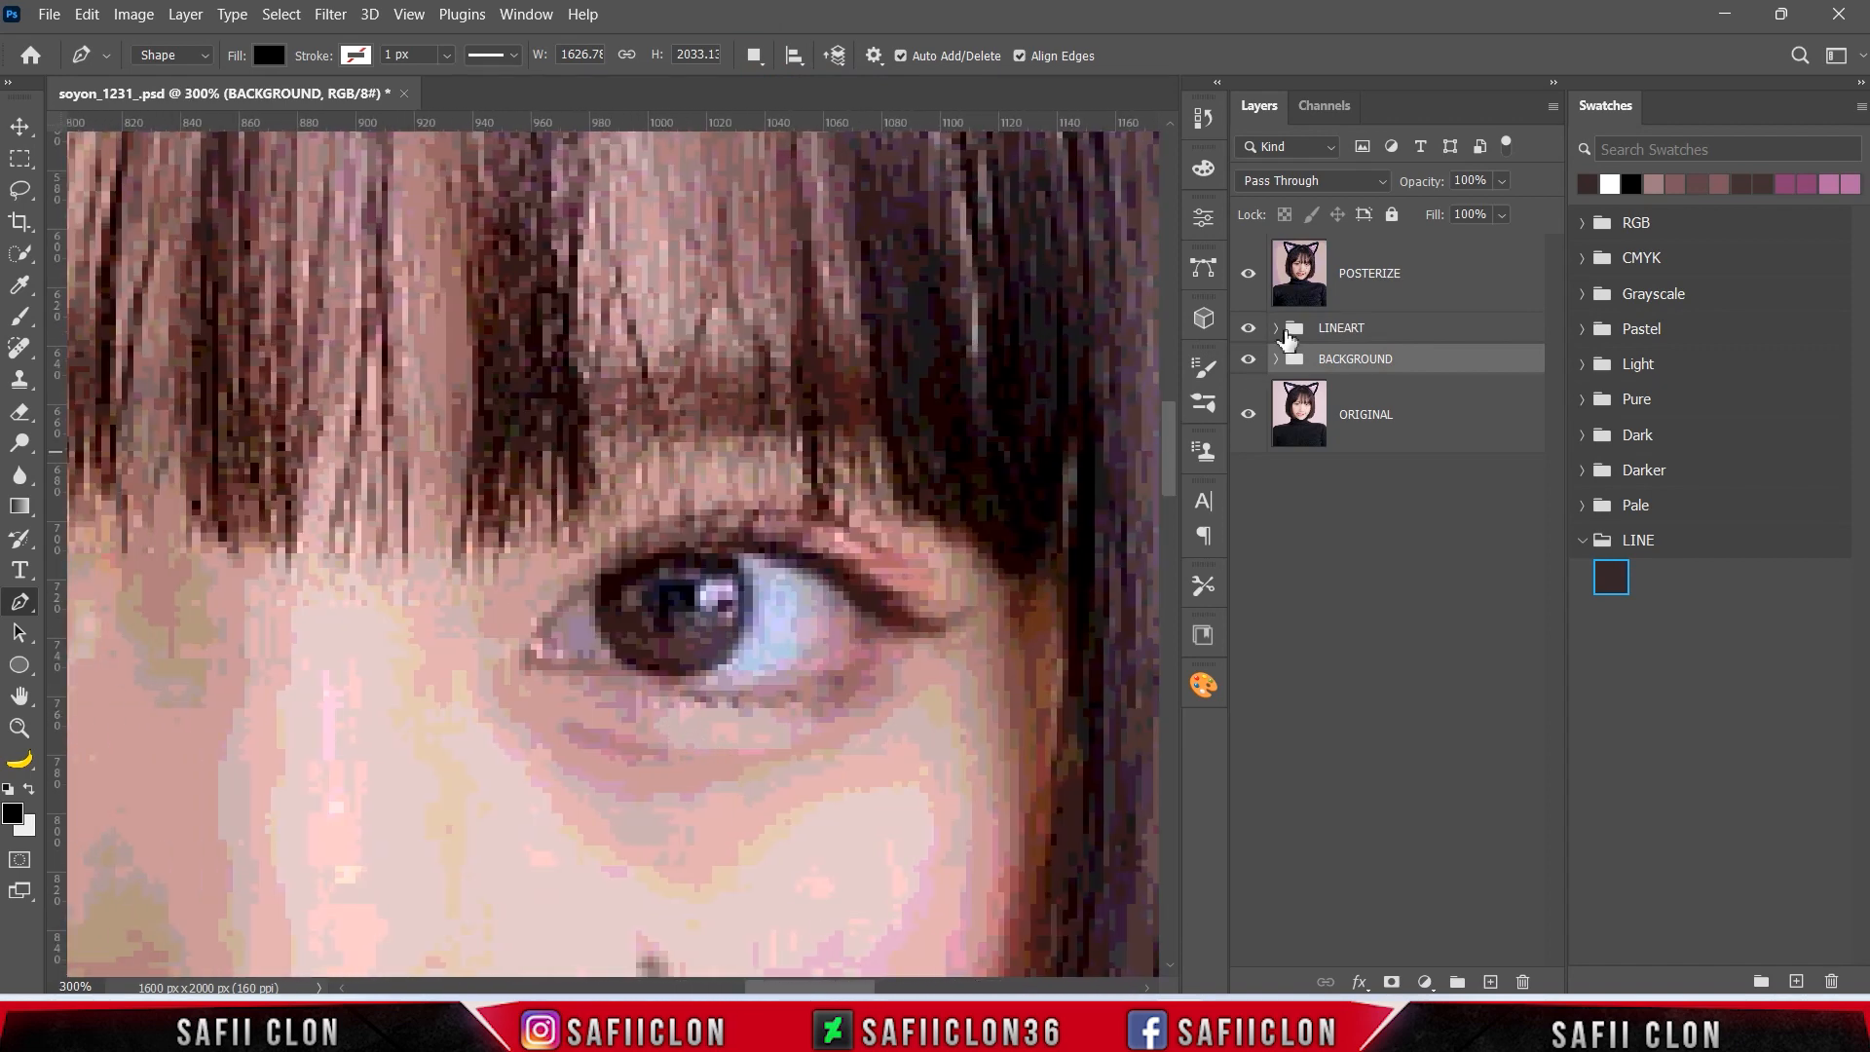
pyautogui.click(1248, 272)
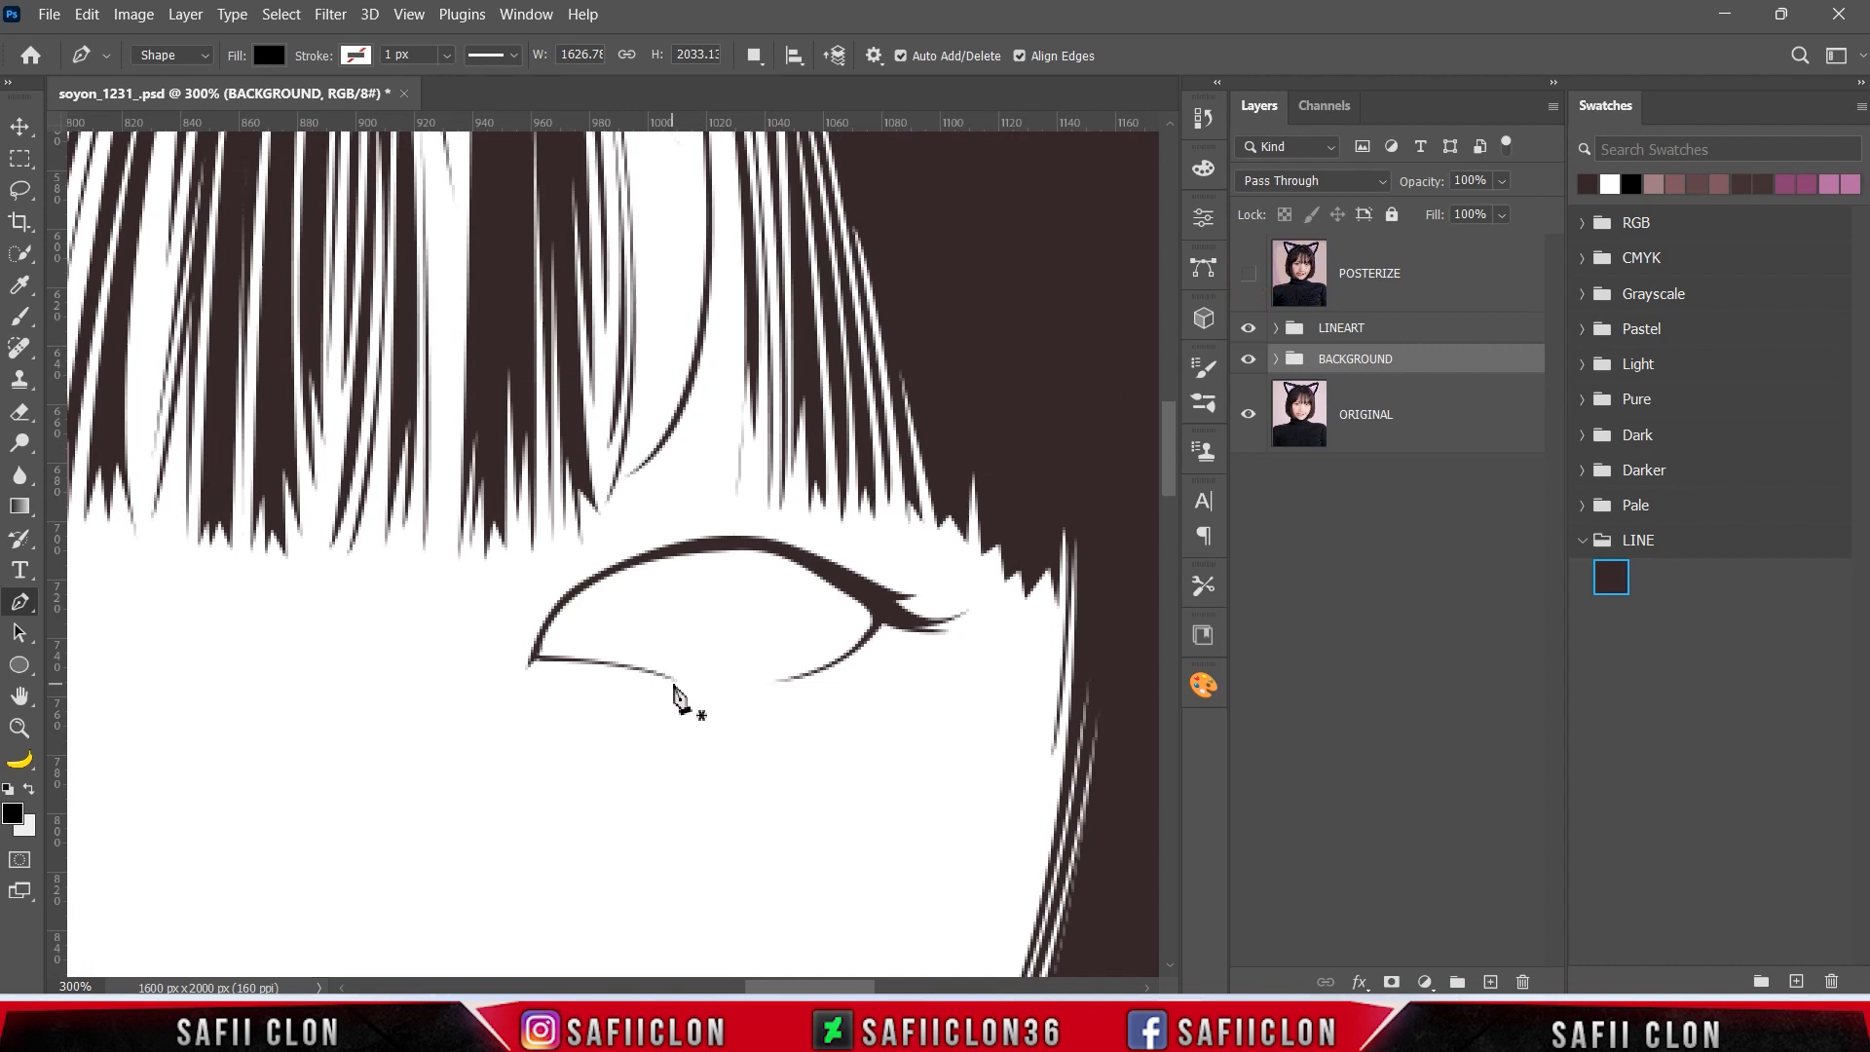
# - Trace the right-hand eye's outline as a closed filled shape about 118 × 47 px, checking the lower lid against the POSTERIZE layer
pyautogui.click(677, 682)
pyautogui.moveTo(555, 656)
pyautogui.mouseDown()
pyautogui.moveTo(470, 651)
pyautogui.moveTo(564, 679)
pyautogui.moveTo(559, 659)
pyautogui.mouseUp()
pyautogui.keyDown('ctrl'); pyautogui.click(555, 656); pyautogui.keyUp('ctrl')
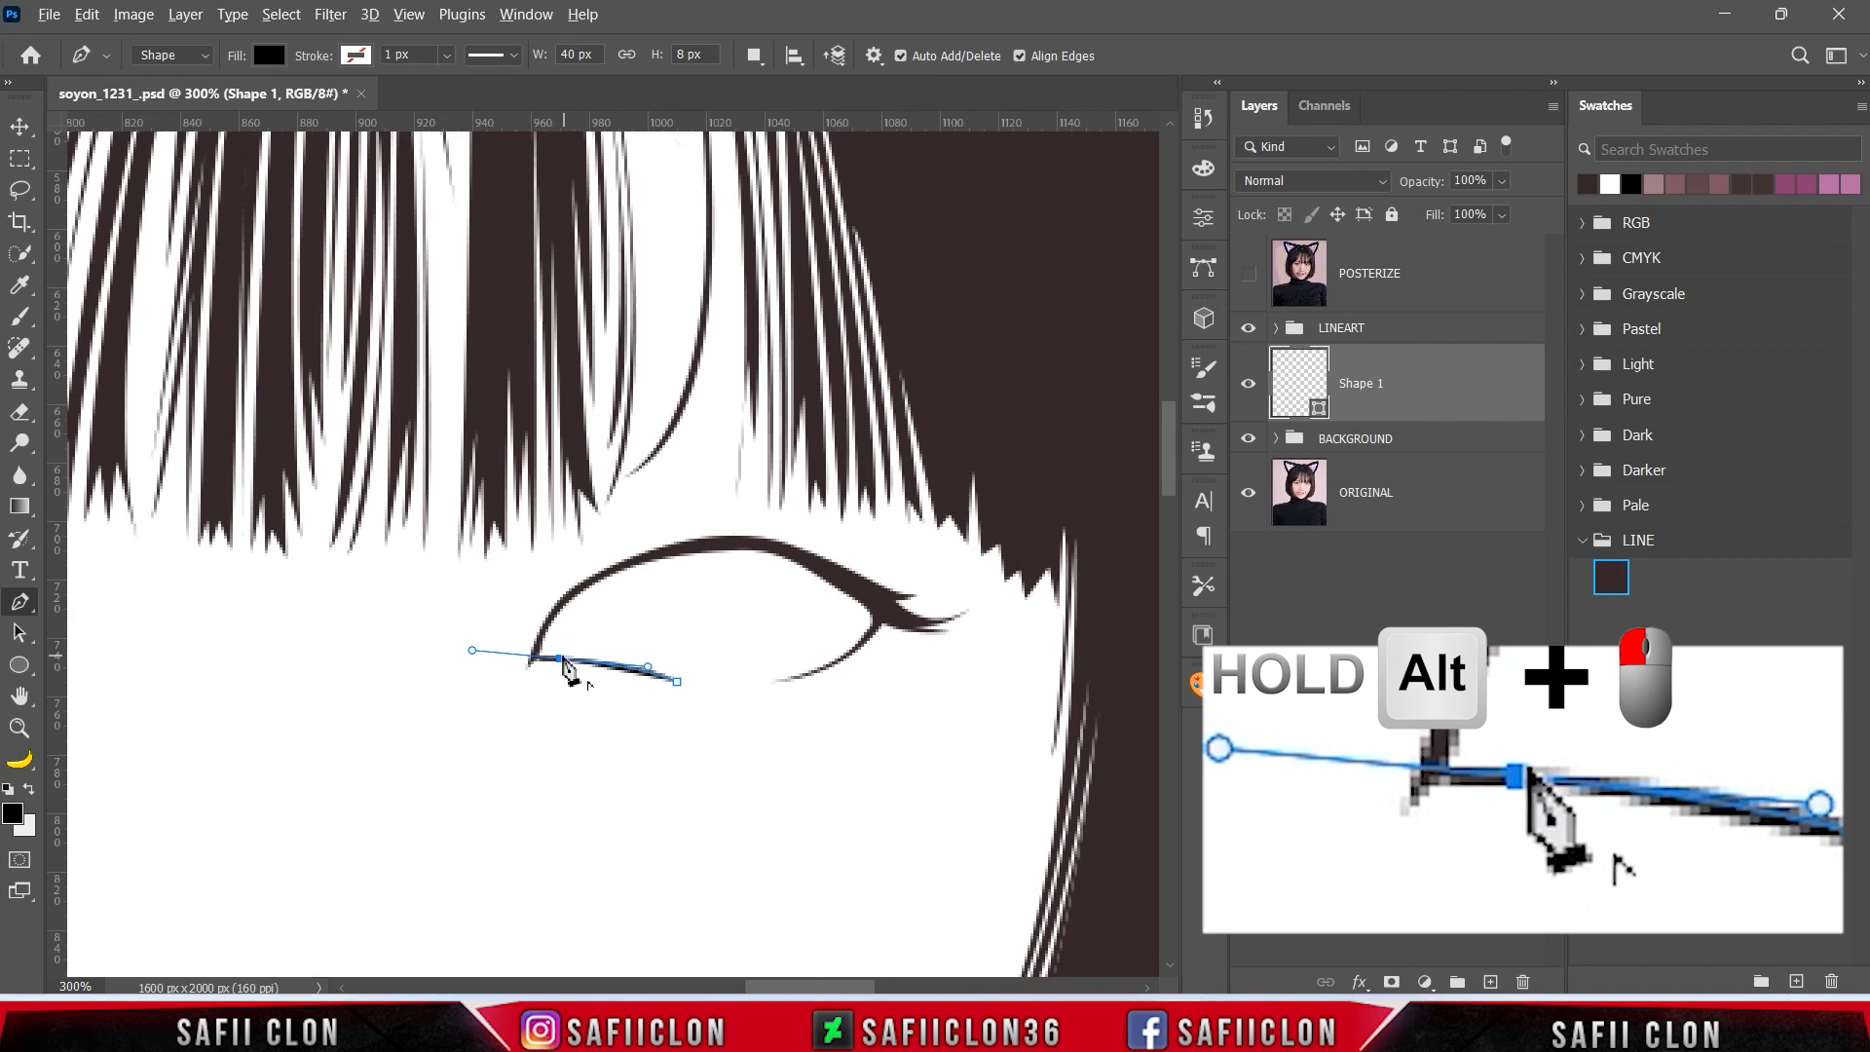
pyautogui.keyDown('alt'); pyautogui.click(561, 660); pyautogui.keyUp('alt')
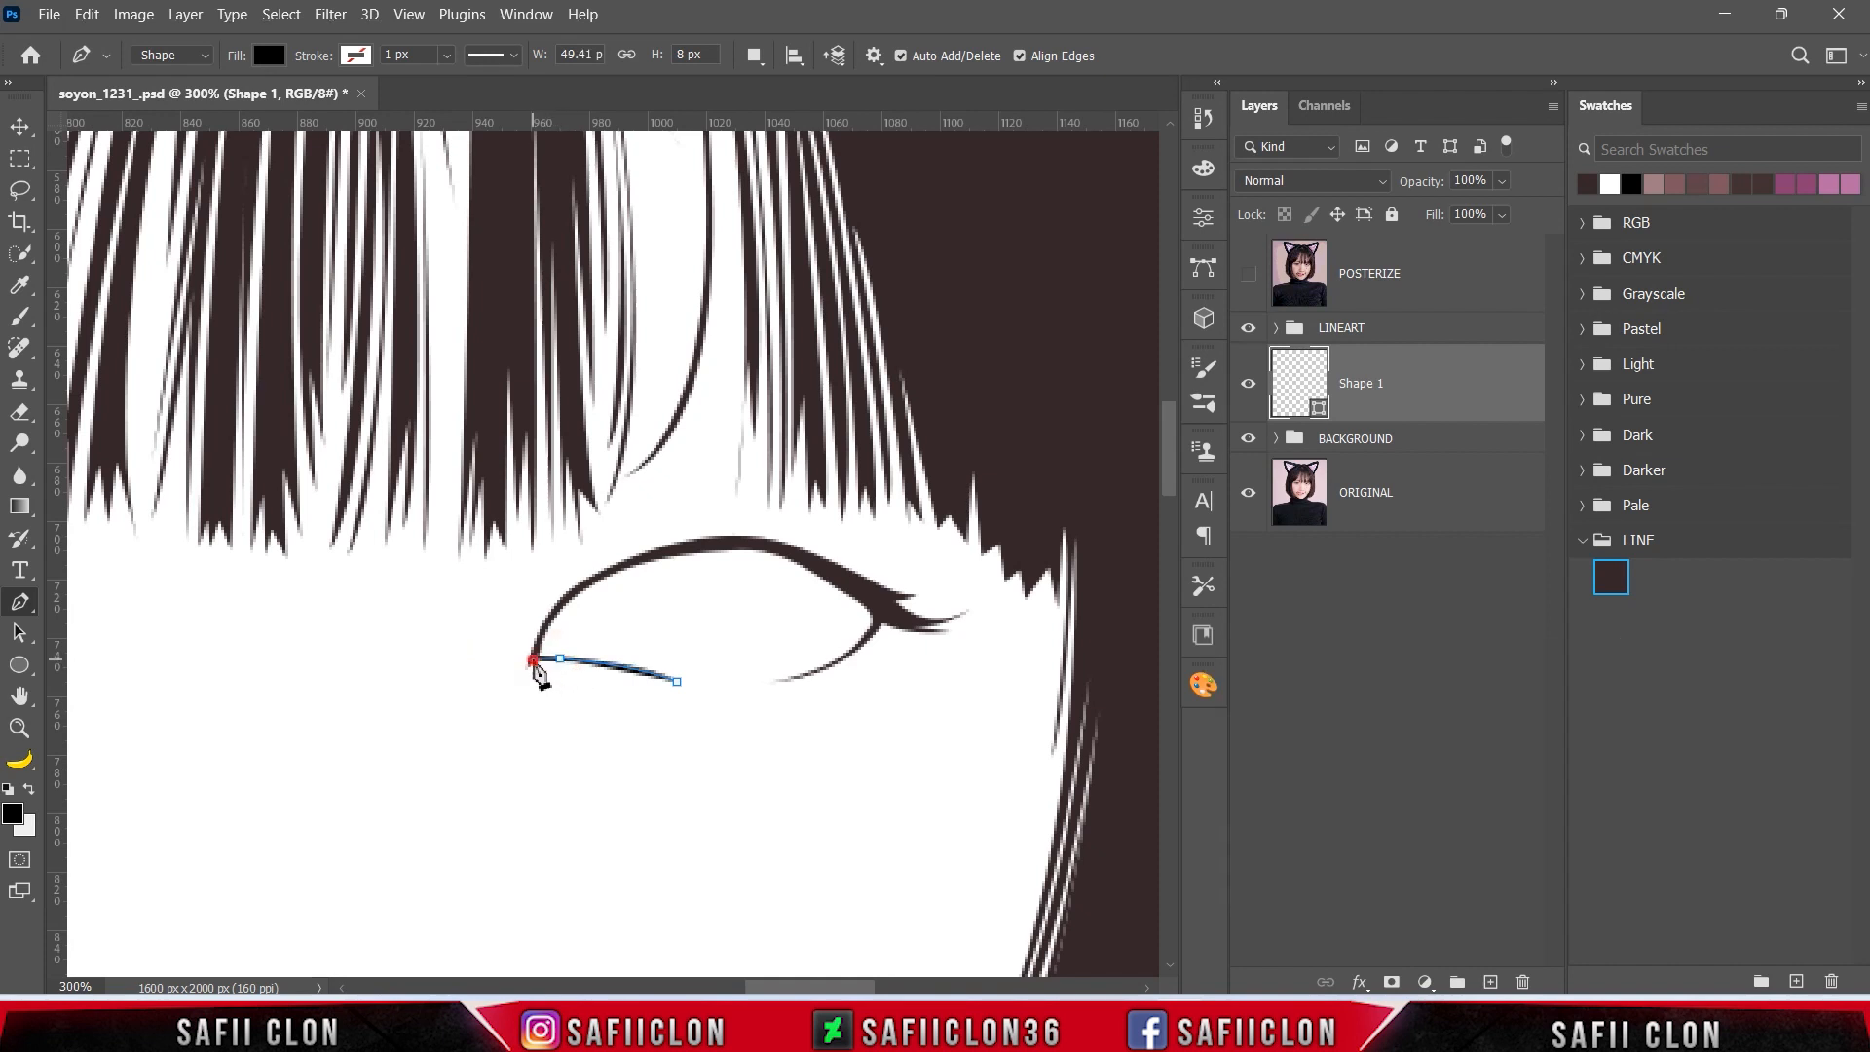
pyautogui.moveTo(597, 578); pyautogui.dragTo(654, 563)
pyautogui.moveTo(783, 550); pyautogui.dragTo(872, 634)
pyautogui.moveTo(780, 679); pyautogui.dragTo(717, 682)
pyautogui.click(781, 680)
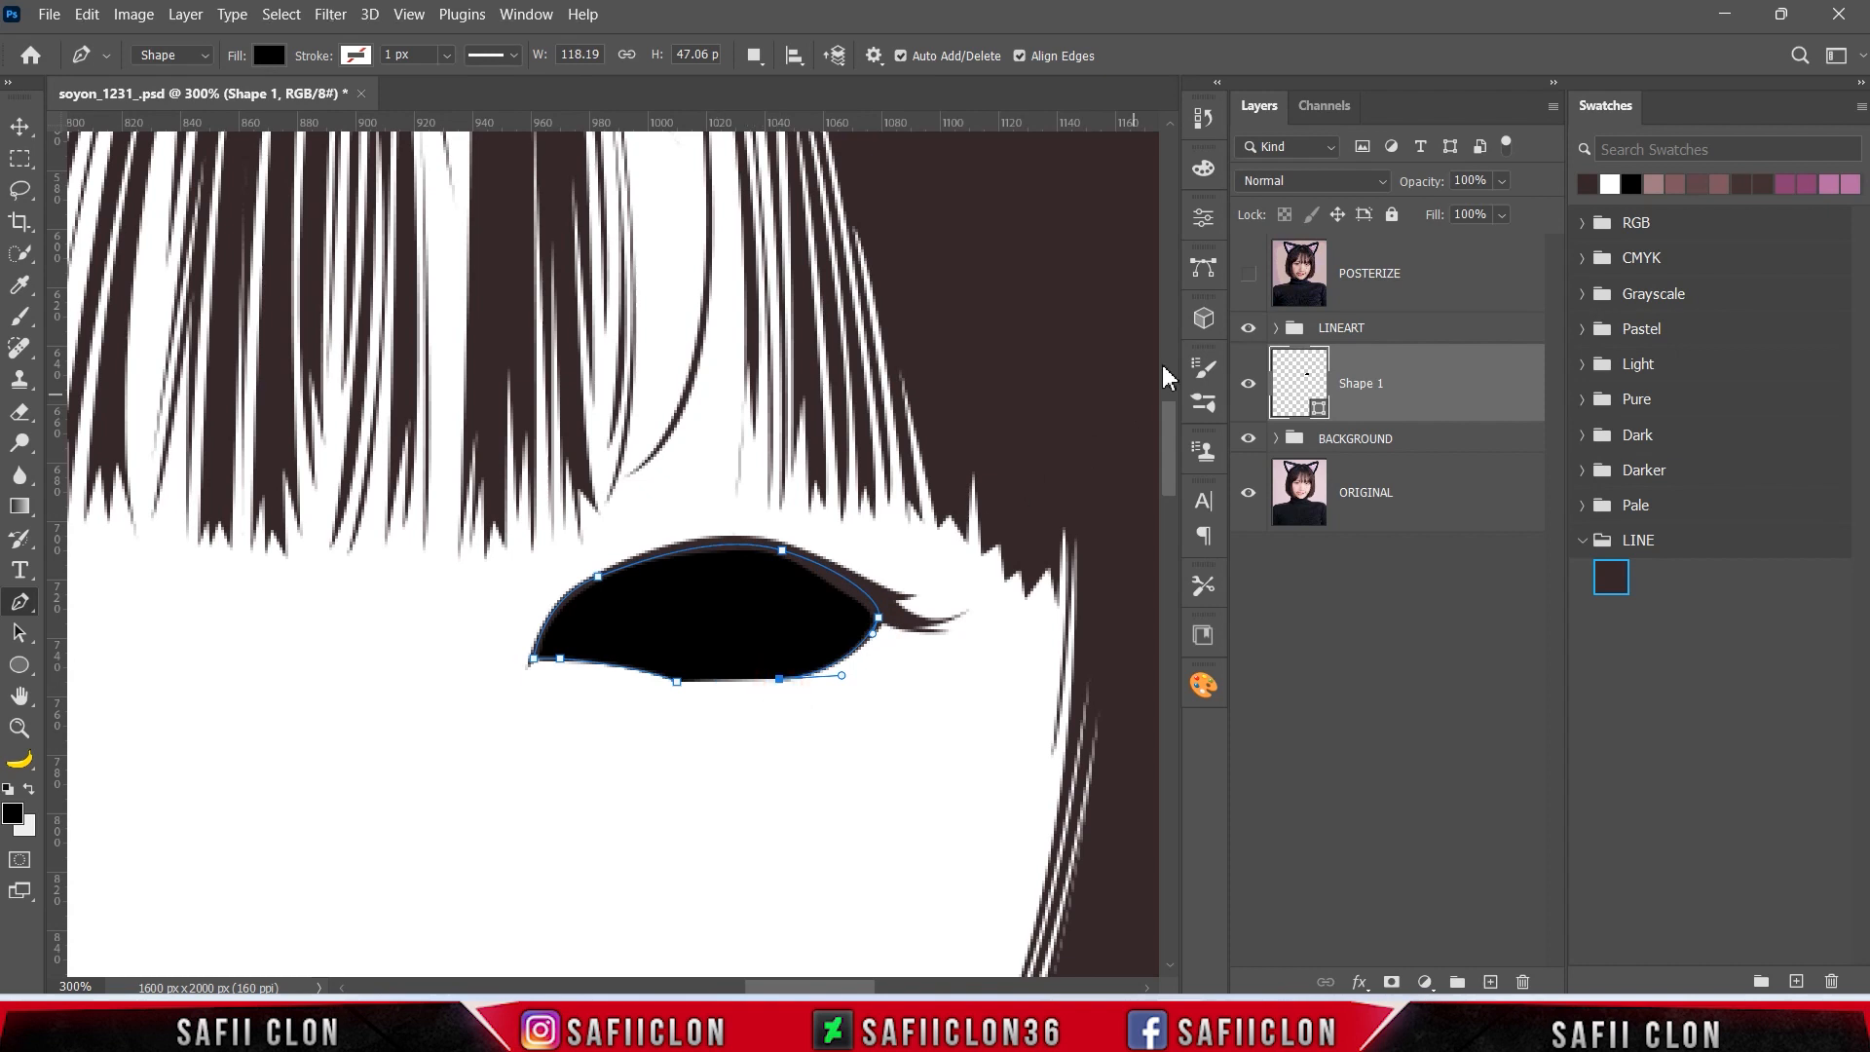
pyautogui.click(1248, 274)
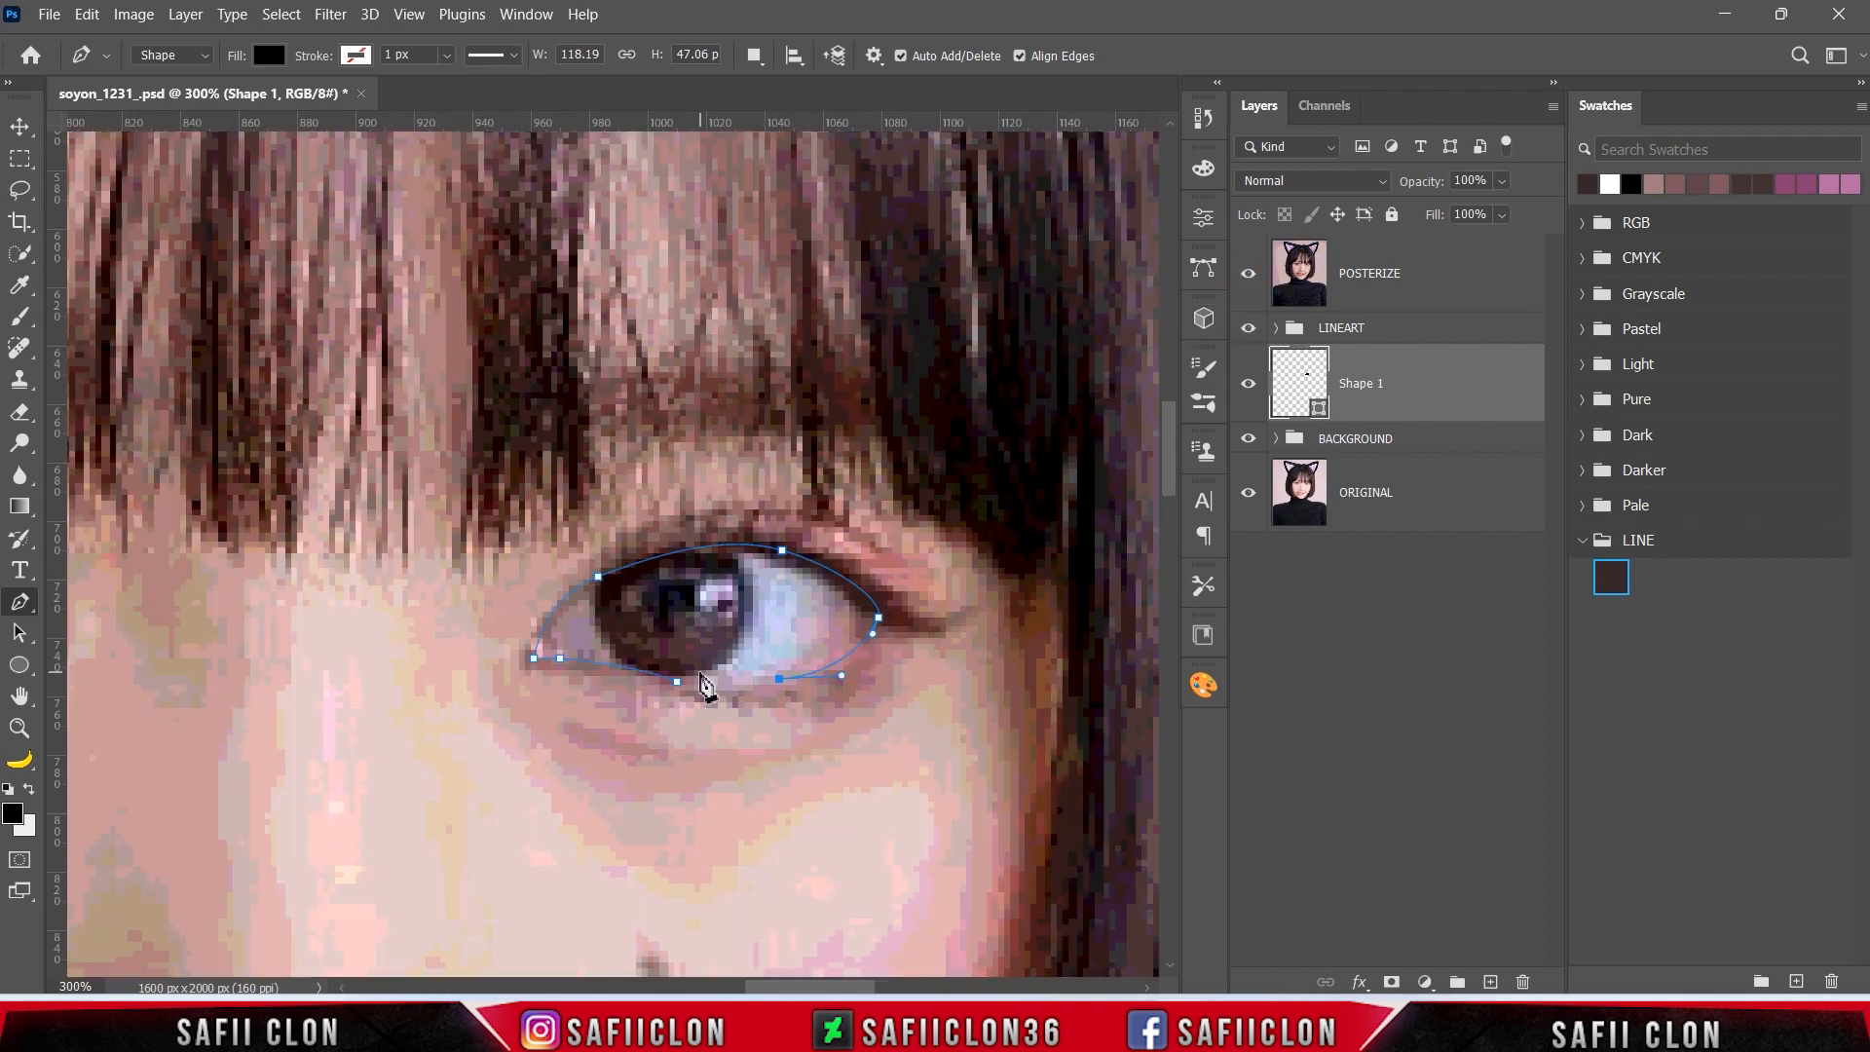
pyautogui.moveTo(679, 682); pyautogui.dragTo(643, 701)
pyautogui.click(1248, 280)
# - Import the EYES.aco swatches from the Soyon VXL folder and expand the EYES swatch group
pyautogui.click(1861, 107)
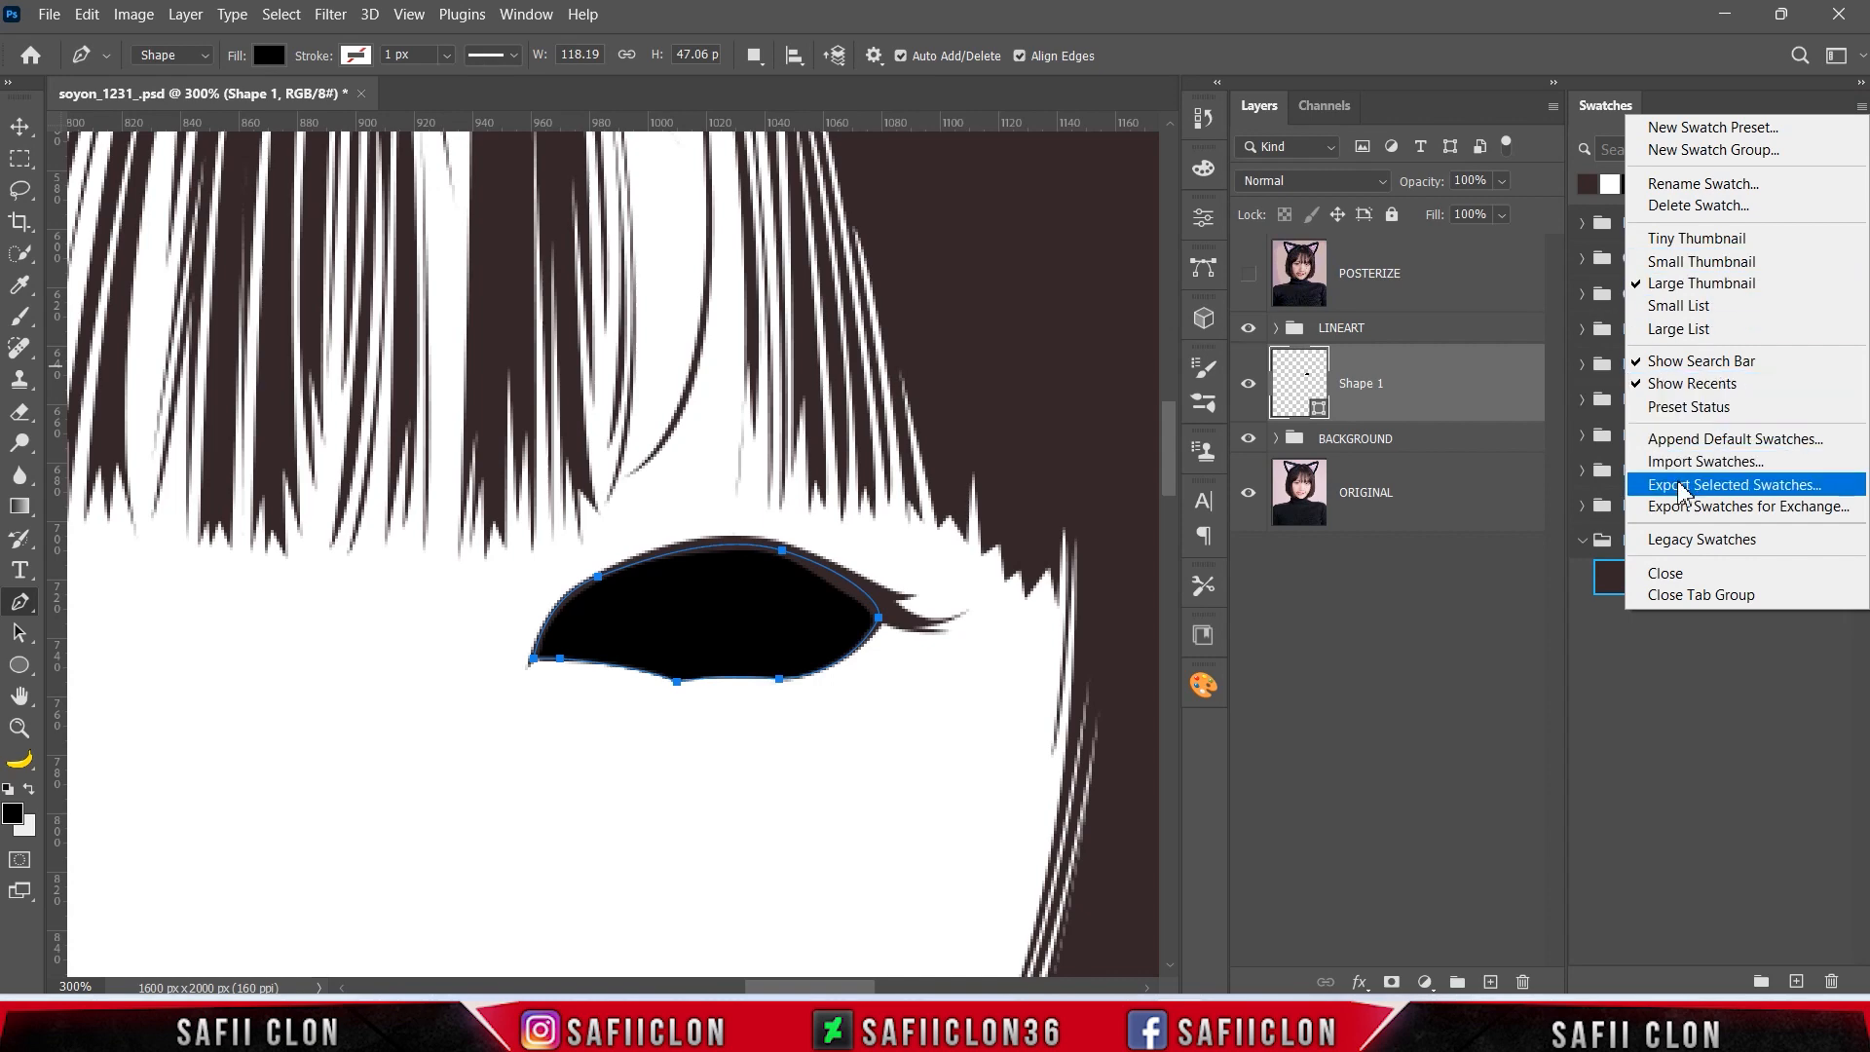
pyautogui.click(1700, 463)
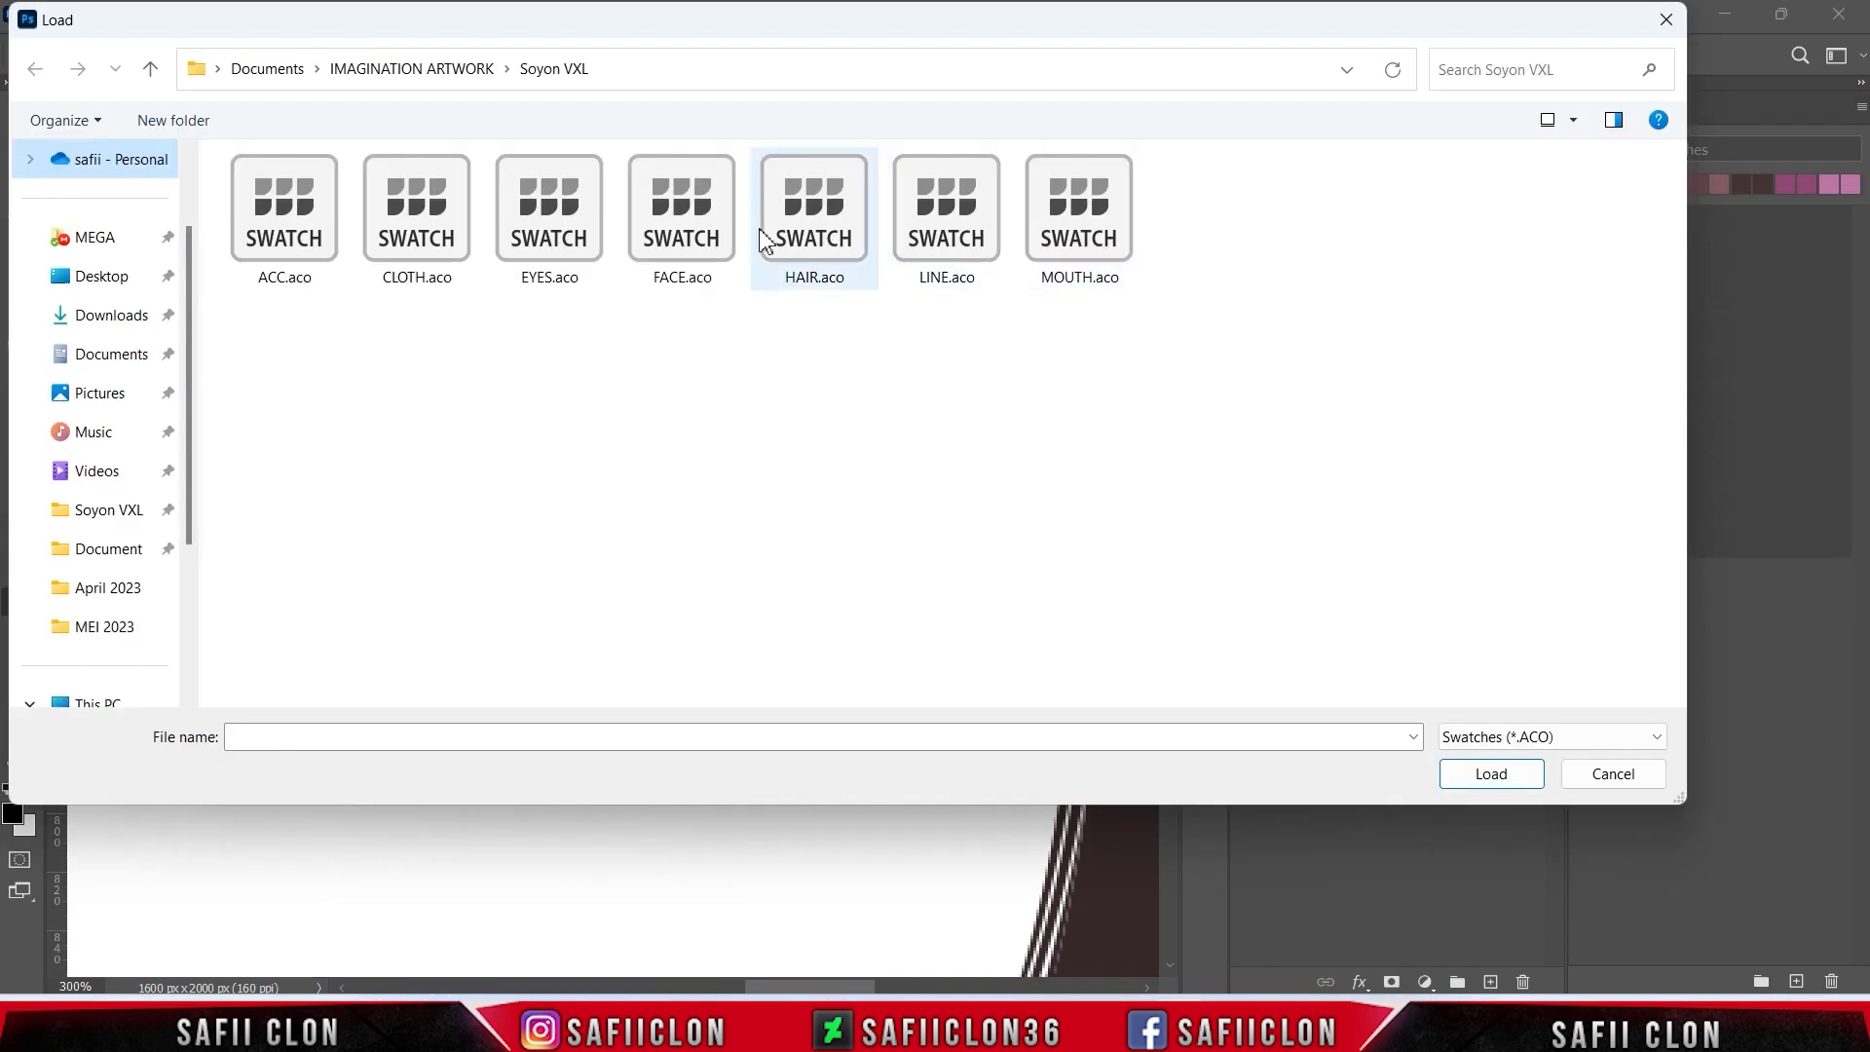
pyautogui.click(544, 238)
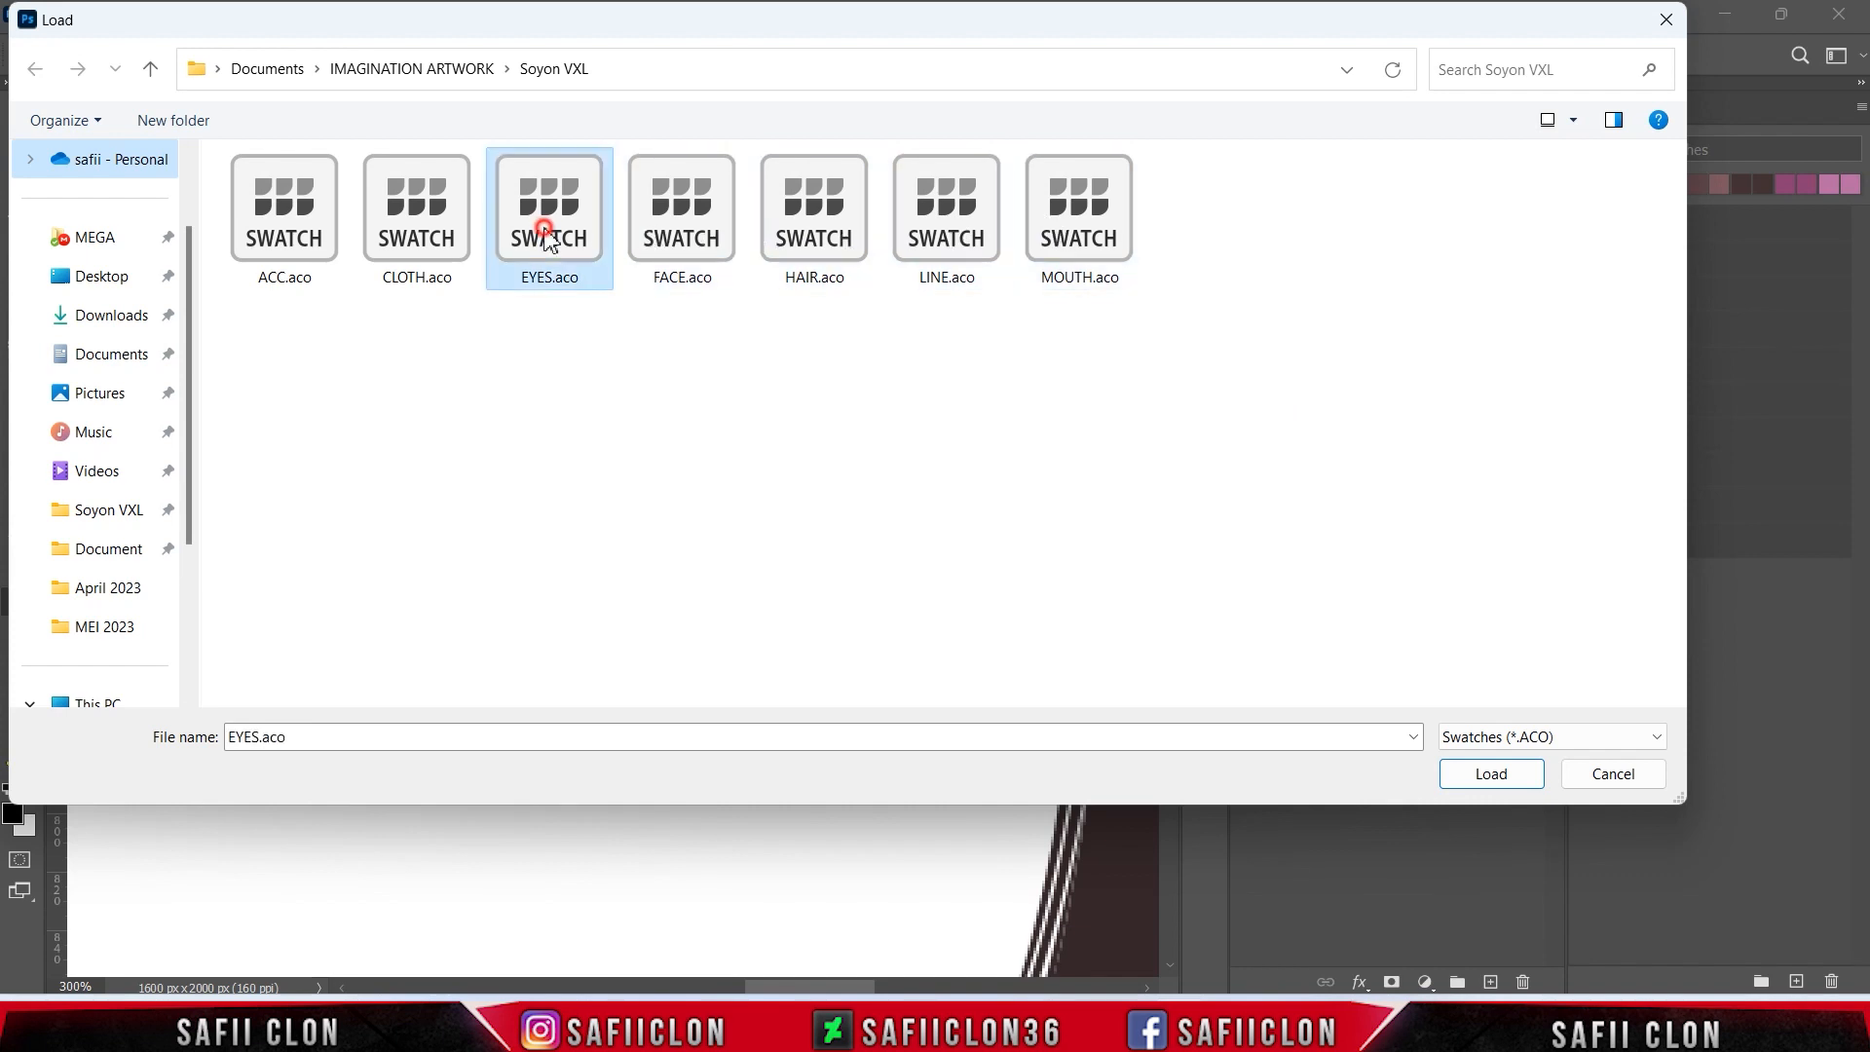
pyautogui.click(1491, 774)
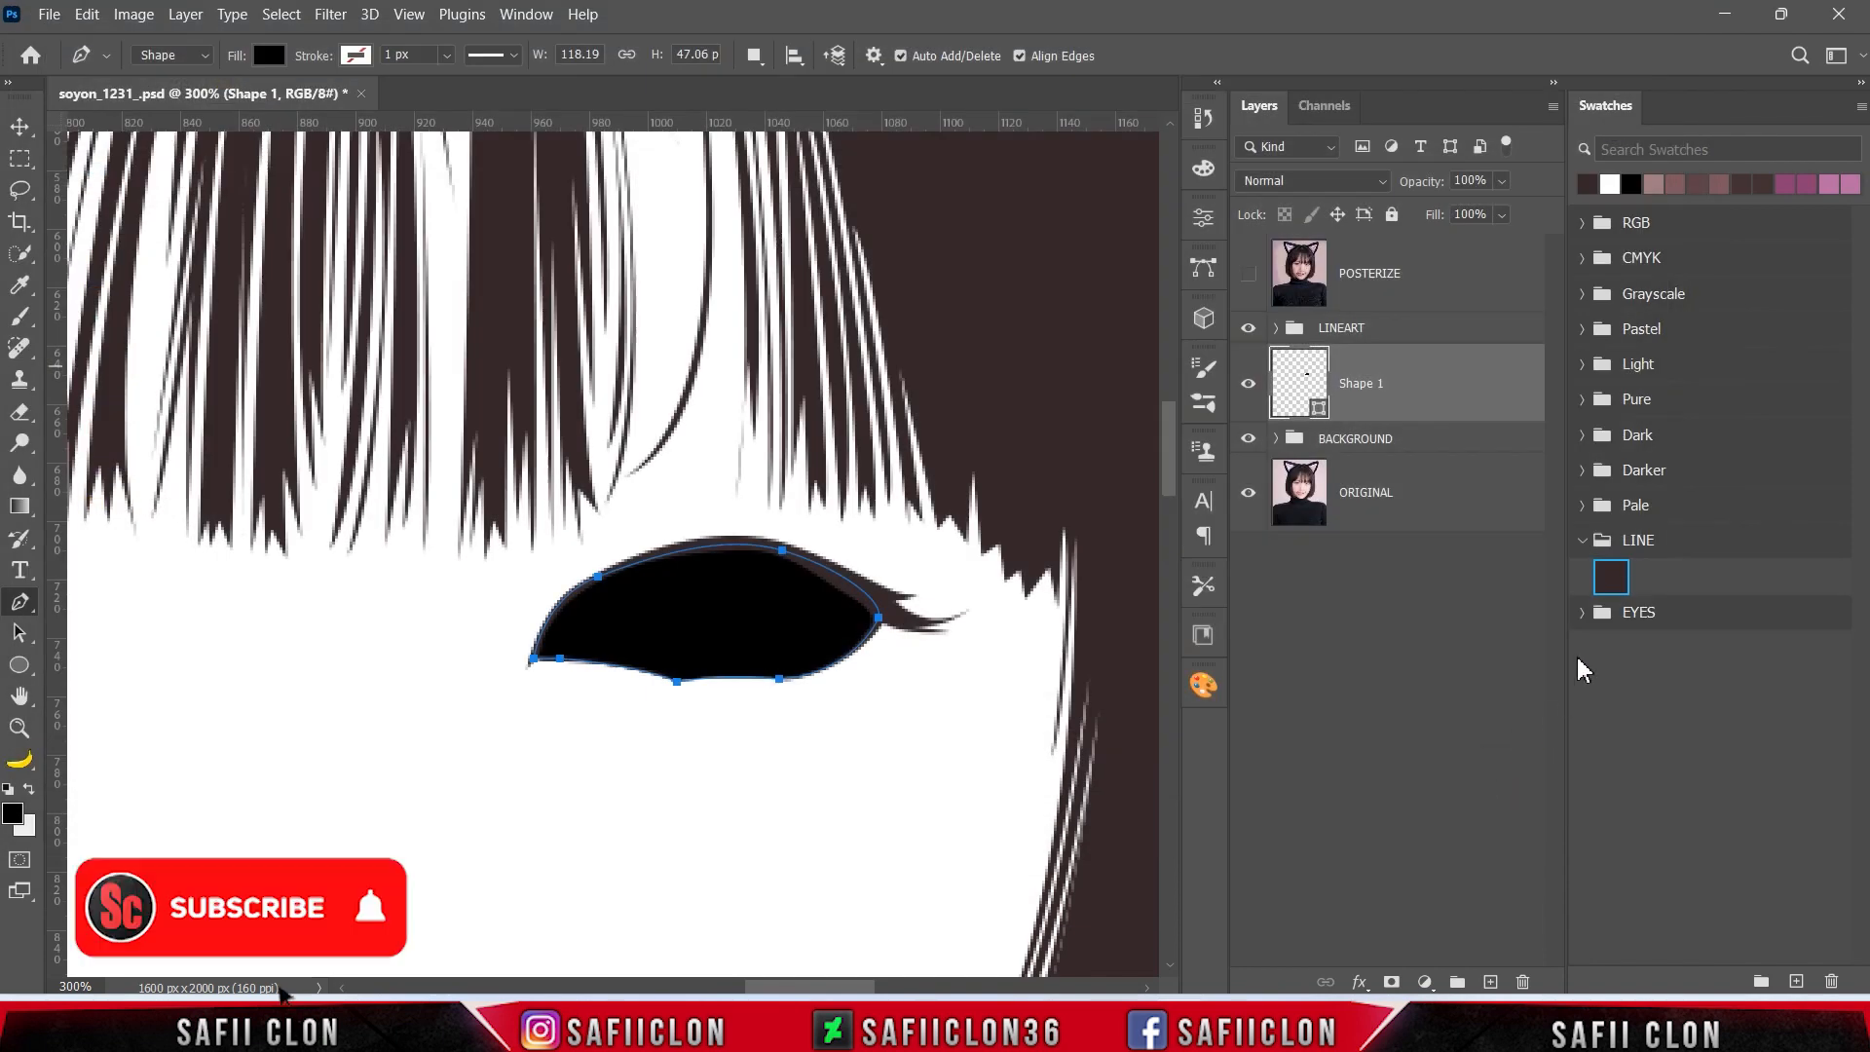
pyautogui.click(1582, 612)
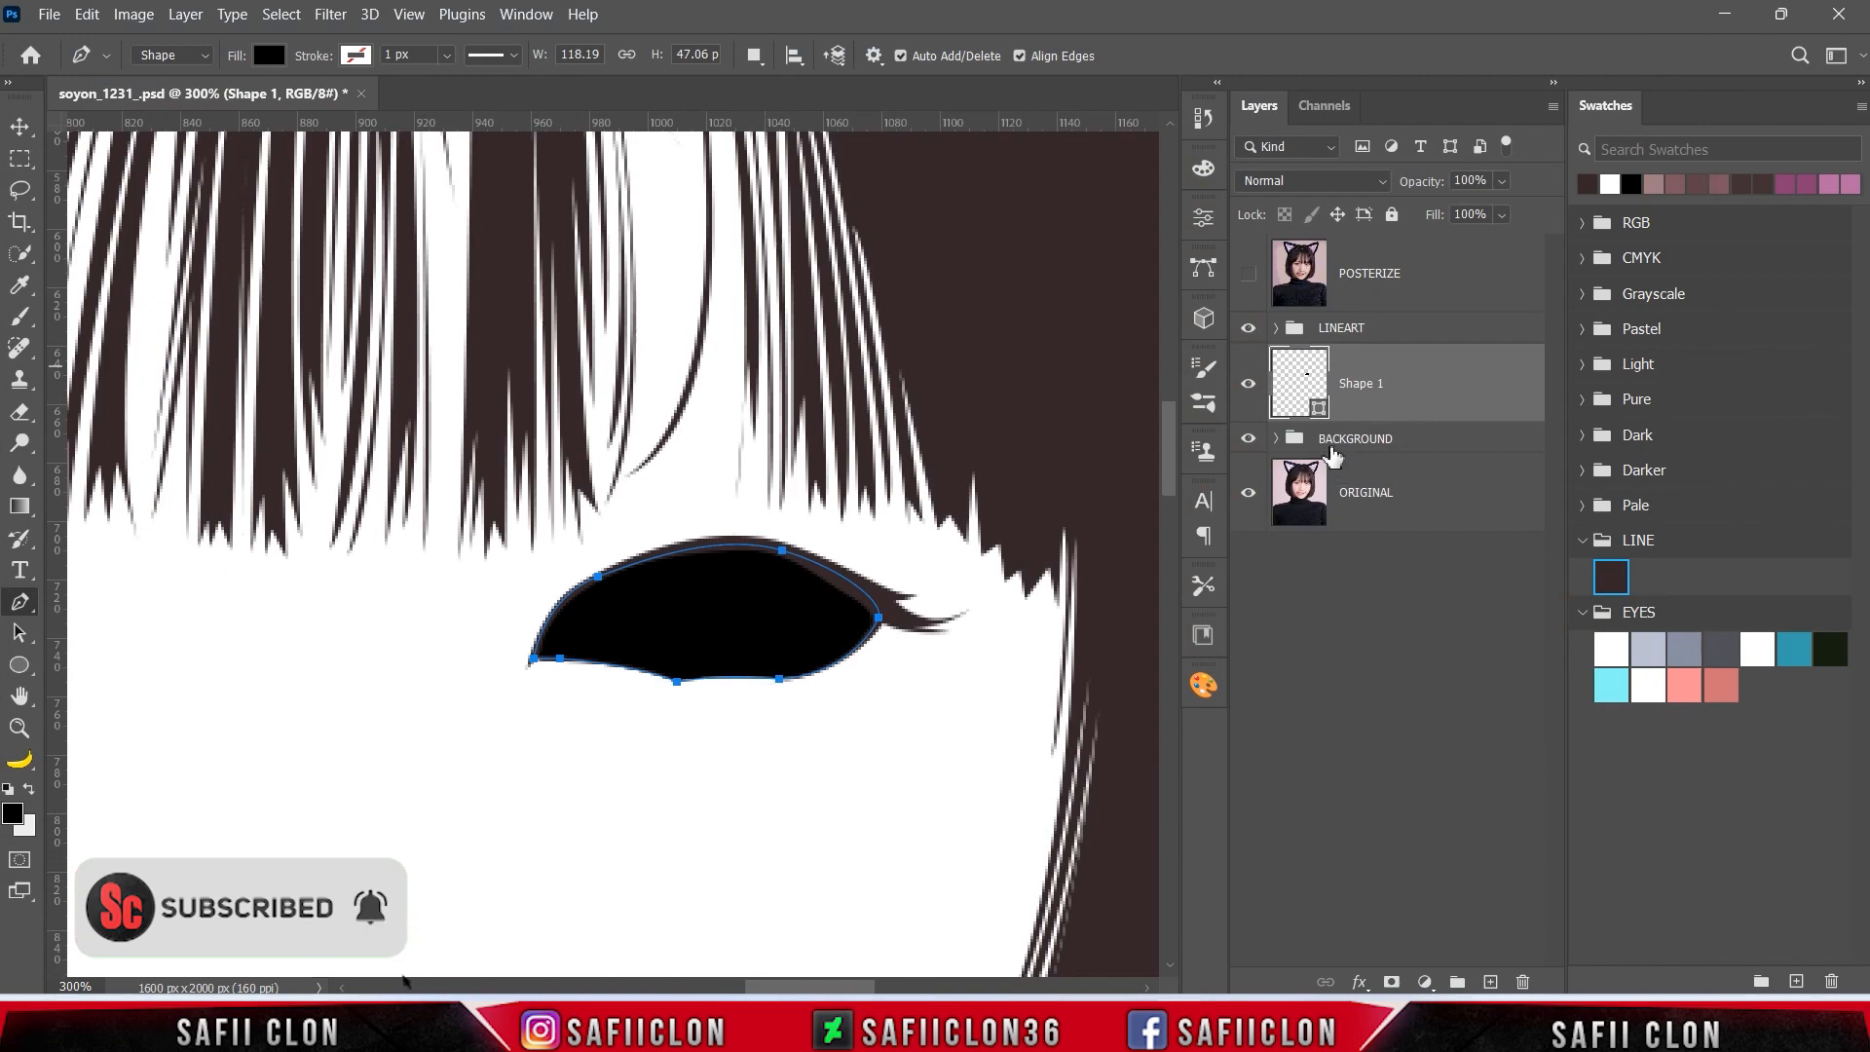
# - Set the eye shape's fill to white (ffffff) using the first EYES swatch
pyautogui.doubleClick(1317, 414)
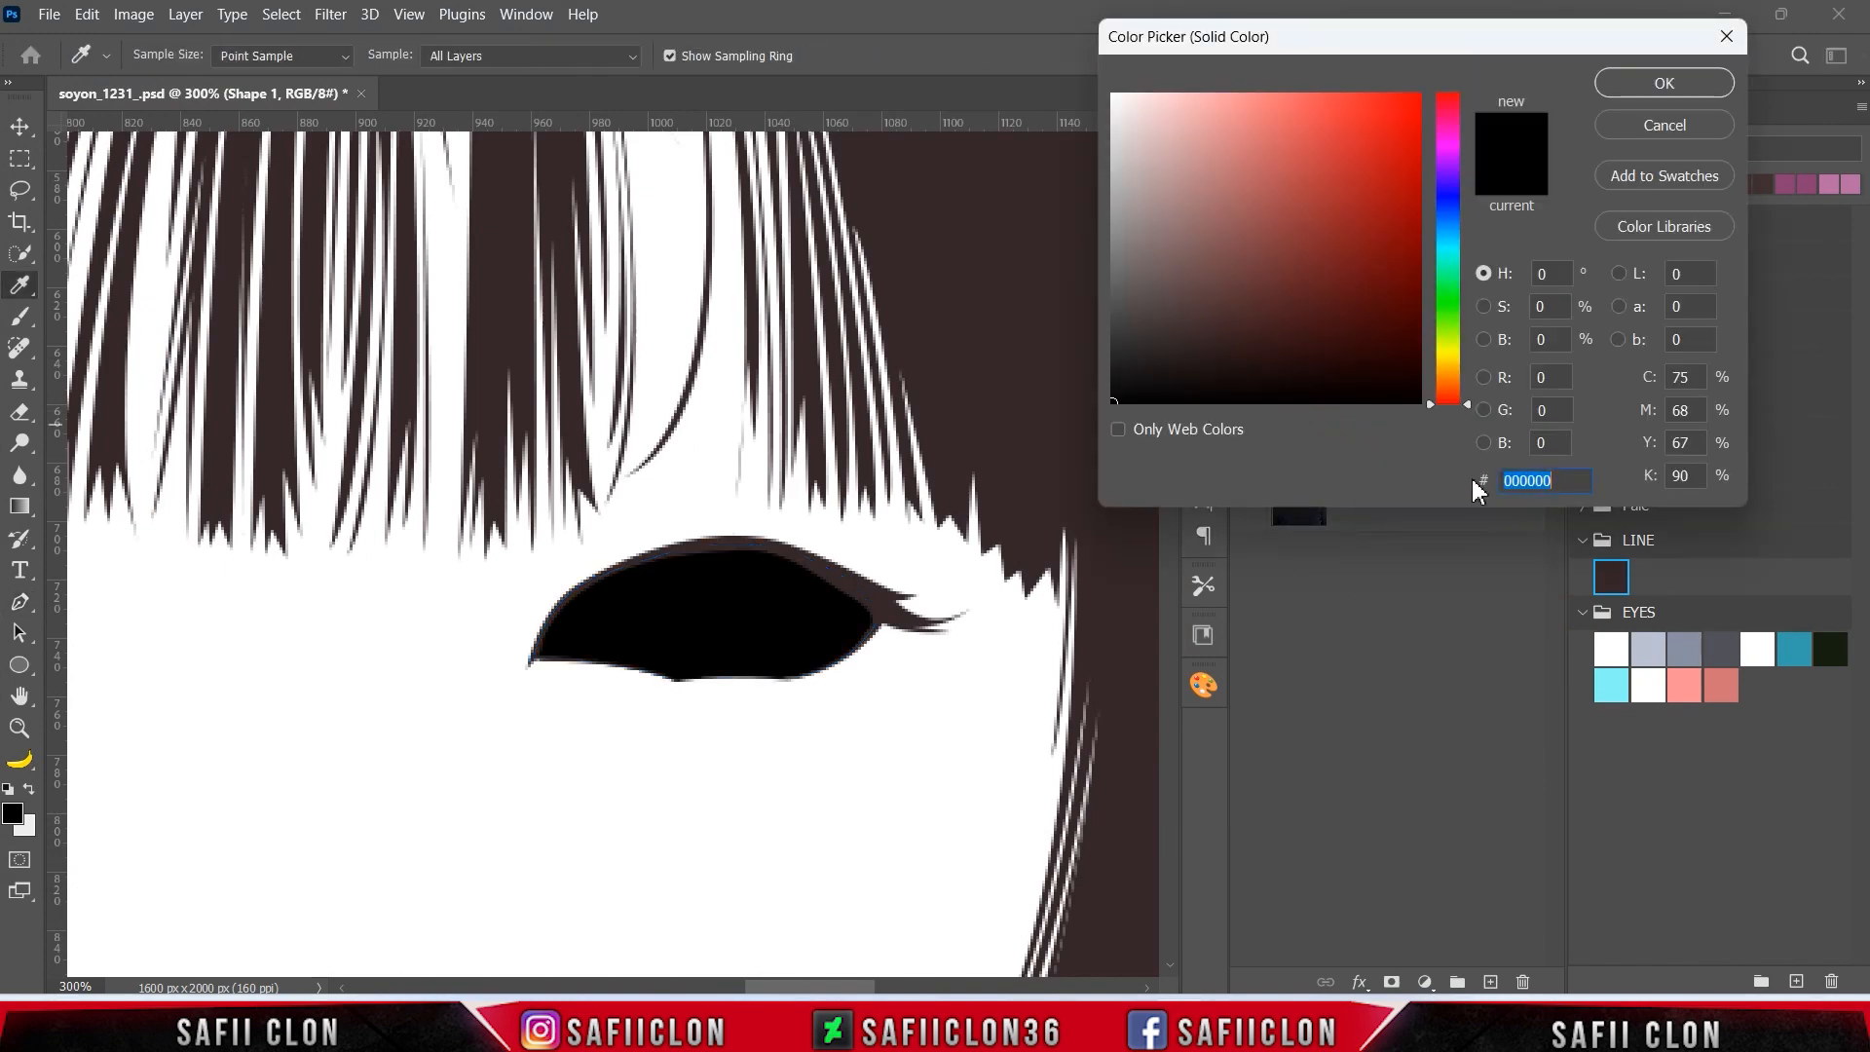
pyautogui.click(1612, 648)
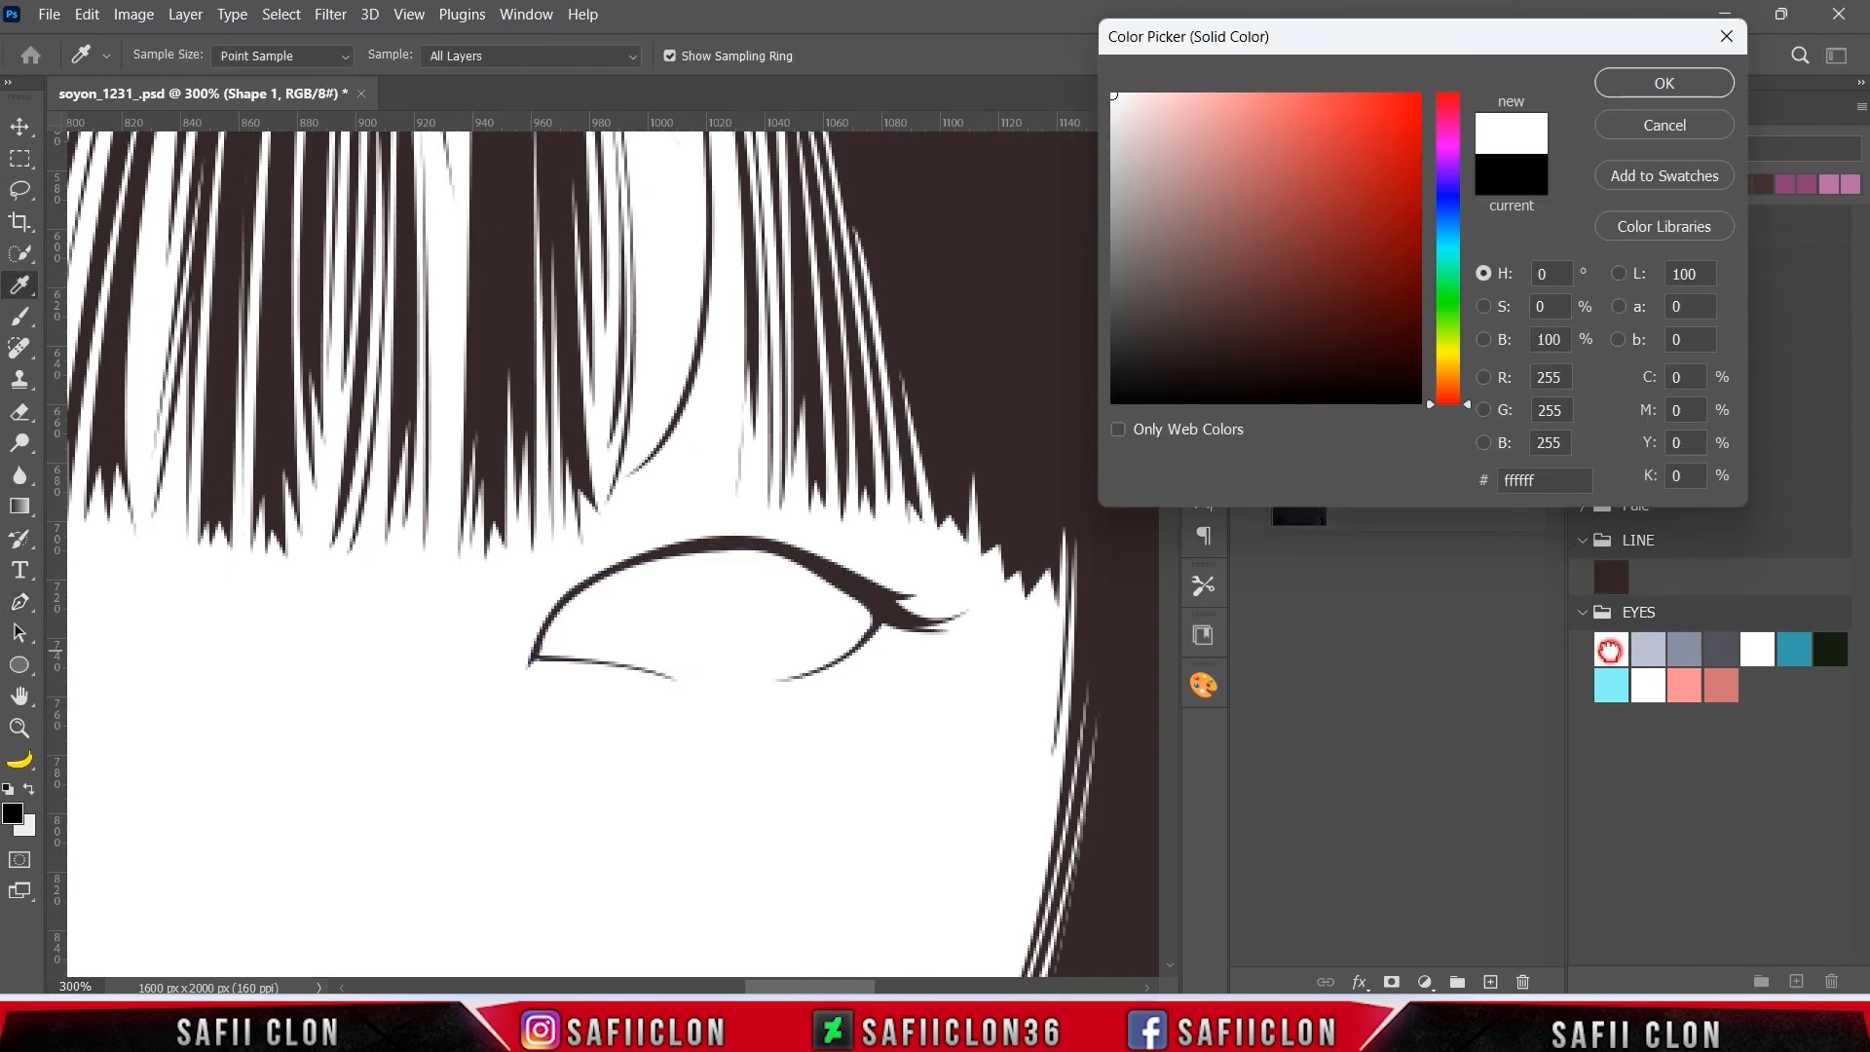
pyautogui.click(1662, 84)
# - Trace the left-hand eye's outline as a closed shape on the same layer with Combine Shapes, closing the lower lid against the POSTERIZE layer
pyautogui.click(756, 56)
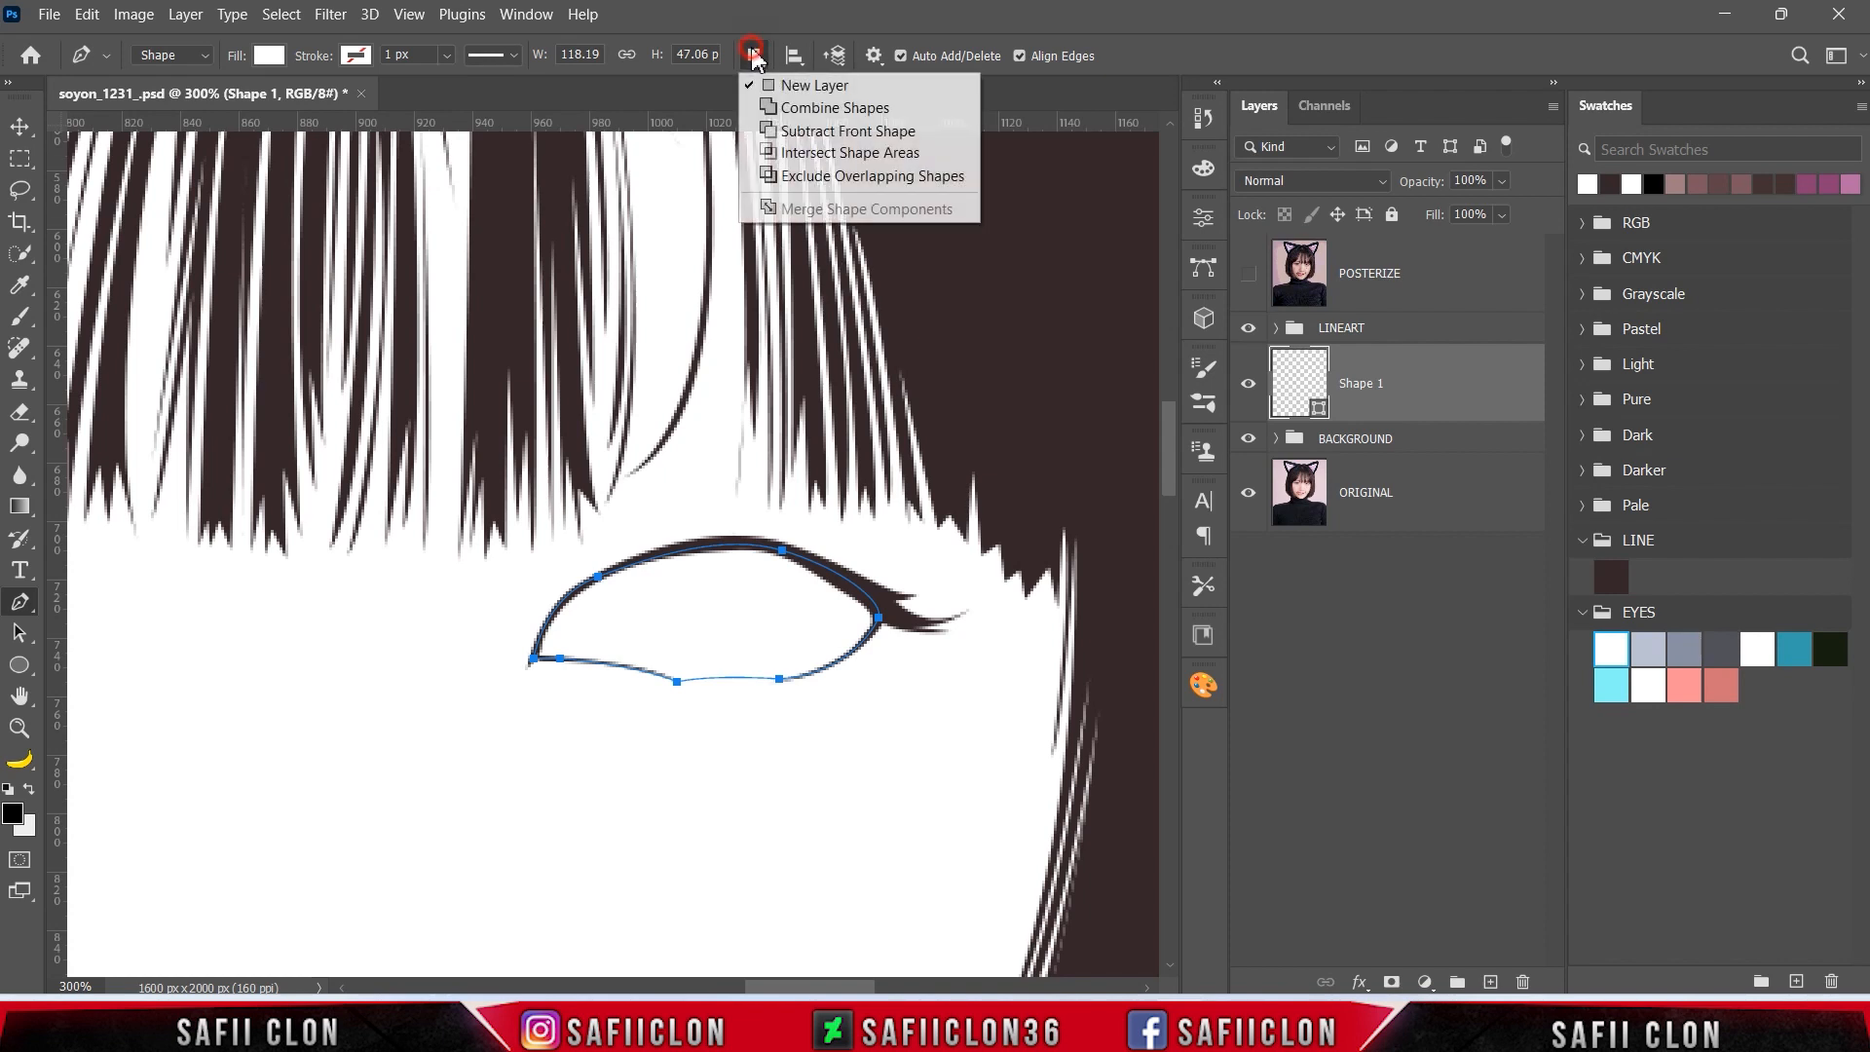
pyautogui.click(809, 109)
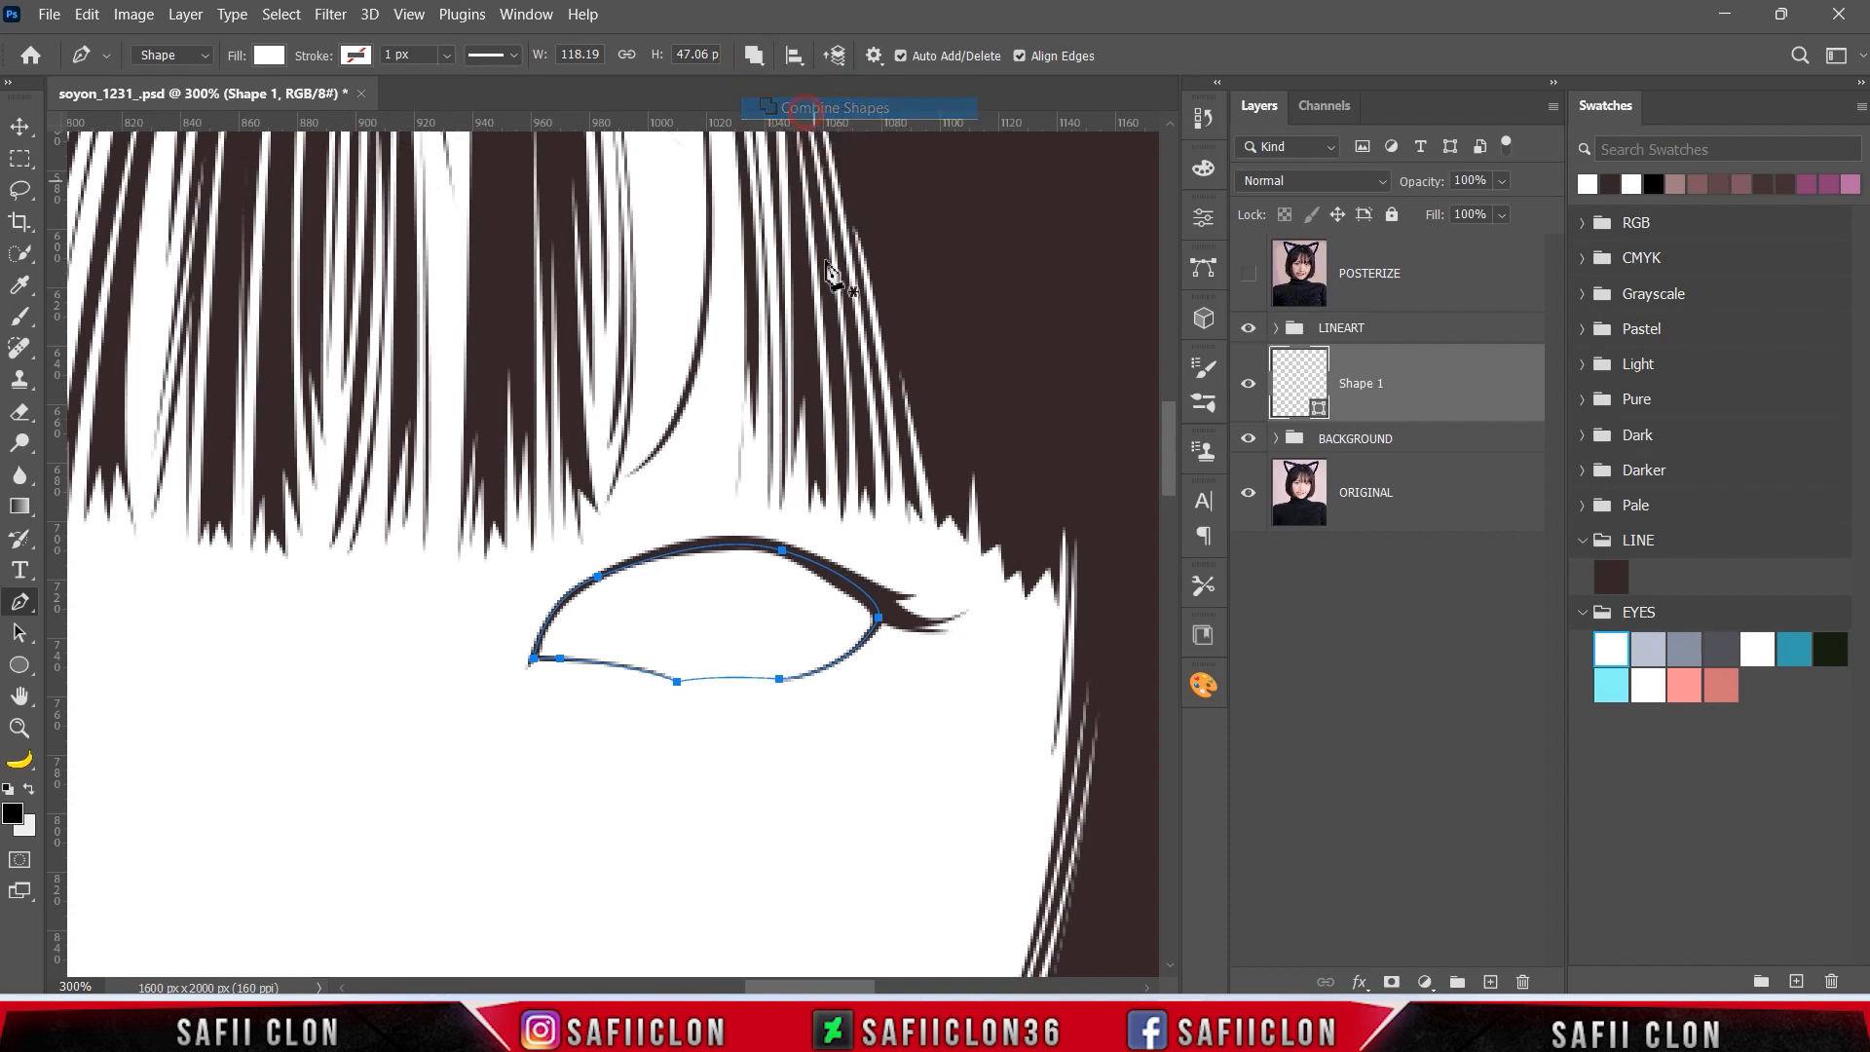
pyautogui.moveTo(848, 986); pyautogui.dragTo(753, 986)
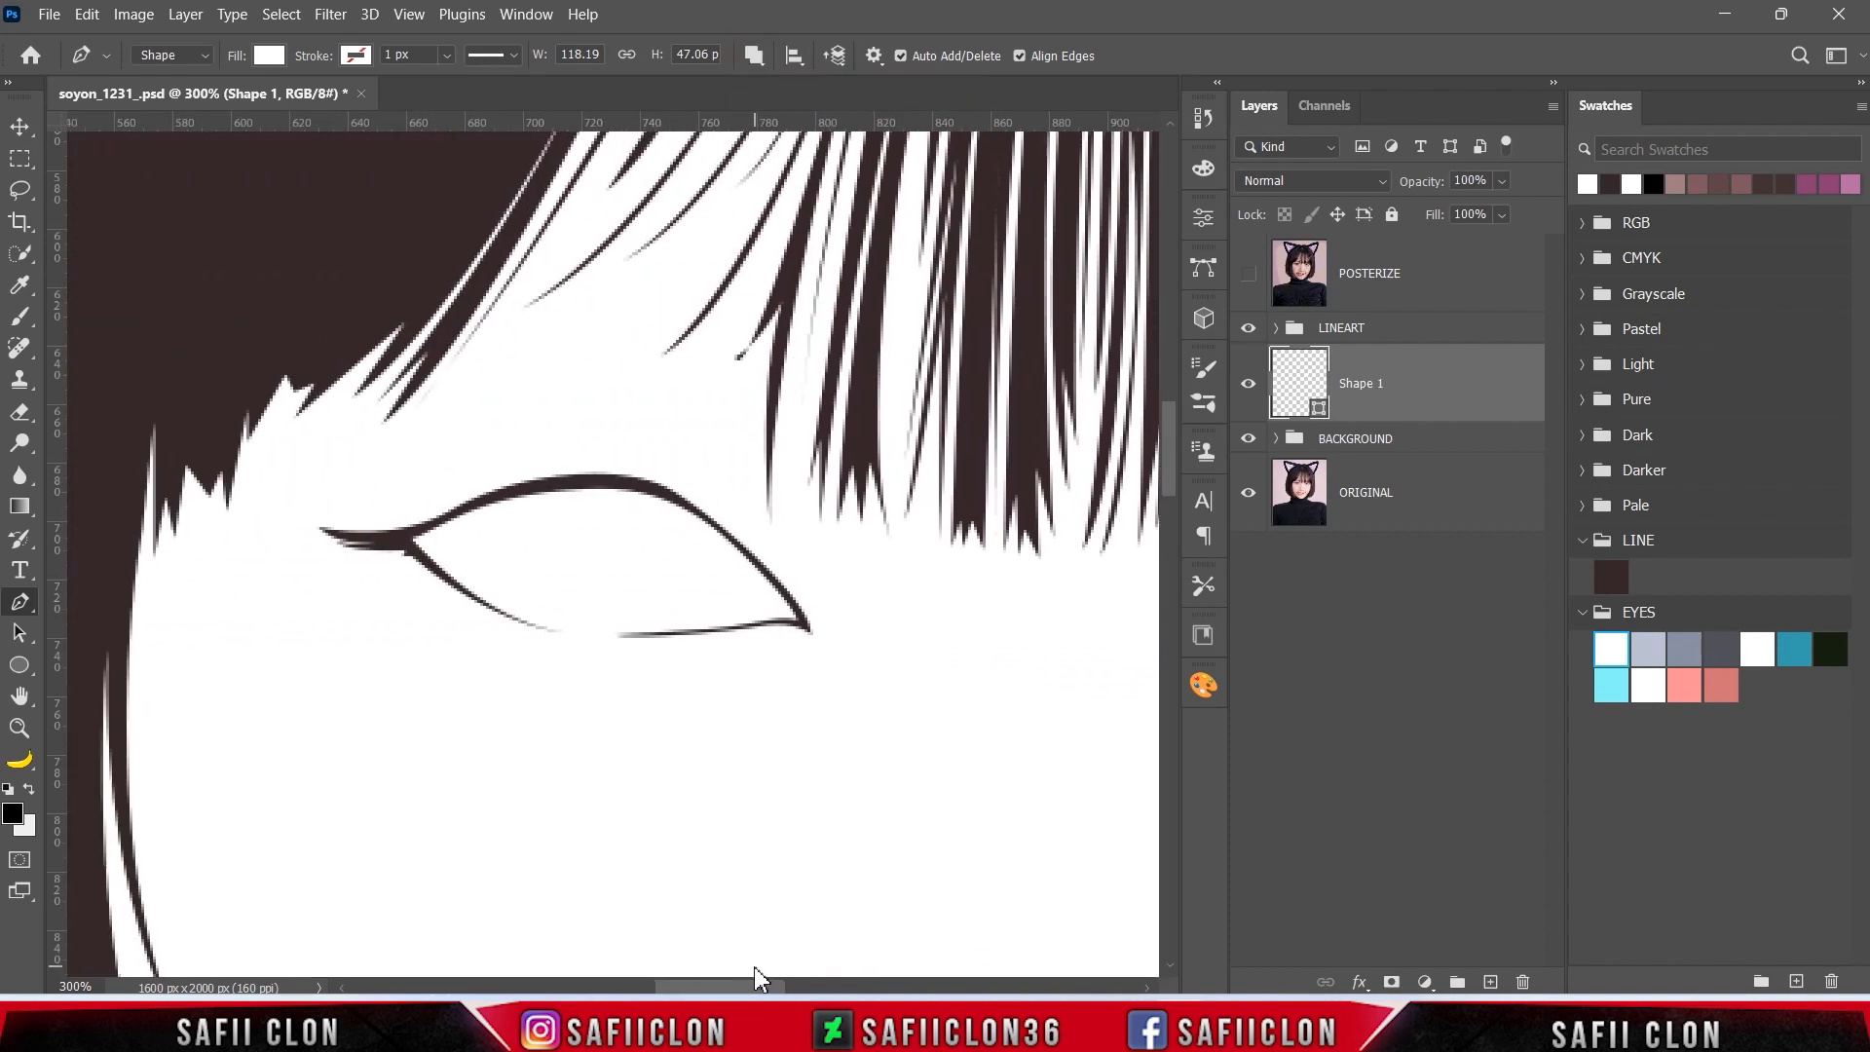
pyautogui.click(612, 630)
pyautogui.moveTo(472, 554); pyautogui.dragTo(391, 476)
pyautogui.keyDown('alt'); pyautogui.click(471, 554); pyautogui.keyUp('alt')
pyautogui.click(454, 536)
pyautogui.moveTo(536, 499); pyautogui.dragTo(570, 485)
pyautogui.moveTo(740, 503); pyautogui.dragTo(798, 545)
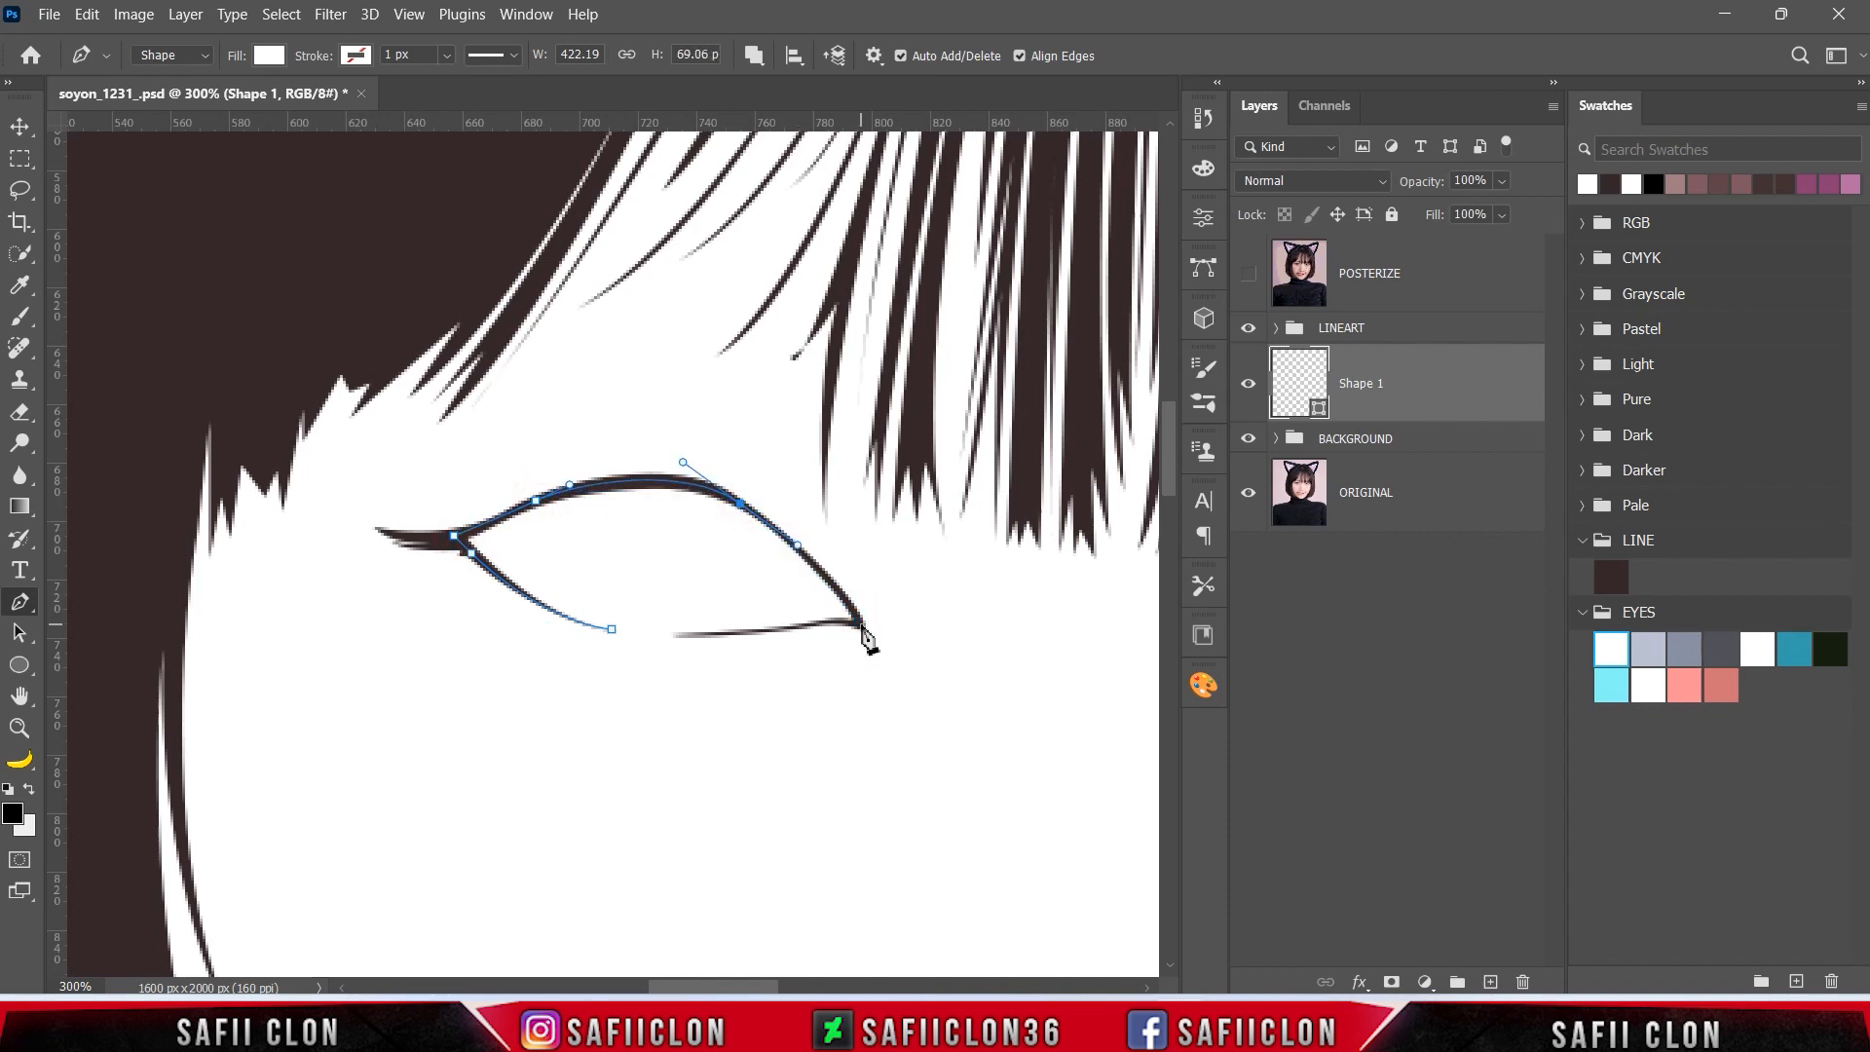
pyautogui.moveTo(823, 623); pyautogui.dragTo(803, 627)
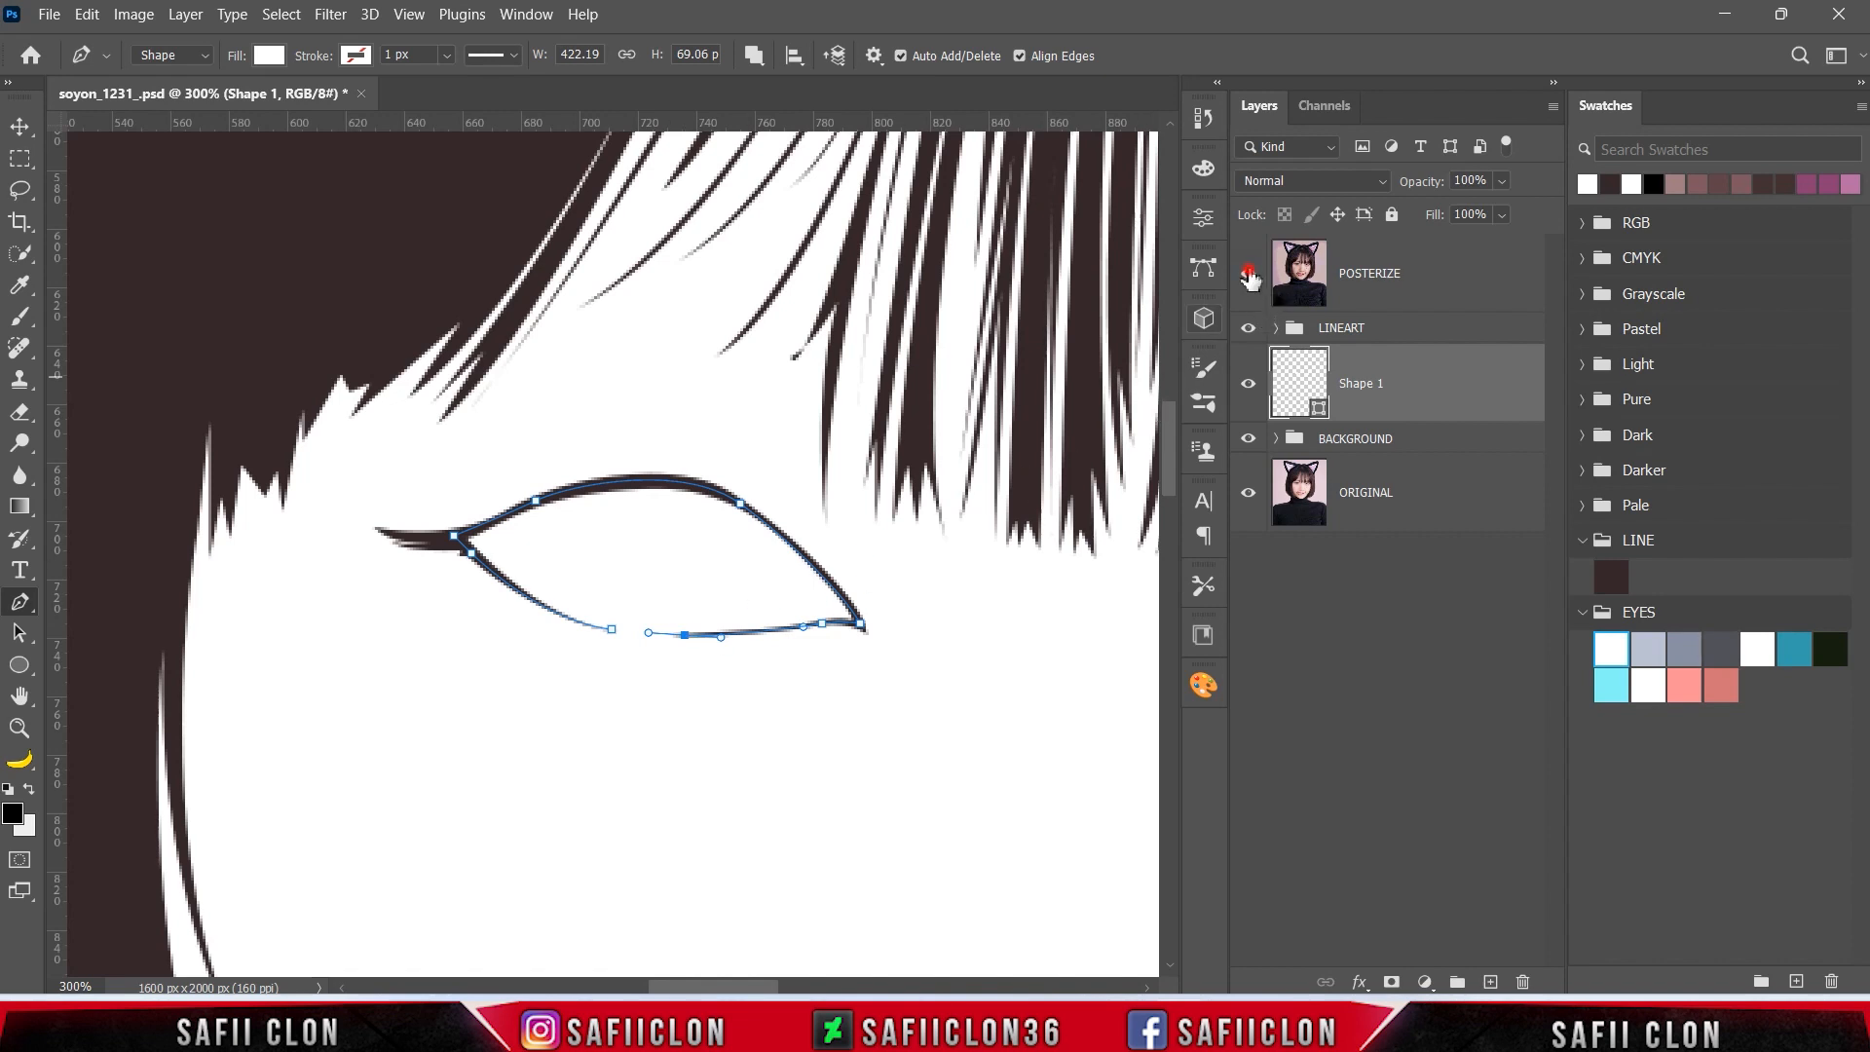
pyautogui.click(1247, 275)
pyautogui.keyDown('ctrl'); pyautogui.click(612, 631); pyautogui.keyUp('ctrl')
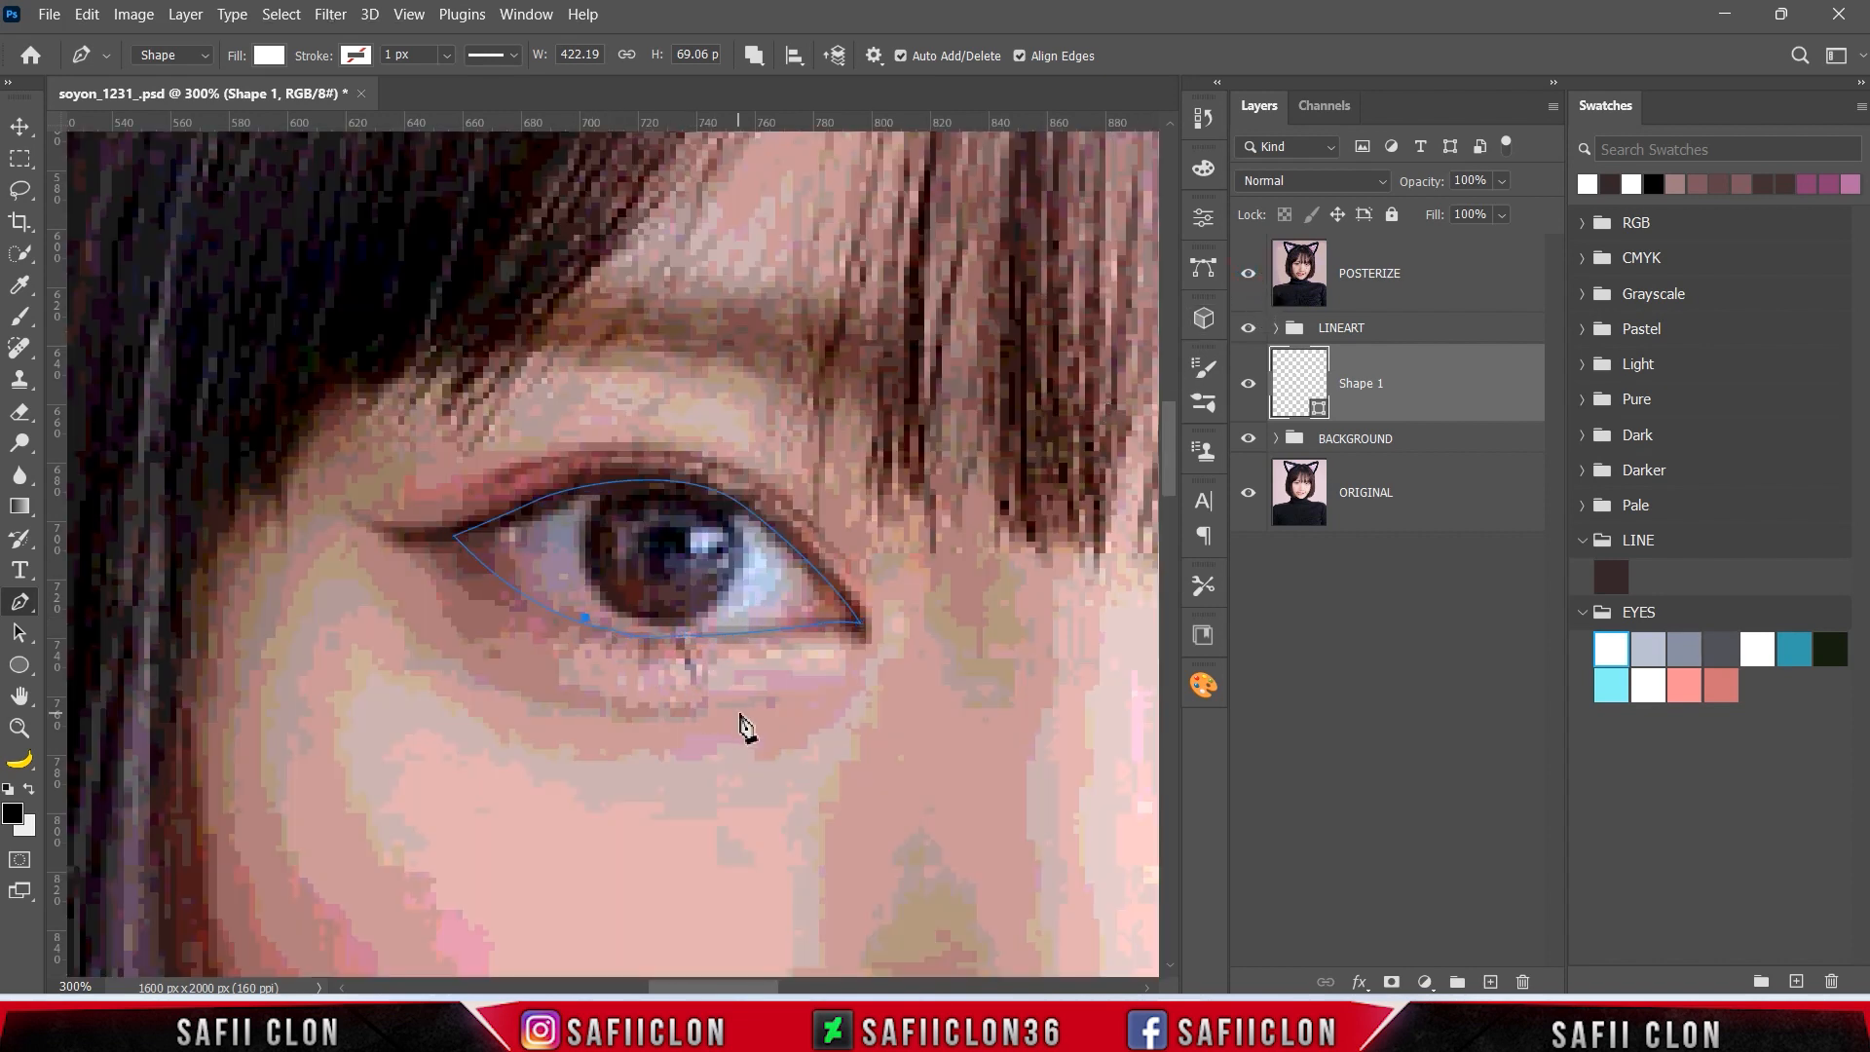
pyautogui.click(1248, 275)
# - Switch the path operation back to New Layer and show the POSTERIZE layer at the right-hand eye
pyautogui.click(754, 55)
pyautogui.click(806, 88)
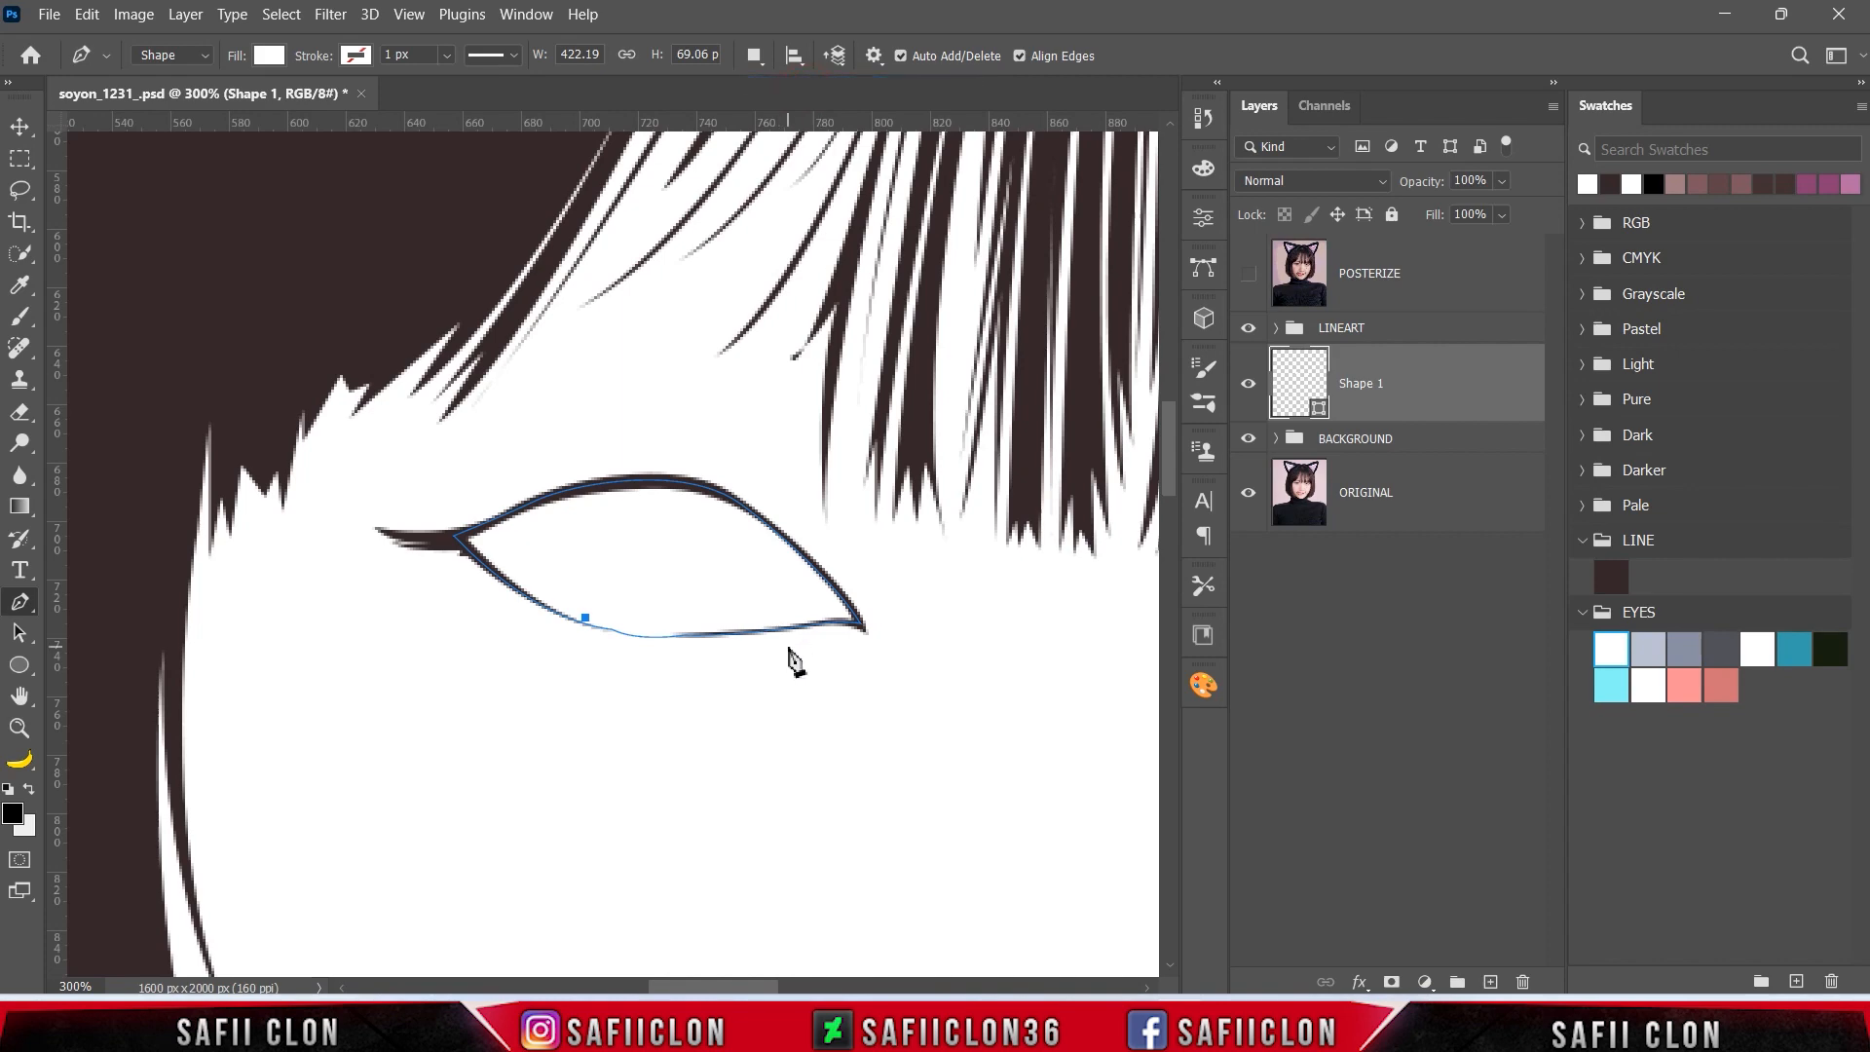
pyautogui.moveTo(736, 987); pyautogui.dragTo(851, 987)
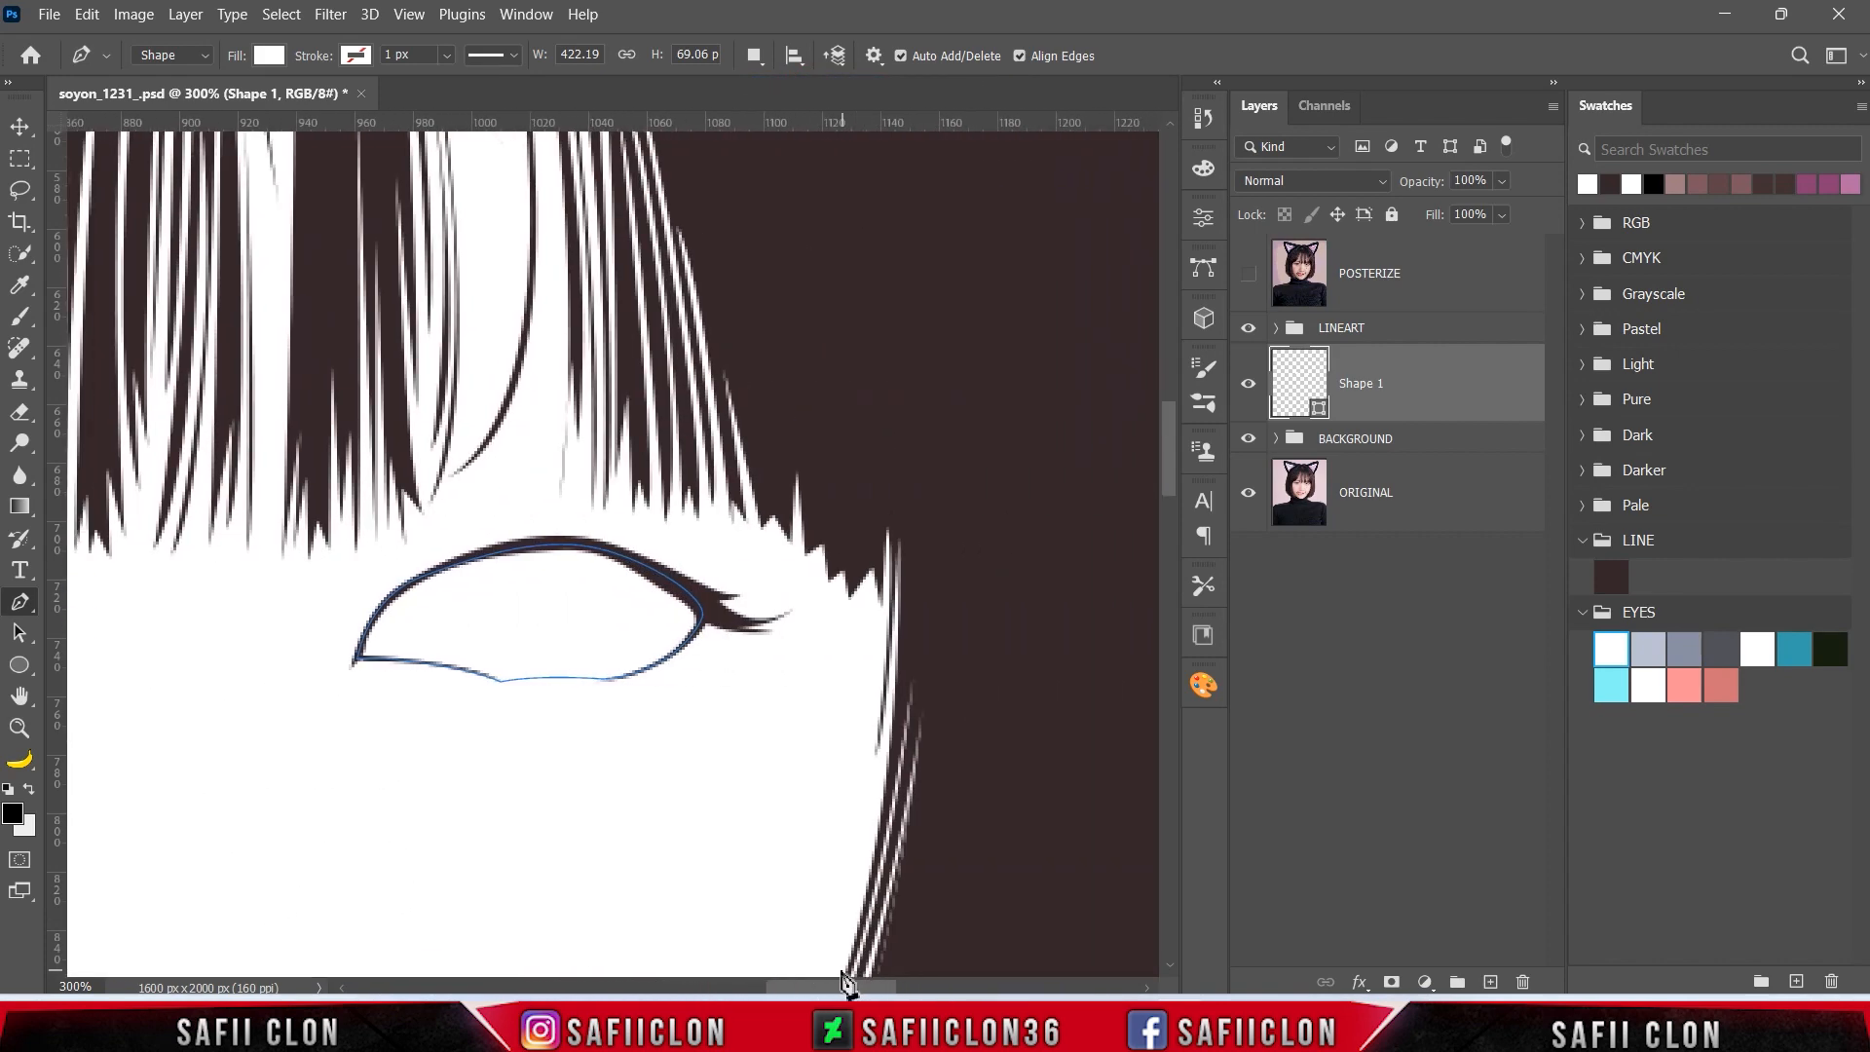
pyautogui.click(1247, 278)
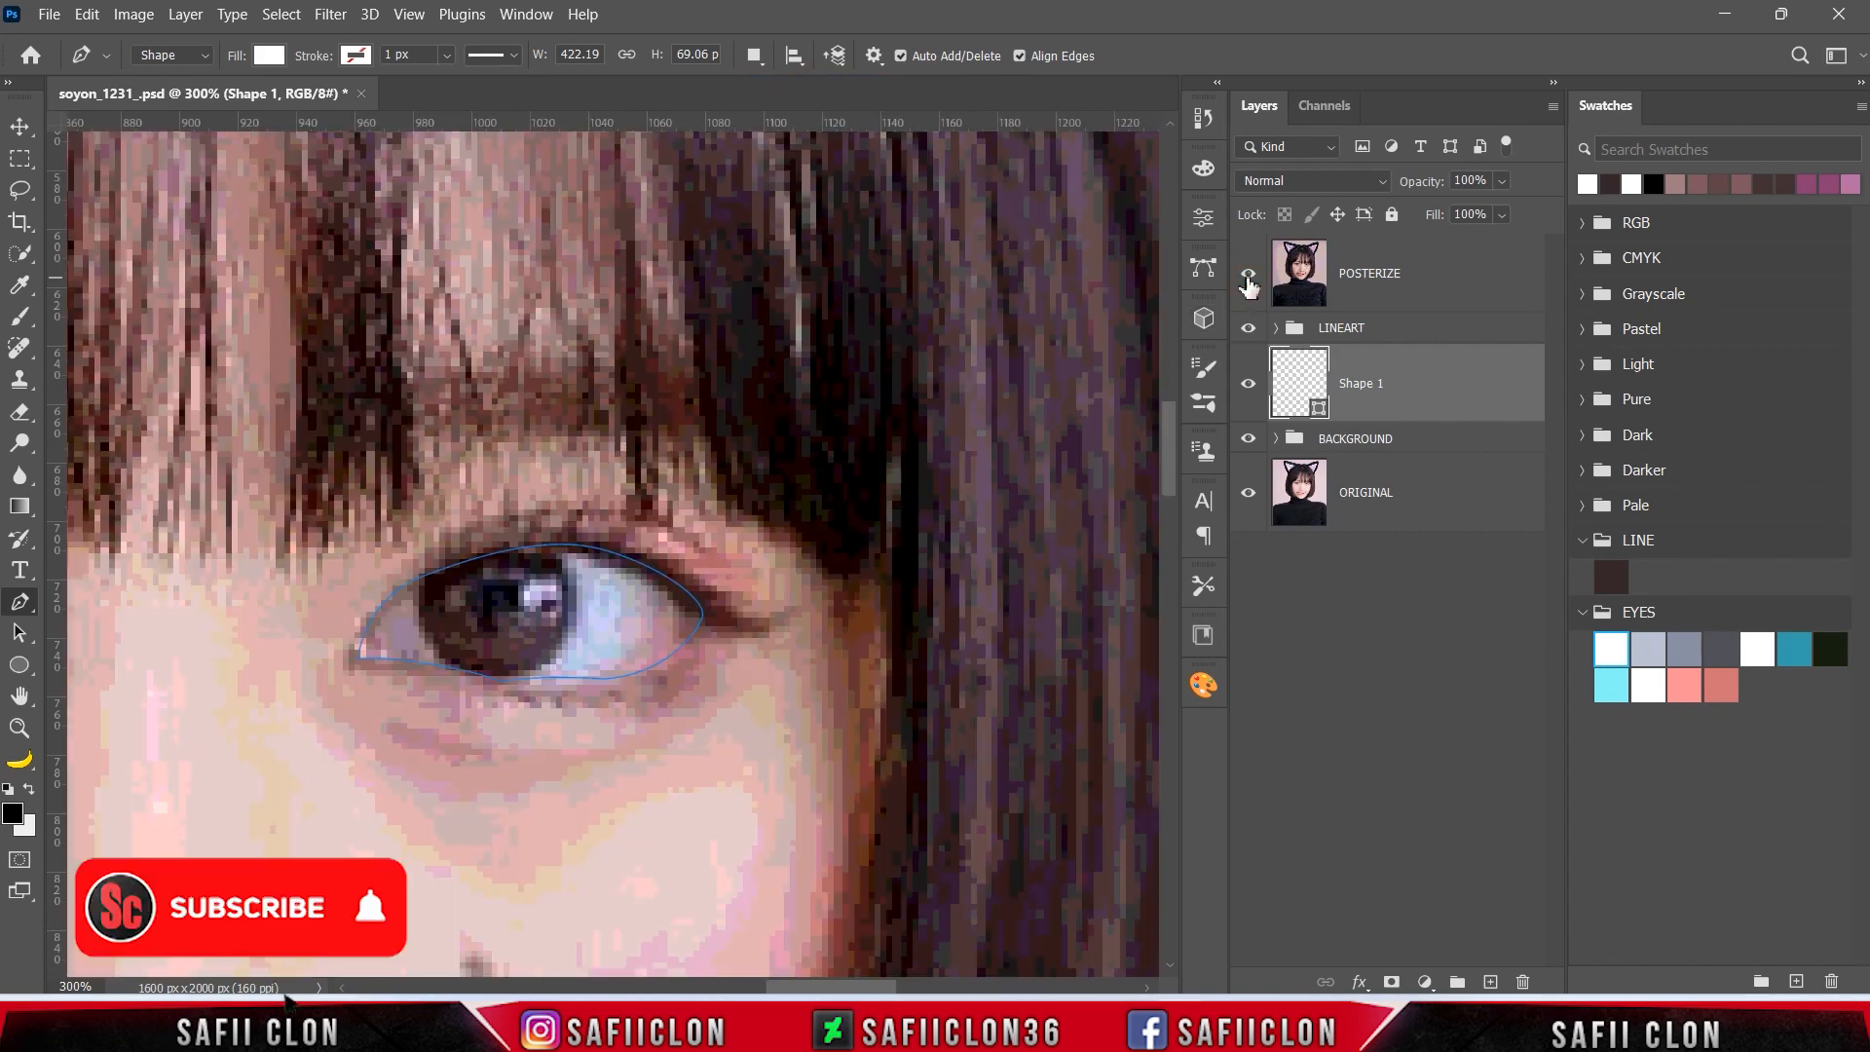
# - Draw a closed shading shape about 189 × 102 px around the right-hand eye, its inner edge bounding the iris and lit eye white
pyautogui.click(547, 697)
pyautogui.click(629, 621)
pyautogui.click(625, 570)
pyautogui.click(594, 580)
pyautogui.moveTo(530, 664); pyautogui.dragTo(421, 673)
pyautogui.moveTo(367, 700); pyautogui.dragTo(308, 665)
pyautogui.moveTo(335, 559); pyautogui.dragTo(467, 487)
pyautogui.moveTo(535, 460); pyautogui.dragTo(746, 533)
pyautogui.moveTo(799, 577); pyautogui.dragTo(752, 688)
pyautogui.moveTo(656, 731); pyautogui.dragTo(615, 741)
pyautogui.moveTo(547, 752); pyautogui.dragTo(527, 750)
pyautogui.click(504, 737)
pyautogui.click(501, 708)
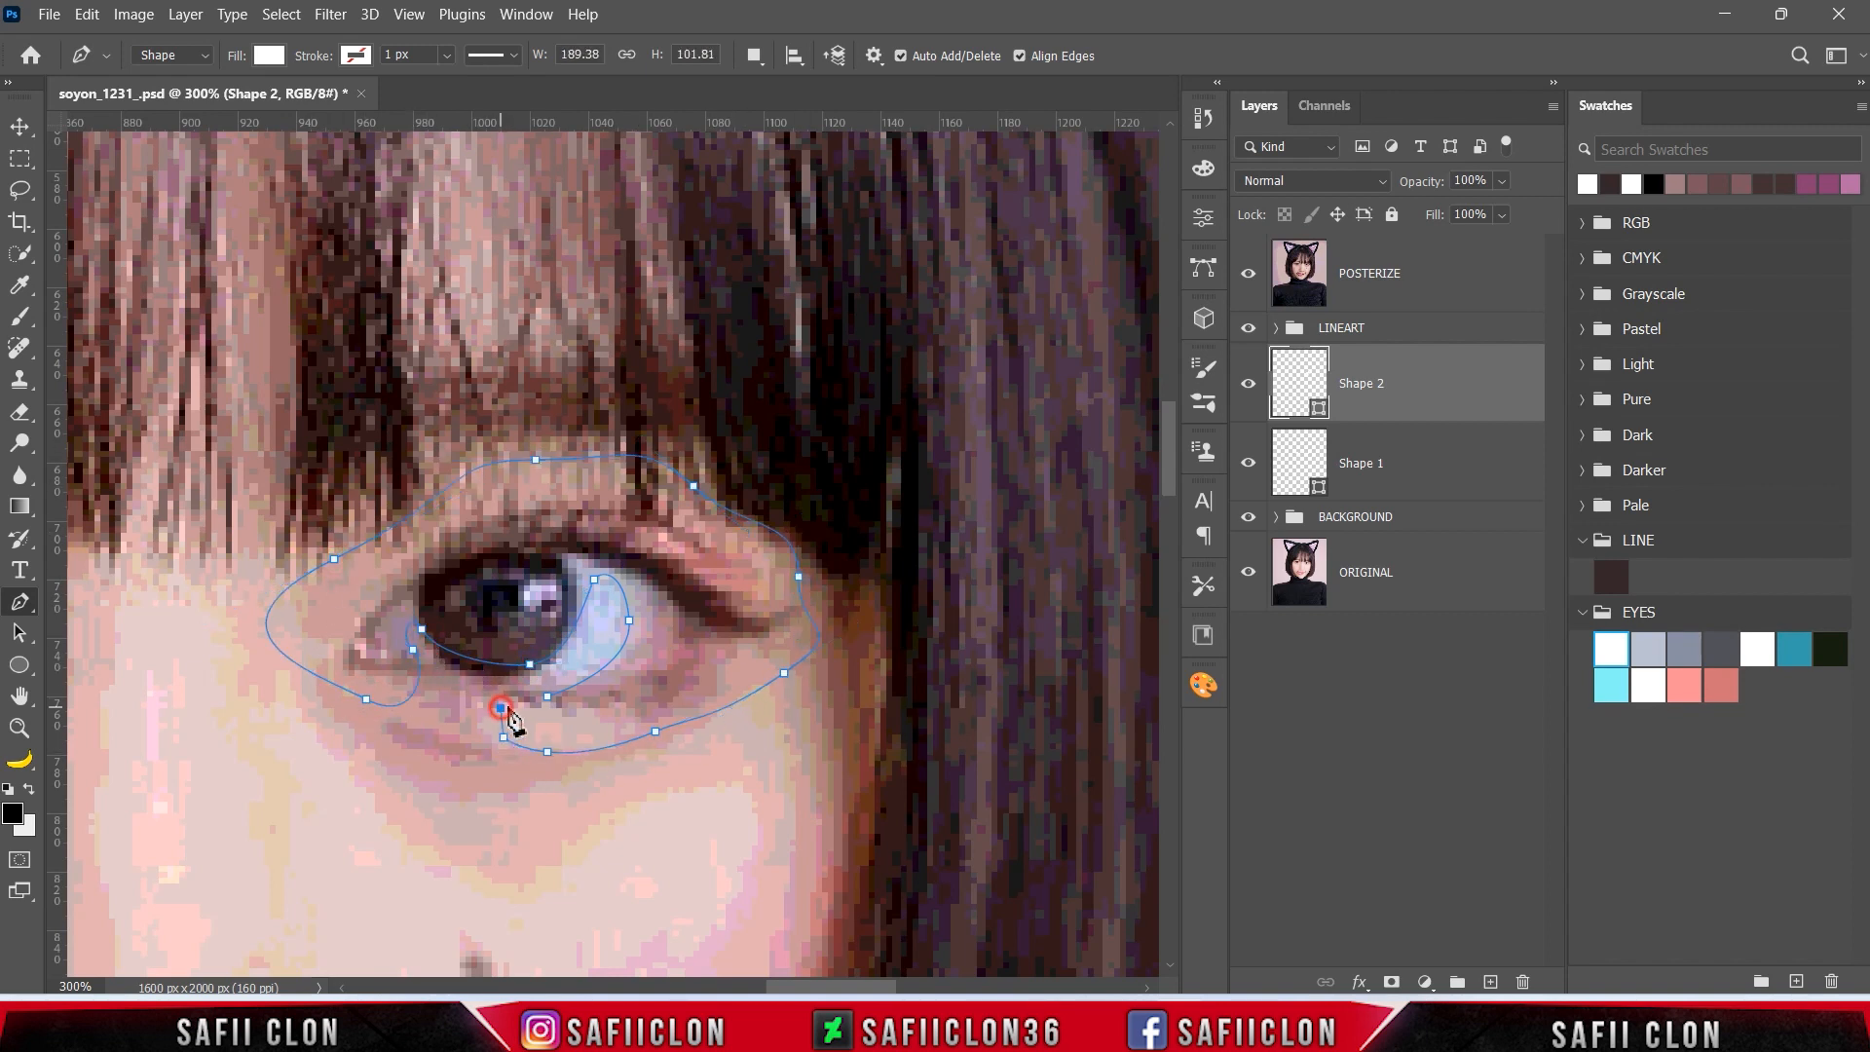
pyautogui.click(1247, 280)
pyautogui.click(548, 697)
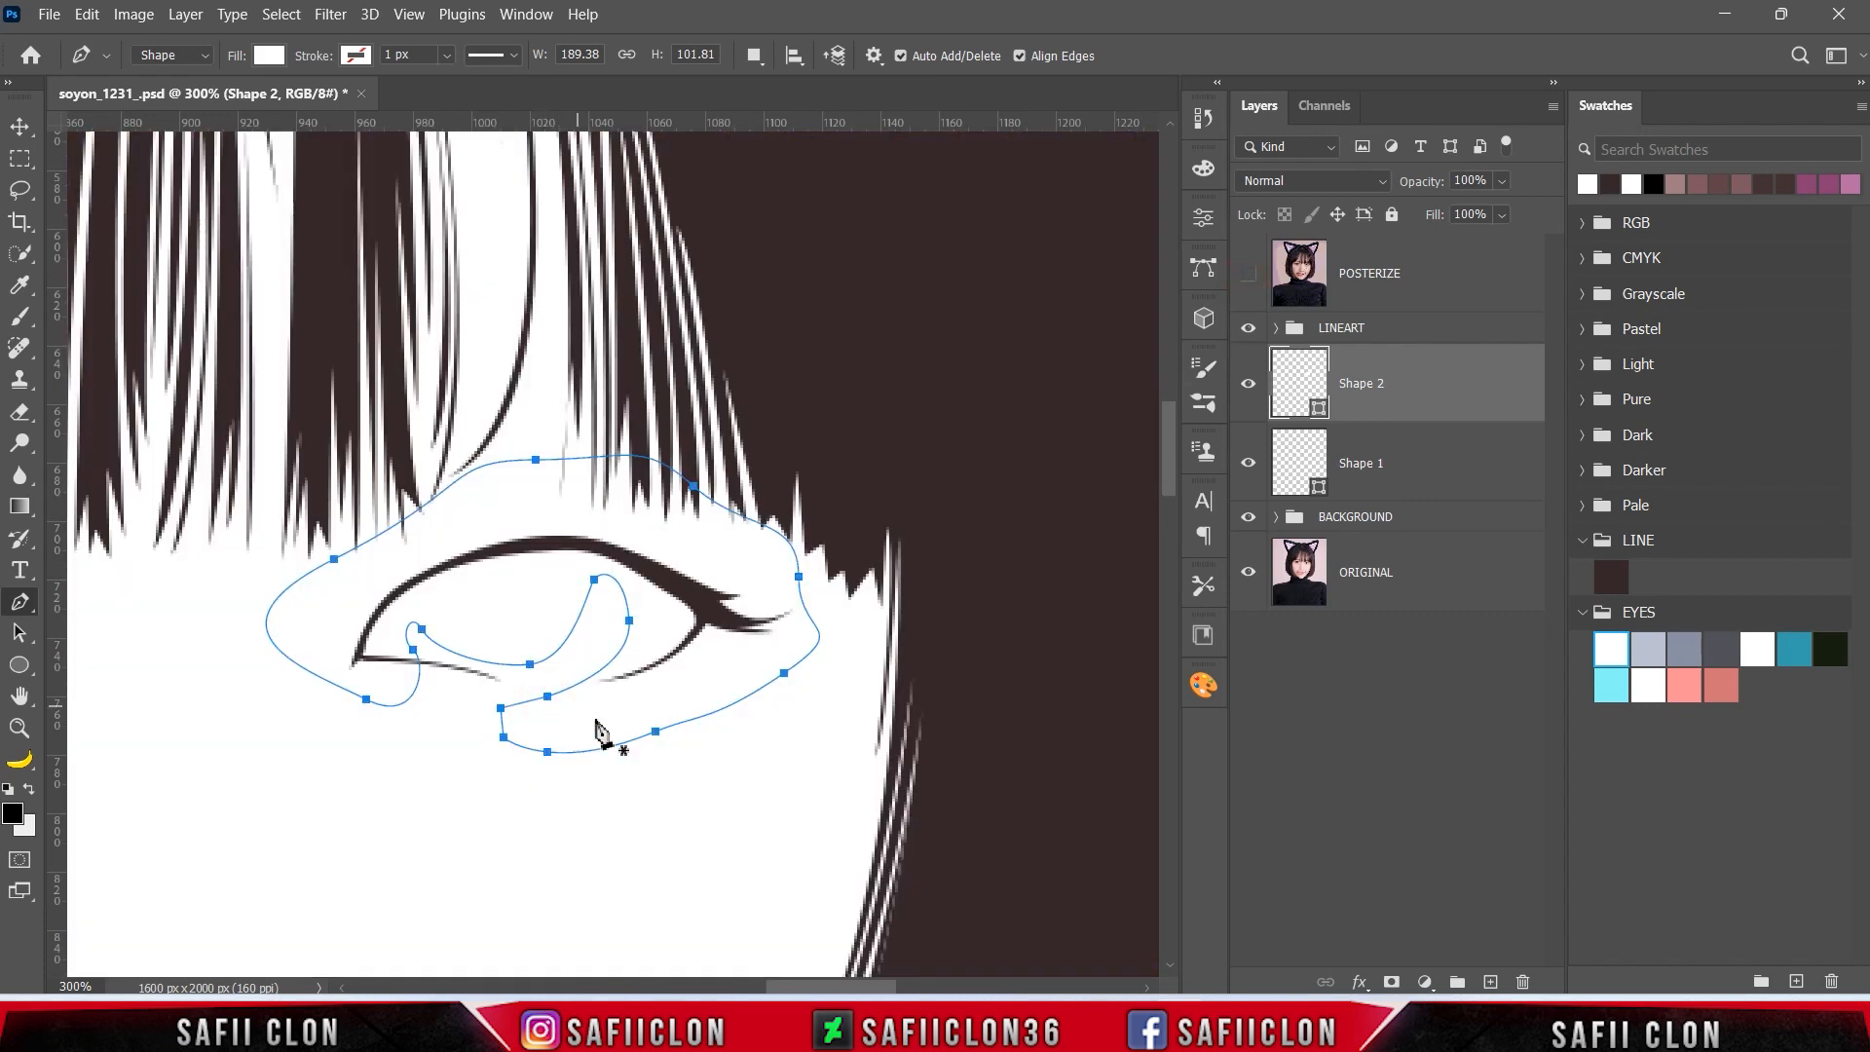
# - Fill the right-hand eye's shading shape with the second EYES swatch (bbc1d1) and clip it to the white eye shape
pyautogui.doubleClick(1318, 409)
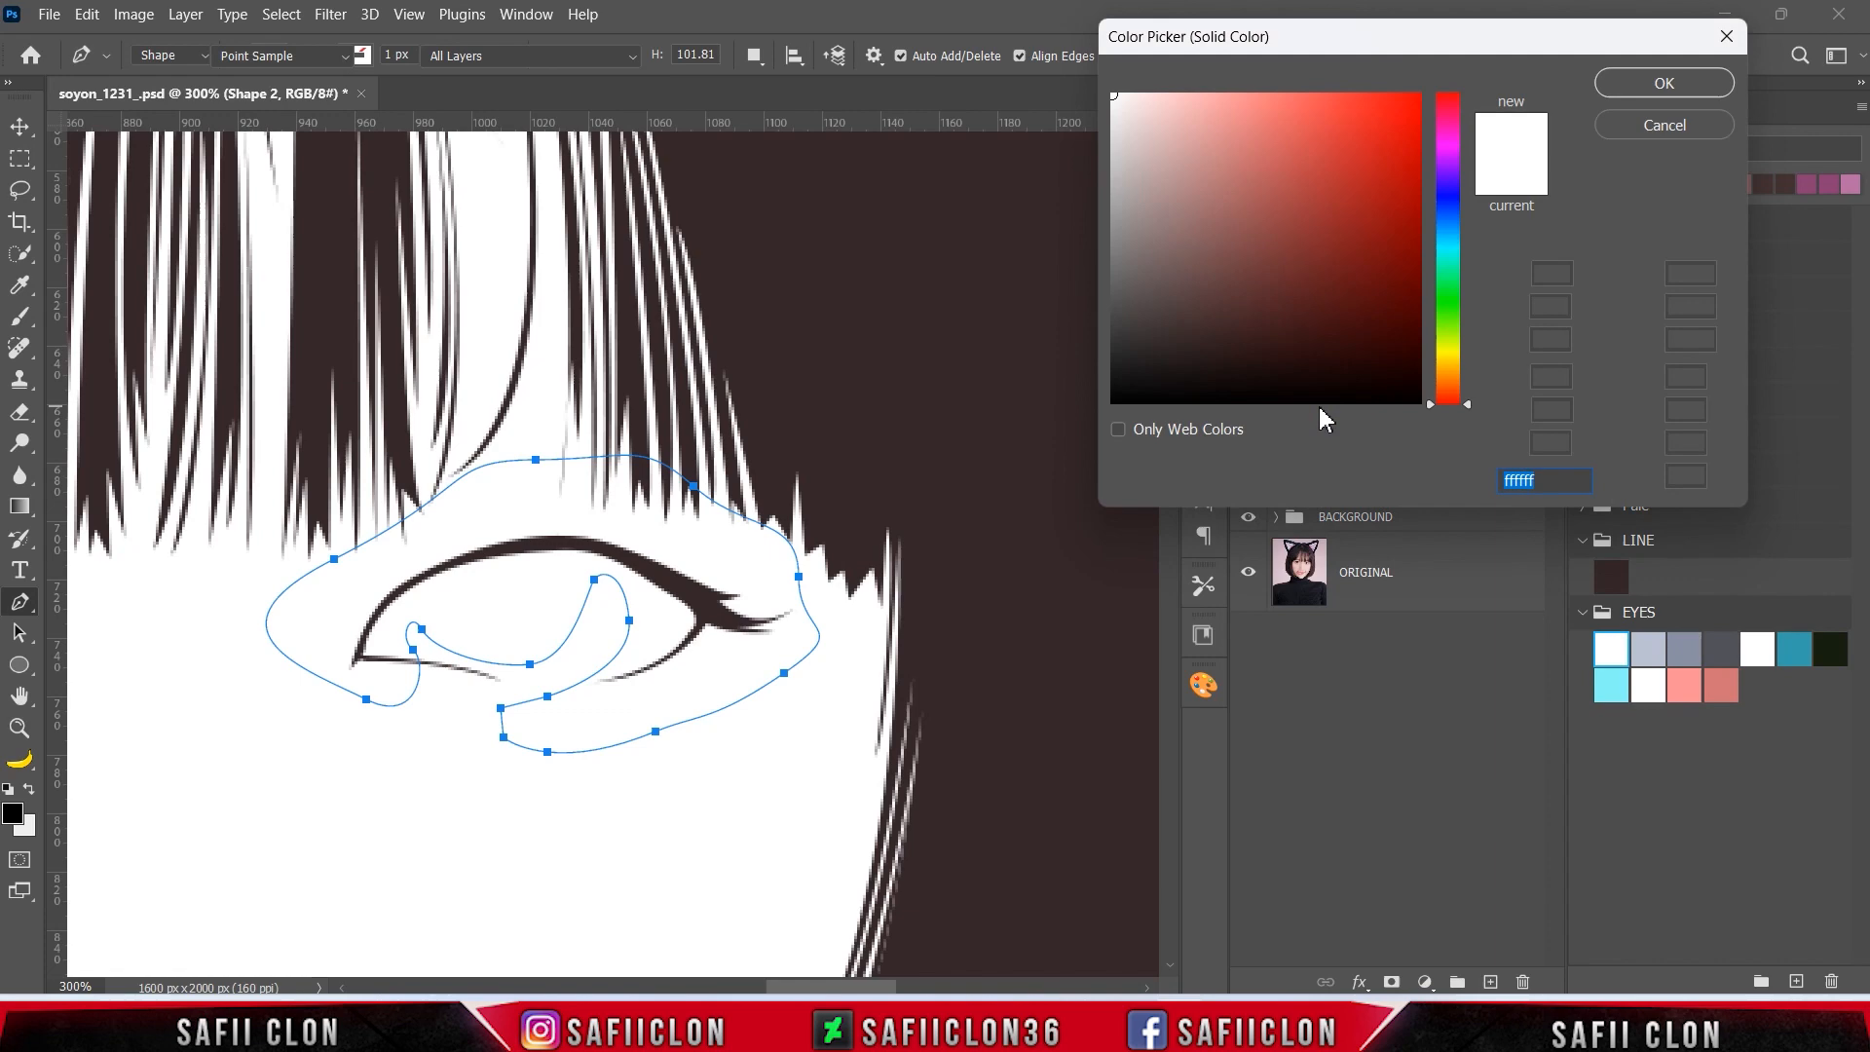
pyautogui.click(1659, 645)
pyautogui.click(1664, 83)
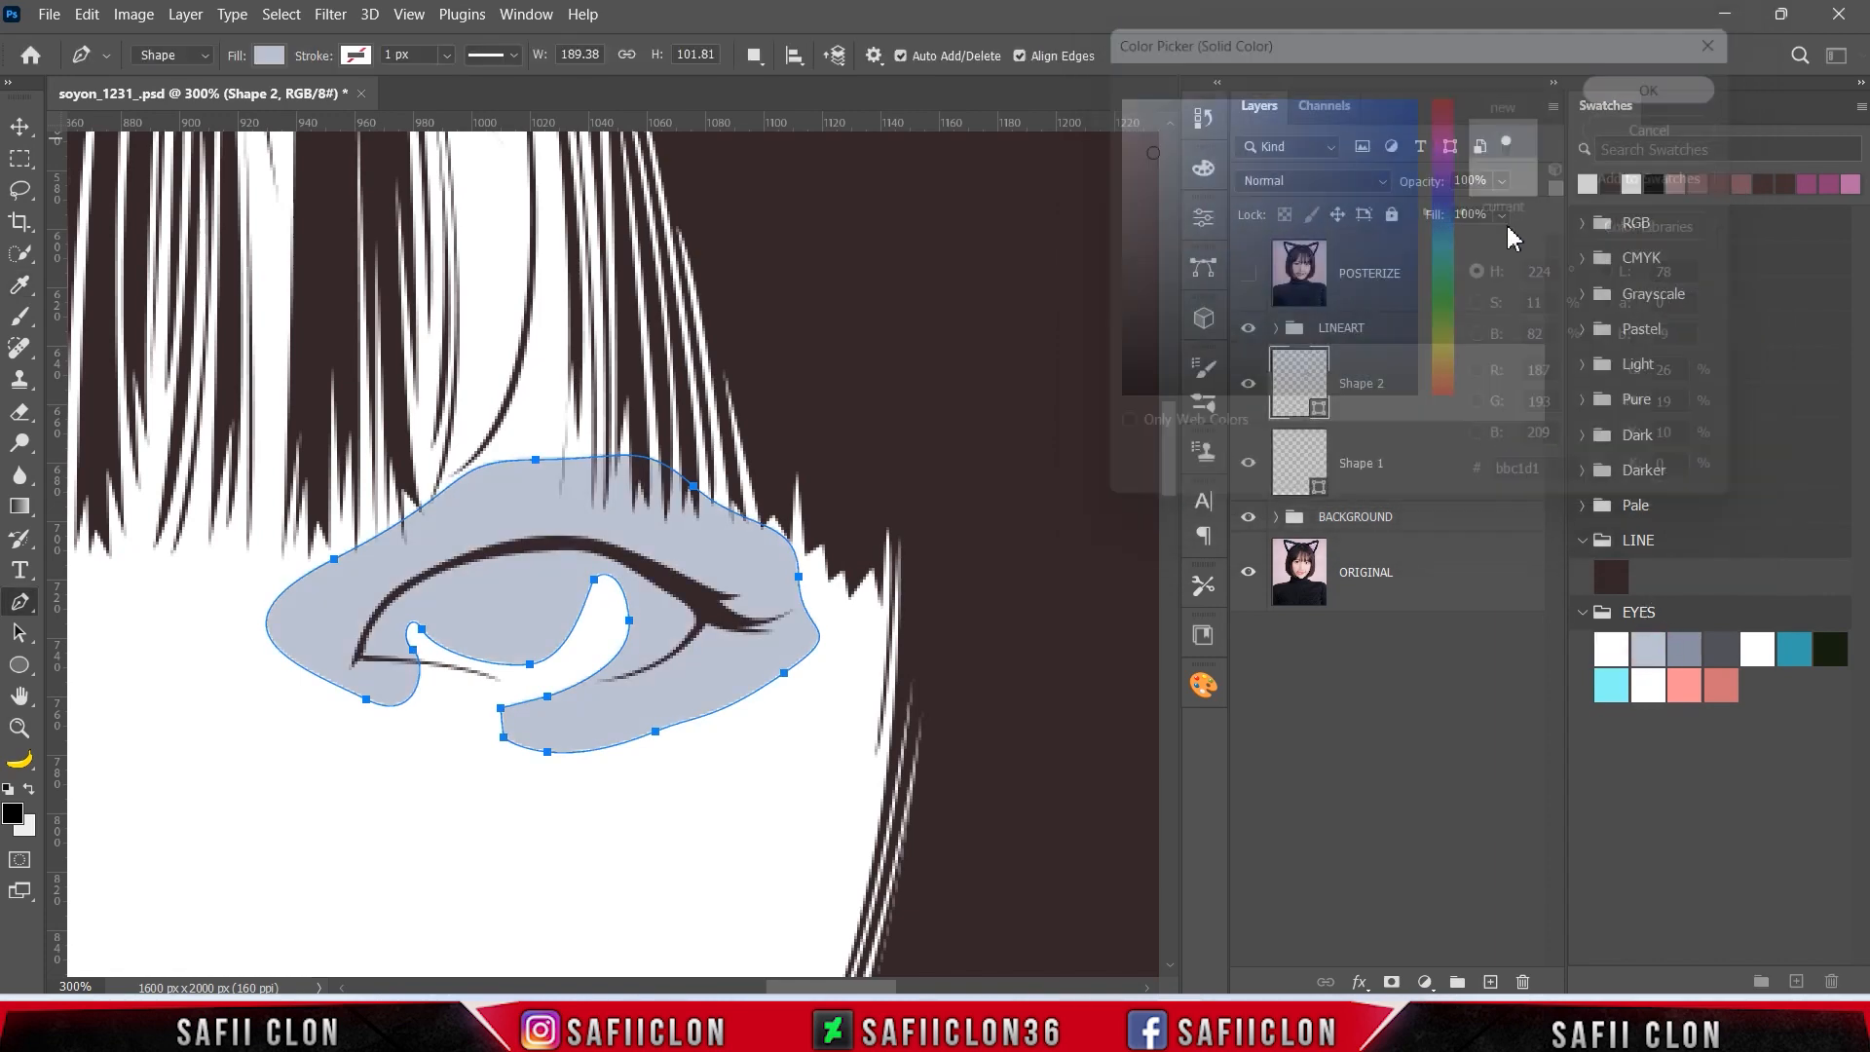
pyautogui.rightClick(1430, 383)
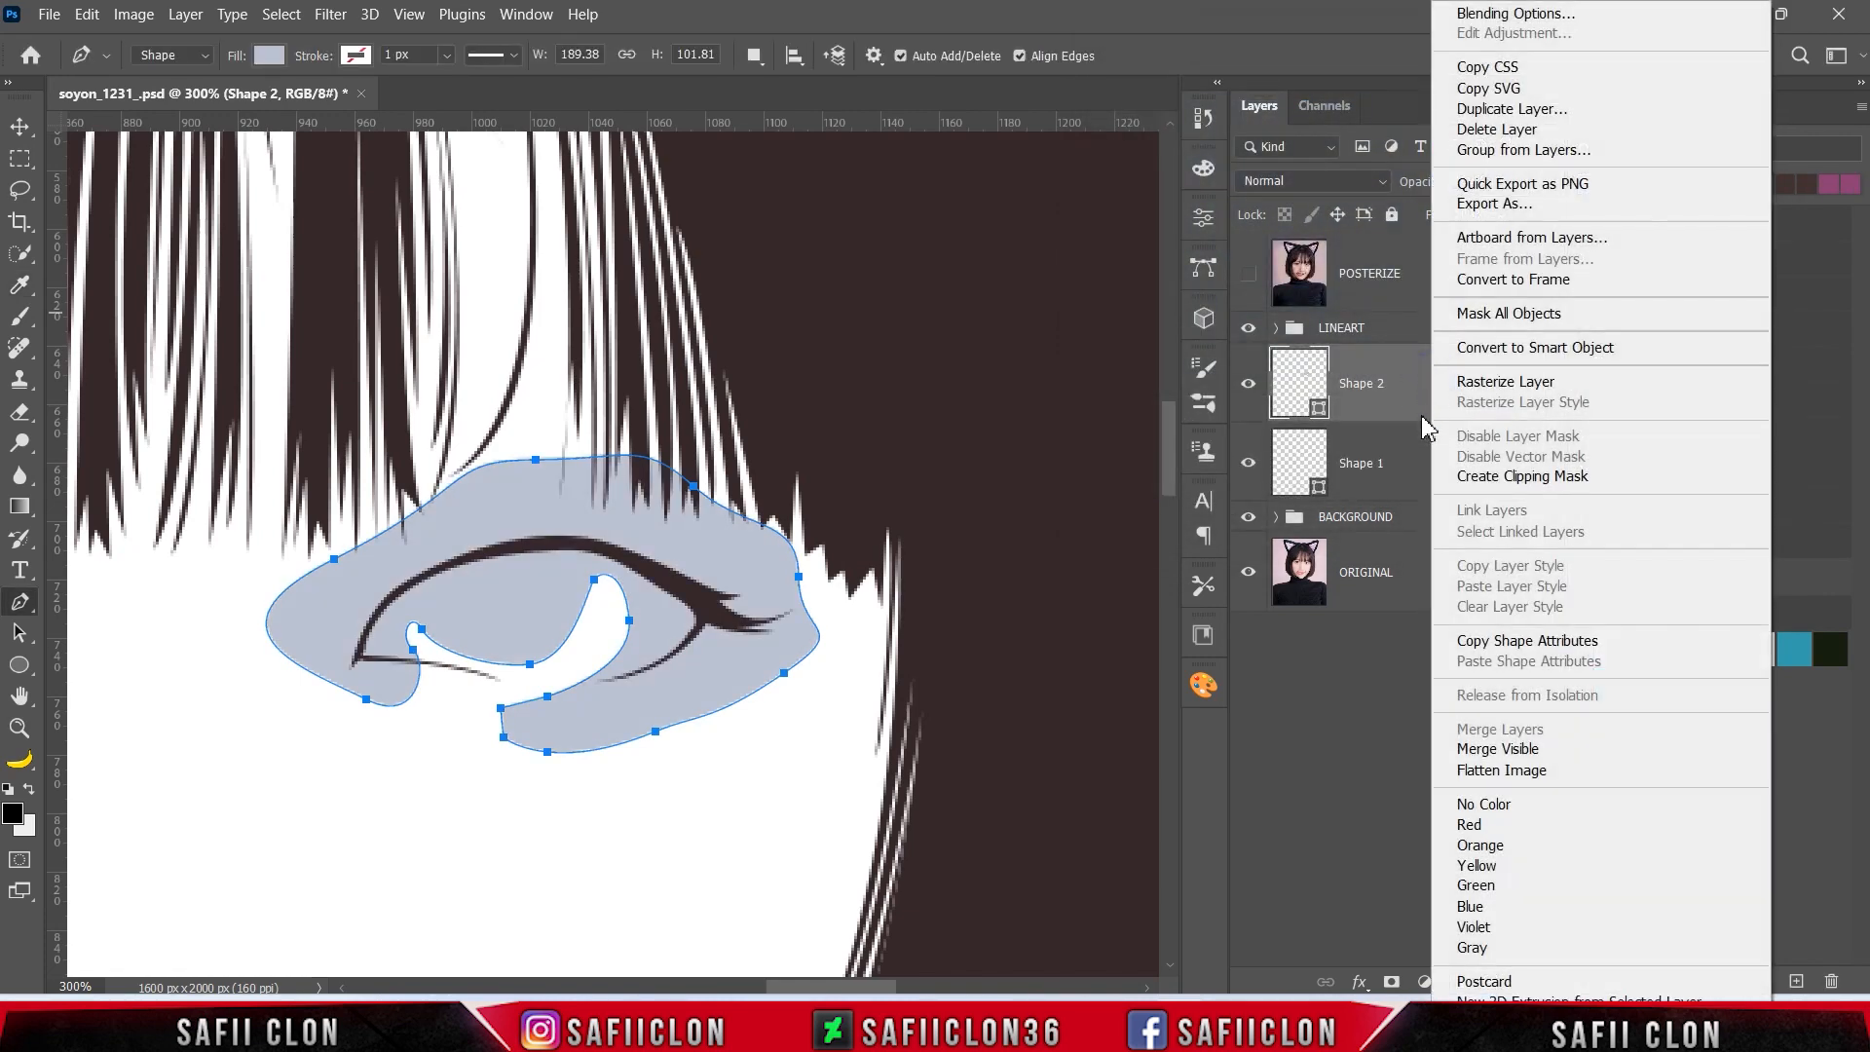
pyautogui.click(1501, 472)
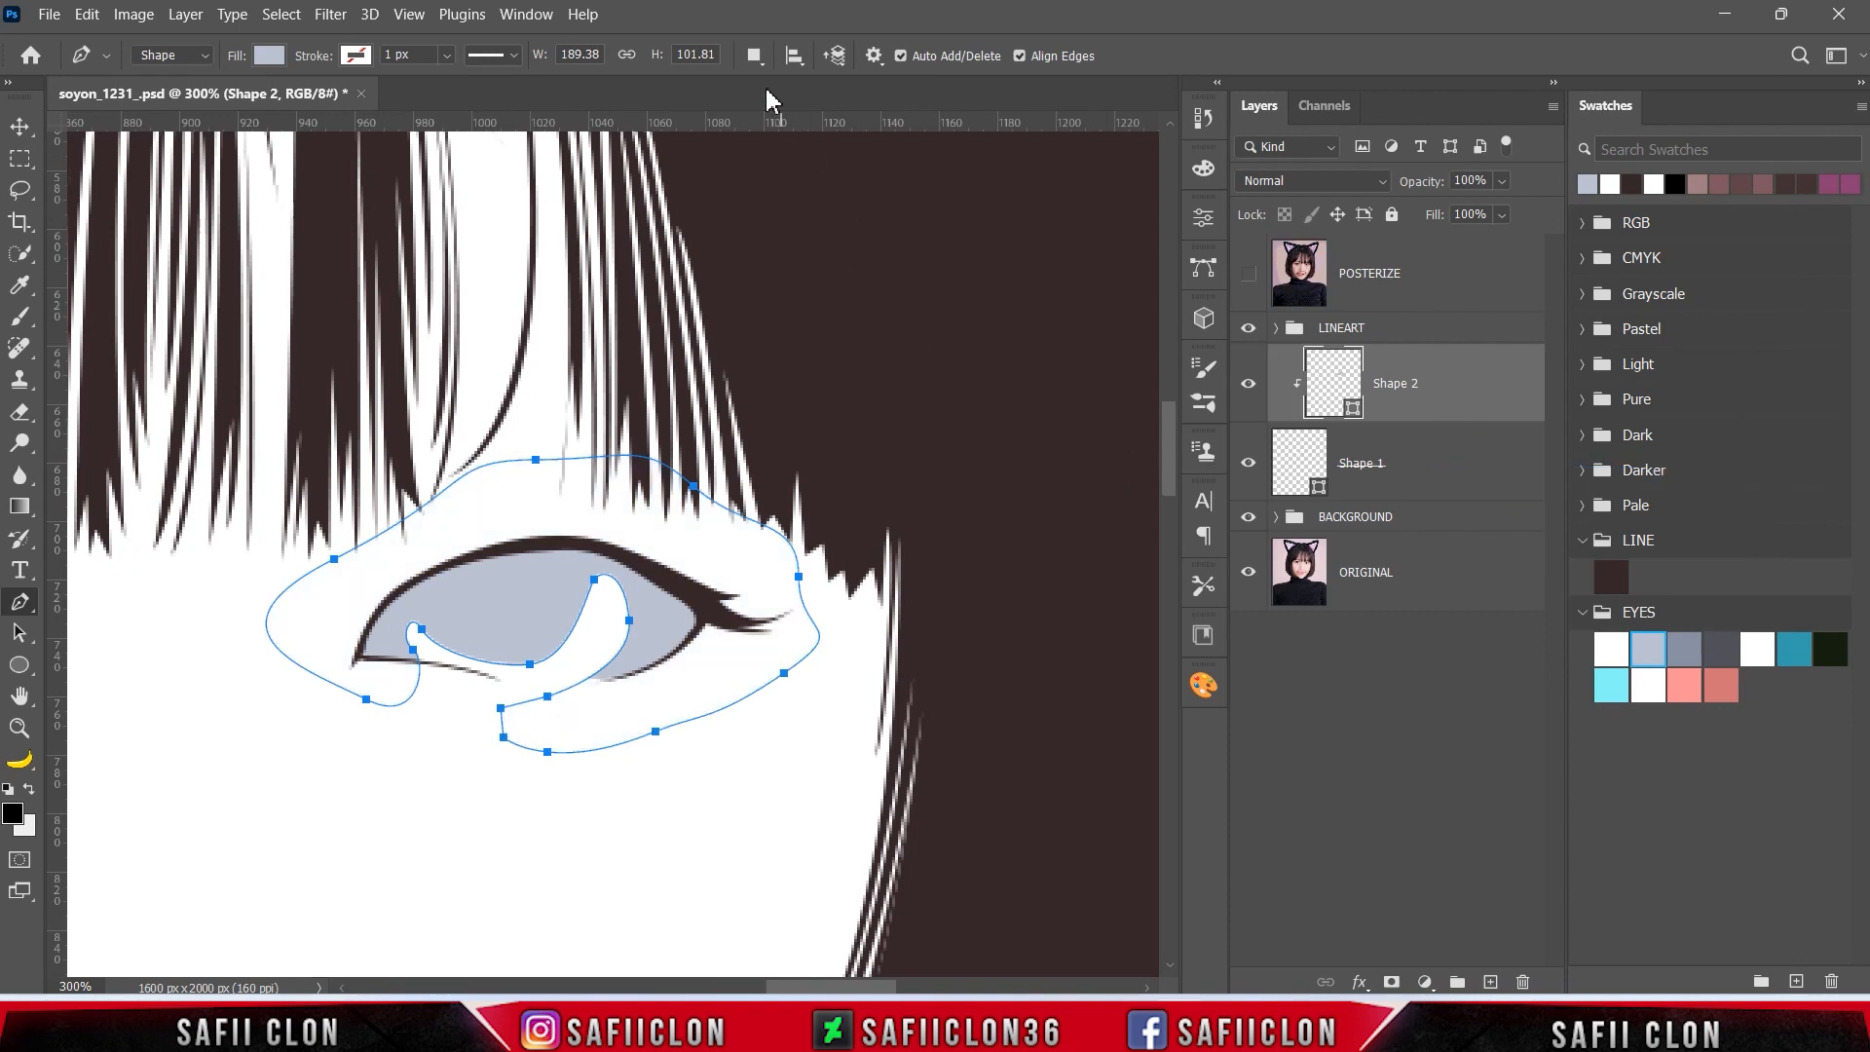
# - With Combine Shapes, draw a closed shading shape around the left-hand eye, leaving crescents of eye white beside and below the iris
pyautogui.click(754, 55)
pyautogui.click(823, 109)
pyautogui.moveTo(876, 988); pyautogui.dragTo(759, 988)
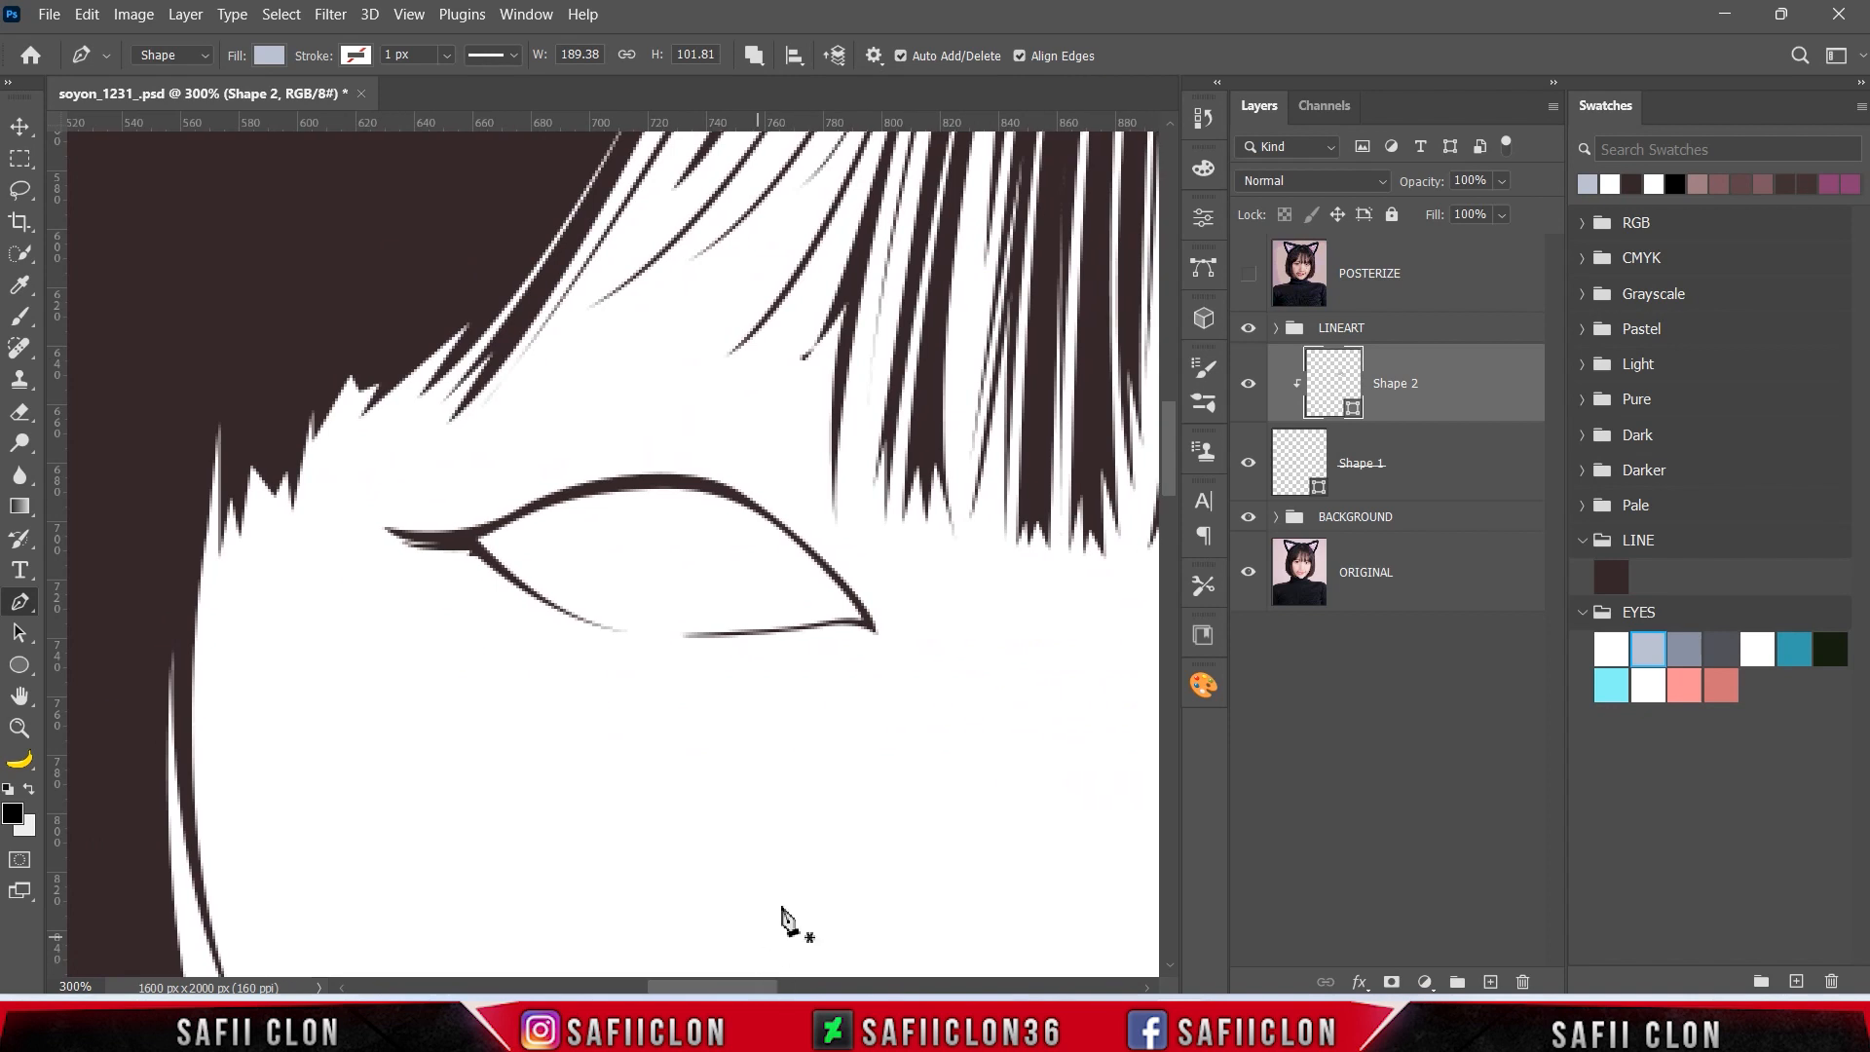
pyautogui.click(1248, 277)
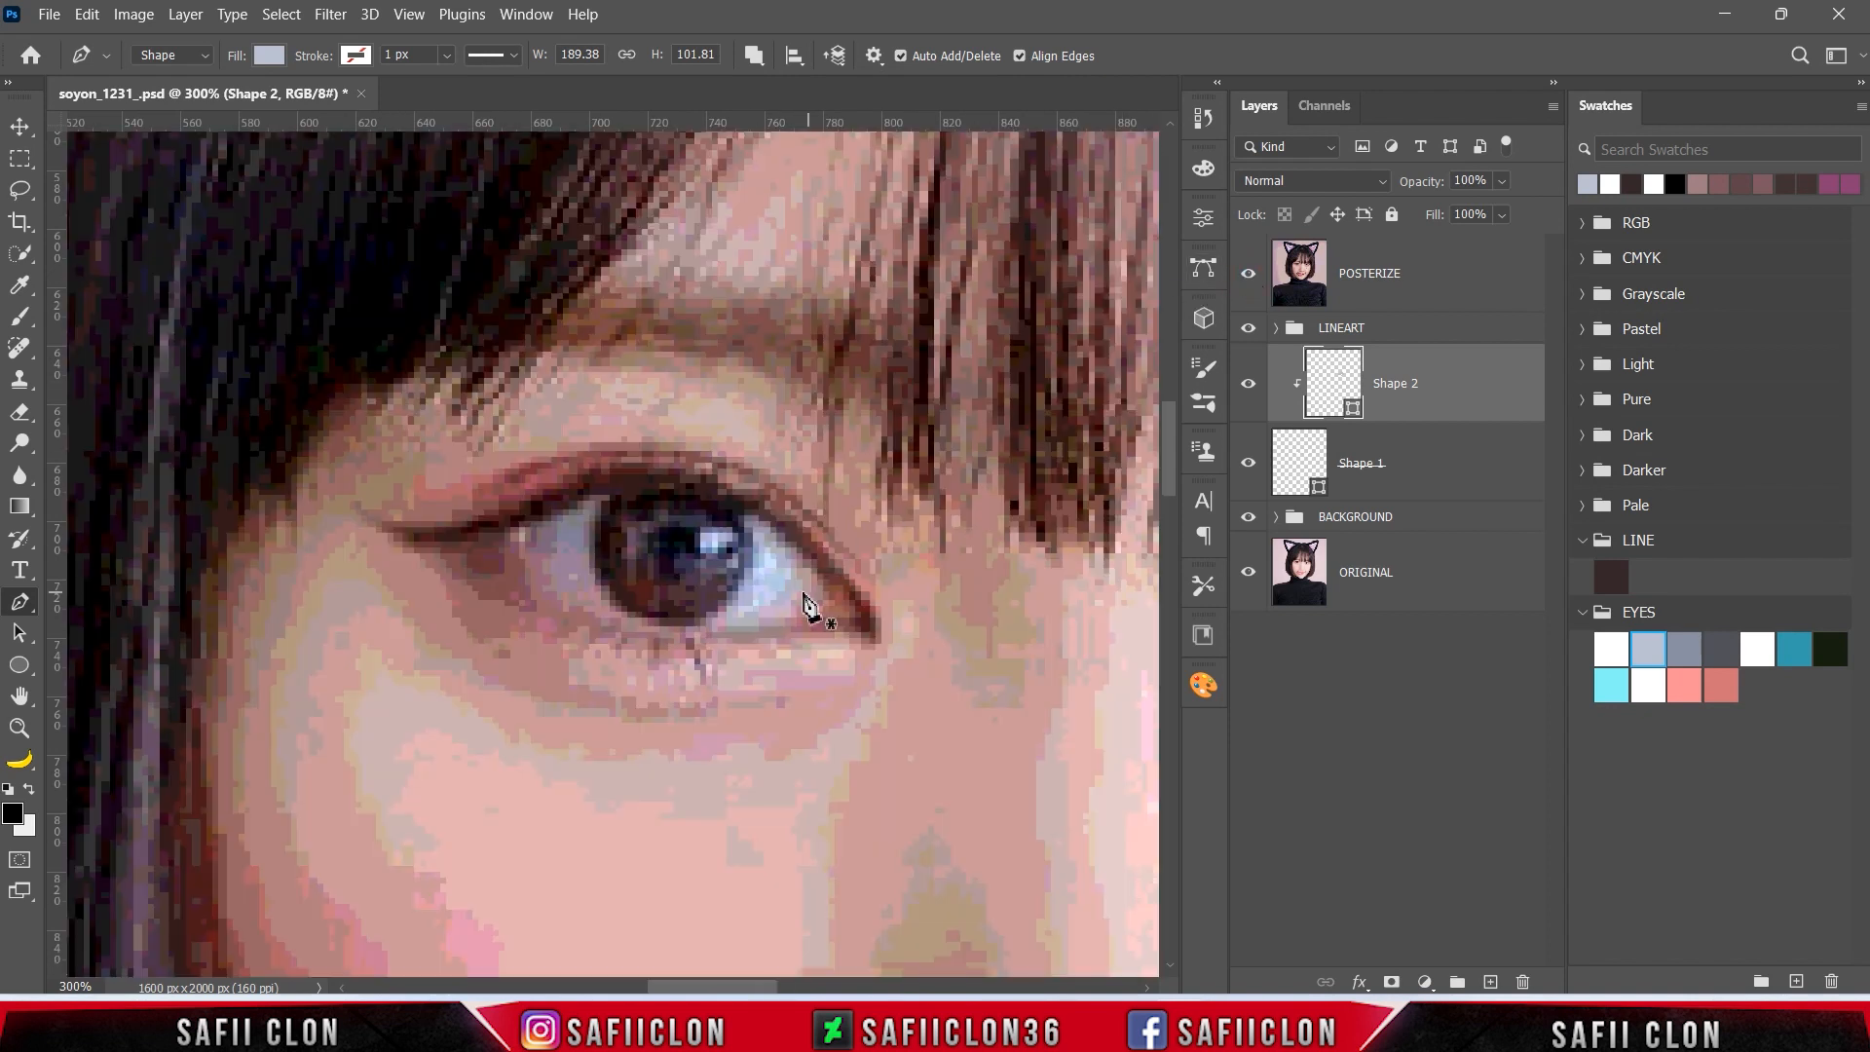
pyautogui.click(703, 635)
pyautogui.moveTo(794, 580); pyautogui.dragTo(765, 530)
pyautogui.moveTo(707, 612); pyautogui.dragTo(590, 552)
pyautogui.click(596, 553)
pyautogui.moveTo(577, 583); pyautogui.dragTo(465, 619)
pyautogui.moveTo(420, 554); pyautogui.dragTo(526, 440)
pyautogui.moveTo(721, 410); pyautogui.dragTo(782, 420)
pyautogui.moveTo(875, 478); pyautogui.dragTo(902, 516)
pyautogui.moveTo(940, 638); pyautogui.dragTo(908, 702)
pyautogui.moveTo(817, 749); pyautogui.dragTo(757, 748)
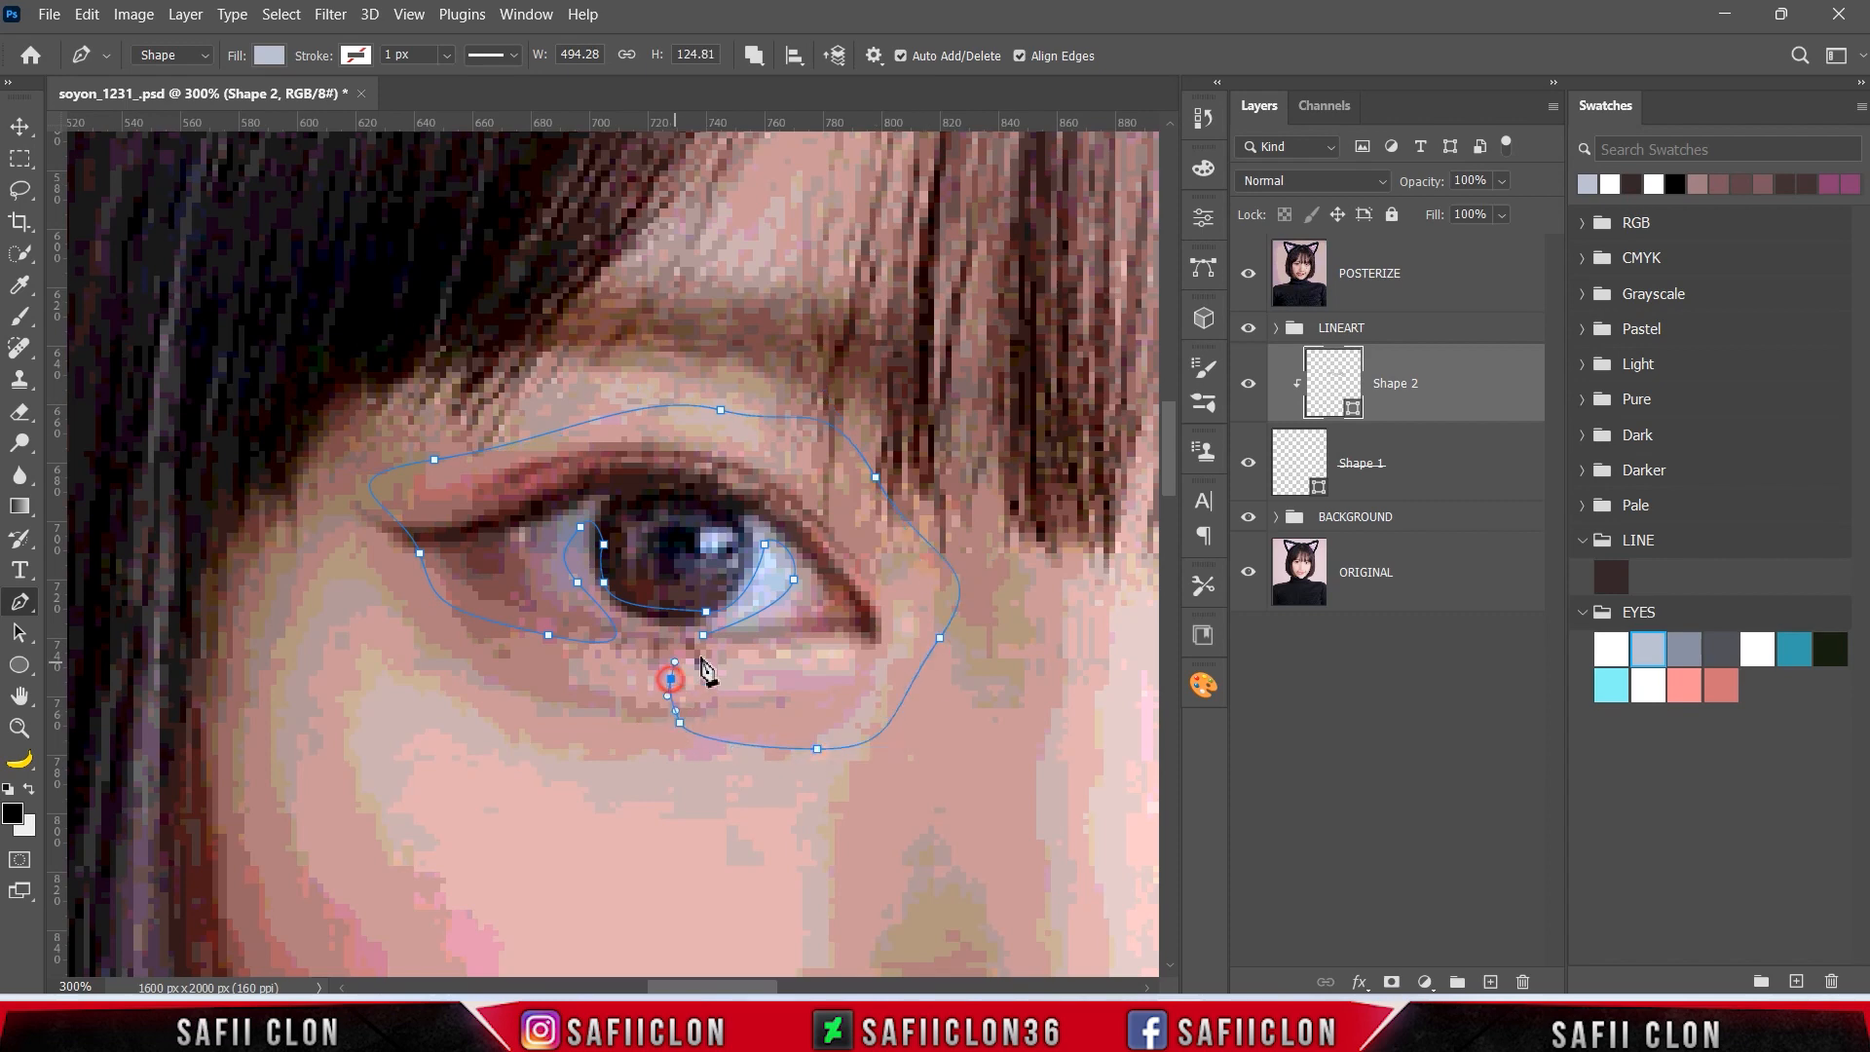
pyautogui.click(1248, 282)
pyautogui.click(671, 641)
pyautogui.click(704, 636)
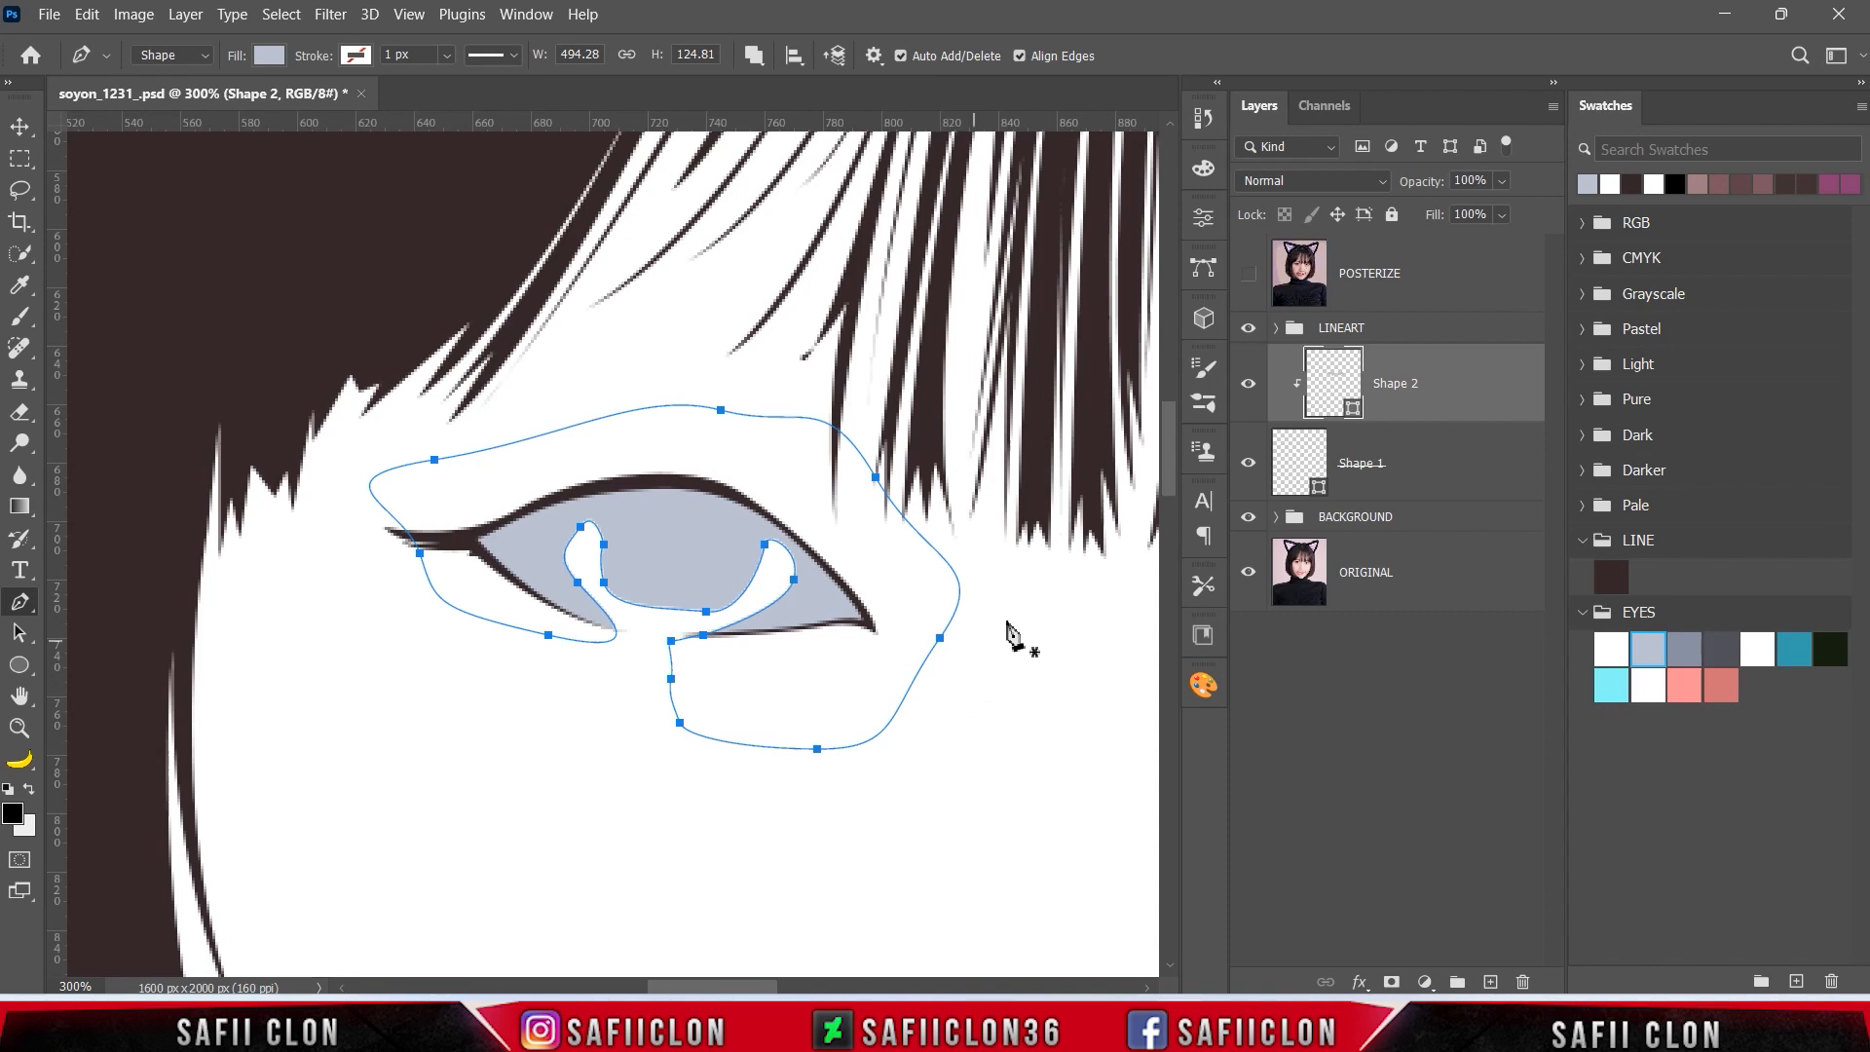
# - On a new shape layer, draw a darker-shading outline about 167 × 117 px around the right-hand eye against the POSTERIZE layer, then hide that layer
pyautogui.click(755, 57)
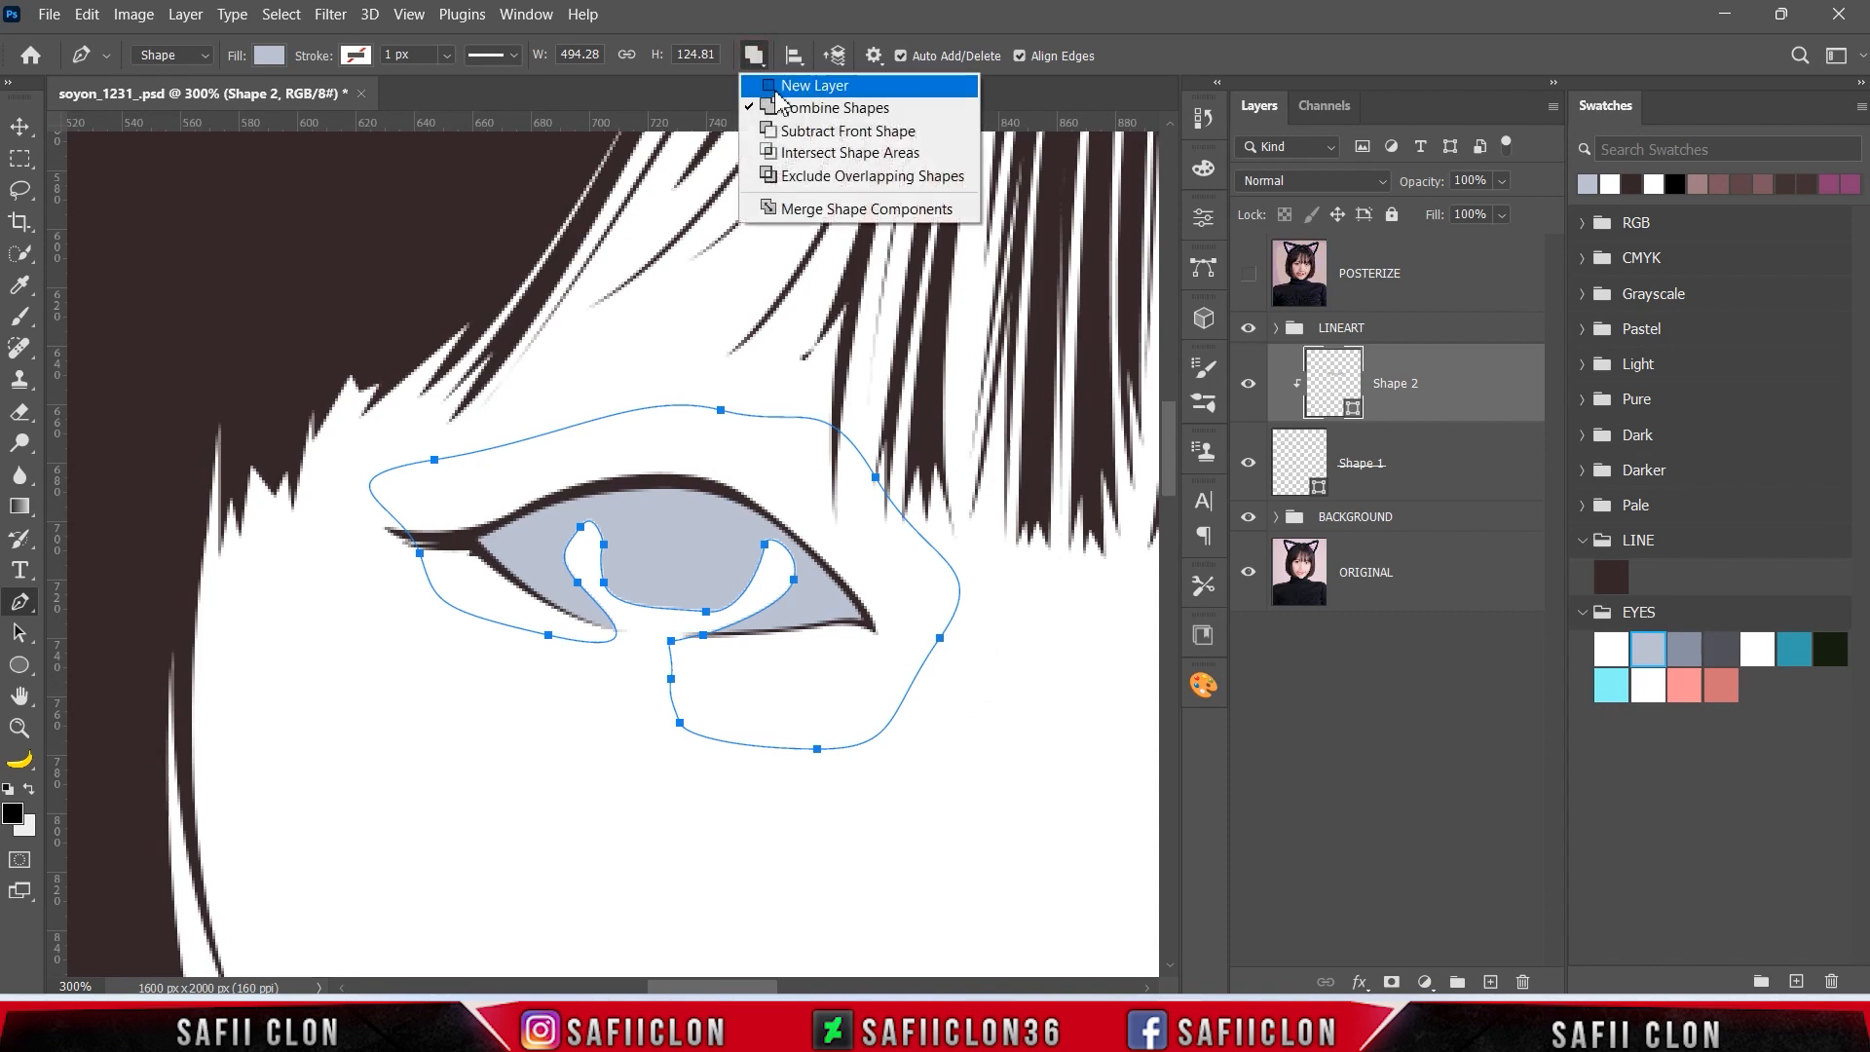
pyautogui.click(806, 88)
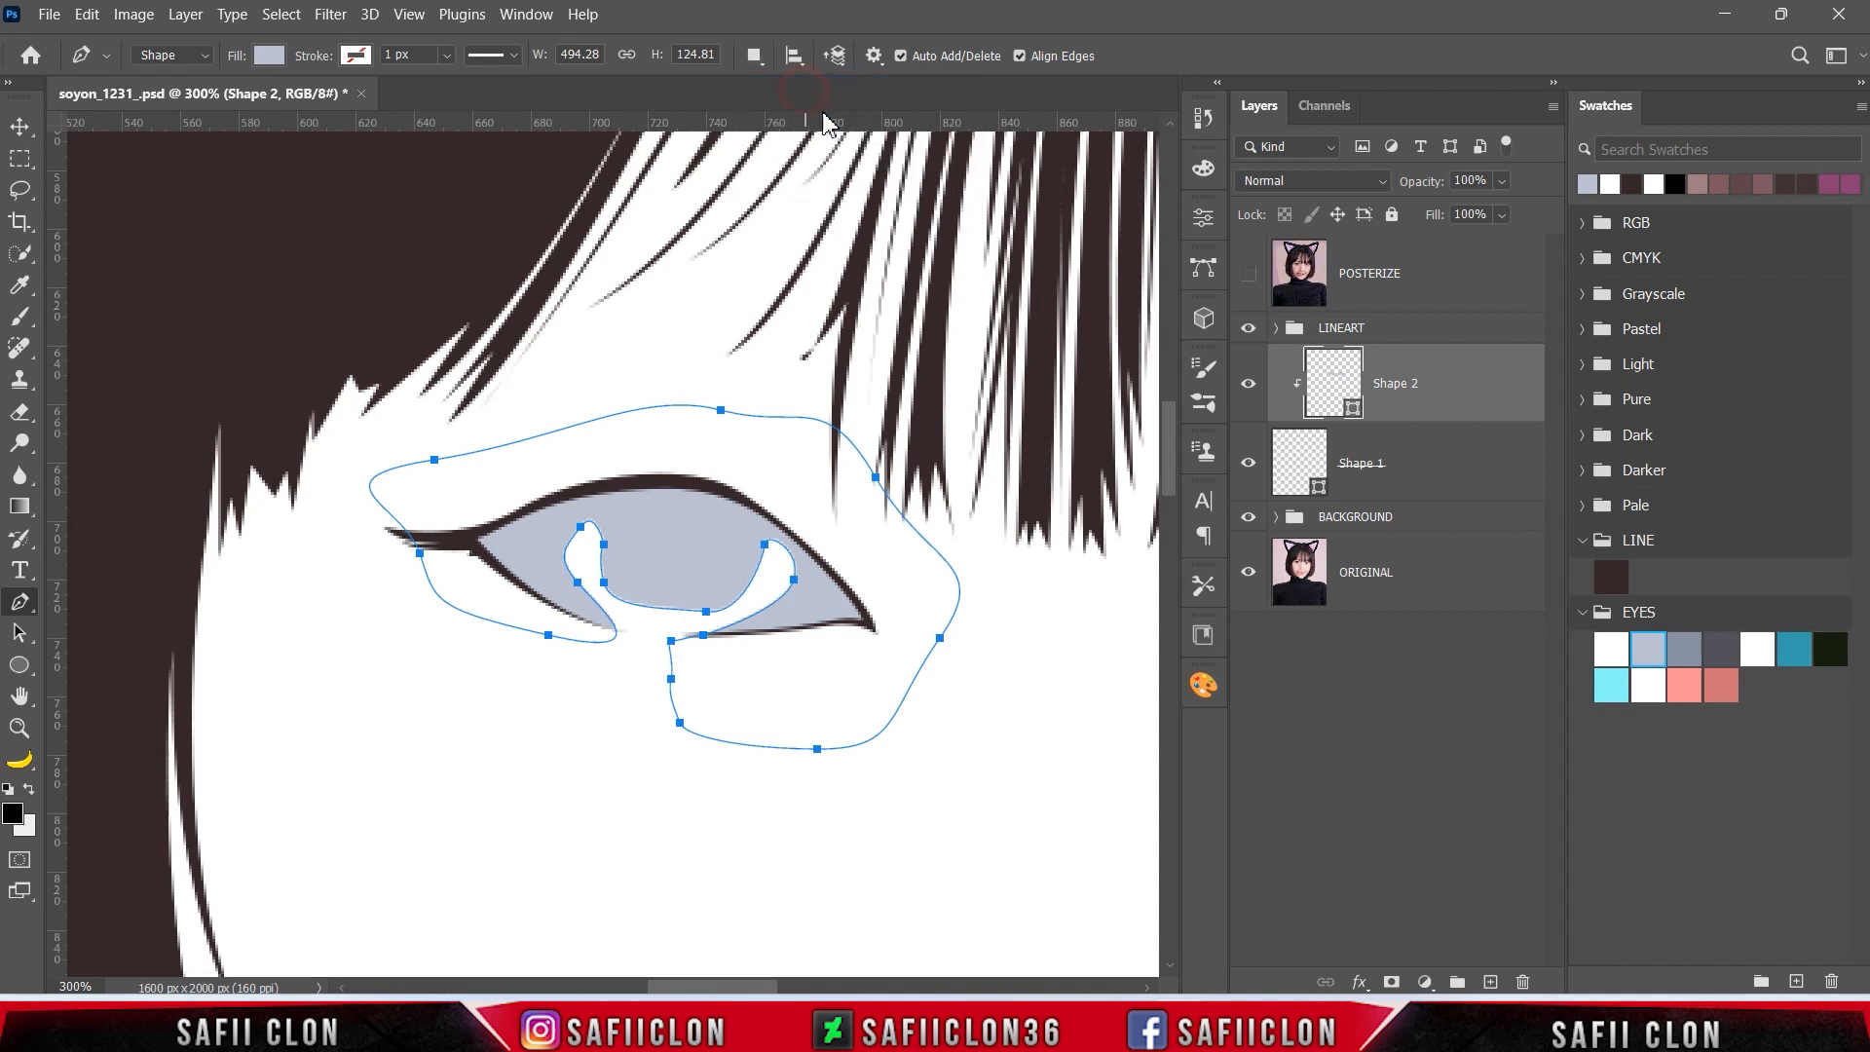
pyautogui.click(1249, 275)
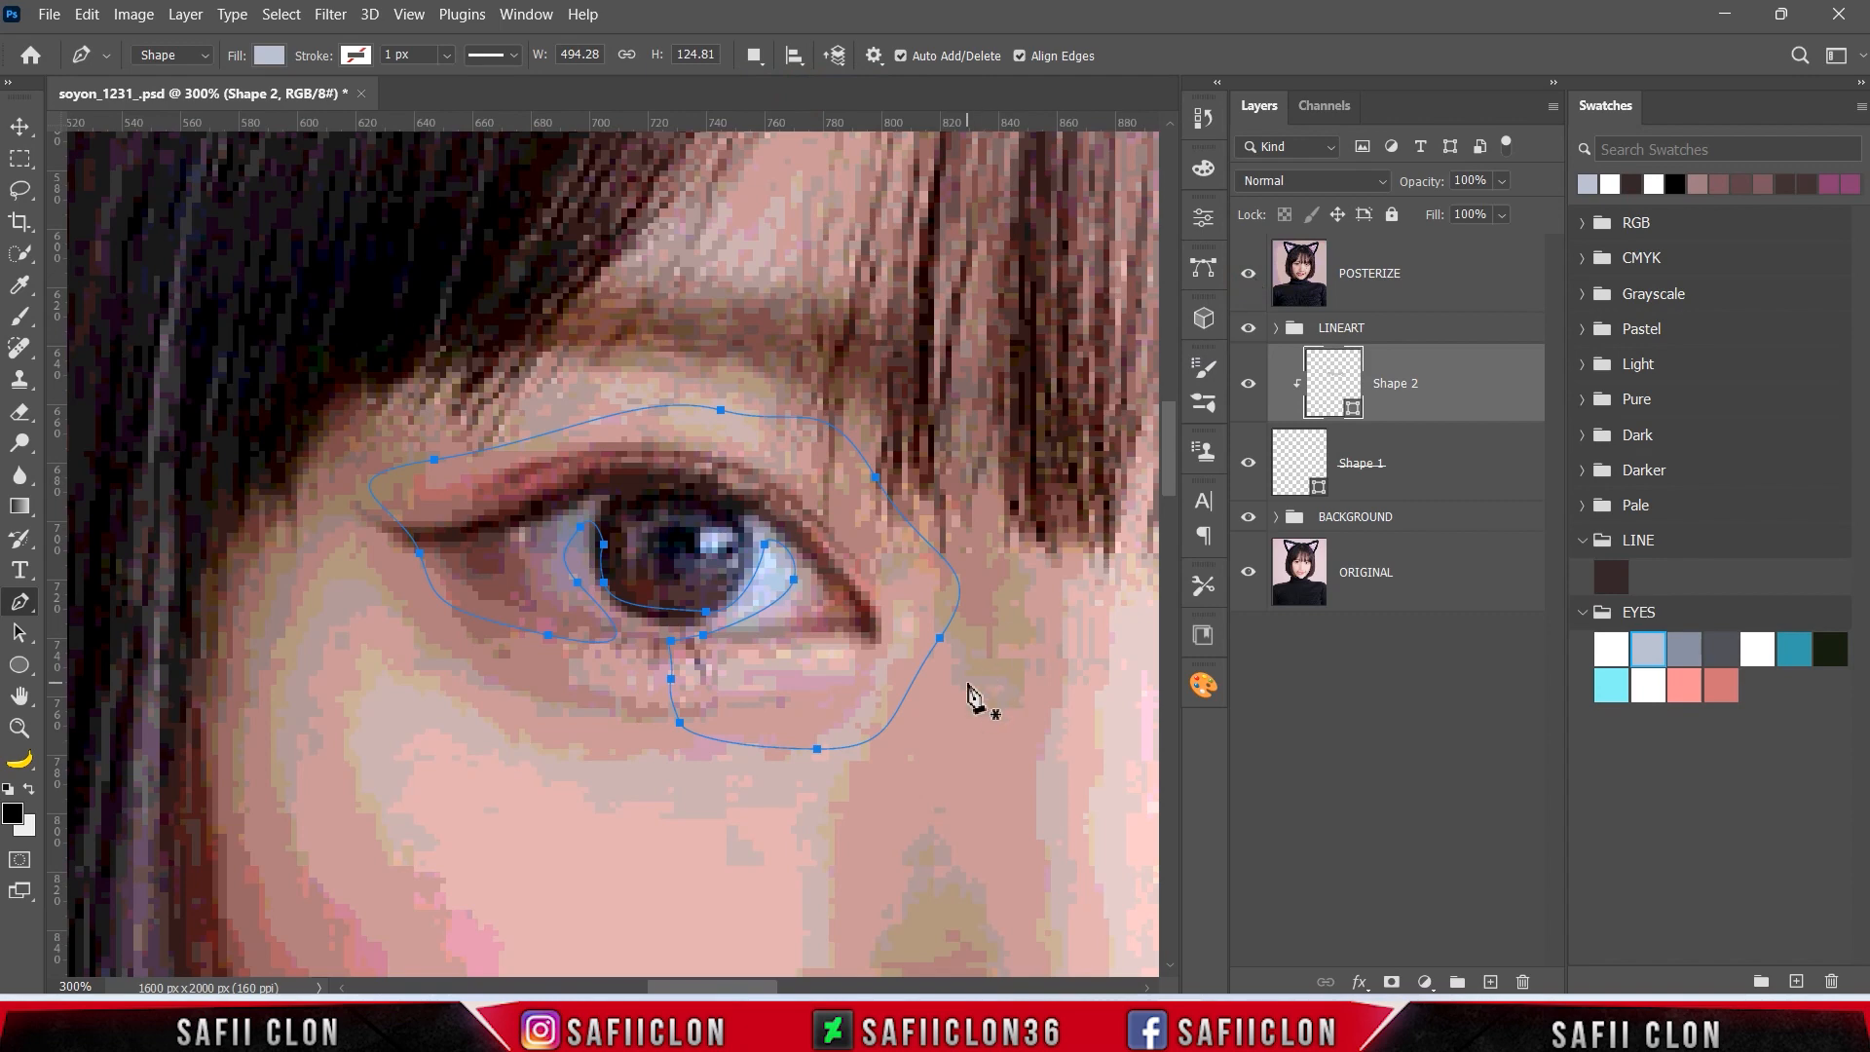
pyautogui.moveTo(722, 988); pyautogui.dragTo(823, 989)
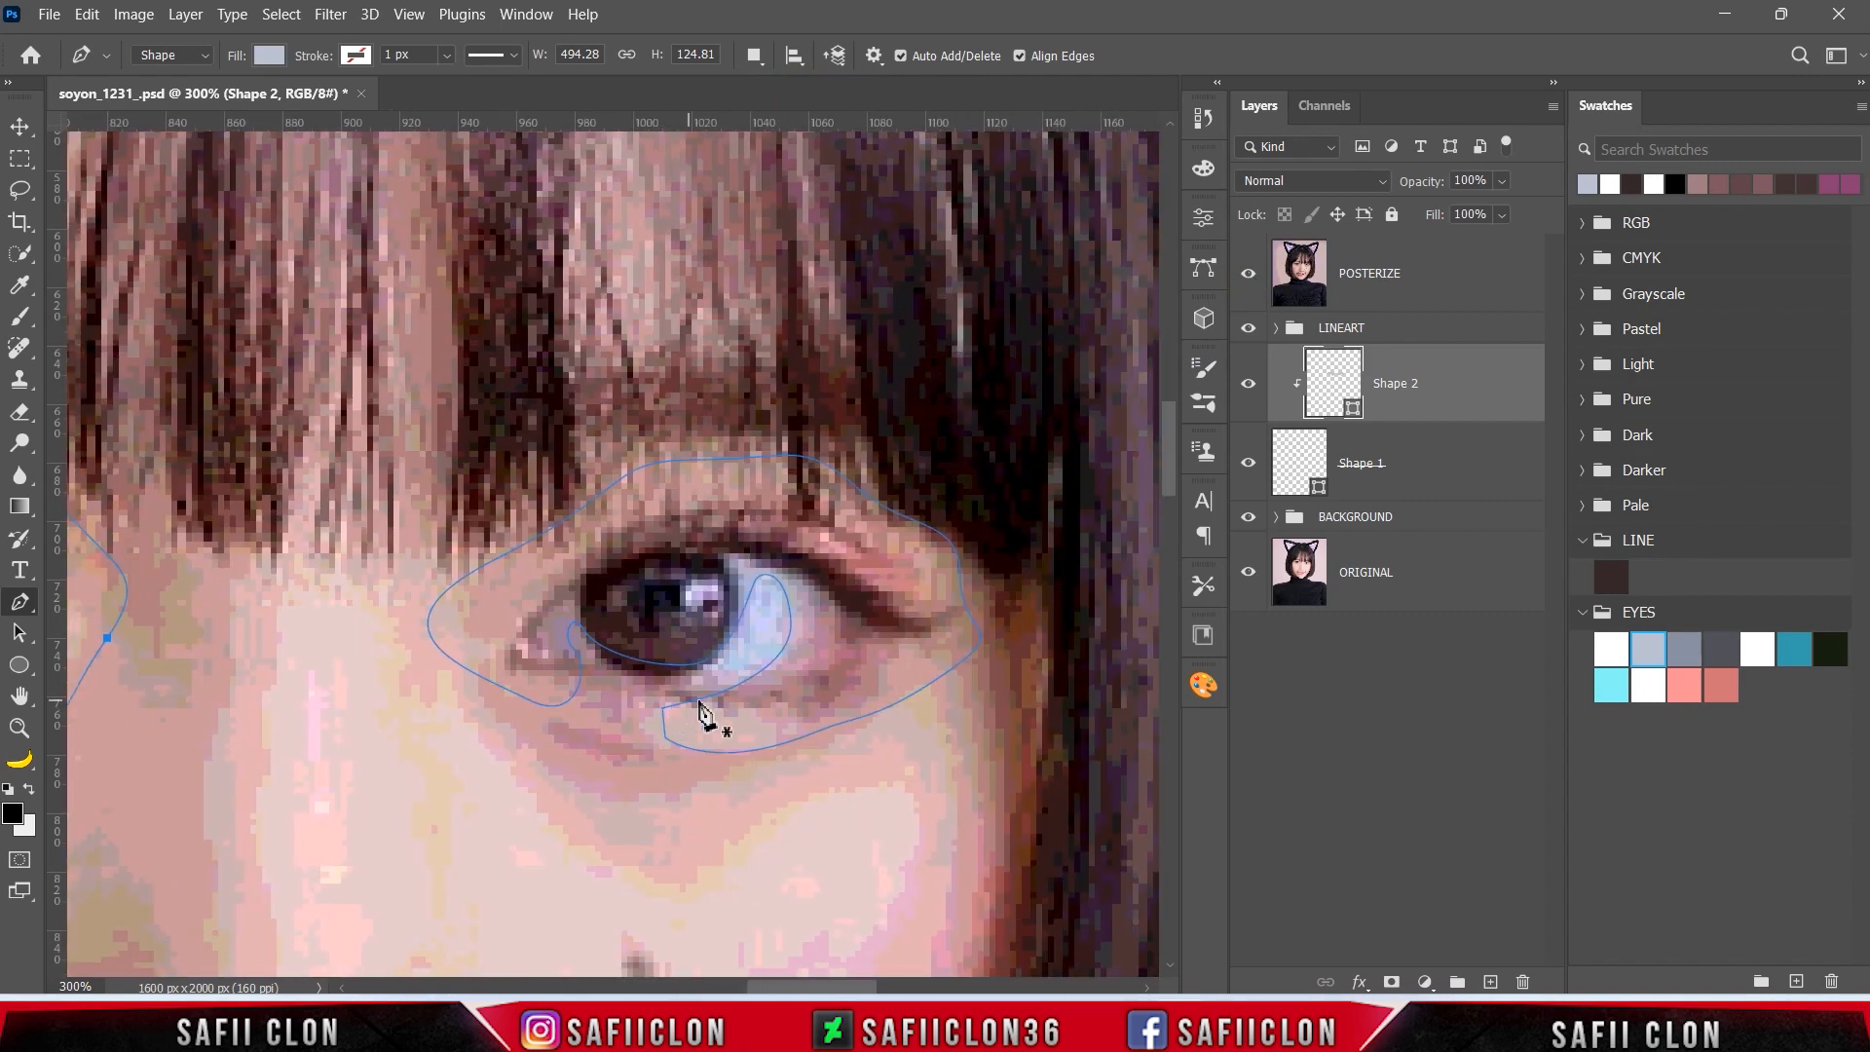
pyautogui.click(765, 685)
pyautogui.moveTo(818, 608); pyautogui.dragTo(727, 578)
pyautogui.click(1248, 273)
pyautogui.moveTo(702, 641); pyautogui.dragTo(602, 681)
pyautogui.moveTo(493, 685); pyautogui.dragTo(468, 634)
pyautogui.moveTo(539, 507); pyautogui.dragTo(594, 493)
pyautogui.moveTo(776, 463); pyautogui.dragTo(834, 479)
pyautogui.moveTo(929, 563); pyautogui.dragTo(938, 606)
pyautogui.moveTo(937, 644); pyautogui.dragTo(927, 700)
pyautogui.moveTo(841, 767); pyautogui.dragTo(808, 779)
pyautogui.moveTo(730, 787); pyautogui.dragTo(709, 781)
pyautogui.moveTo(695, 751); pyautogui.dragTo(693, 728)
pyautogui.moveTo(691, 694); pyautogui.dragTo(710, 691)
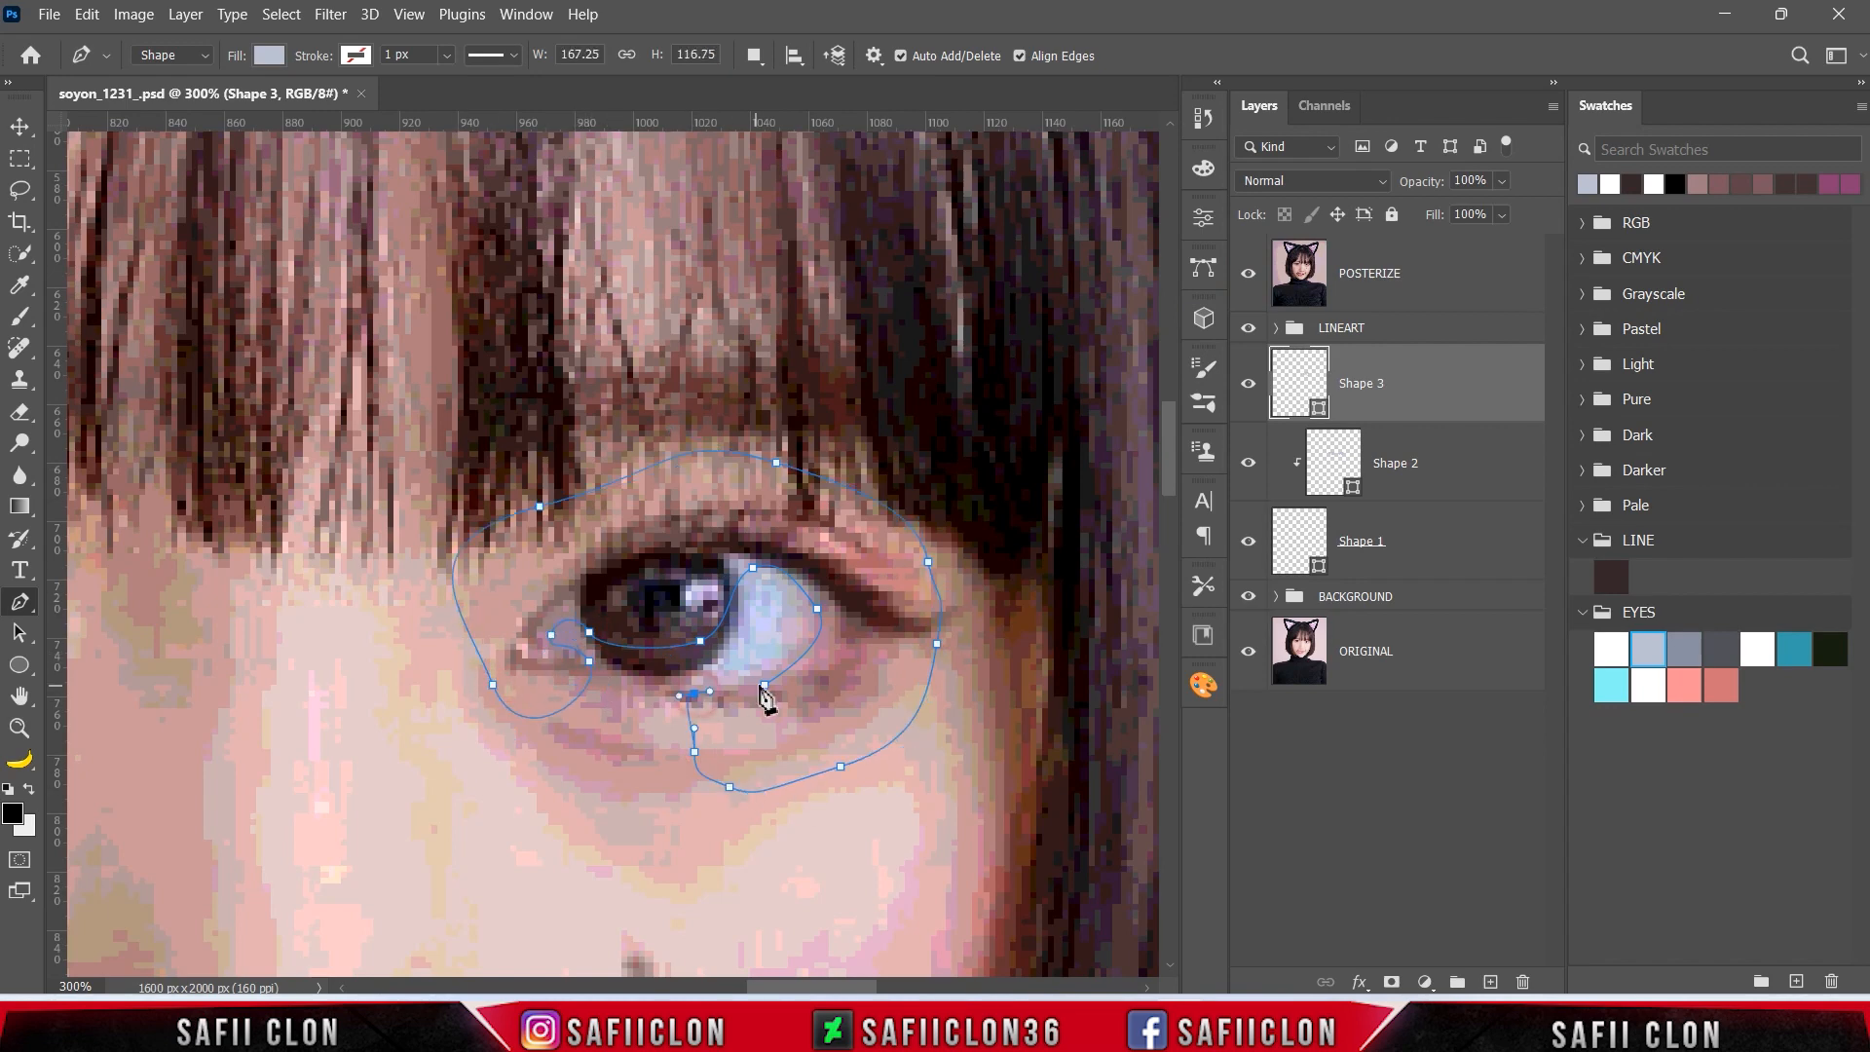
pyautogui.click(763, 686)
pyautogui.click(1247, 274)
# - Fill the second shading shape with the third EYES swatch (898fa1) and clip it to the eye shape
pyautogui.doubleClick(1318, 410)
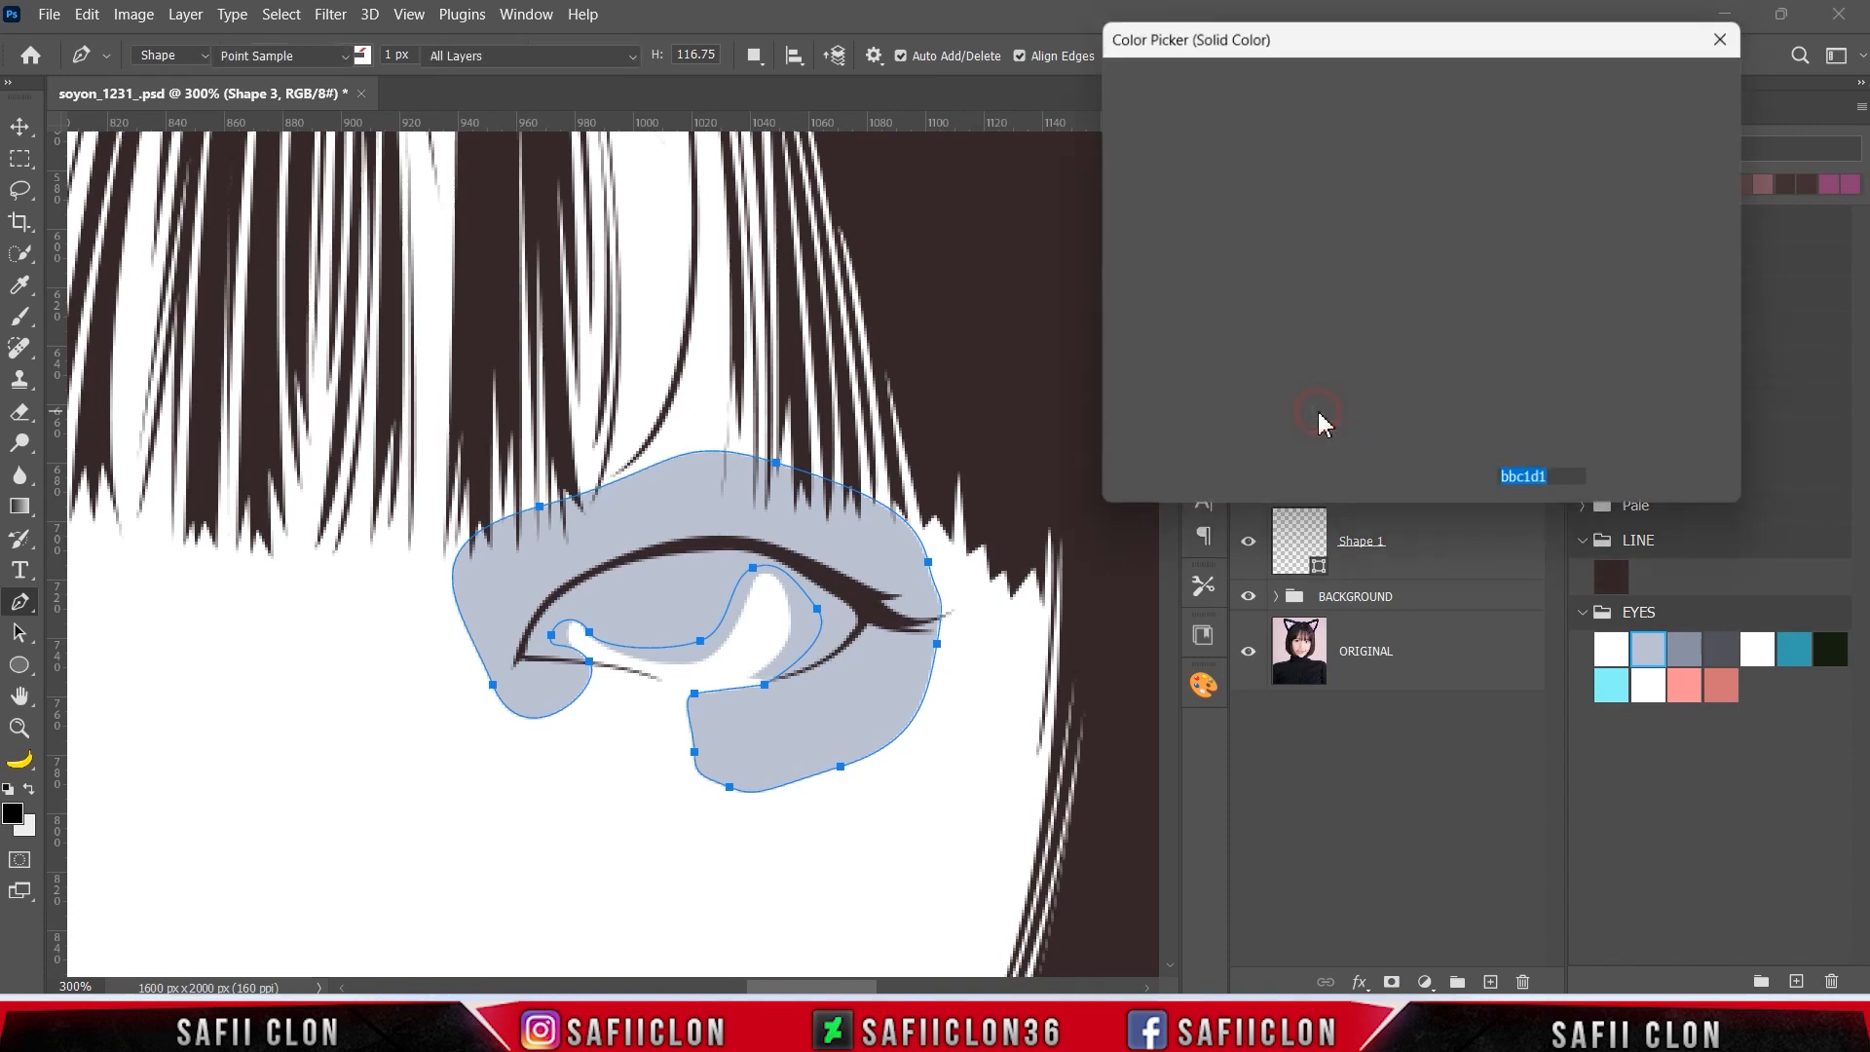
pyautogui.click(1691, 660)
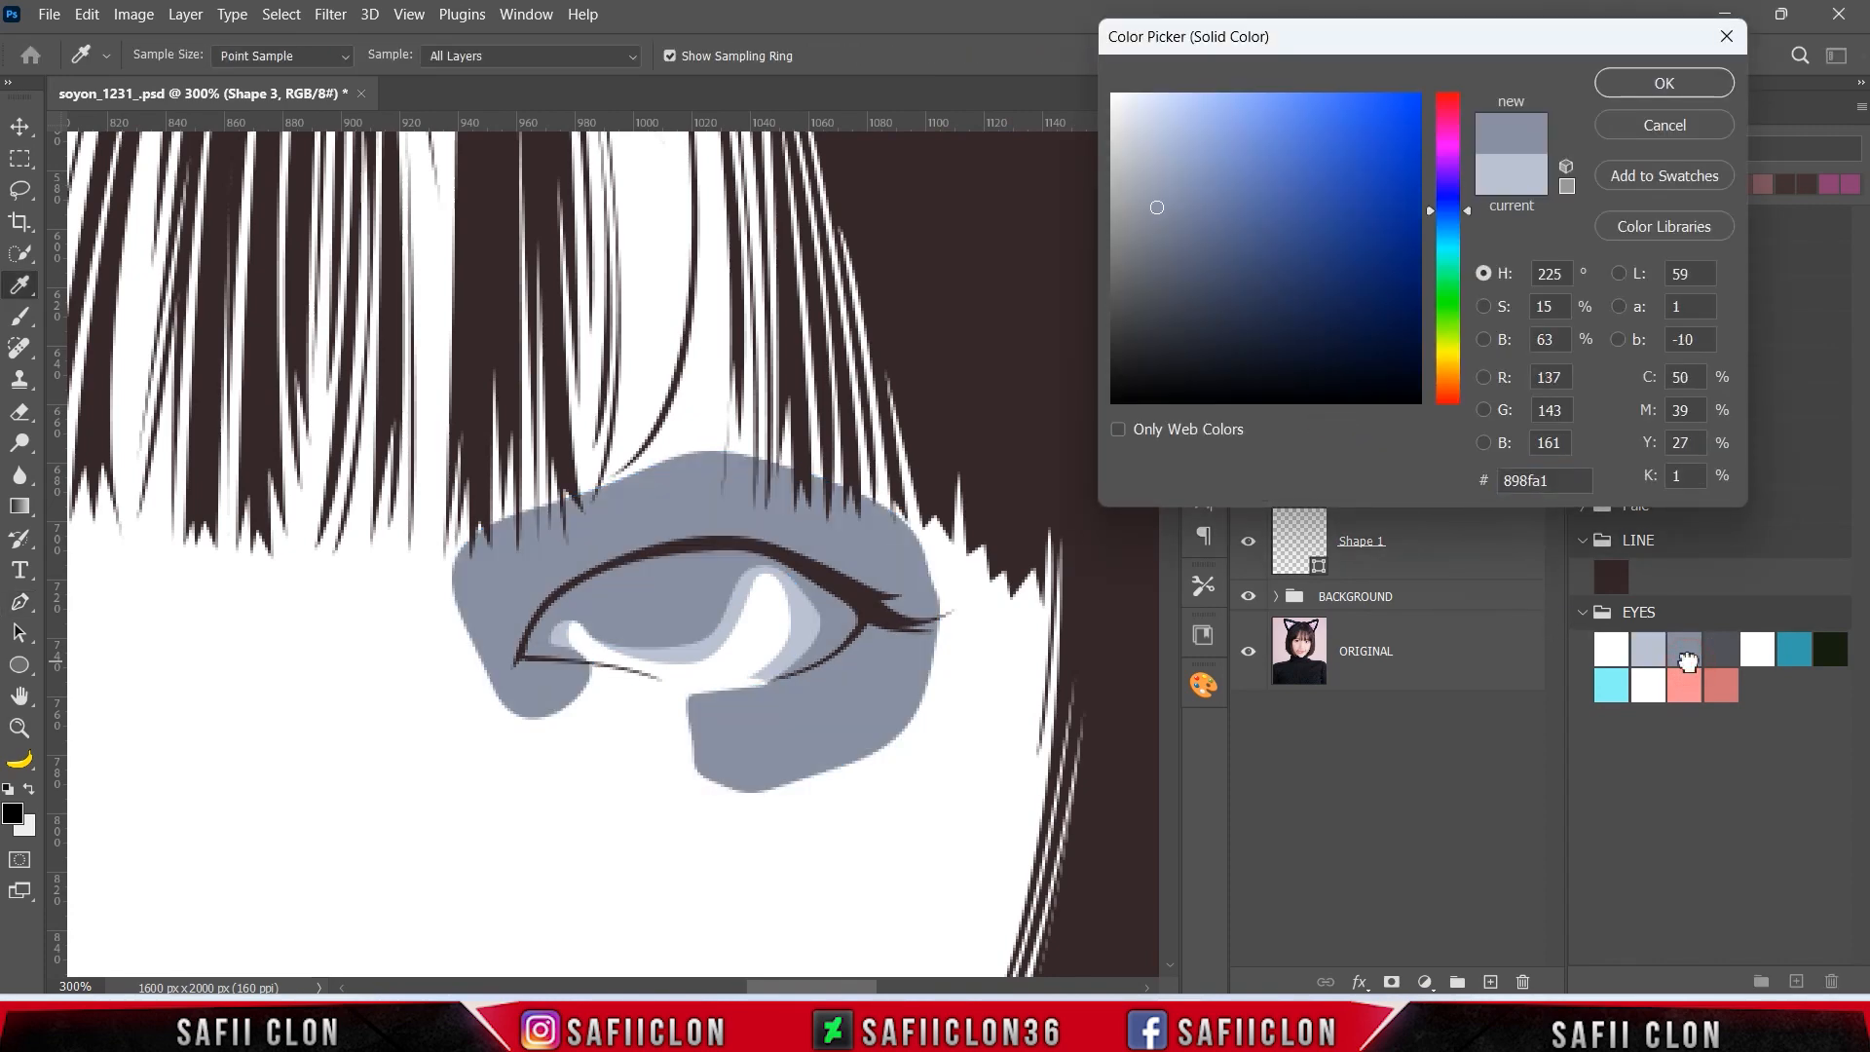
pyautogui.click(1656, 93)
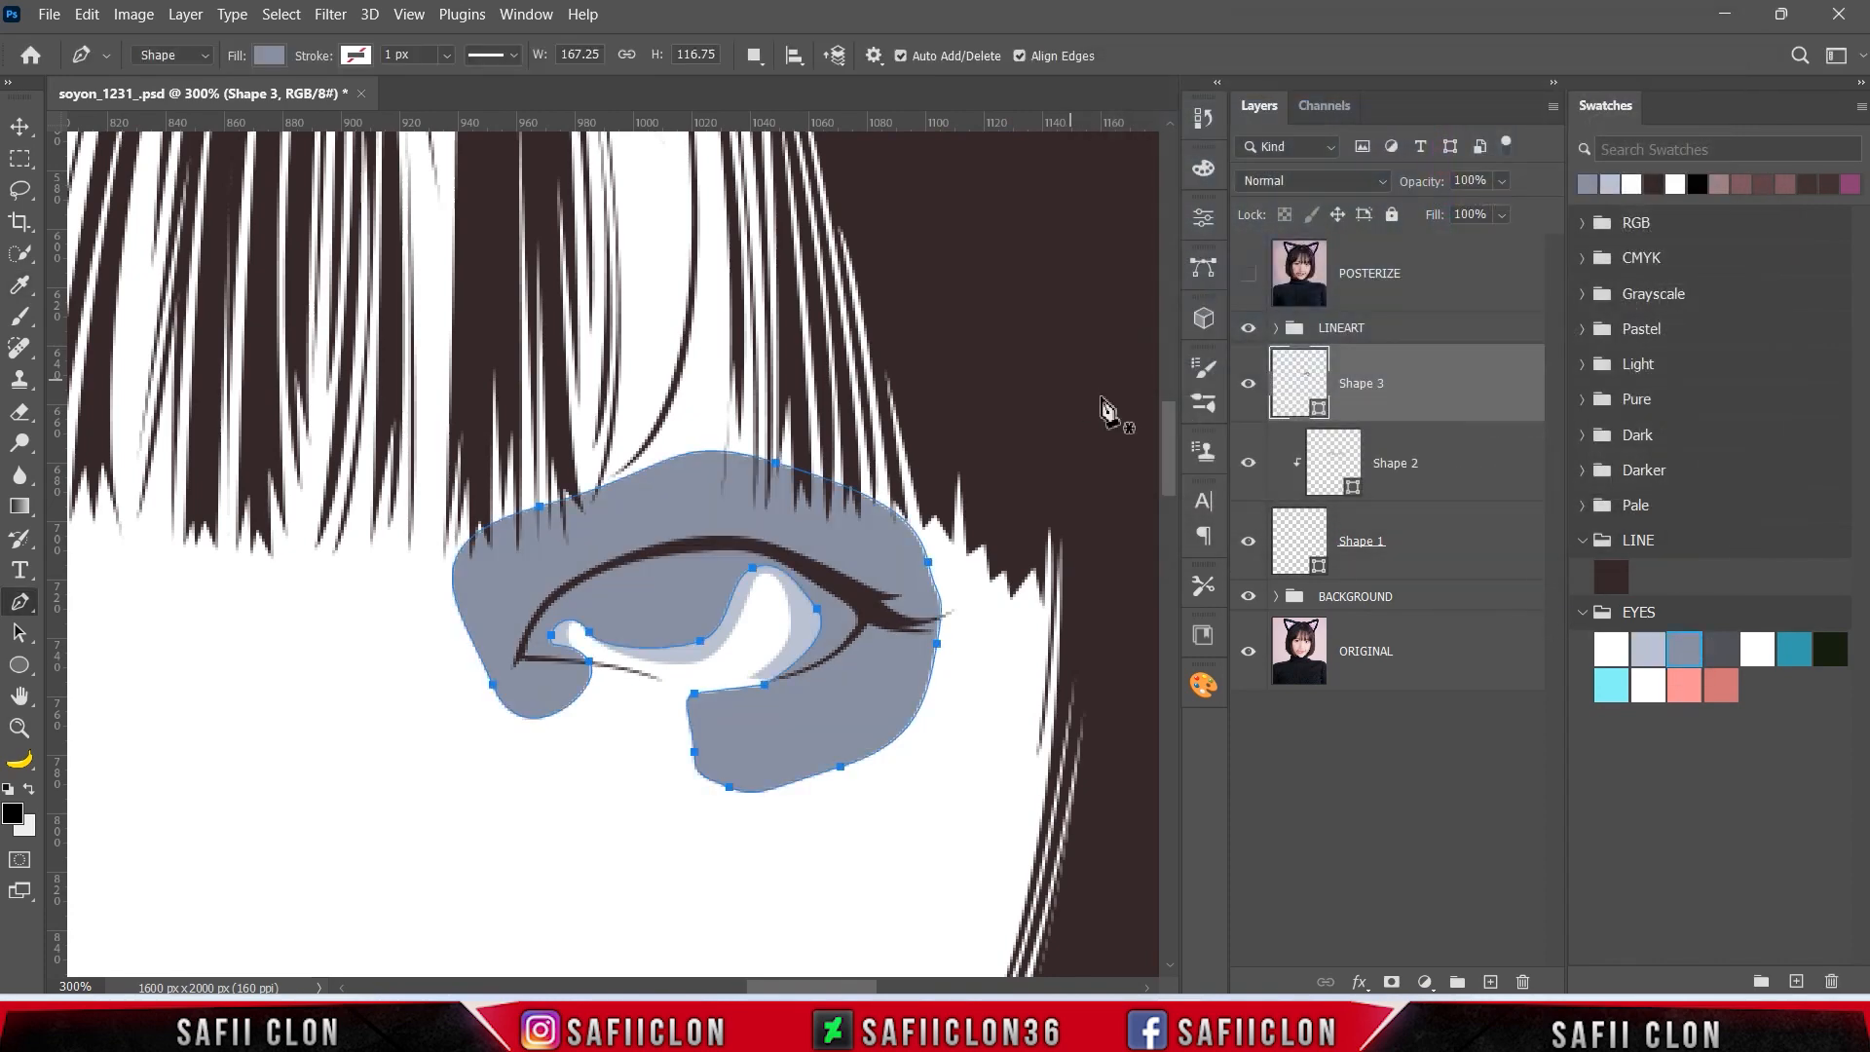
pyautogui.rightClick(1405, 386)
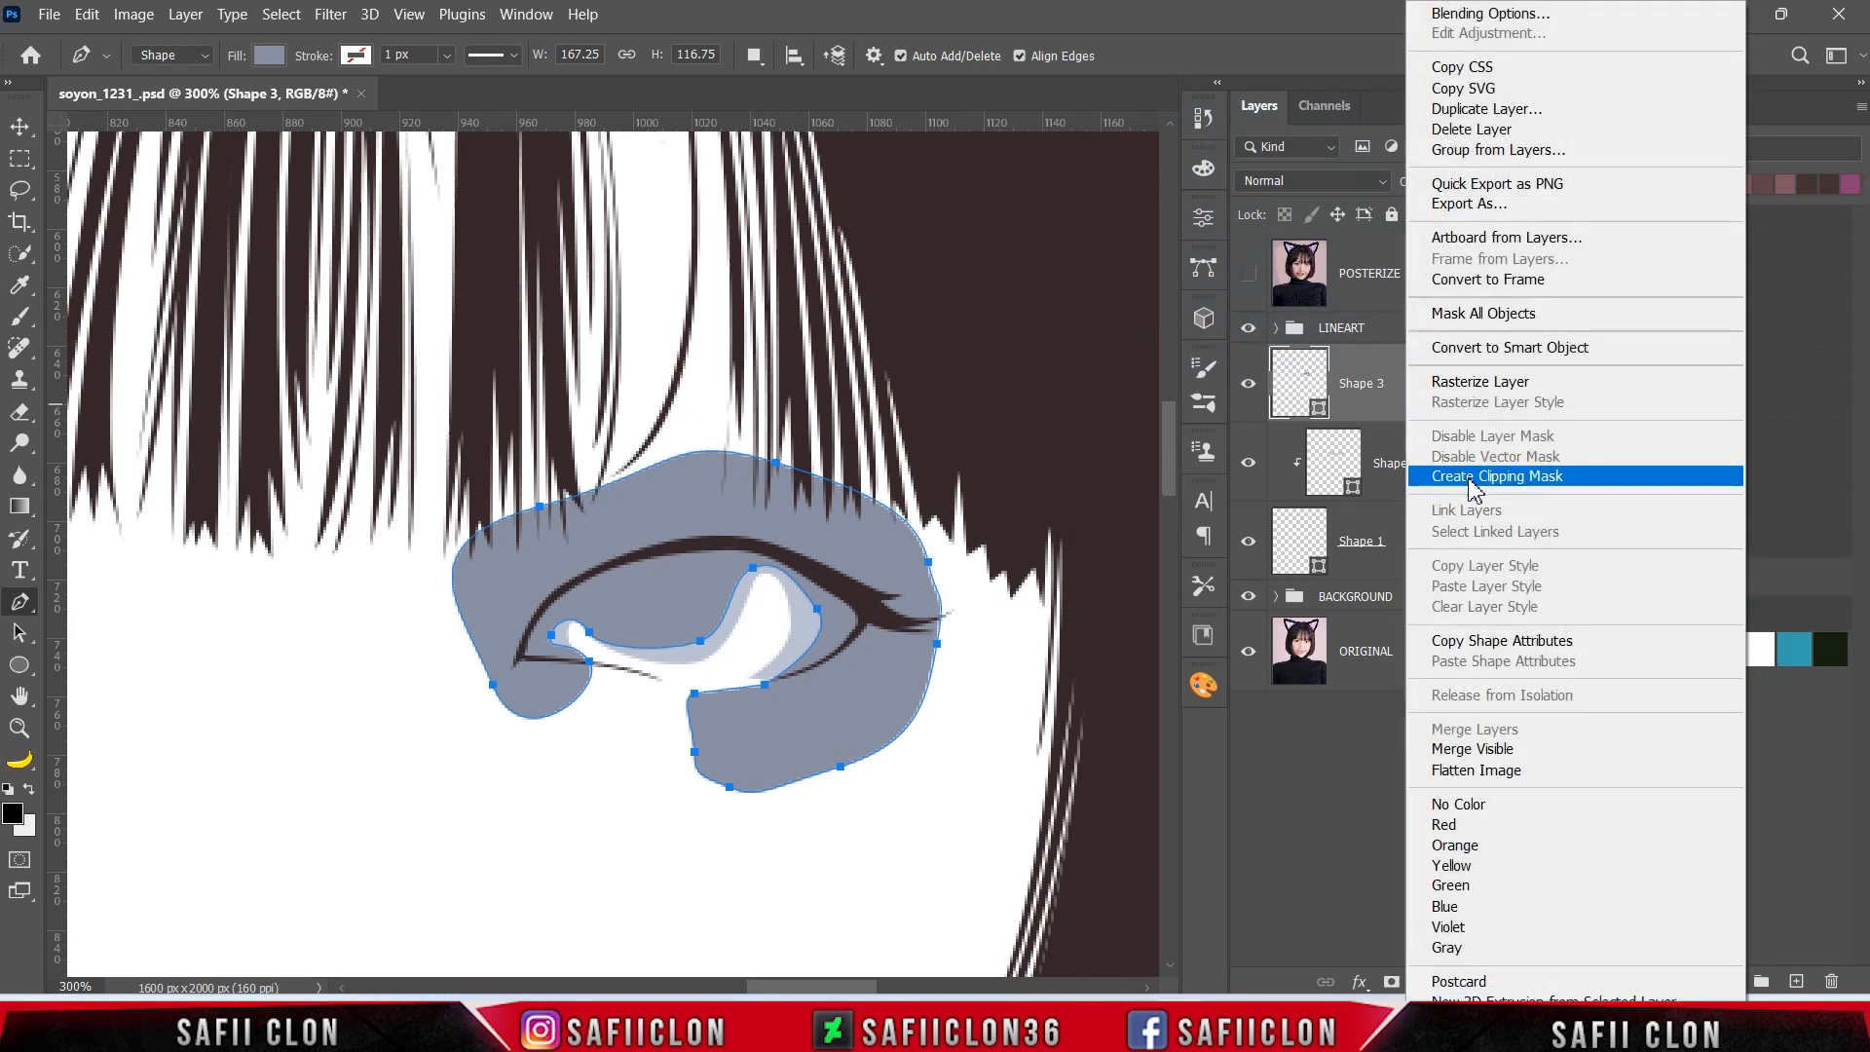
pyautogui.click(1471, 477)
# - With Combine Shapes, trace the left-hand eye's darker shading as a closed shape over the POSTERIZE reference, dipping its inner edge across the upper iris
pyautogui.click(755, 56)
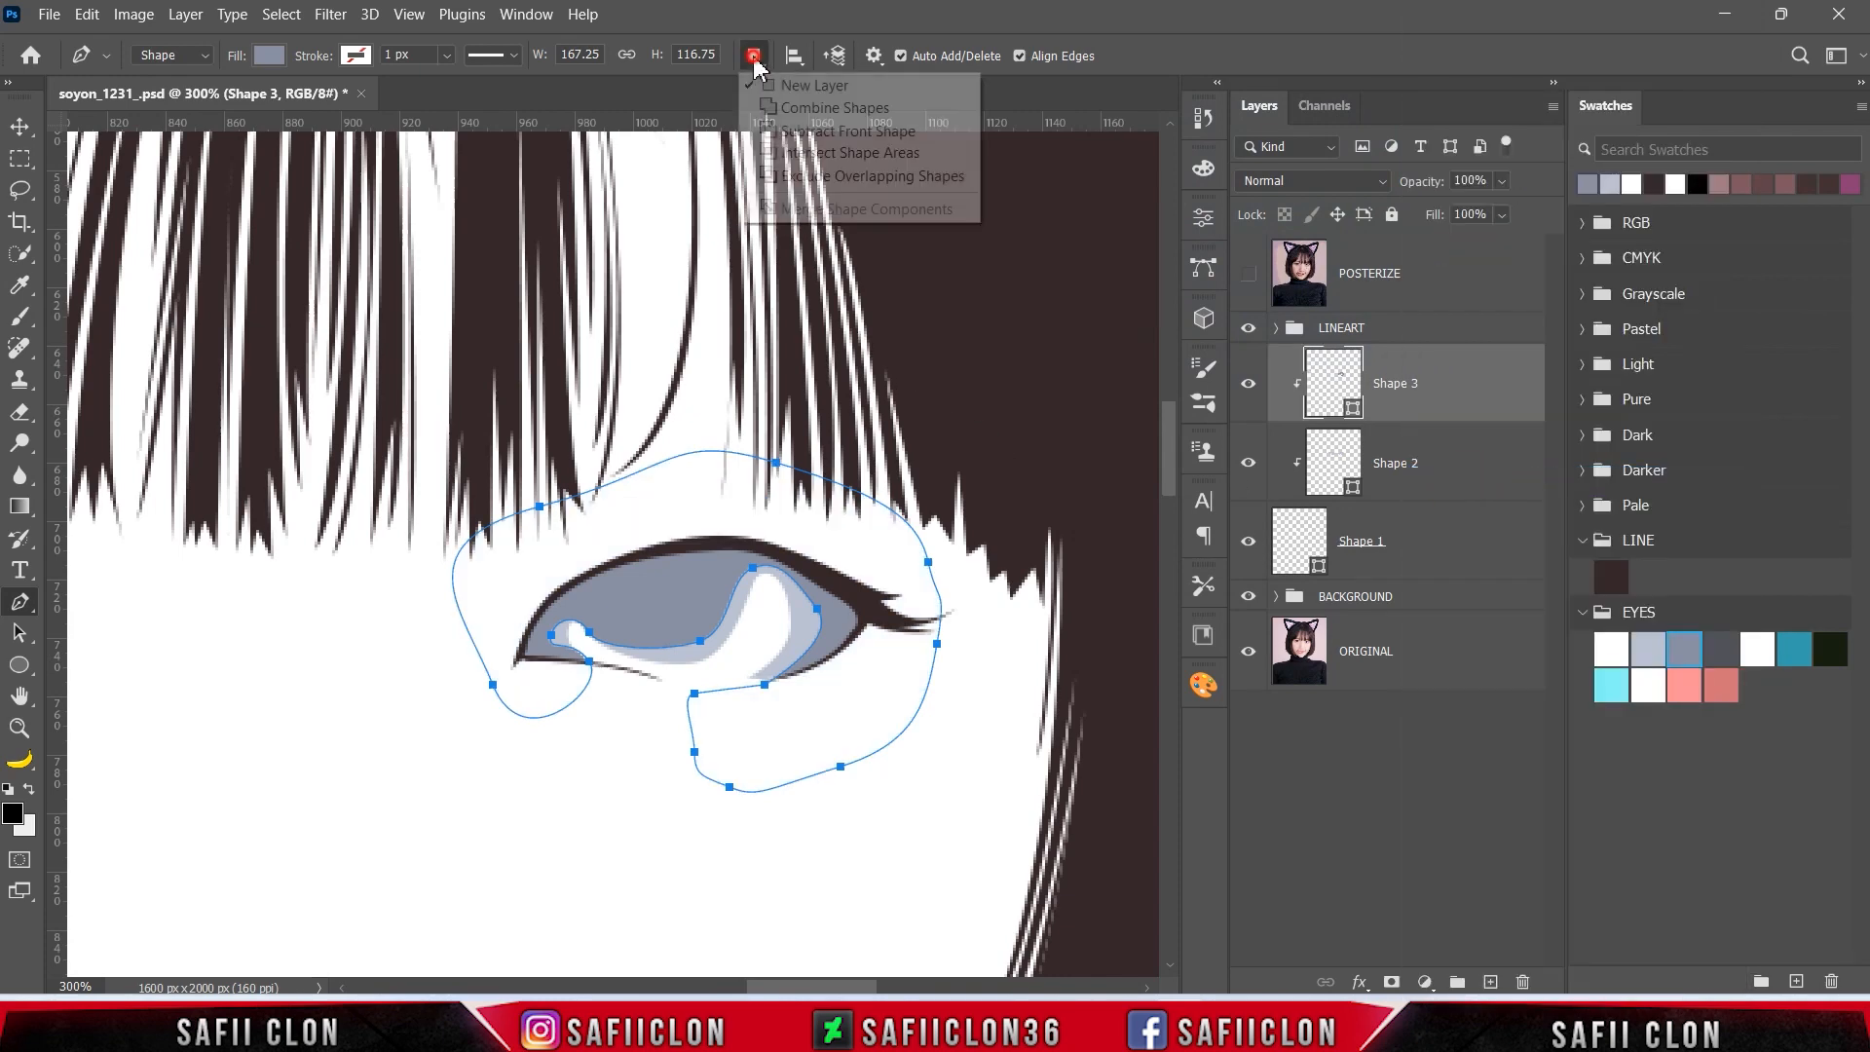
pyautogui.click(807, 109)
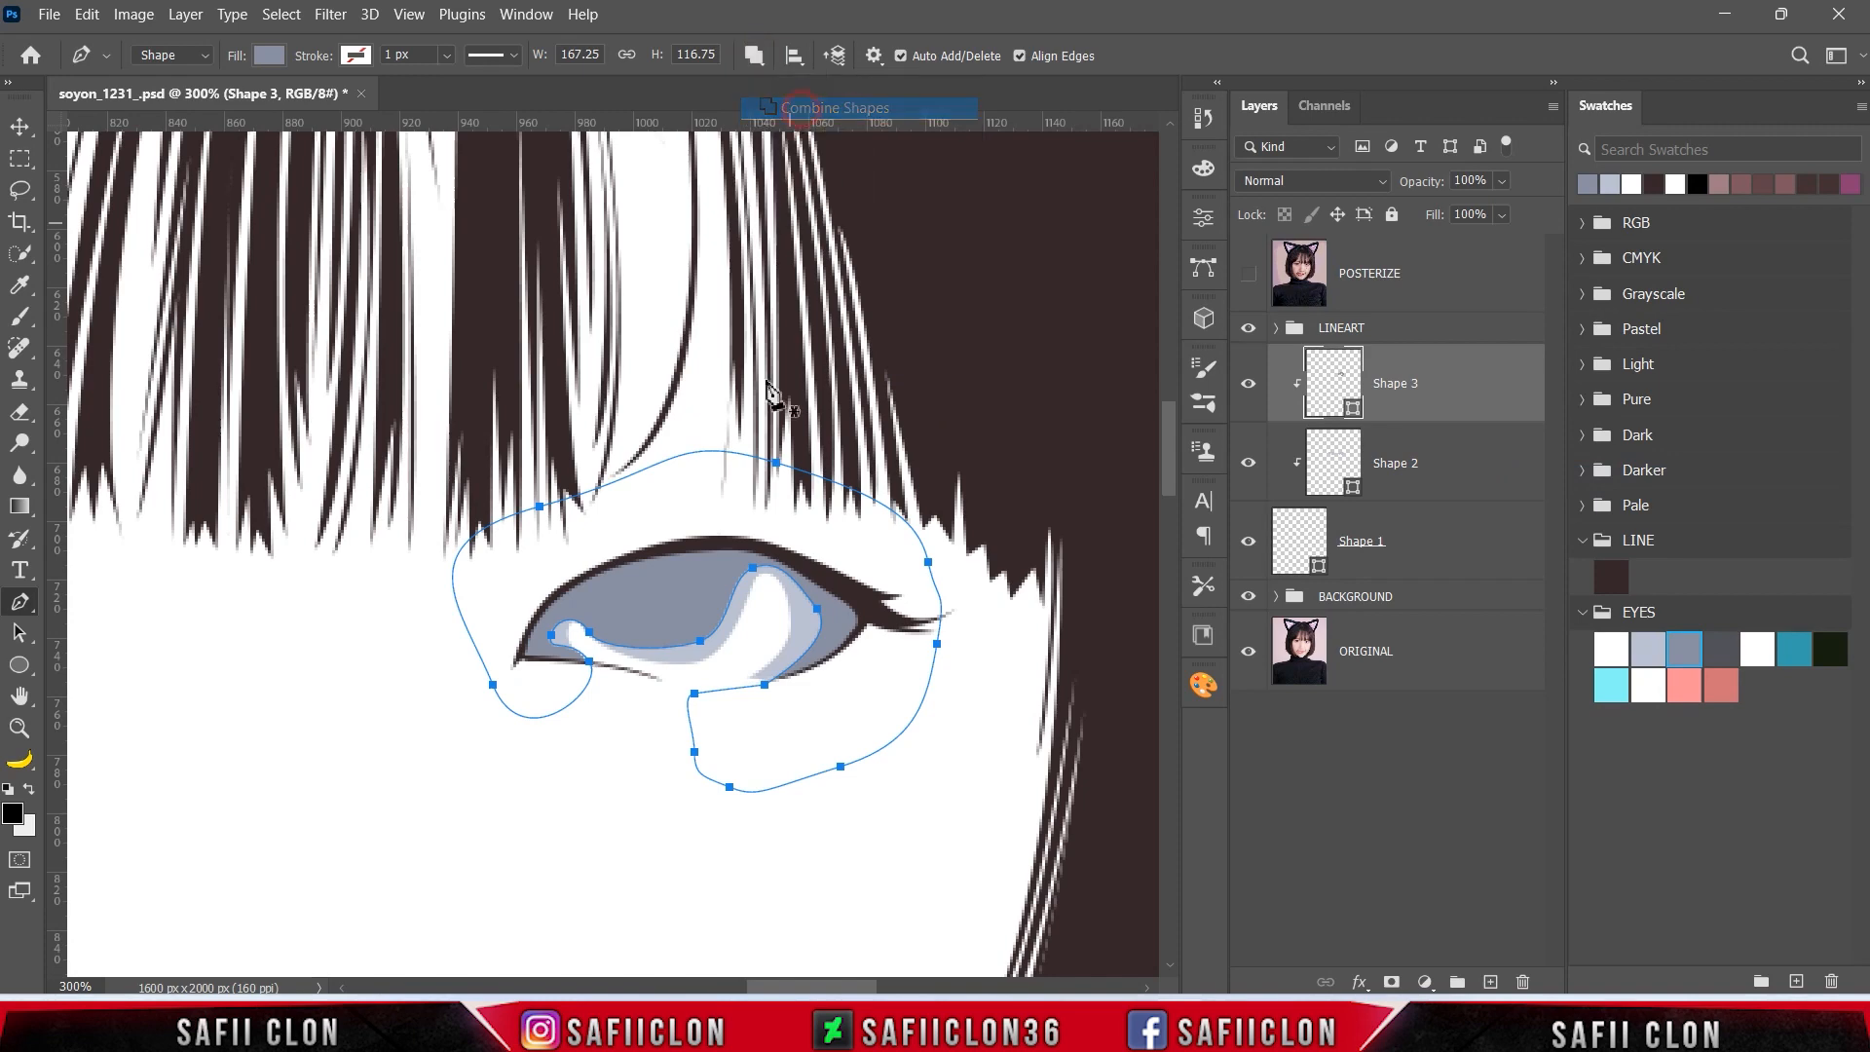
pyautogui.moveTo(829, 984); pyautogui.dragTo(732, 989)
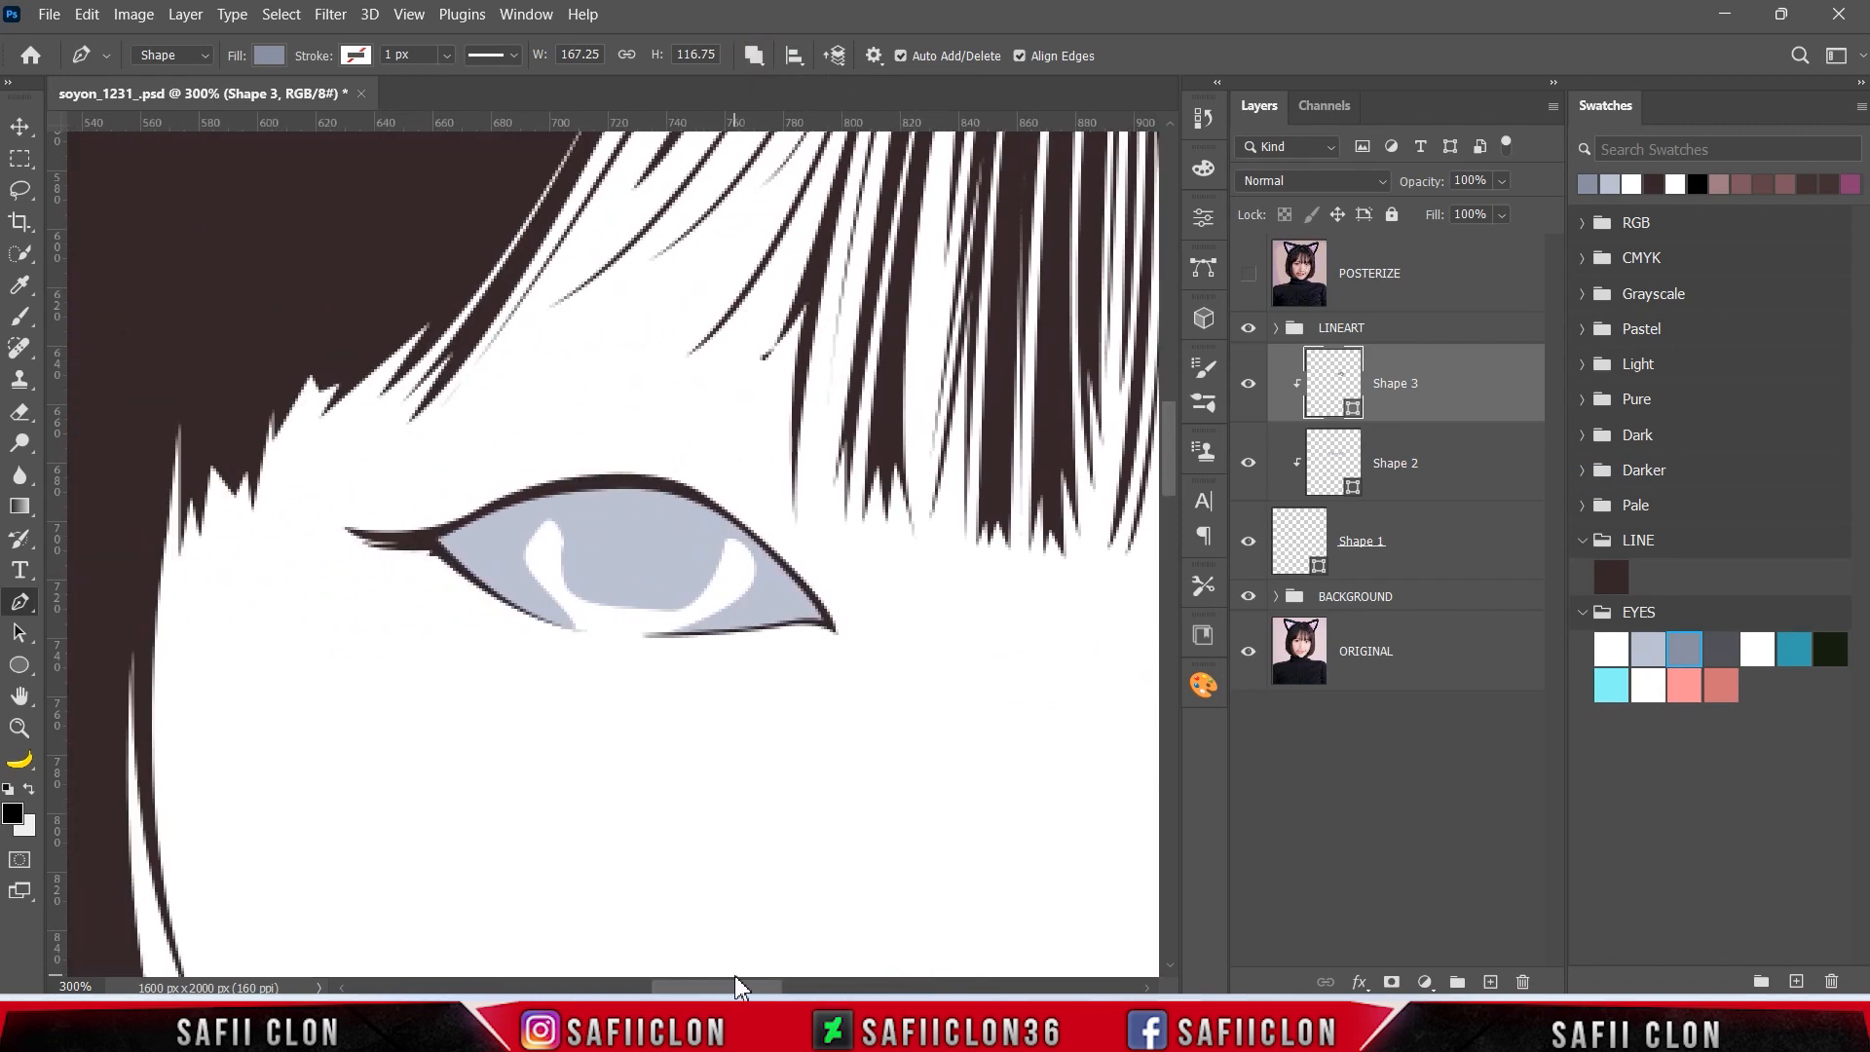
pyautogui.click(1249, 278)
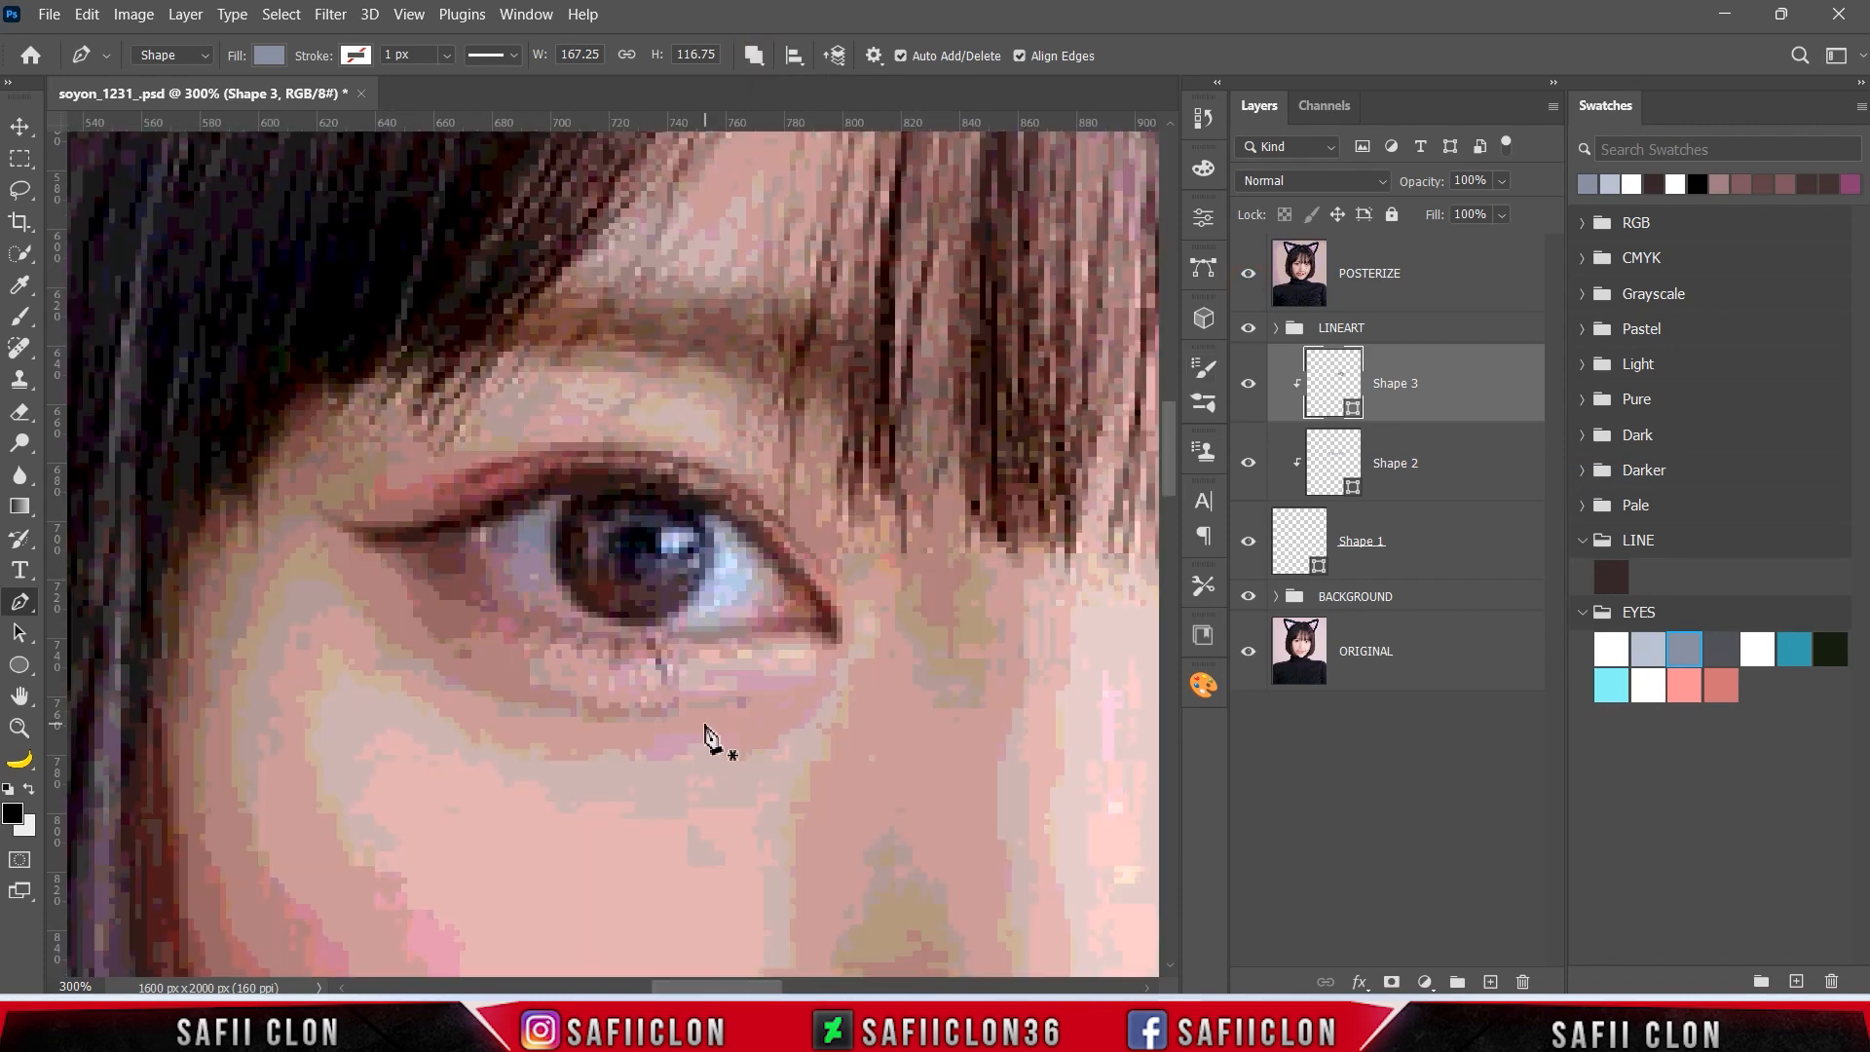
pyautogui.click(1250, 281)
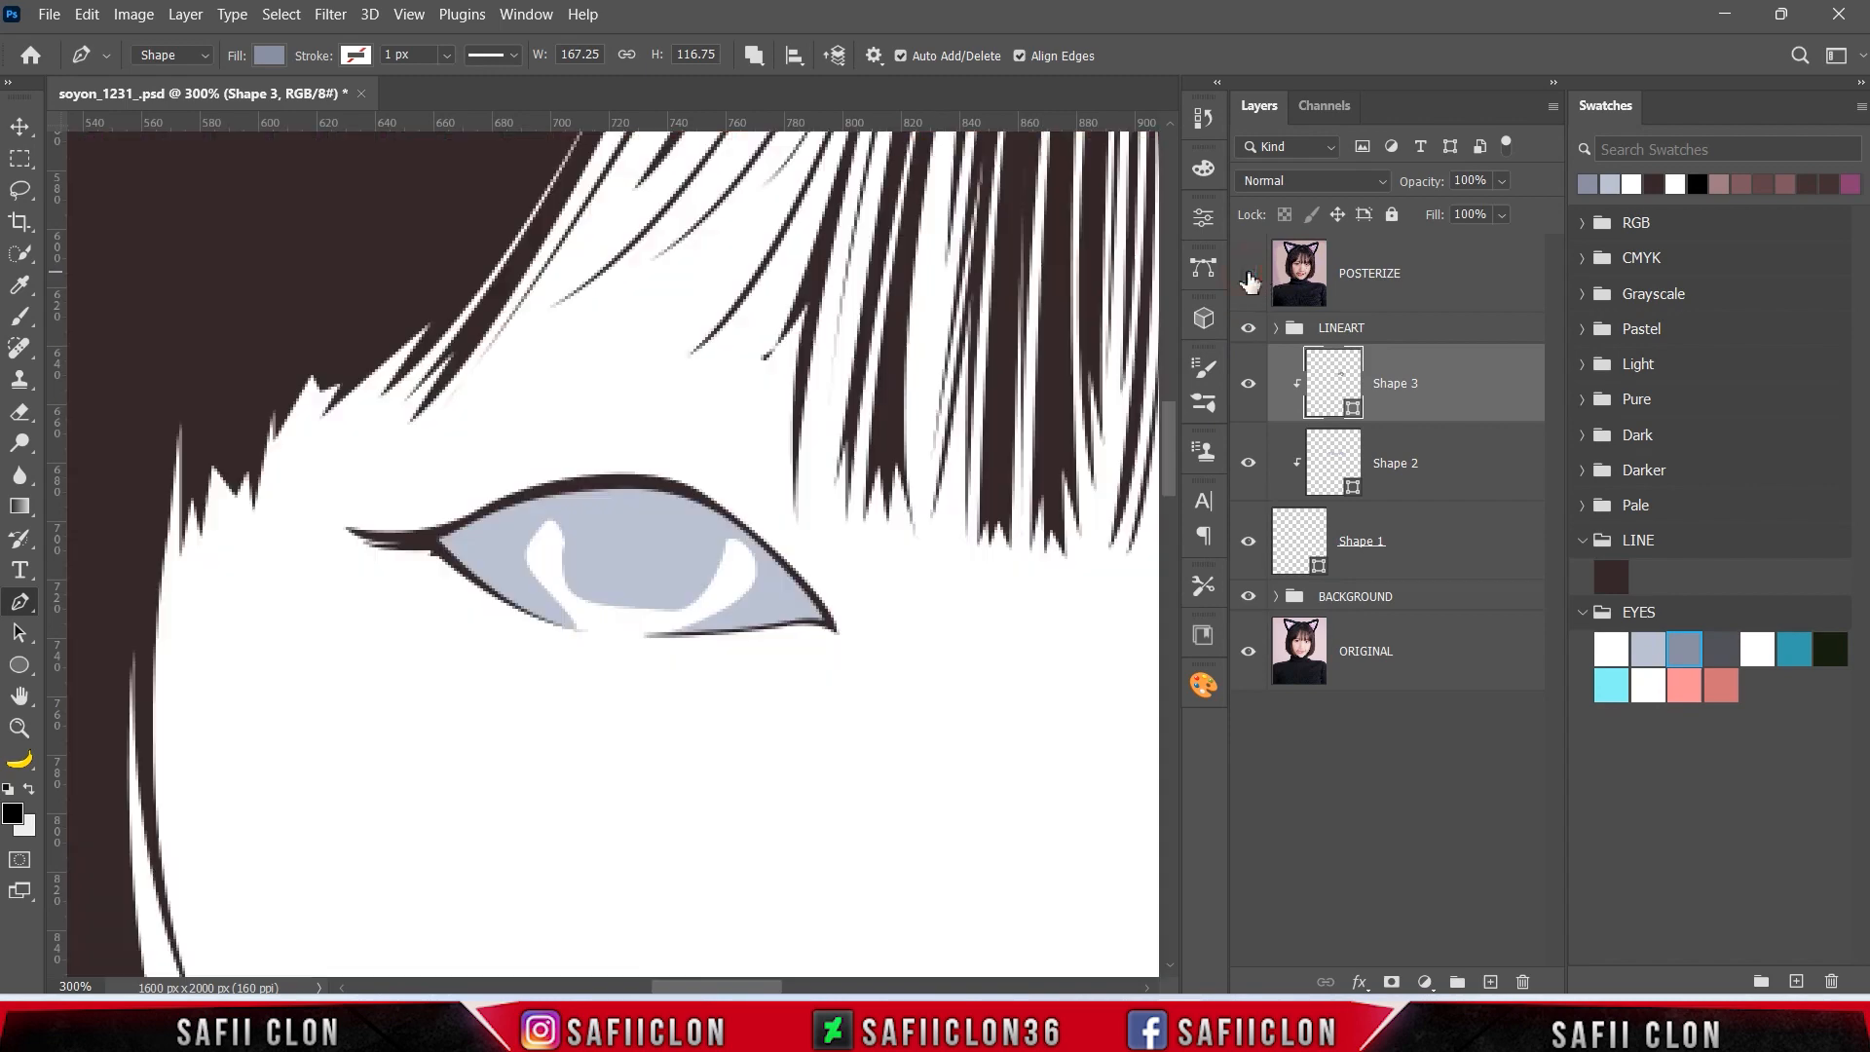
pyautogui.click(1249, 279)
pyautogui.click(568, 633)
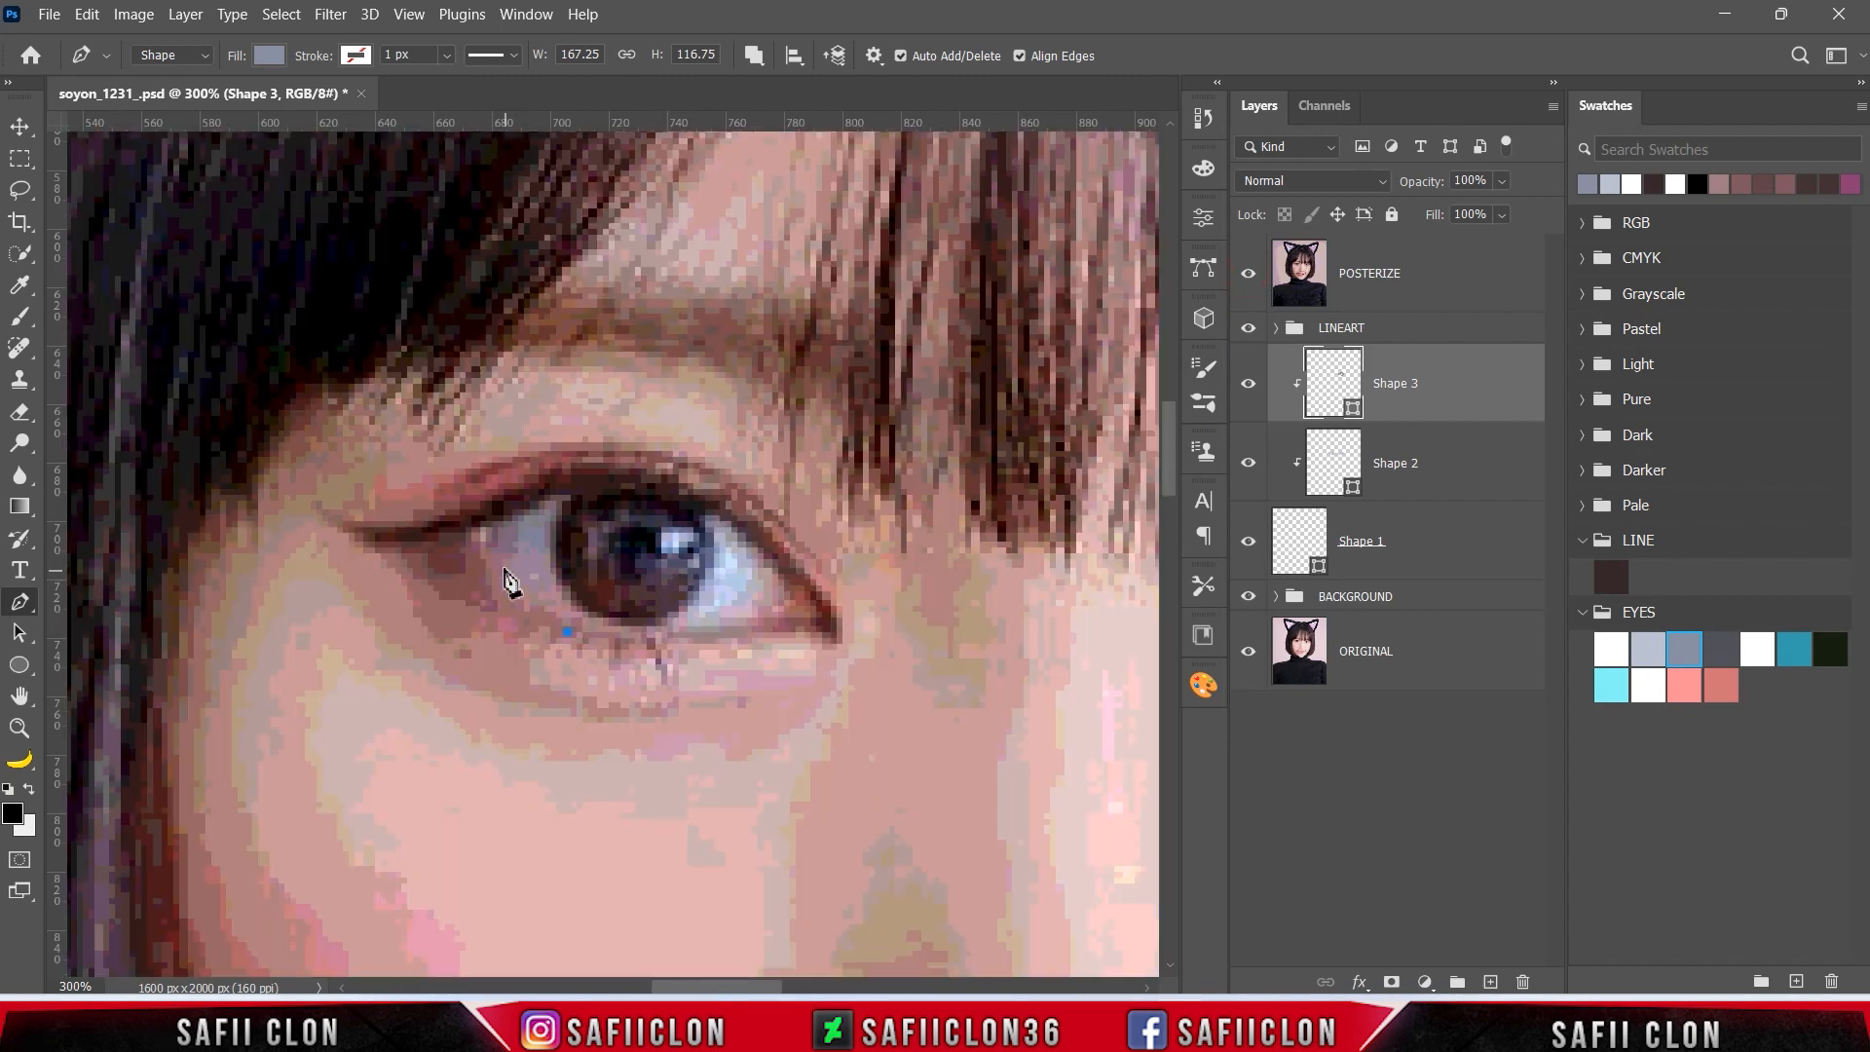
pyautogui.moveTo(509, 553); pyautogui.dragTo(657, 522)
pyautogui.moveTo(727, 535)
pyautogui.mouseDown()
pyautogui.moveTo(749, 557)
pyautogui.moveTo(737, 535)
pyautogui.mouseUp()
pyautogui.click(1248, 278)
pyautogui.click(1248, 276)
pyautogui.moveTo(746, 612); pyautogui.dragTo(701, 634)
pyautogui.moveTo(658, 665); pyautogui.dragTo(636, 678)
pyautogui.moveTo(834, 670); pyautogui.dragTo(904, 621)
pyautogui.moveTo(843, 536); pyautogui.dragTo(793, 490)
pyautogui.moveTo(691, 430); pyautogui.dragTo(621, 428)
pyautogui.moveTo(470, 429); pyautogui.dragTo(328, 531)
pyautogui.moveTo(331, 585); pyautogui.dragTo(417, 678)
pyautogui.moveTo(478, 685); pyautogui.dragTo(543, 692)
pyautogui.moveTo(579, 677); pyautogui.dragTo(613, 659)
pyautogui.click(568, 632)
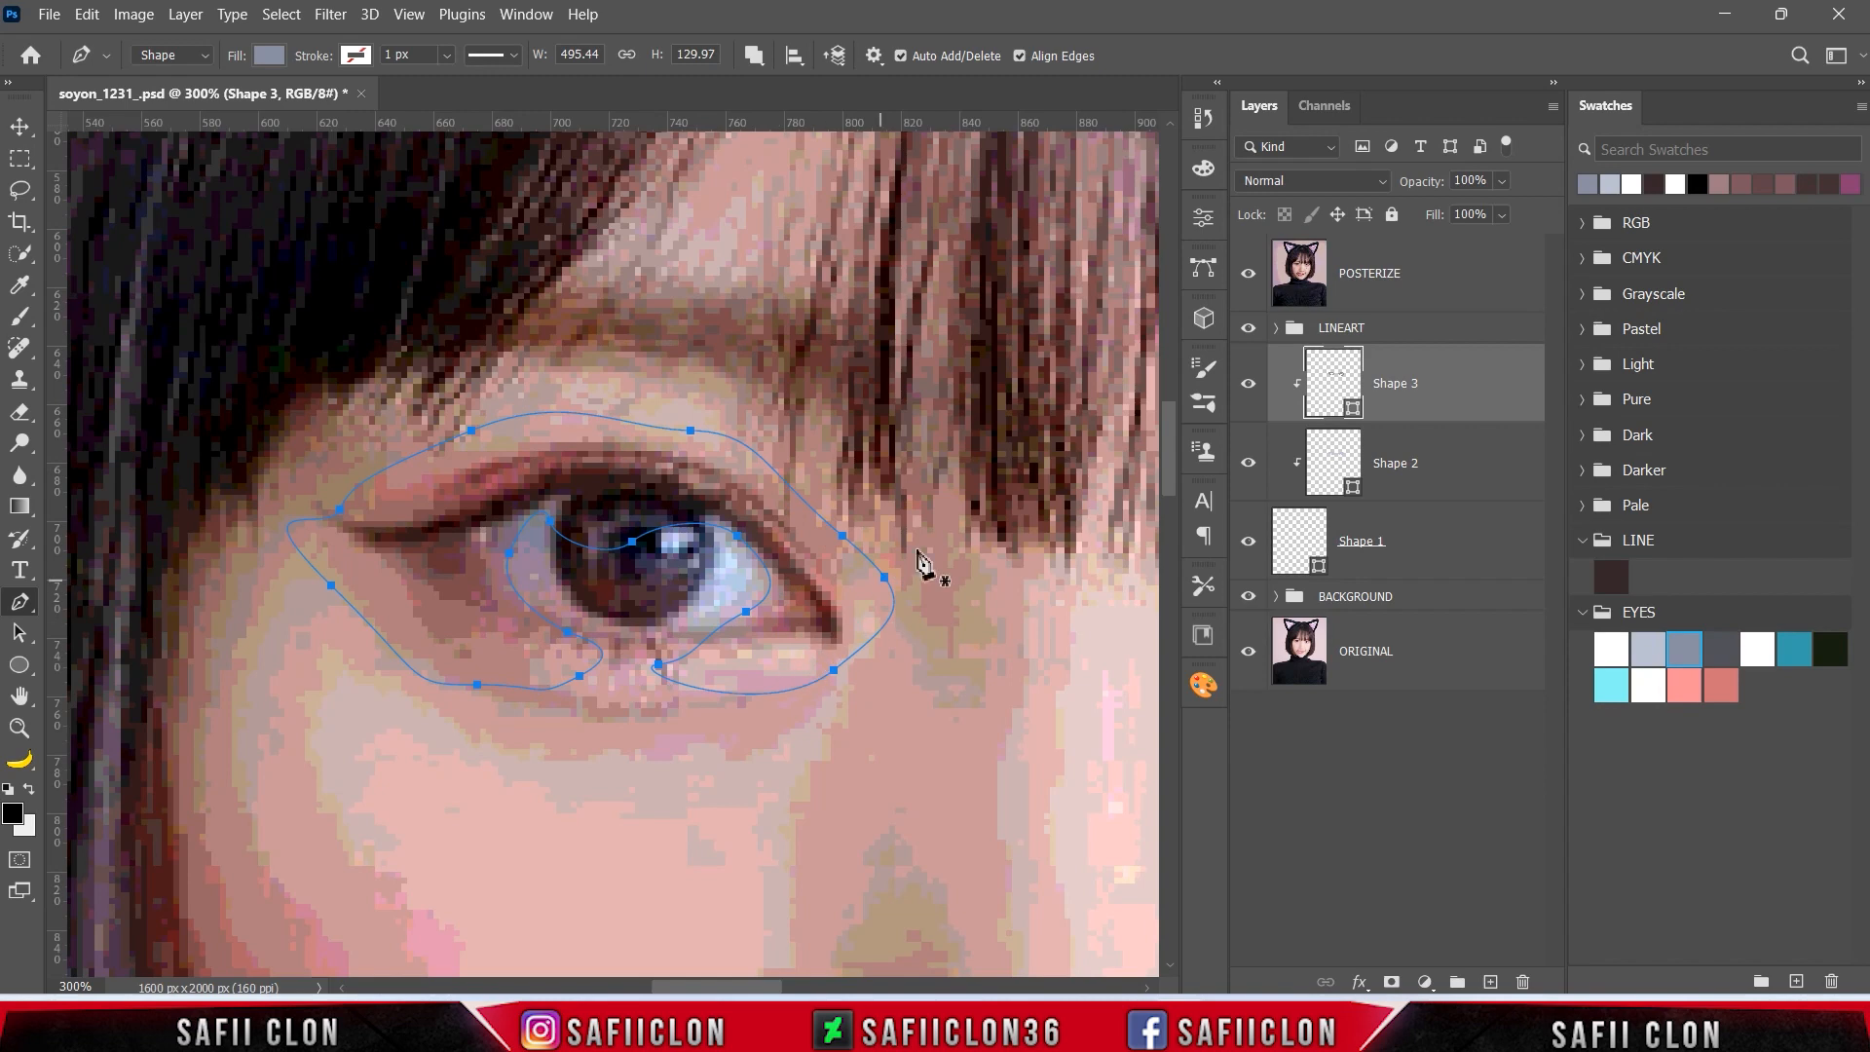
pyautogui.click(1247, 280)
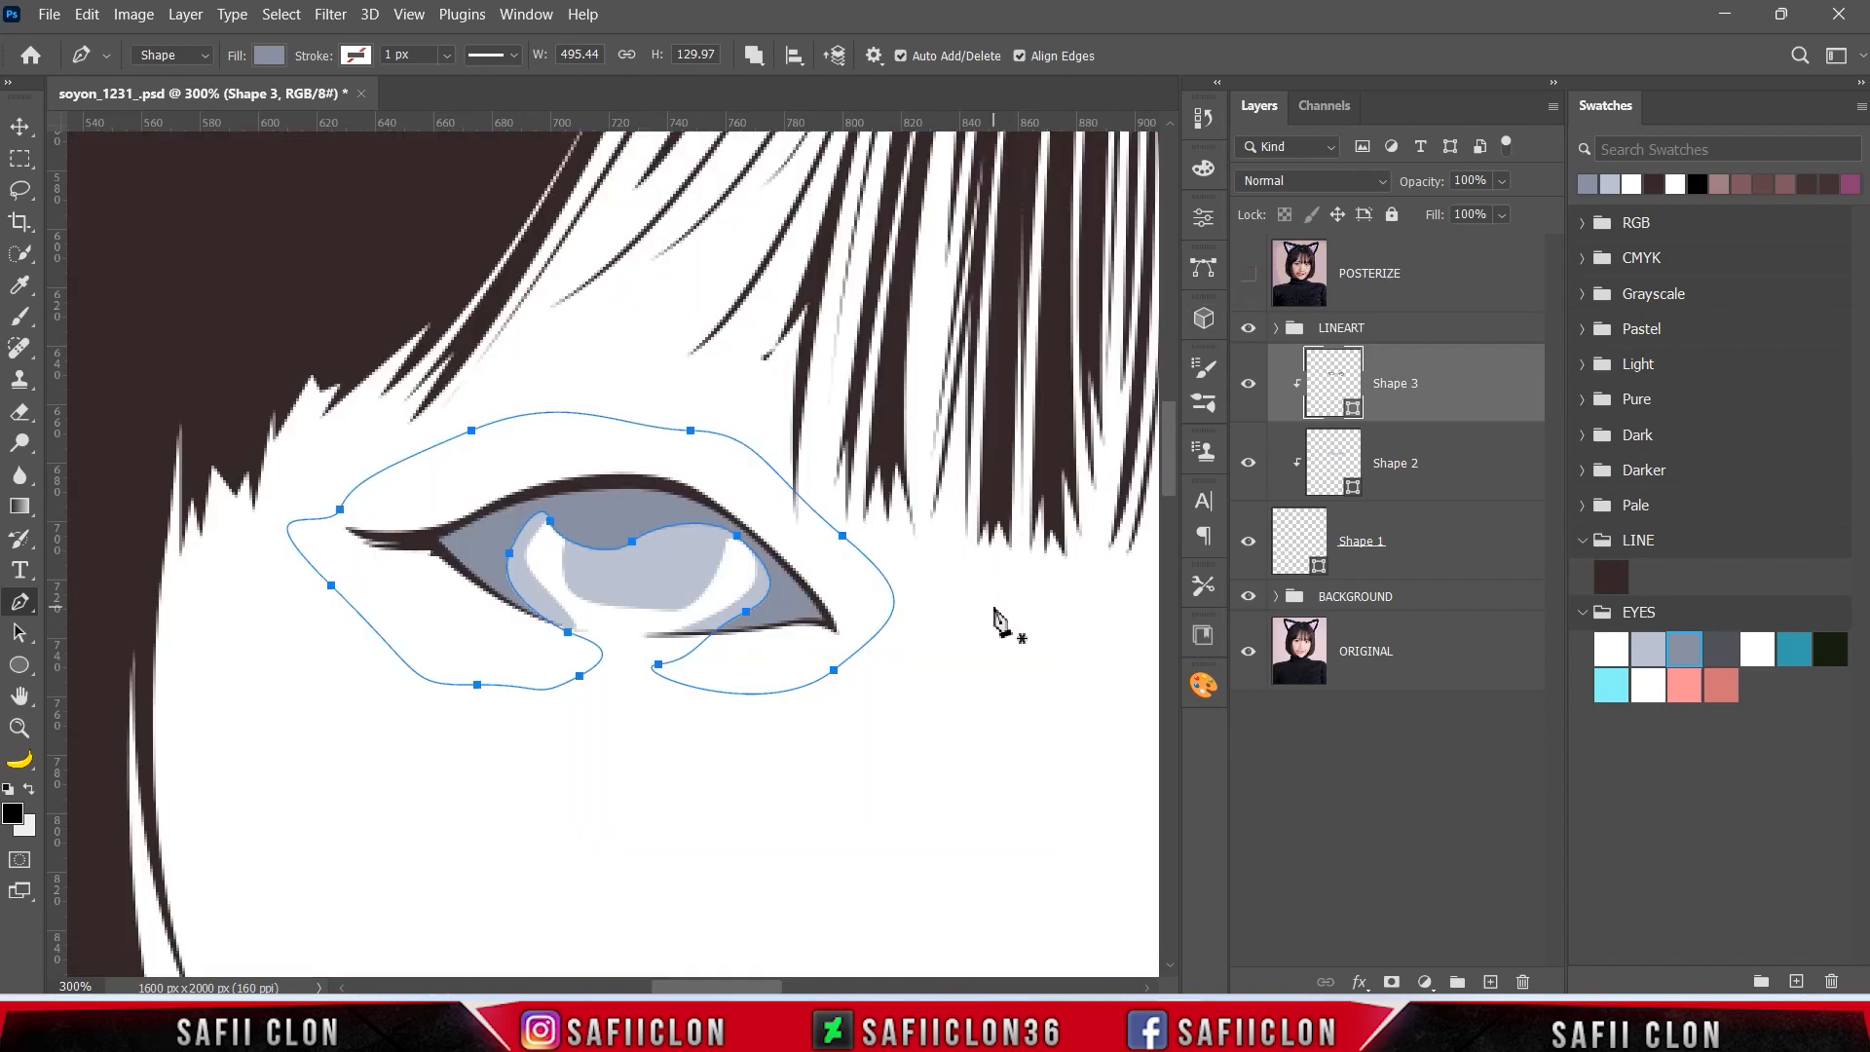
# - On a new shape layer, draw a closed upper-lid shadow shape about 176 × 90 px around the right-hand eye, its inner edge just inside the lash line
pyautogui.click(754, 56)
pyautogui.click(791, 80)
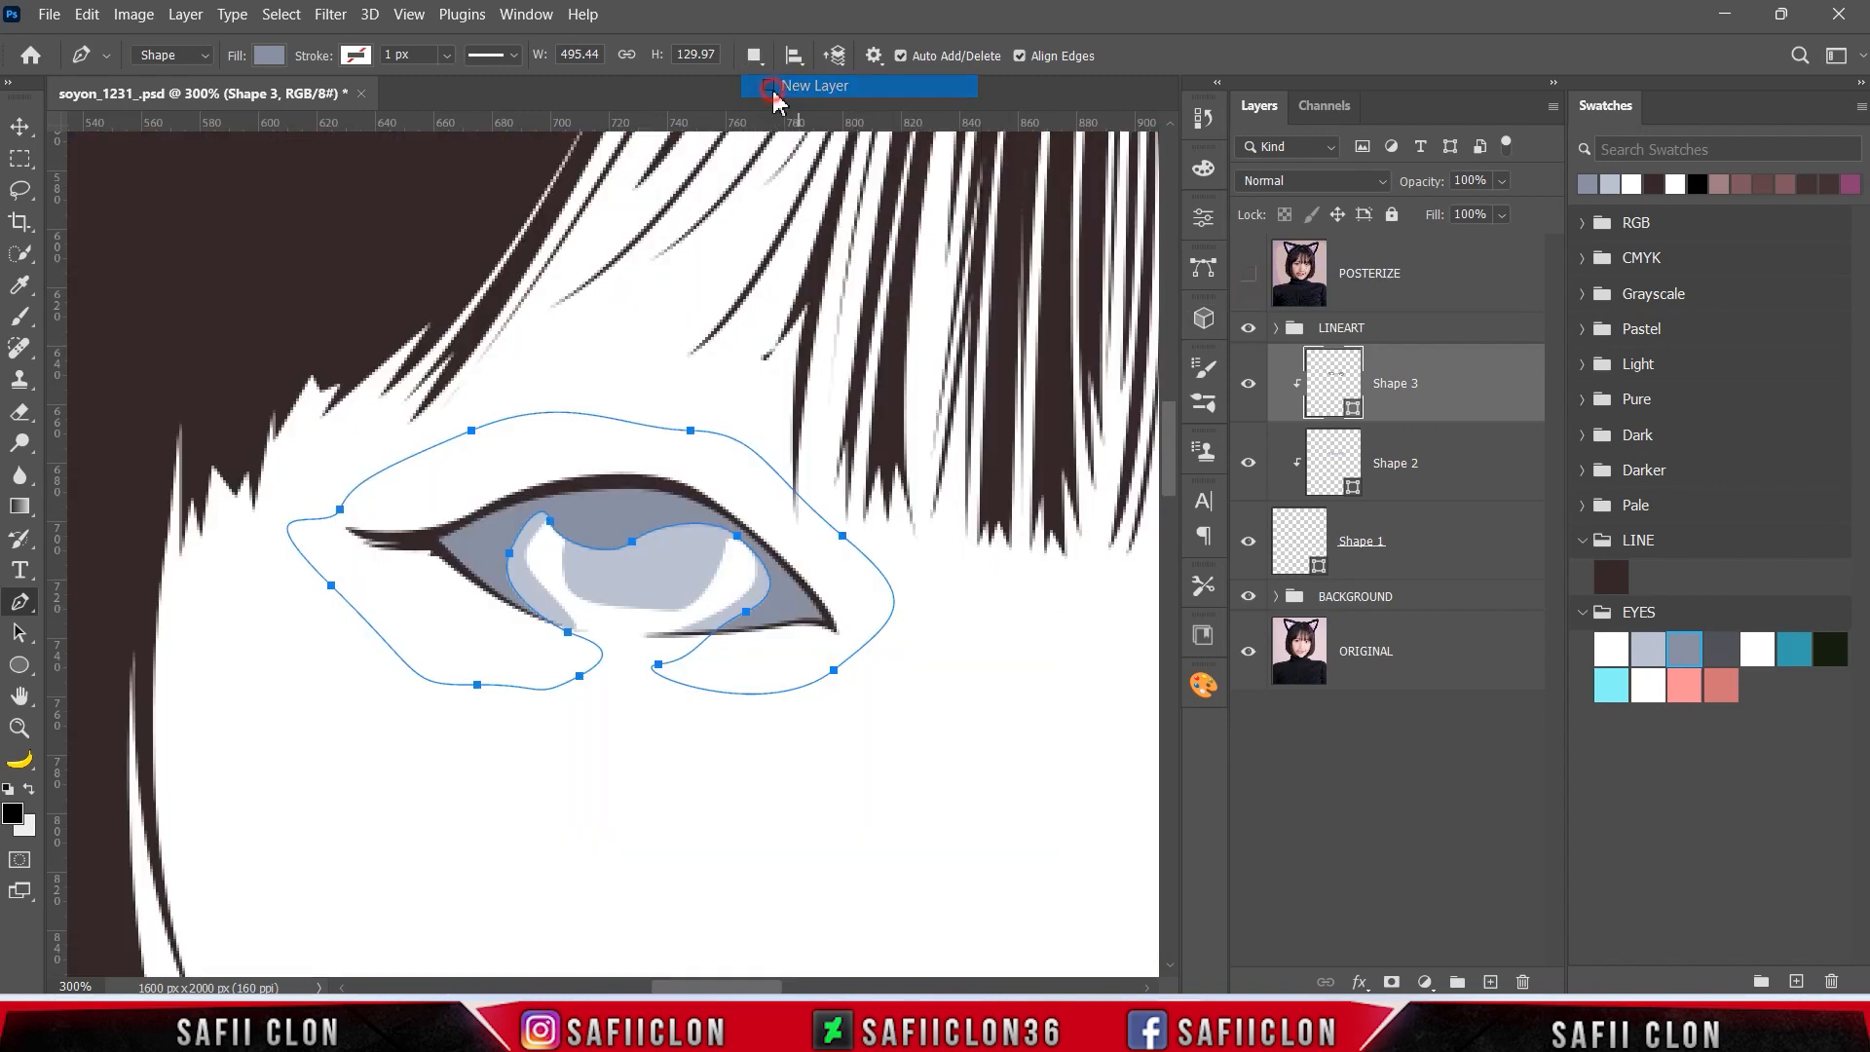
pyautogui.moveTo(764, 987); pyautogui.dragTo(866, 979)
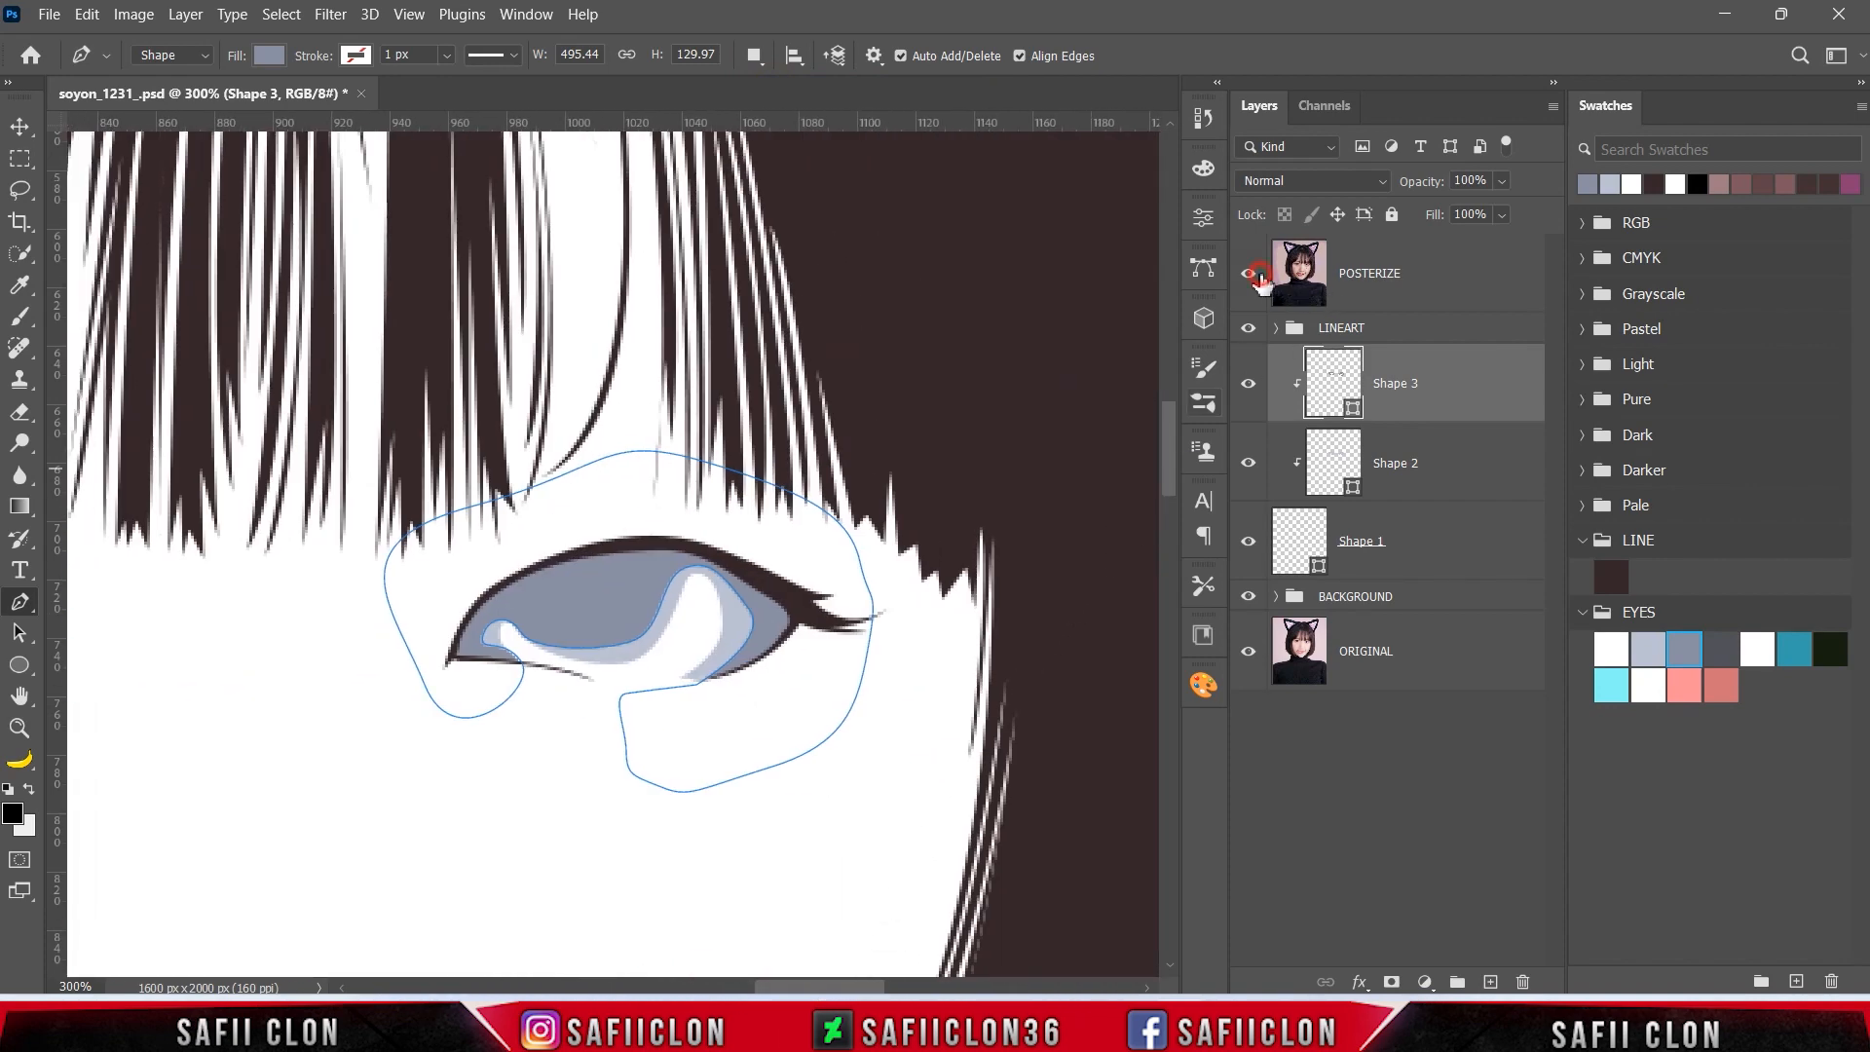
pyautogui.click(1251, 274)
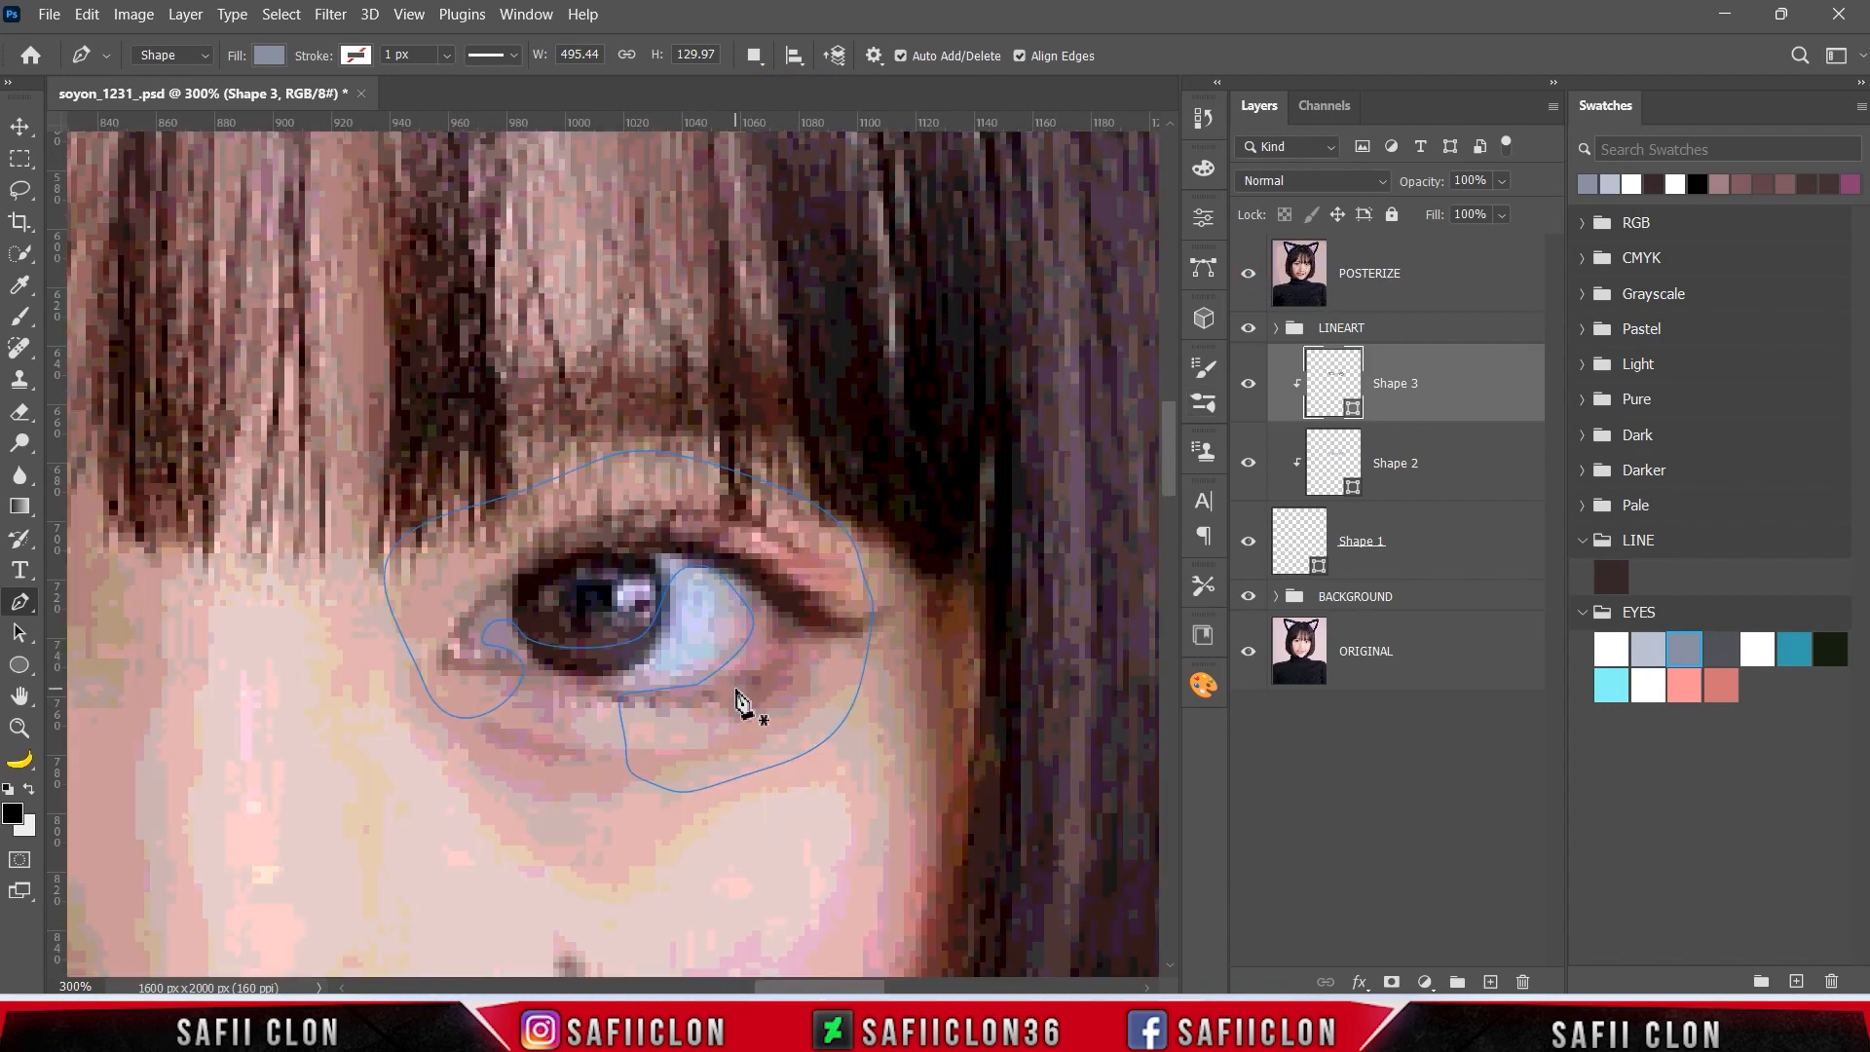
pyautogui.click(736, 688)
pyautogui.click(1249, 274)
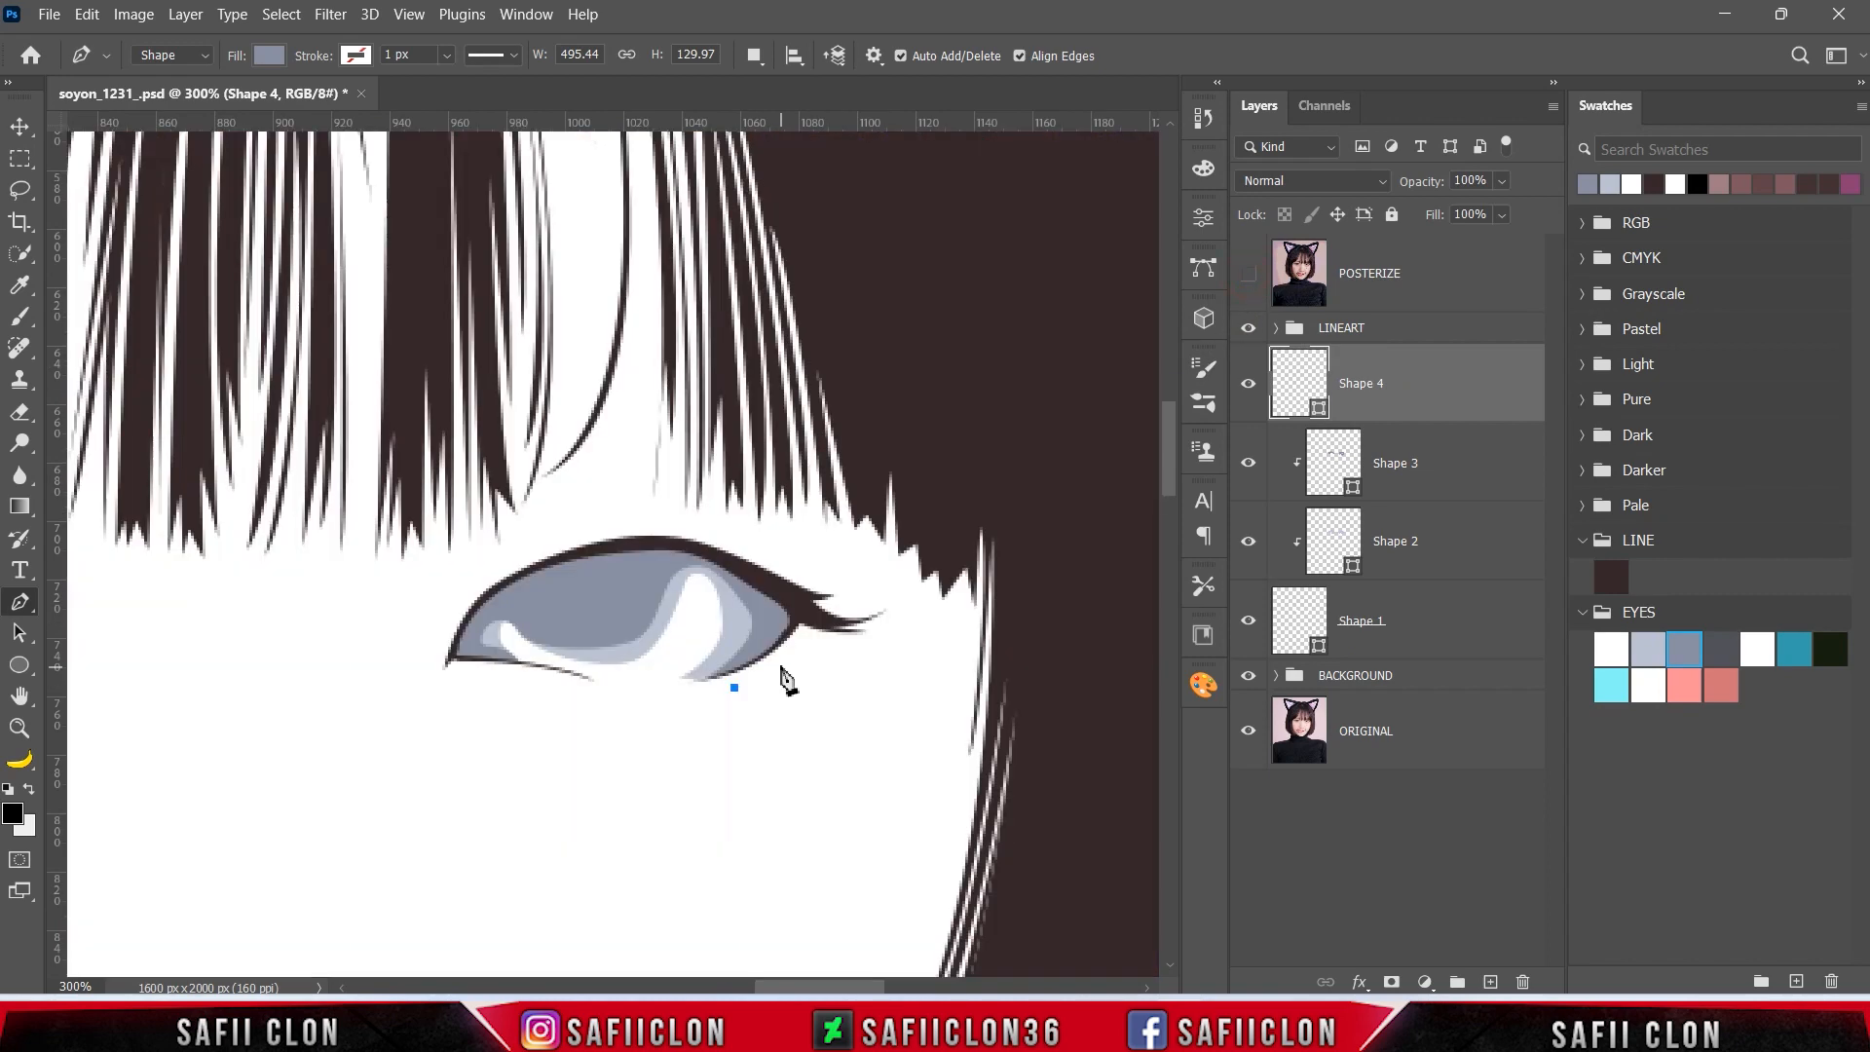
pyautogui.moveTo(776, 619); pyautogui.dragTo(771, 598)
pyautogui.moveTo(684, 556); pyautogui.dragTo(658, 554)
pyautogui.moveTo(470, 625); pyautogui.dragTo(408, 697)
pyautogui.keyDown('alt'); pyautogui.click(471, 626); pyautogui.keyUp('alt')
pyautogui.moveTo(483, 649); pyautogui.dragTo(520, 705)
pyautogui.keyDown('alt'); pyautogui.click(482, 651); pyautogui.keyUp('alt')
pyautogui.moveTo(409, 685); pyautogui.dragTo(408, 653)
pyautogui.moveTo(442, 565); pyautogui.dragTo(517, 506)
pyautogui.moveTo(582, 472); pyautogui.dragTo(767, 513)
pyautogui.moveTo(857, 542); pyautogui.dragTo(878, 572)
pyautogui.moveTo(892, 638); pyautogui.dragTo(888, 668)
pyautogui.click(700, 720)
pyautogui.click(736, 688)
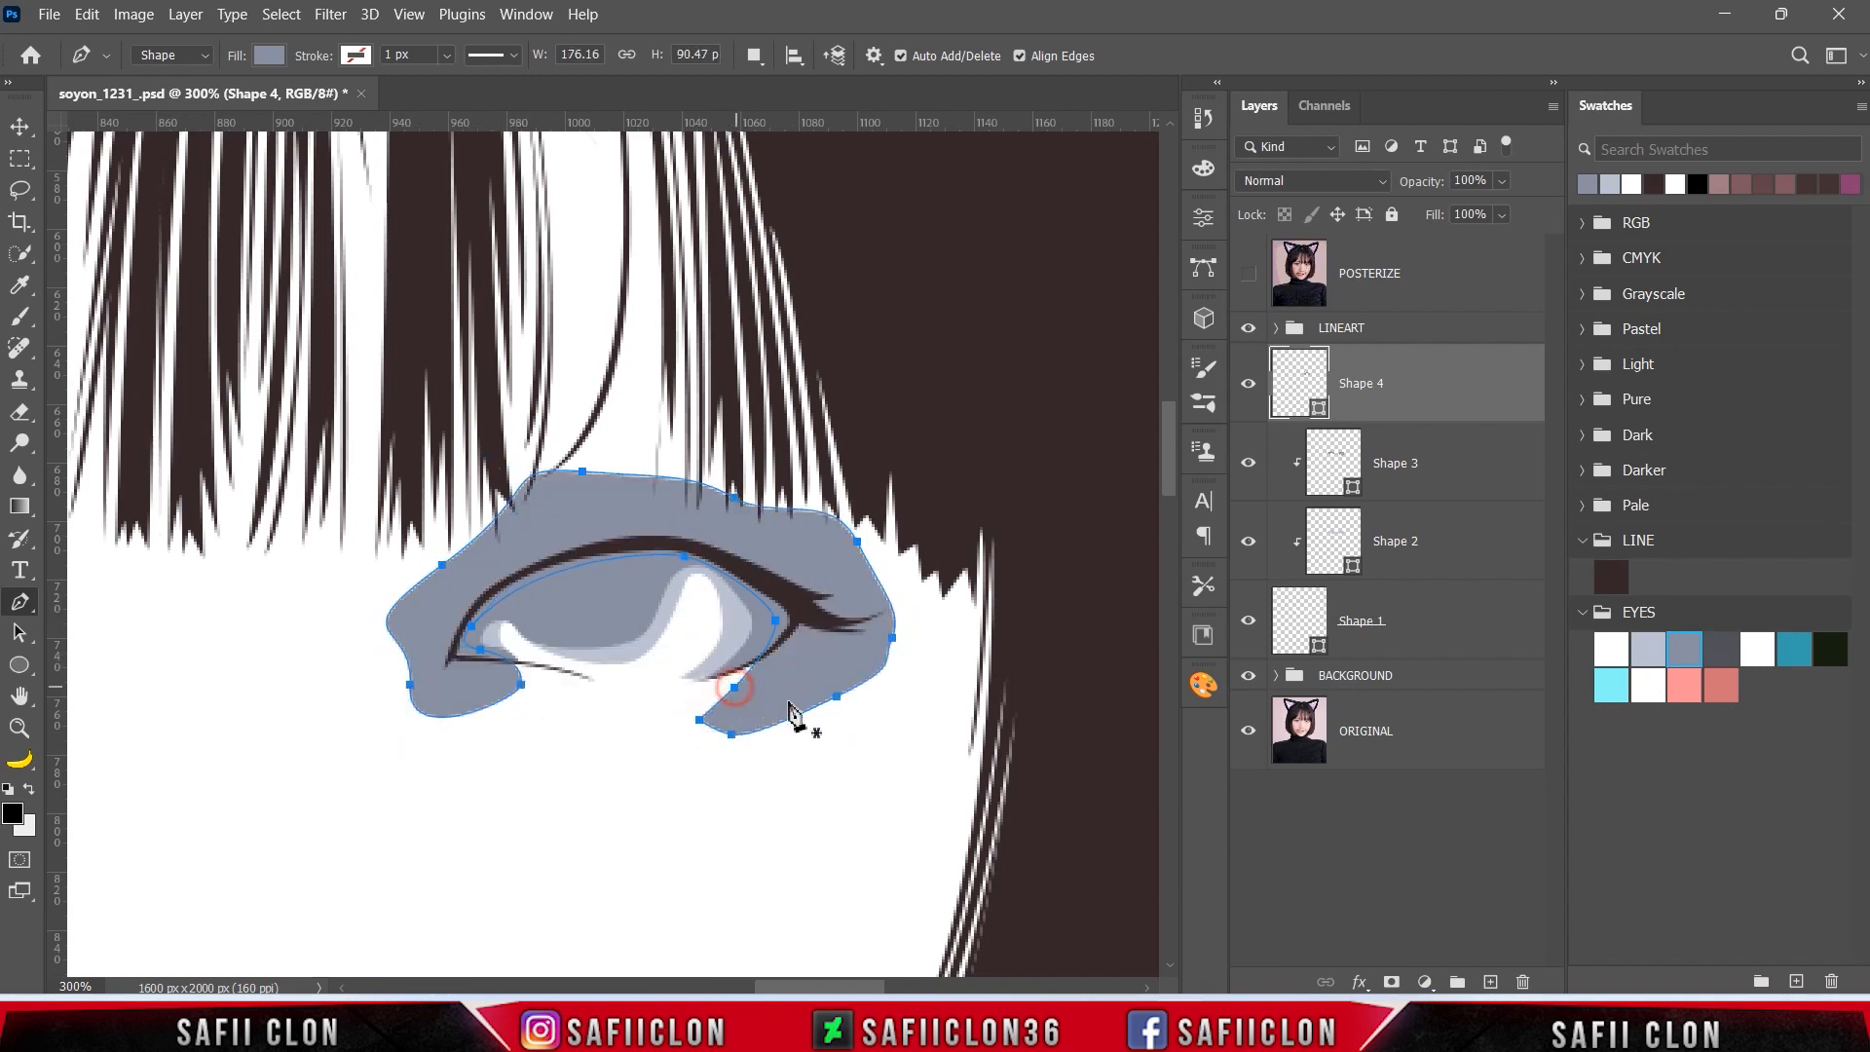
# - Fill the right-hand lid shadow with the fourth, dark grey EYES swatch and clip it to the eye shape
pyautogui.doubleClick(1326, 414)
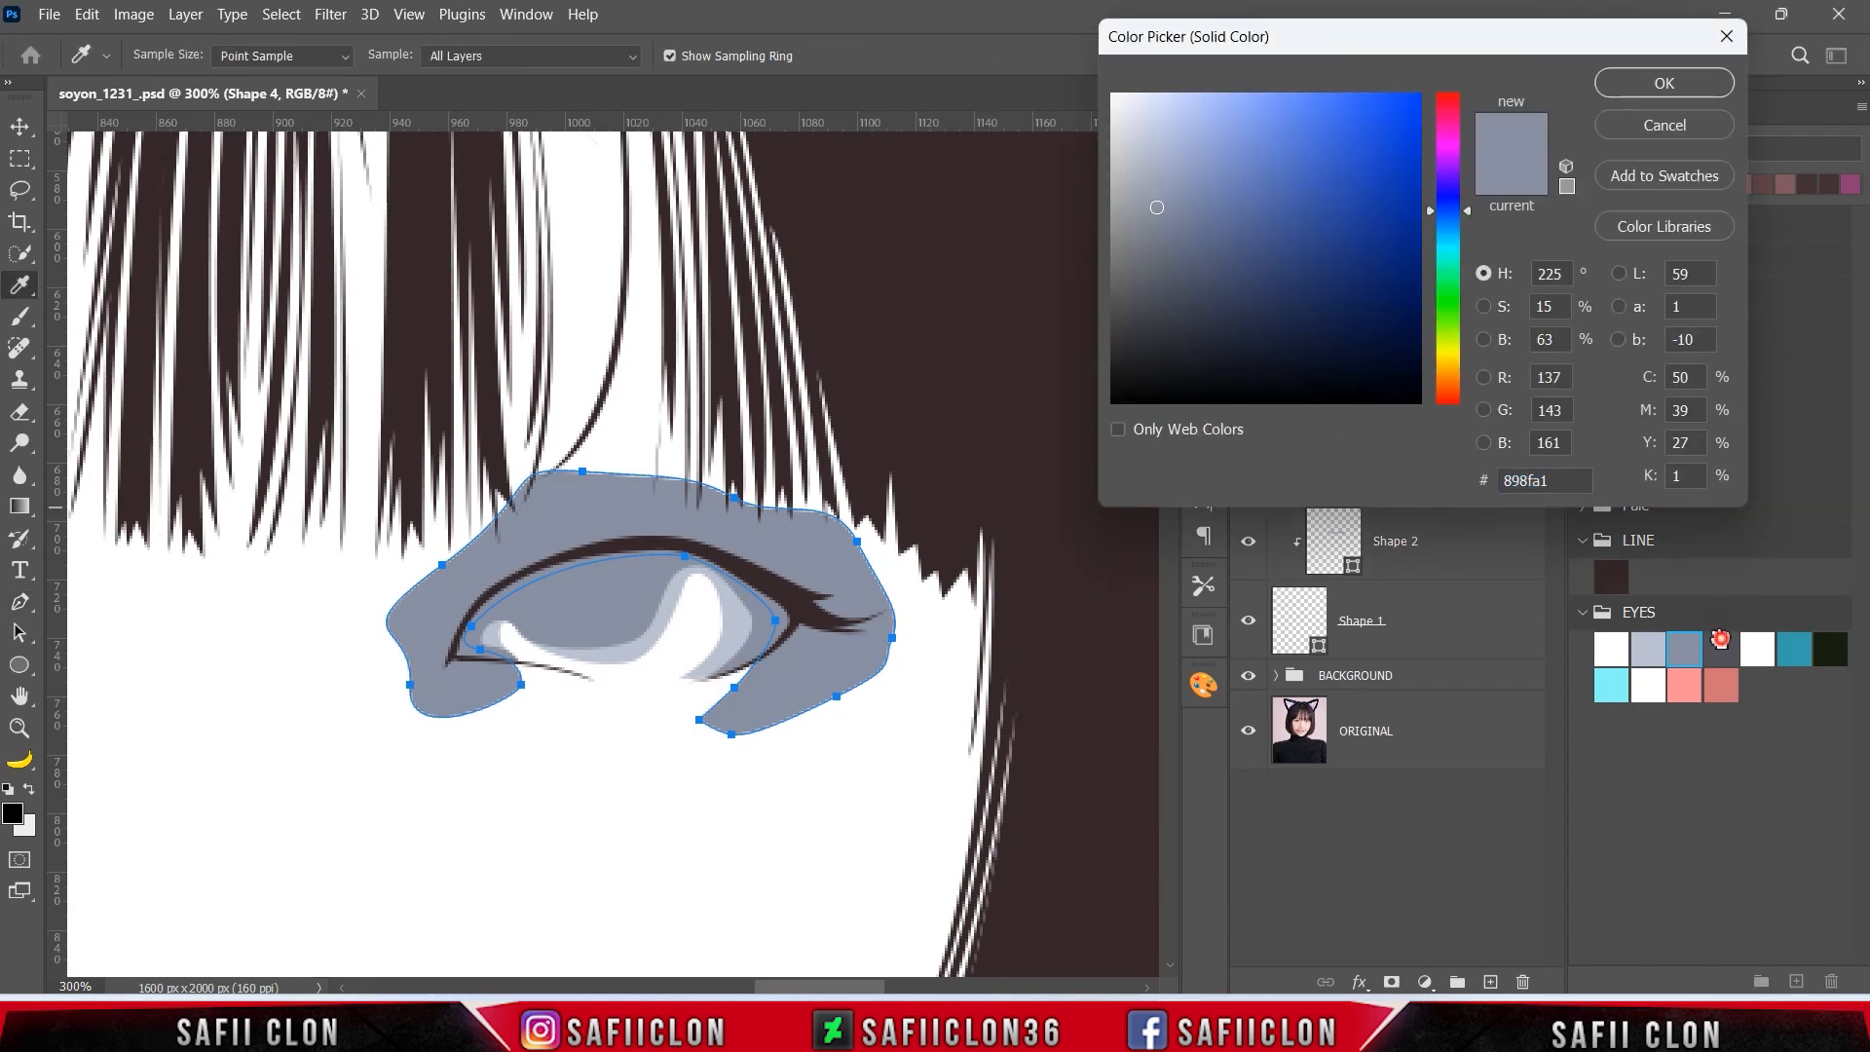
pyautogui.click(1721, 645)
pyautogui.click(1640, 84)
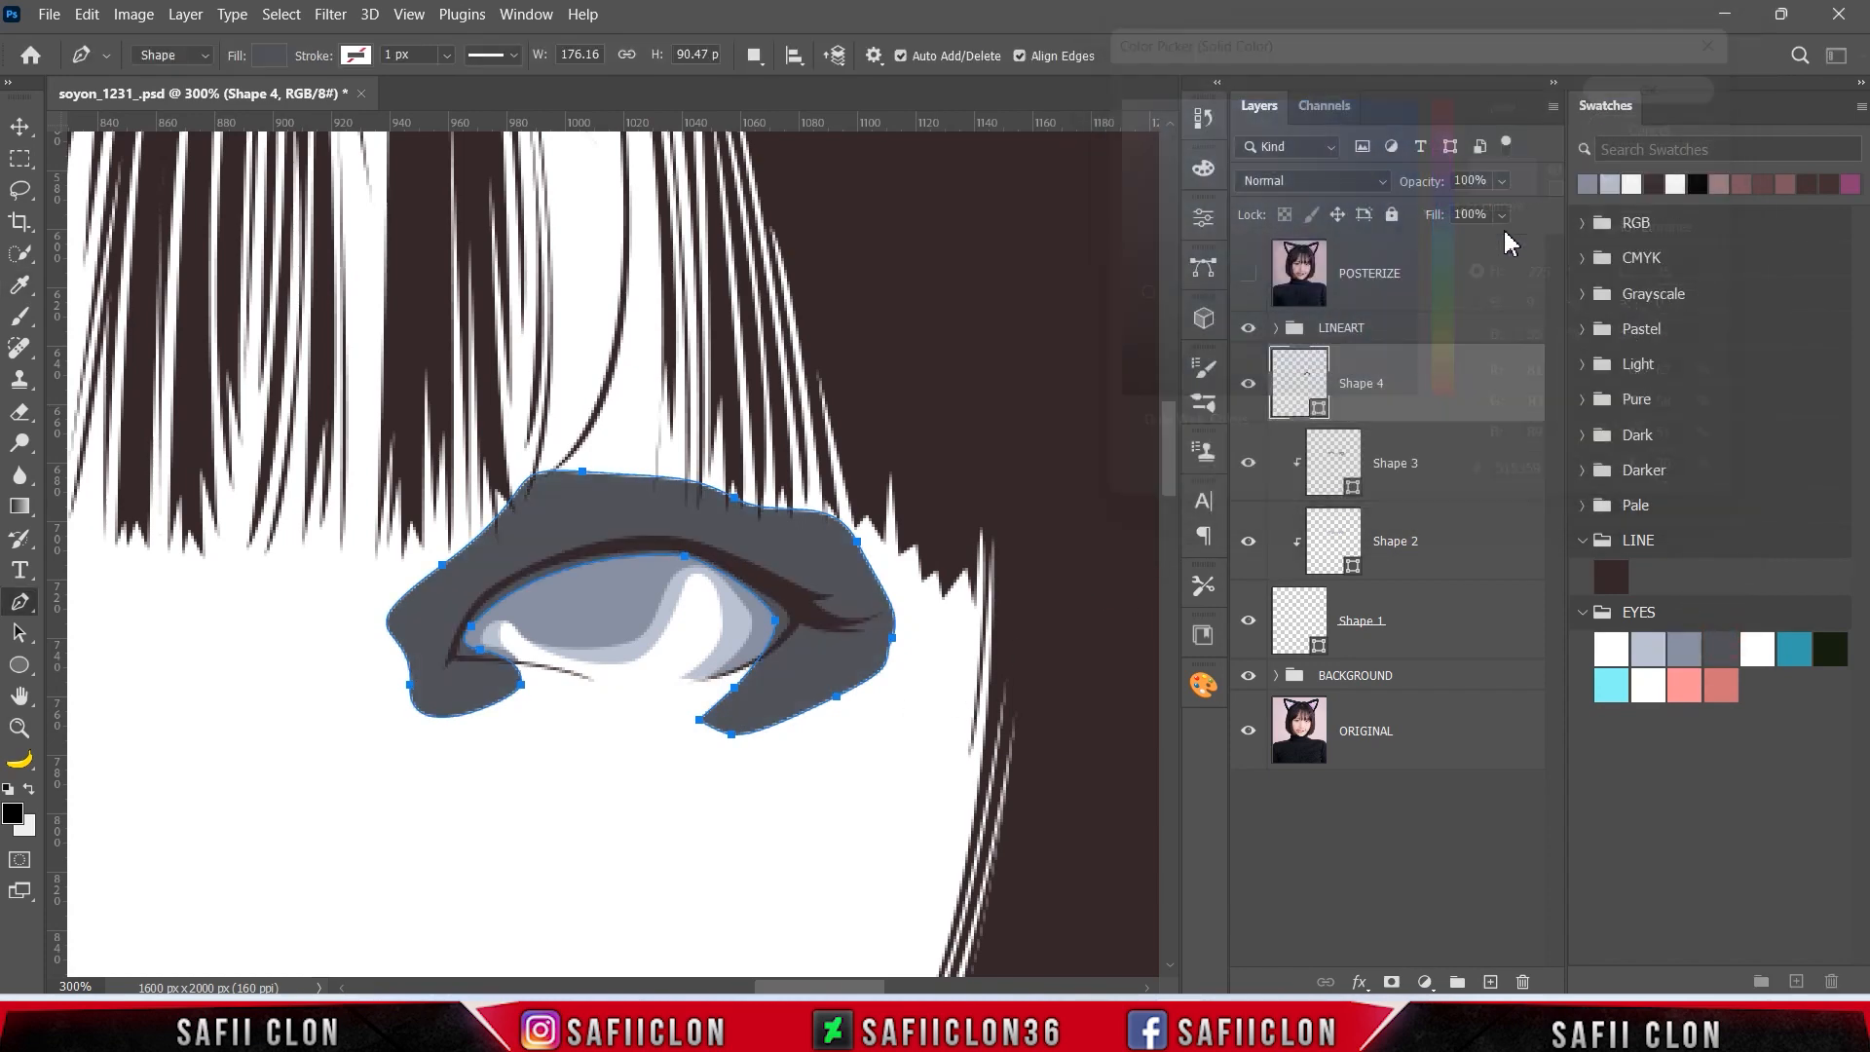
pyautogui.rightClick(1418, 380)
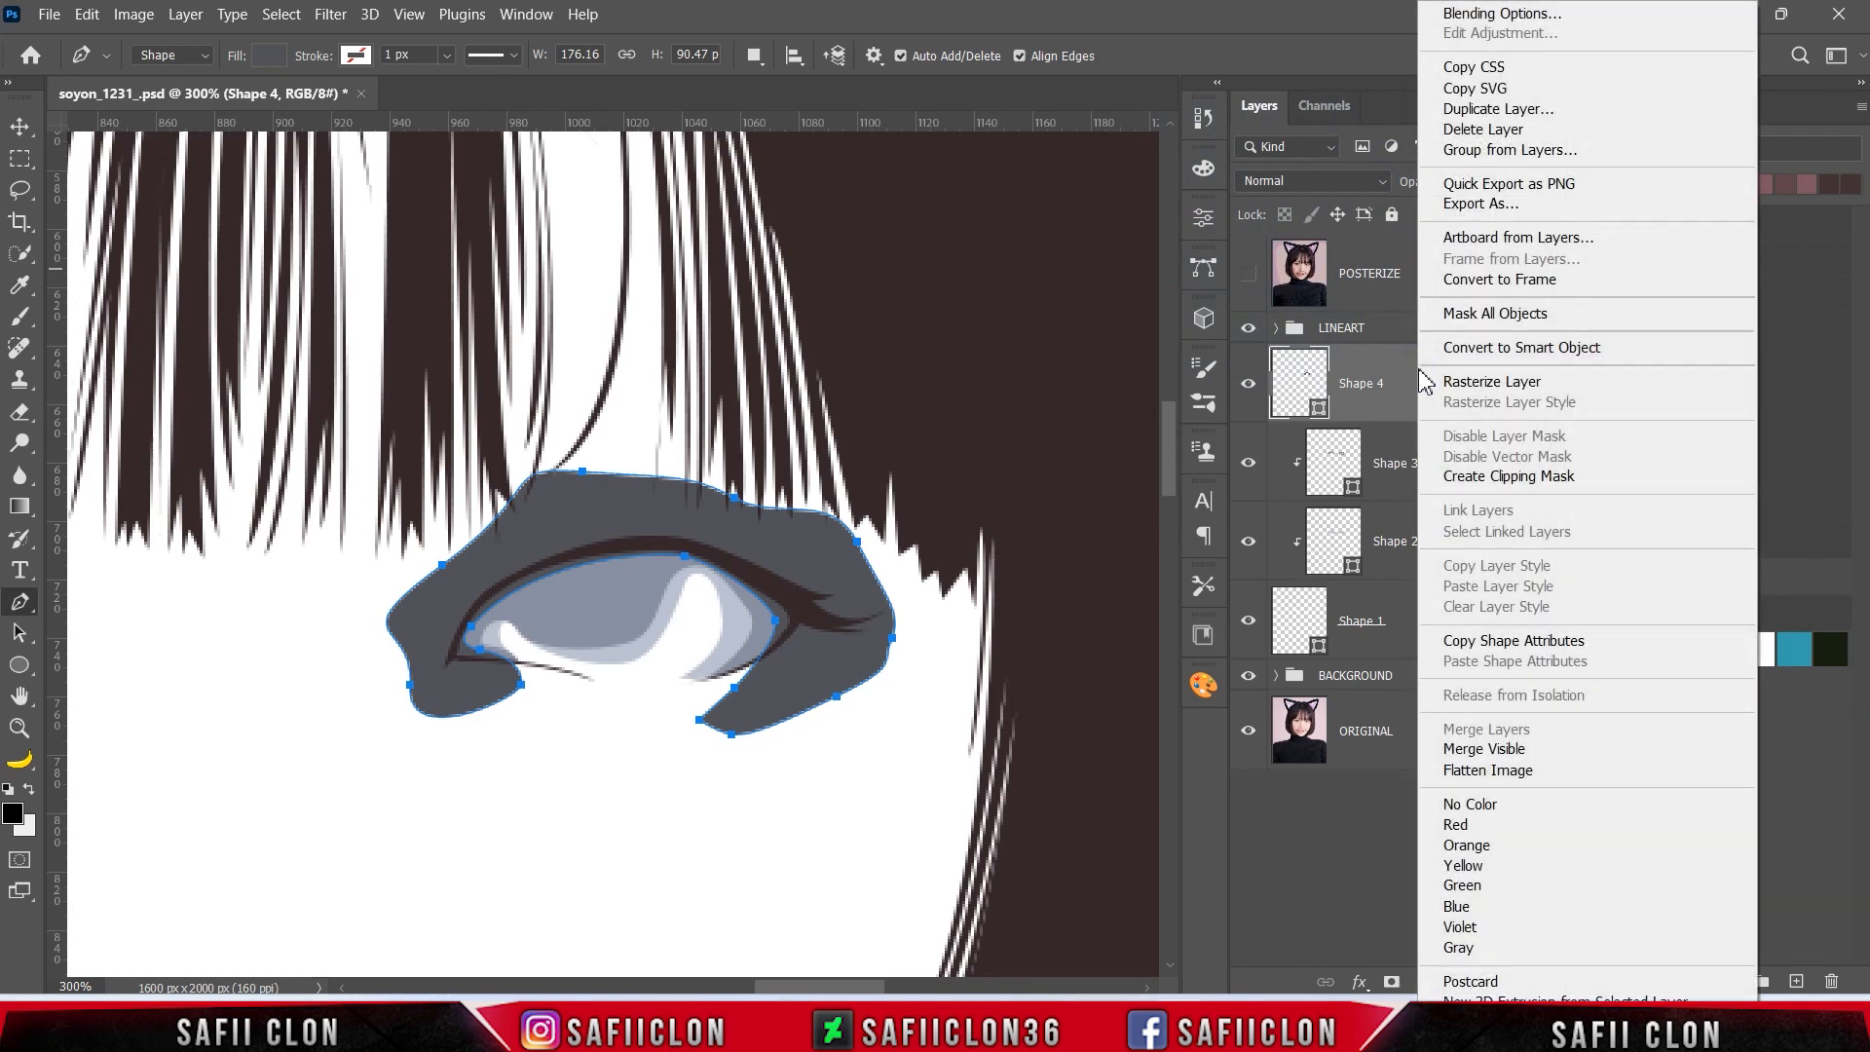
pyautogui.click(1481, 478)
# - With Combine Shapes, trace the inner edge of the left-hand eye's lid shadow just inside the lash line, from lower inner corner to outer corner
pyautogui.click(755, 55)
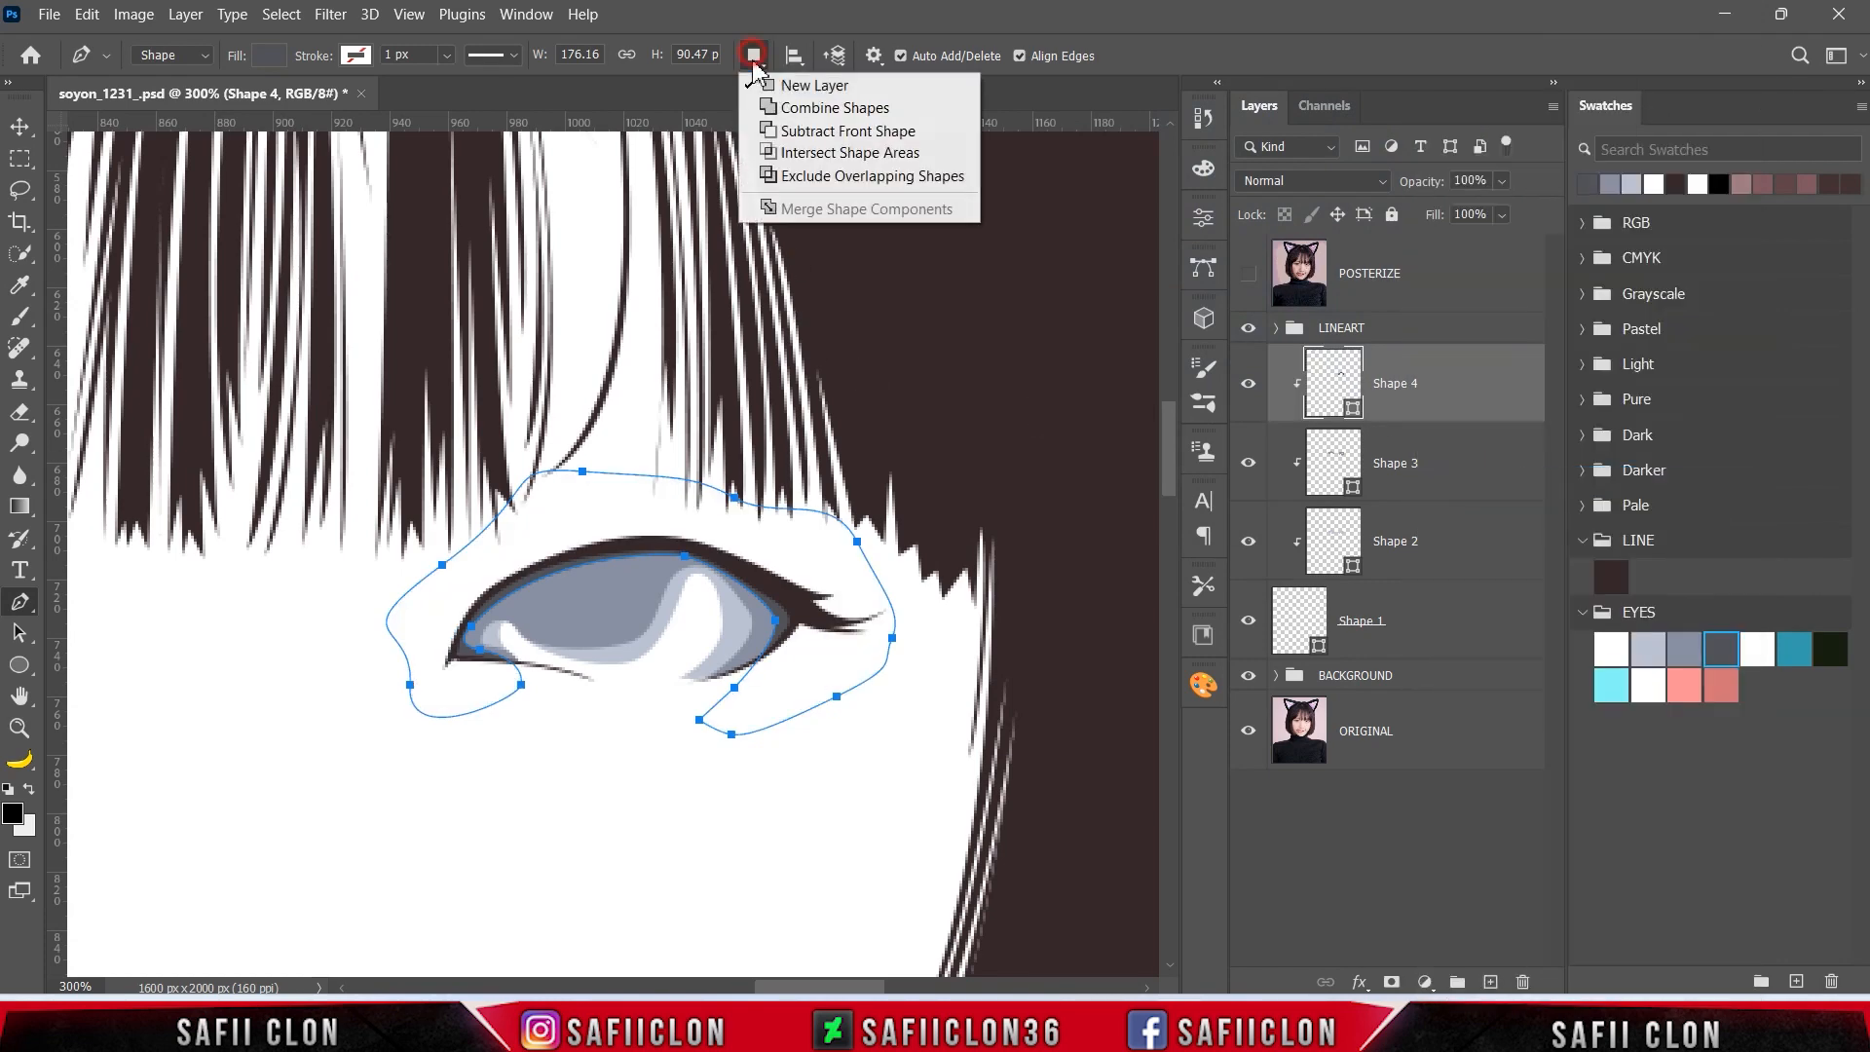
pyautogui.click(791, 110)
pyautogui.moveTo(848, 987); pyautogui.dragTo(740, 962)
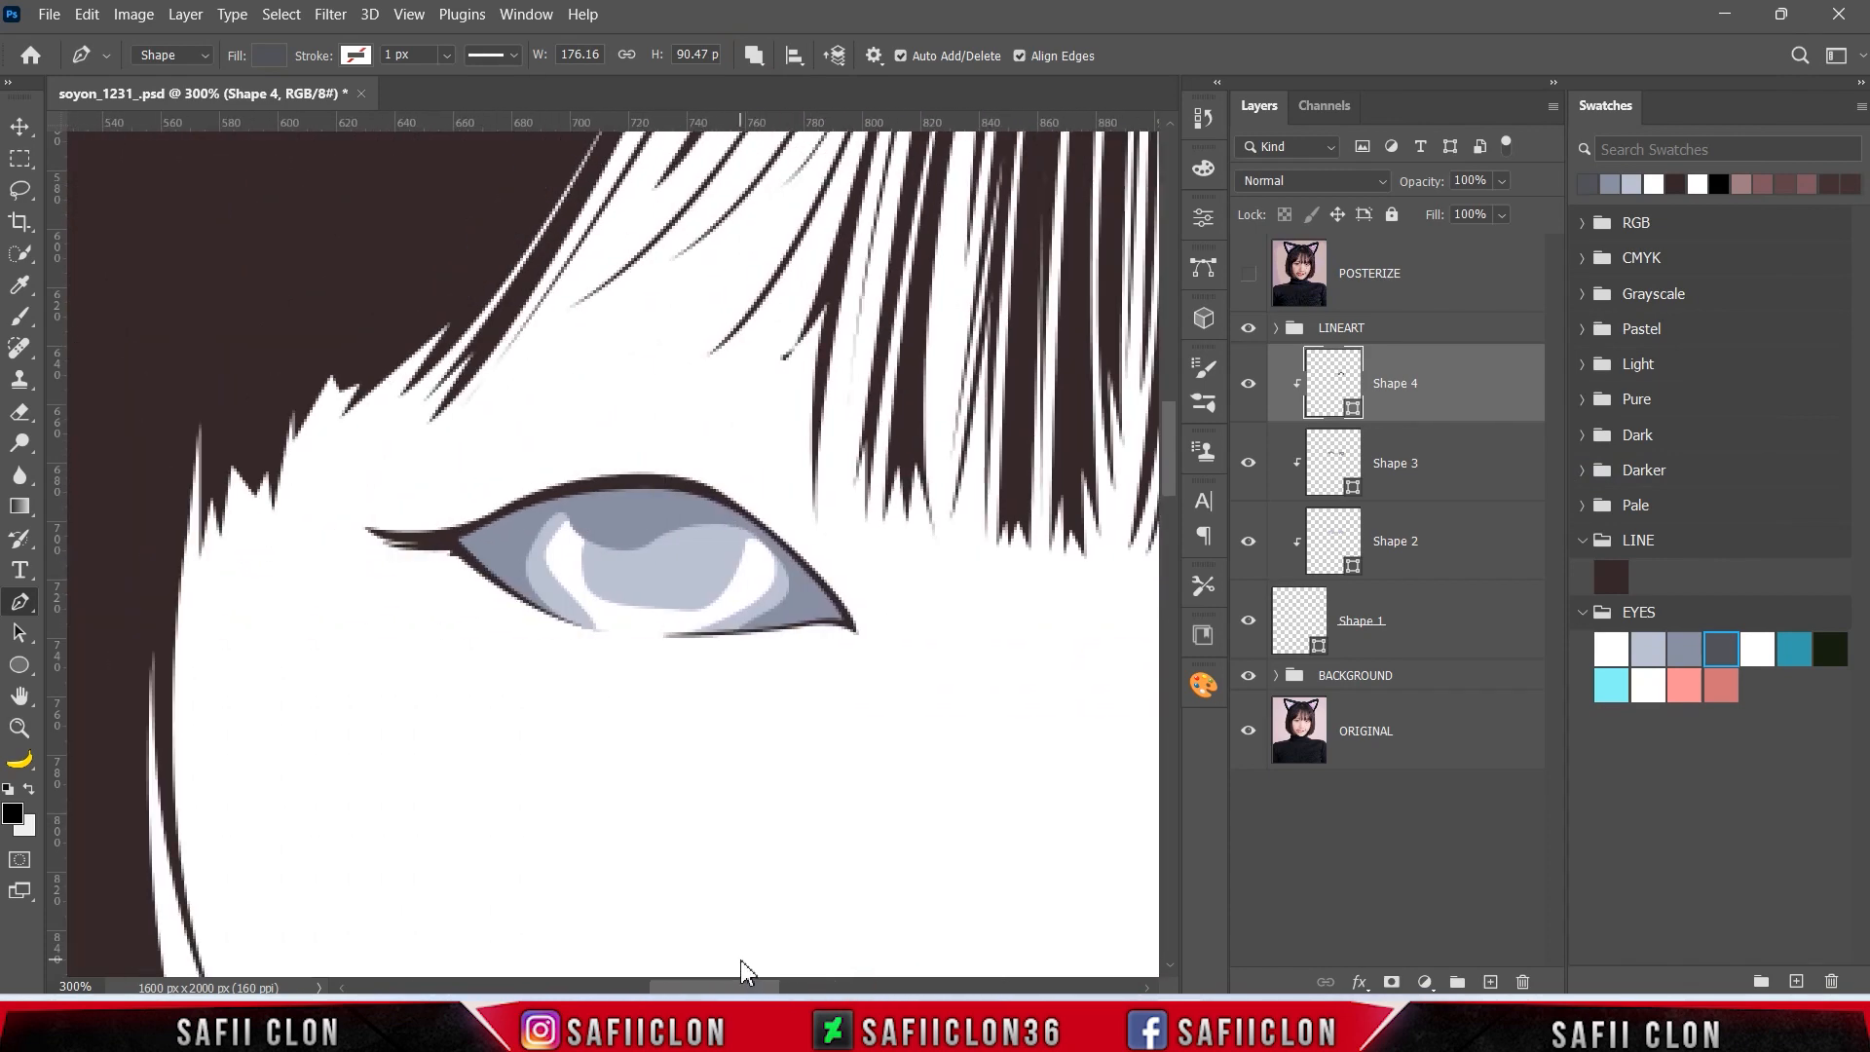
pyautogui.click(1249, 275)
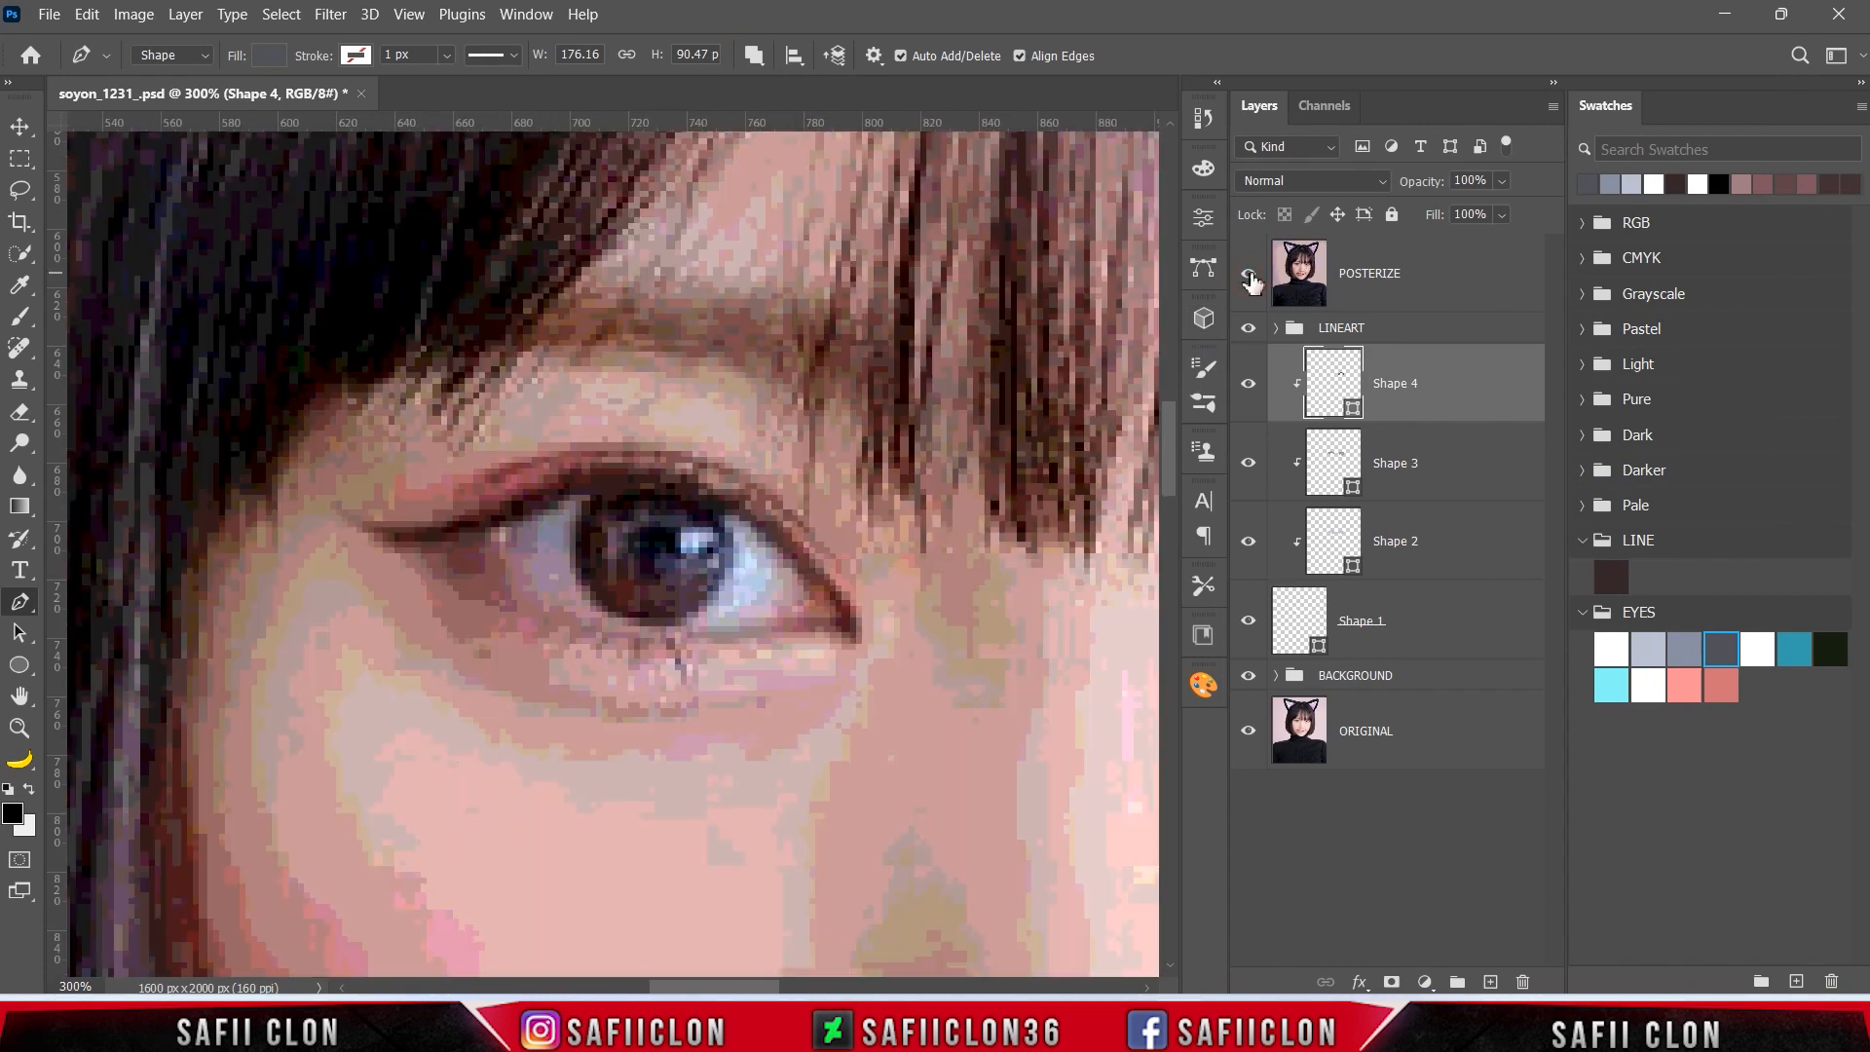
pyautogui.click(741, 638)
pyautogui.click(1249, 273)
pyautogui.moveTo(815, 613); pyautogui.dragTo(828, 617)
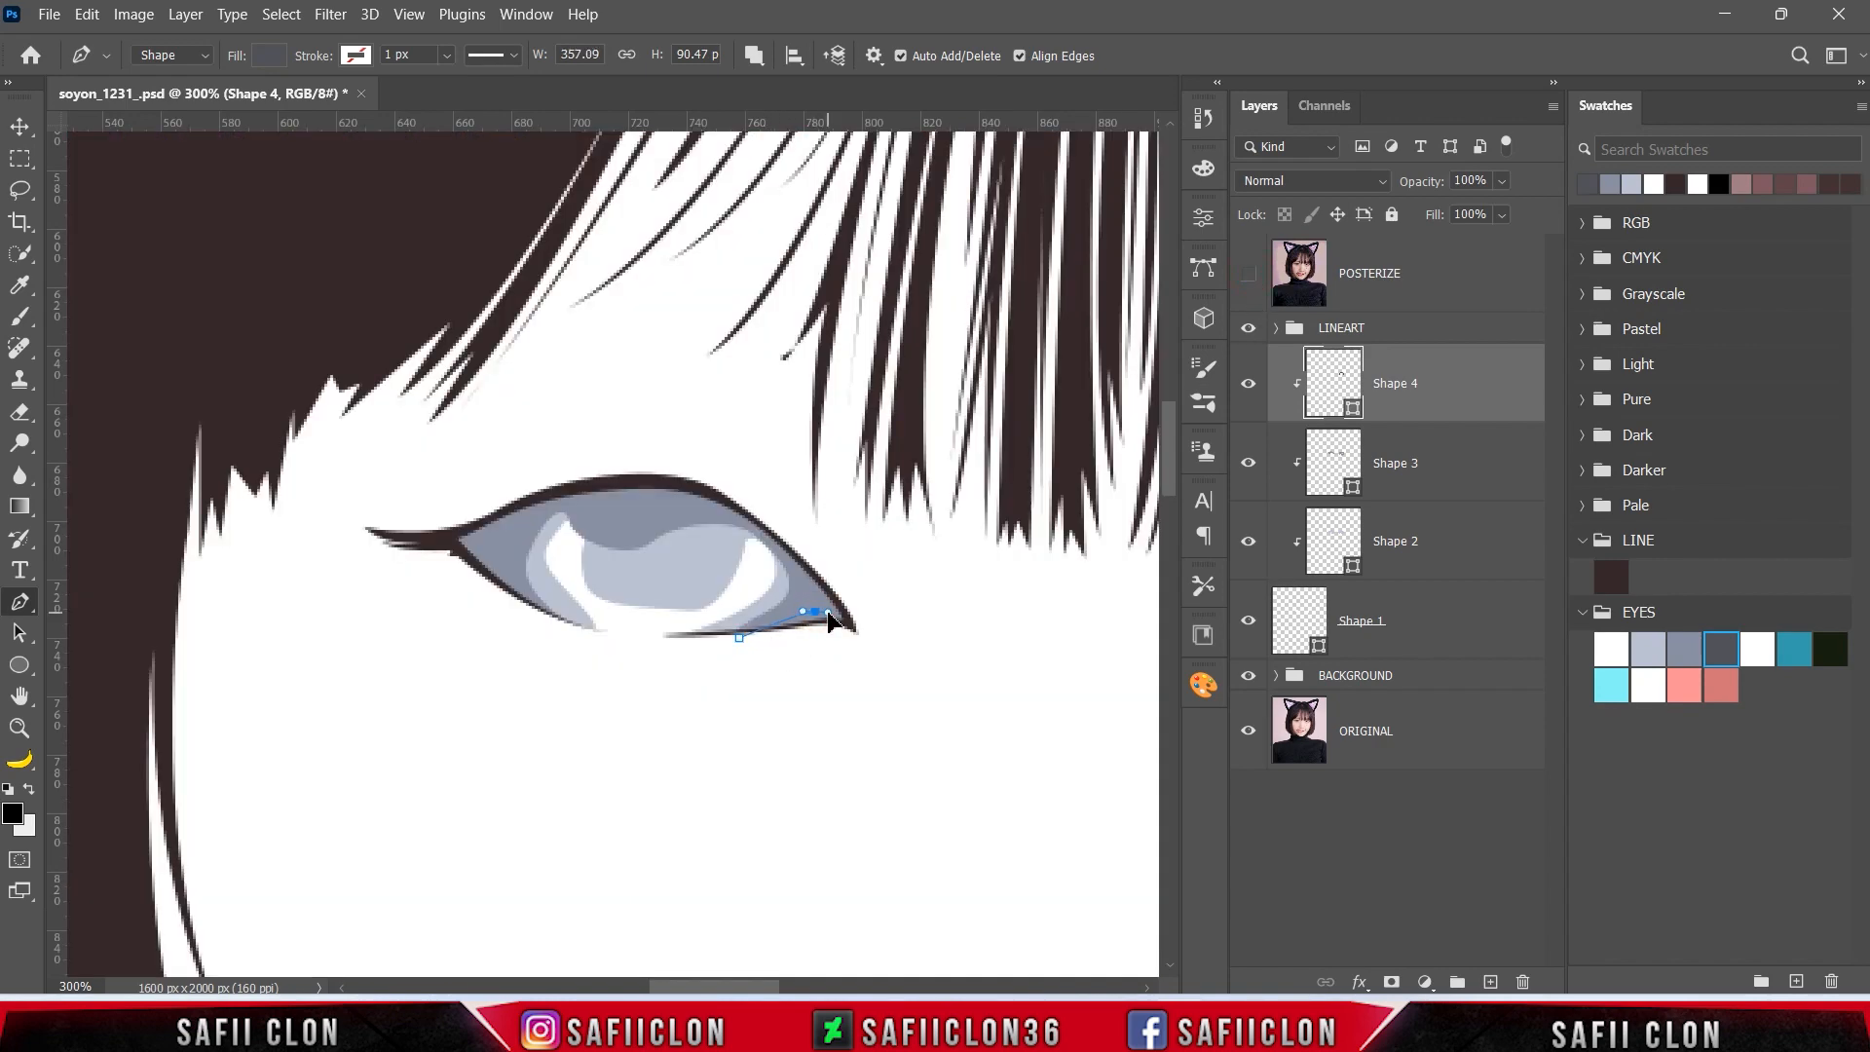
pyautogui.moveTo(777, 550); pyautogui.dragTo(748, 522)
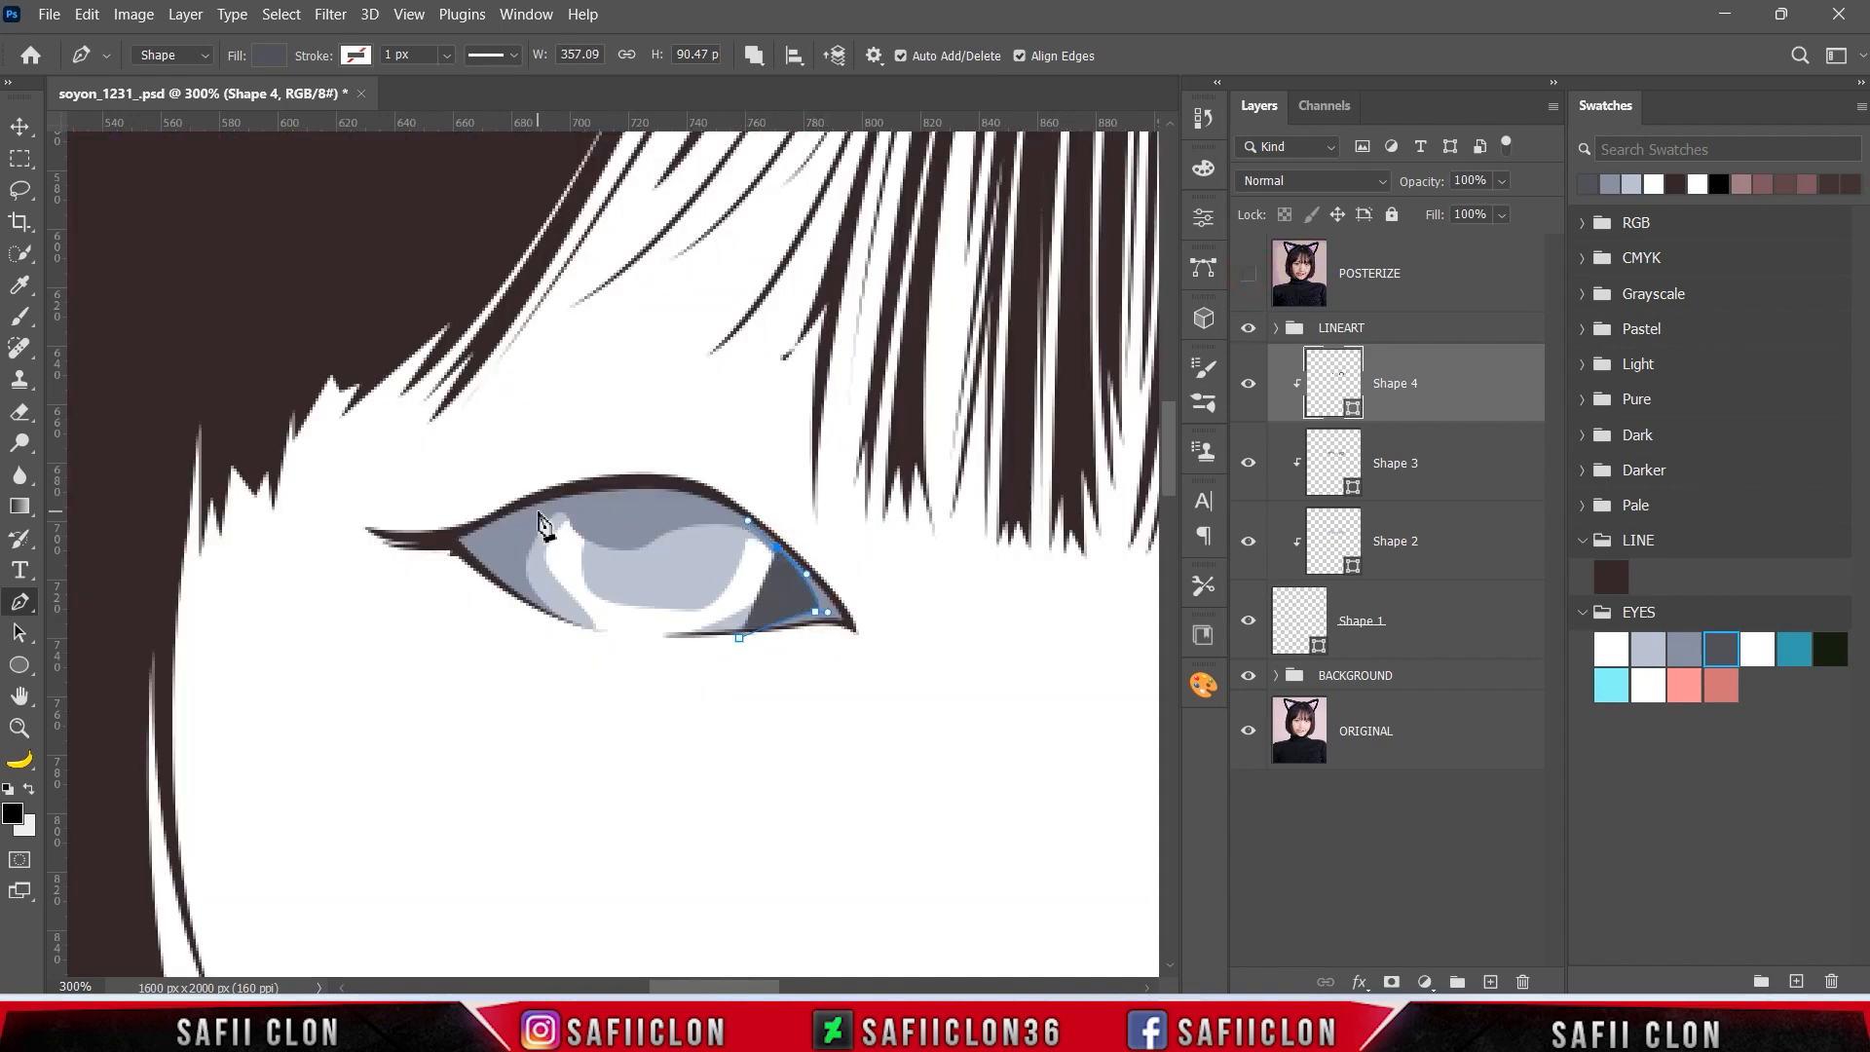
pyautogui.click(538, 512)
pyautogui.moveTo(484, 549); pyautogui.dragTo(571, 630)
# - Carry the left-hand lid shadow's outline loosely around the outside of the eye and close it at its starting point
pyautogui.moveTo(441, 621); pyautogui.dragTo(351, 530)
pyautogui.moveTo(395, 460); pyautogui.dragTo(453, 420)
pyautogui.moveTo(561, 375); pyautogui.dragTo(673, 392)
pyautogui.moveTo(783, 431); pyautogui.dragTo(816, 468)
pyautogui.moveTo(912, 571); pyautogui.dragTo(933, 598)
pyautogui.moveTo(924, 644); pyautogui.dragTo(768, 684)
pyautogui.click(740, 641)
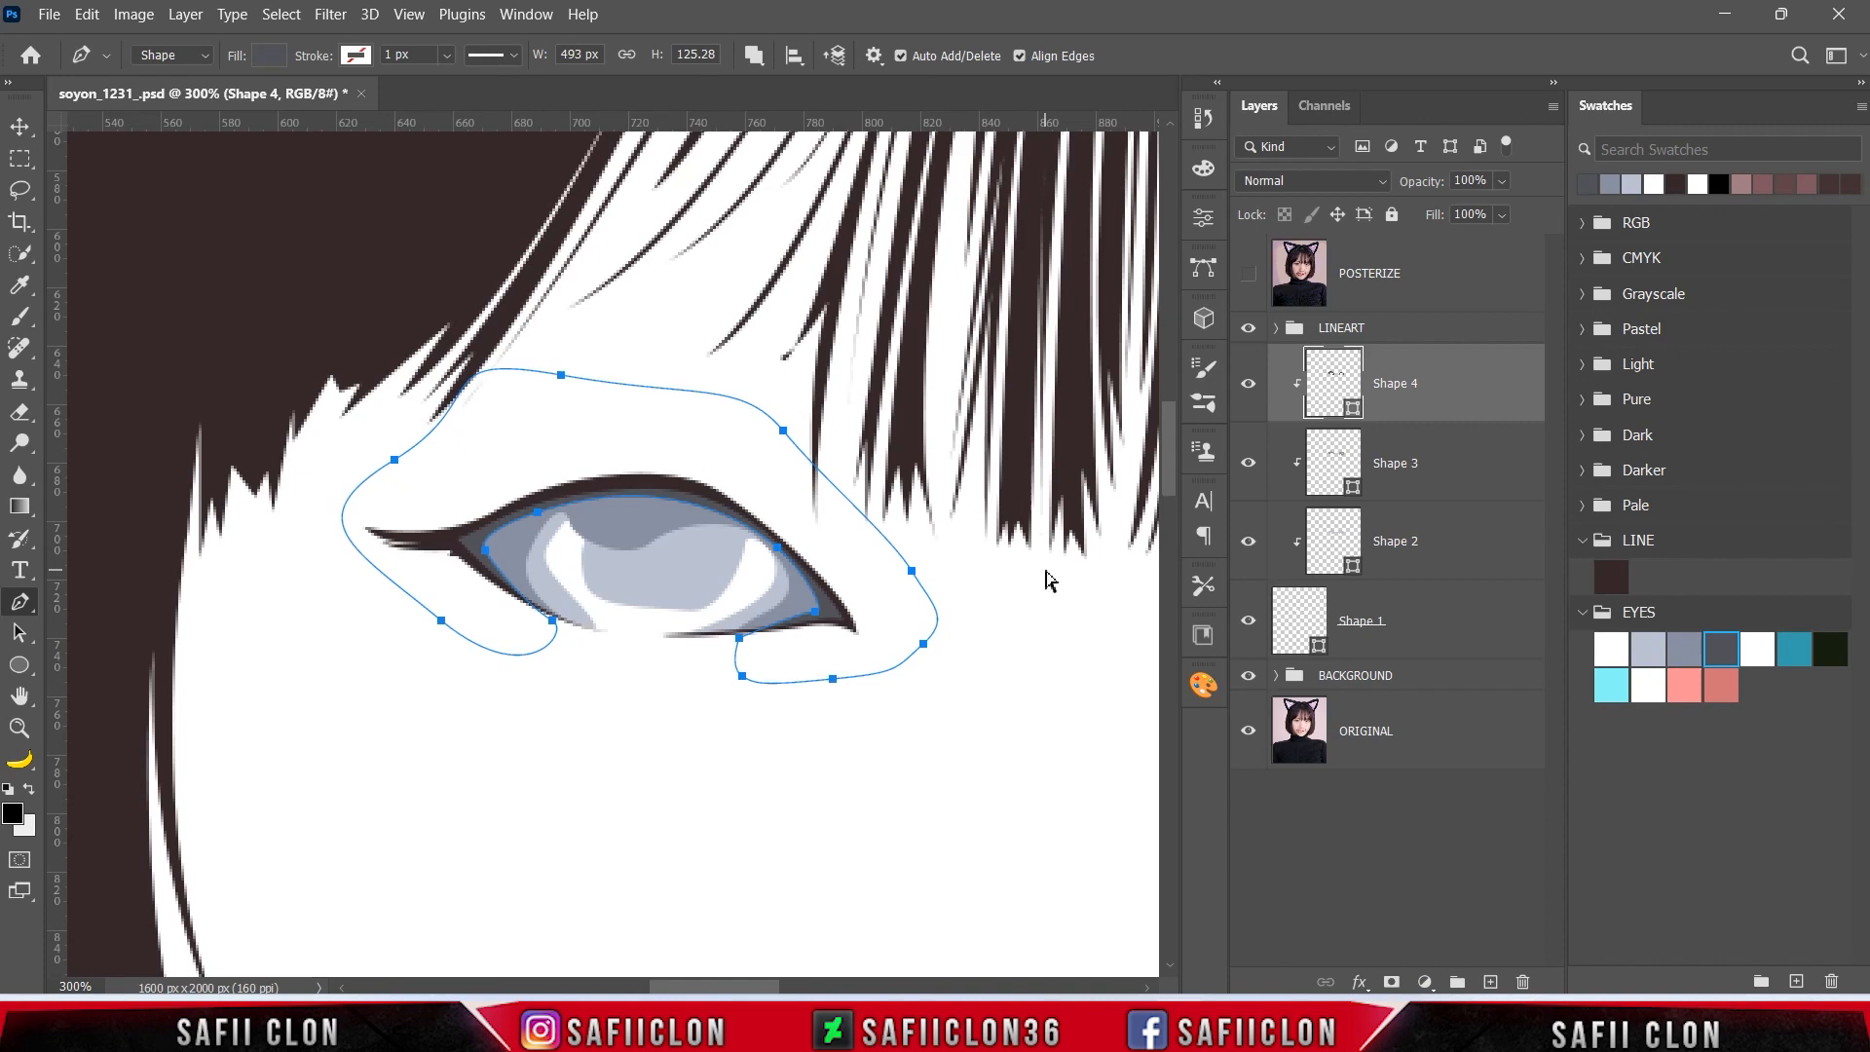
# - Examine the shading of both eyes against the whole portrait and up close
pyautogui.hotkey('ctrl', '-')
pyautogui.hotkey('ctrl', '-')
pyautogui.hotkey('ctrl', '-')
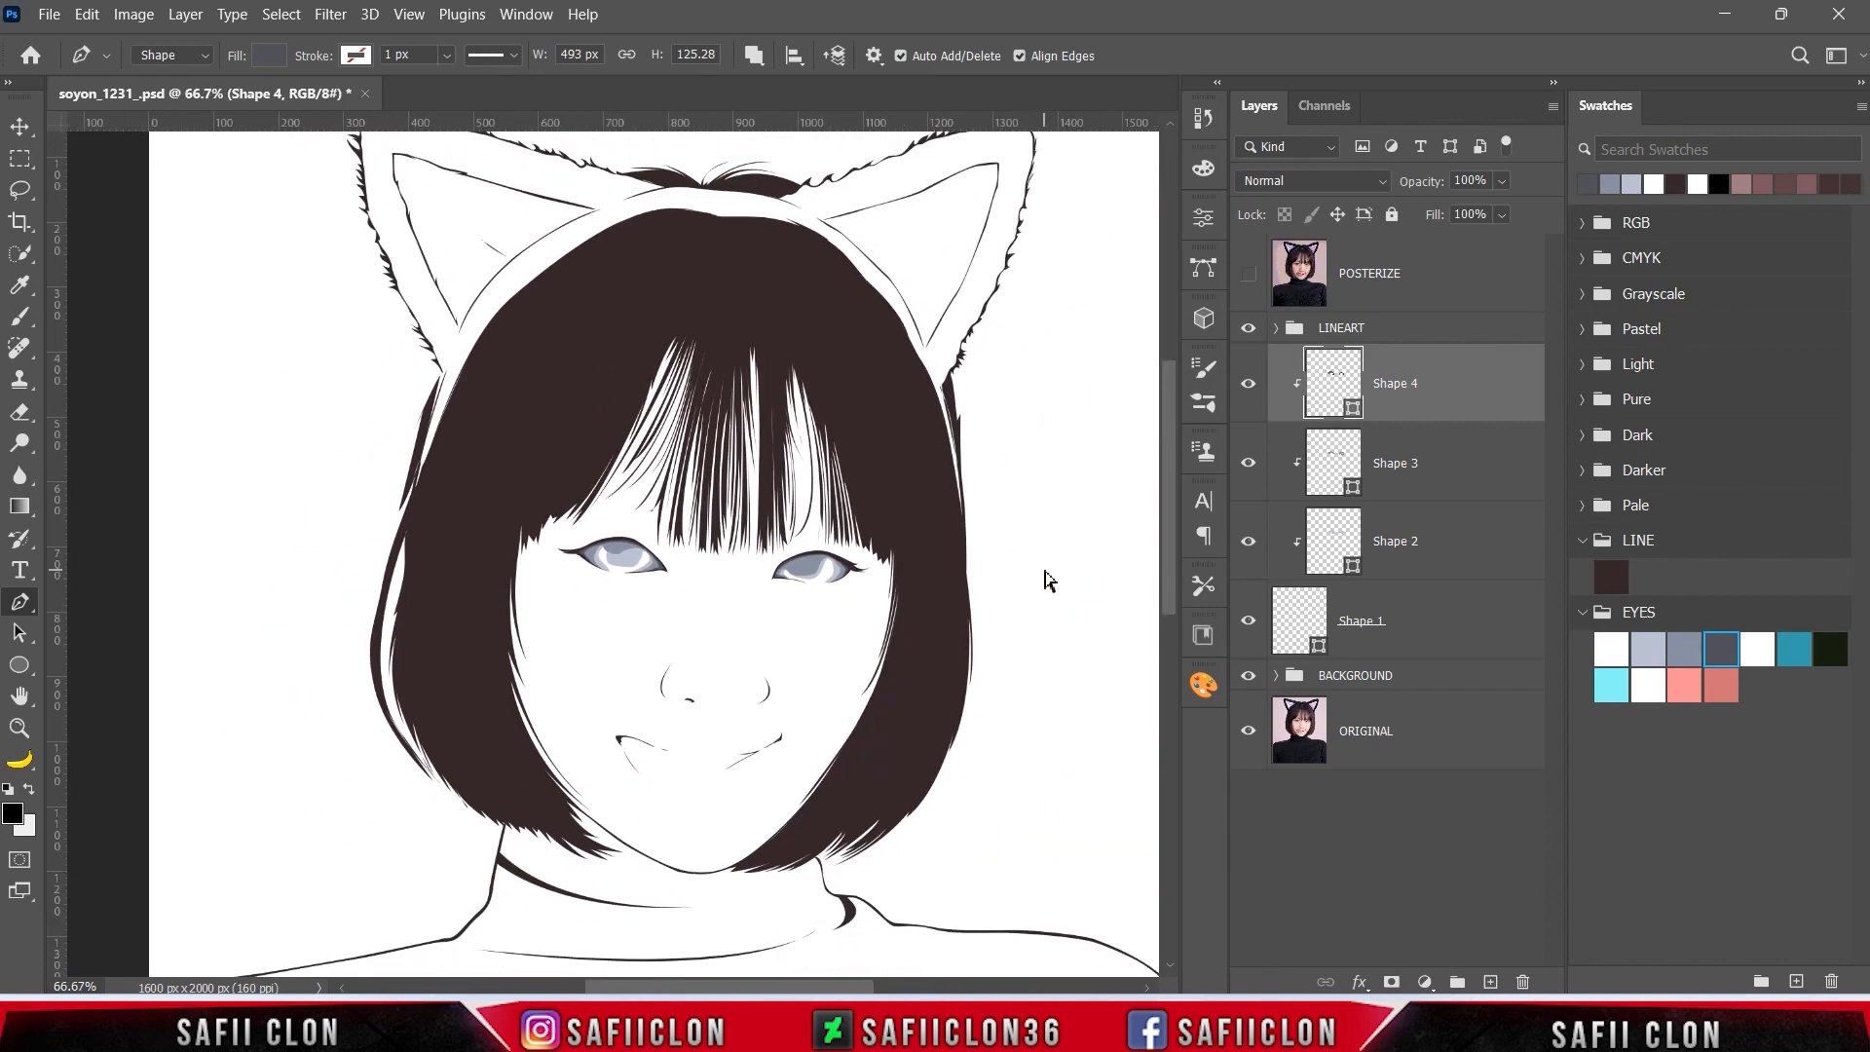
pyautogui.hotkey('ctrl', '-')
pyautogui.hotkey('ctrl', '+')
pyautogui.hotkey('ctrl', '+')
pyautogui.hotkey('ctrl', '+')
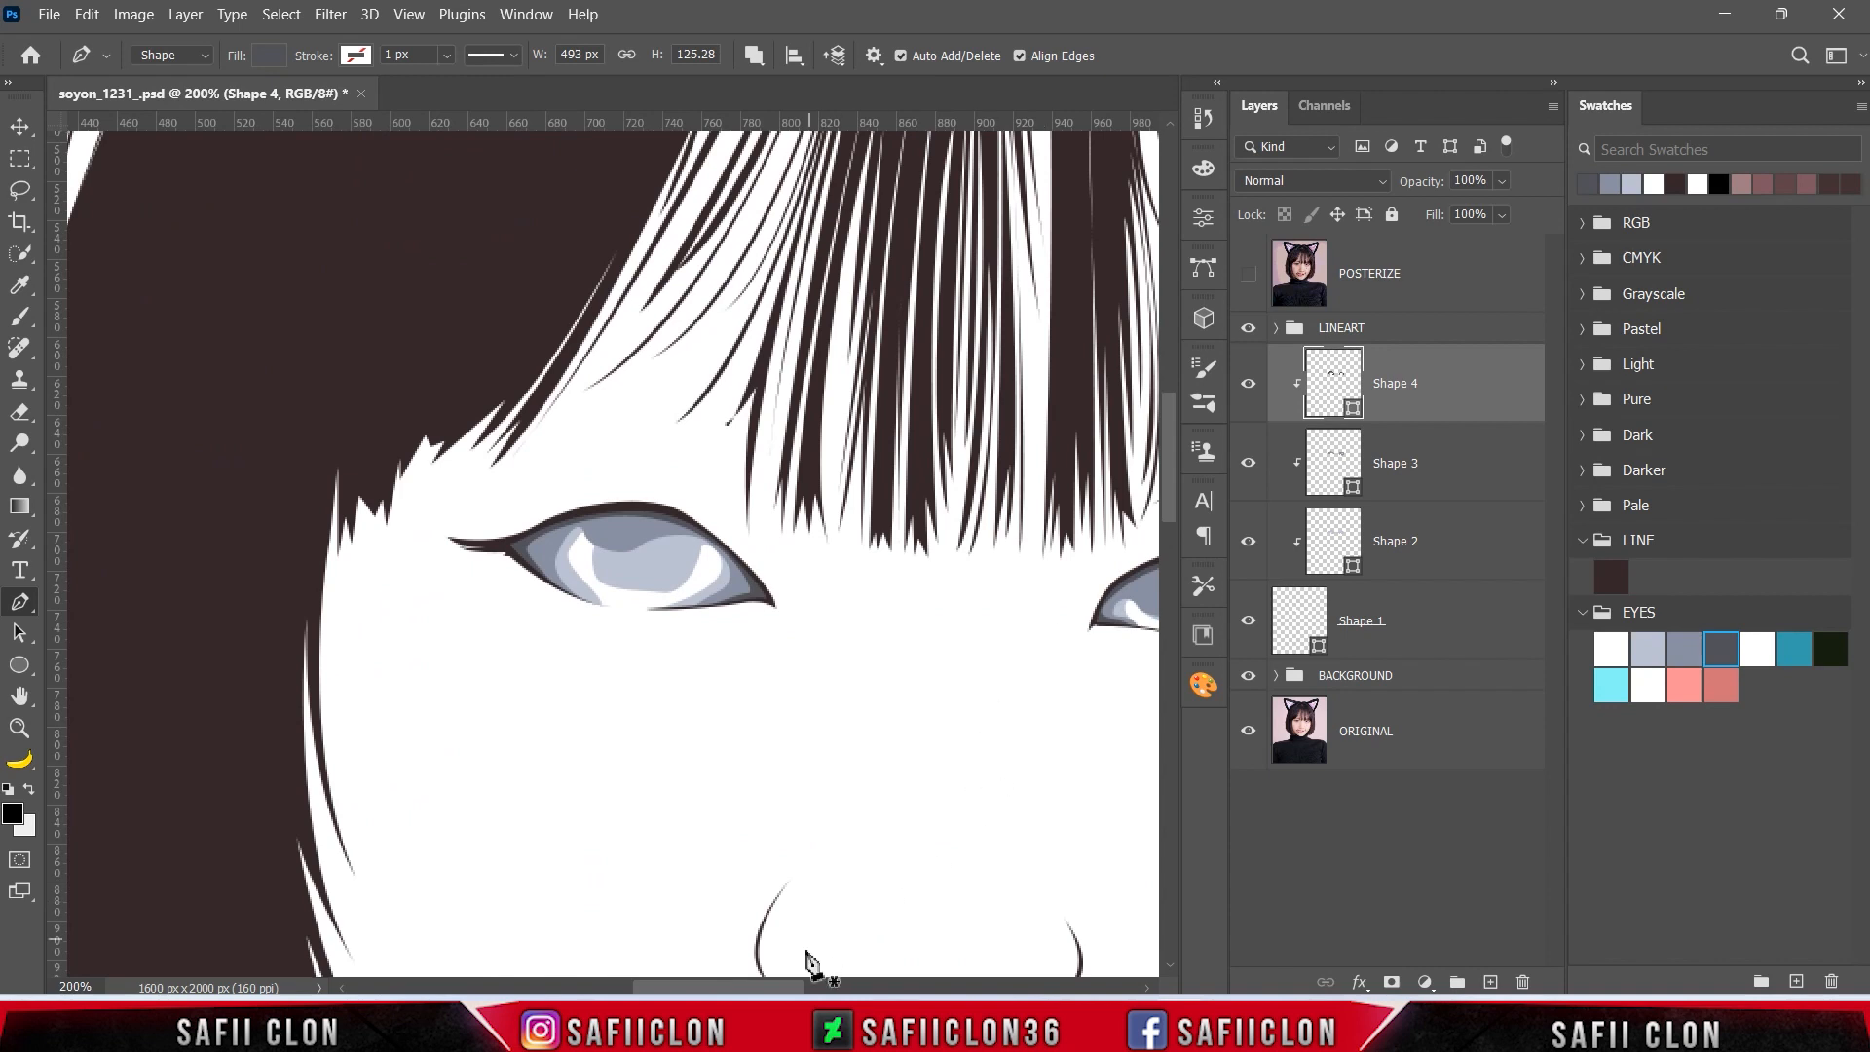
pyautogui.moveTo(786, 988); pyautogui.dragTo(833, 988)
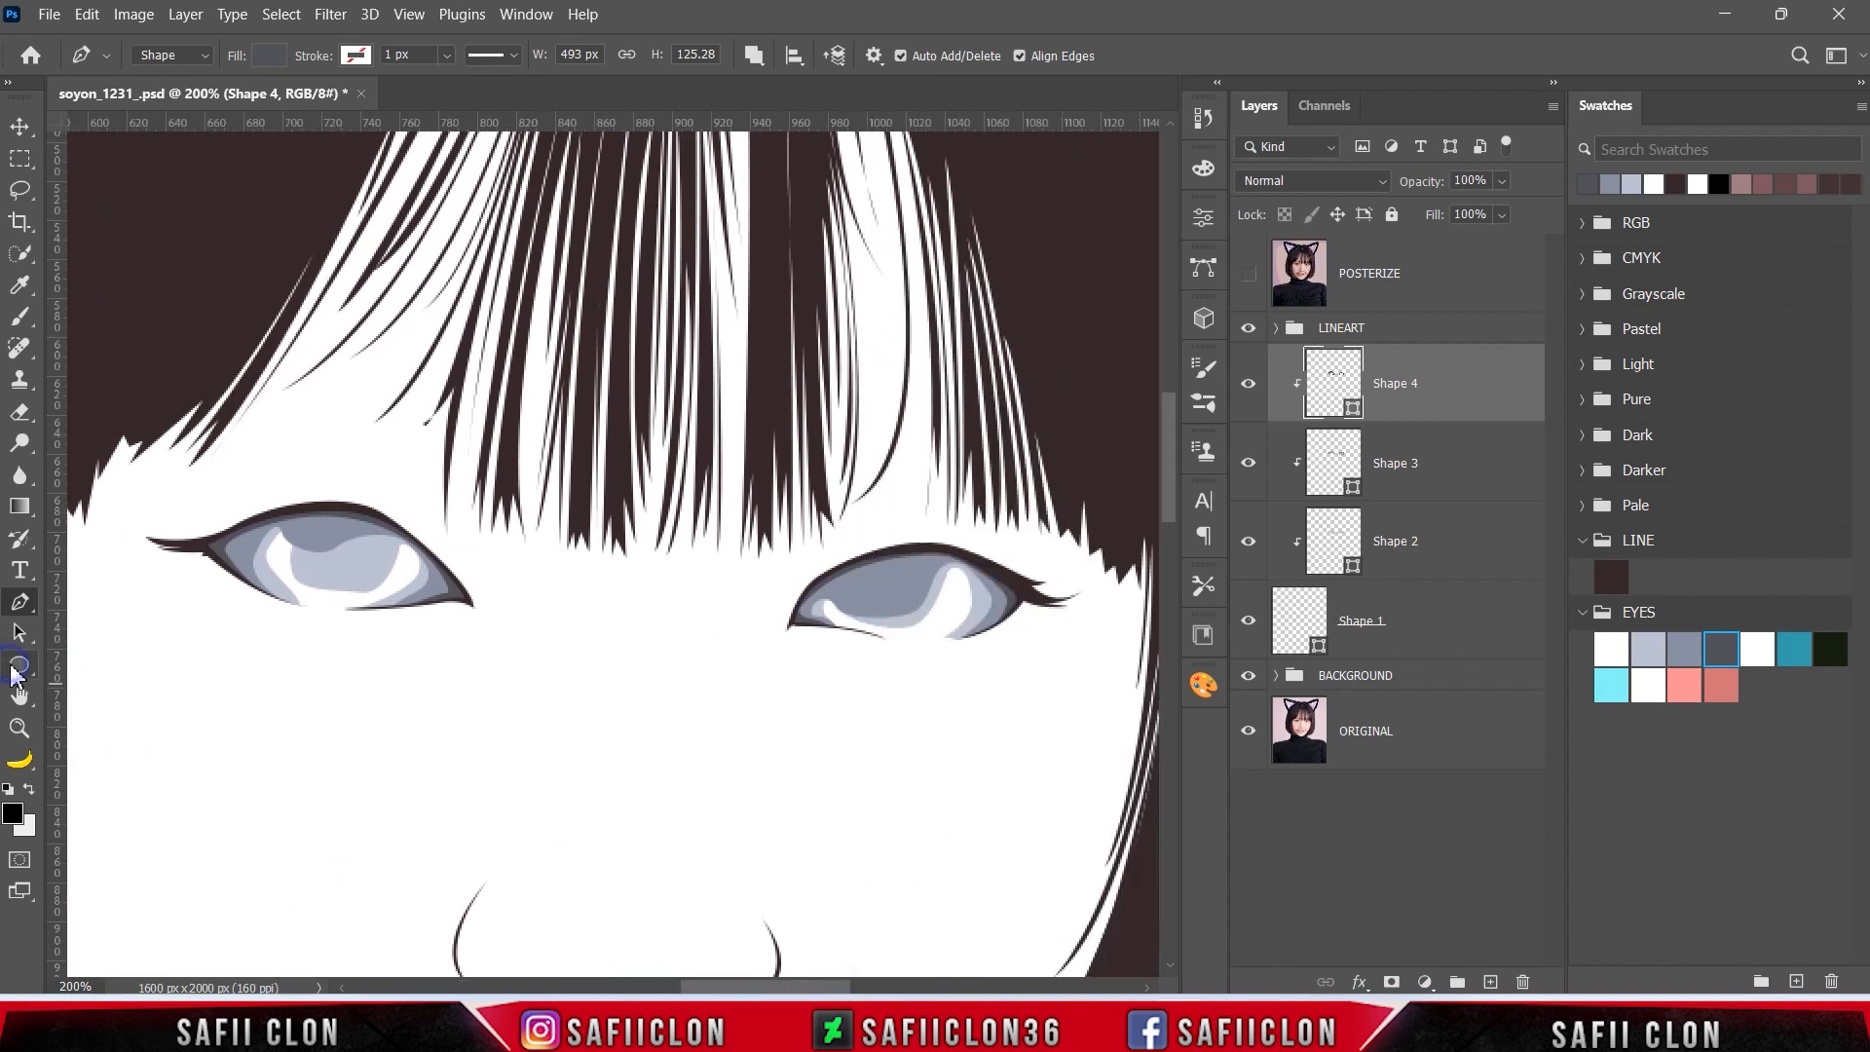
# - With the Ellipse tool set to New Layer, draw a 50 × 50 px circle over the right-hand iris in the POSTERIZE reference
pyautogui.rightClick(14, 671)
pyautogui.click(141, 689)
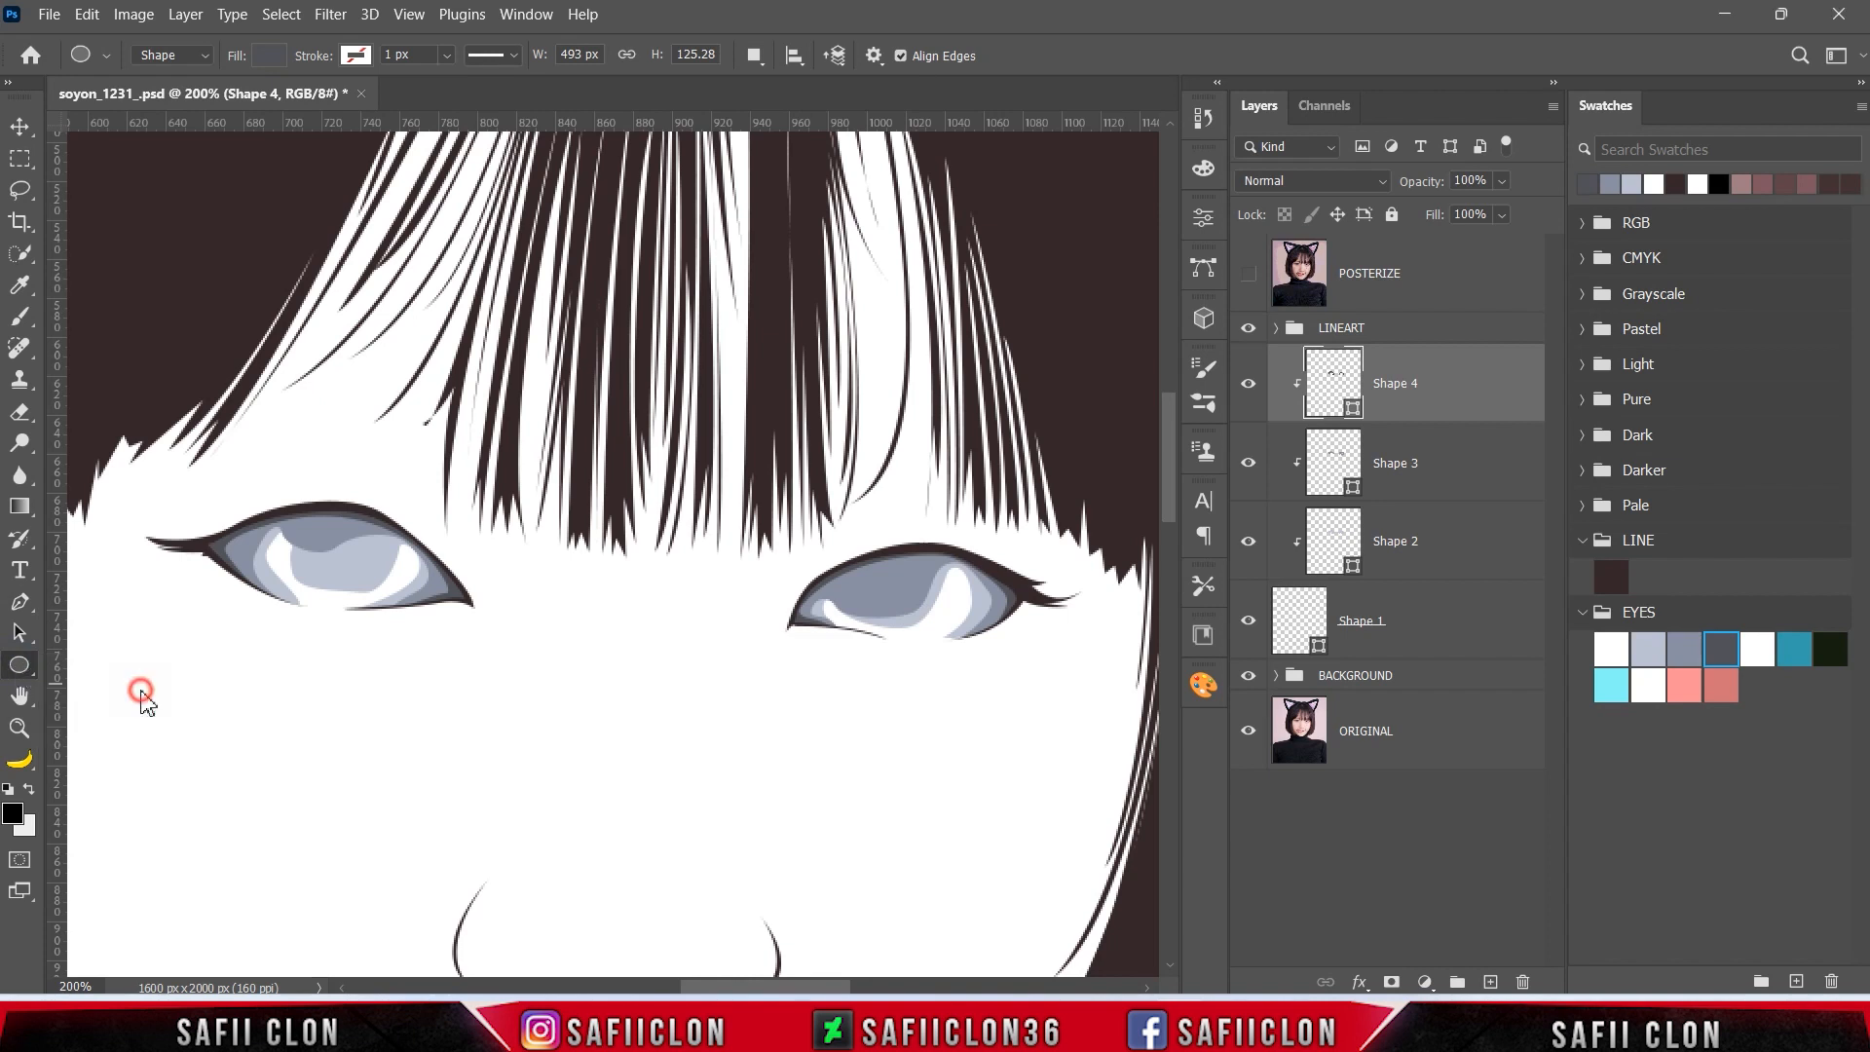
pyautogui.click(203, 55)
pyautogui.click(185, 76)
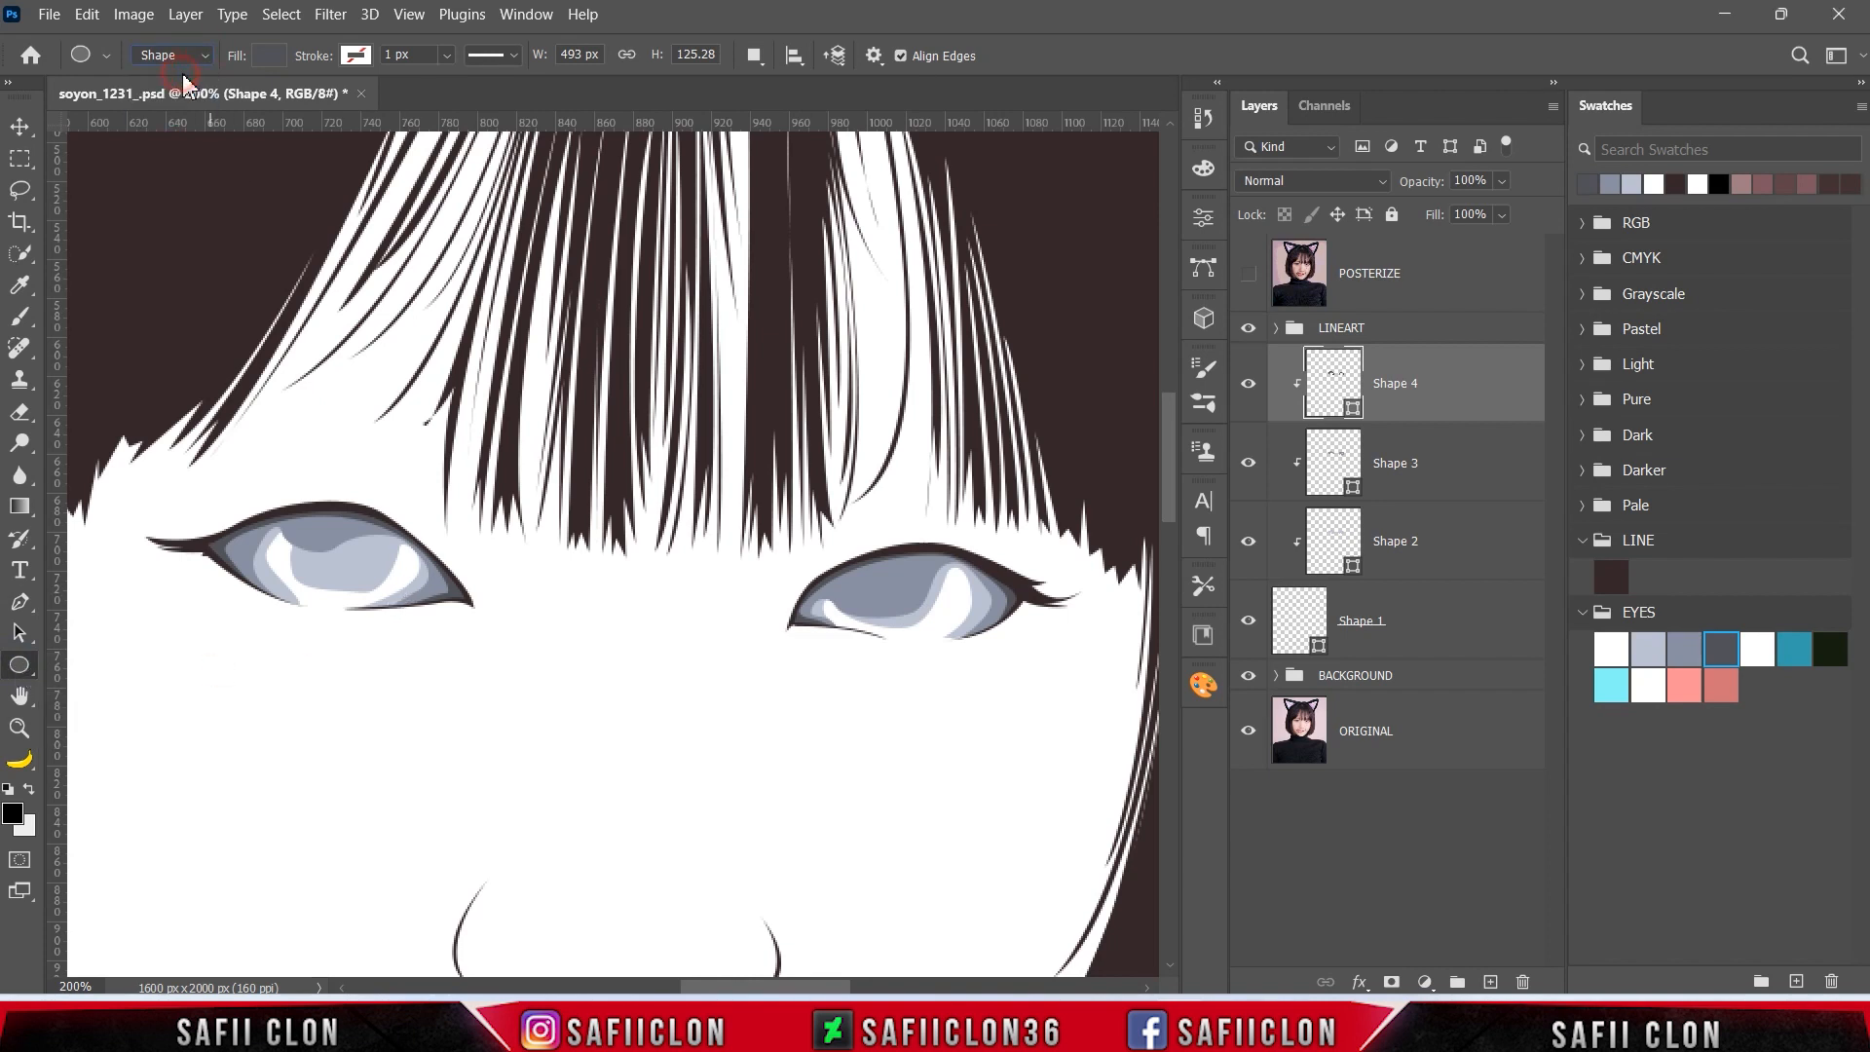
pyautogui.click(270, 56)
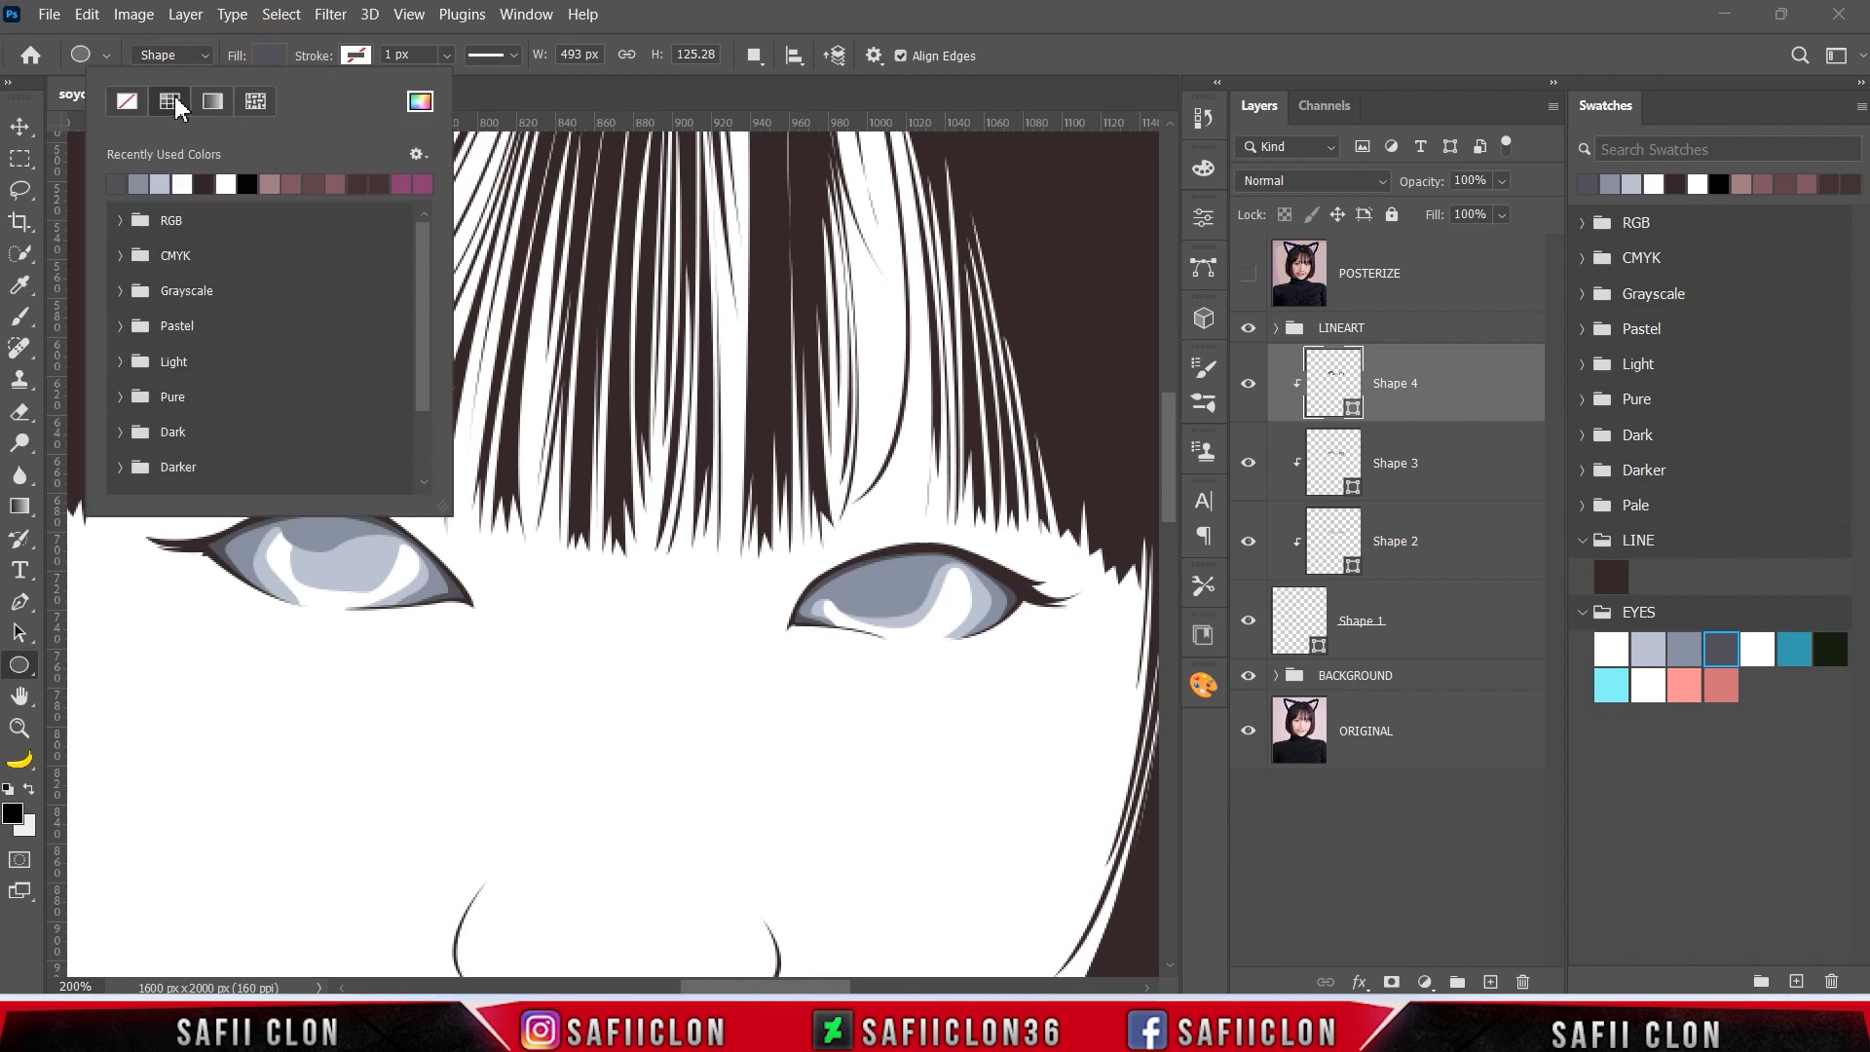
pyautogui.click(266, 56)
pyautogui.click(754, 55)
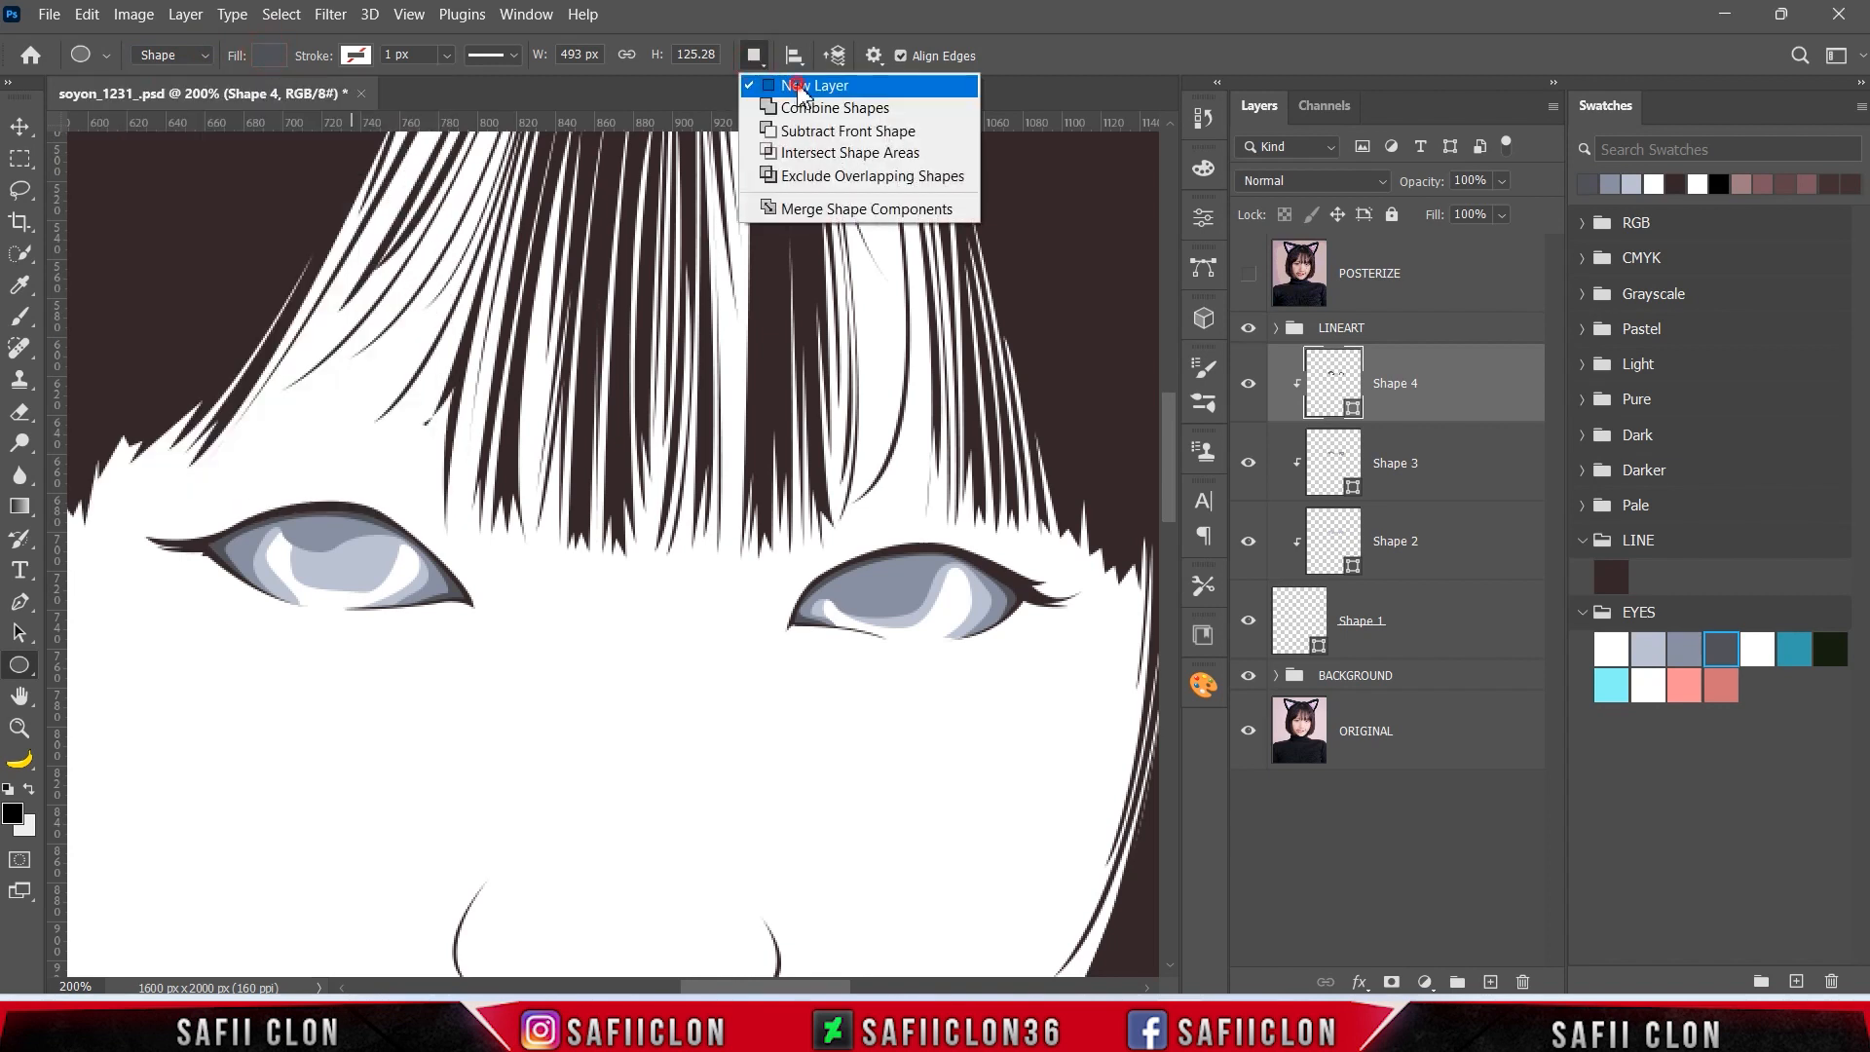
pyautogui.click(798, 79)
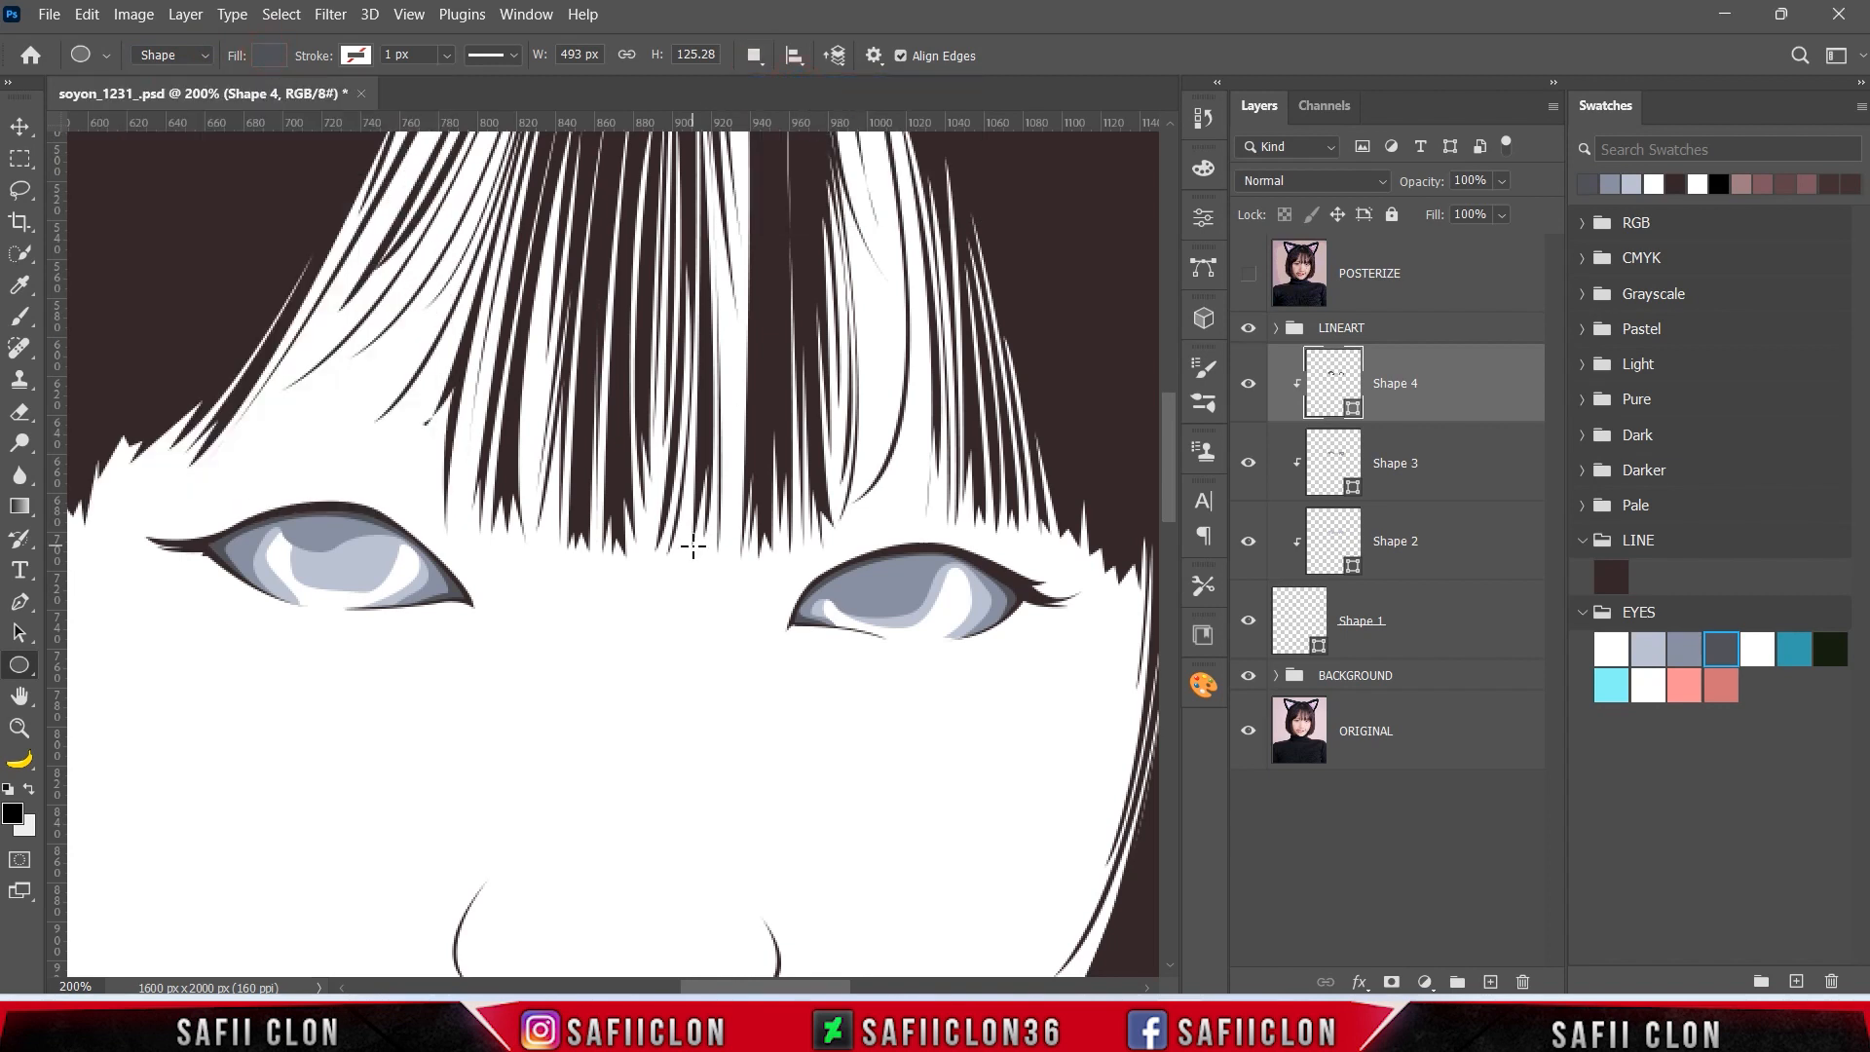
pyautogui.click(1248, 276)
pyautogui.moveTo(844, 568); pyautogui.dragTo(965, 609)
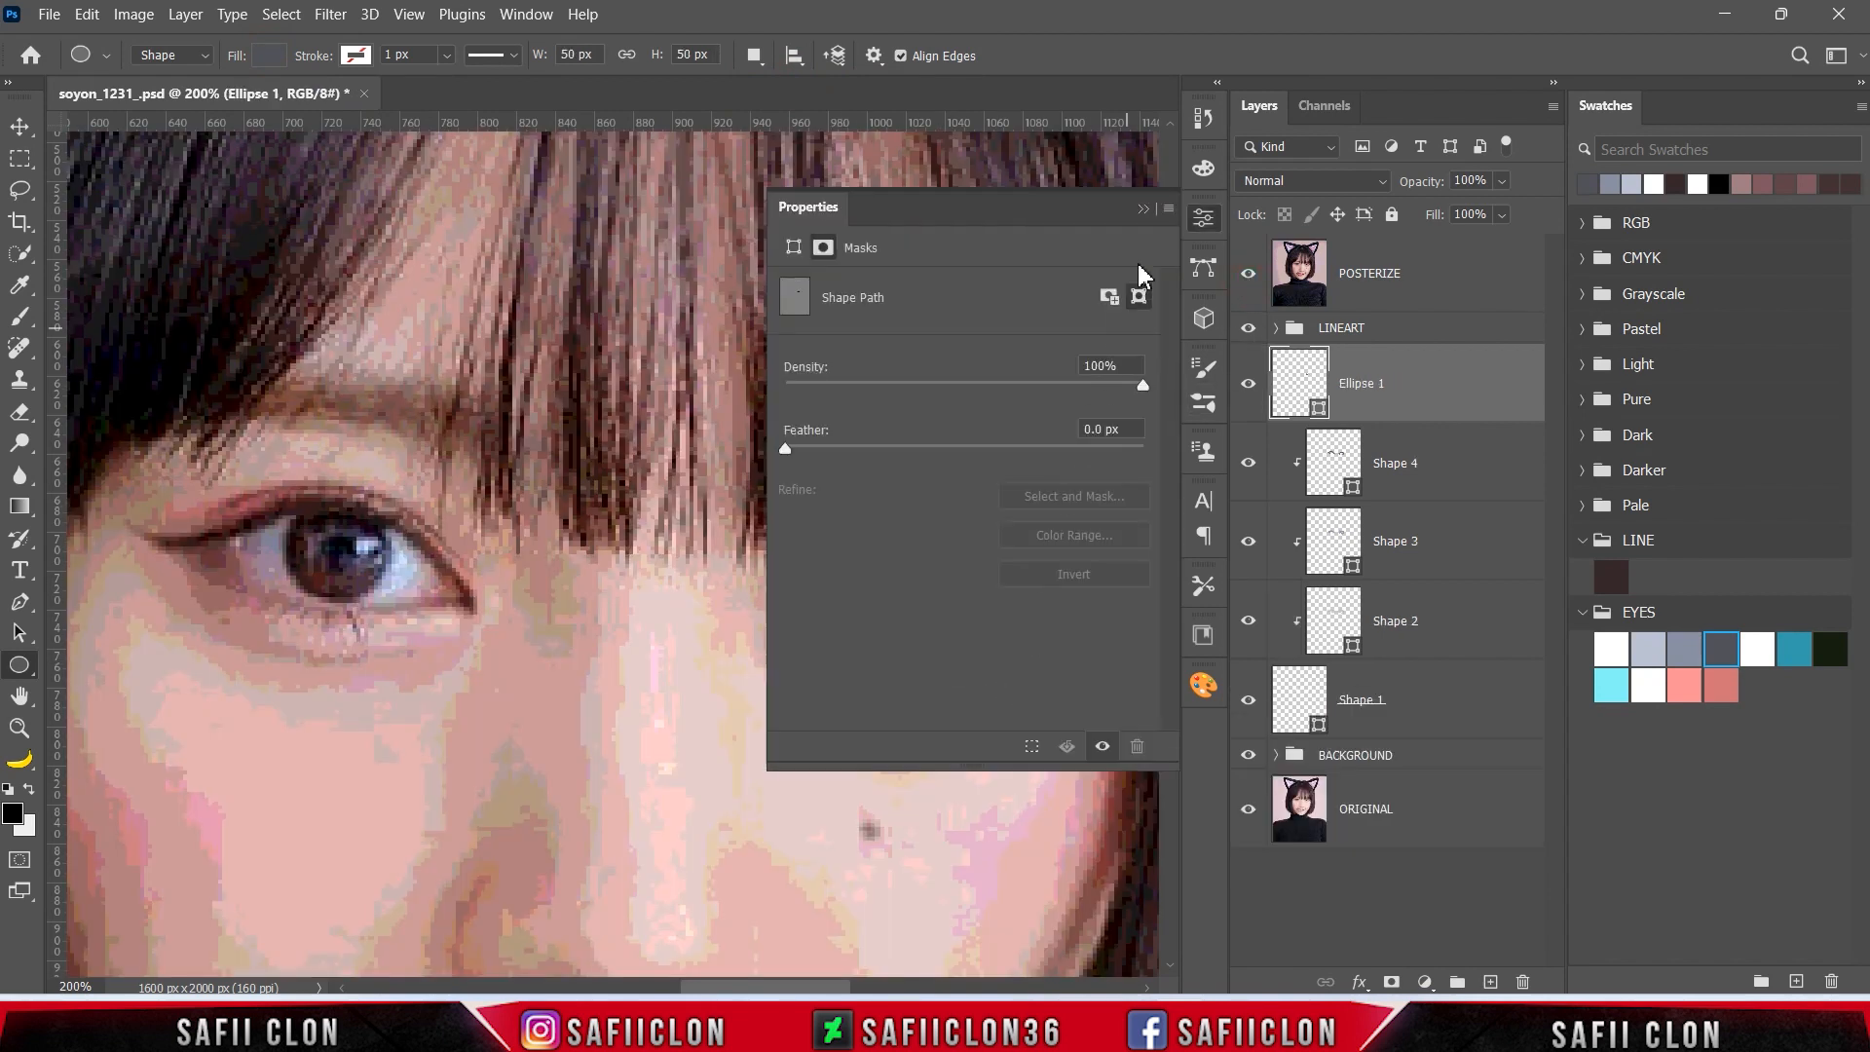
pyautogui.click(1146, 211)
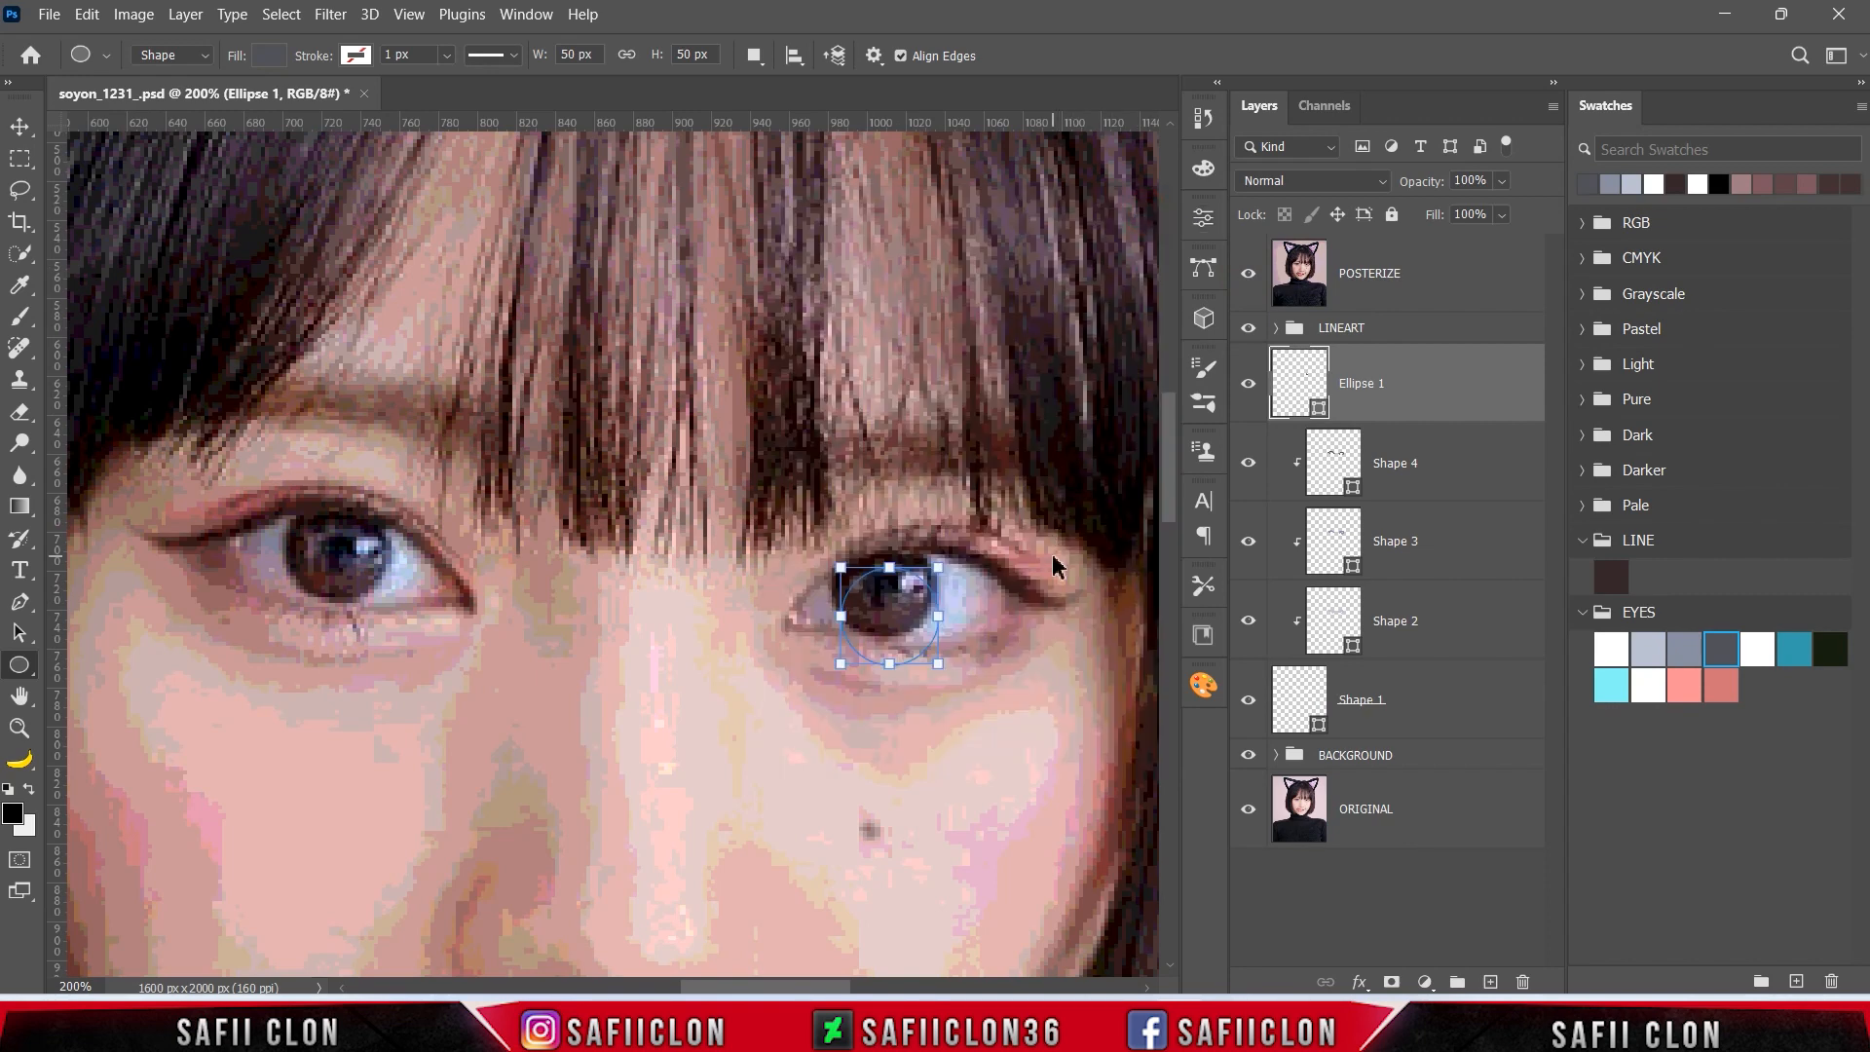
# - Move the circle onto the right-hand iris and scale it proportionally to about 55 × 55 px to match the photo
pyautogui.hotkey('ctrl', 't')
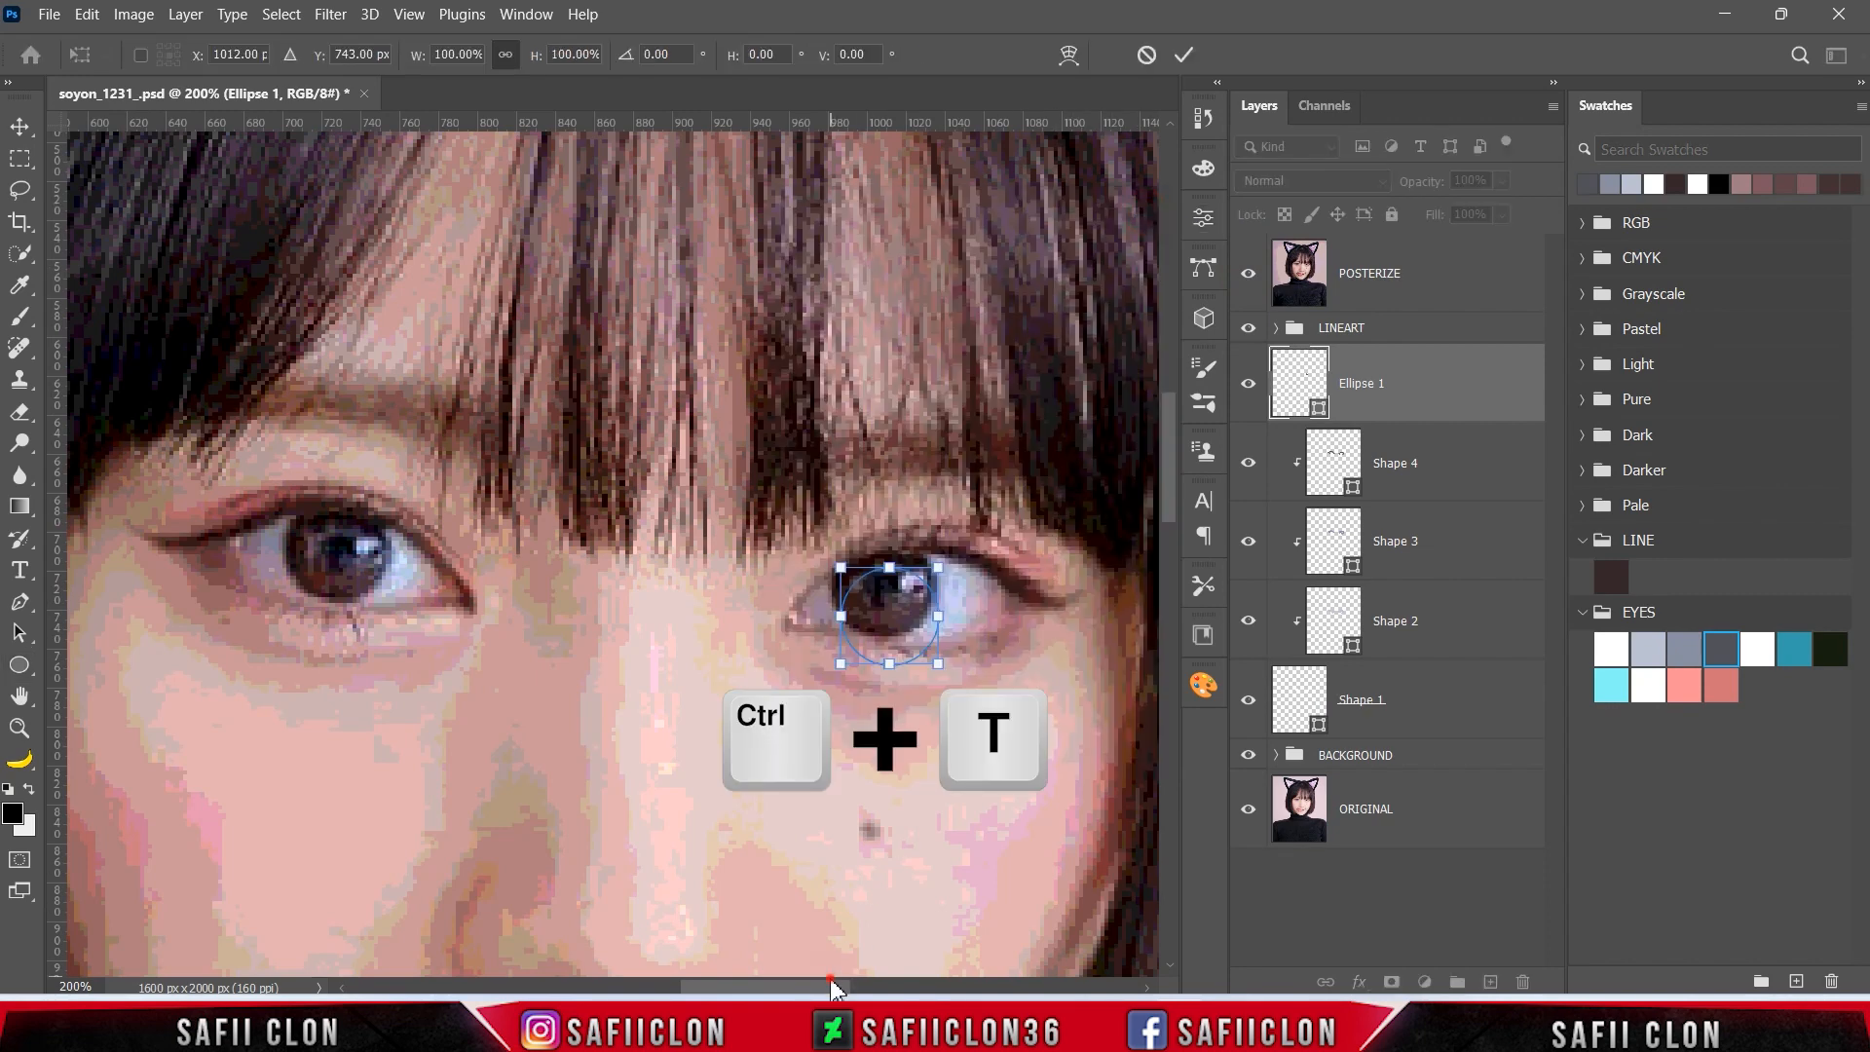
pyautogui.moveTo(833, 989); pyautogui.dragTo(859, 988)
pyautogui.hotkey('ctrl', '+')
pyautogui.moveTo(797, 664); pyautogui.dragTo(778, 627)
pyautogui.moveTo(867, 539); pyautogui.dragTo(884, 526)
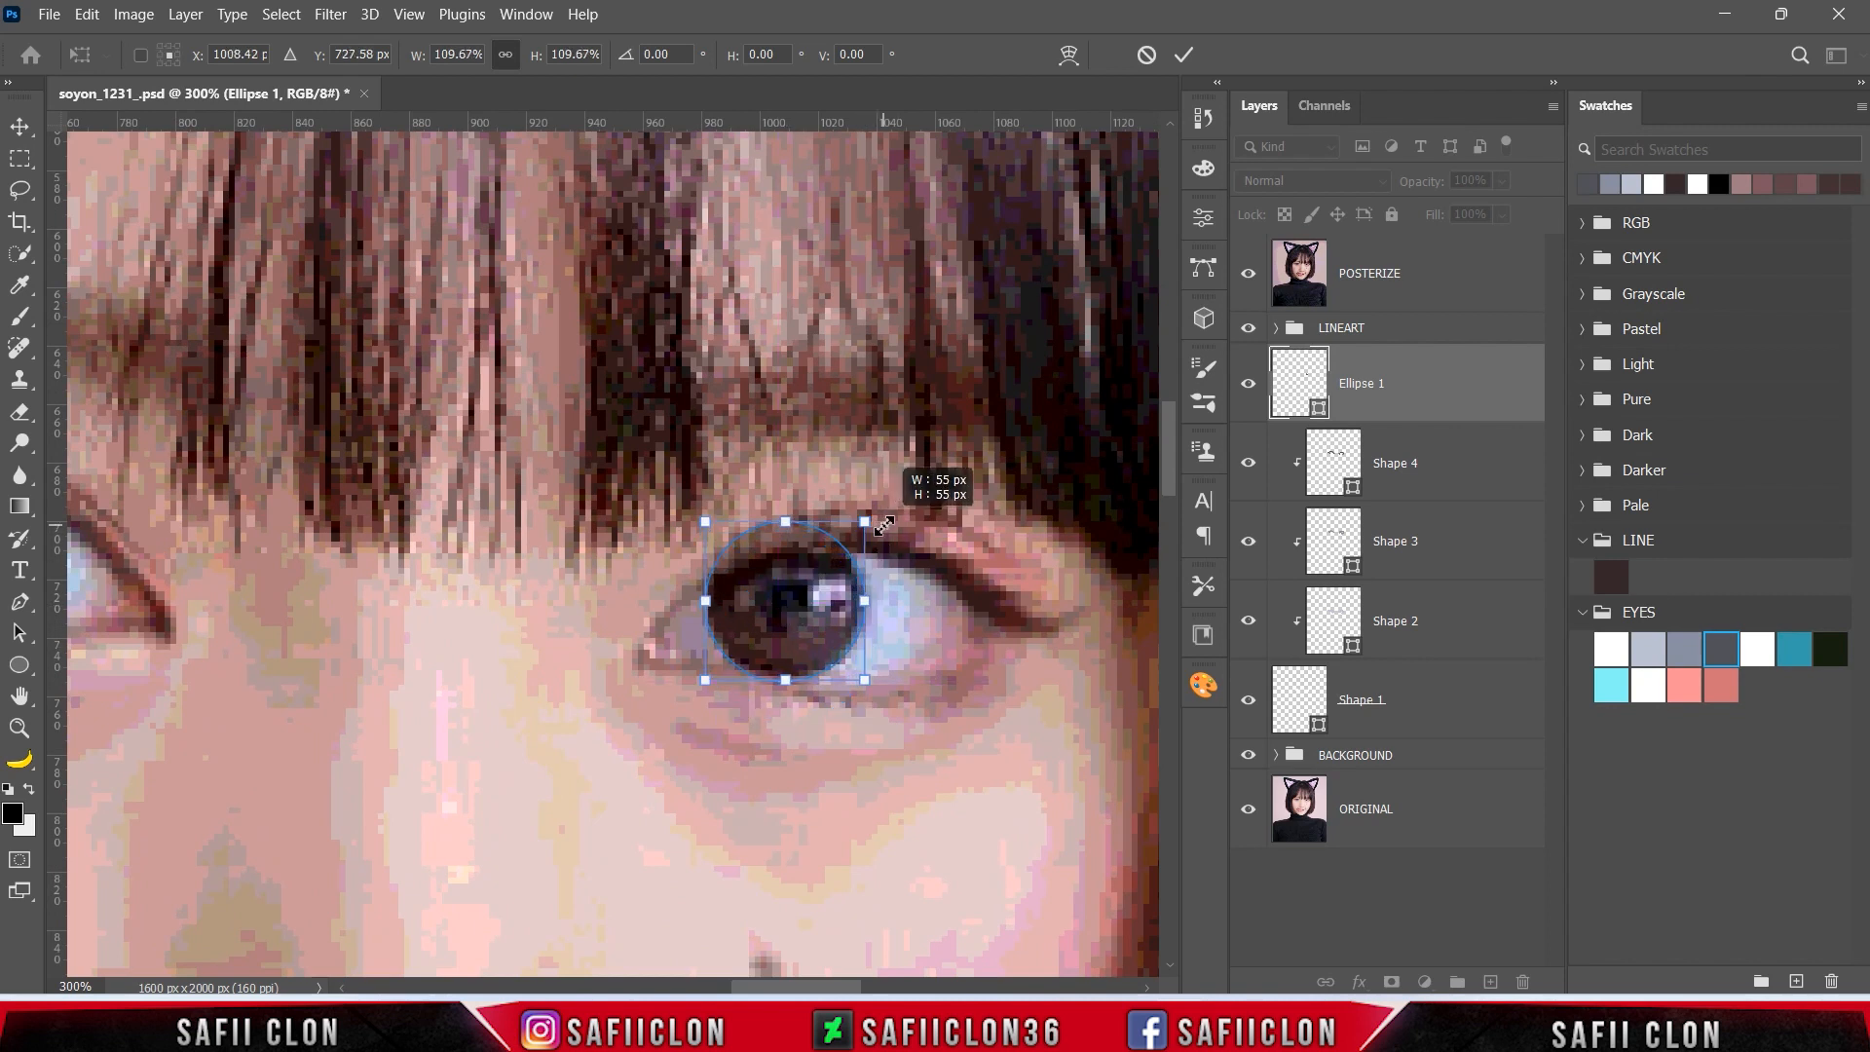
pyautogui.press('Down')
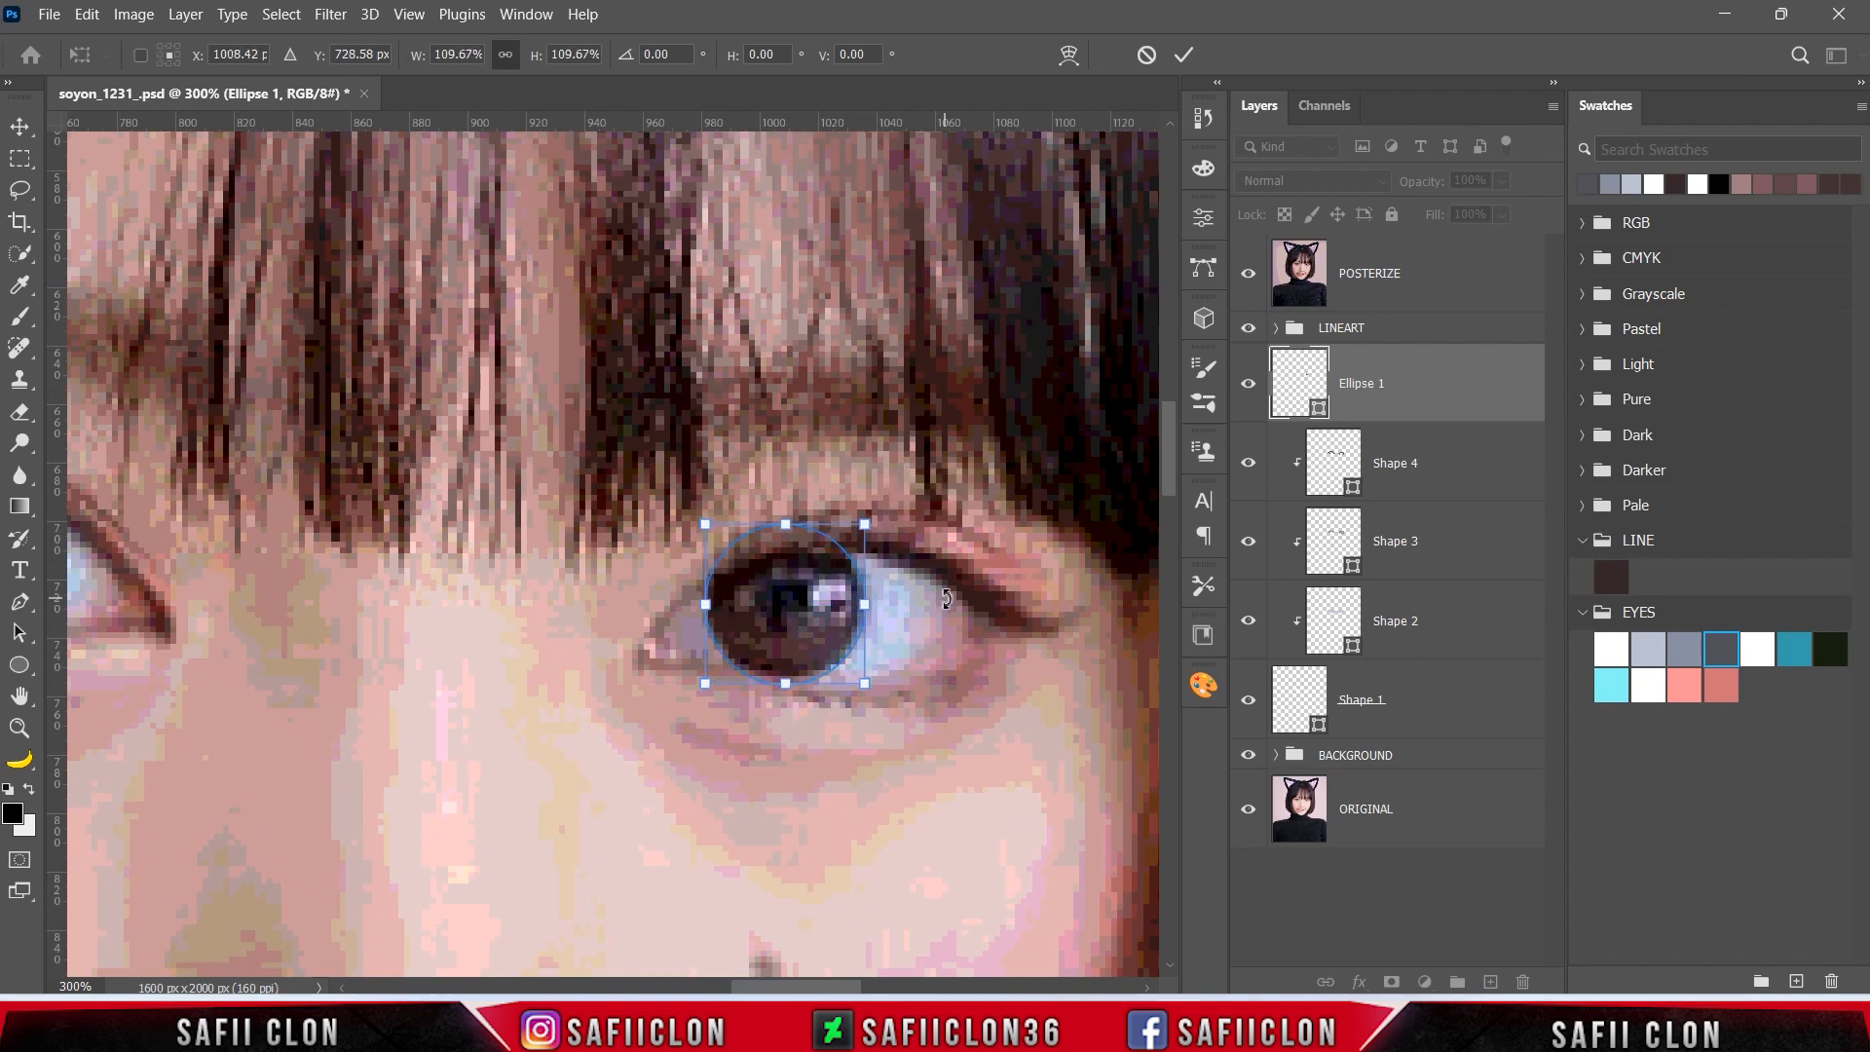
pyautogui.click(1188, 56)
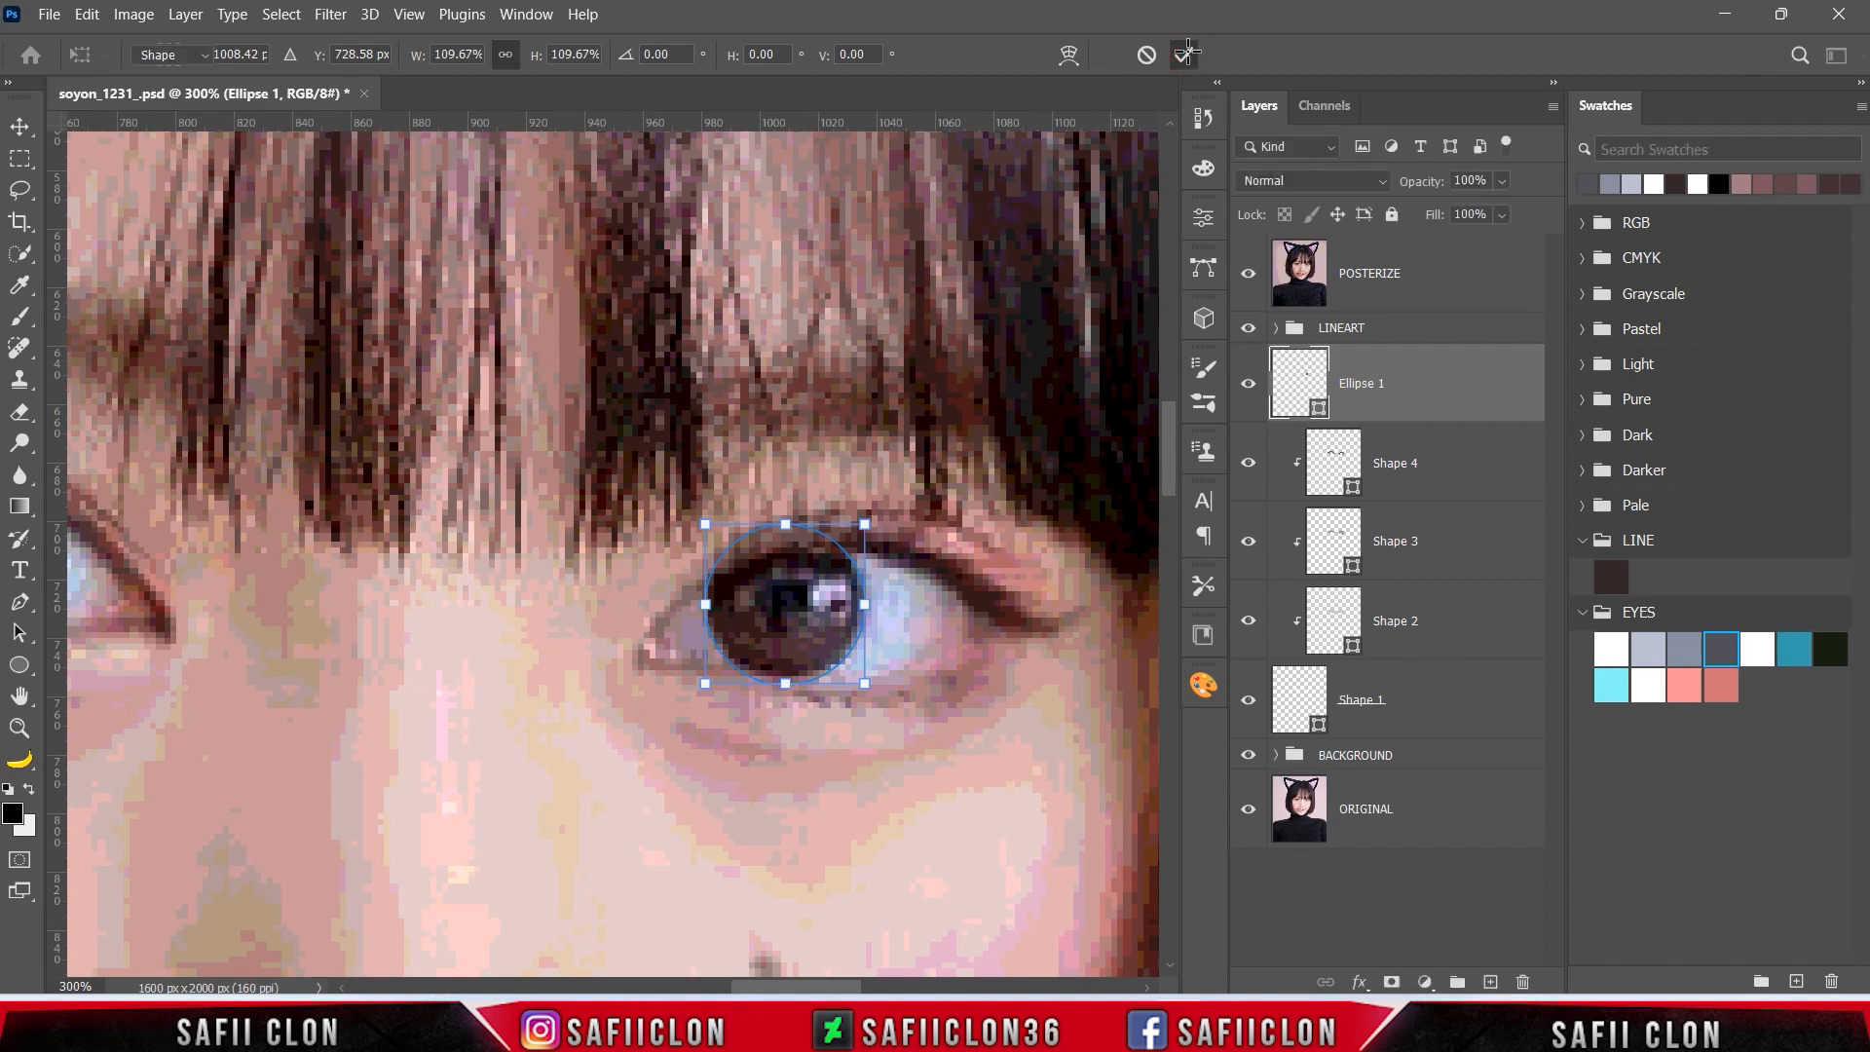
# - Hide the POSTERIZE reference and clip the iris circle to the eye shape
pyautogui.click(1250, 278)
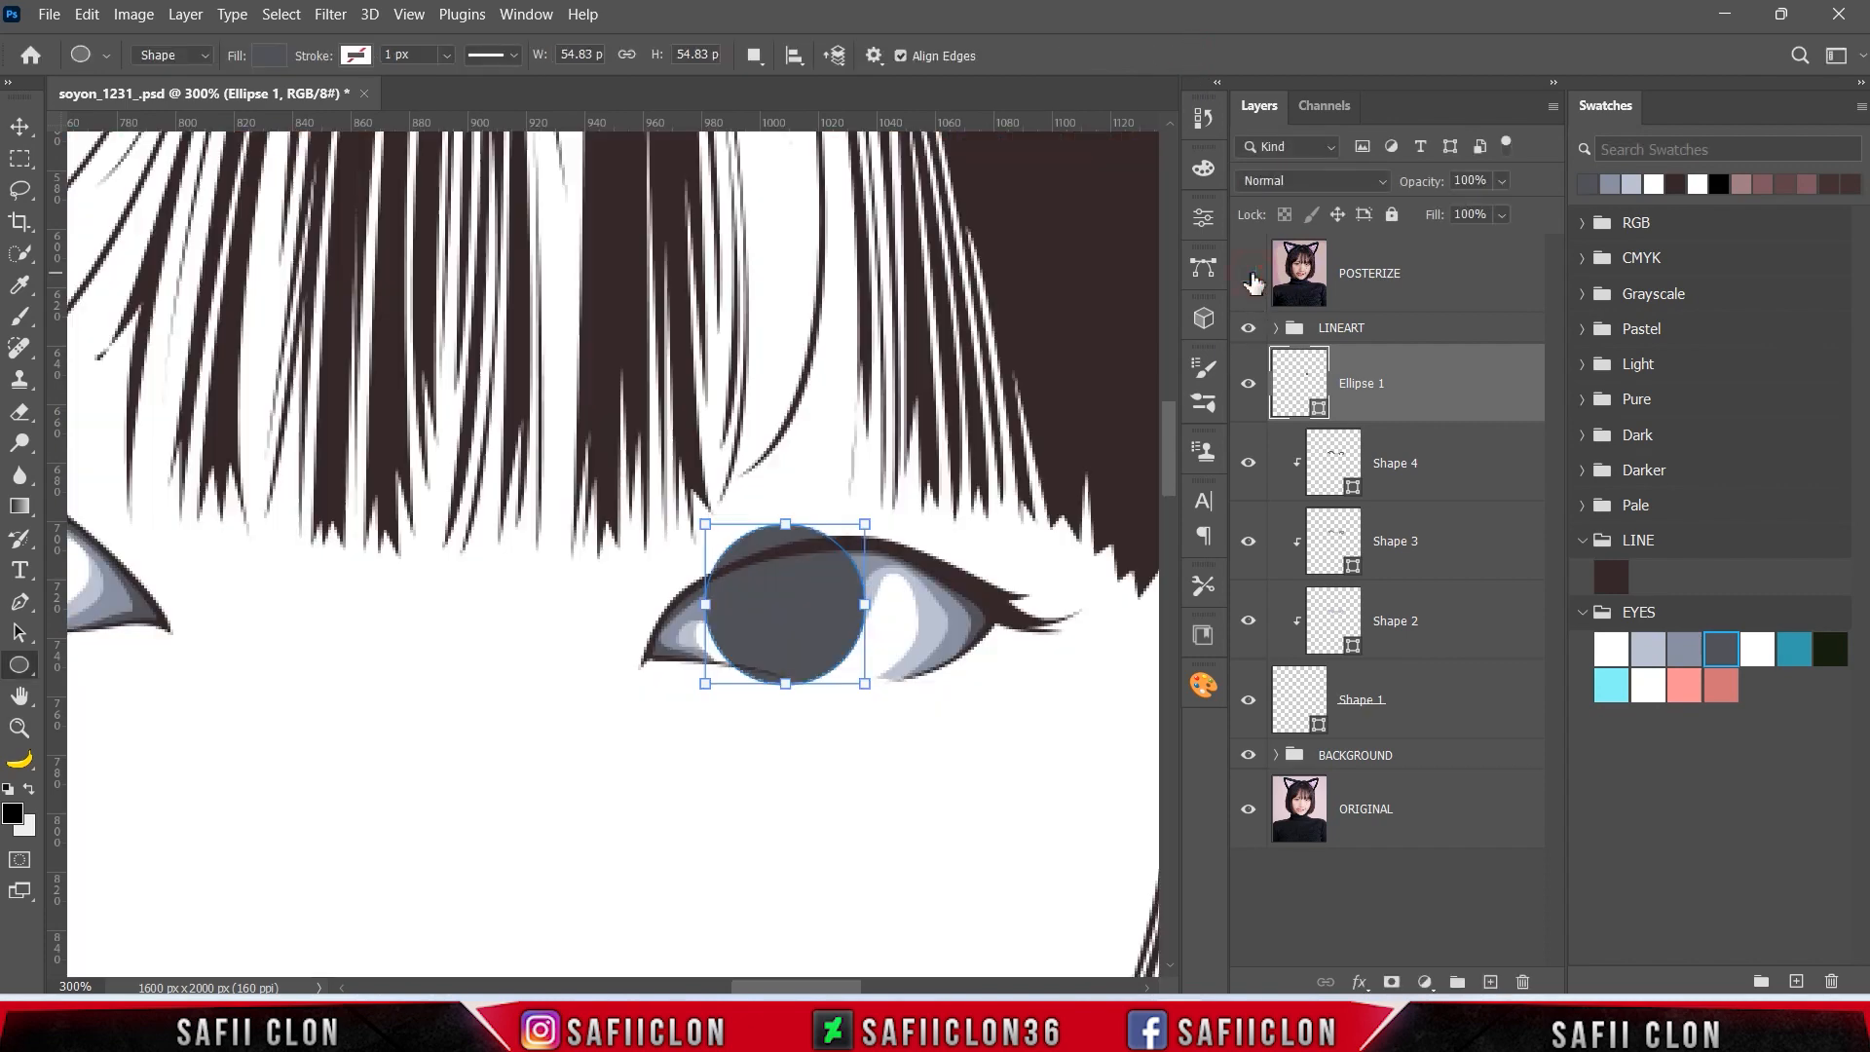
pyautogui.rightClick(1440, 388)
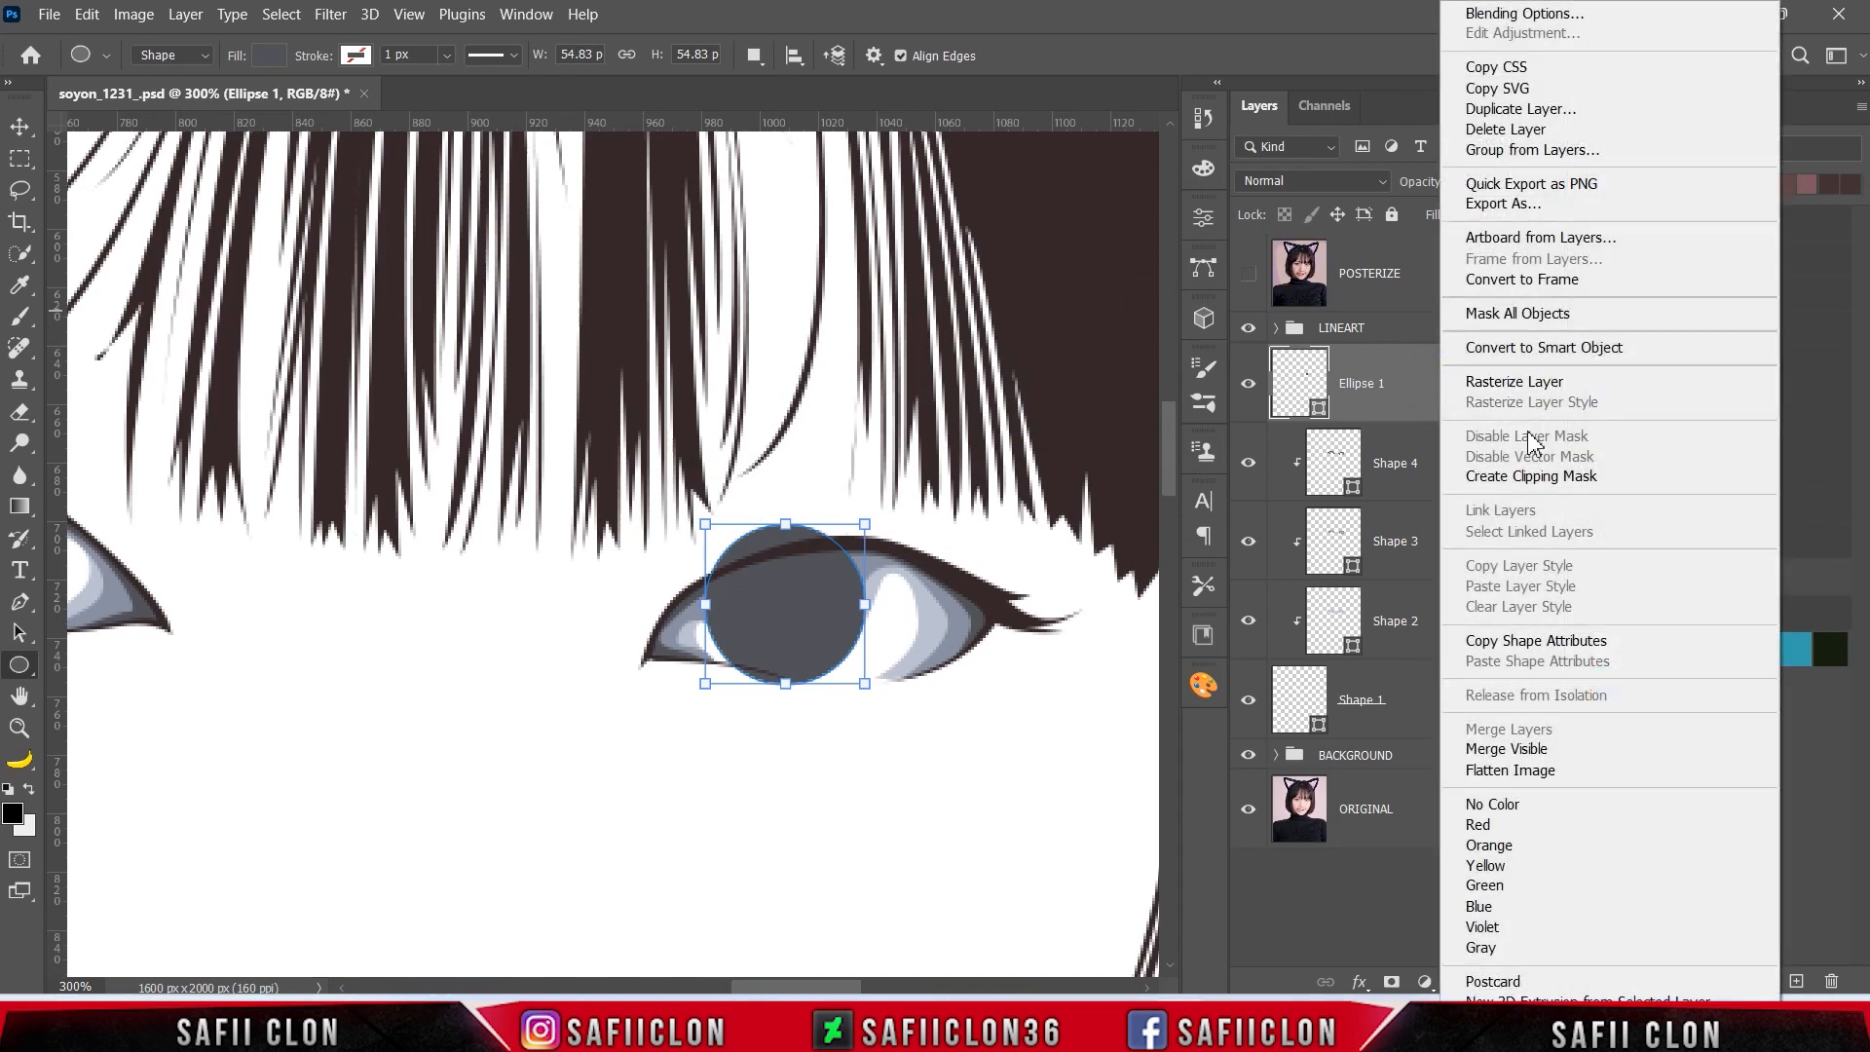
pyautogui.click(1536, 479)
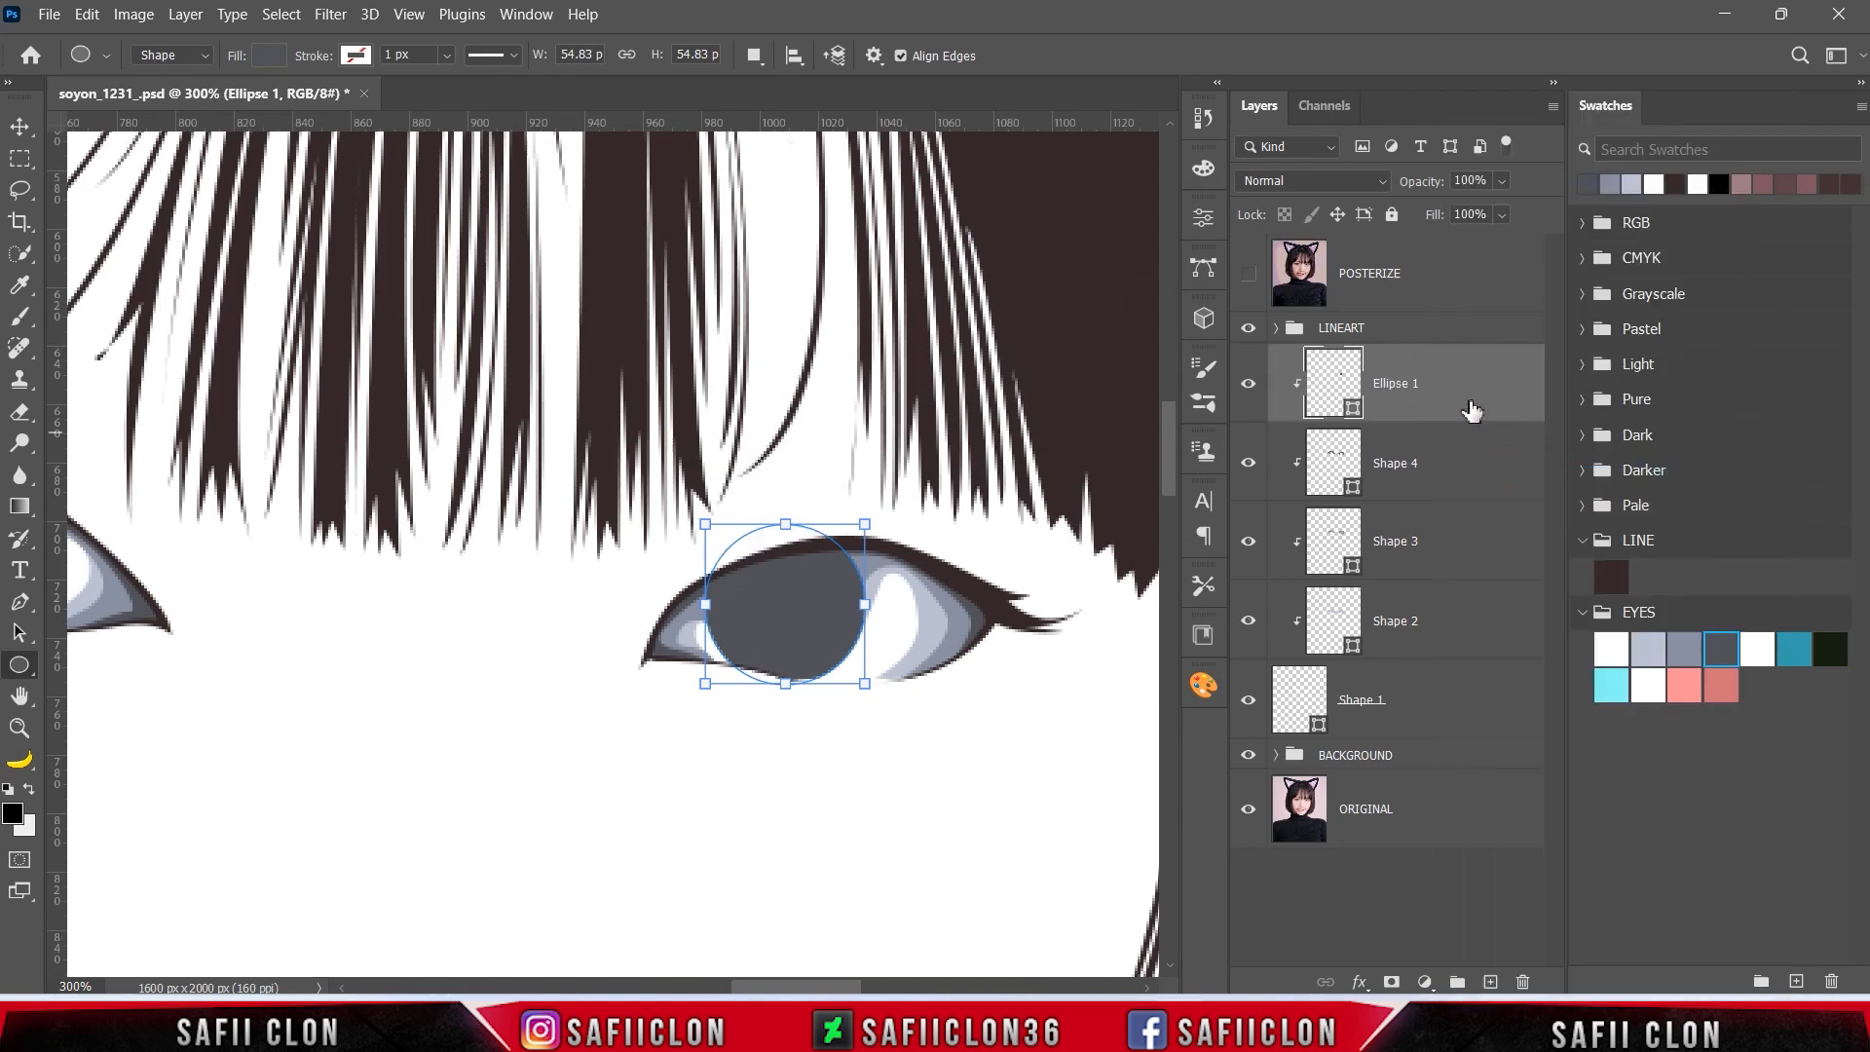
# - Duplicate the clipped iris circle layer three times within the same document
pyautogui.rightClick(1459, 388)
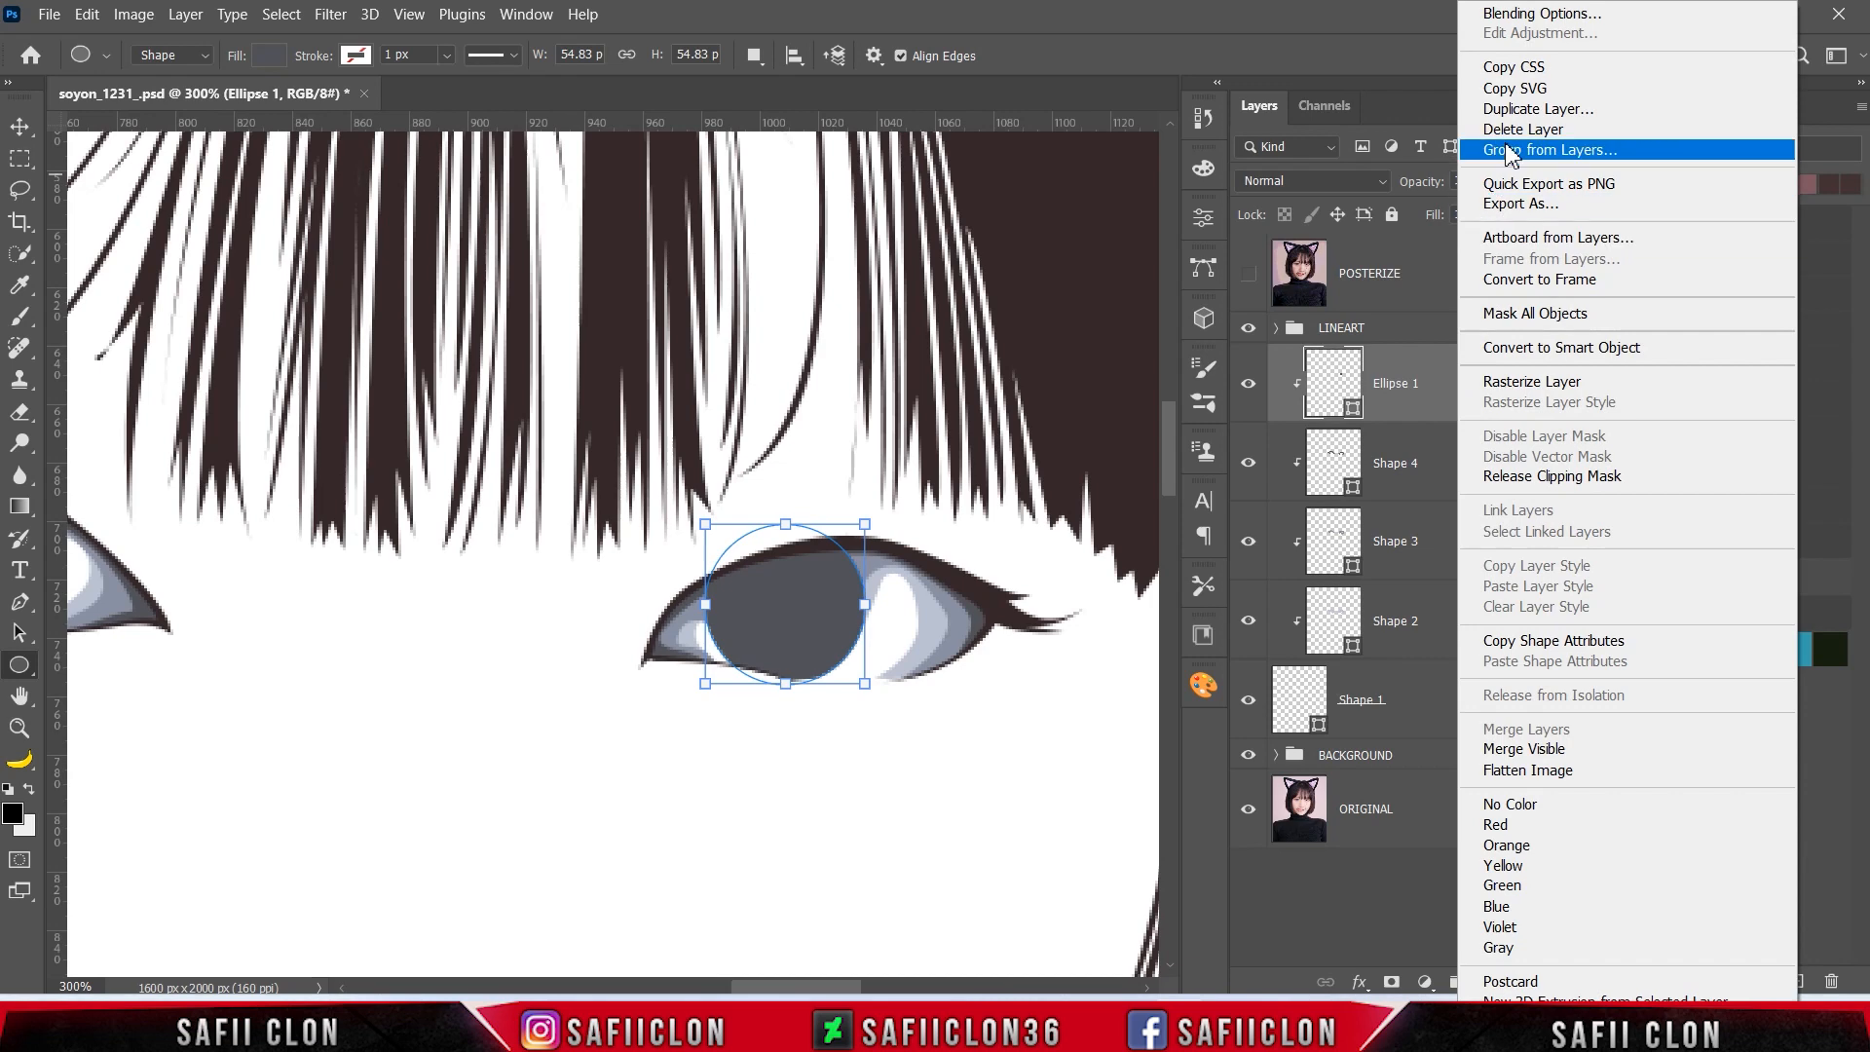
pyautogui.click(1520, 117)
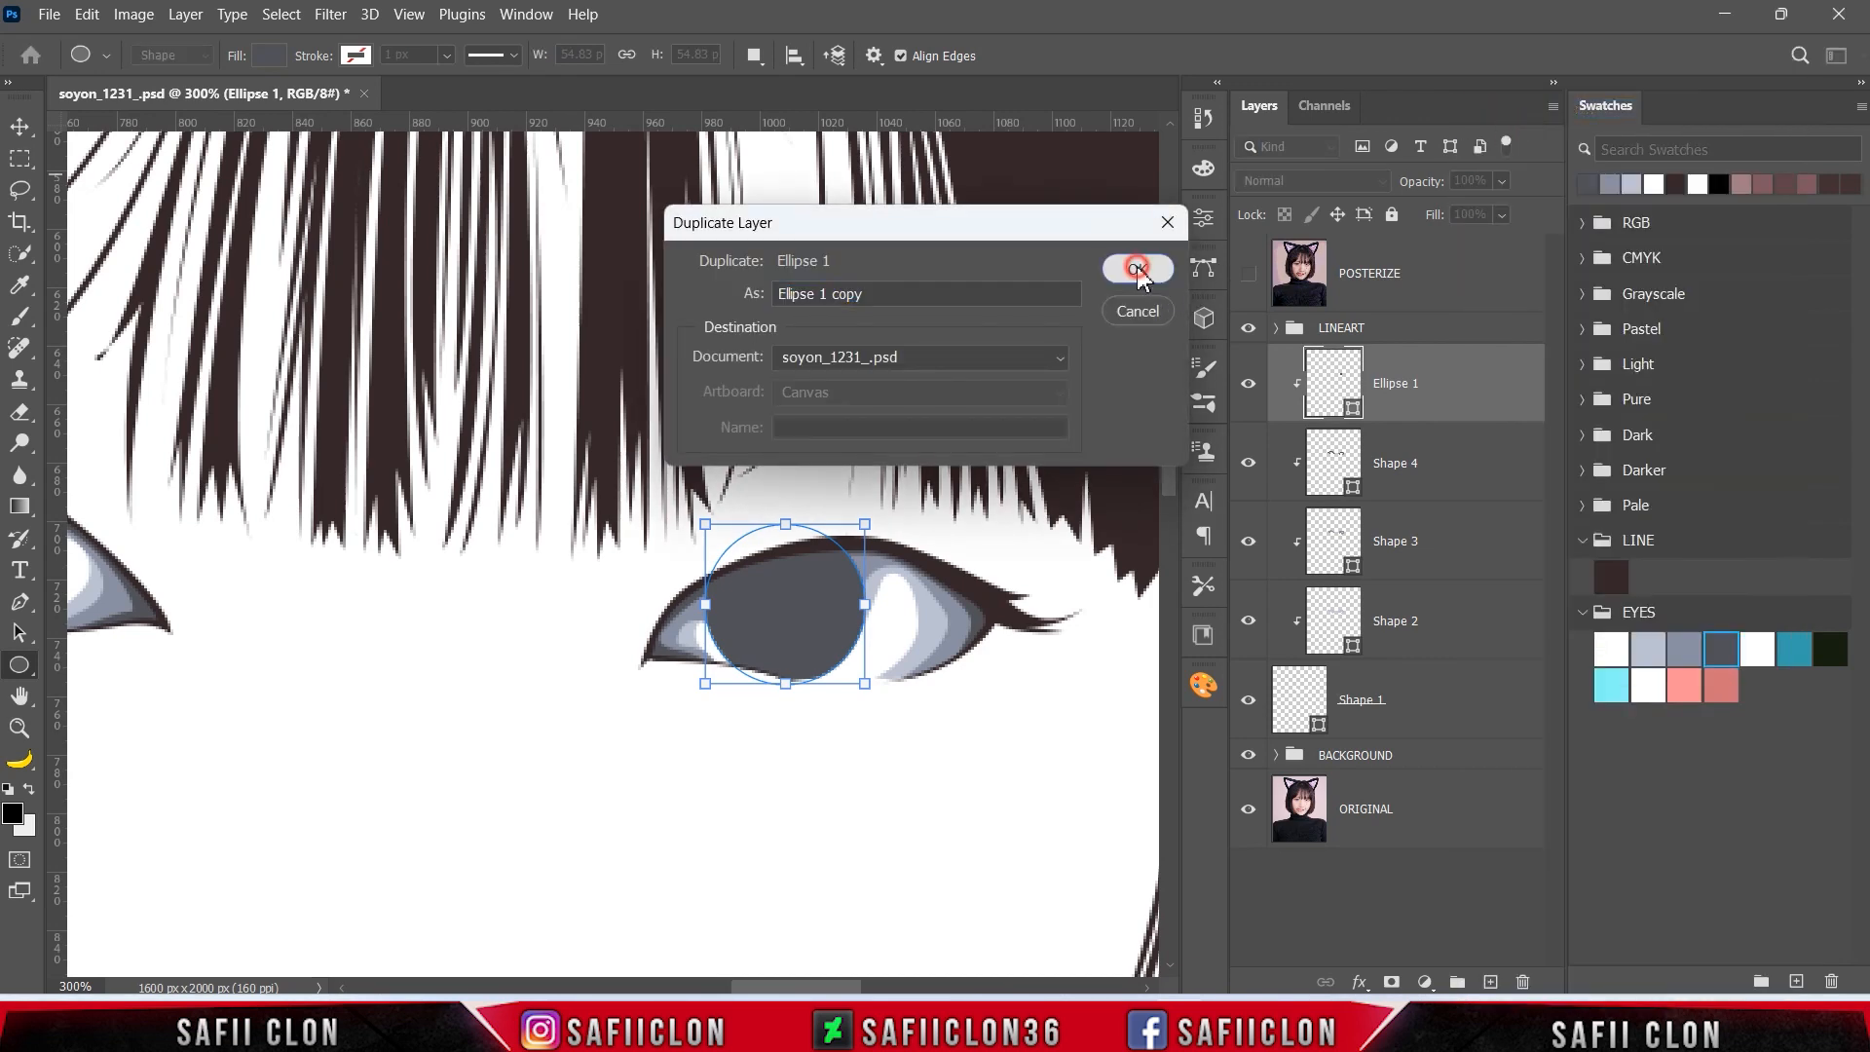
pyautogui.click(1137, 267)
pyautogui.rightClick(1479, 379)
pyautogui.click(1540, 117)
pyautogui.click(1133, 271)
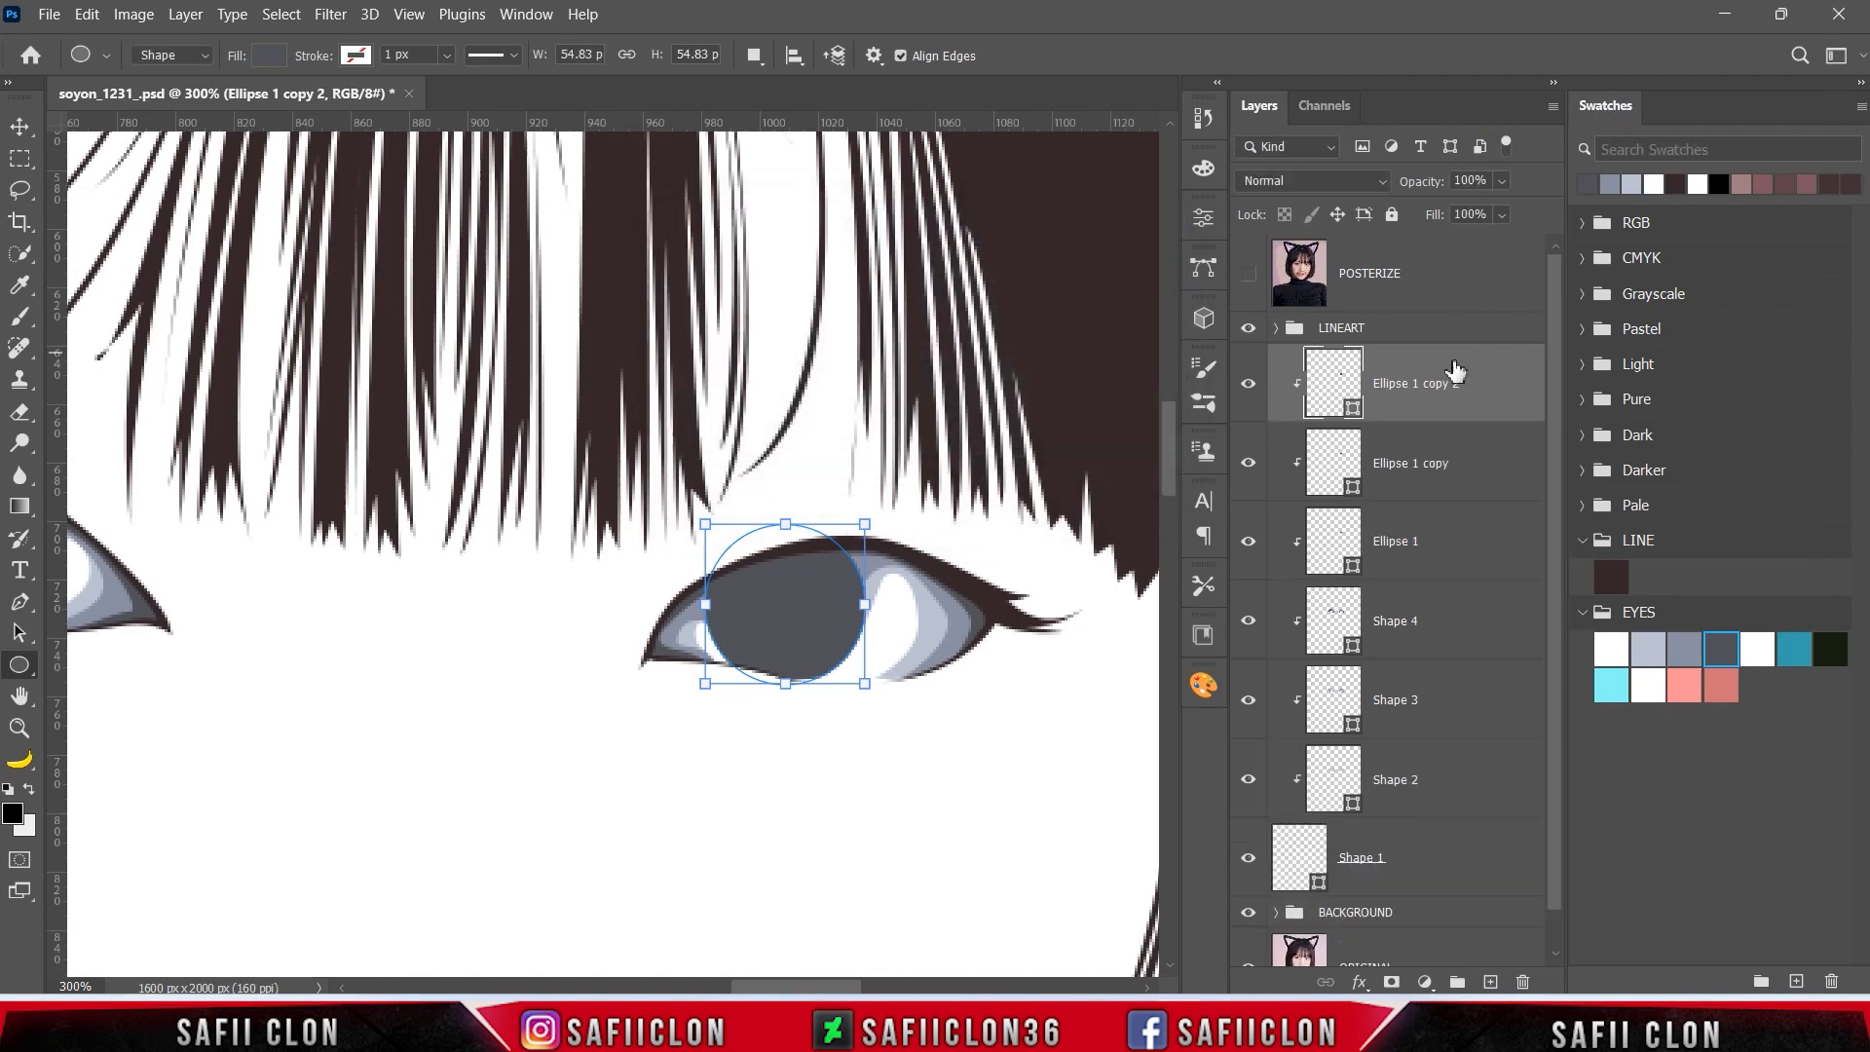
pyautogui.rightClick(1492, 383)
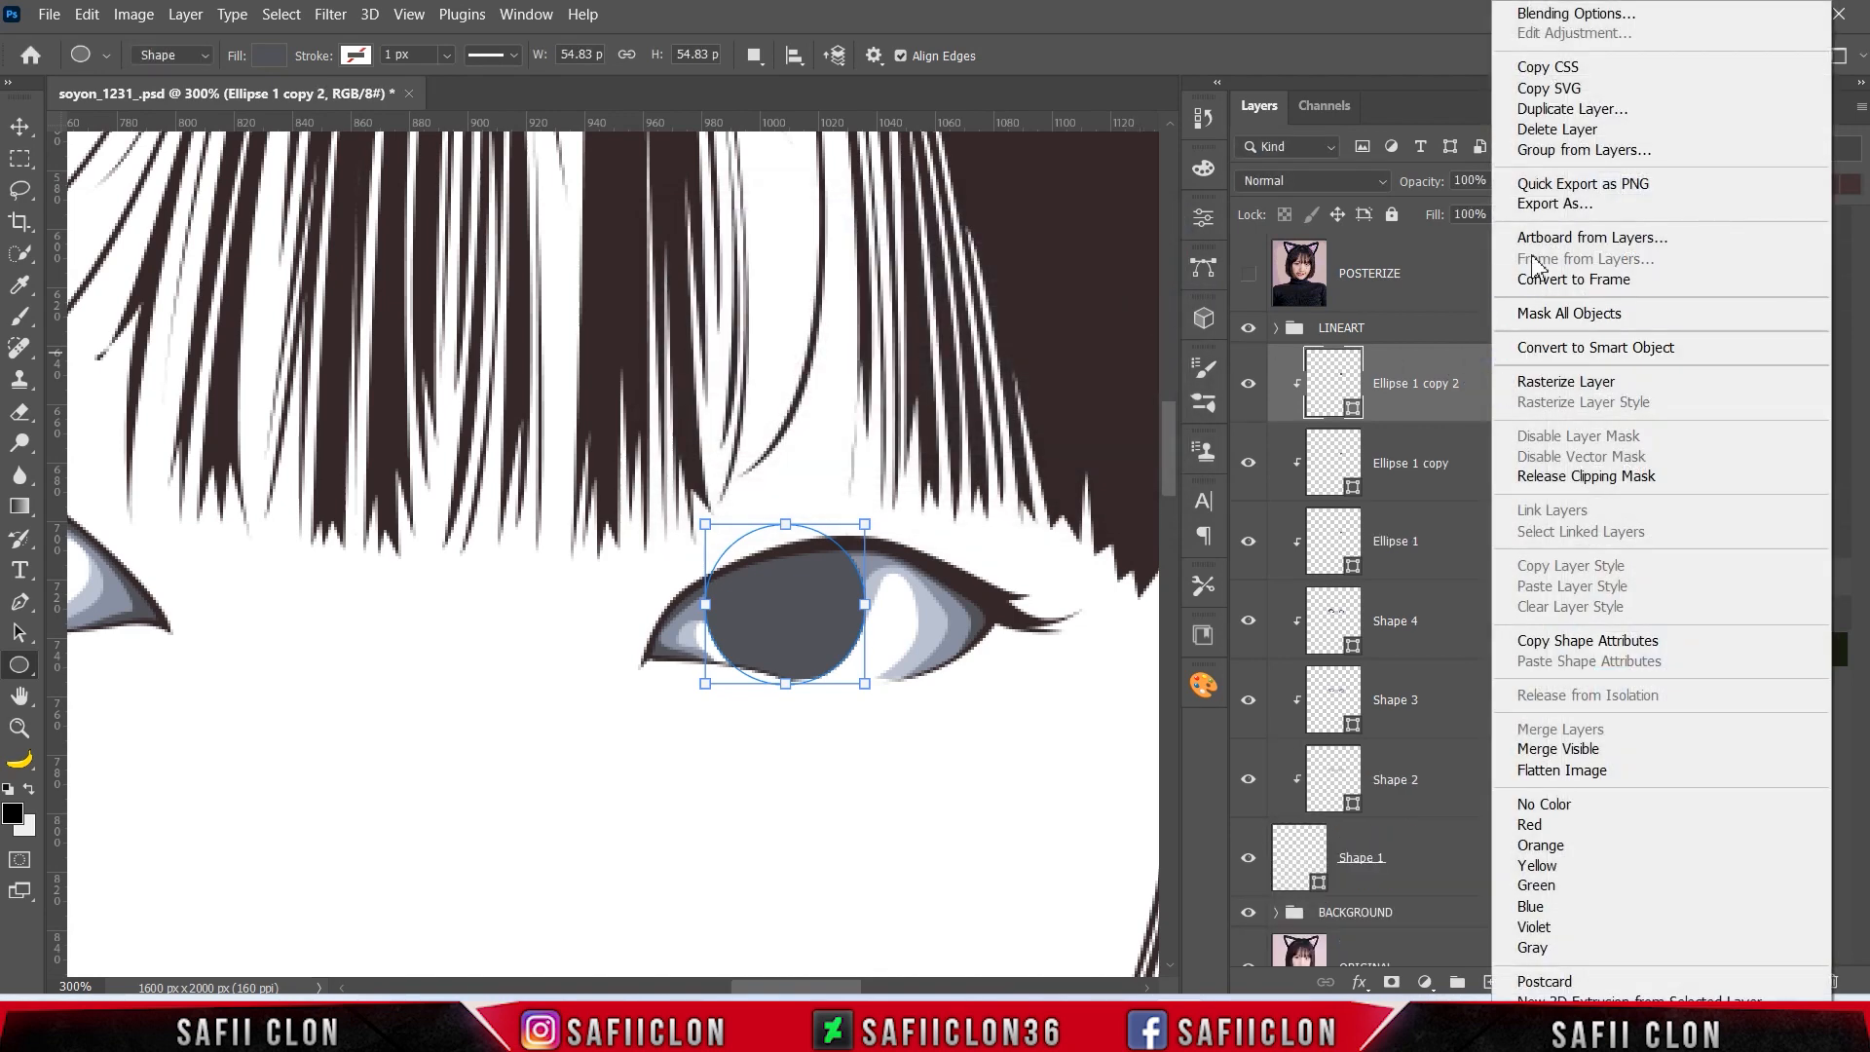
pyautogui.click(1542, 118)
pyautogui.click(1135, 271)
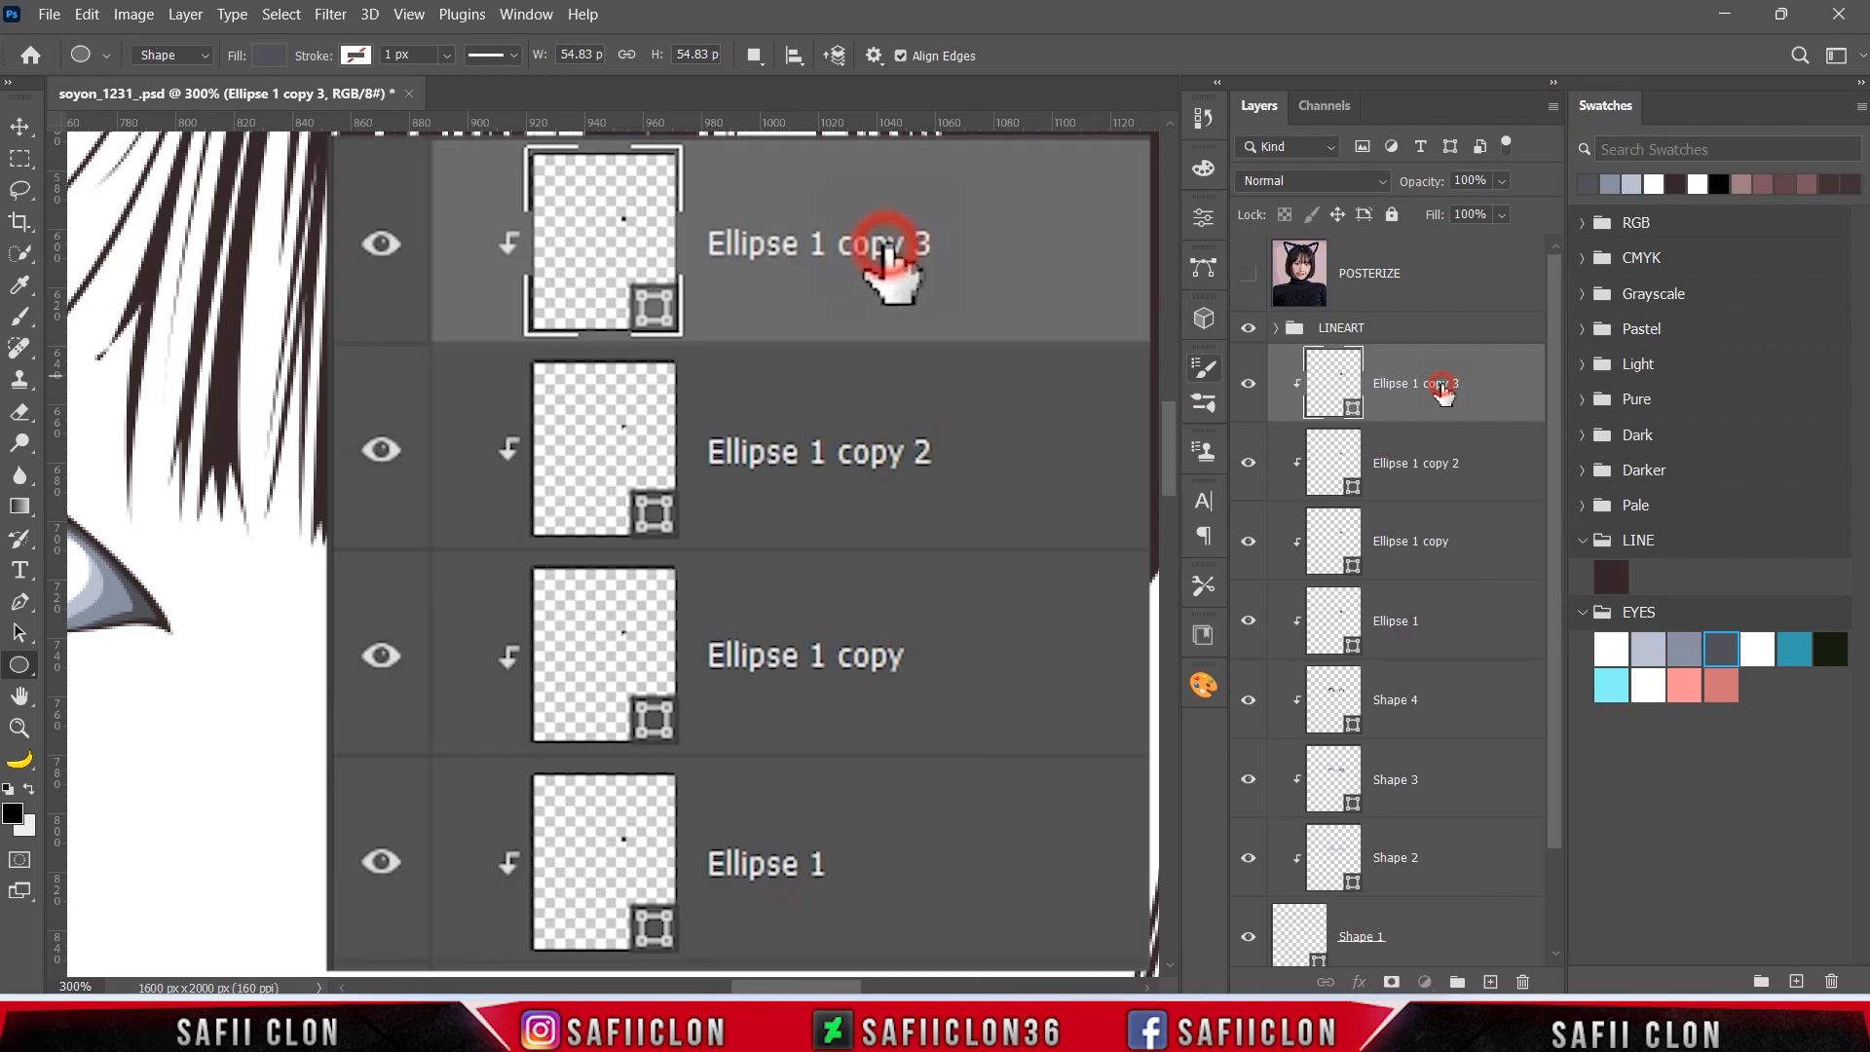
# - Rename the three circle copies, from the topmost down, as Ellipse 4, Ellipse 3 and Ellipse 2
pyautogui.doubleClick(1442, 387)
pyautogui.moveTo(1458, 383); pyautogui.dragTo(1412, 381)
pyautogui.write('4')
pyautogui.click(1520, 394)
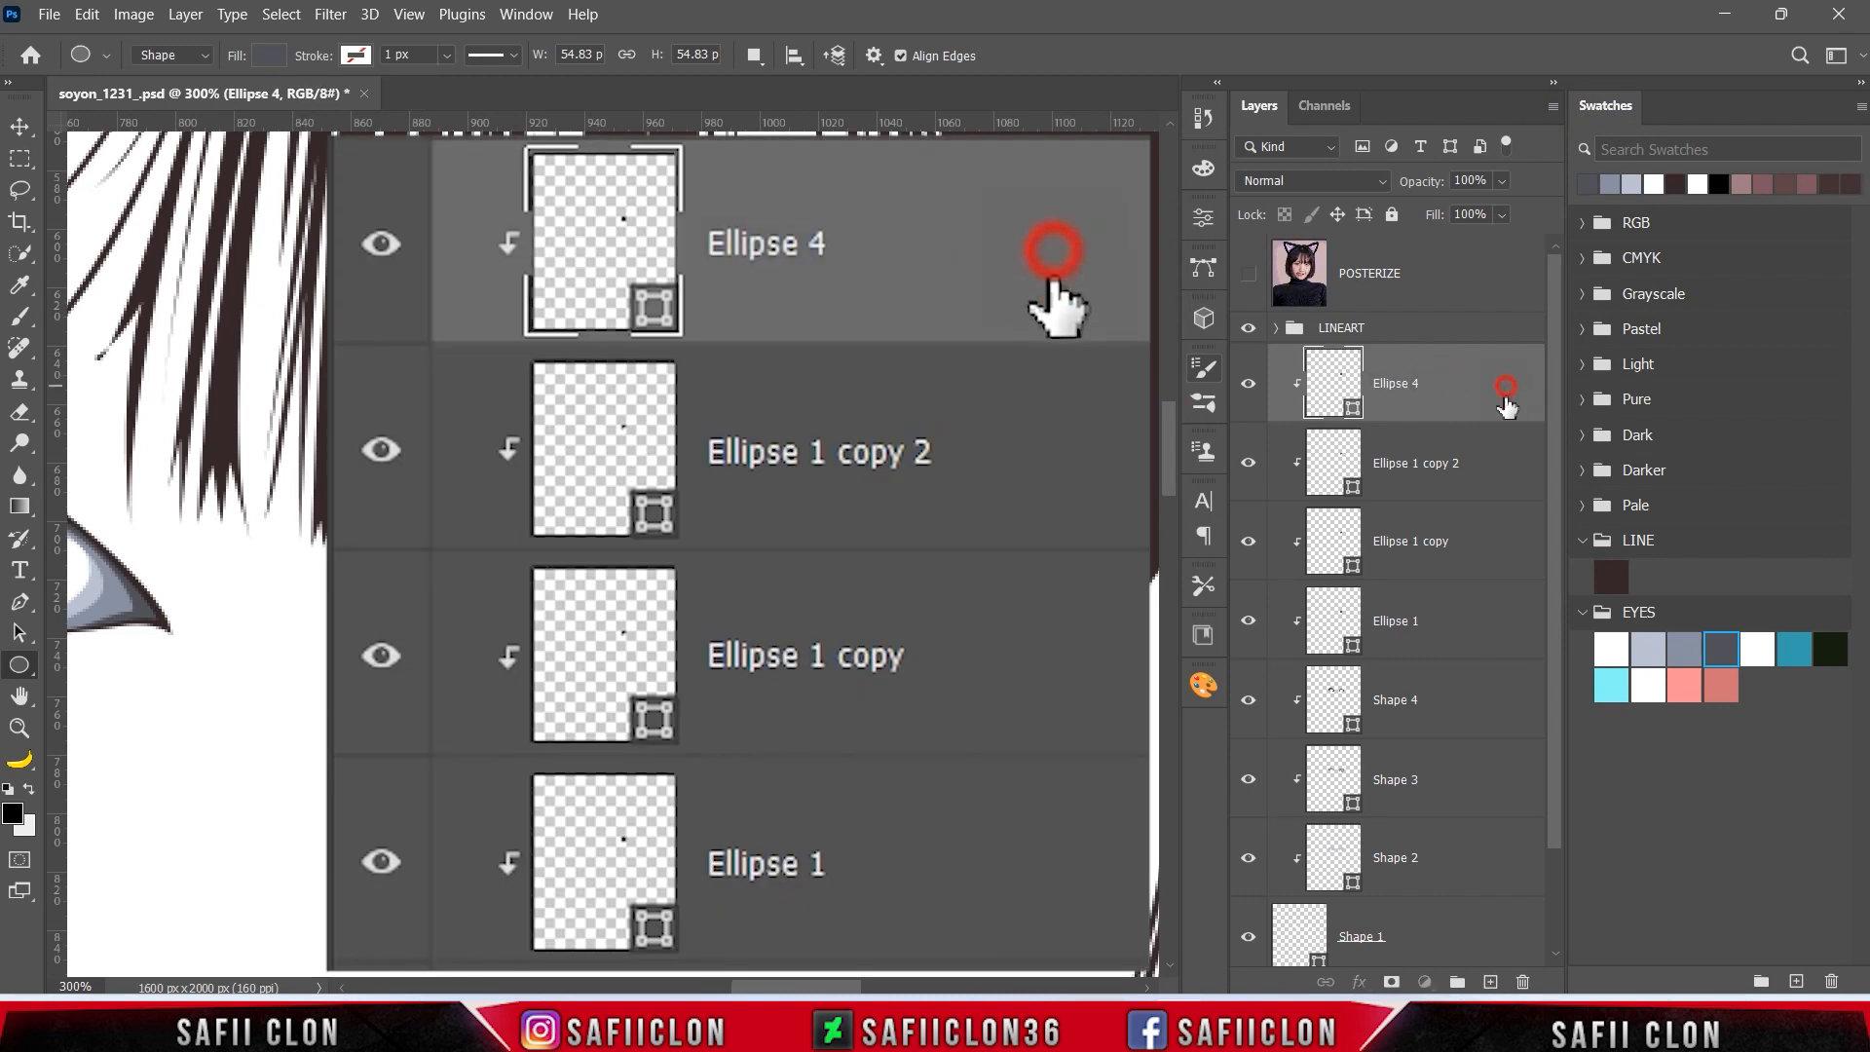
pyautogui.click(1442, 464)
pyautogui.doubleClick(1442, 461)
pyautogui.moveTo(1458, 462); pyautogui.dragTo(1410, 459)
pyautogui.write('3')
pyautogui.click(1500, 460)
pyautogui.click(1449, 543)
pyautogui.doubleClick(1449, 543)
pyautogui.moveTo(1458, 541); pyautogui.dragTo(1409, 540)
pyautogui.write('2')
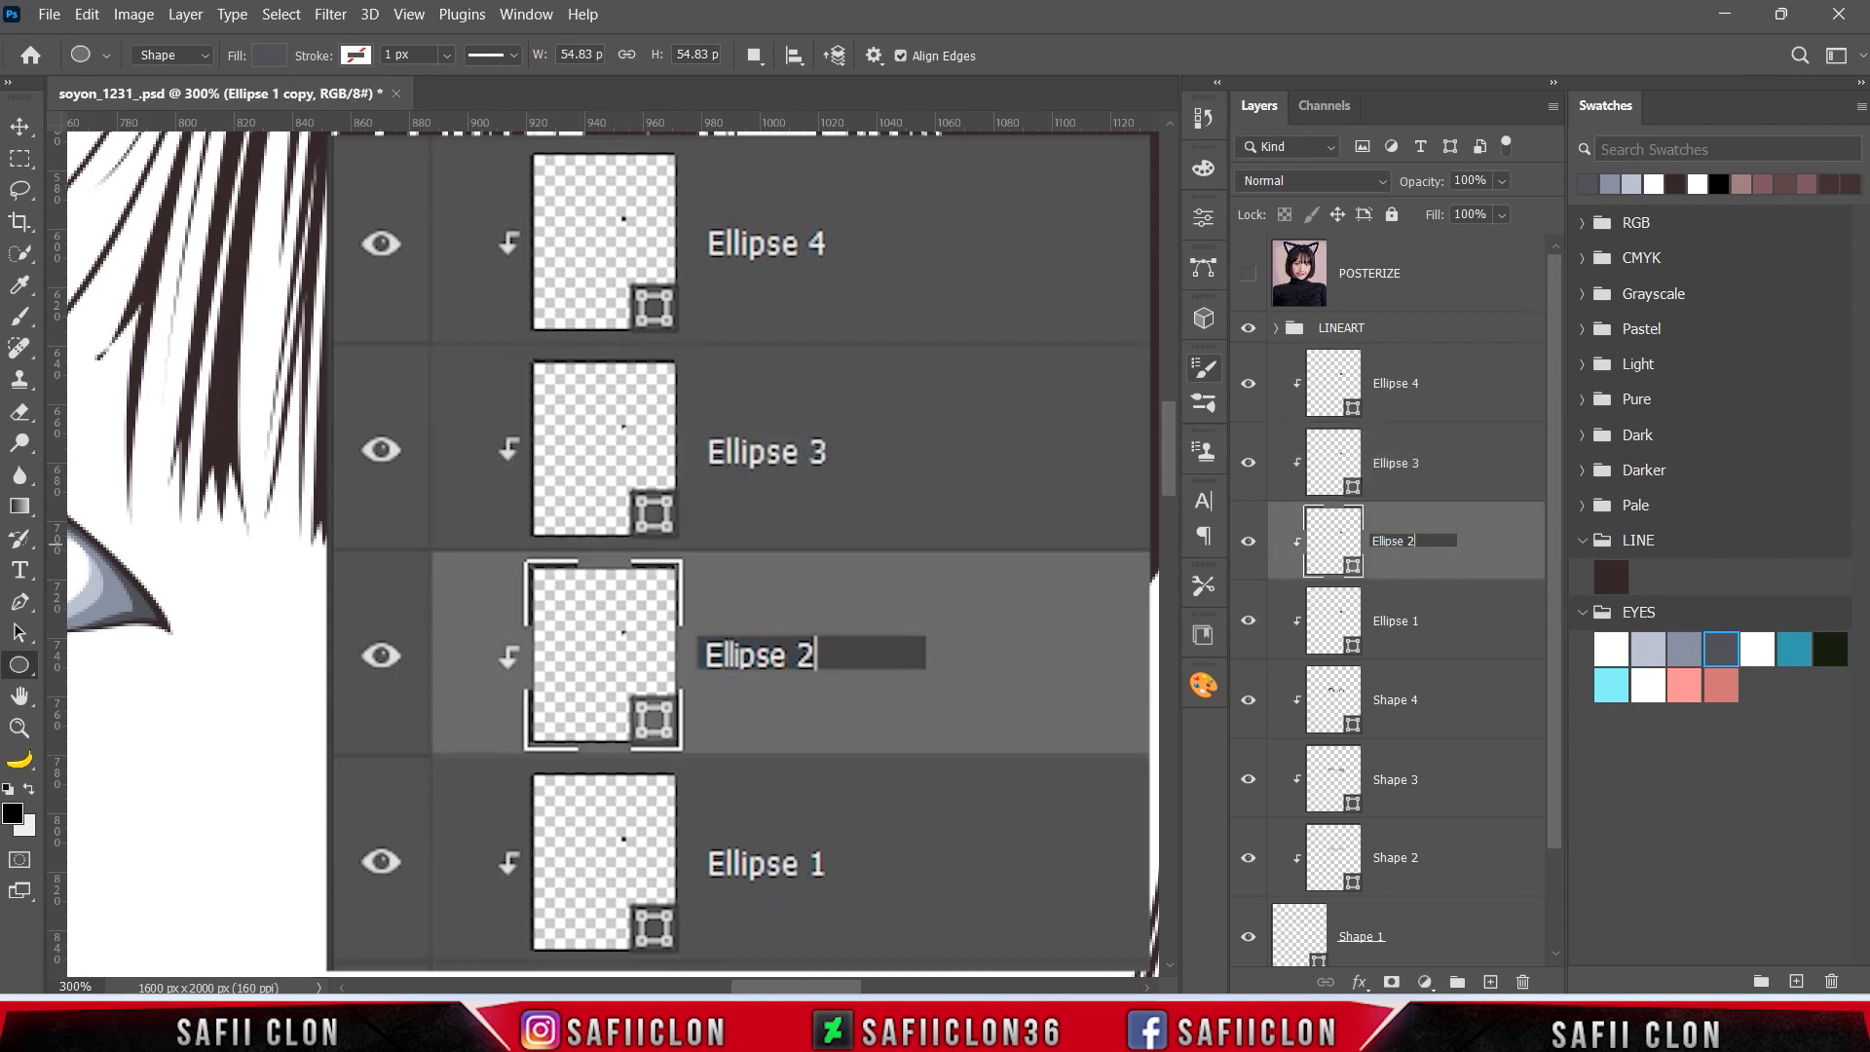
pyautogui.click(1471, 542)
# - Hide Ellipse 4, 3 and 2, and fill Ellipse 1 with the fifth, white EYES swatch (ffffff)
pyautogui.click(1248, 383)
pyautogui.click(1248, 463)
pyautogui.click(1250, 542)
pyautogui.click(1393, 628)
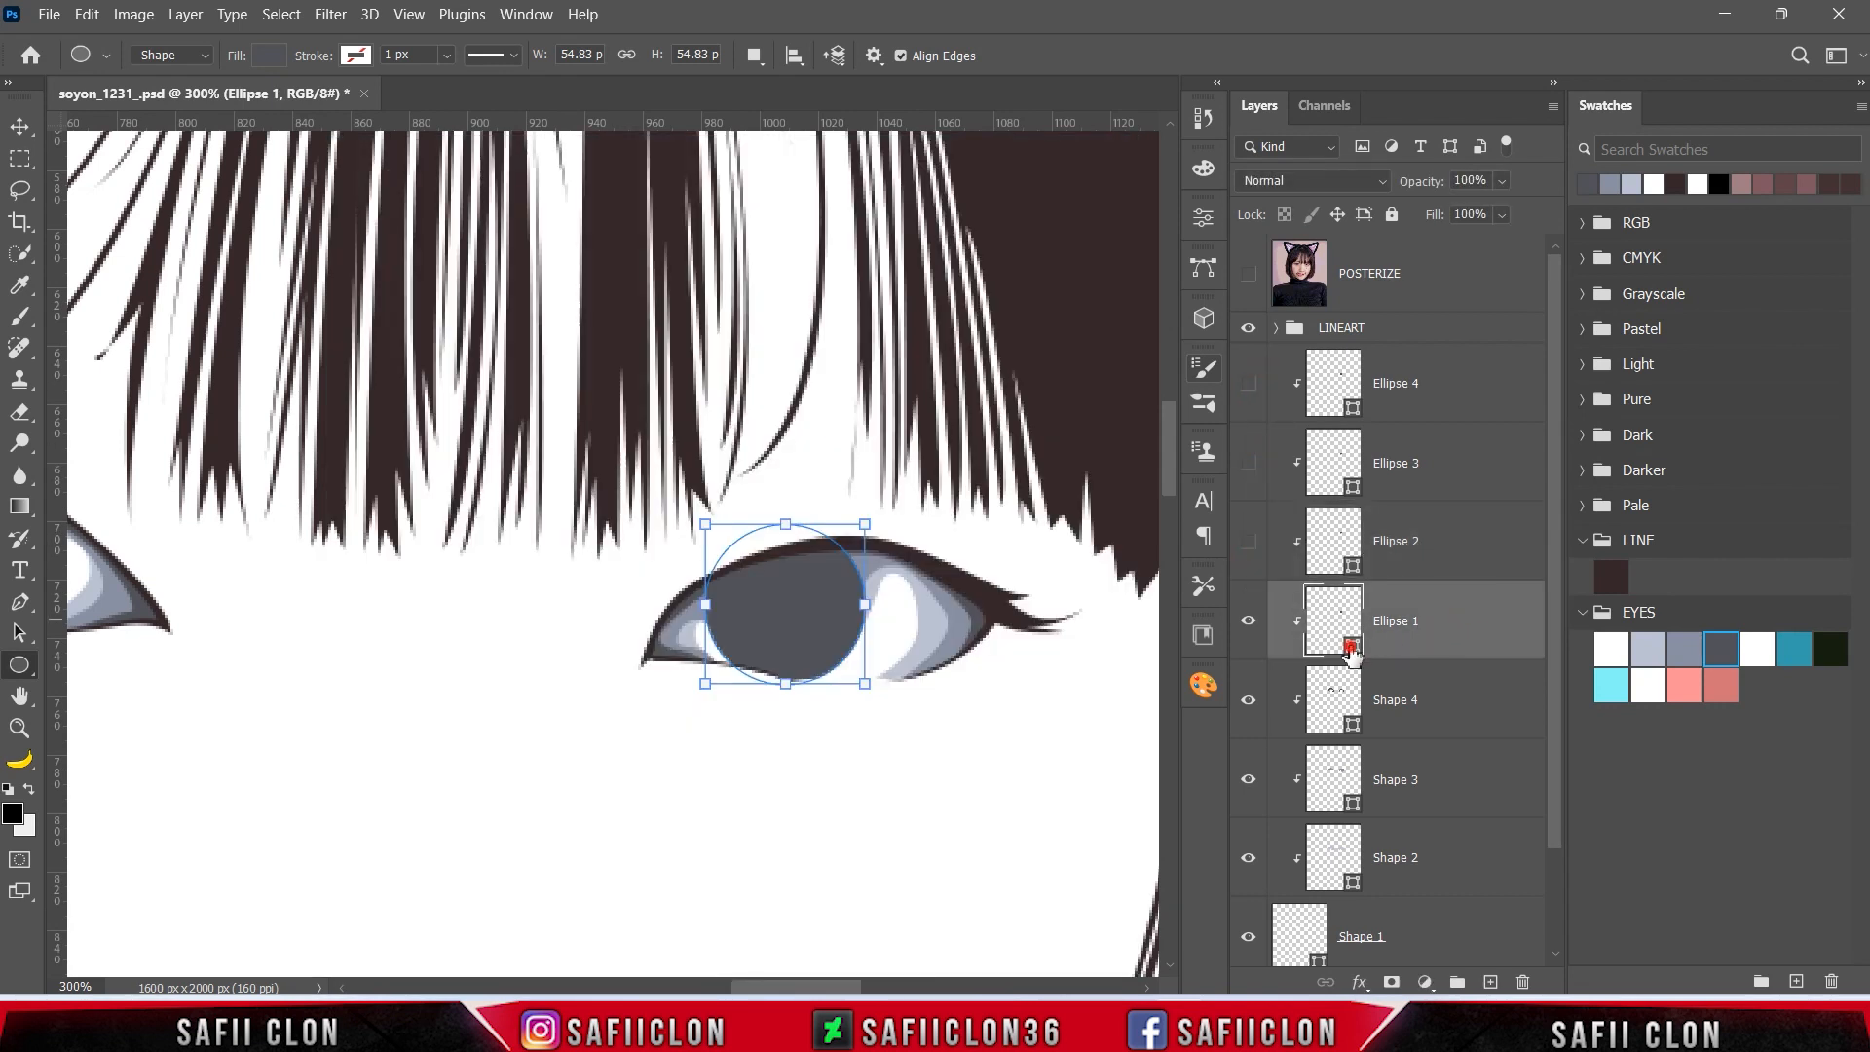
pyautogui.doubleClick(1352, 648)
pyautogui.click(1760, 646)
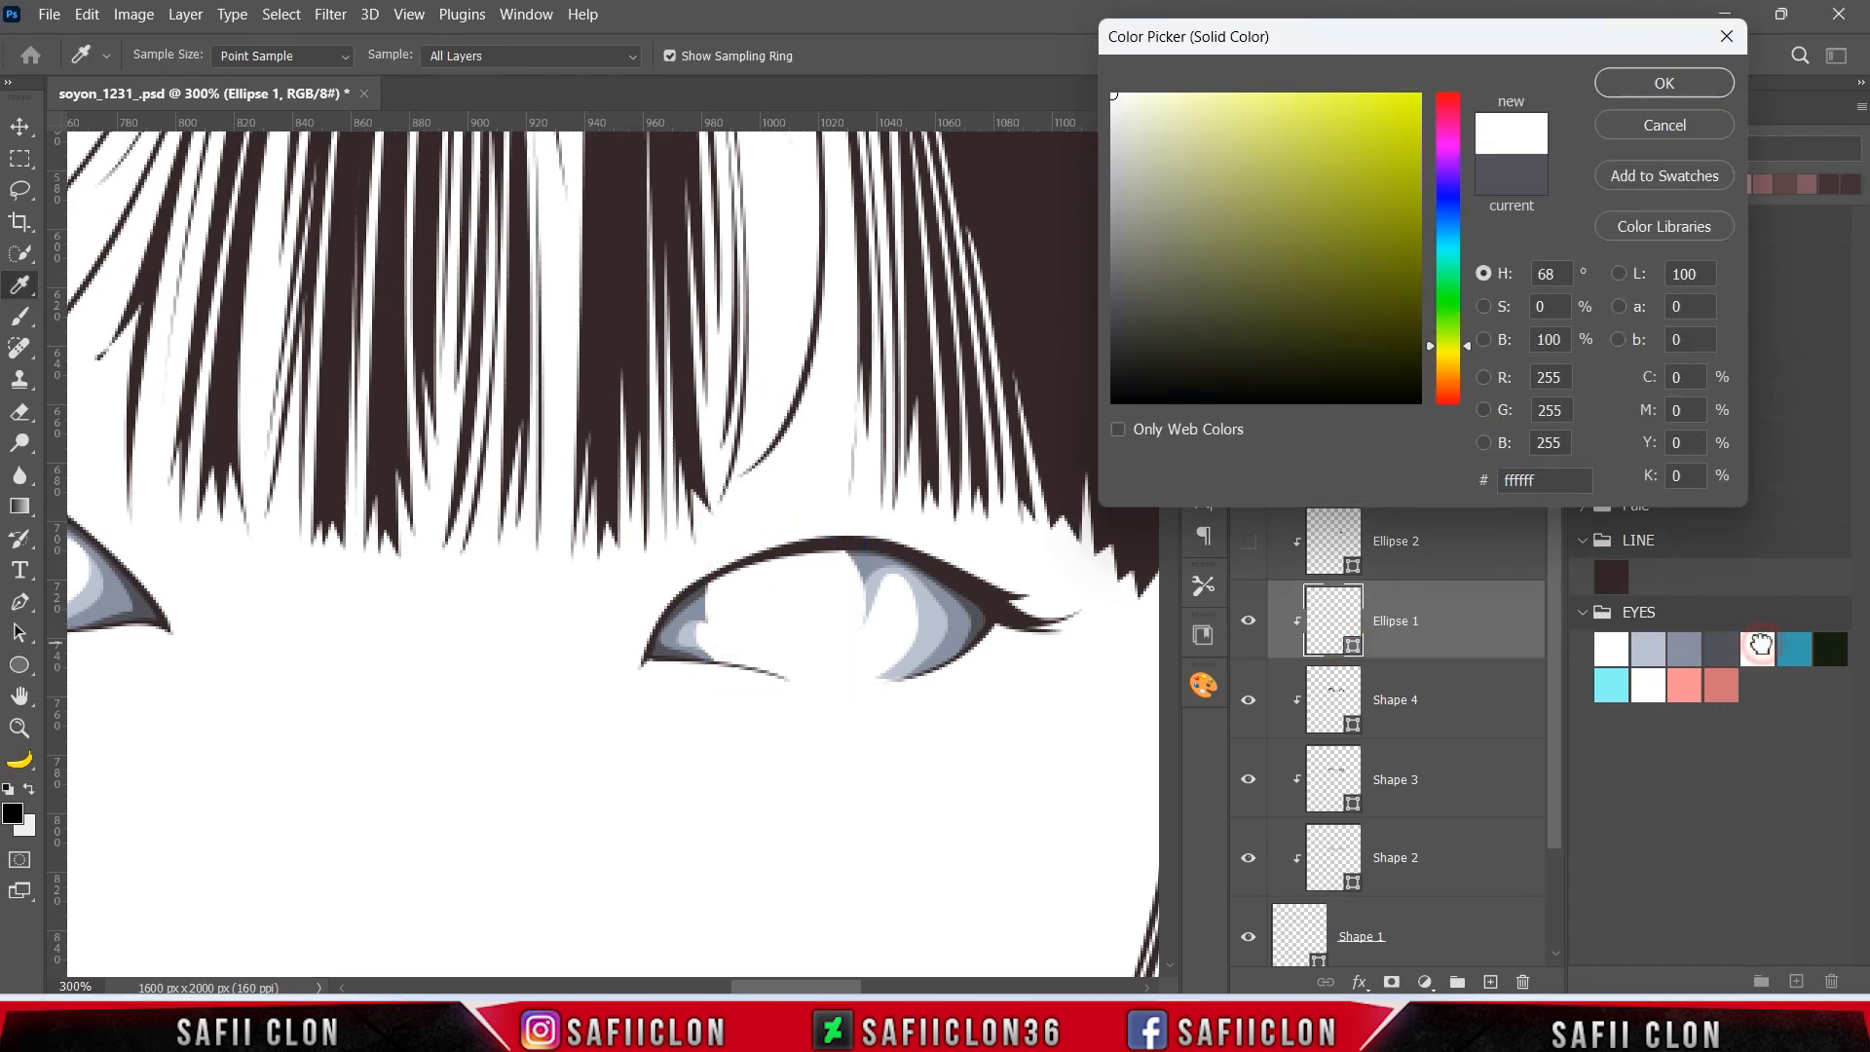
pyautogui.click(1646, 86)
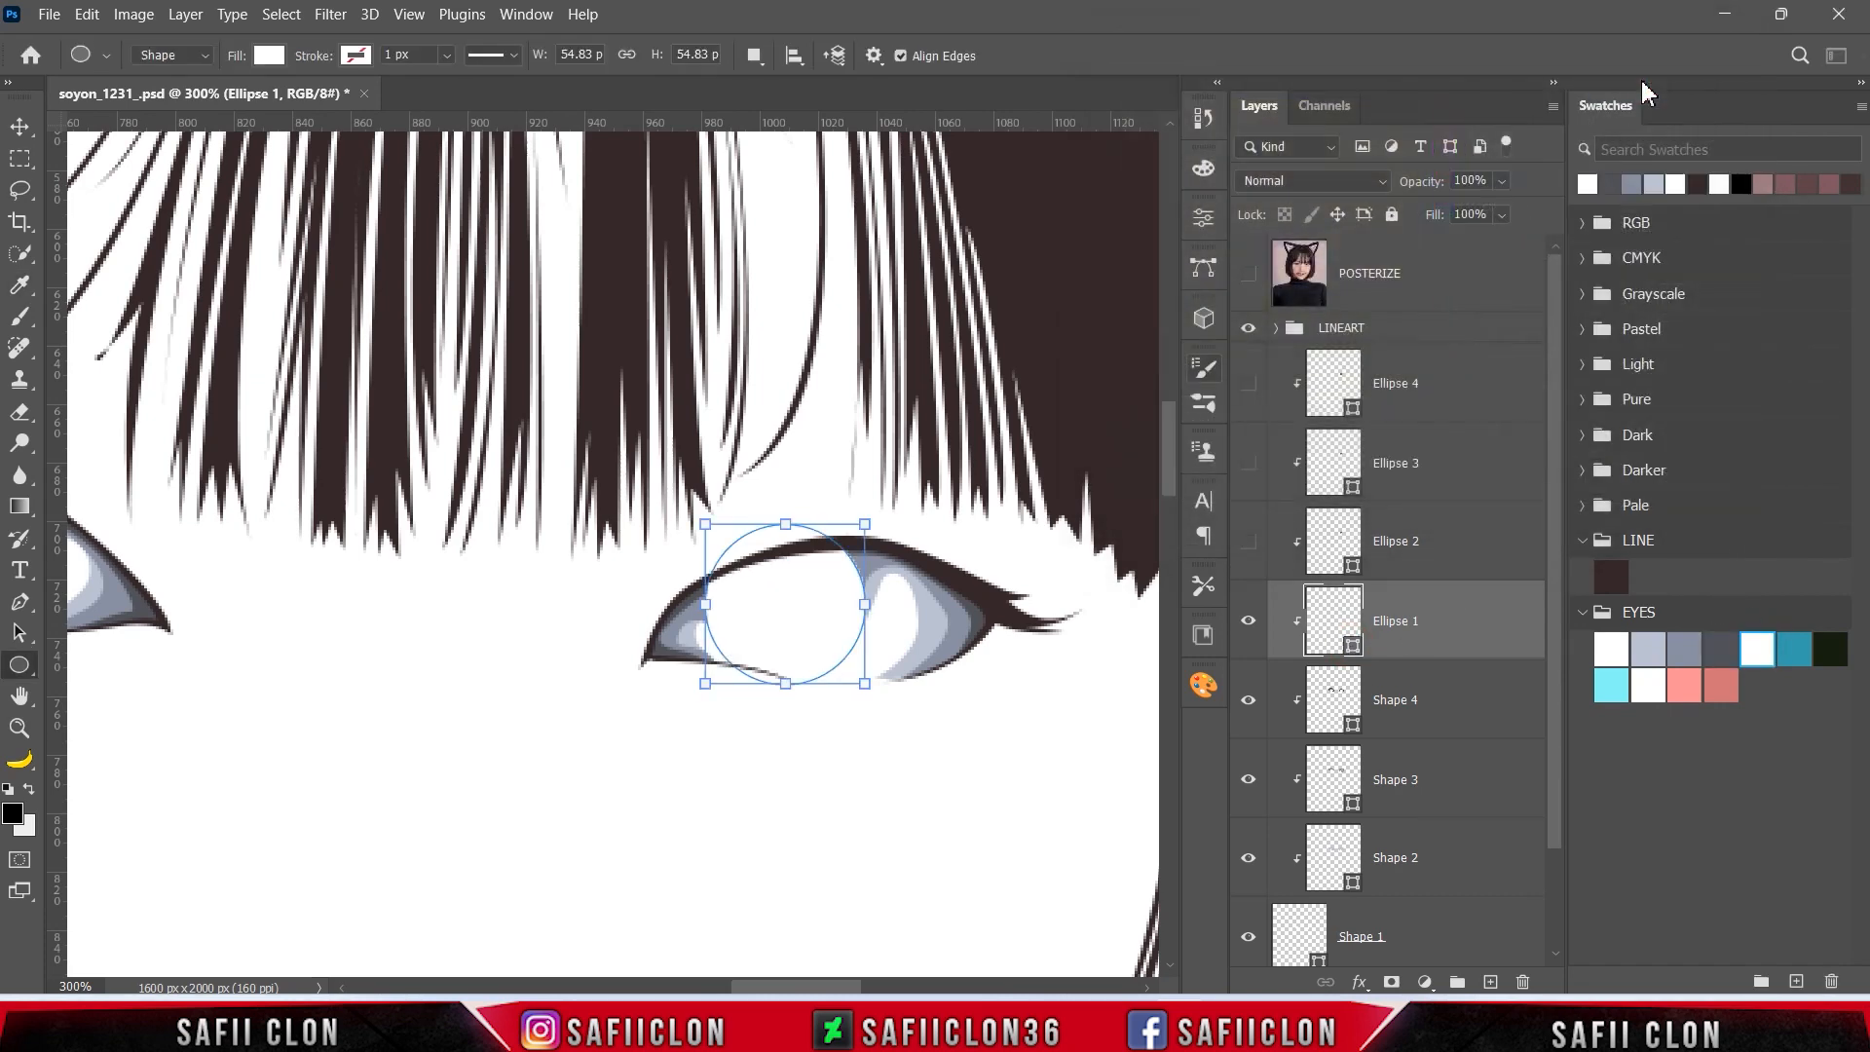
# - Add a 3 px inside stroke to Ellipse 1's layer style in the dark lineart colour 342629, sampled from the upper eyelid
pyautogui.rightClick(1449, 625)
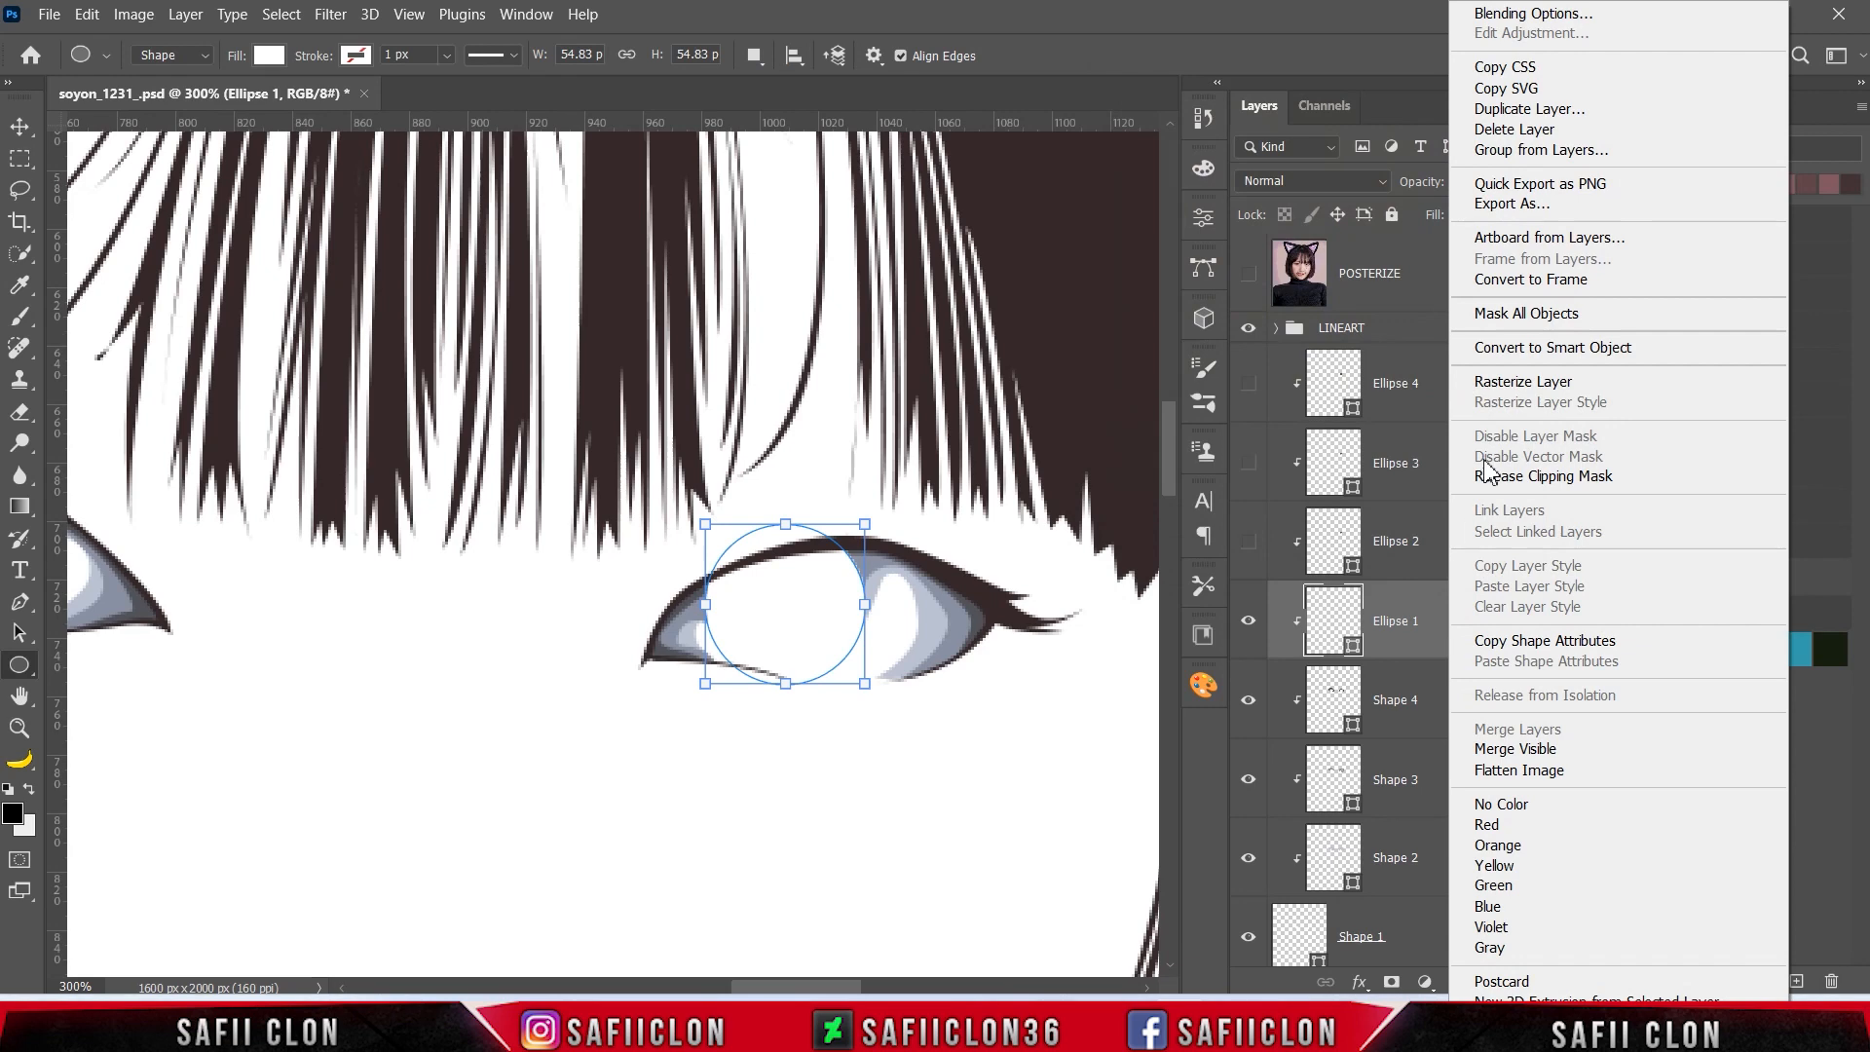
pyautogui.click(1551, 16)
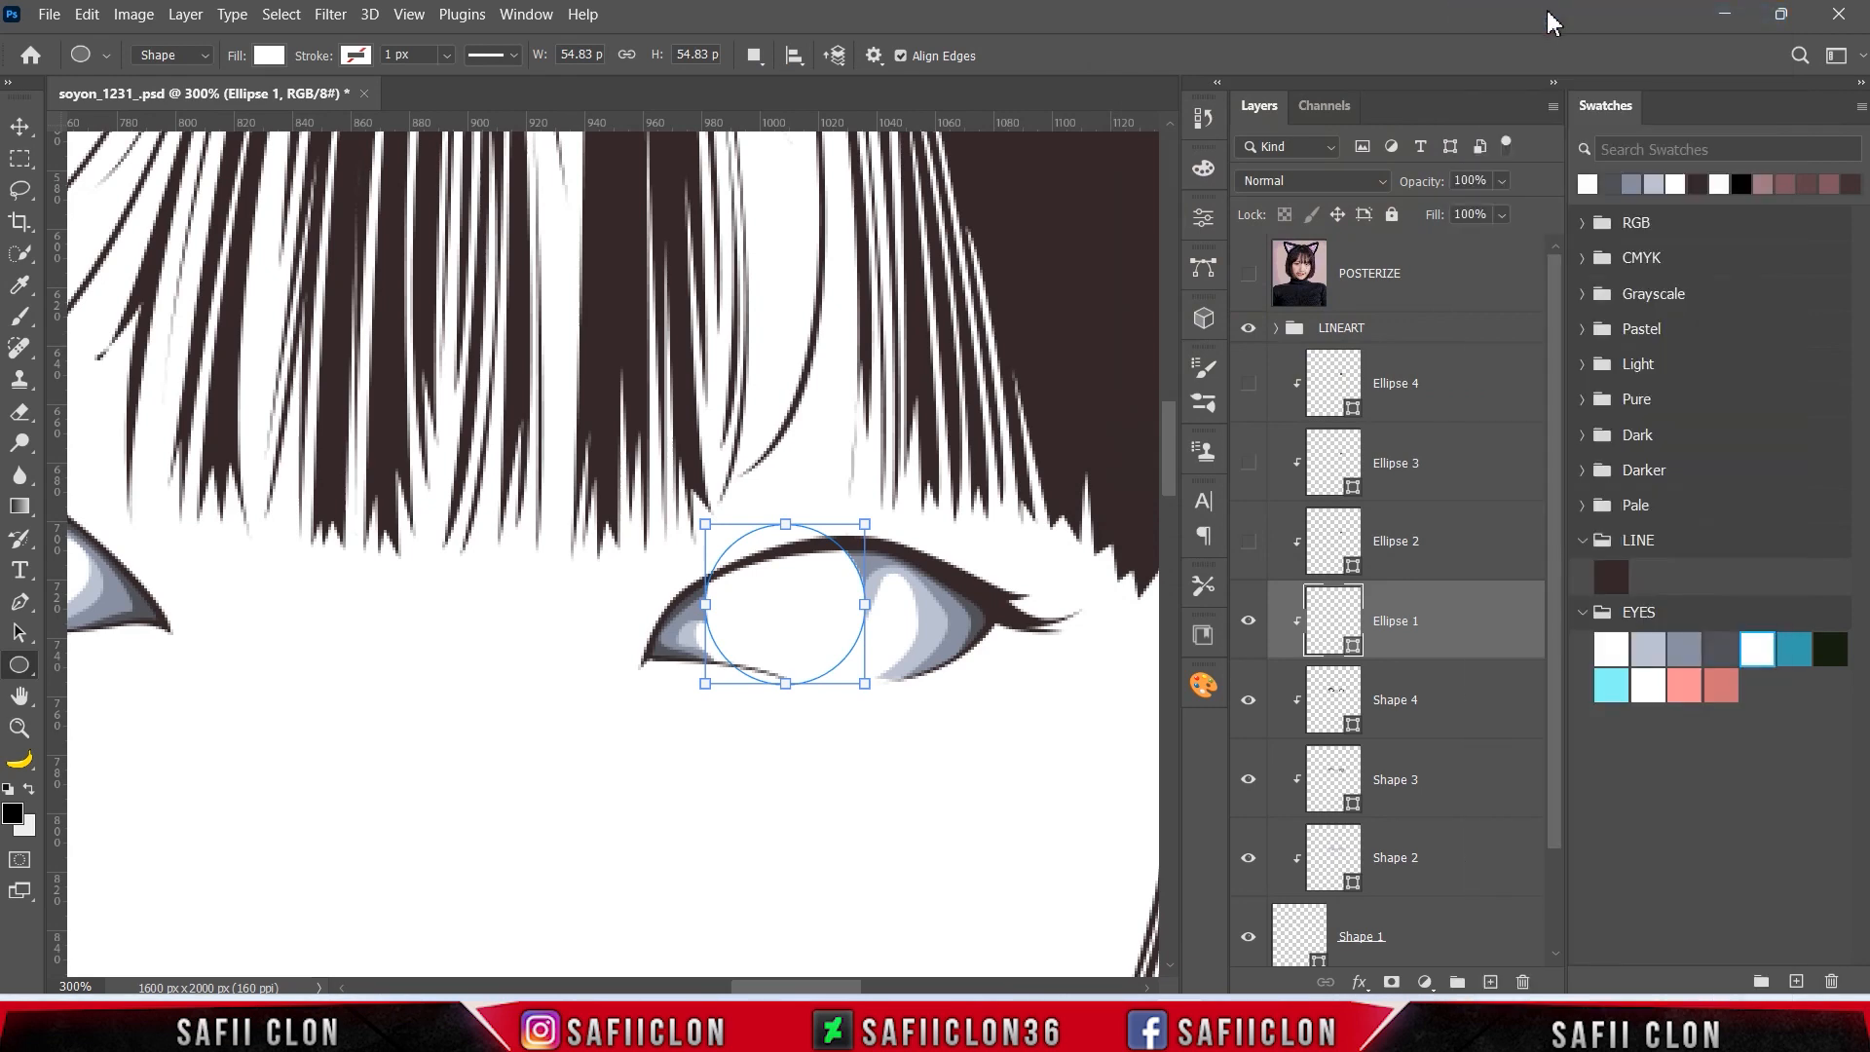
pyautogui.moveTo(1118, 269); pyautogui.dragTo(1205, 249)
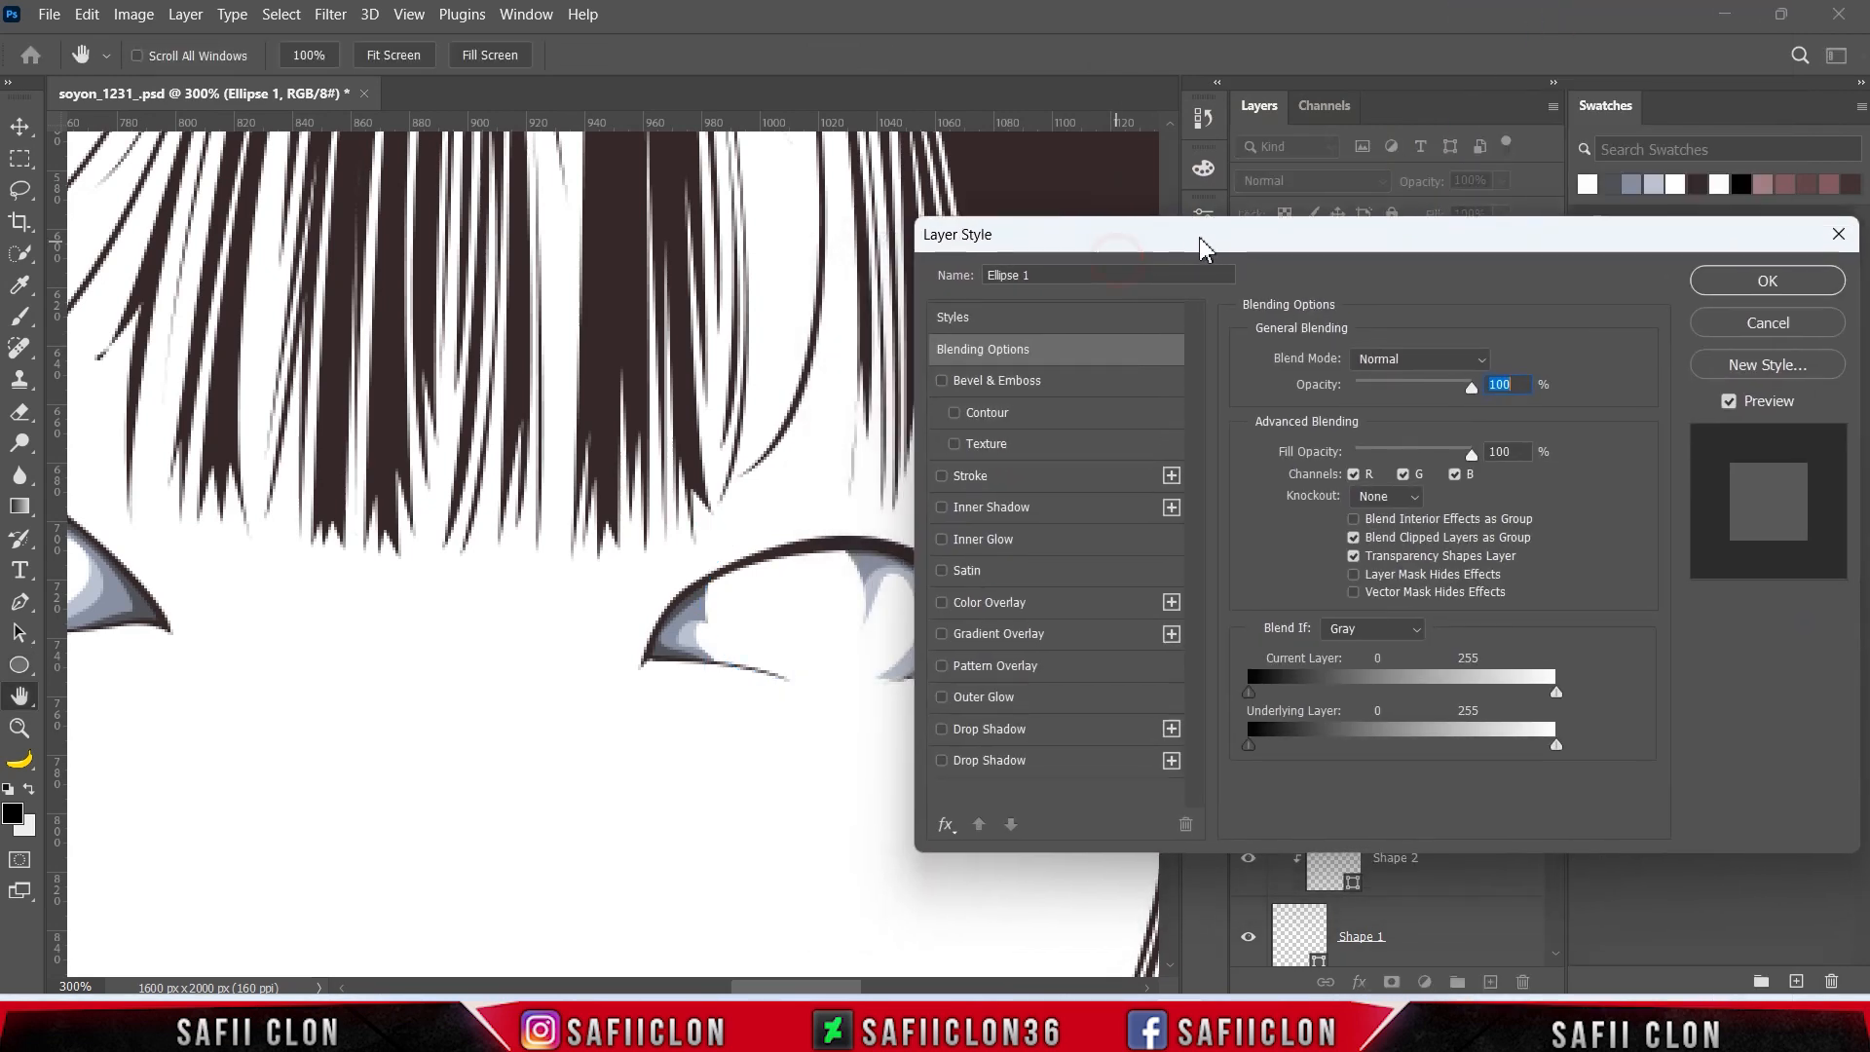
pyautogui.click(996, 478)
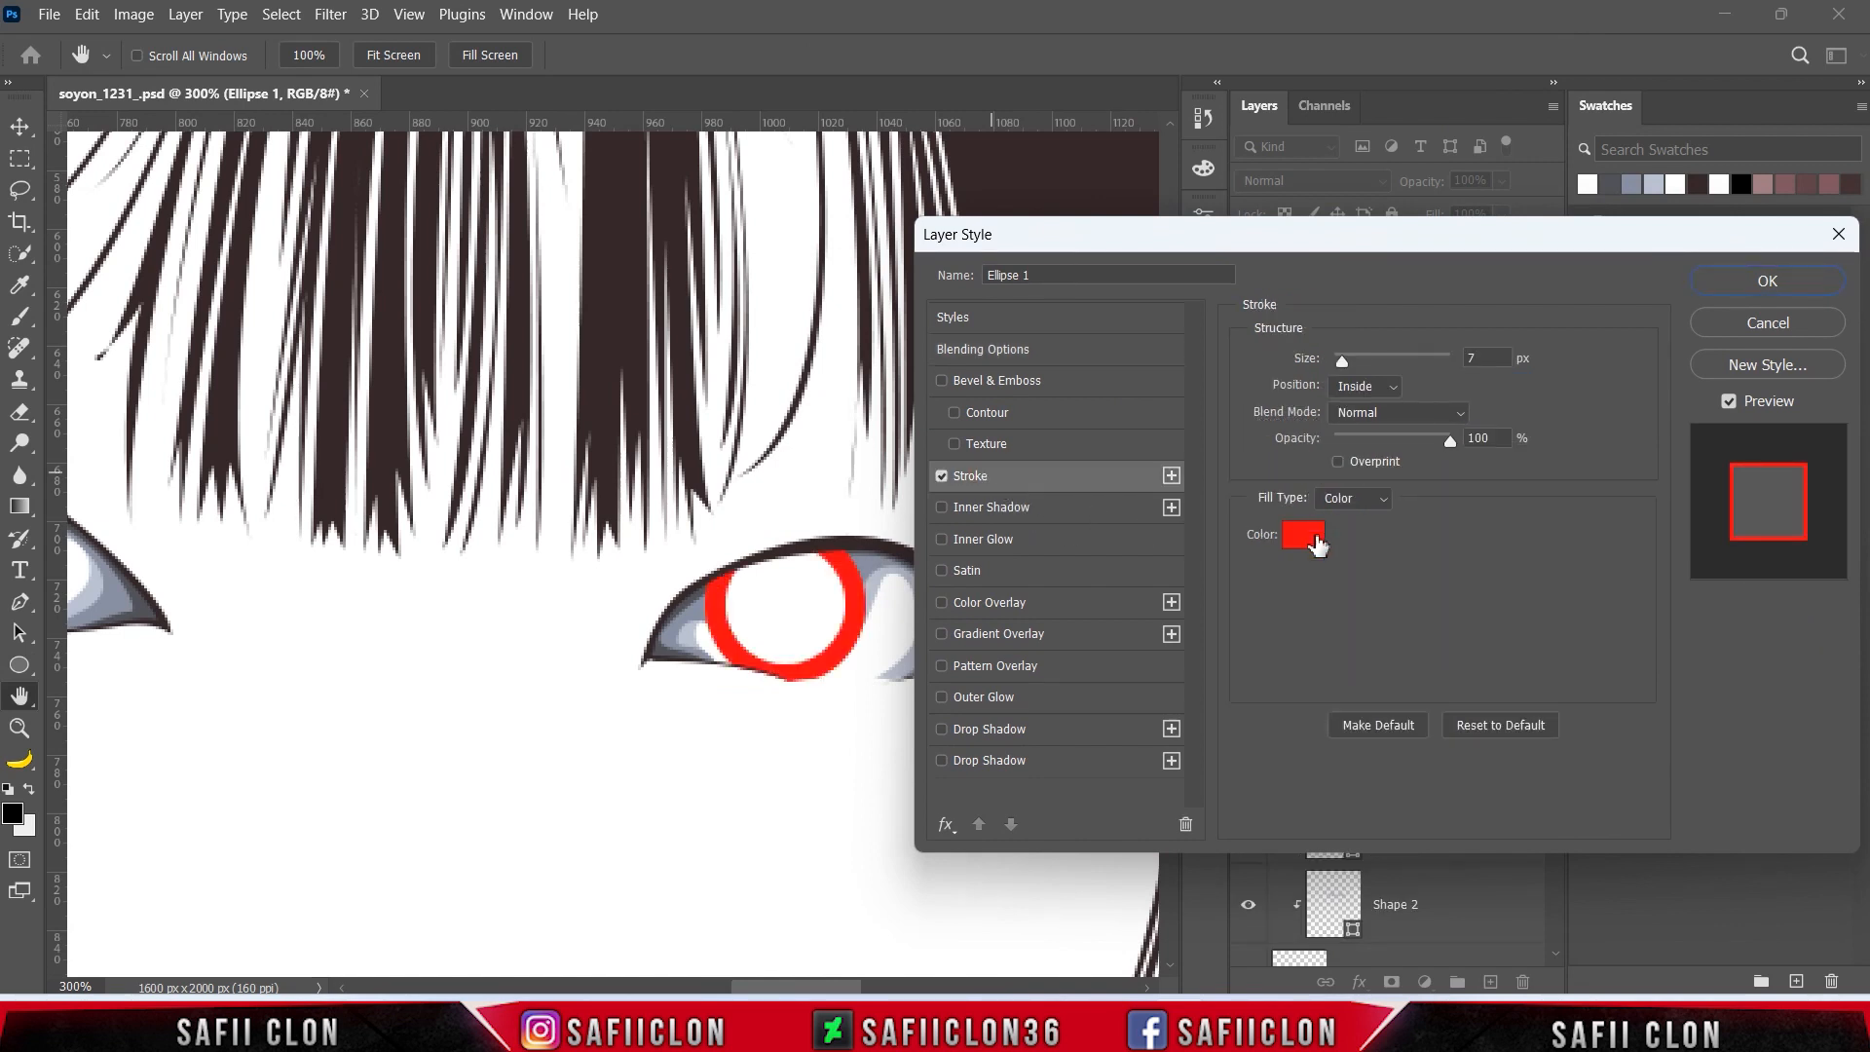
pyautogui.click(1306, 535)
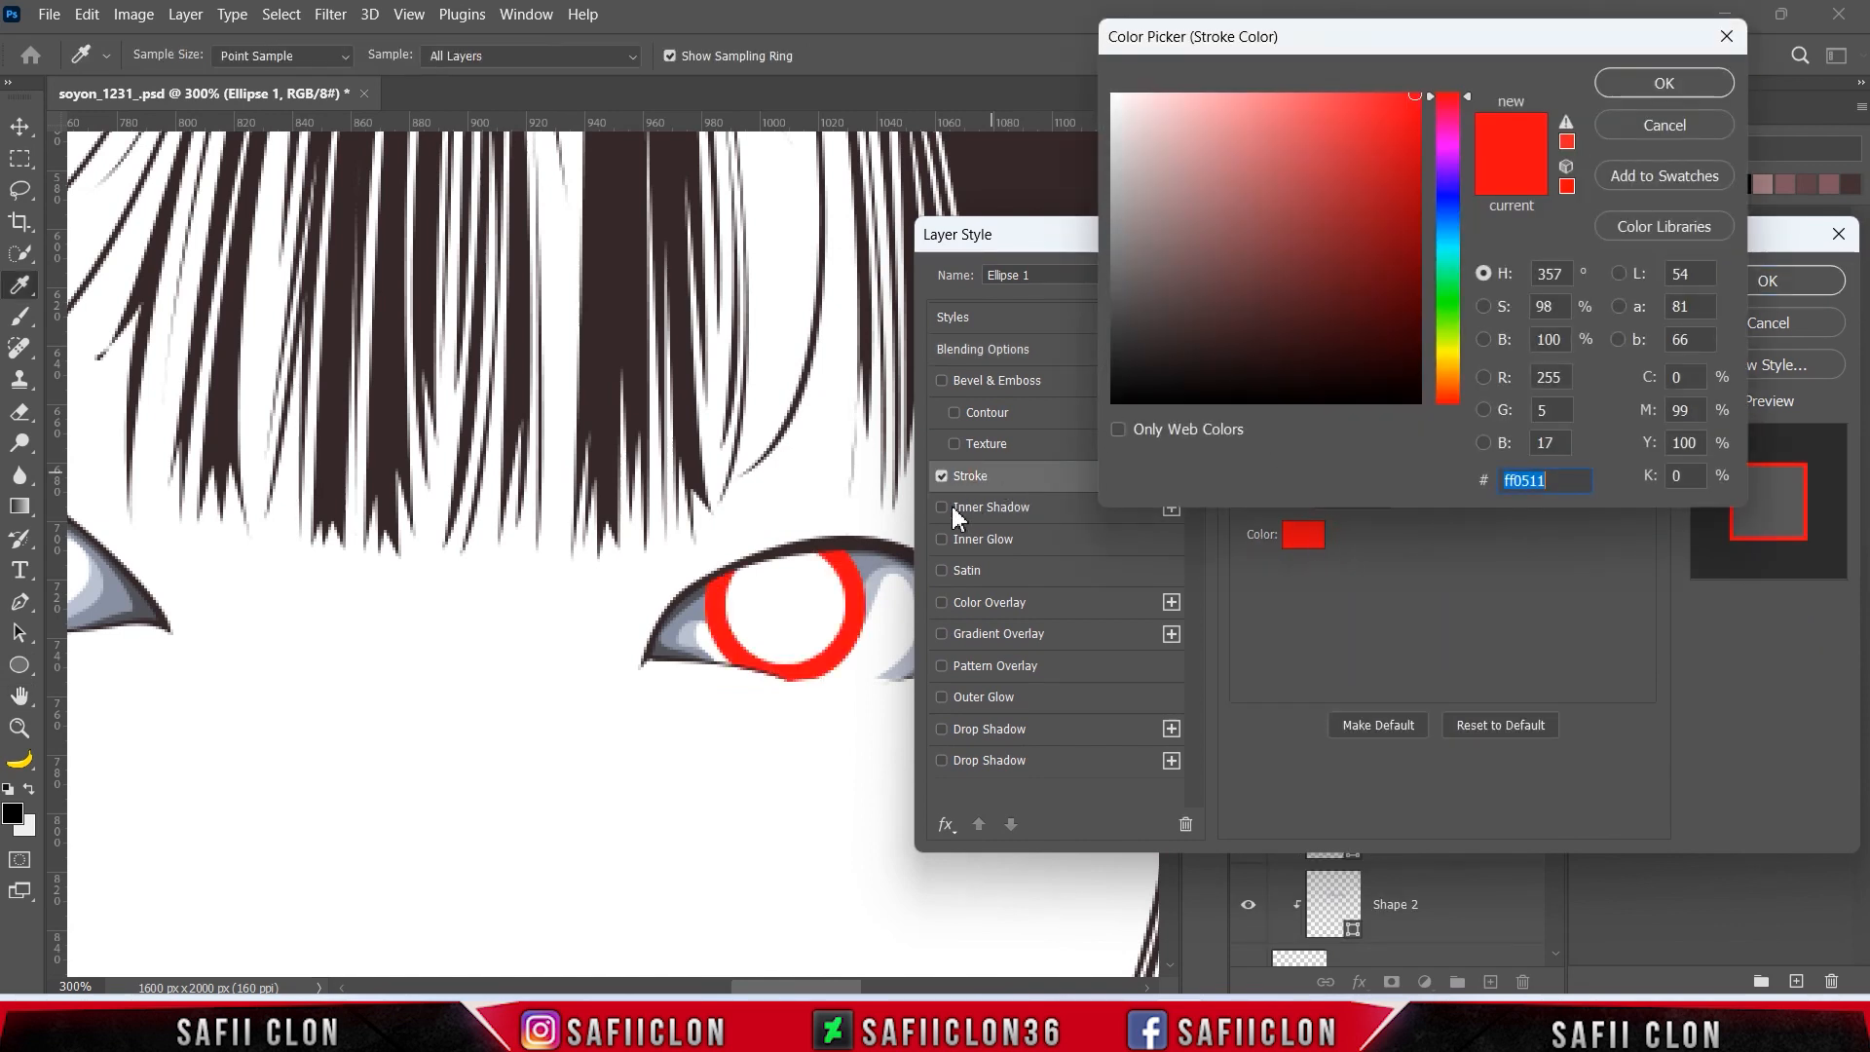
pyautogui.click(847, 538)
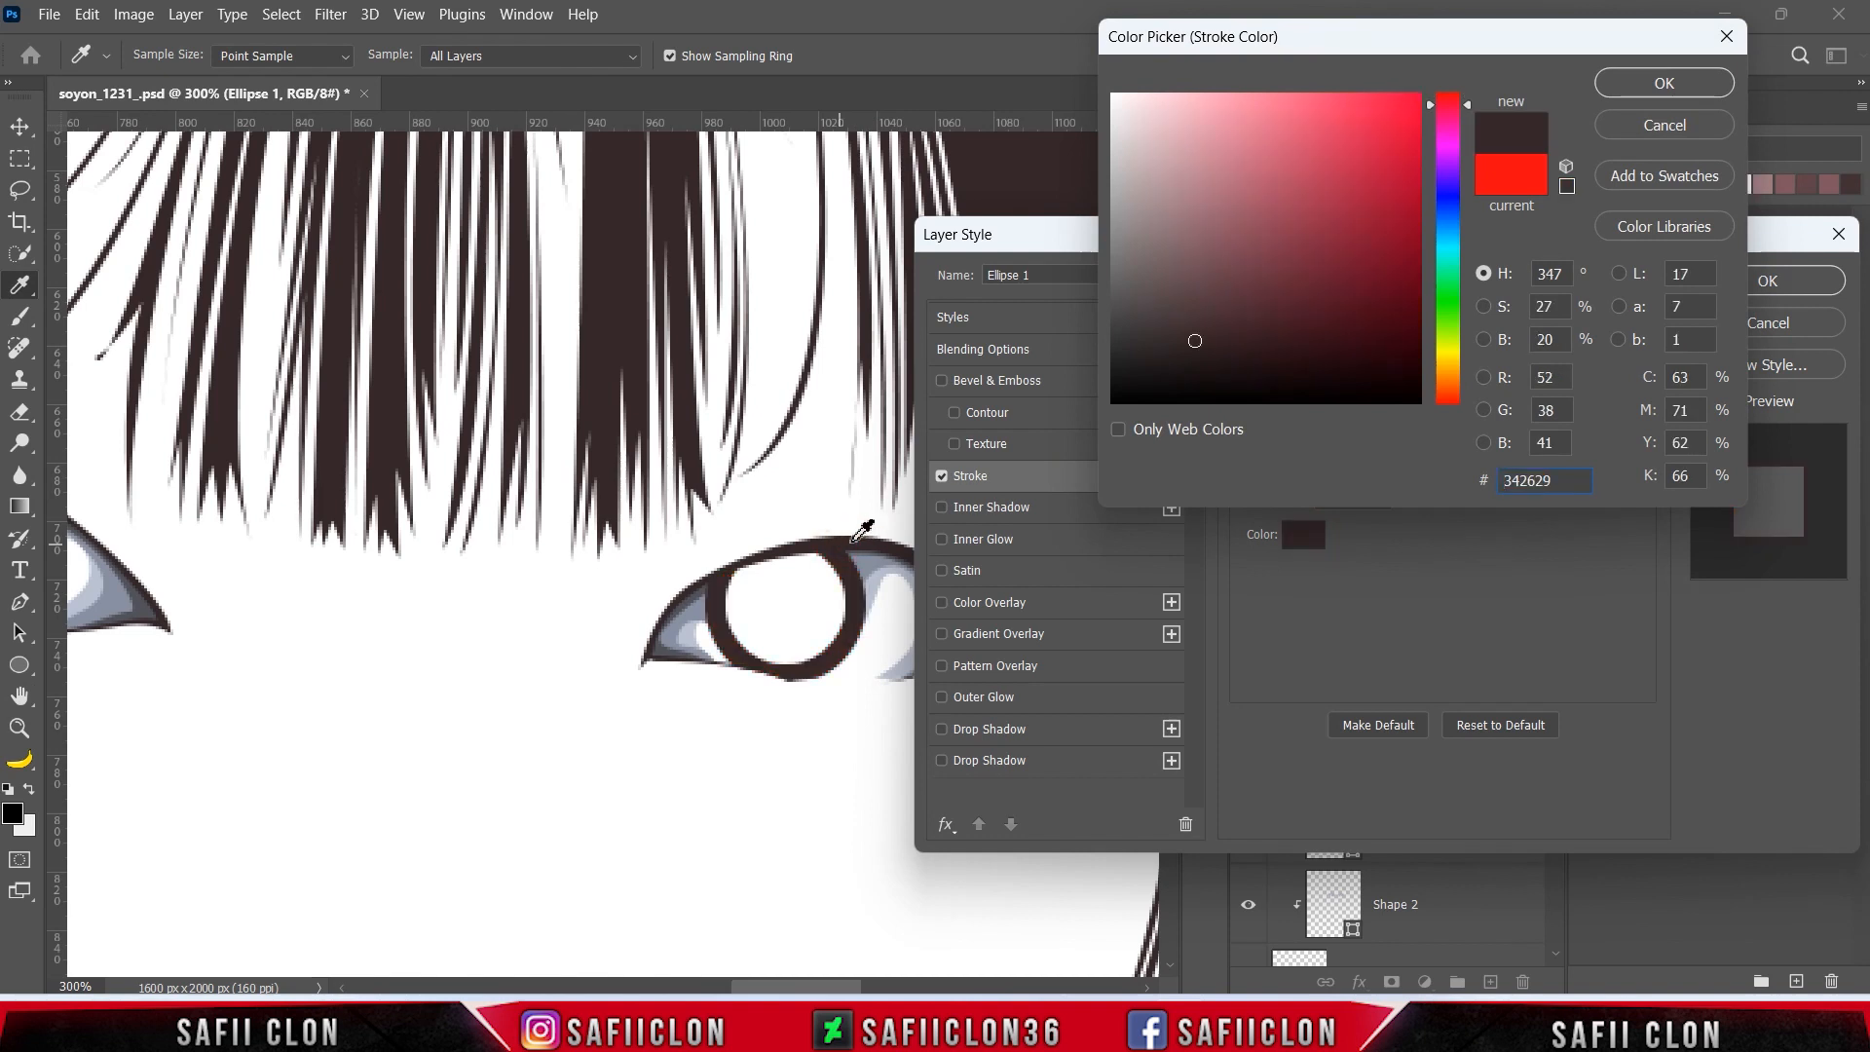
pyautogui.click(1664, 83)
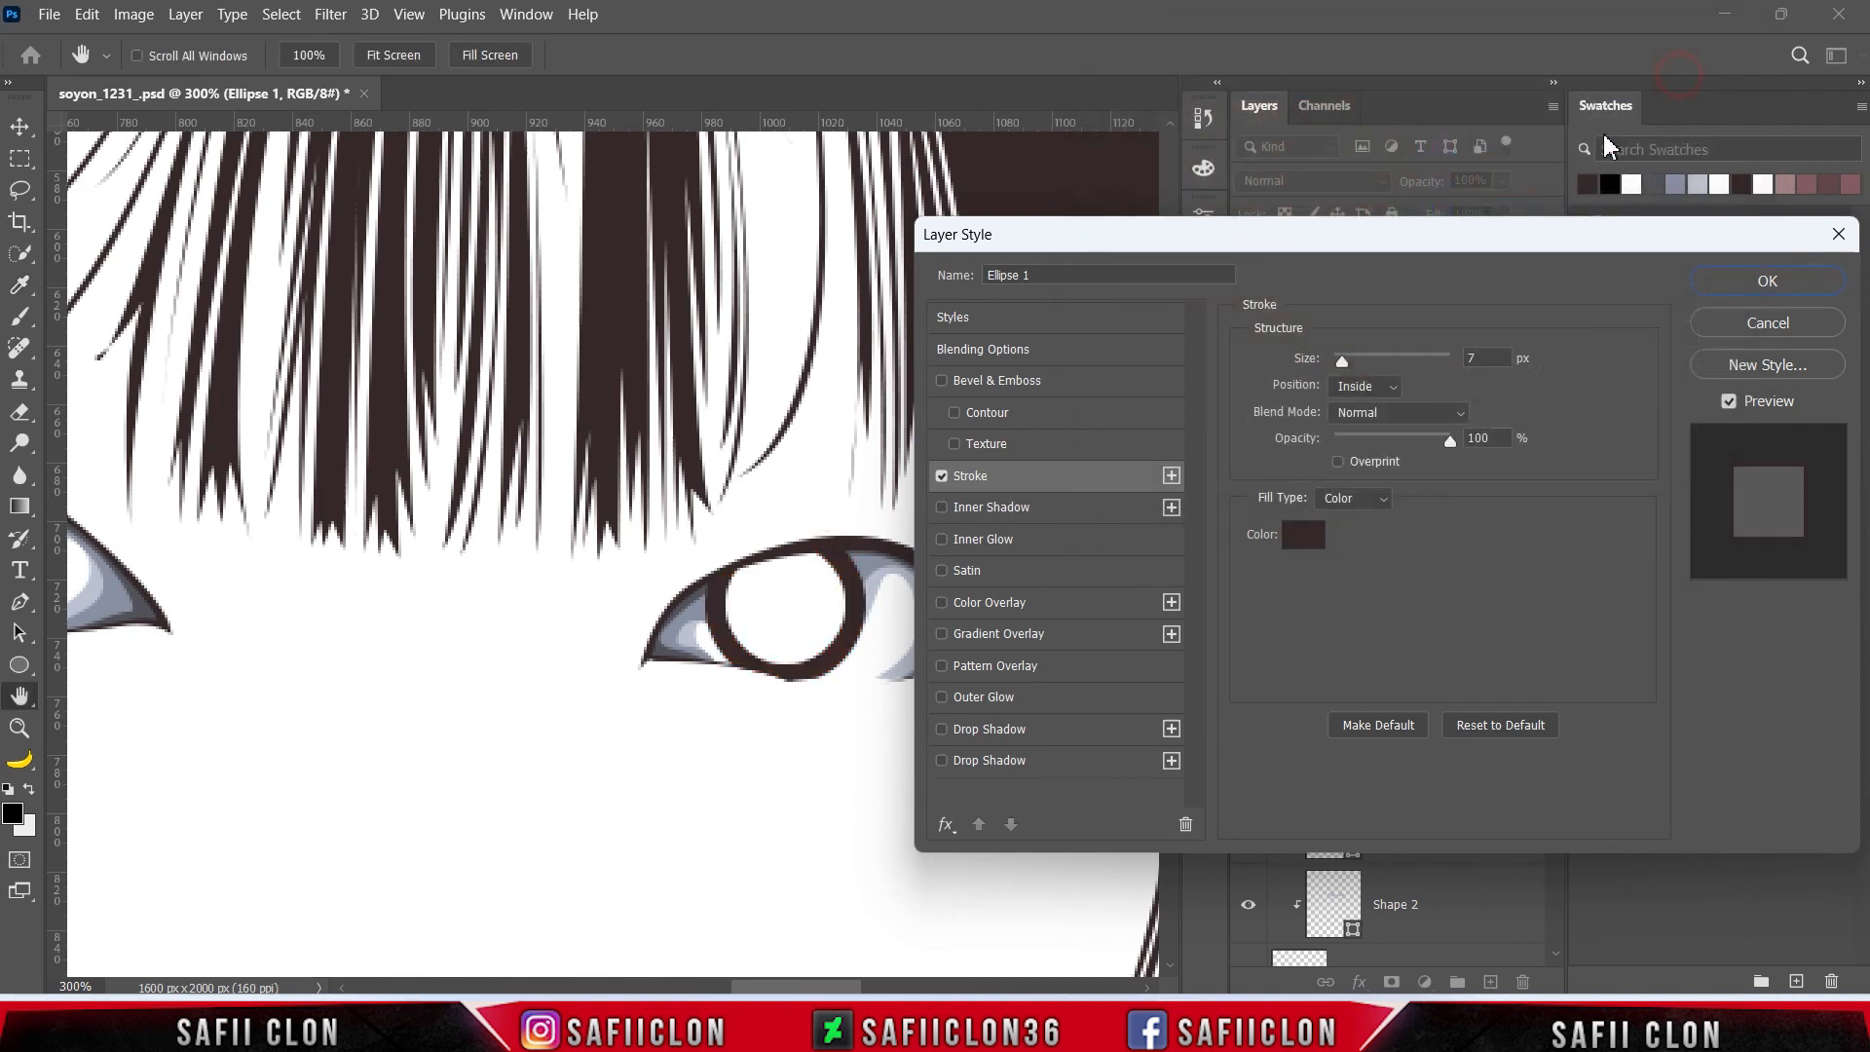
pyautogui.moveTo(1343, 364); pyautogui.dragTo(1341, 370)
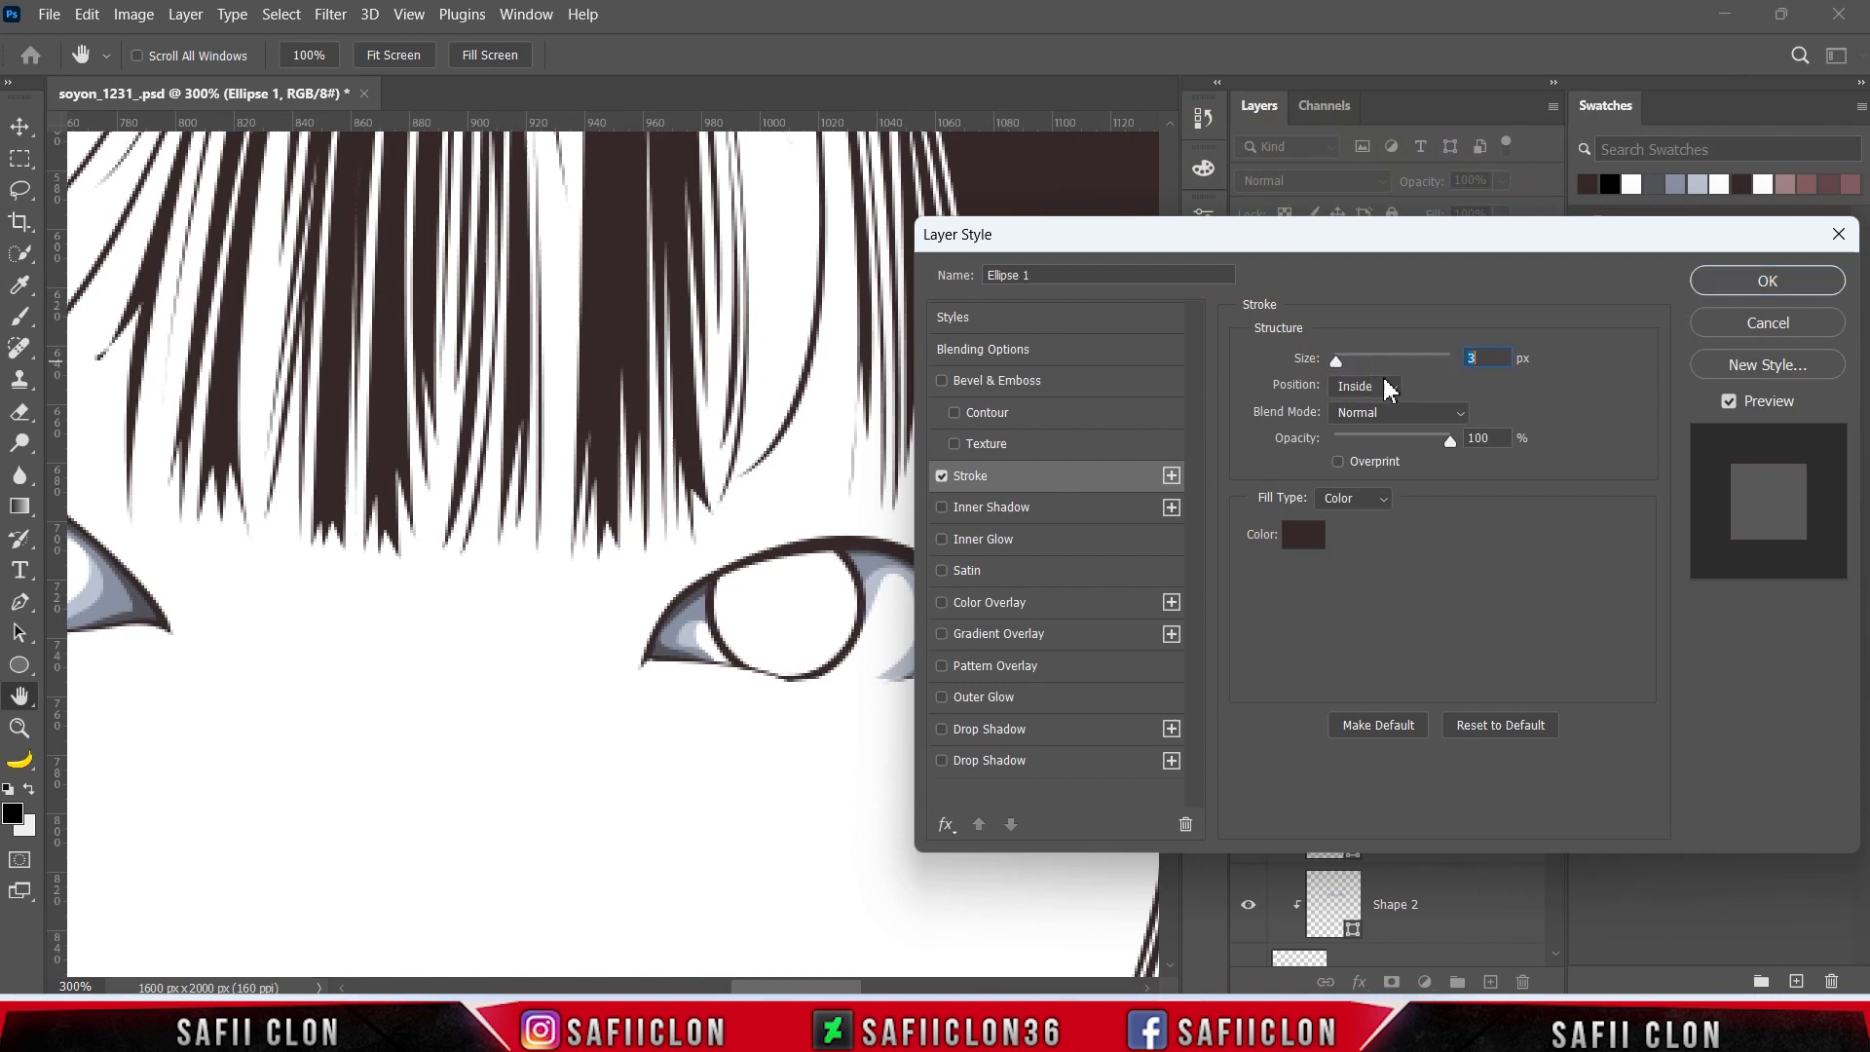
pyautogui.click(1742, 283)
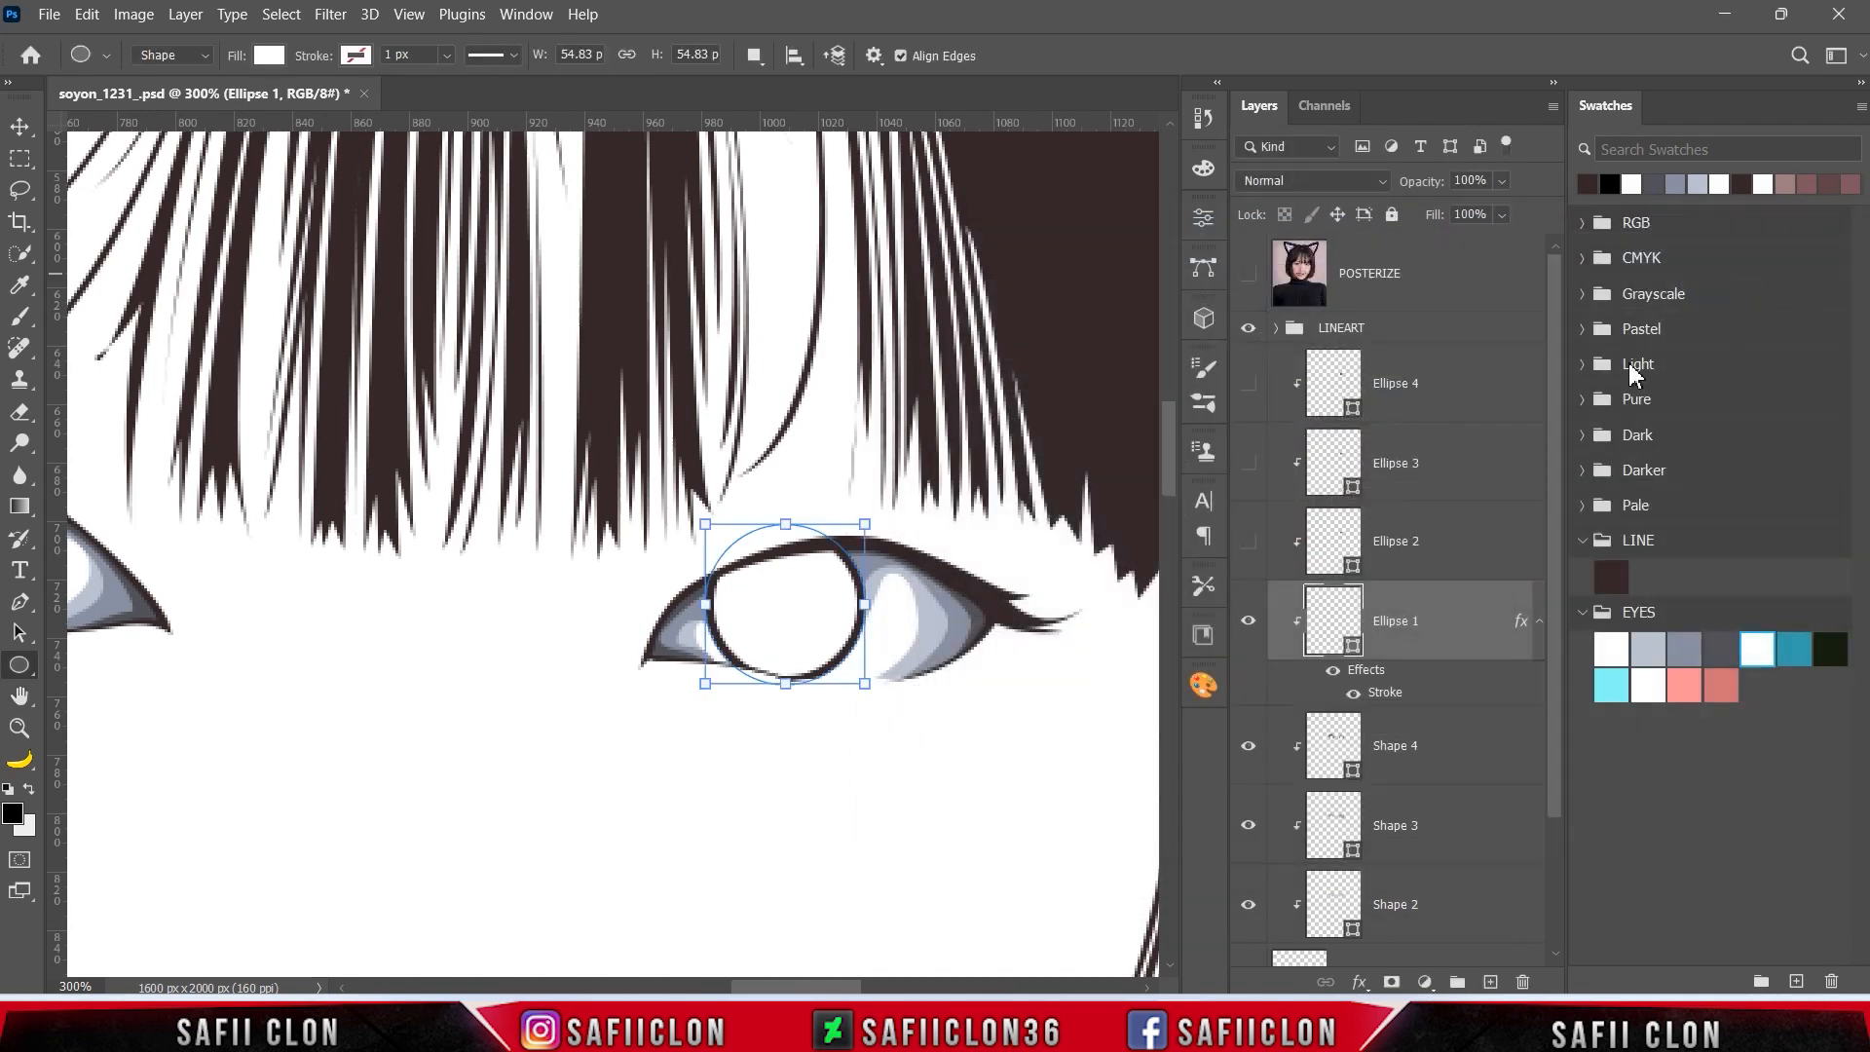
# - Show Ellipse 2 and fill it with the teal EYES swatch (359dac)
pyautogui.click(1451, 565)
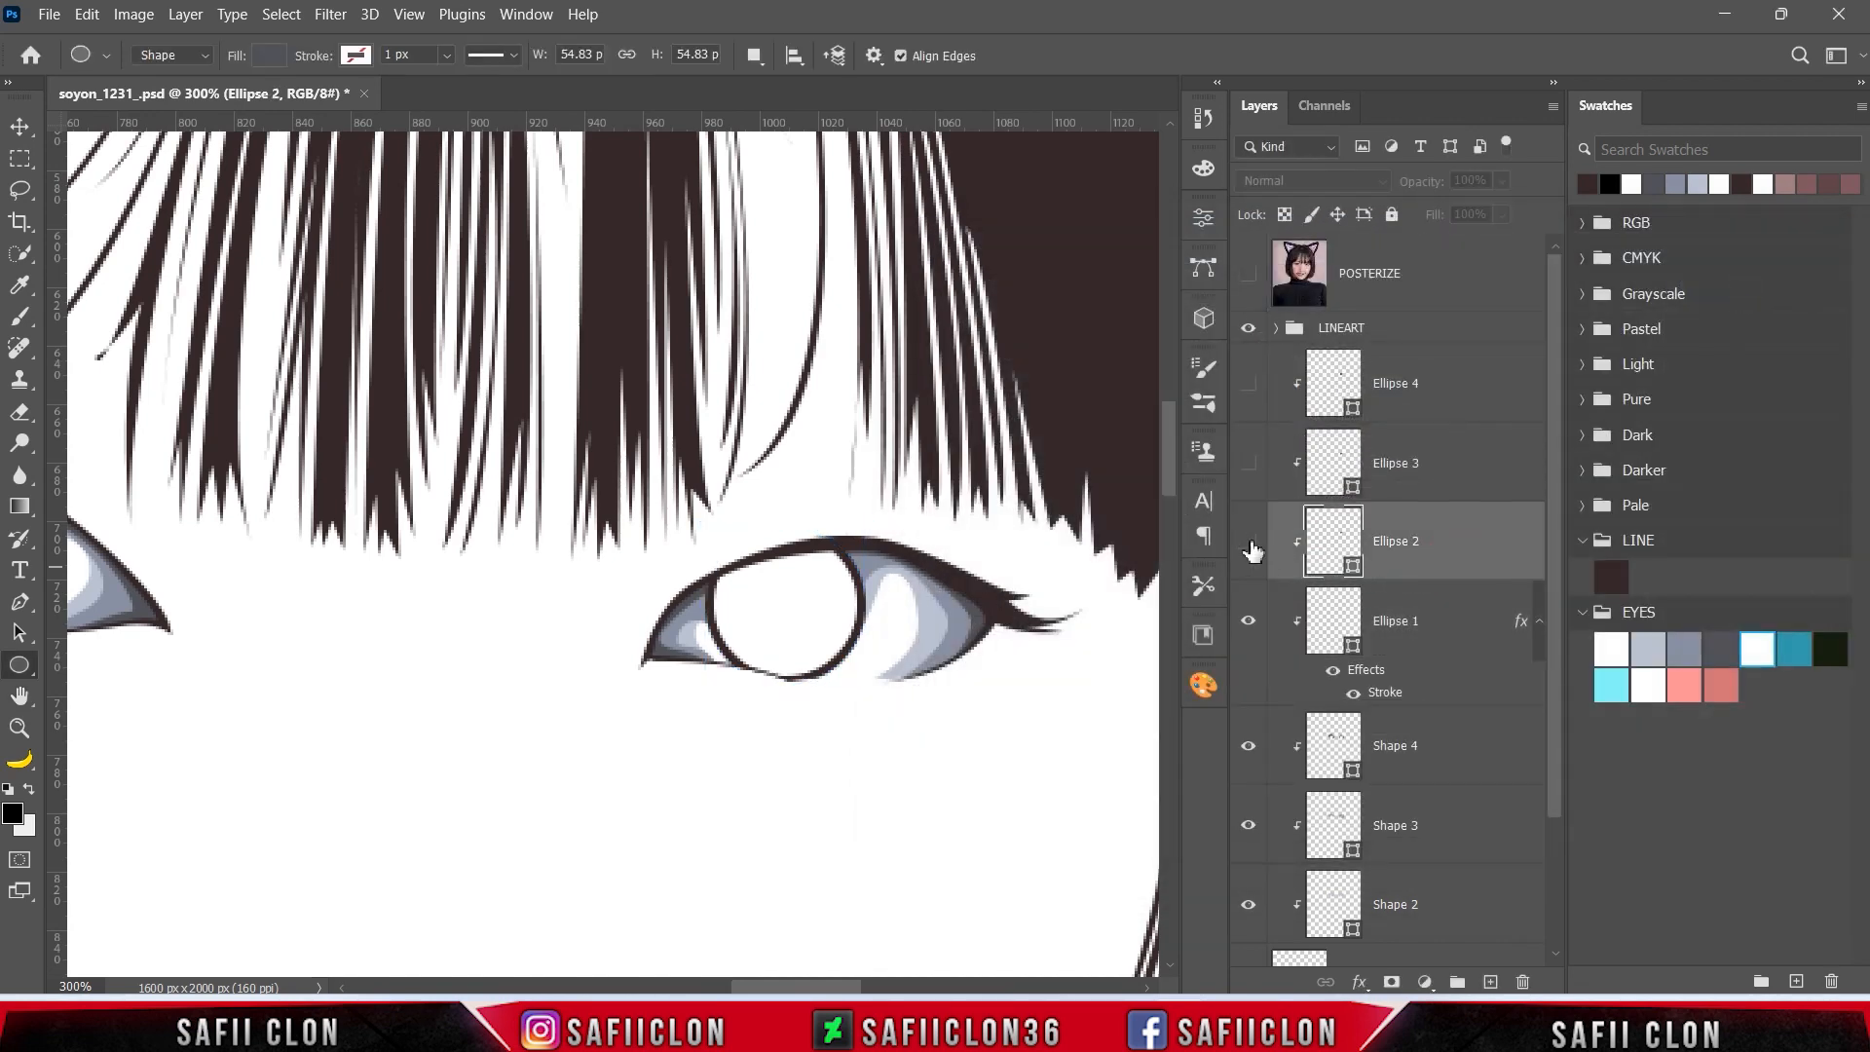
pyautogui.click(1249, 543)
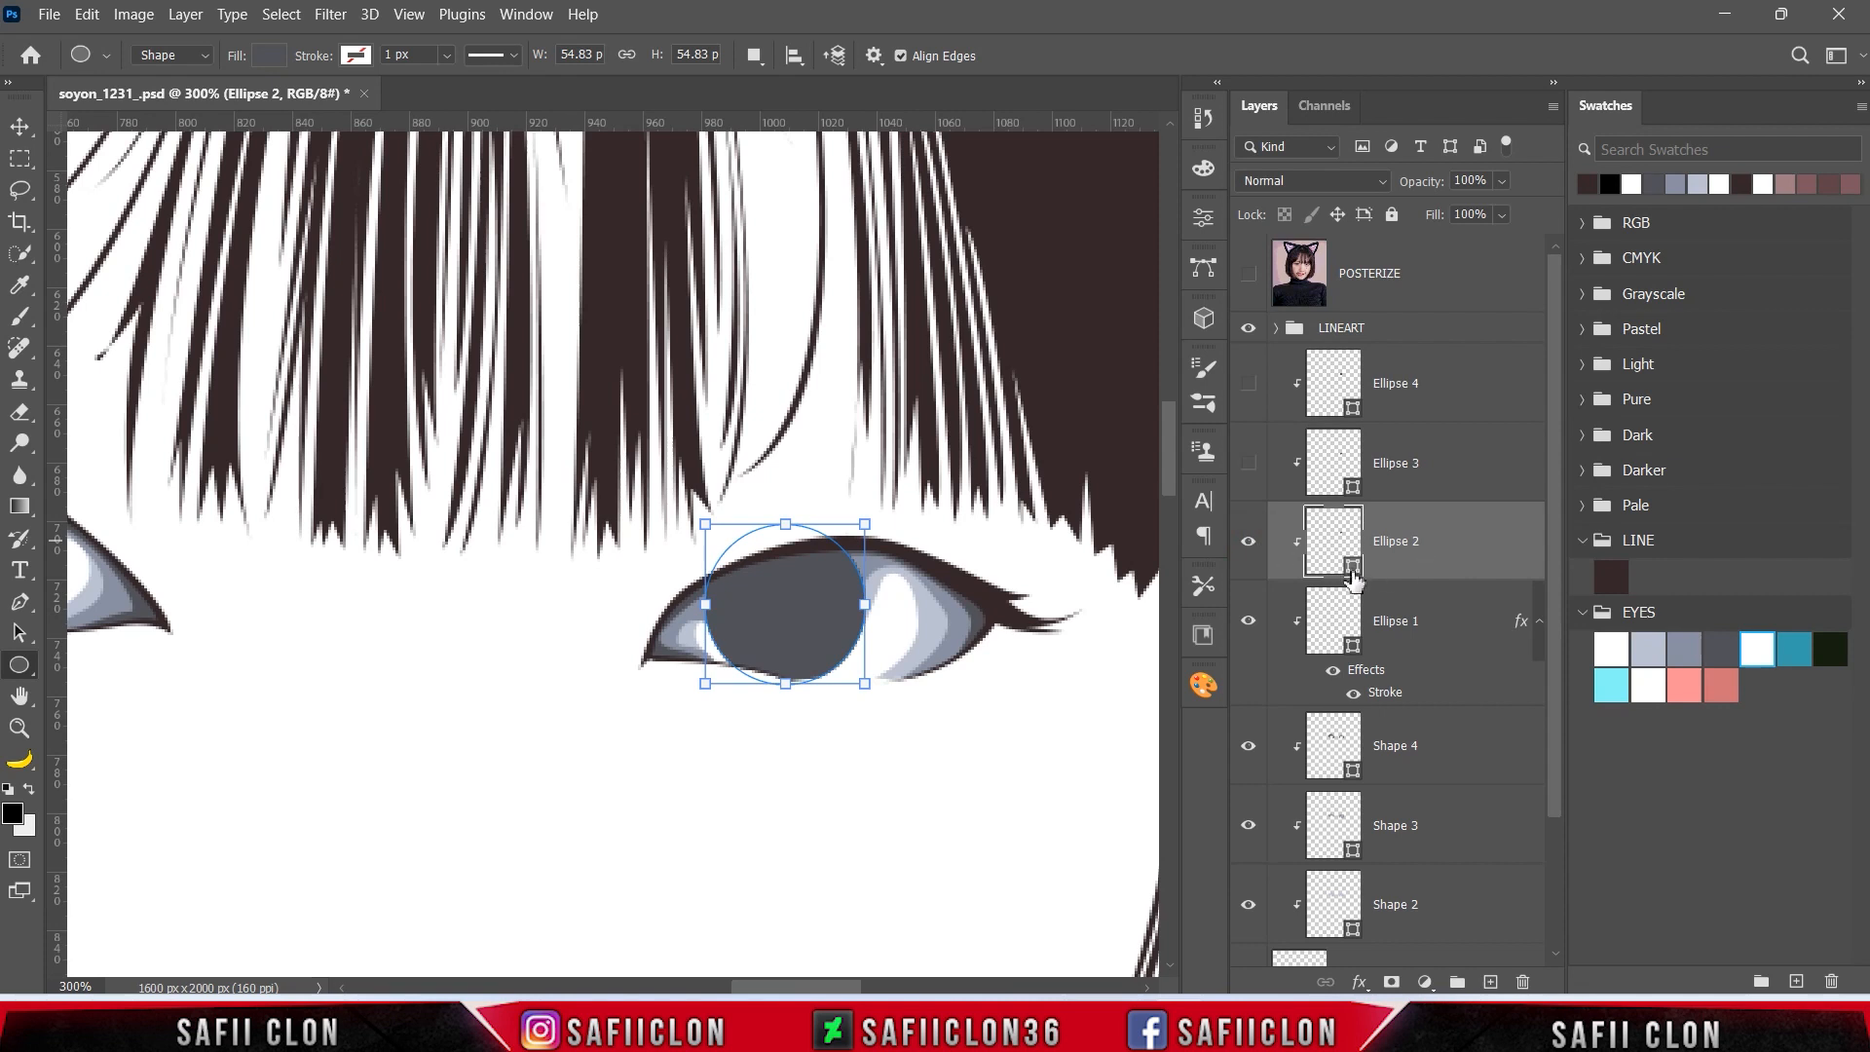
pyautogui.doubleClick(1354, 568)
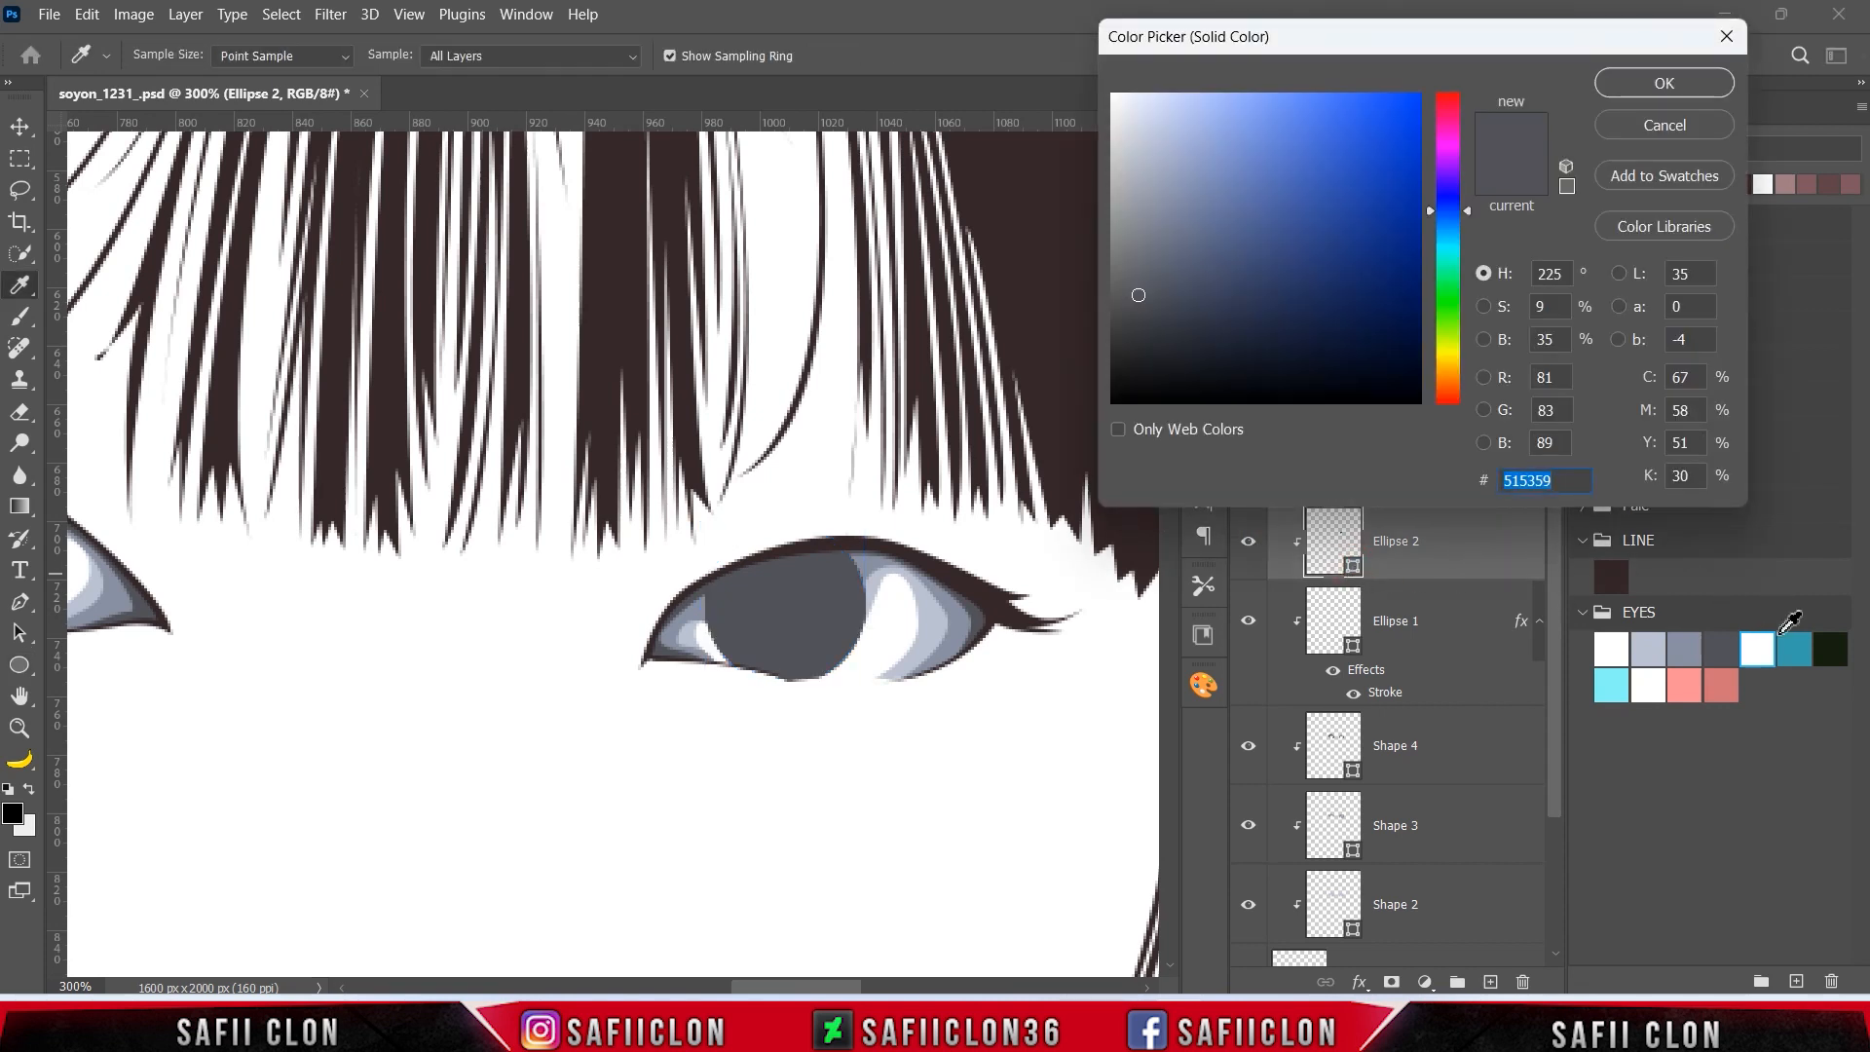
pyautogui.click(1803, 647)
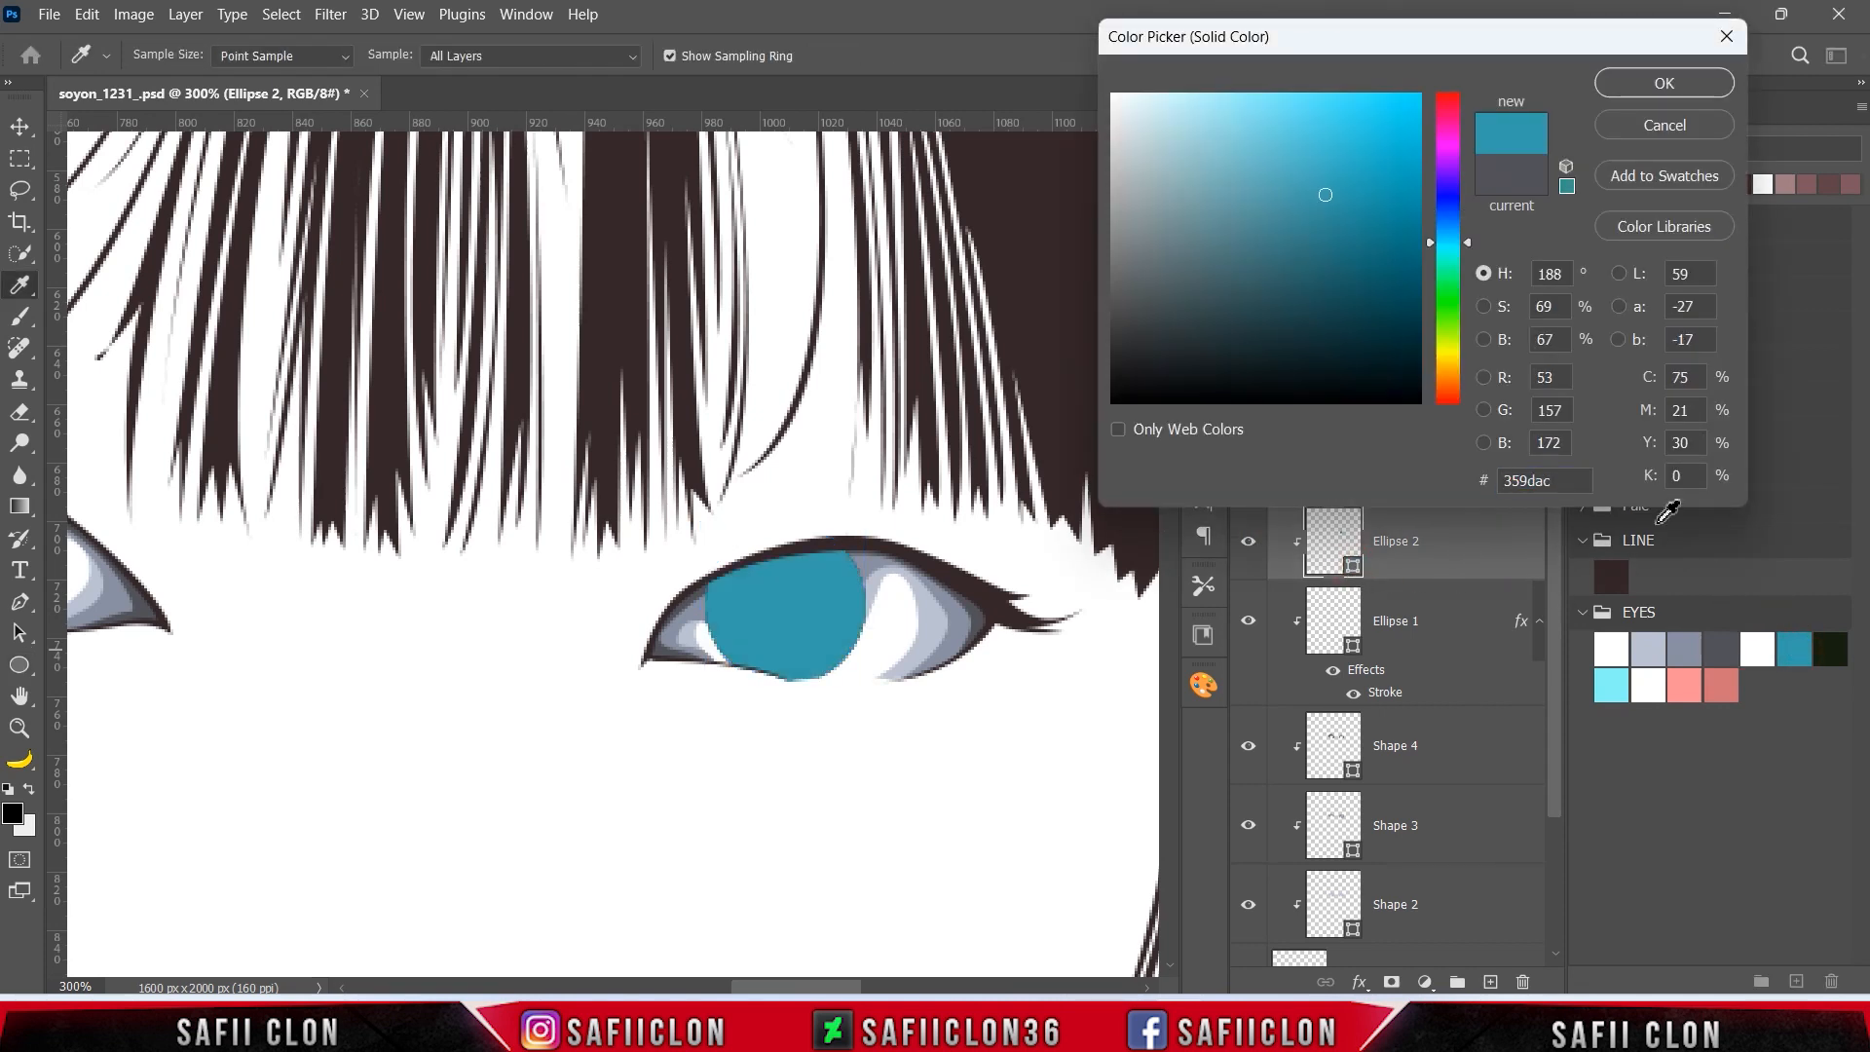
pyautogui.click(1643, 79)
# - Scale Ellipse 2 about its centre to about 81% and nudge it slightly up inside Ellipse 1's dark ring
pyautogui.hotkey('ctrl', 't')
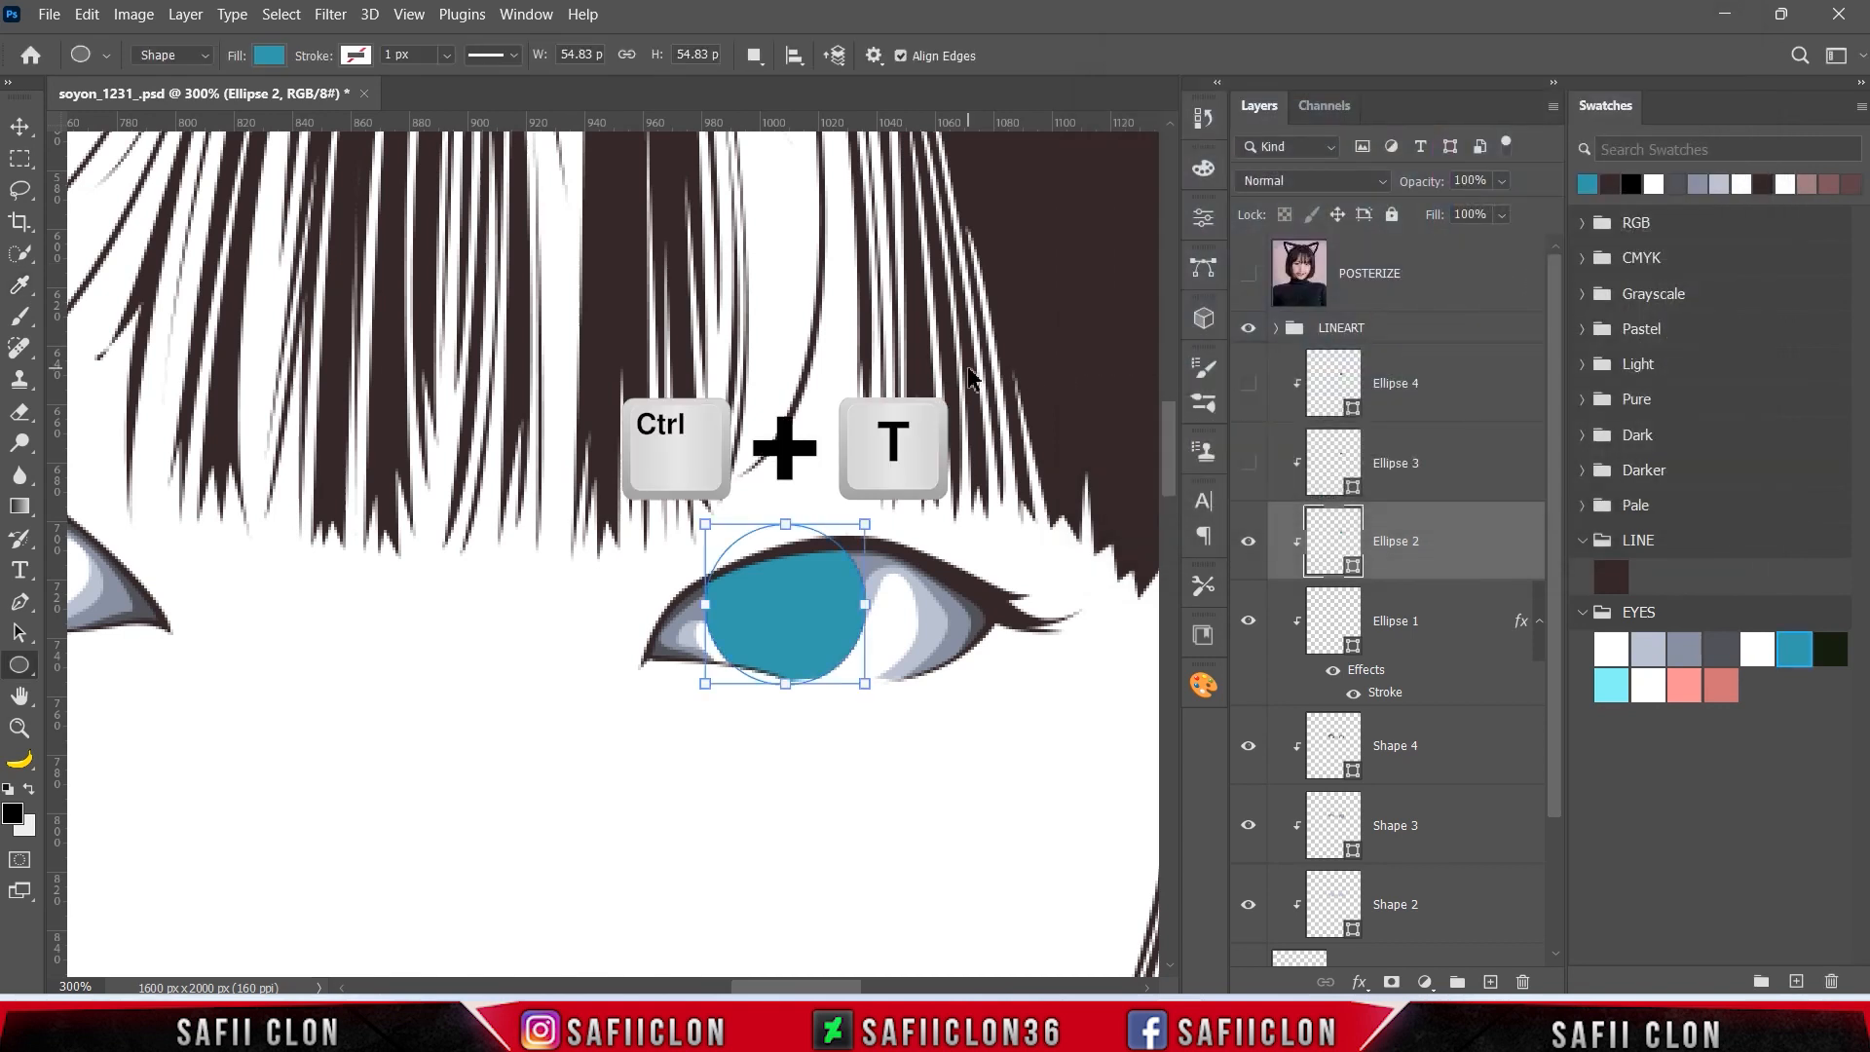
pyautogui.moveTo(863, 524); pyautogui.dragTo(855, 536)
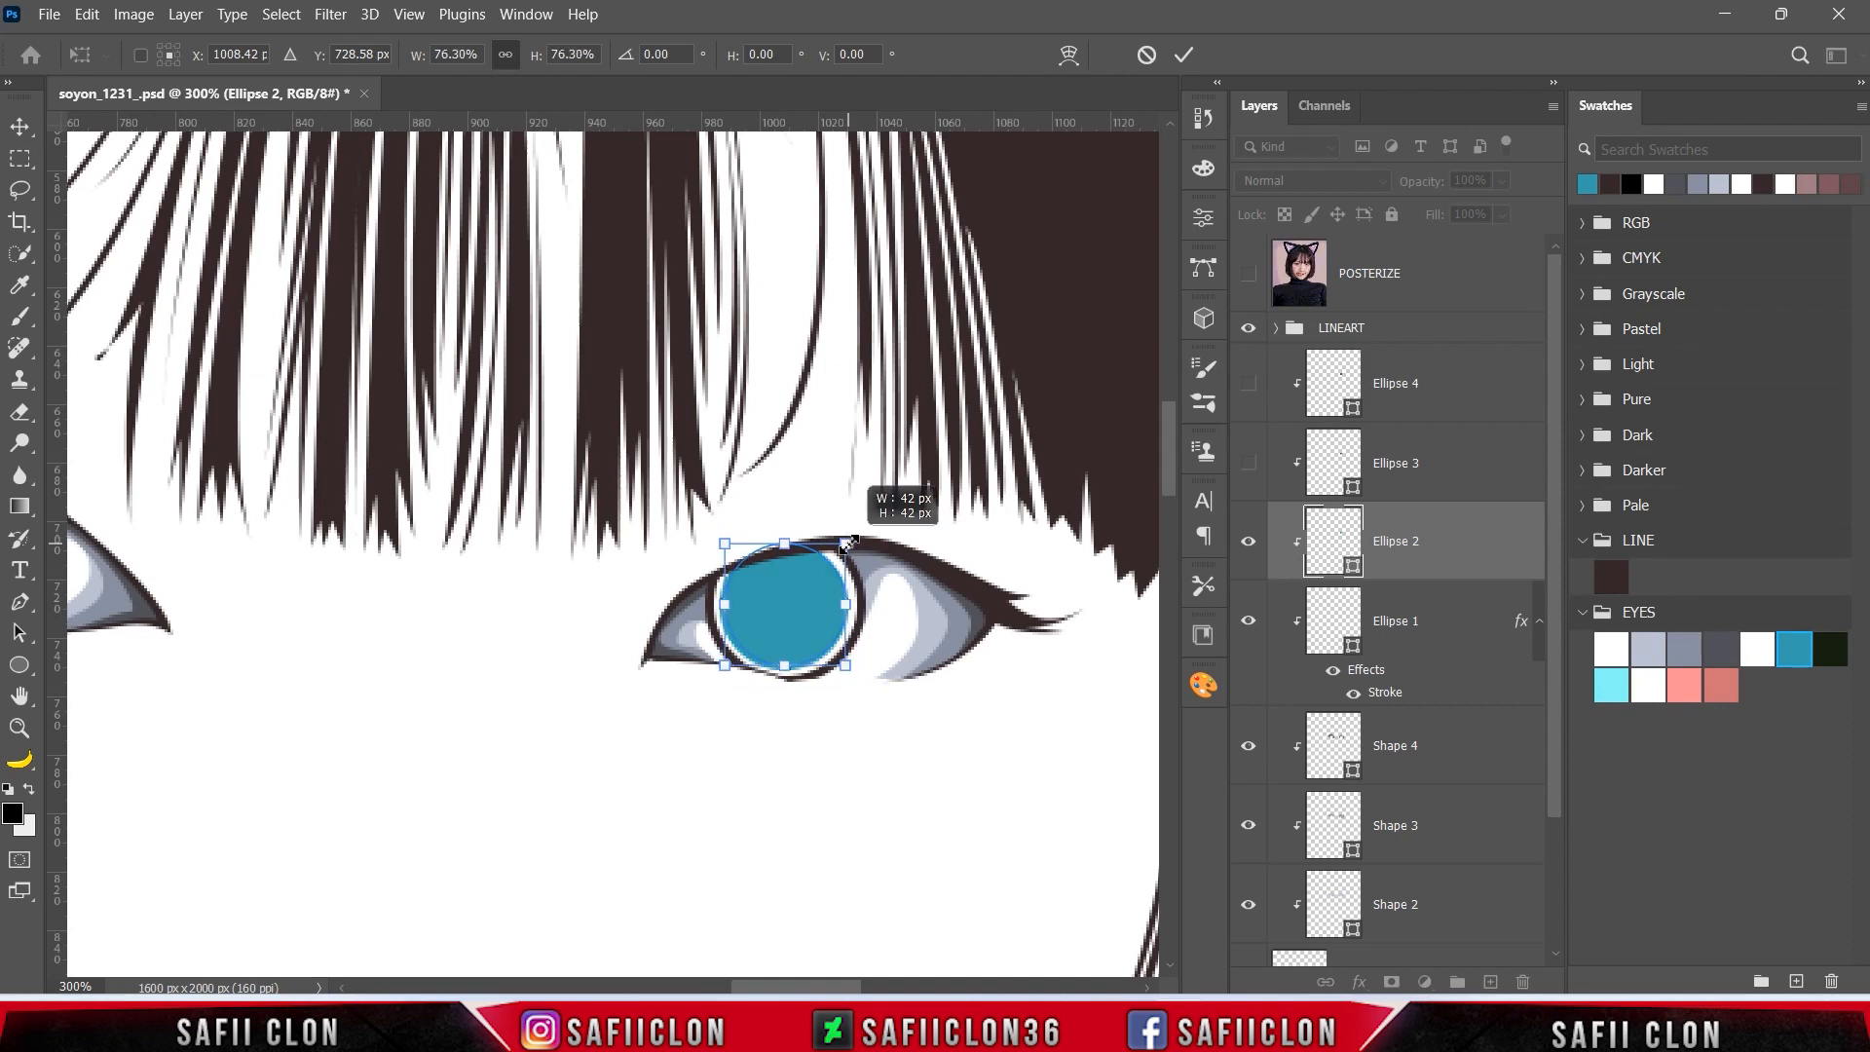
pyautogui.hotkey('ctrl', '+')
pyautogui.hotkey('ctrl', '+')
pyautogui.hotkey('ctrl', '+')
pyautogui.hotkey('ctrl', '+')
pyautogui.hotkey('ctrl', '+')
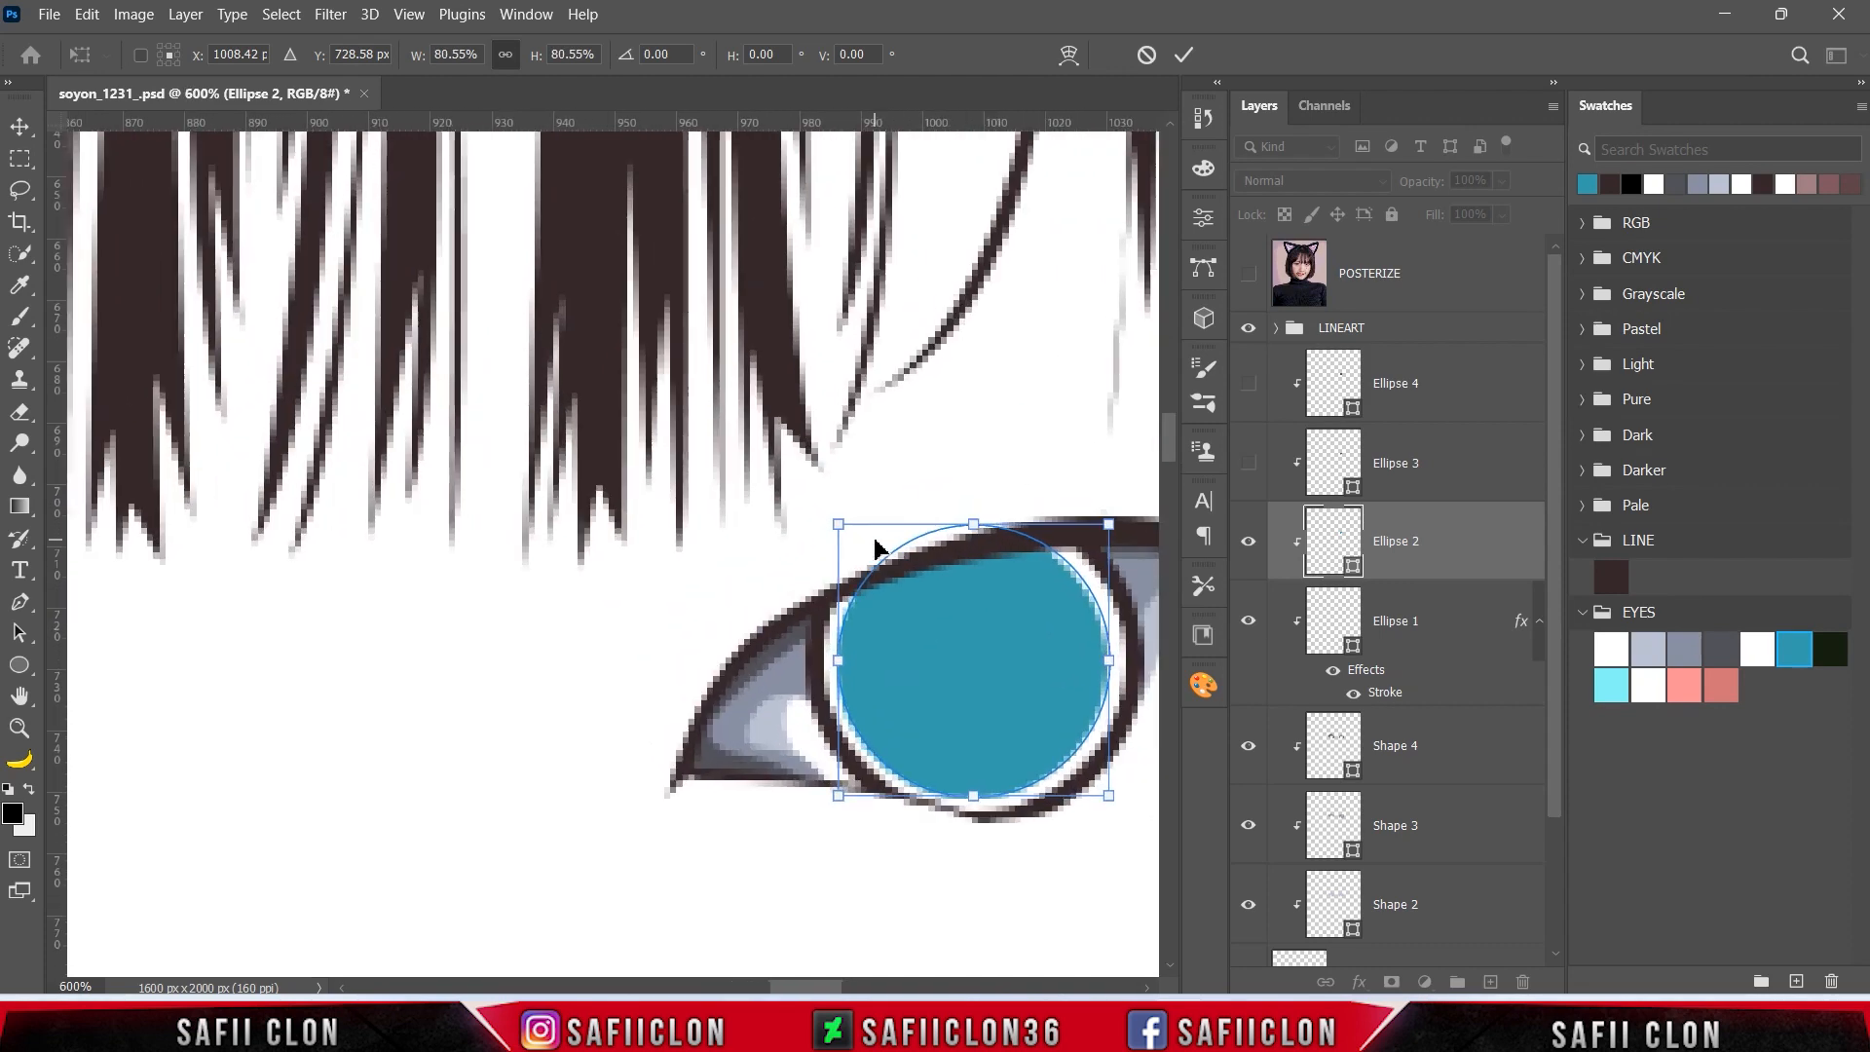
pyautogui.moveTo(813, 988); pyautogui.dragTo(839, 988)
pyautogui.moveTo(507, 863); pyautogui.dragTo(504, 865)
pyautogui.press('Up')
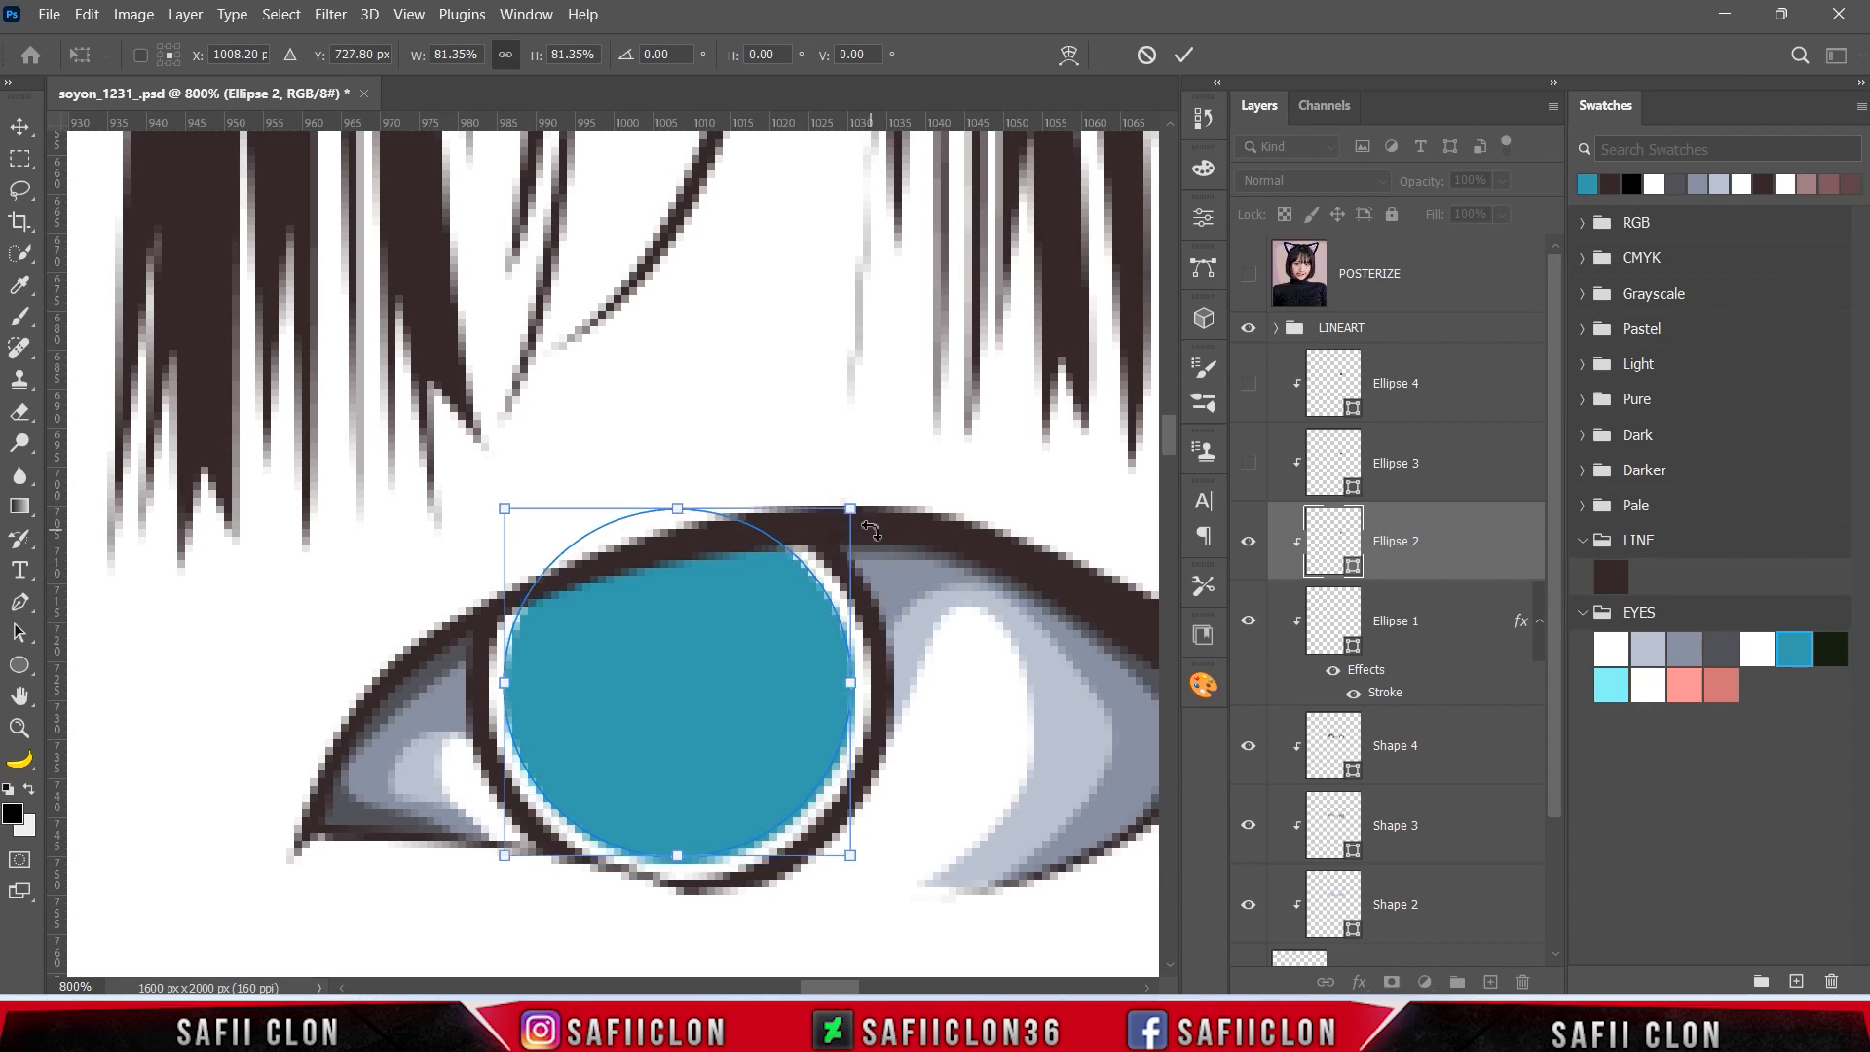
pyautogui.click(1184, 54)
pyautogui.scroll(-2, 1010, 453)
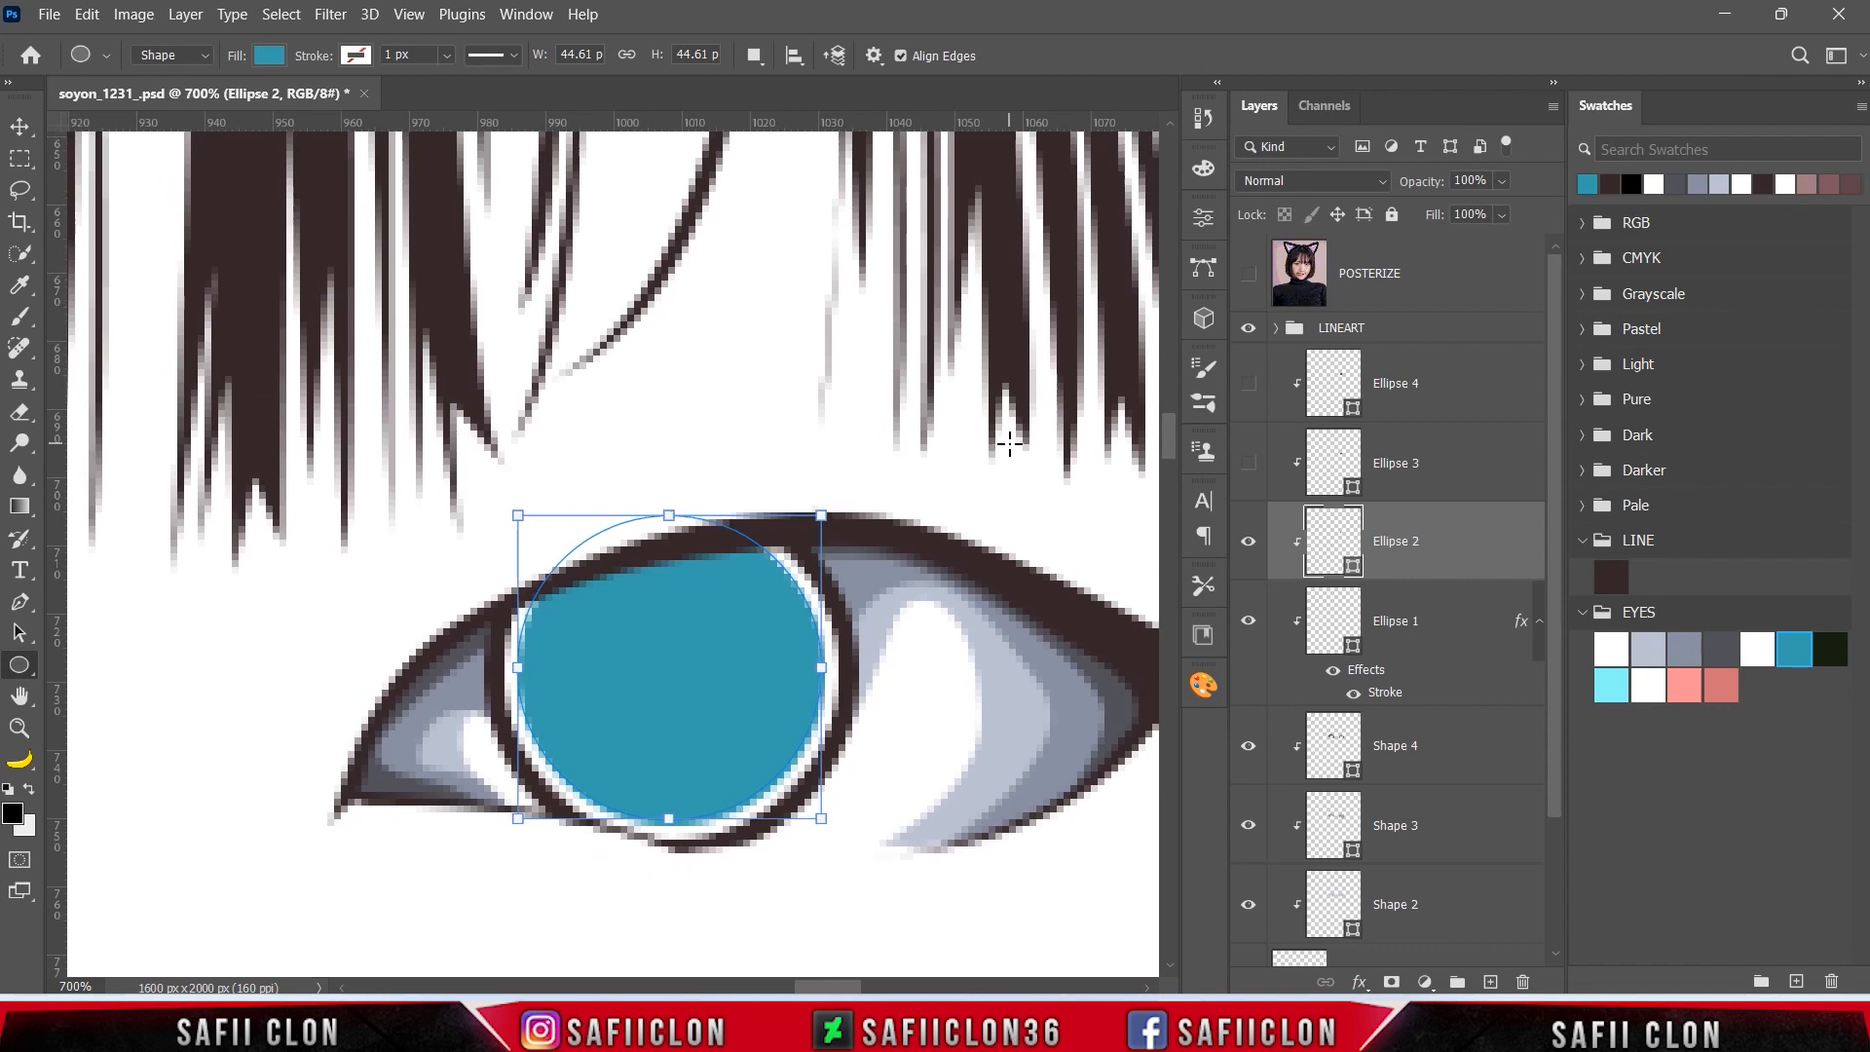
# - Show Ellipse 3 and fill it with the dark lineart colour 342629 sampled from the upper eyelid
pyautogui.click(1452, 475)
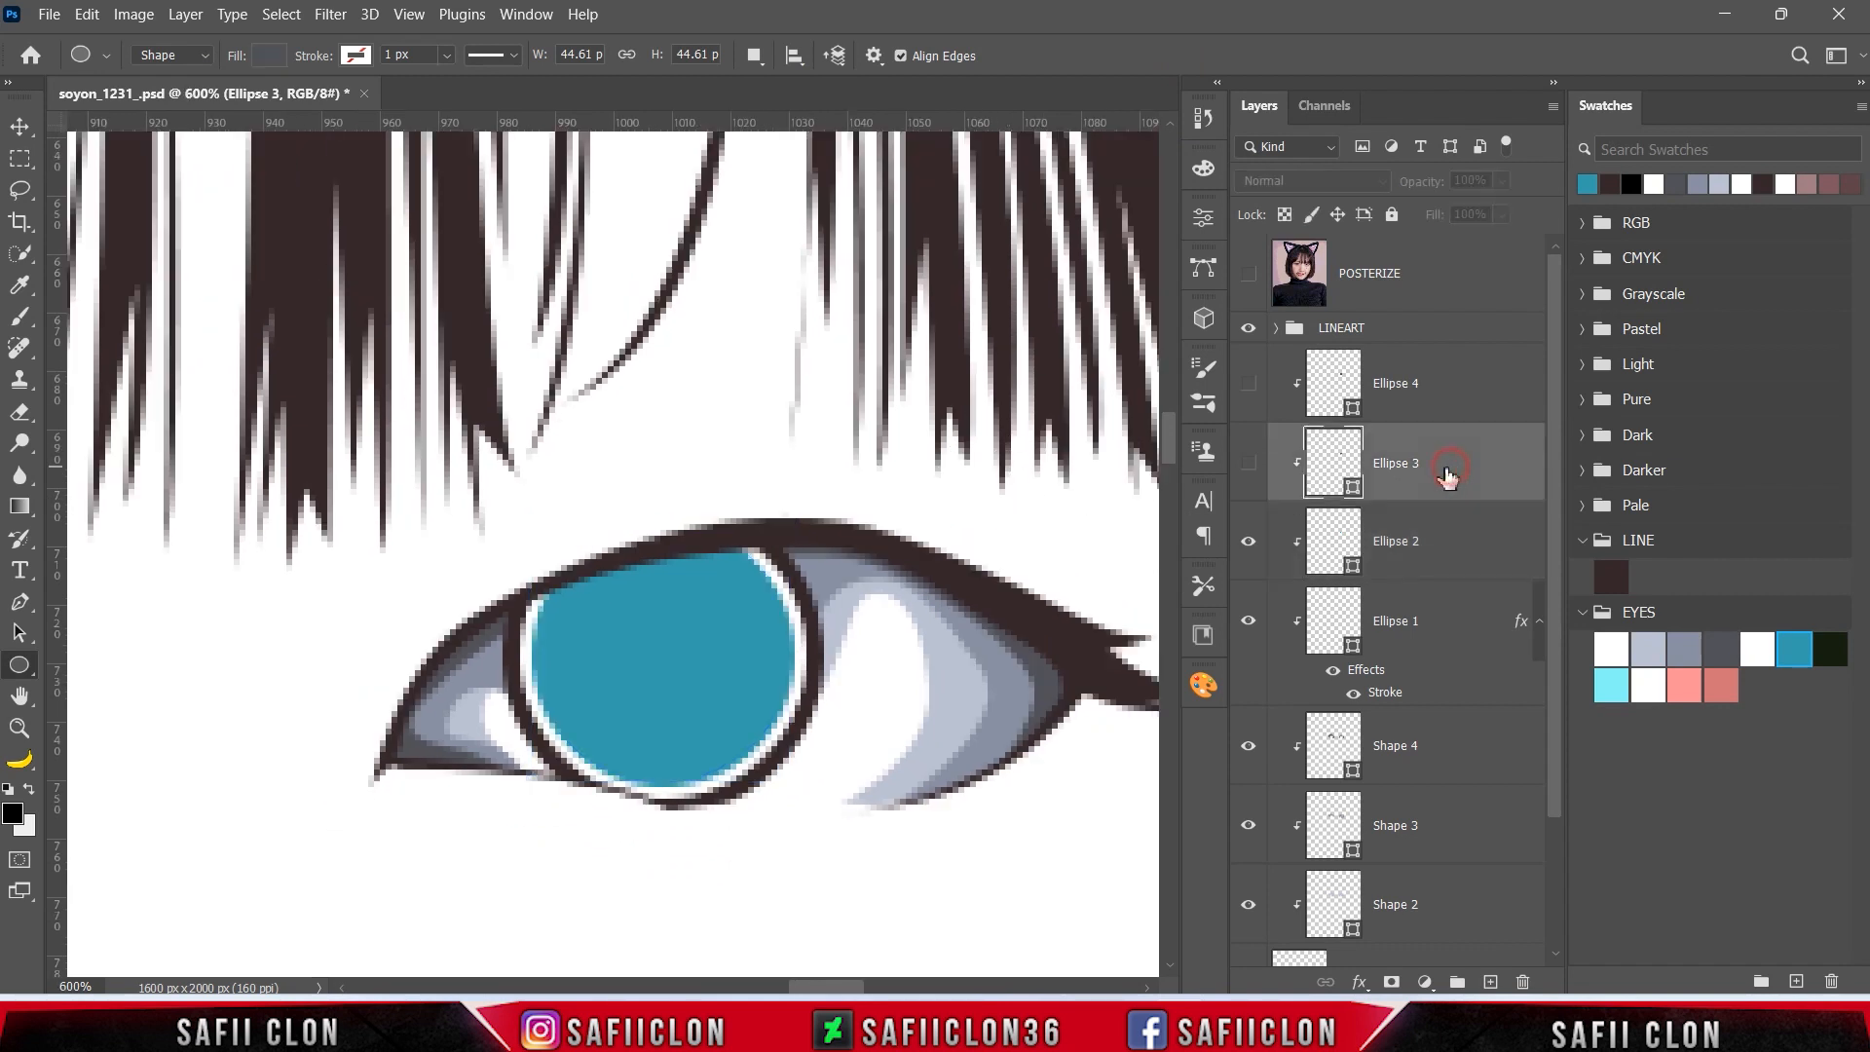
pyautogui.click(1249, 464)
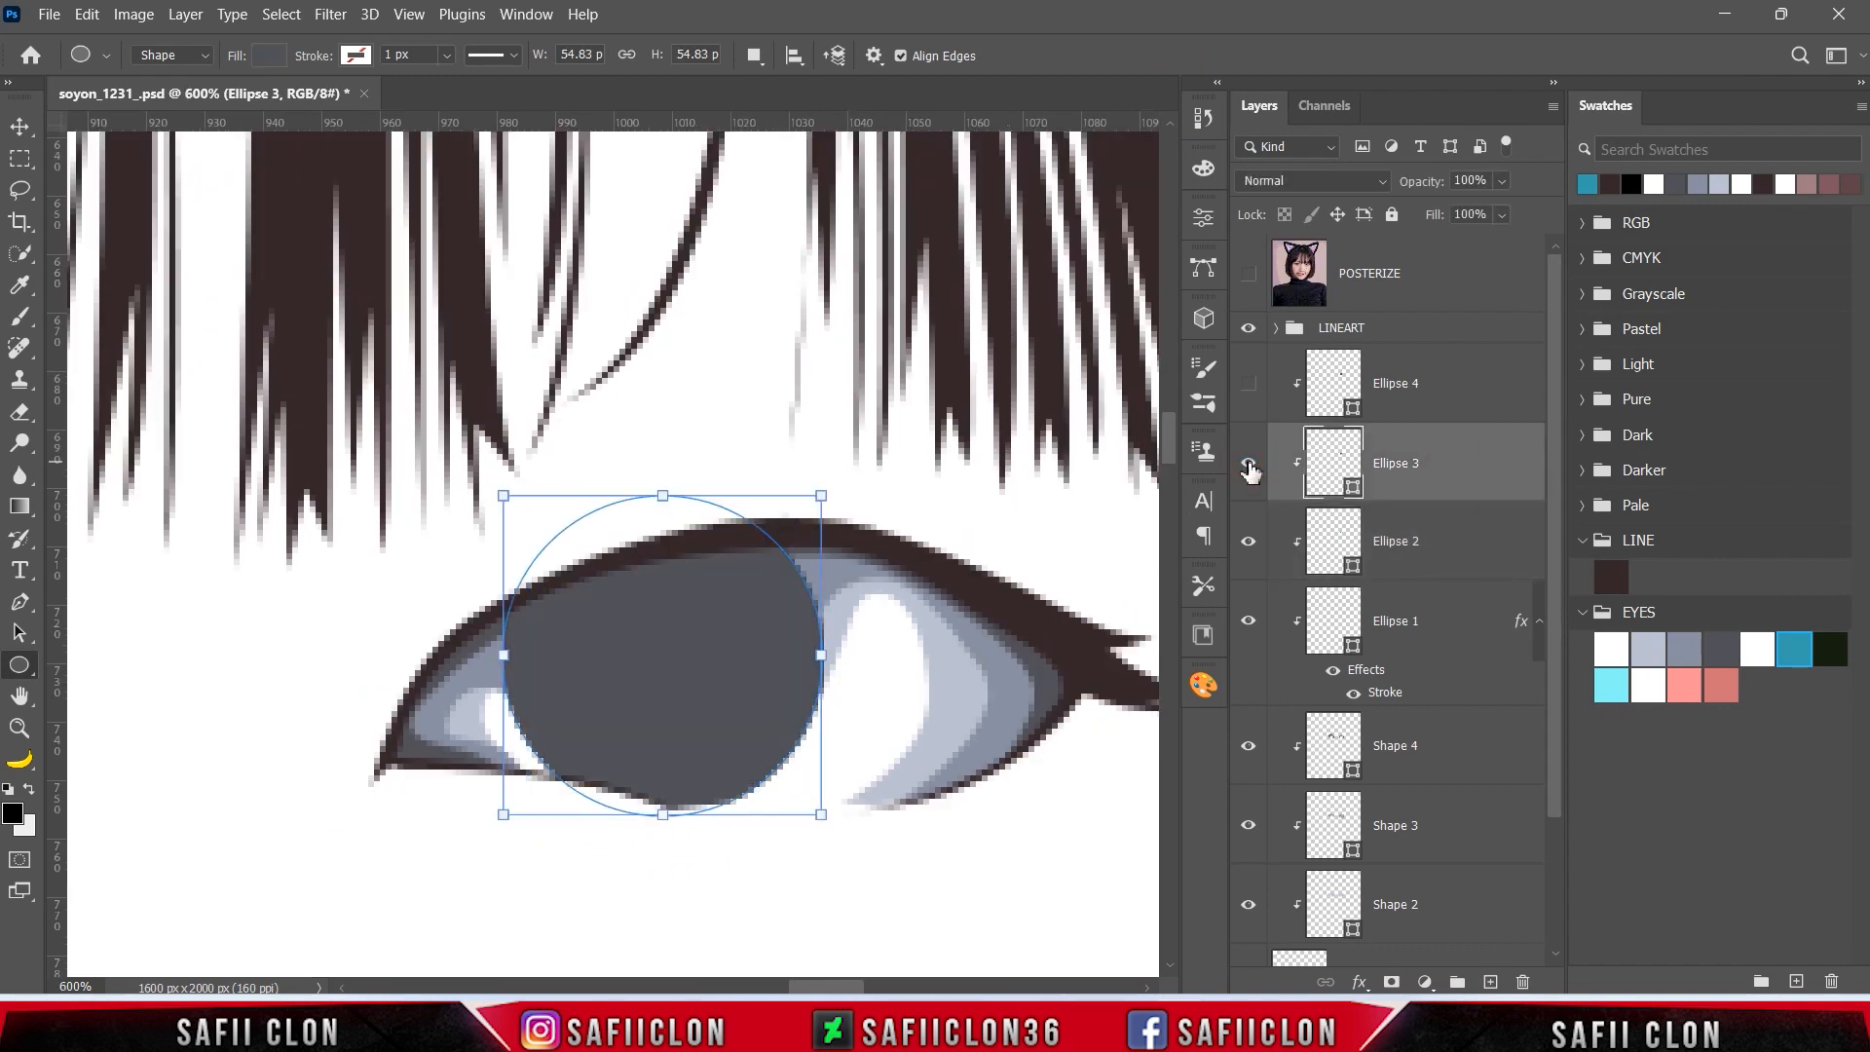
pyautogui.doubleClick(1354, 492)
pyautogui.click(1828, 658)
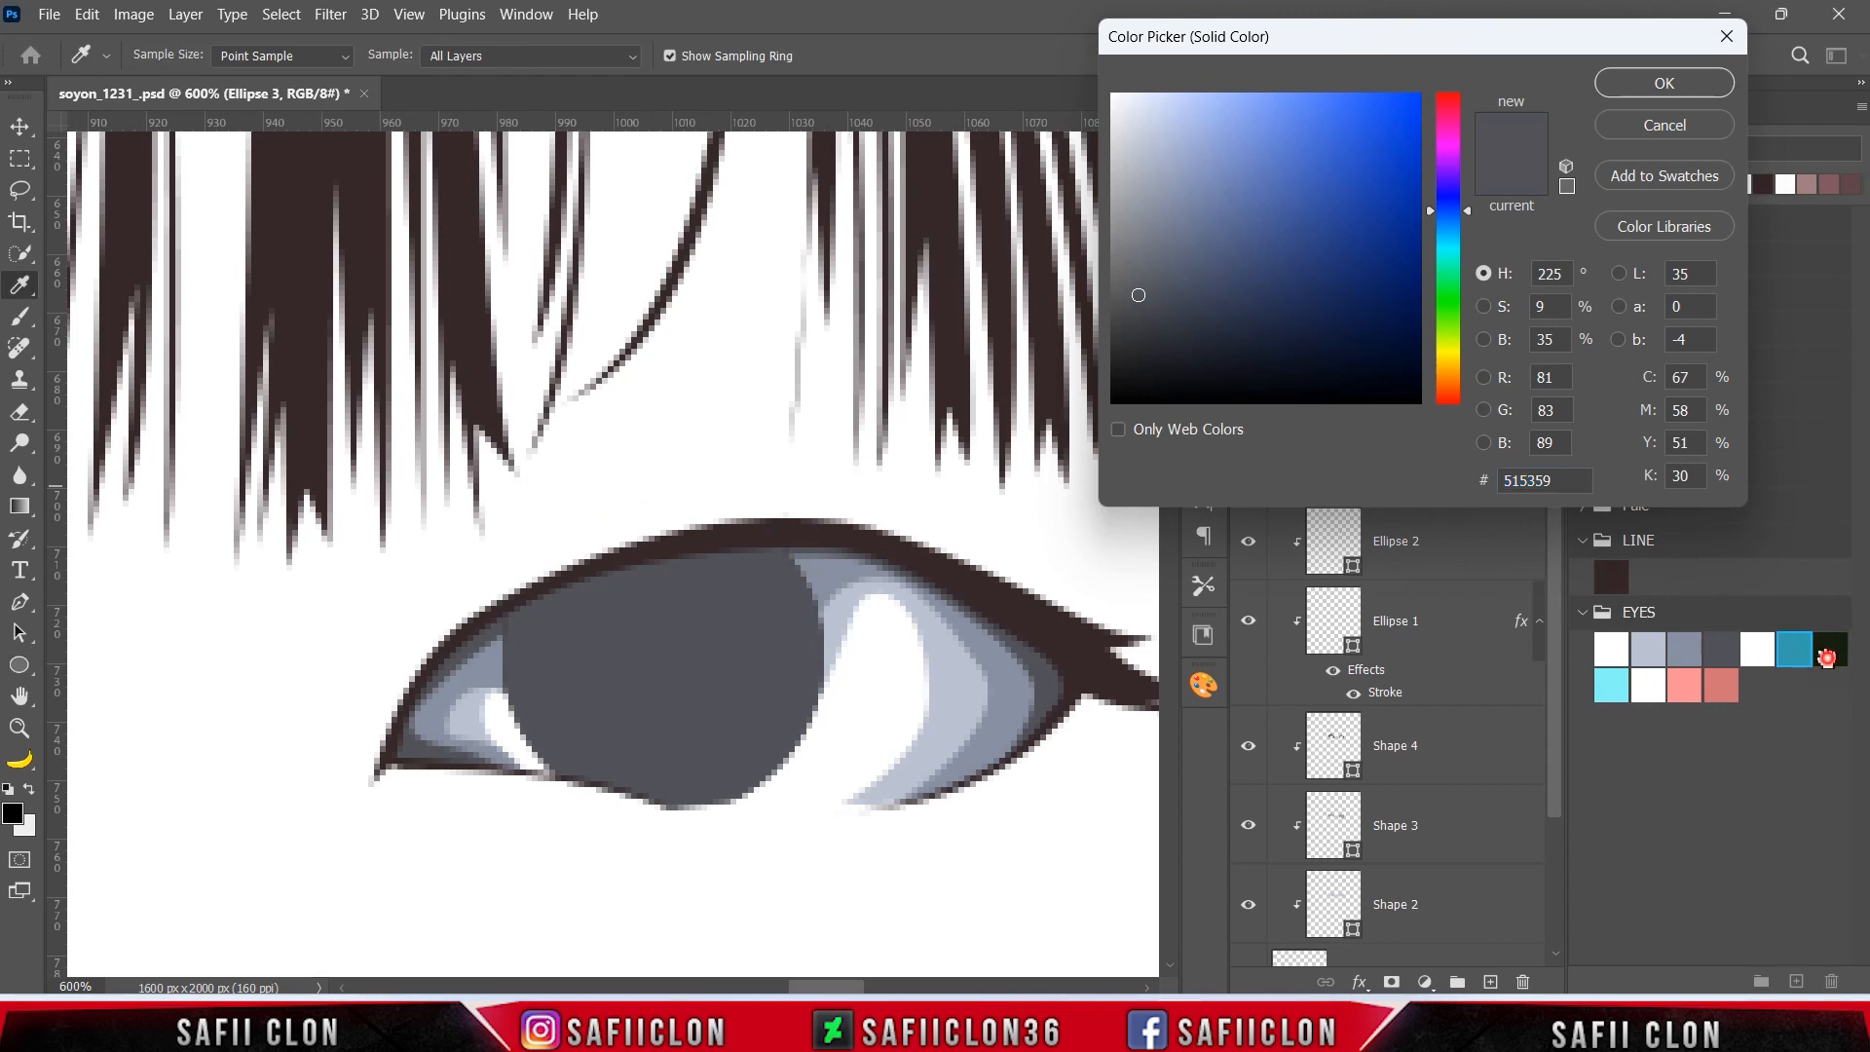
pyautogui.click(764, 527)
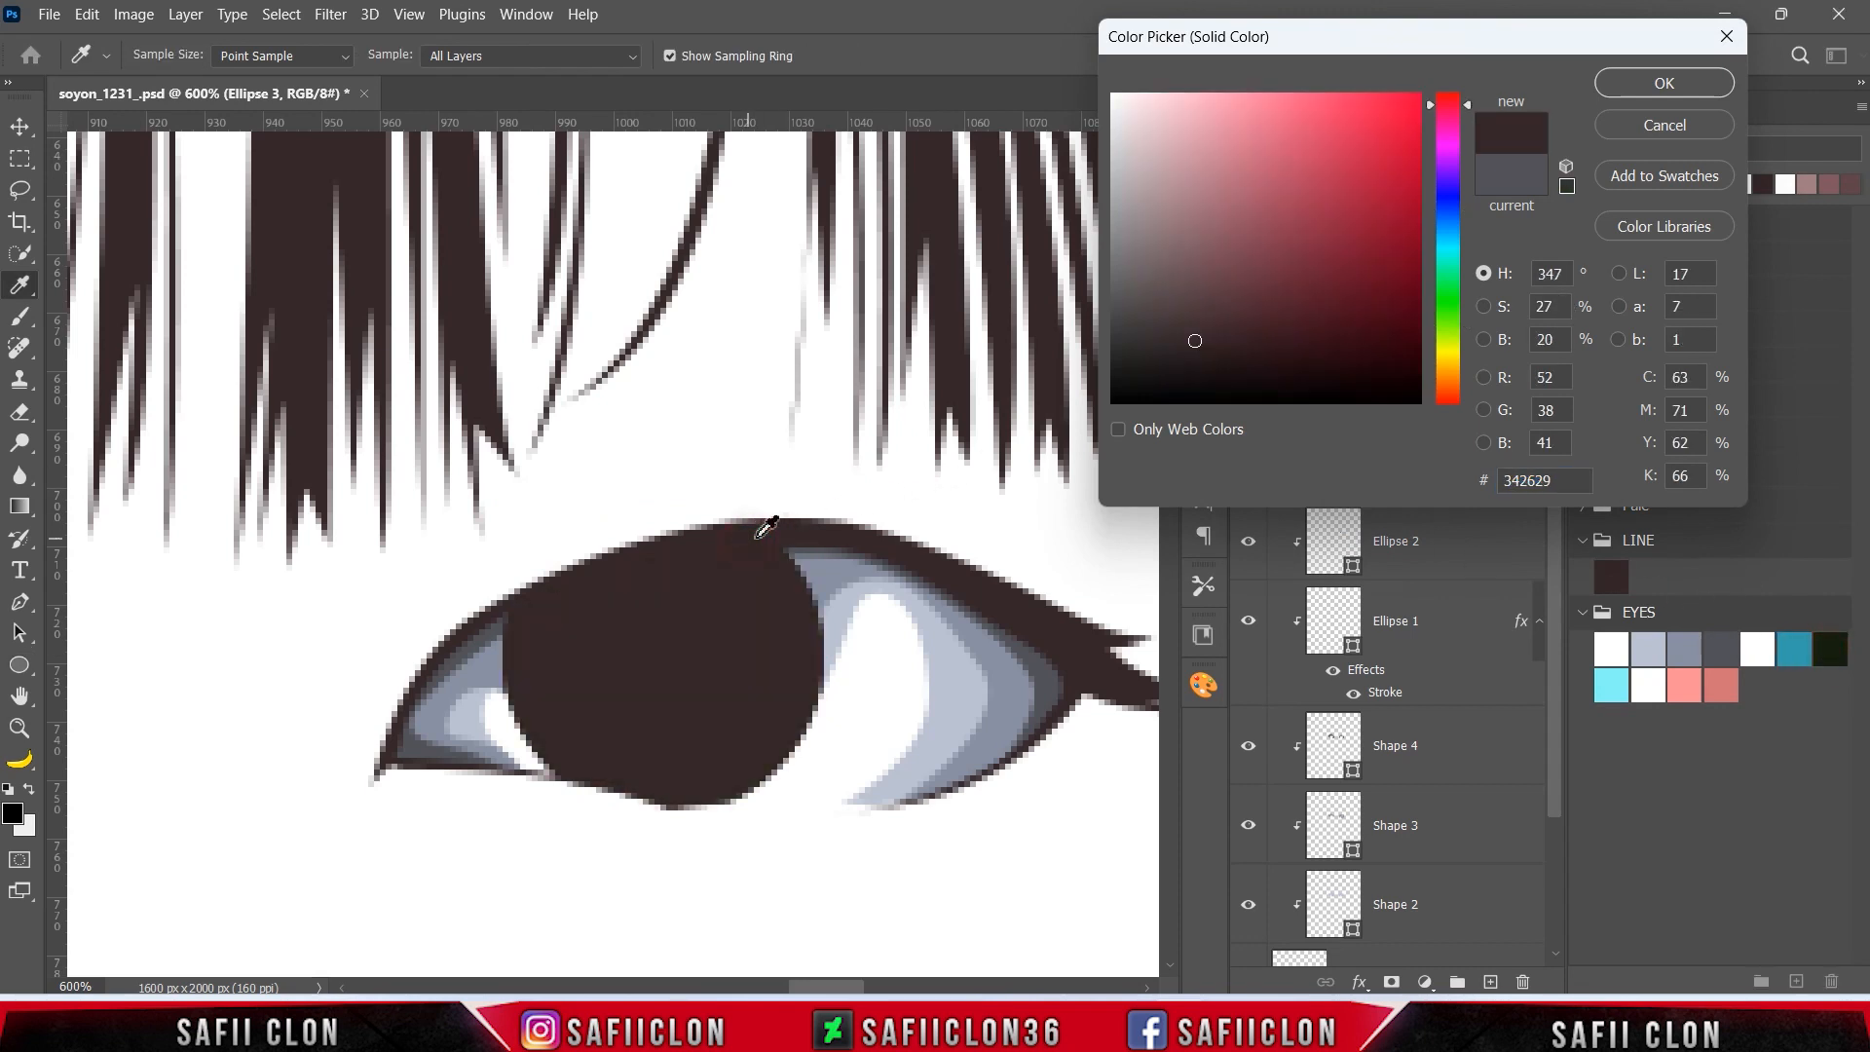
pyautogui.click(1644, 86)
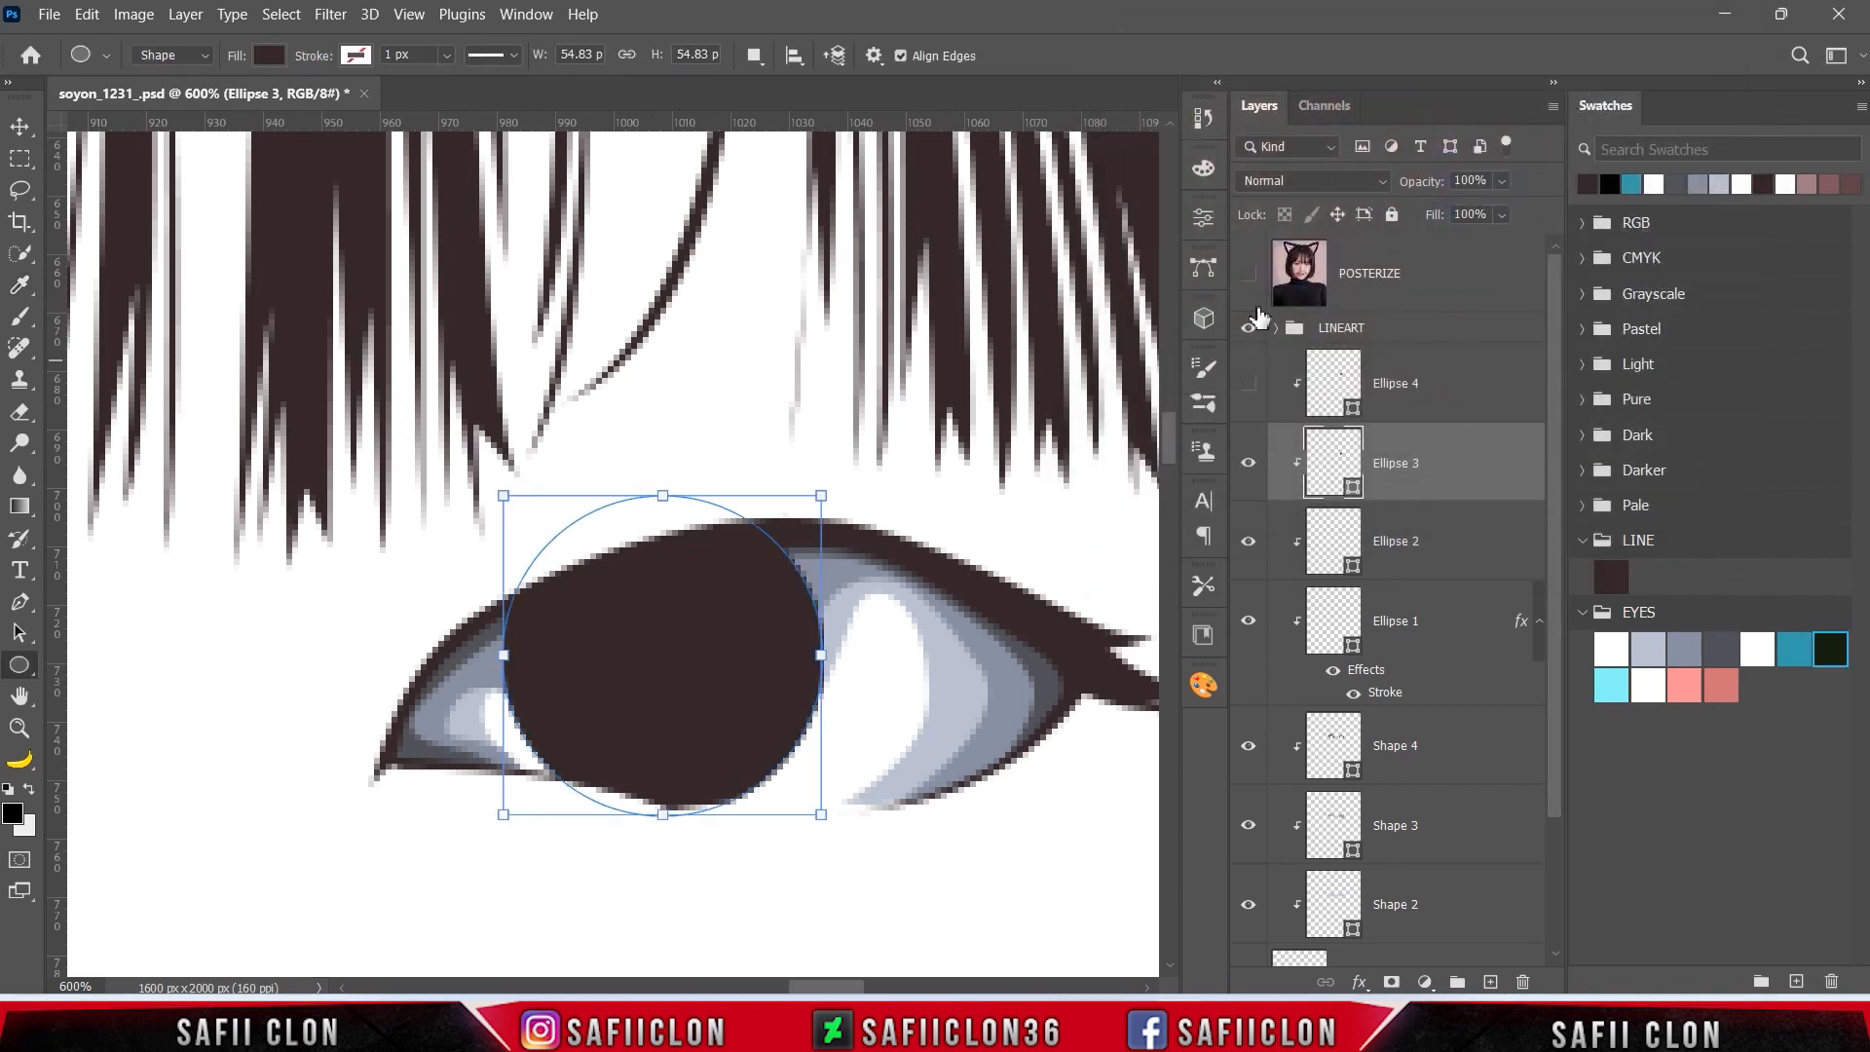
# - Scale Ellipse 3 about its centre to about 35% to match the pupil, showing the POSTERIZE reference only while fitting it
pyautogui.click(1248, 276)
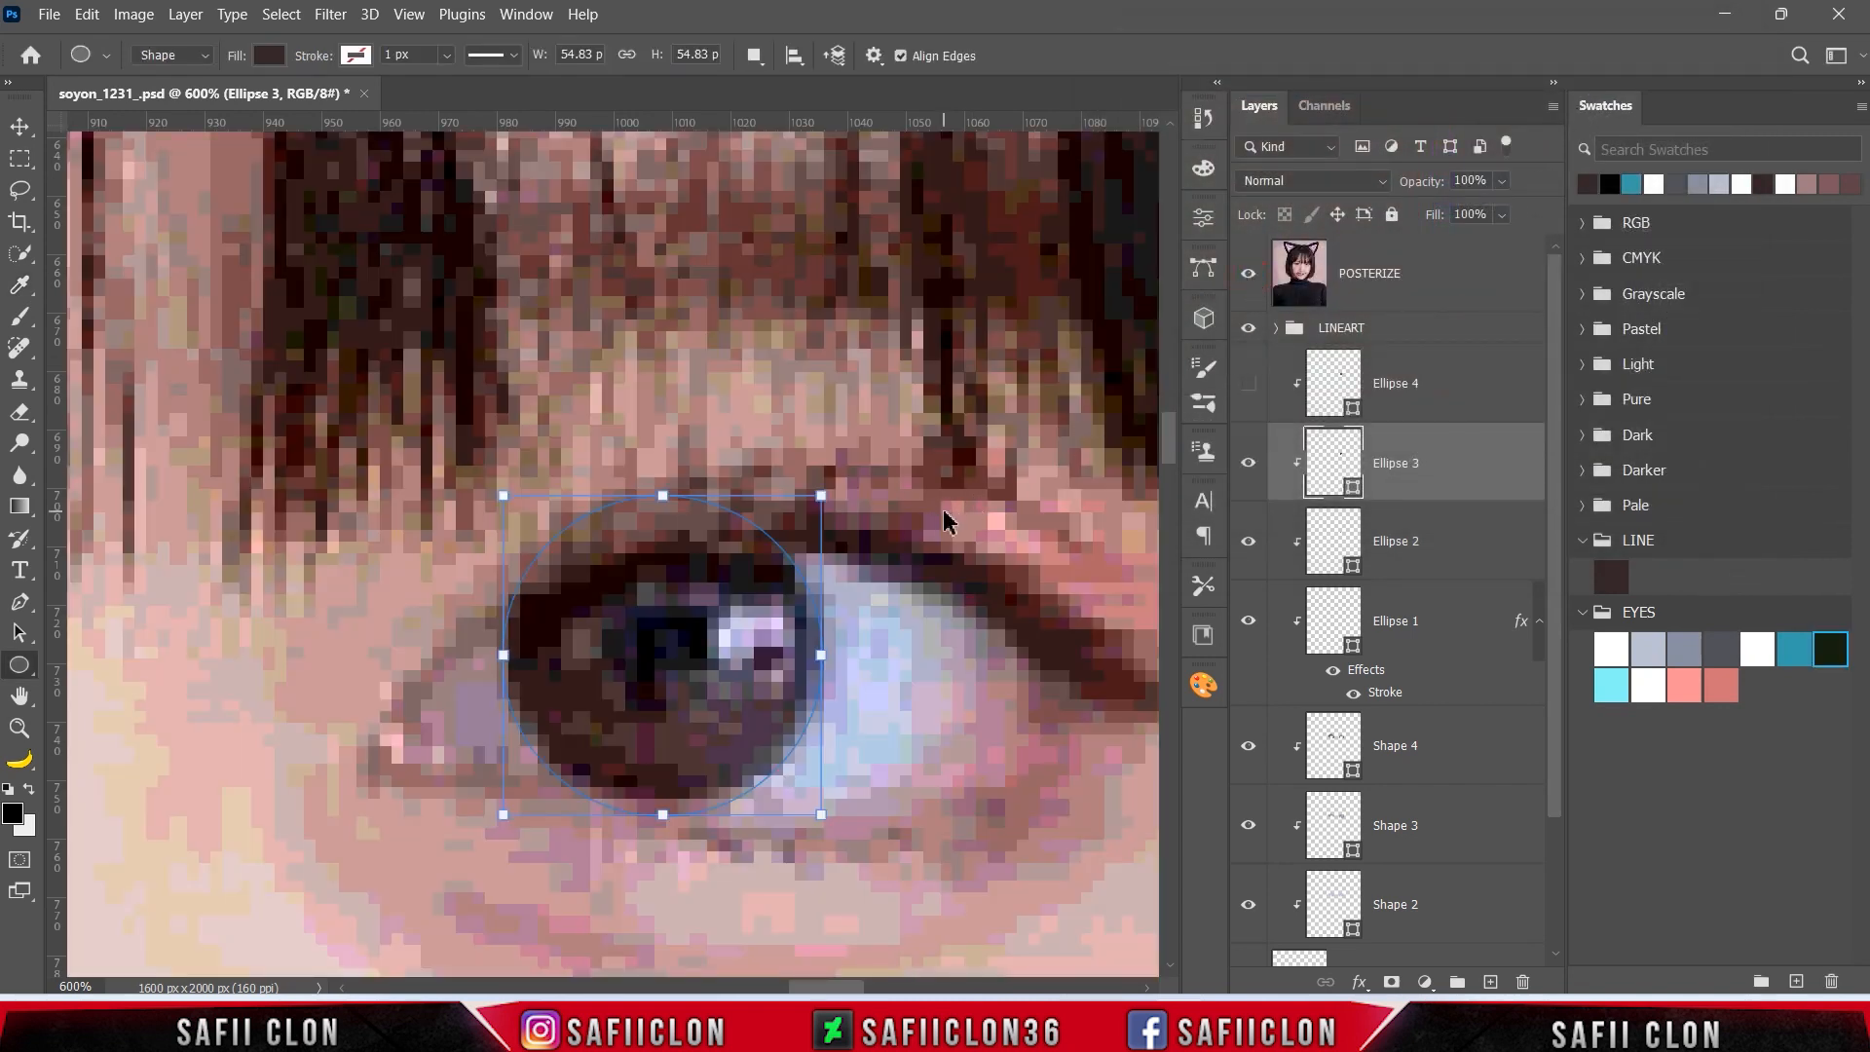
pyautogui.hotkey('ctrl', 't')
pyautogui.moveTo(821, 496); pyautogui.dragTo(722, 601)
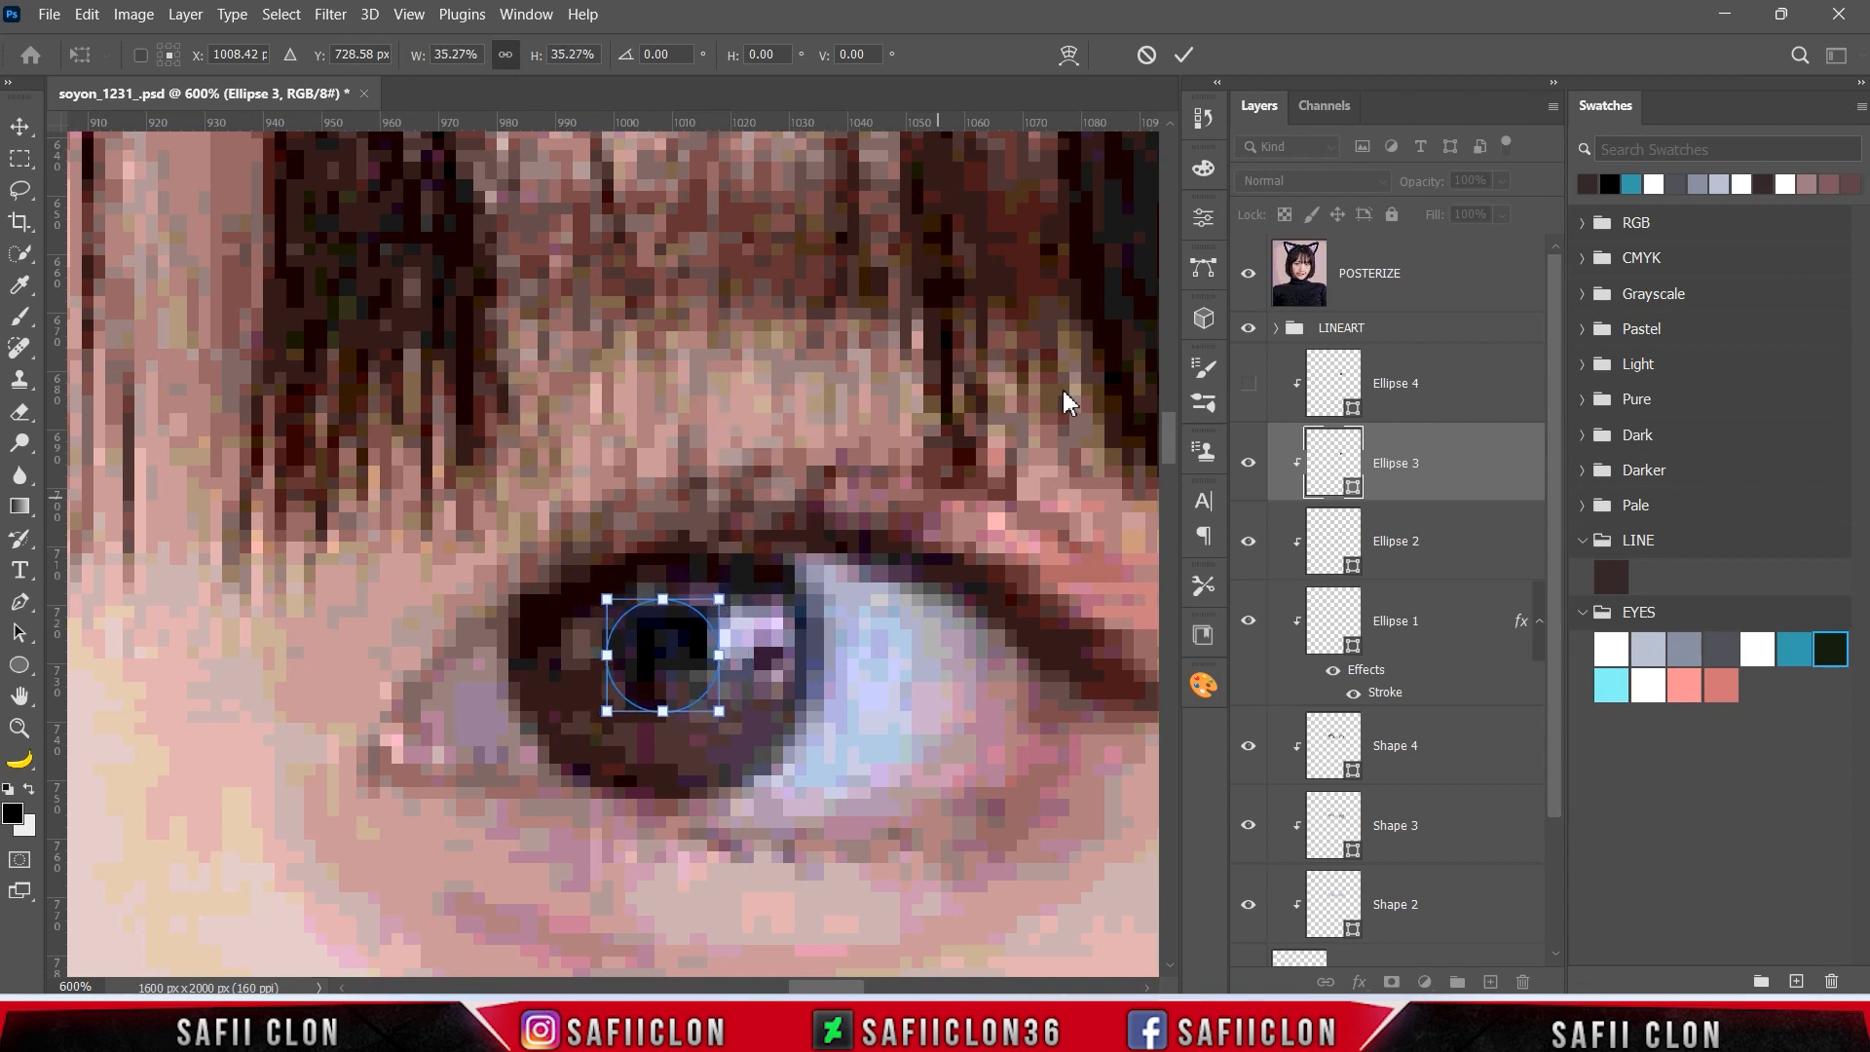
pyautogui.click(1184, 55)
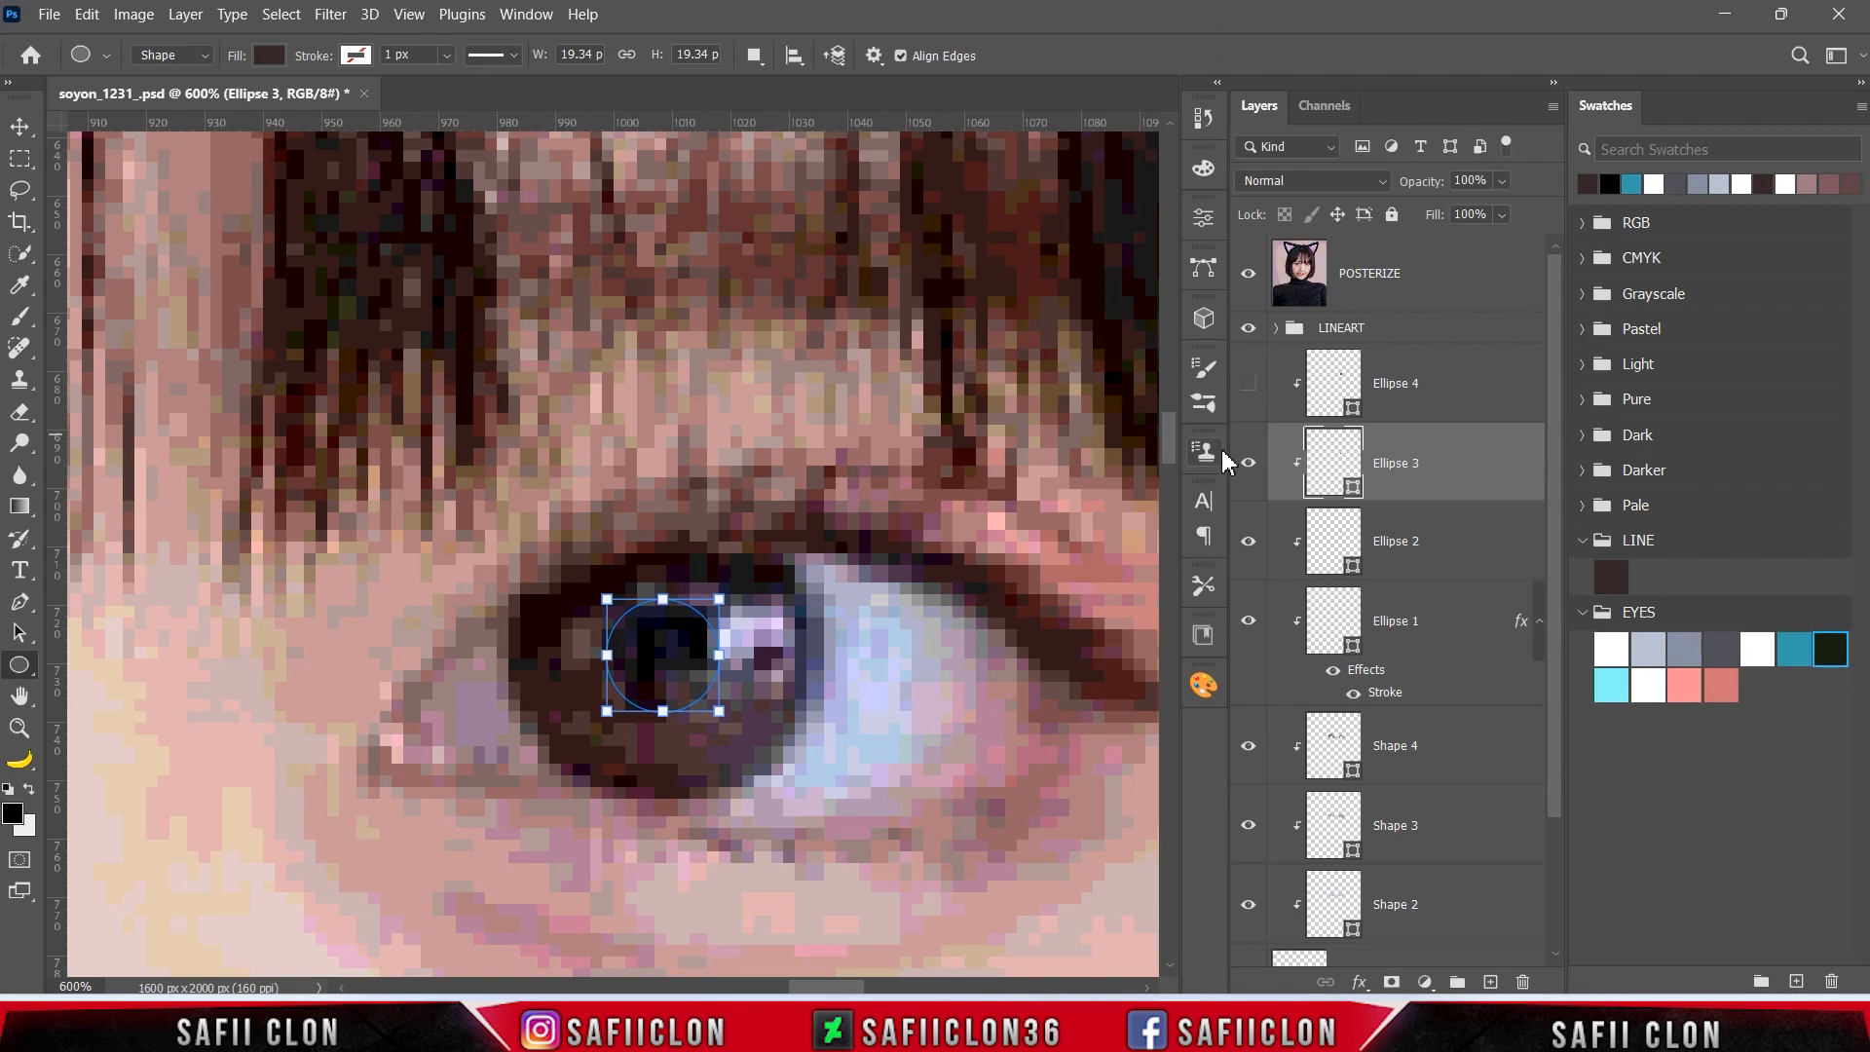
pyautogui.click(1248, 277)
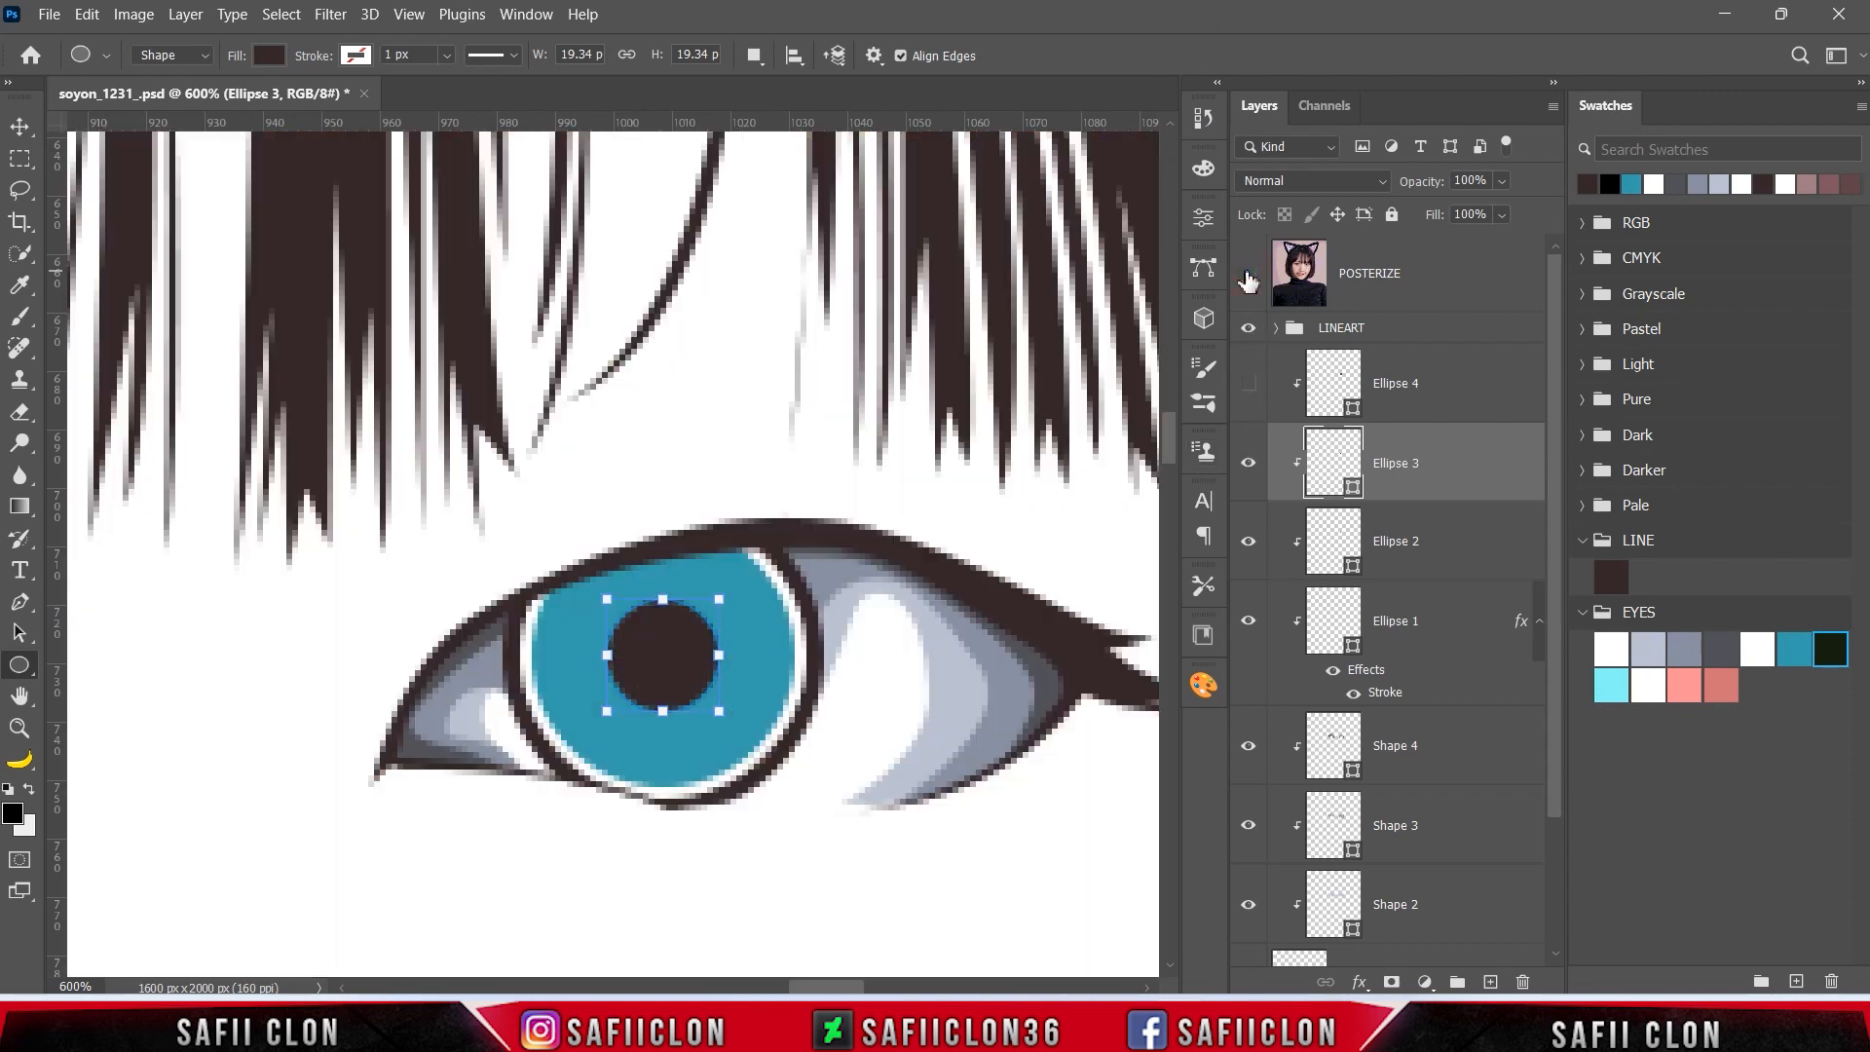
# - Show Ellipse 4 and fill it with the upper eyelid's dark lineart colour 342629
pyautogui.click(1495, 376)
pyautogui.click(1249, 386)
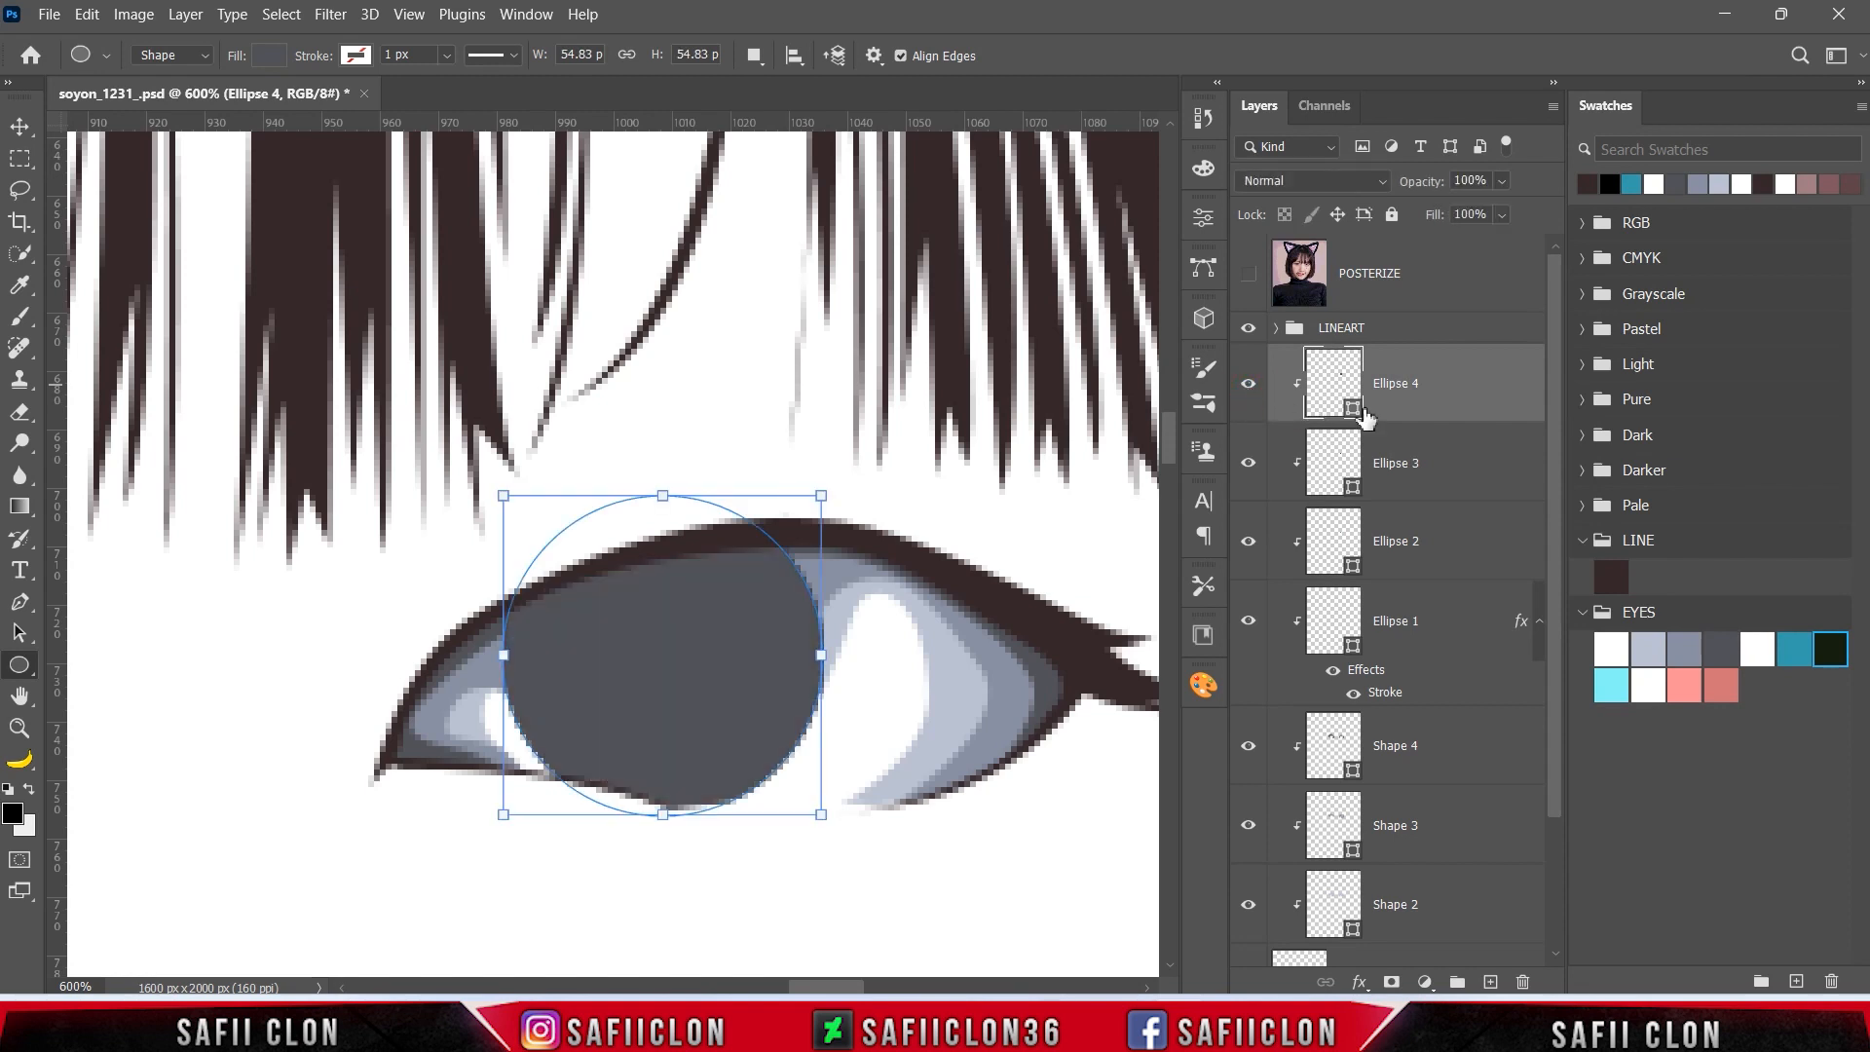
pyautogui.doubleClick(1353, 417)
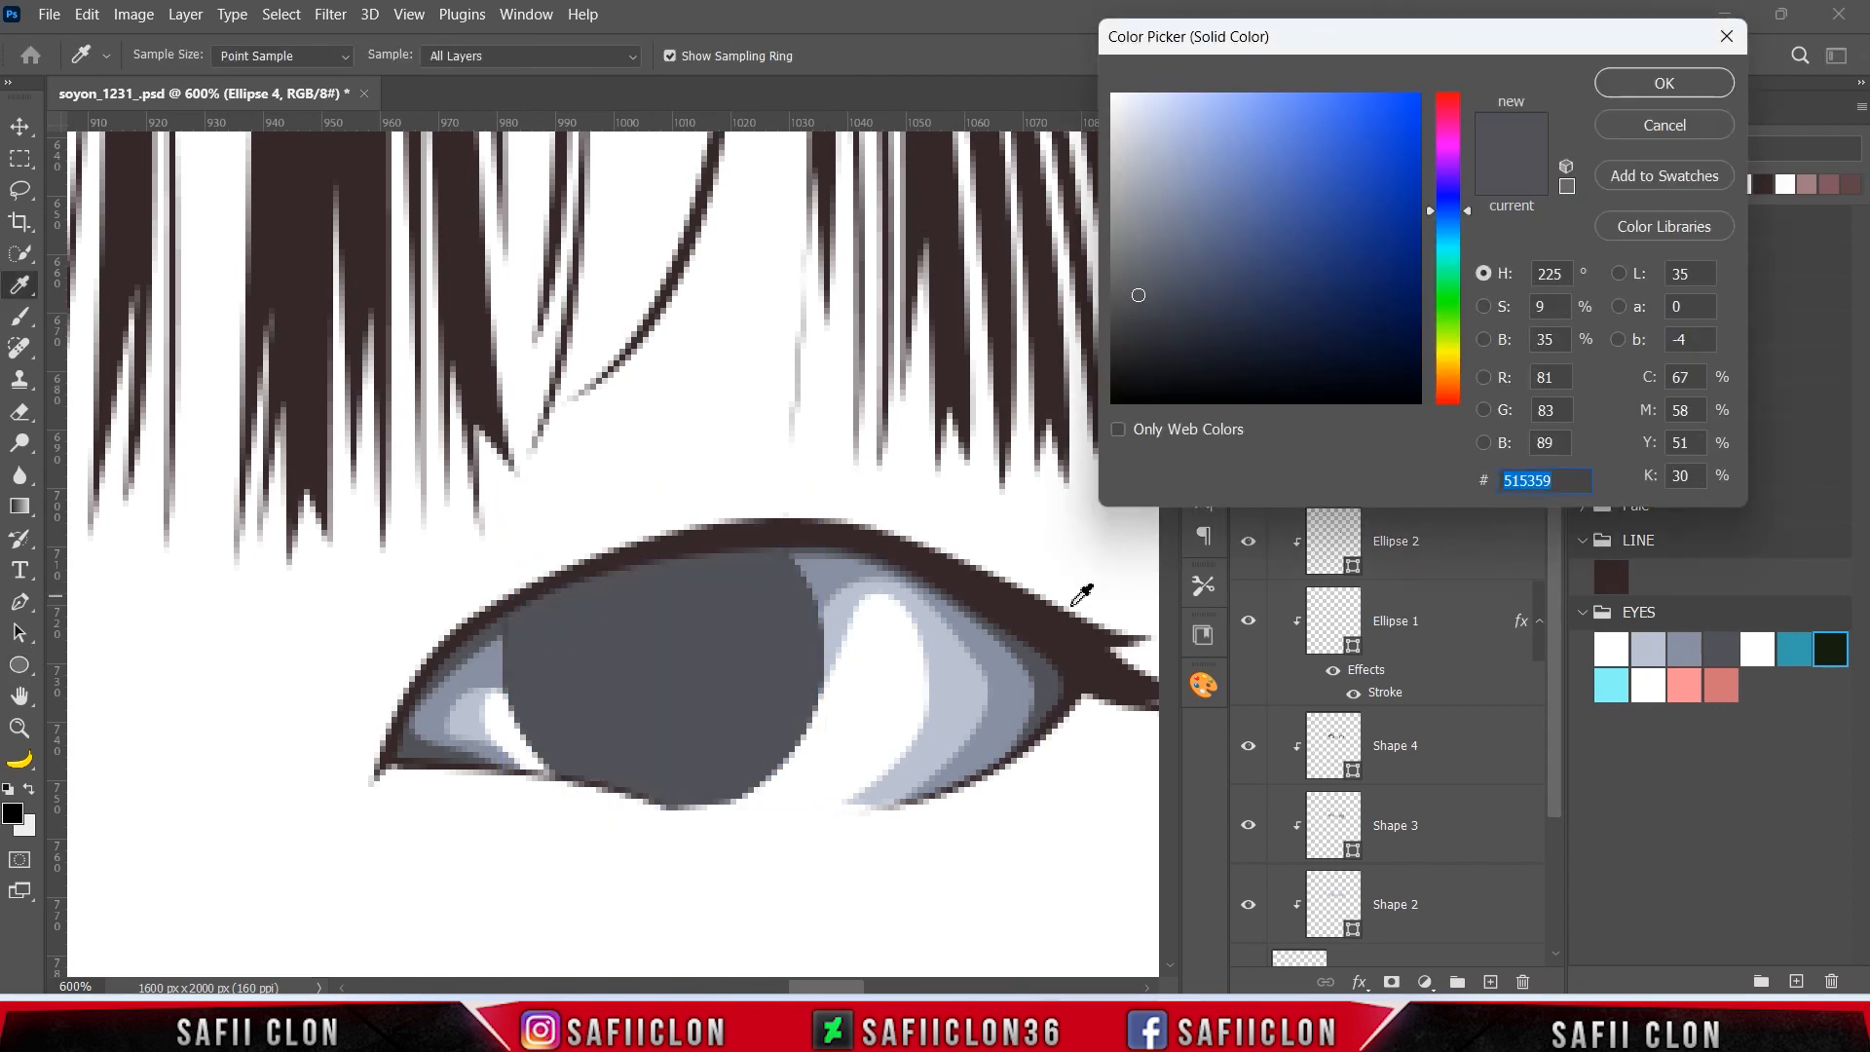
pyautogui.click(1831, 649)
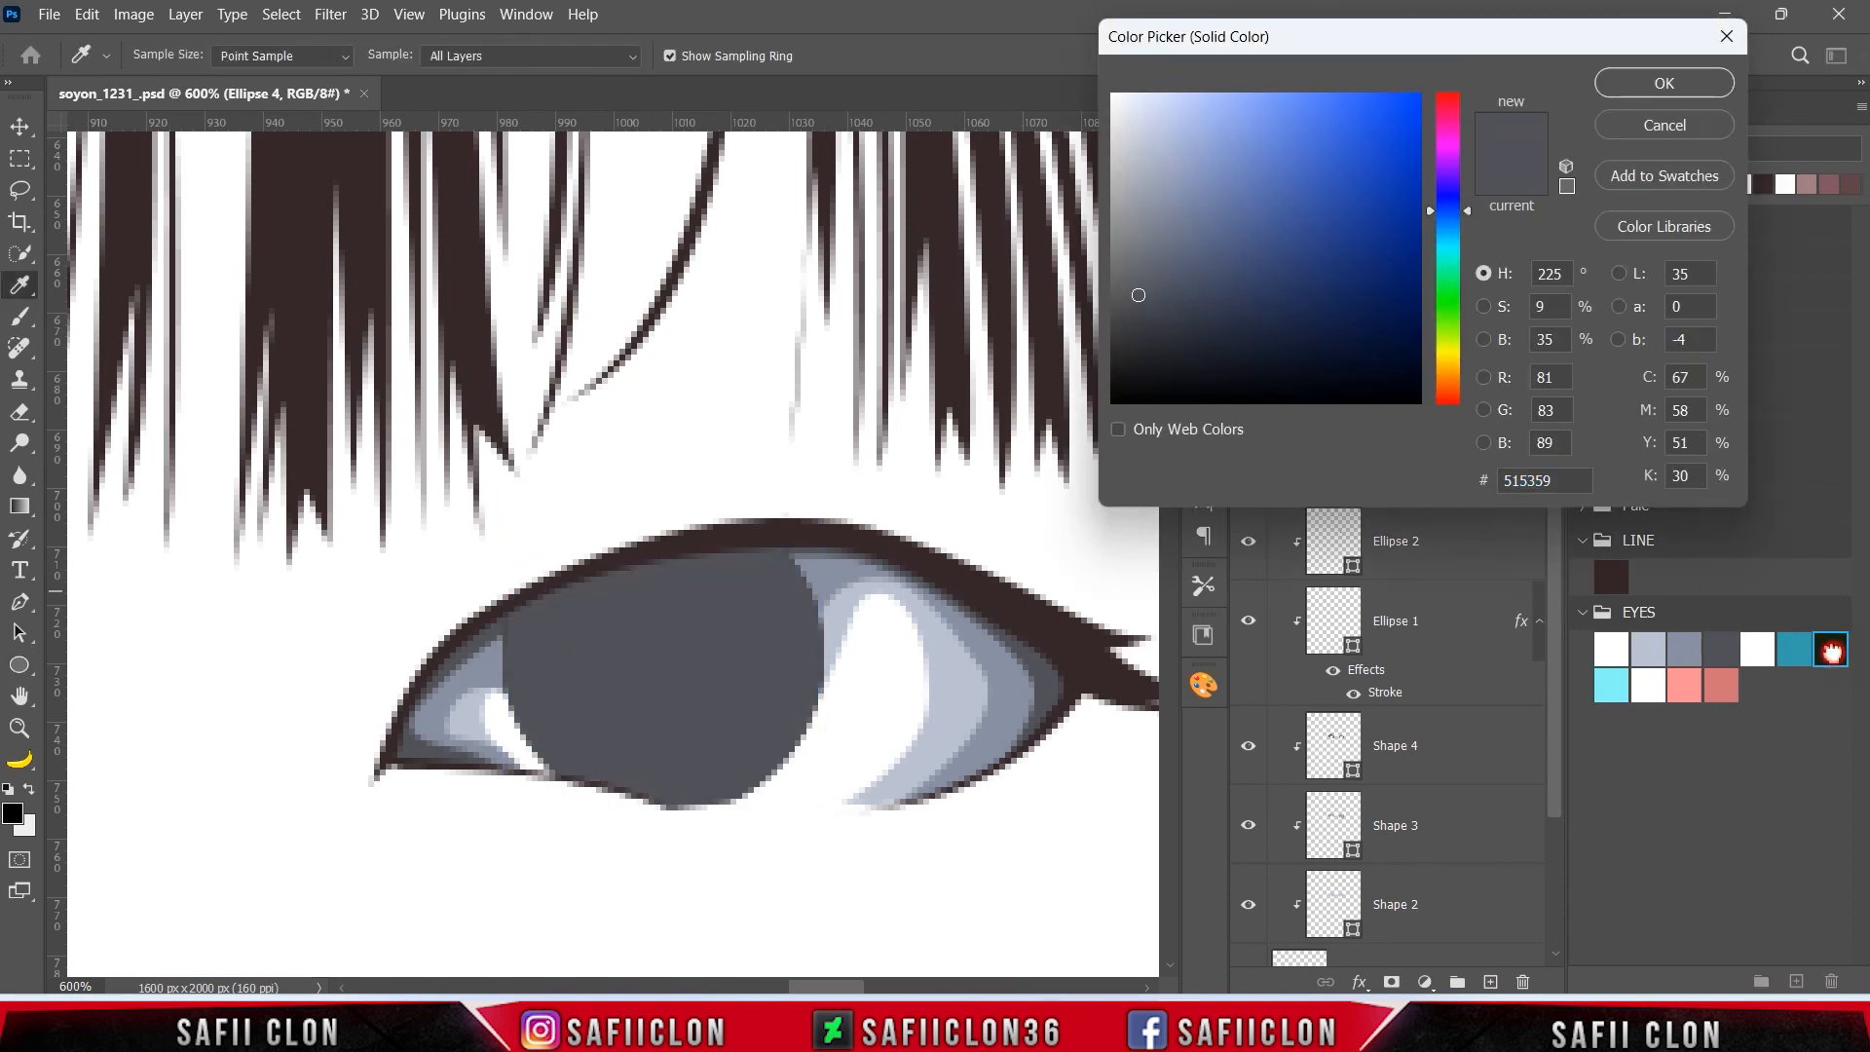
pyautogui.click(728, 529)
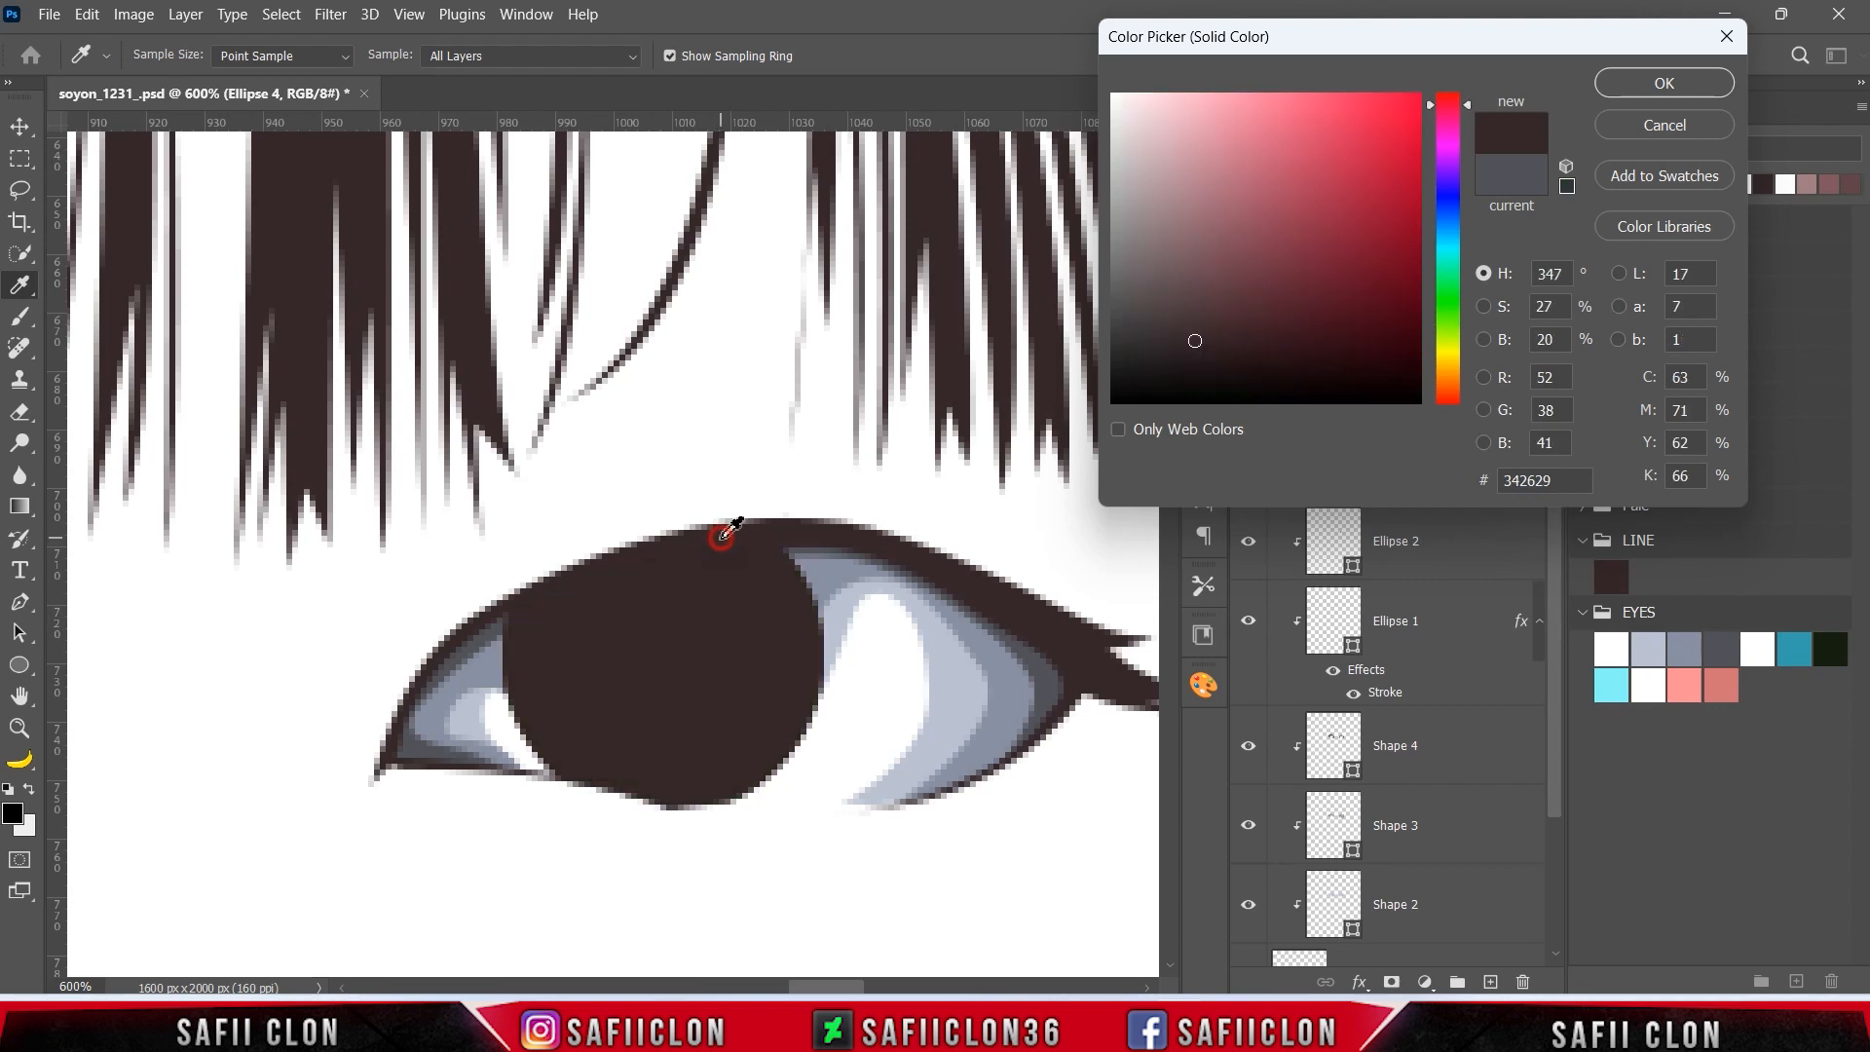
pyautogui.click(1653, 86)
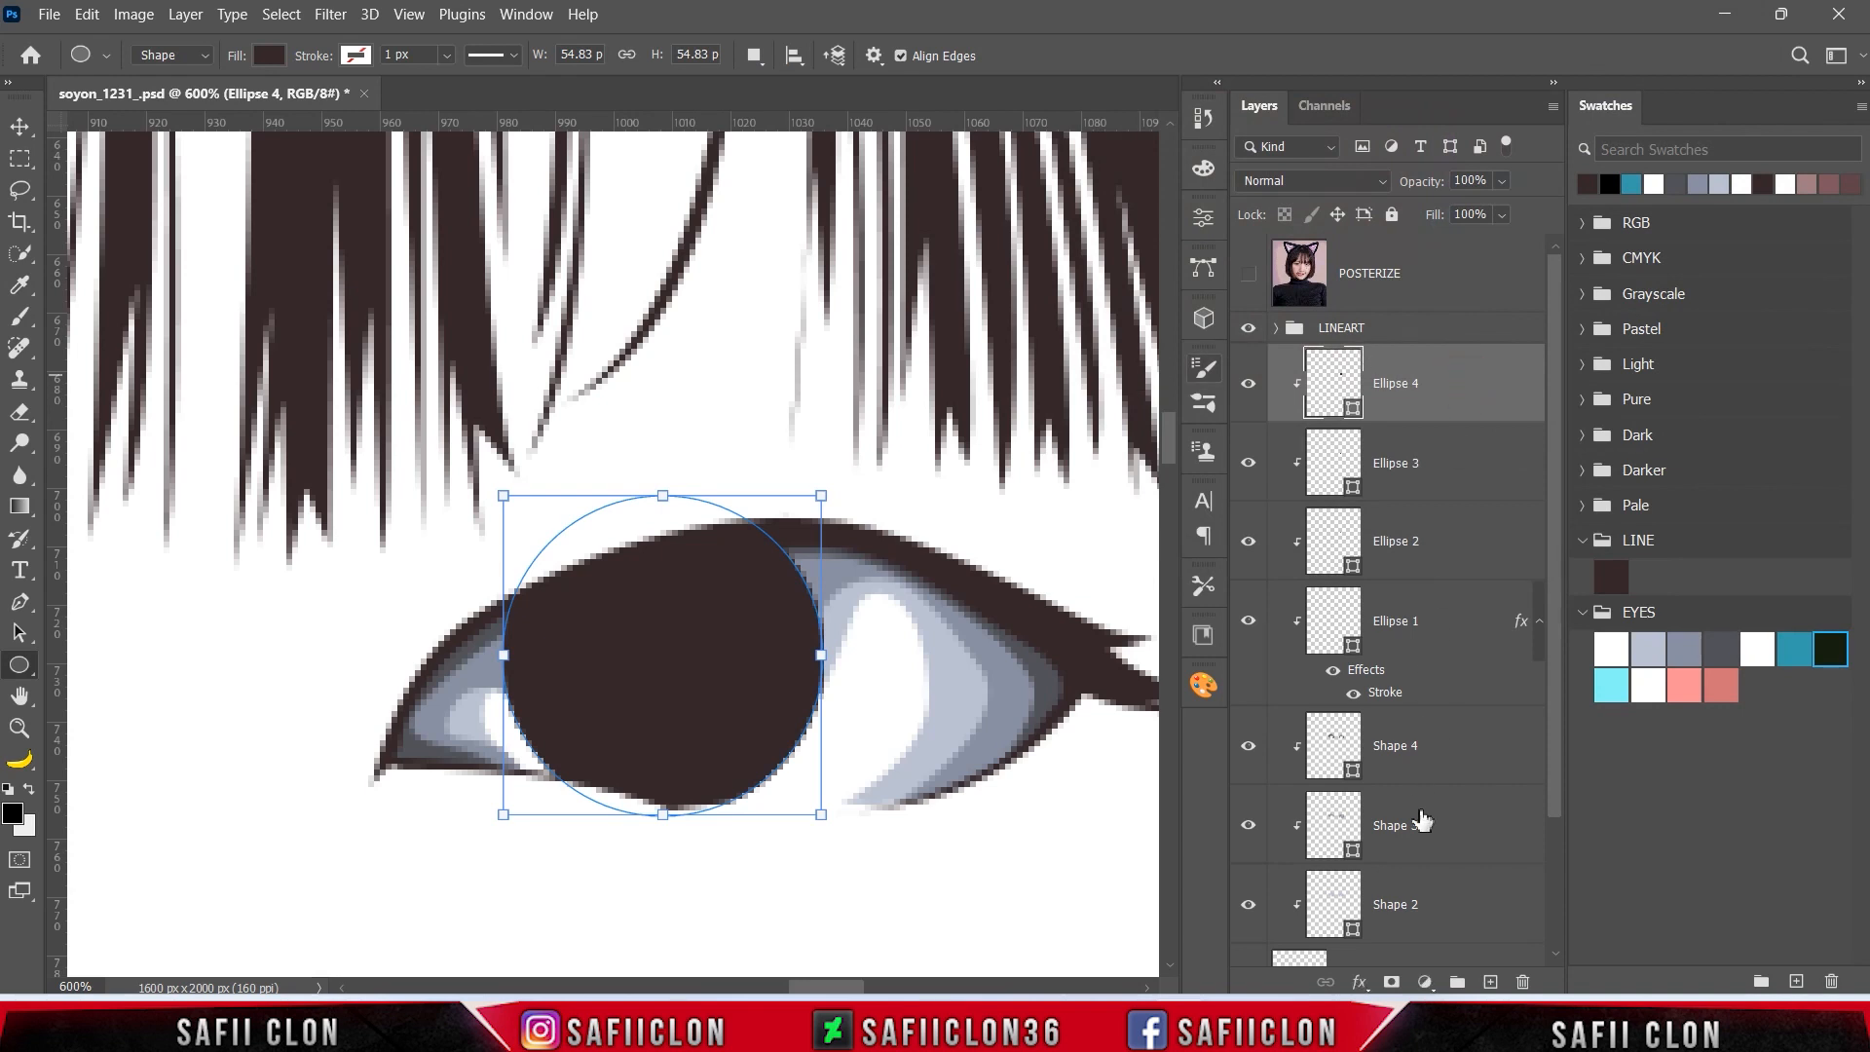
# - Add a layer mask to Ellipse 4 and load Ellipse 2's outline as a selection, keeping Ellipse 4 visible
pyautogui.click(1394, 987)
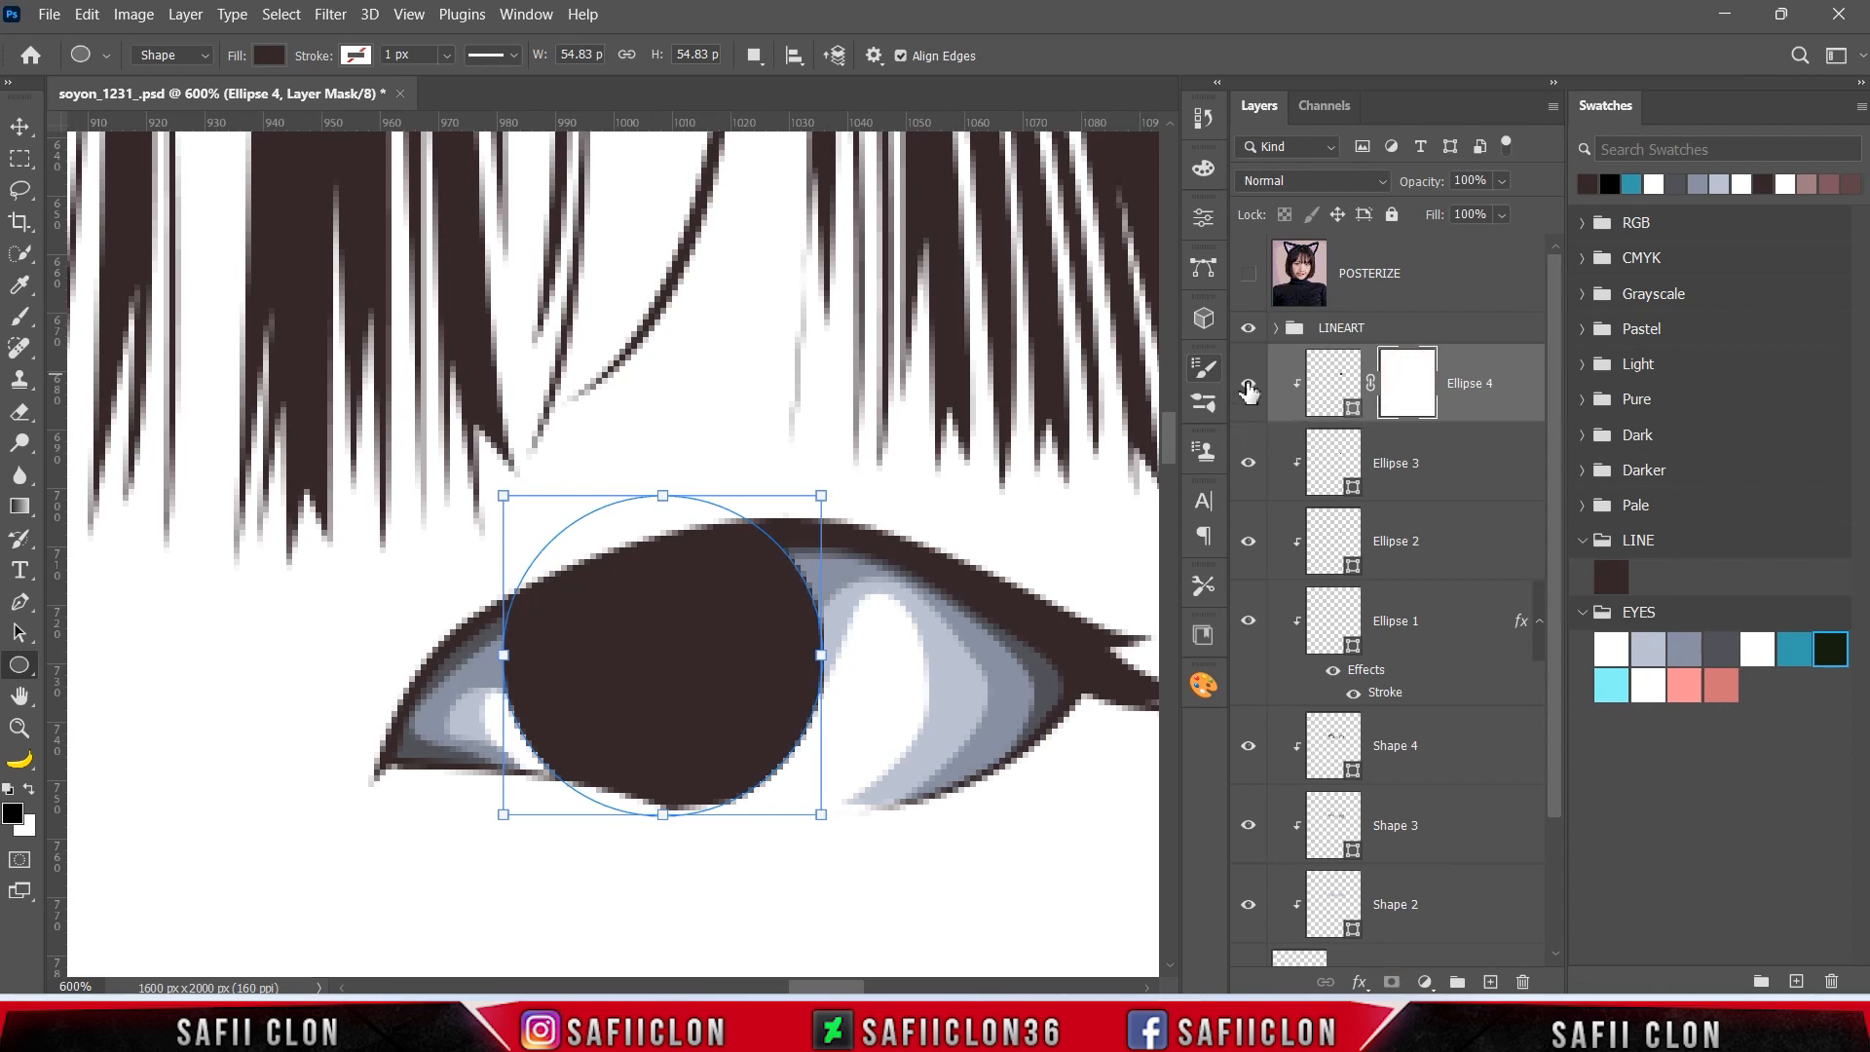
pyautogui.click(1248, 385)
pyautogui.click(1247, 473)
pyautogui.click(1247, 473)
pyautogui.click(1248, 541)
pyautogui.click(1248, 542)
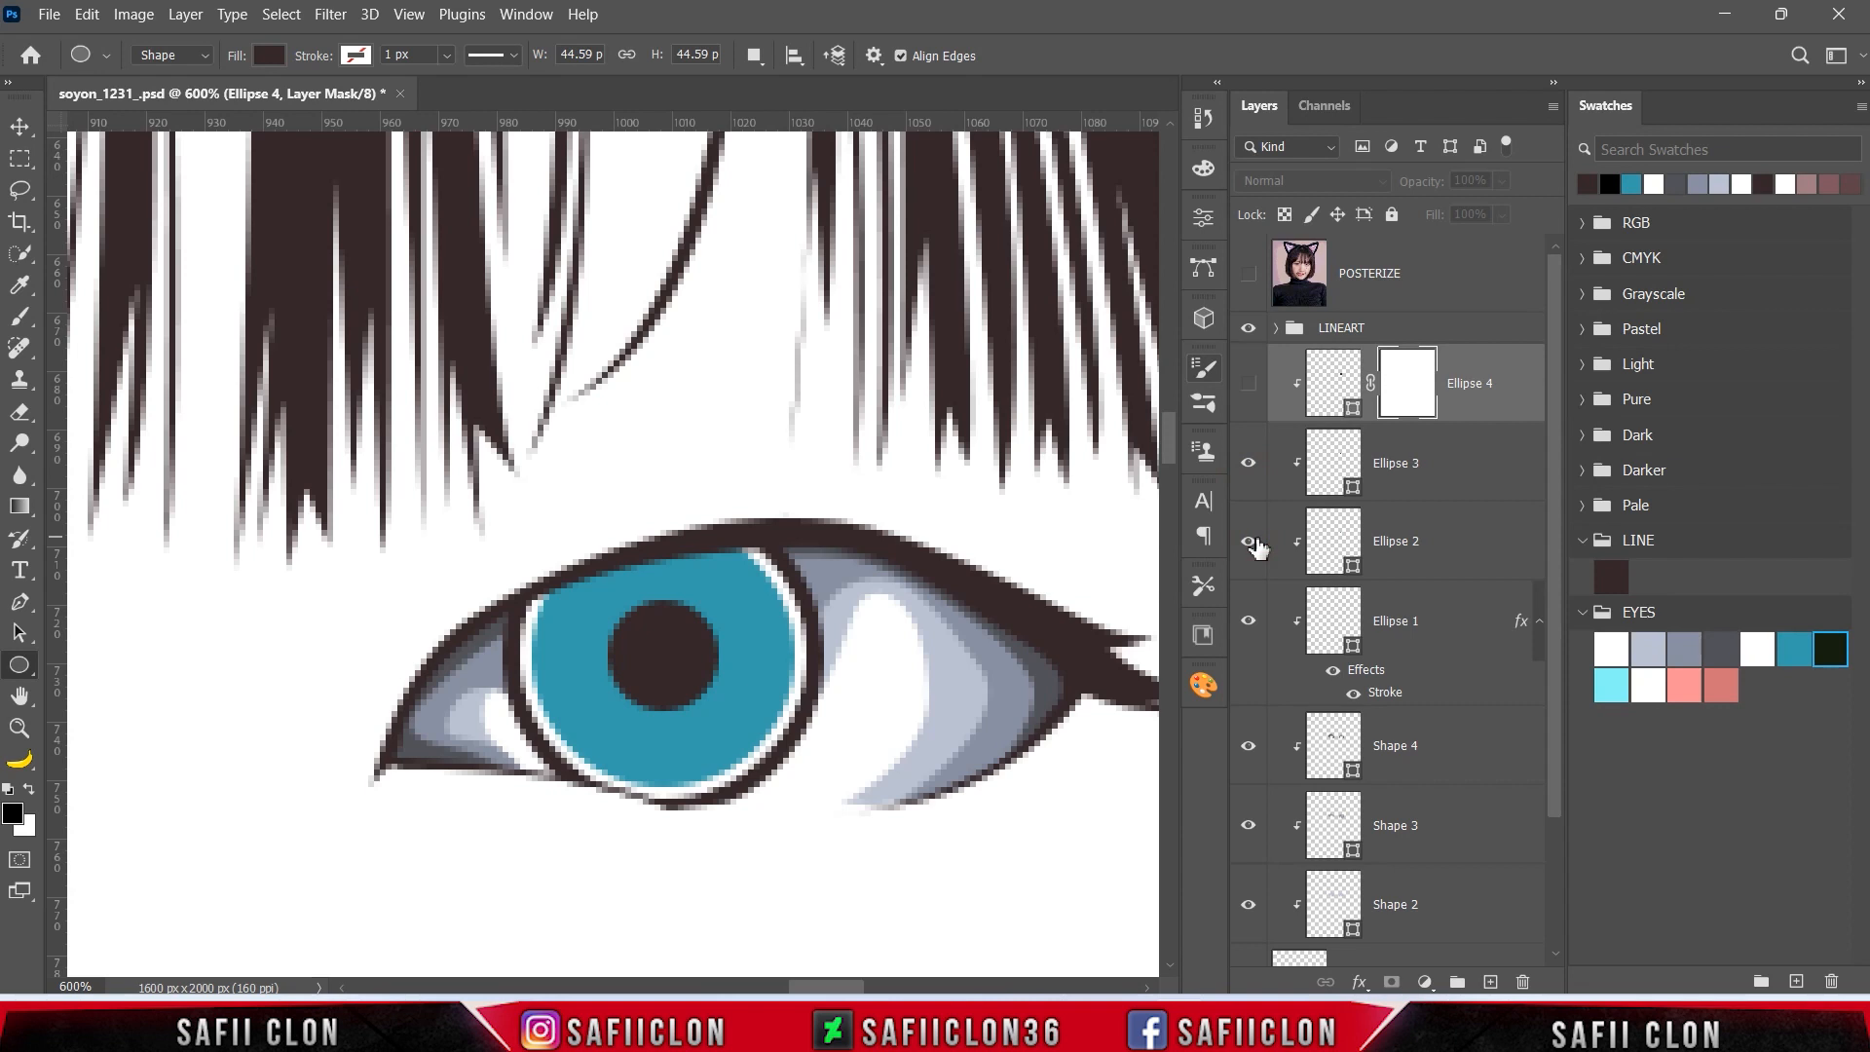
pyautogui.keyDown('ctrl'); pyautogui.click(1333, 546); pyautogui.keyUp('ctrl')
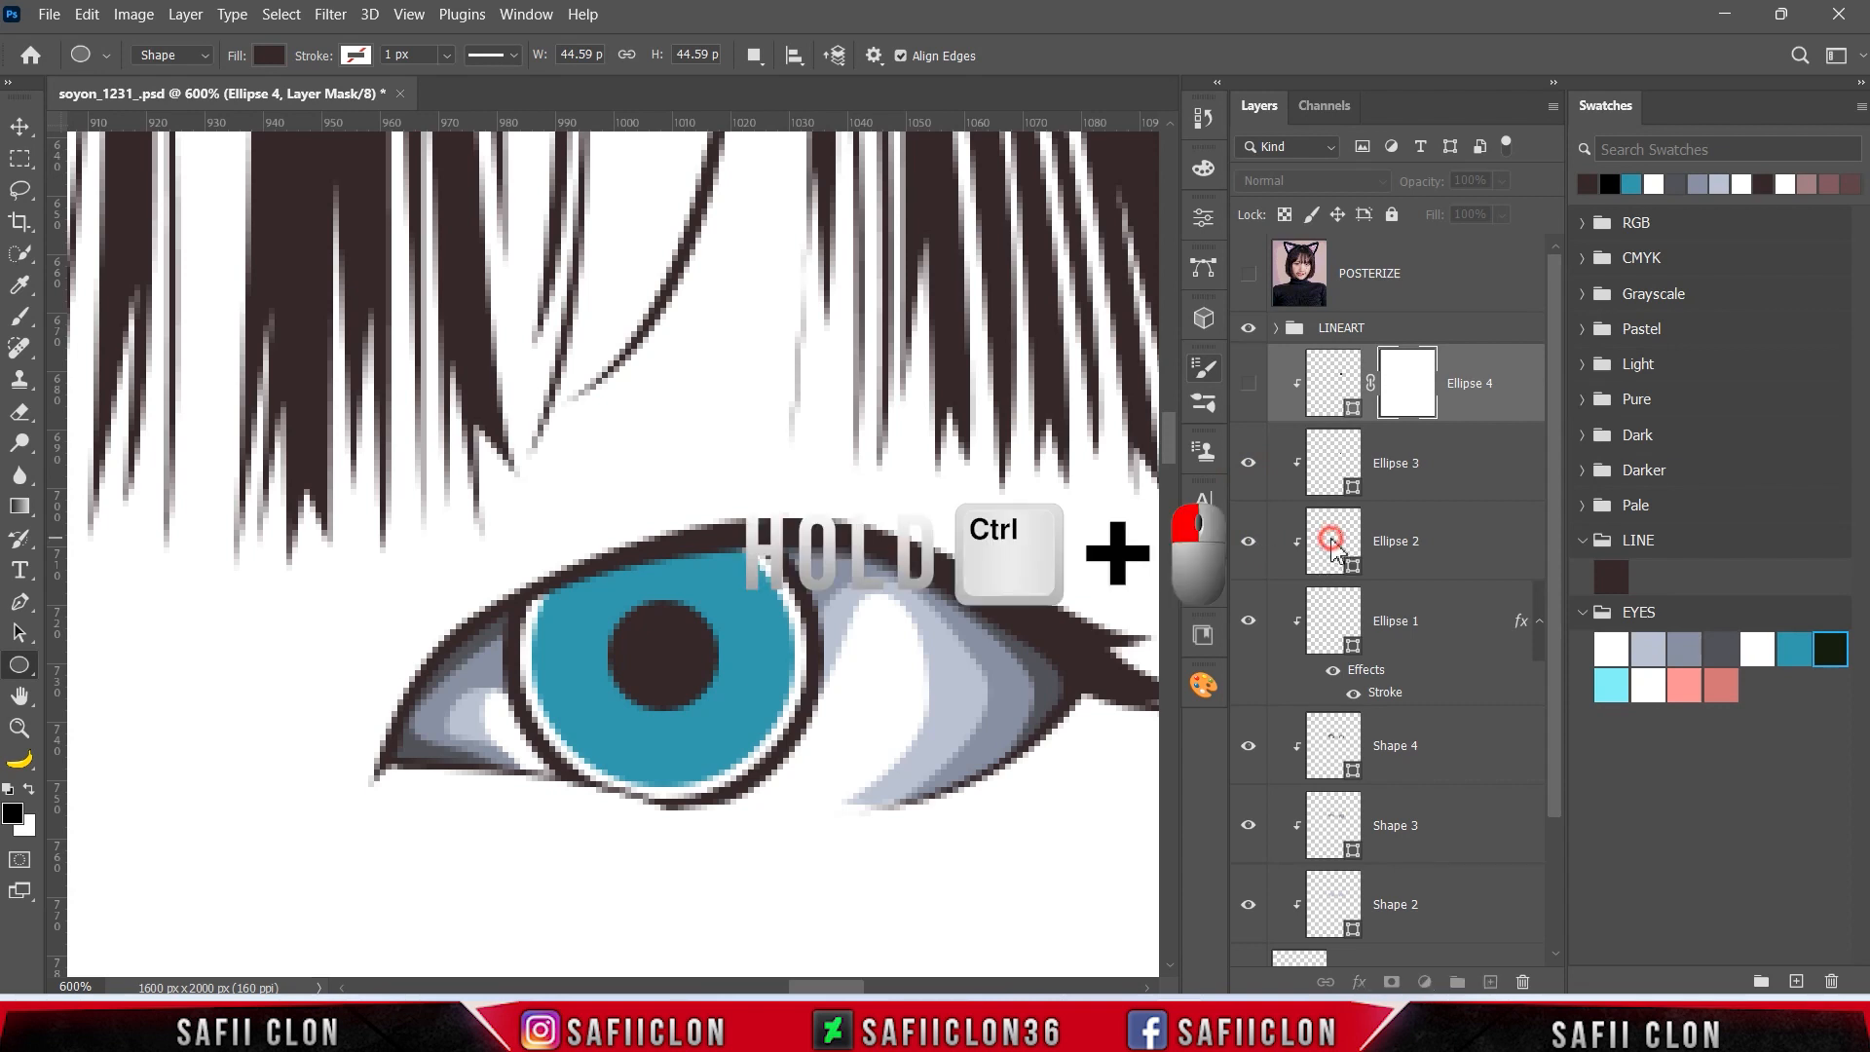
pyautogui.click(1248, 393)
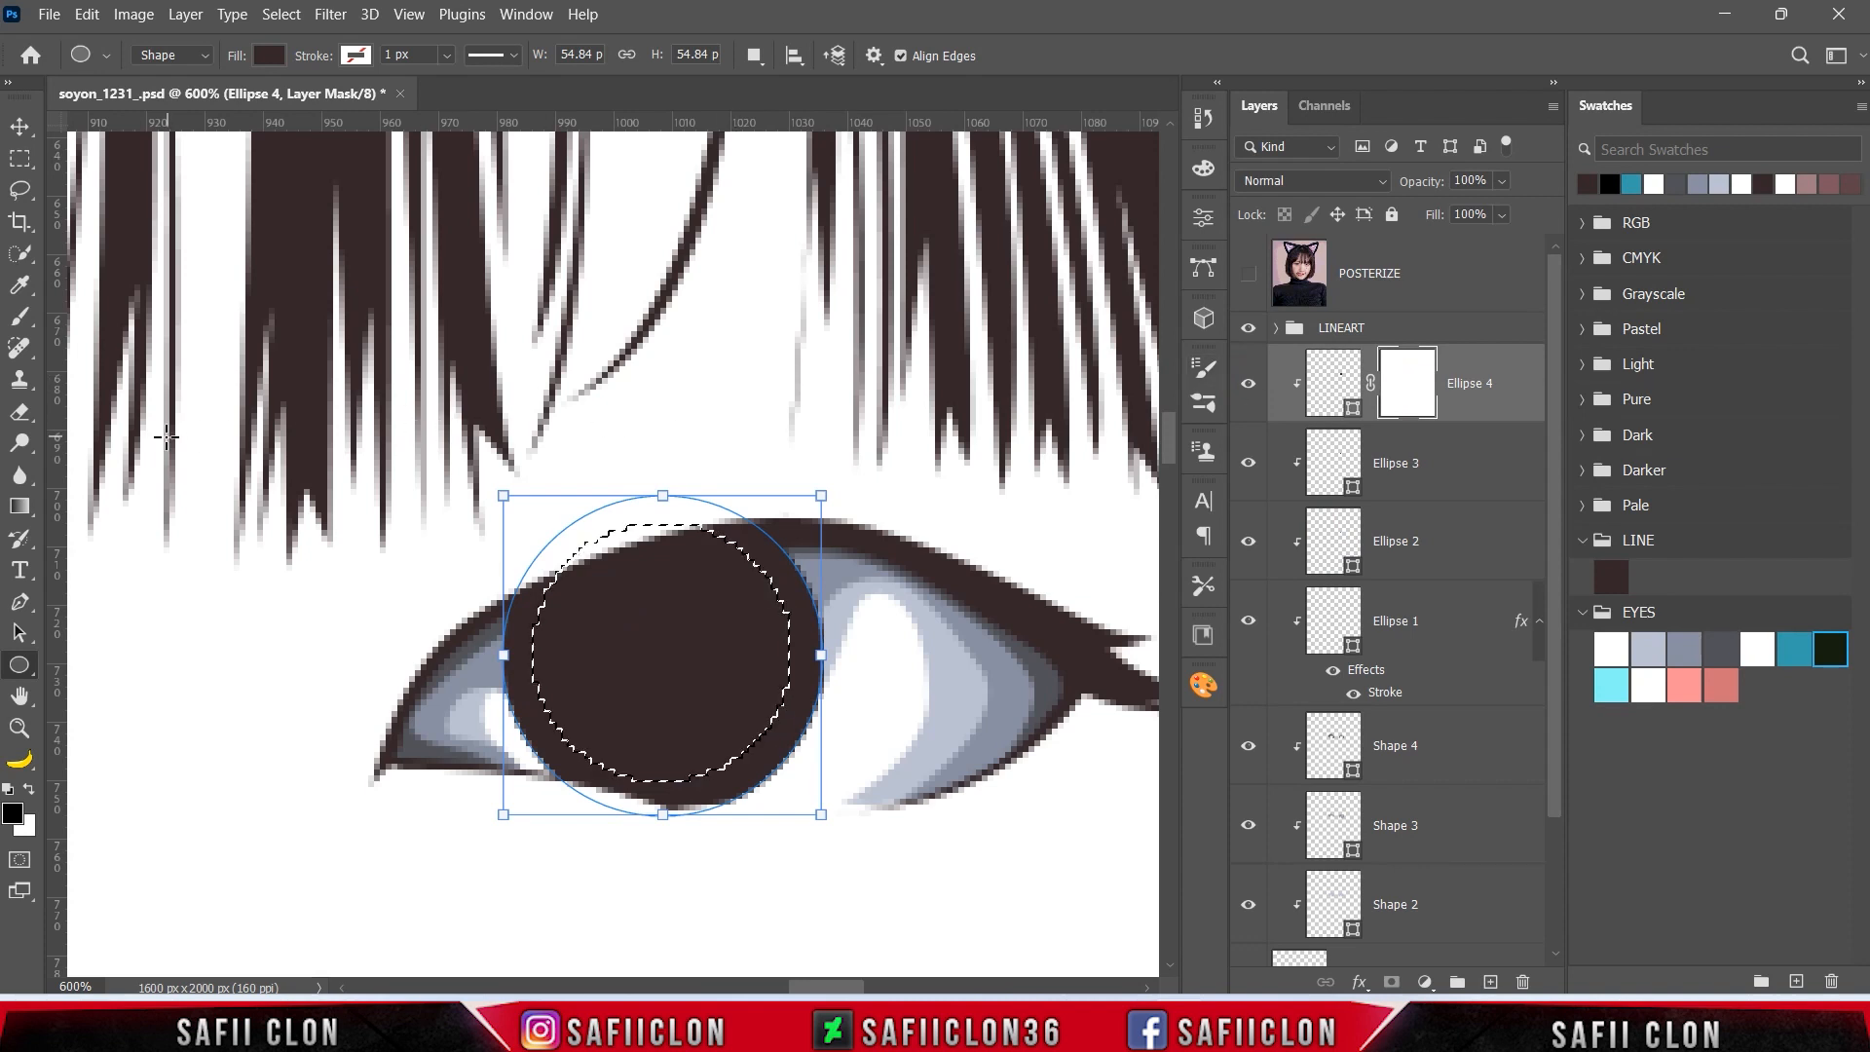
# - Set up a Soft Round brush at 31 px with 9% opacity for painting on the mask
pyautogui.rightClick(24, 336)
pyautogui.click(117, 318)
pyautogui.click(147, 54)
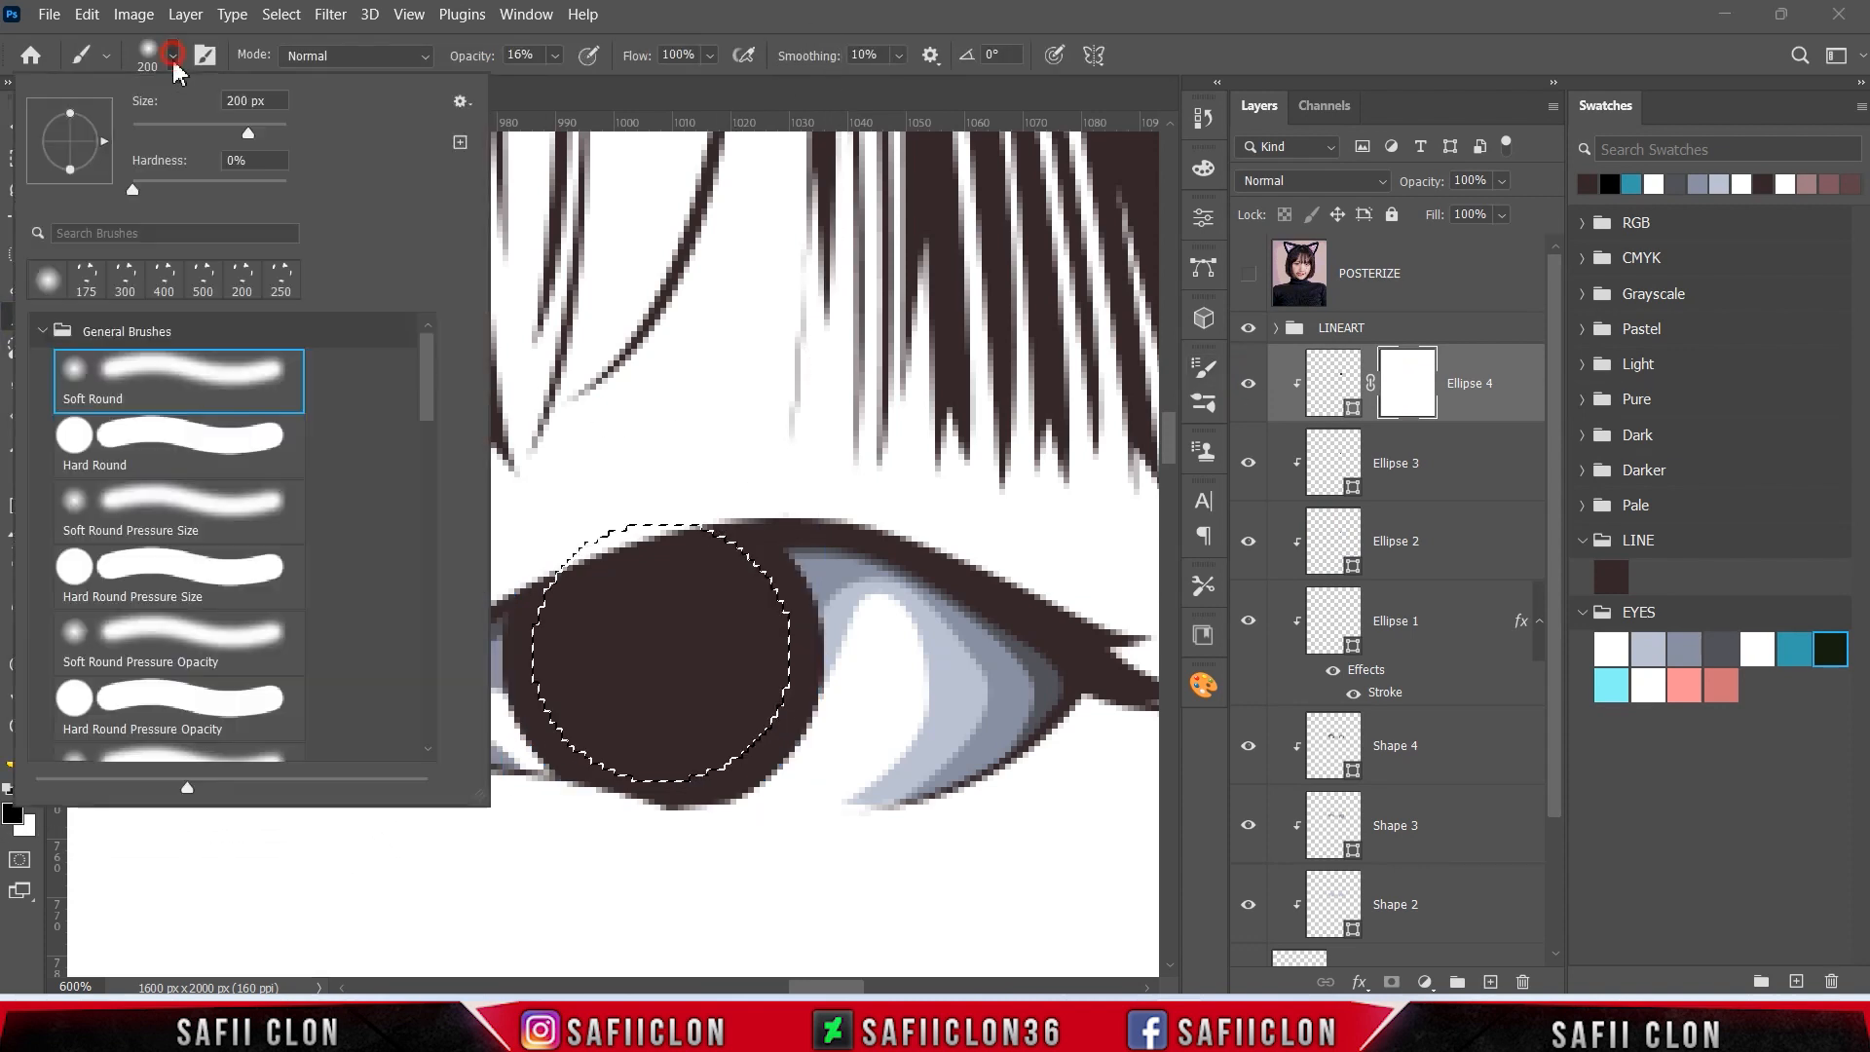
pyautogui.click(198, 381)
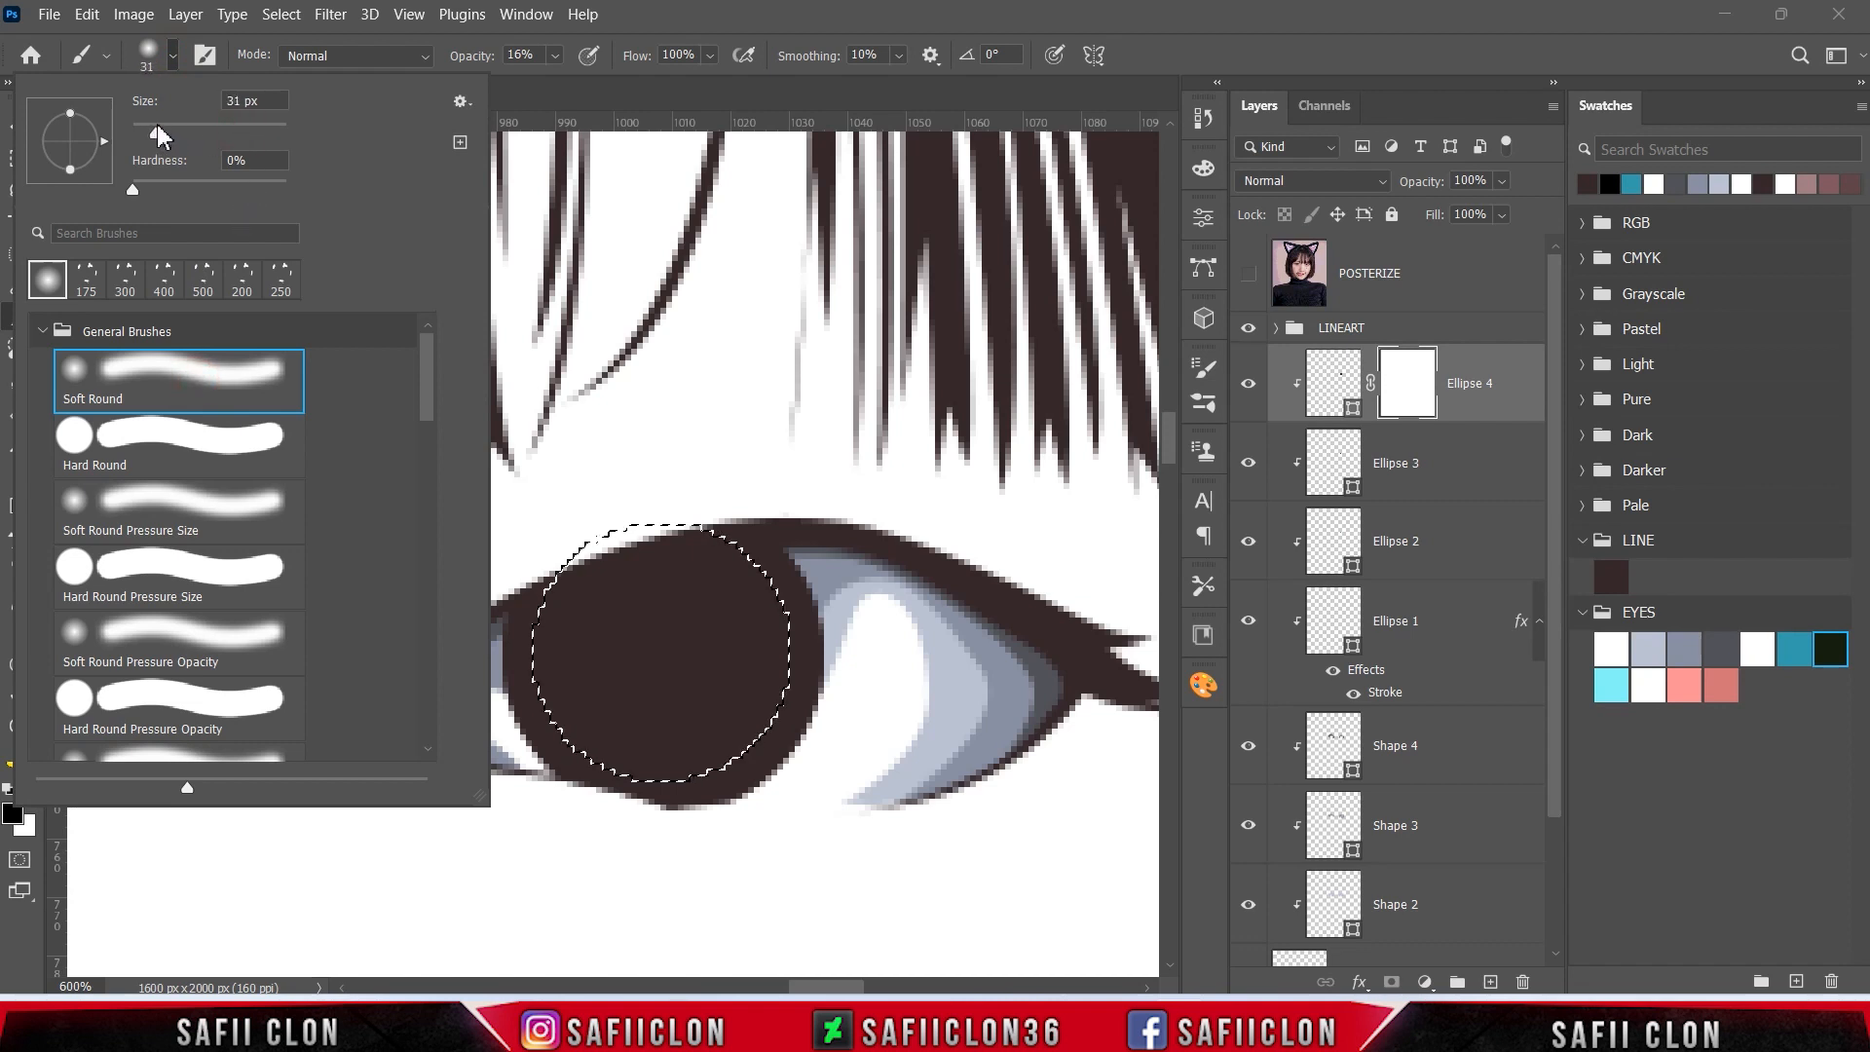
pyautogui.click(172, 58)
pyautogui.click(555, 56)
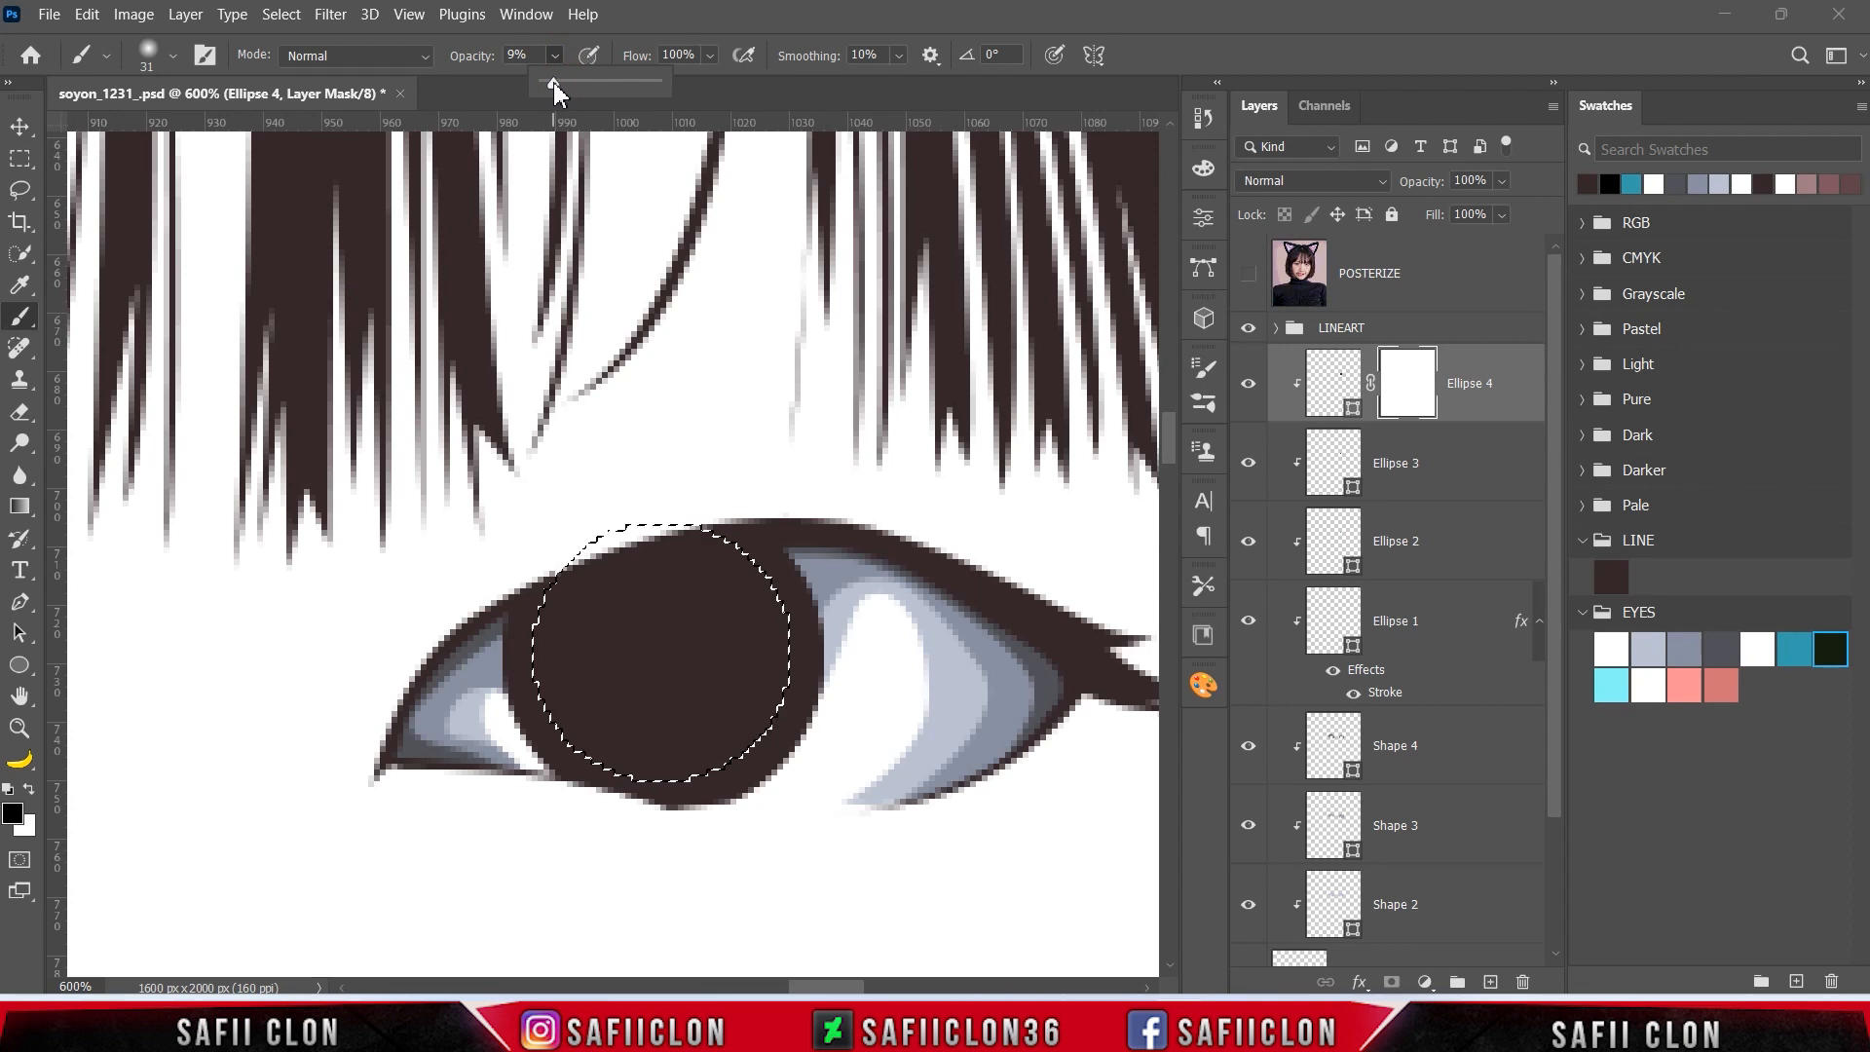
pyautogui.click(557, 56)
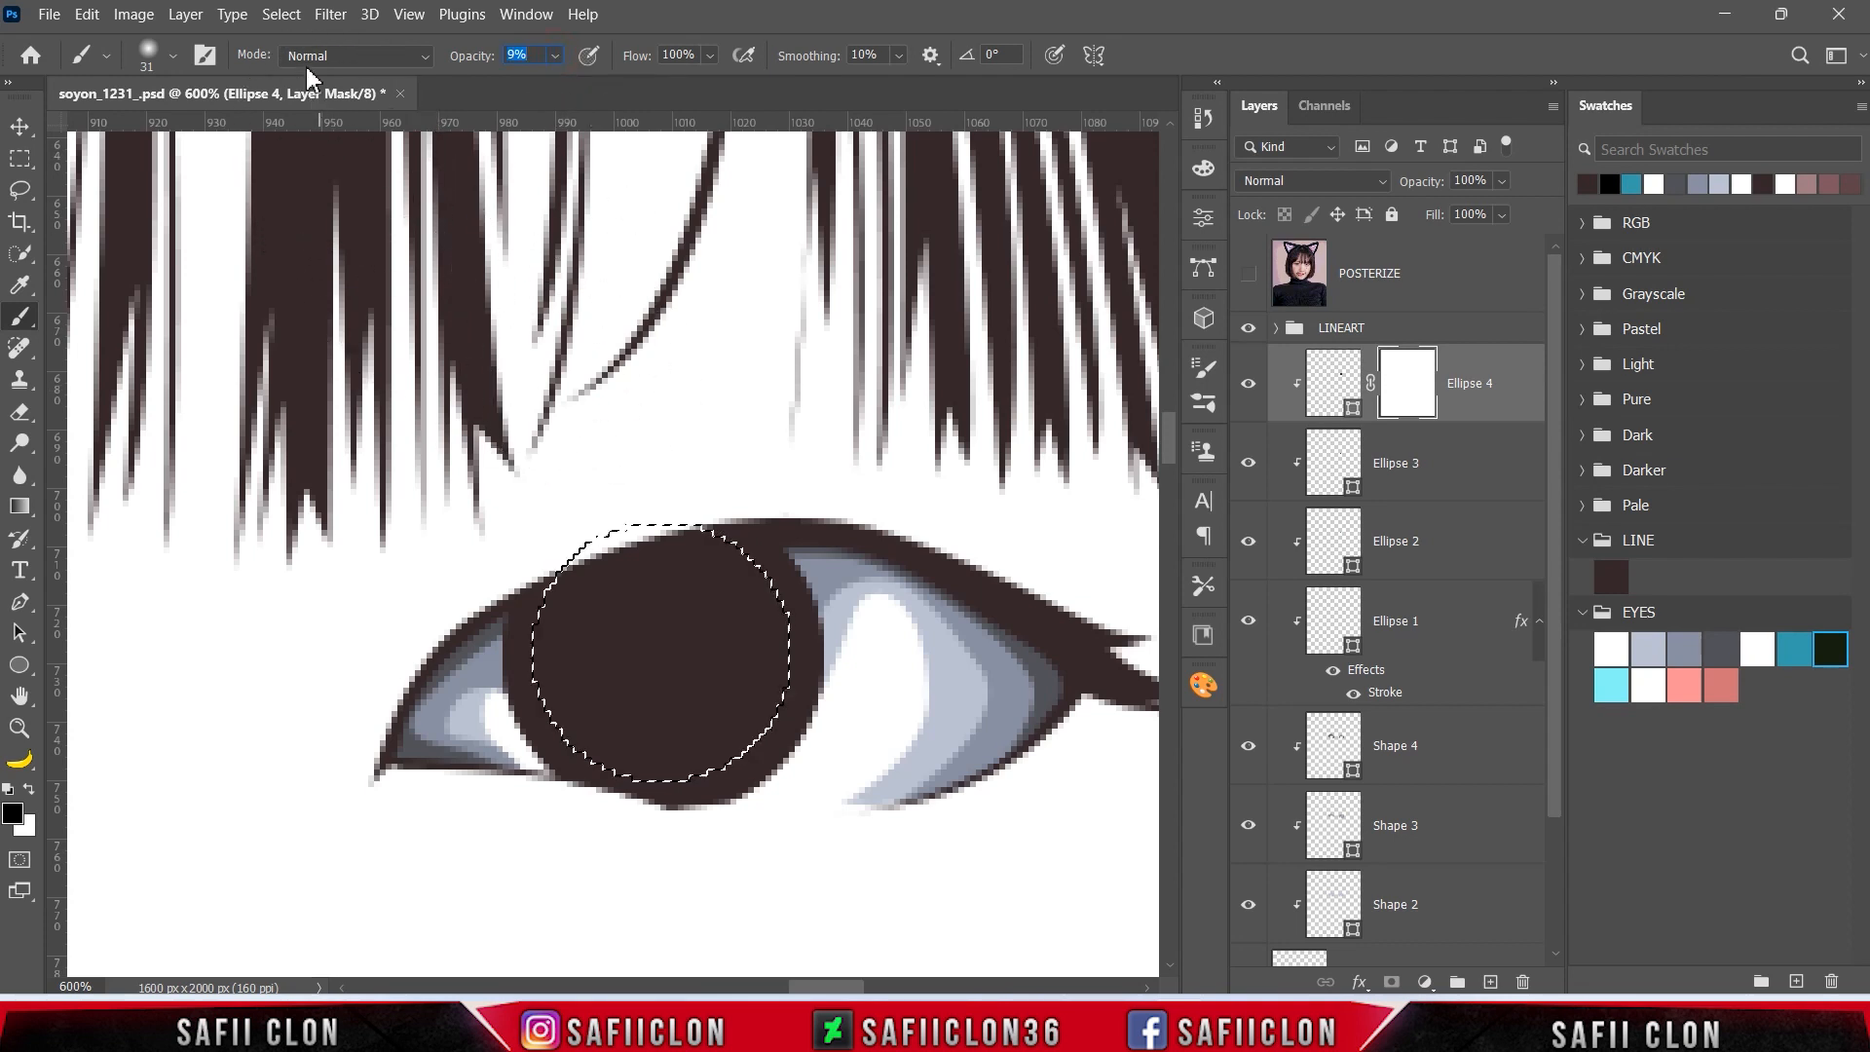
# - Invert the selection and reduce the brush size to 15 px
pyautogui.click(281, 14)
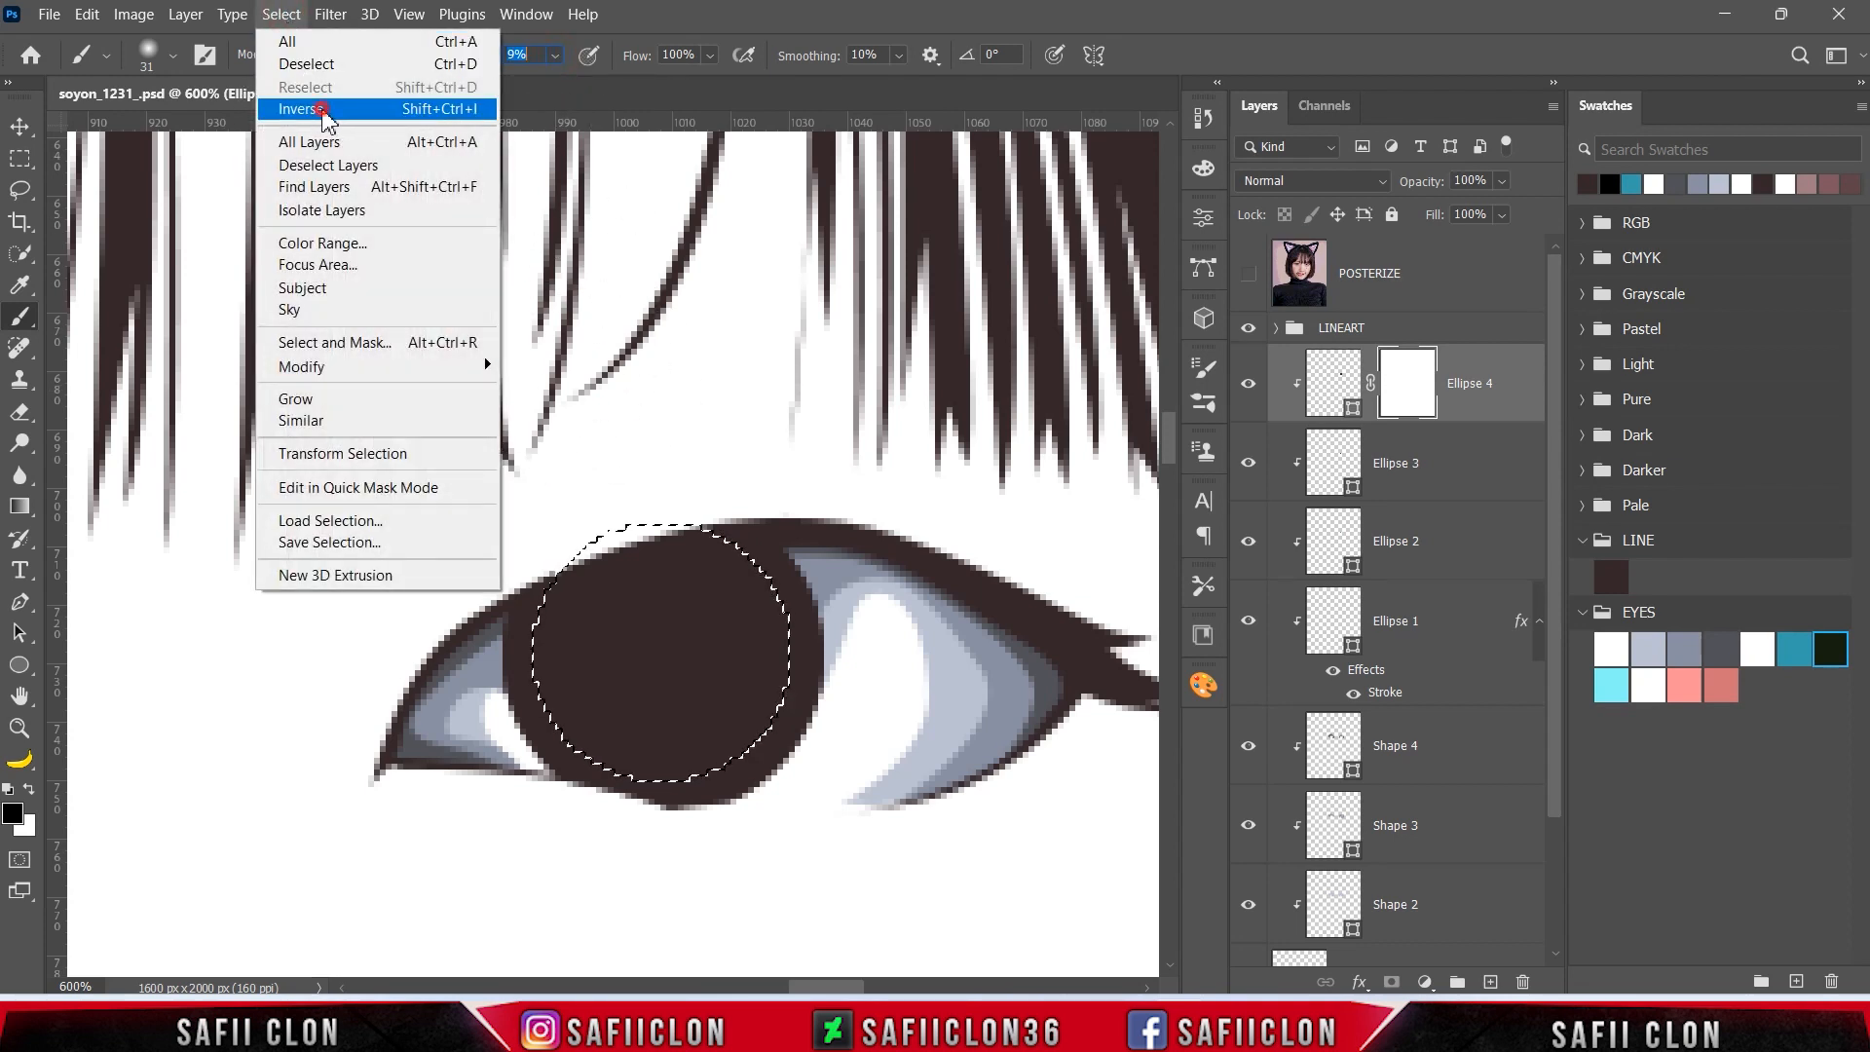
pyautogui.click(321, 112)
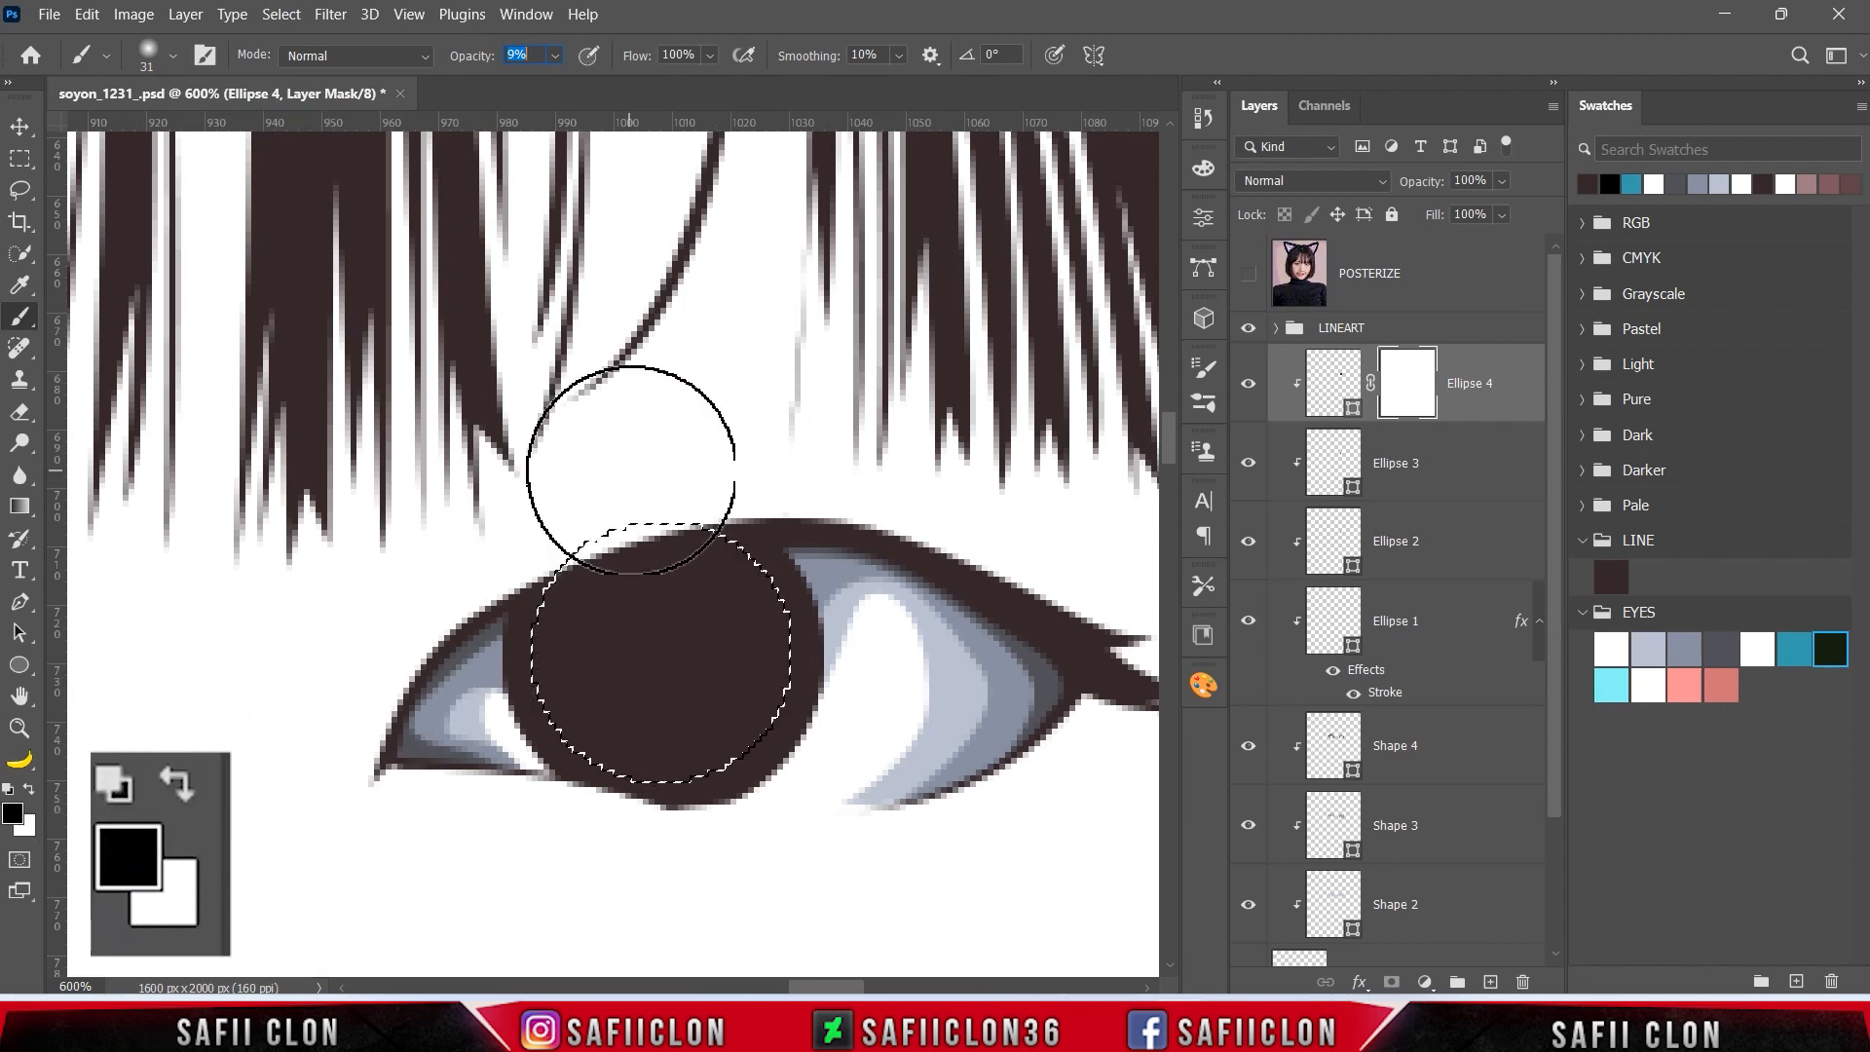
pyautogui.press('Return')
pyautogui.press('[')
pyautogui.press('[')
pyautogui.press('[')
pyautogui.press('[')
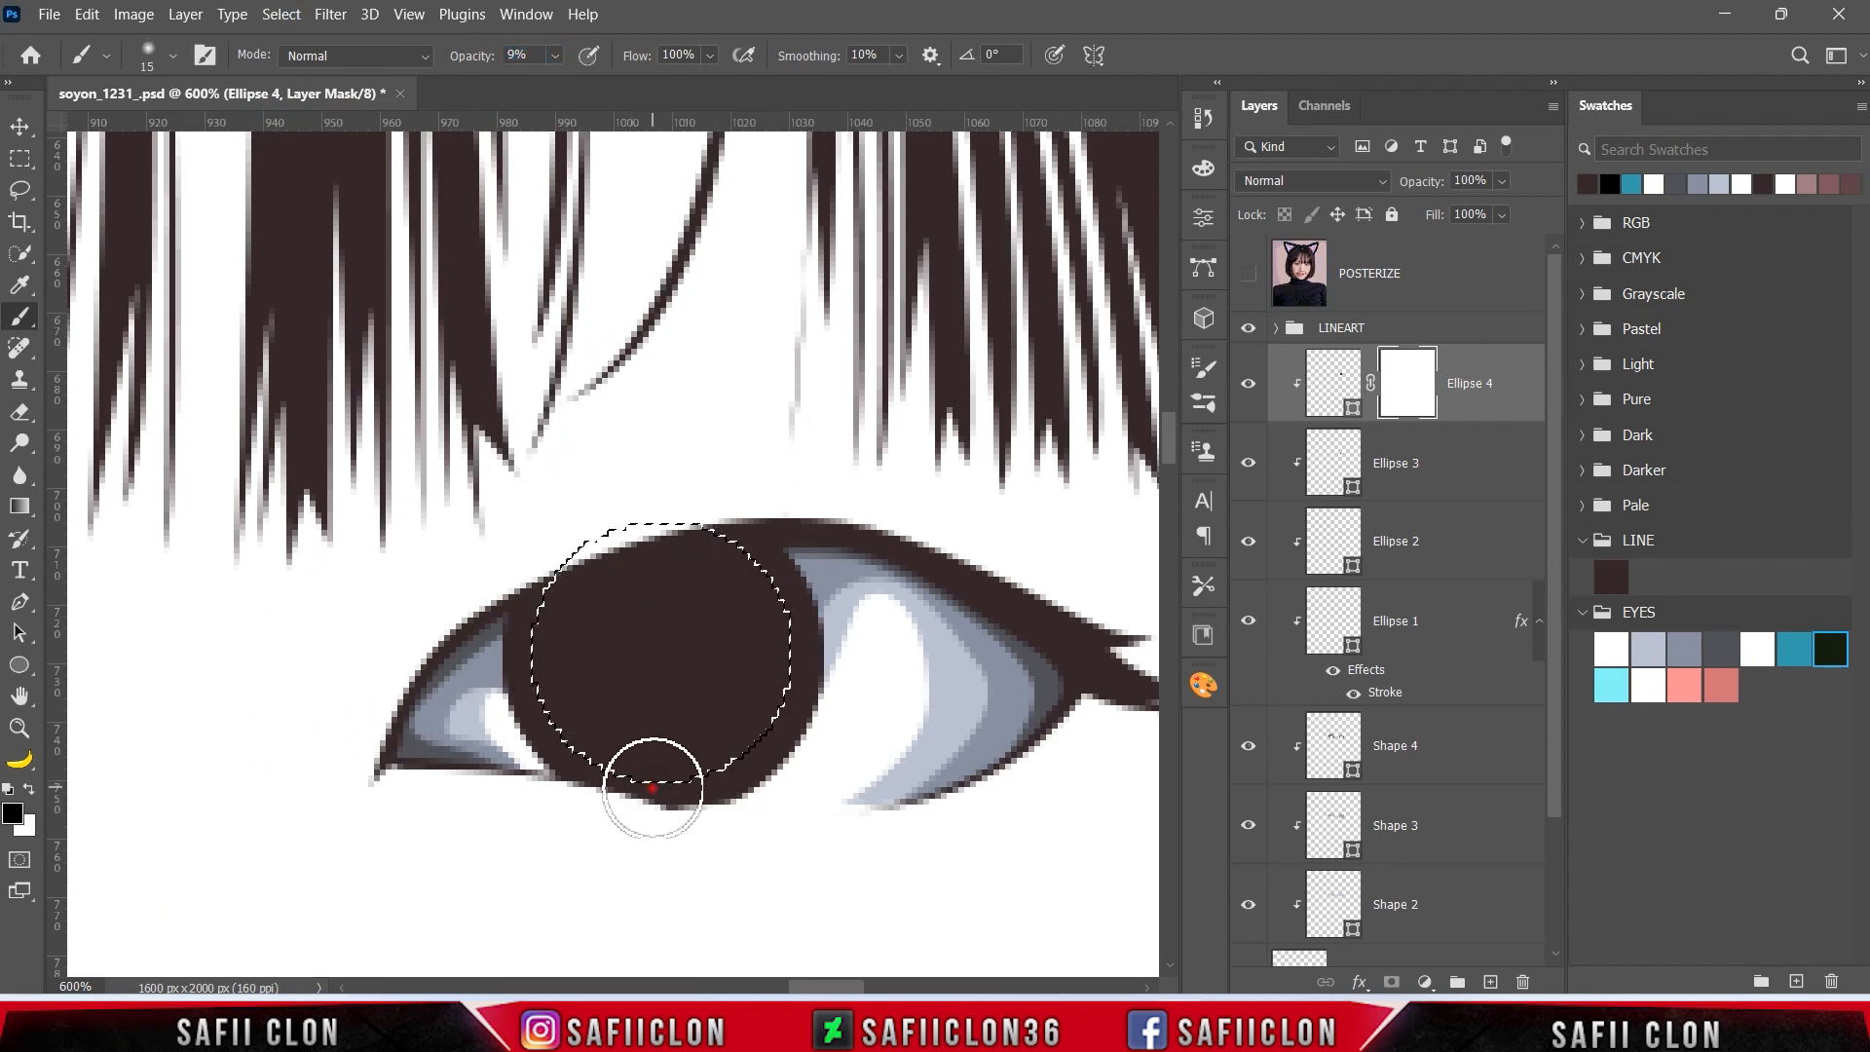
# - Paint black on Ellipse 4's mask along the lower ring outside the iris at 5% and 9% brush opacity, and deselect
pyautogui.click(555, 55)
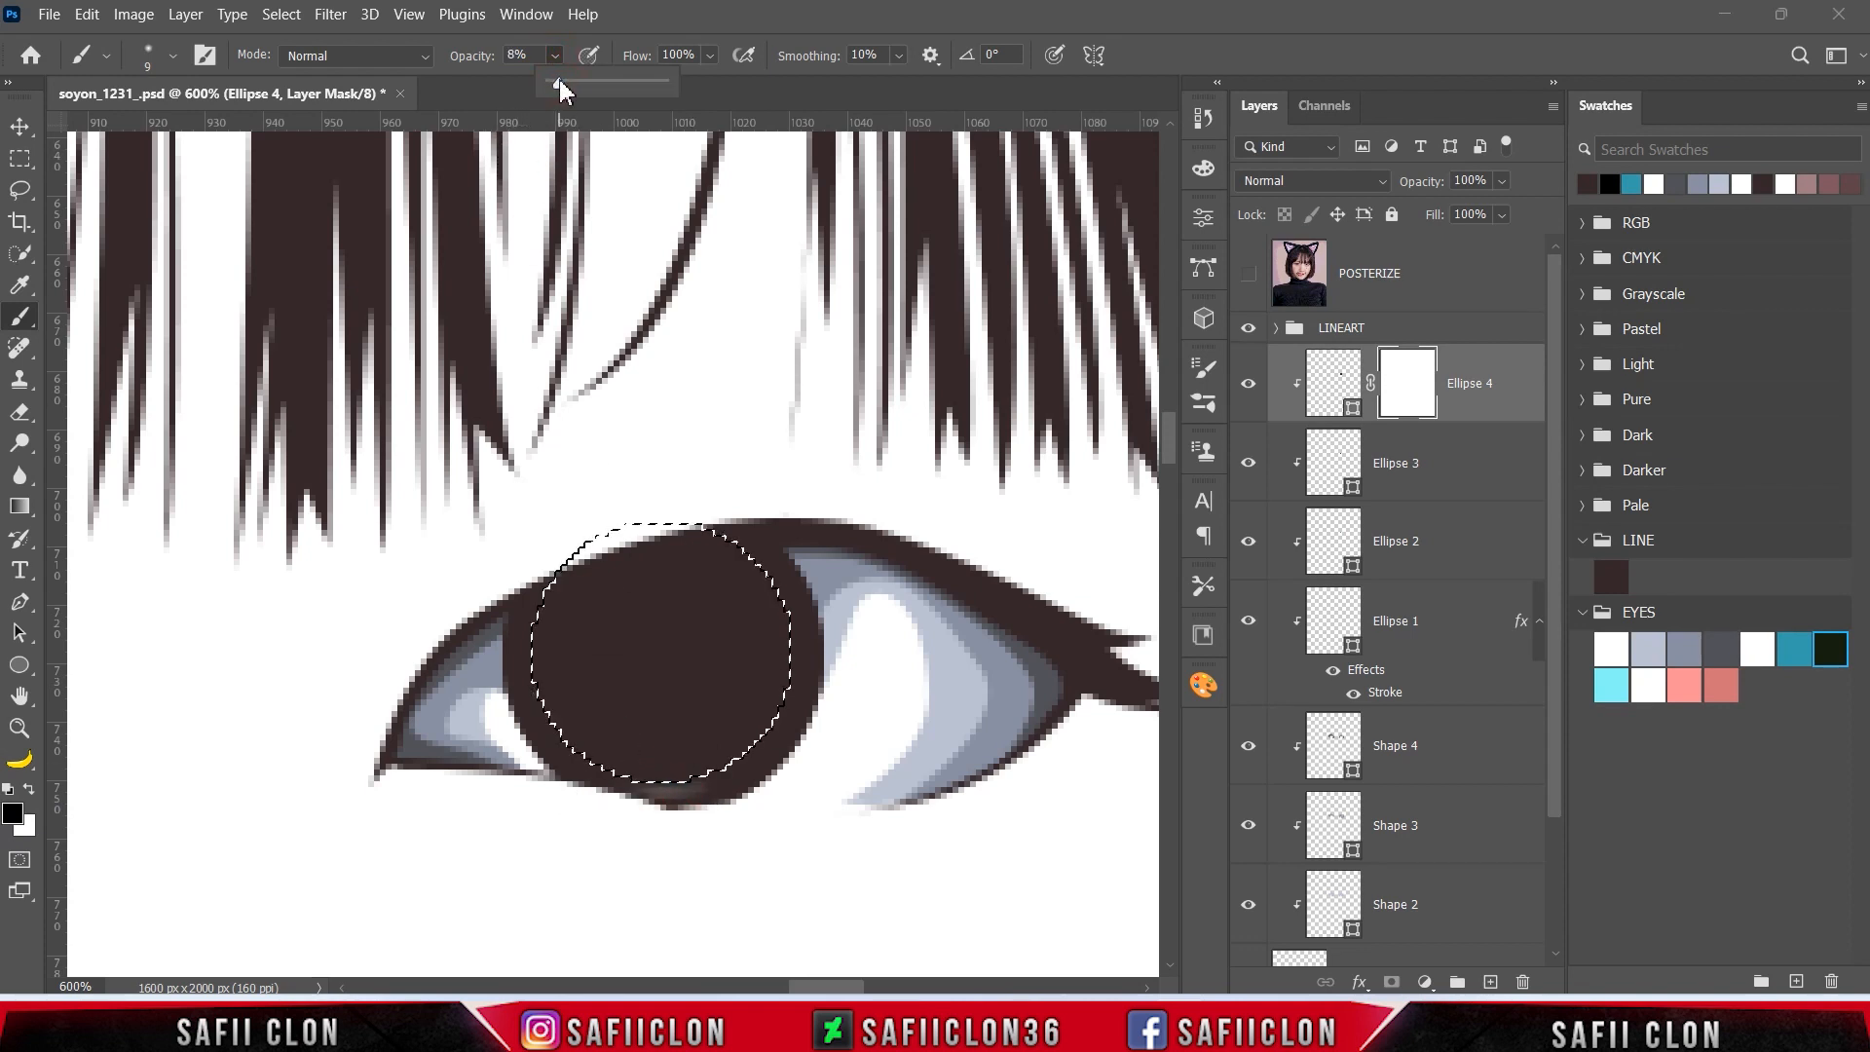
pyautogui.click(558, 59)
pyautogui.click(555, 56)
pyautogui.click(556, 82)
pyautogui.moveTo(552, 733); pyautogui.dragTo(724, 776)
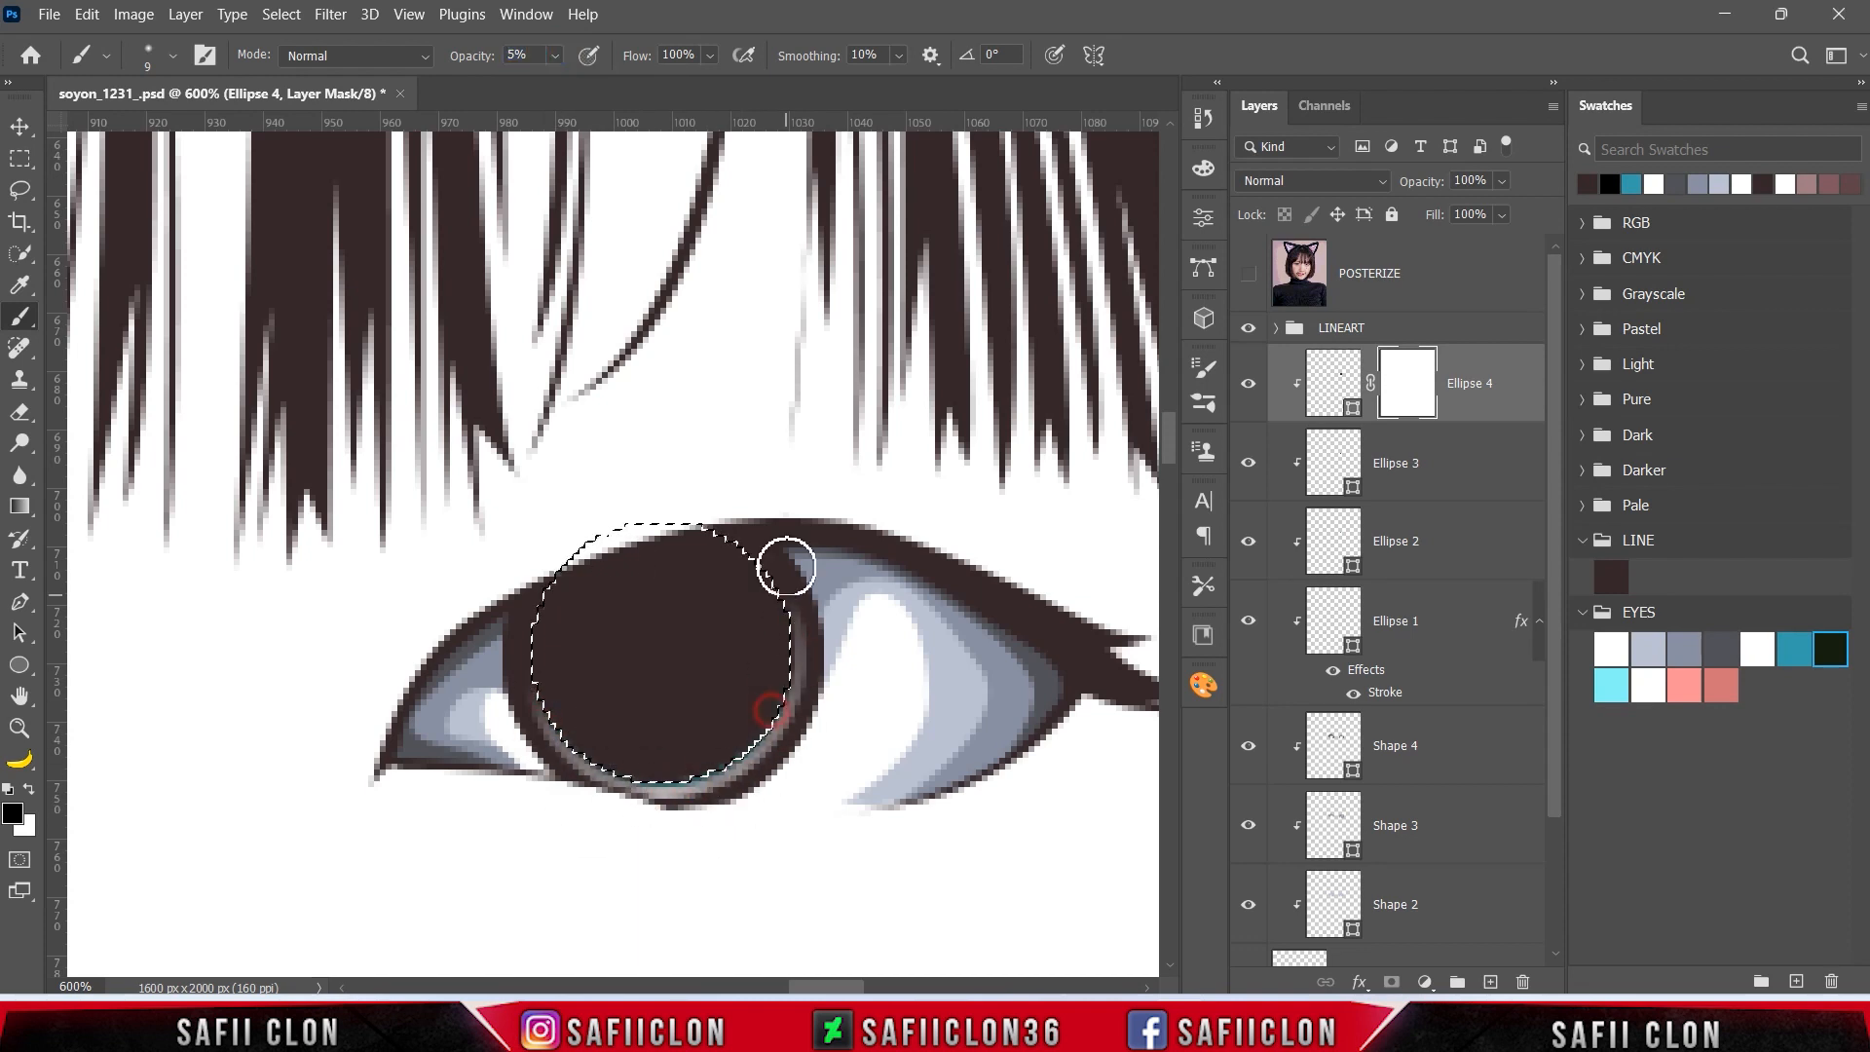
pyautogui.click(555, 56)
pyautogui.click(560, 82)
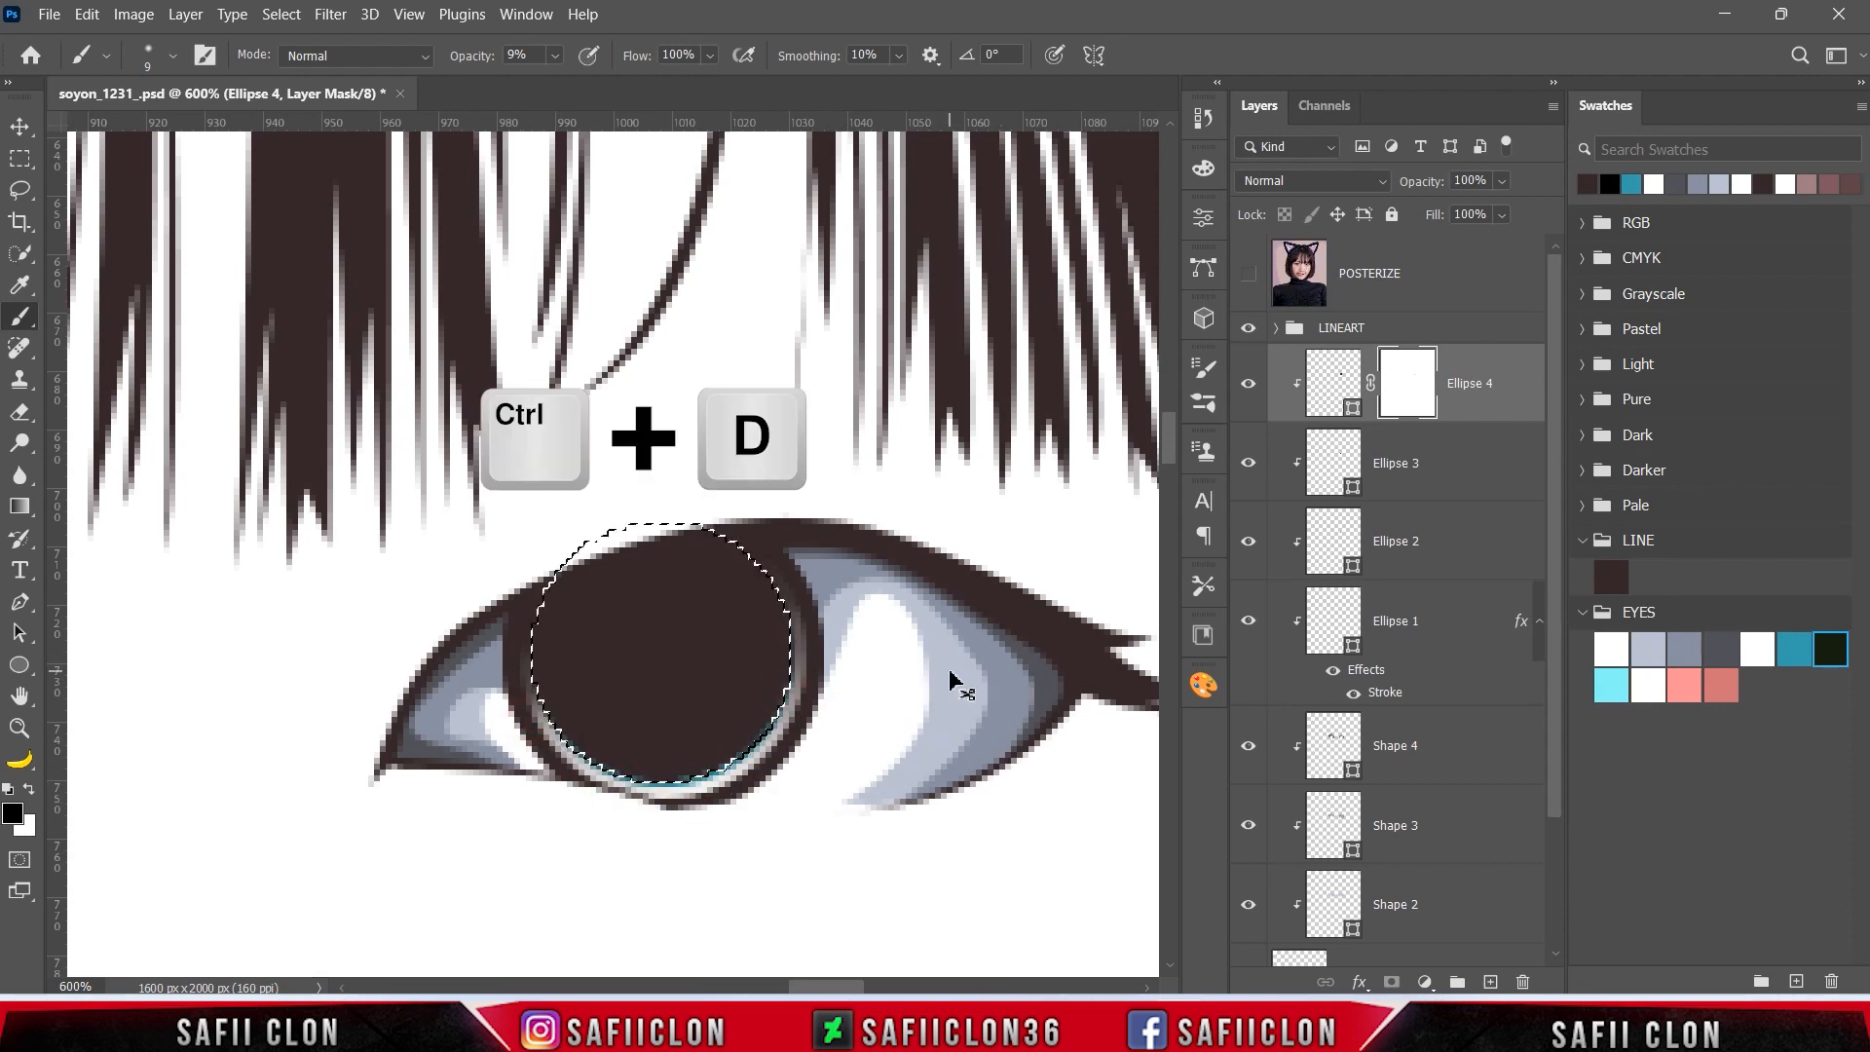
pyautogui.hotkey('ctrl', 'd')
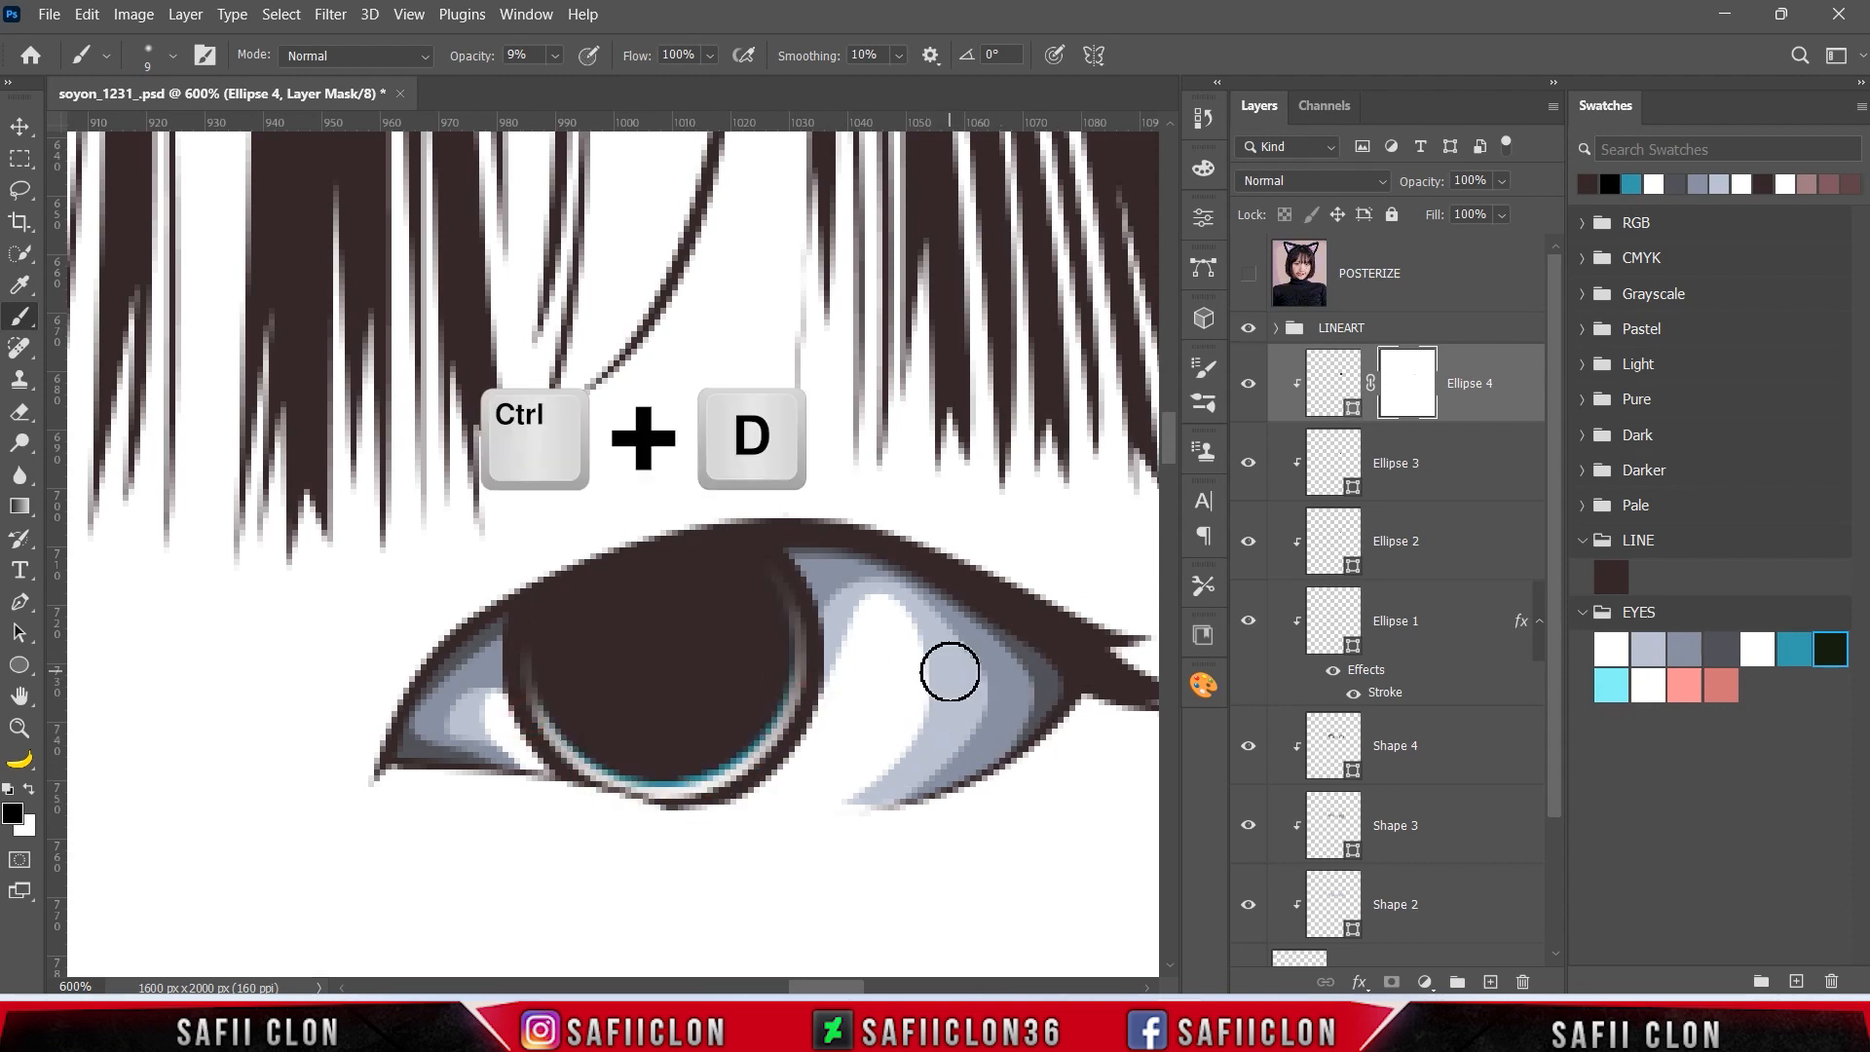
# - Paint black at 8% opacity on Ellipse 4's mask over the lower iris, fading in the teal around the pupil
pyautogui.click(554, 56)
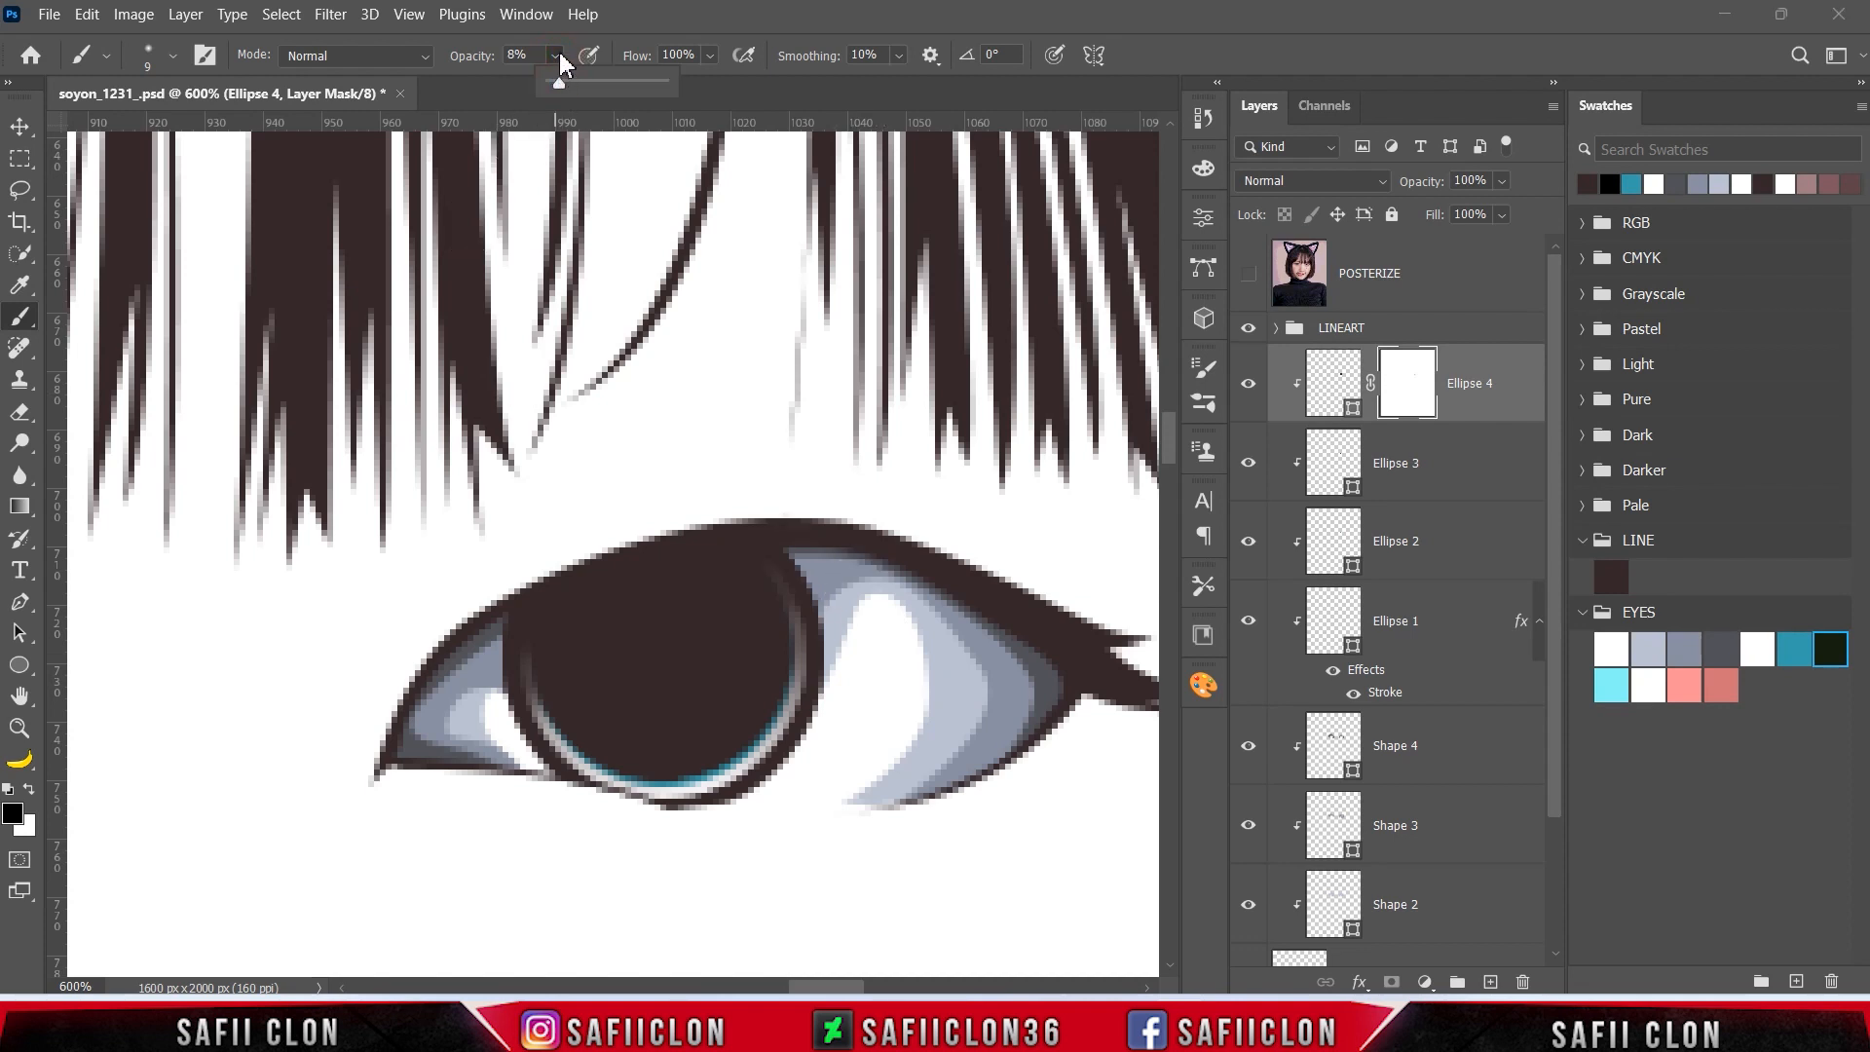
pyautogui.click(558, 57)
pyautogui.moveTo(764, 708); pyautogui.dragTo(612, 783)
pyautogui.moveTo(719, 759)
pyautogui.mouseDown()
pyautogui.moveTo(561, 739)
pyautogui.moveTo(728, 721)
pyautogui.moveTo(597, 718)
pyautogui.moveTo(693, 743)
pyautogui.moveTo(731, 705)
pyautogui.moveTo(666, 769)
pyautogui.moveTo(652, 756)
pyautogui.moveTo(735, 701)
pyautogui.moveTo(751, 631)
pyautogui.moveTo(599, 722)
pyautogui.moveTo(618, 751)
pyautogui.moveTo(614, 718)
pyautogui.moveTo(722, 740)
pyautogui.moveTo(710, 761)
pyautogui.moveTo(743, 734)
pyautogui.moveTo(584, 676)
pyautogui.moveTo(751, 697)
pyautogui.moveTo(766, 620)
pyautogui.moveTo(605, 710)
pyautogui.moveTo(664, 730)
pyautogui.moveTo(559, 668)
pyautogui.moveTo(710, 742)
pyautogui.moveTo(763, 718)
pyautogui.moveTo(727, 735)
pyautogui.moveTo(799, 661)
pyautogui.mouseUp()
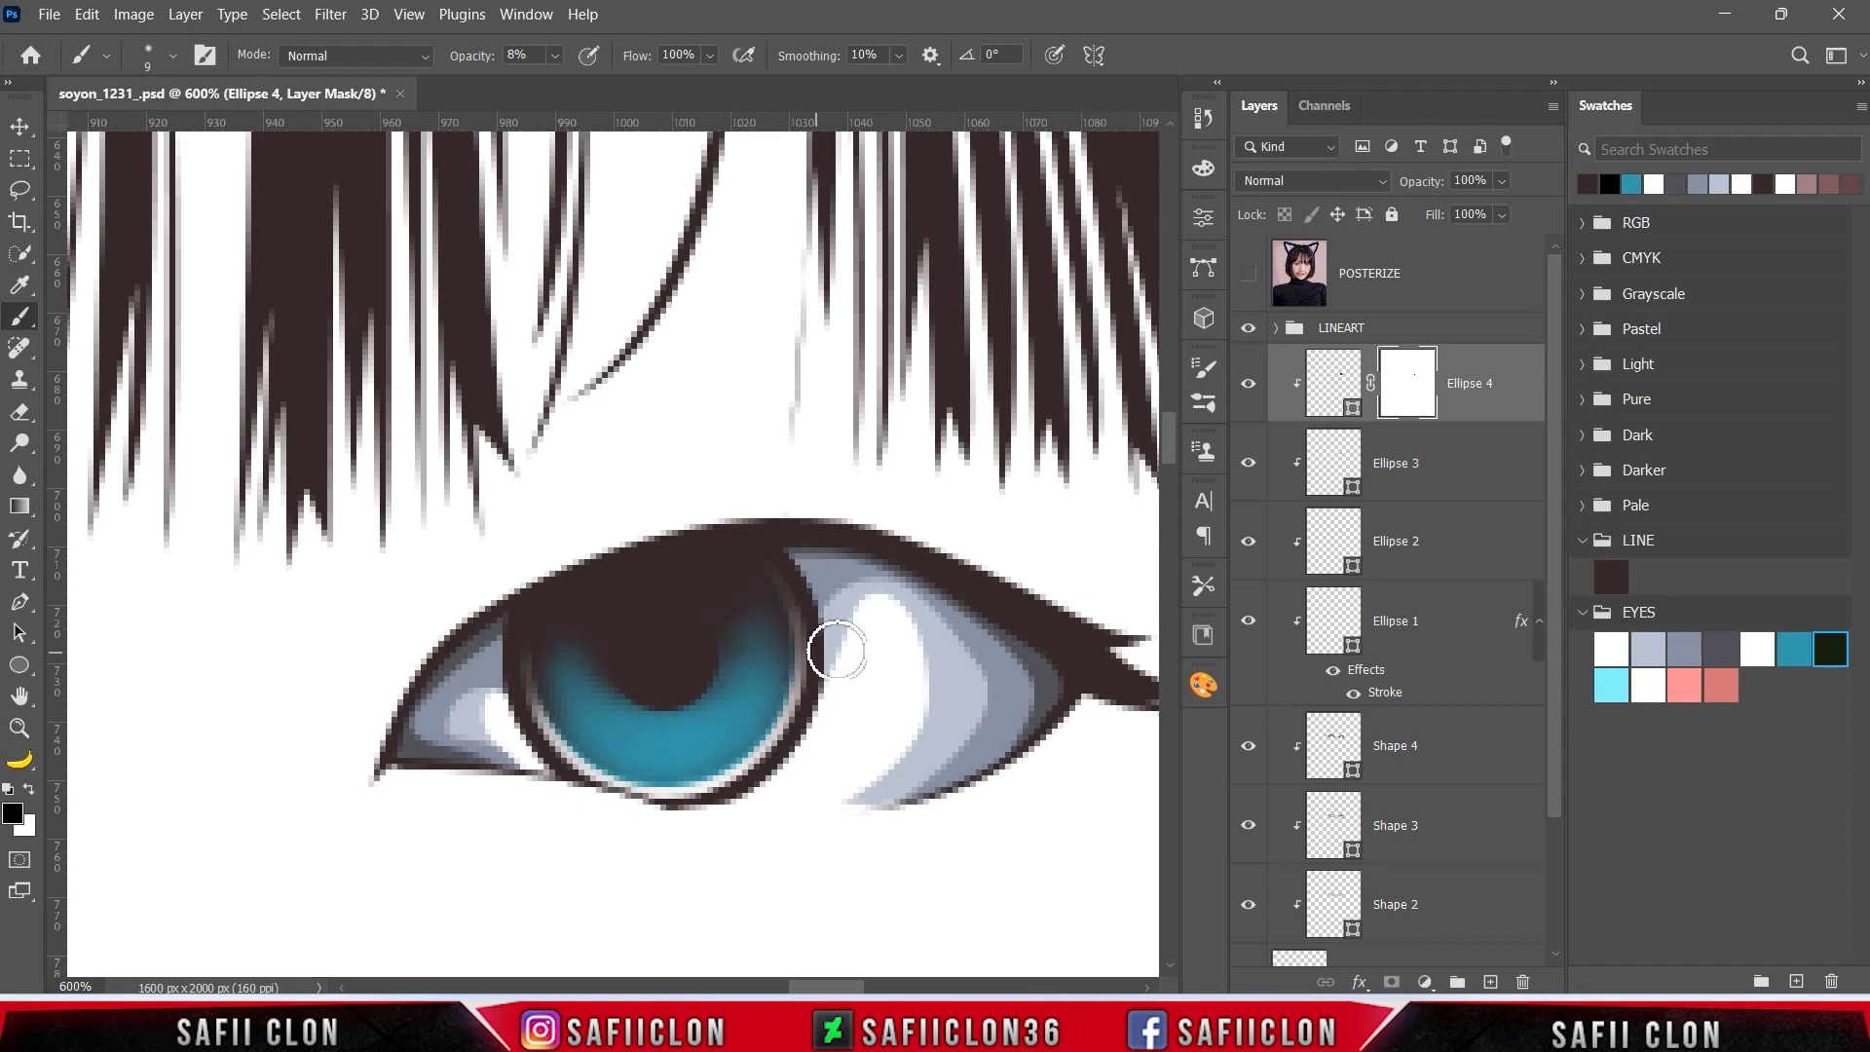
# - Draw a small pen shape about 3.6 by 7.3 px on a new layer as a light ray in the iris below the pupil
pyautogui.click(20, 602)
pyautogui.click(93, 622)
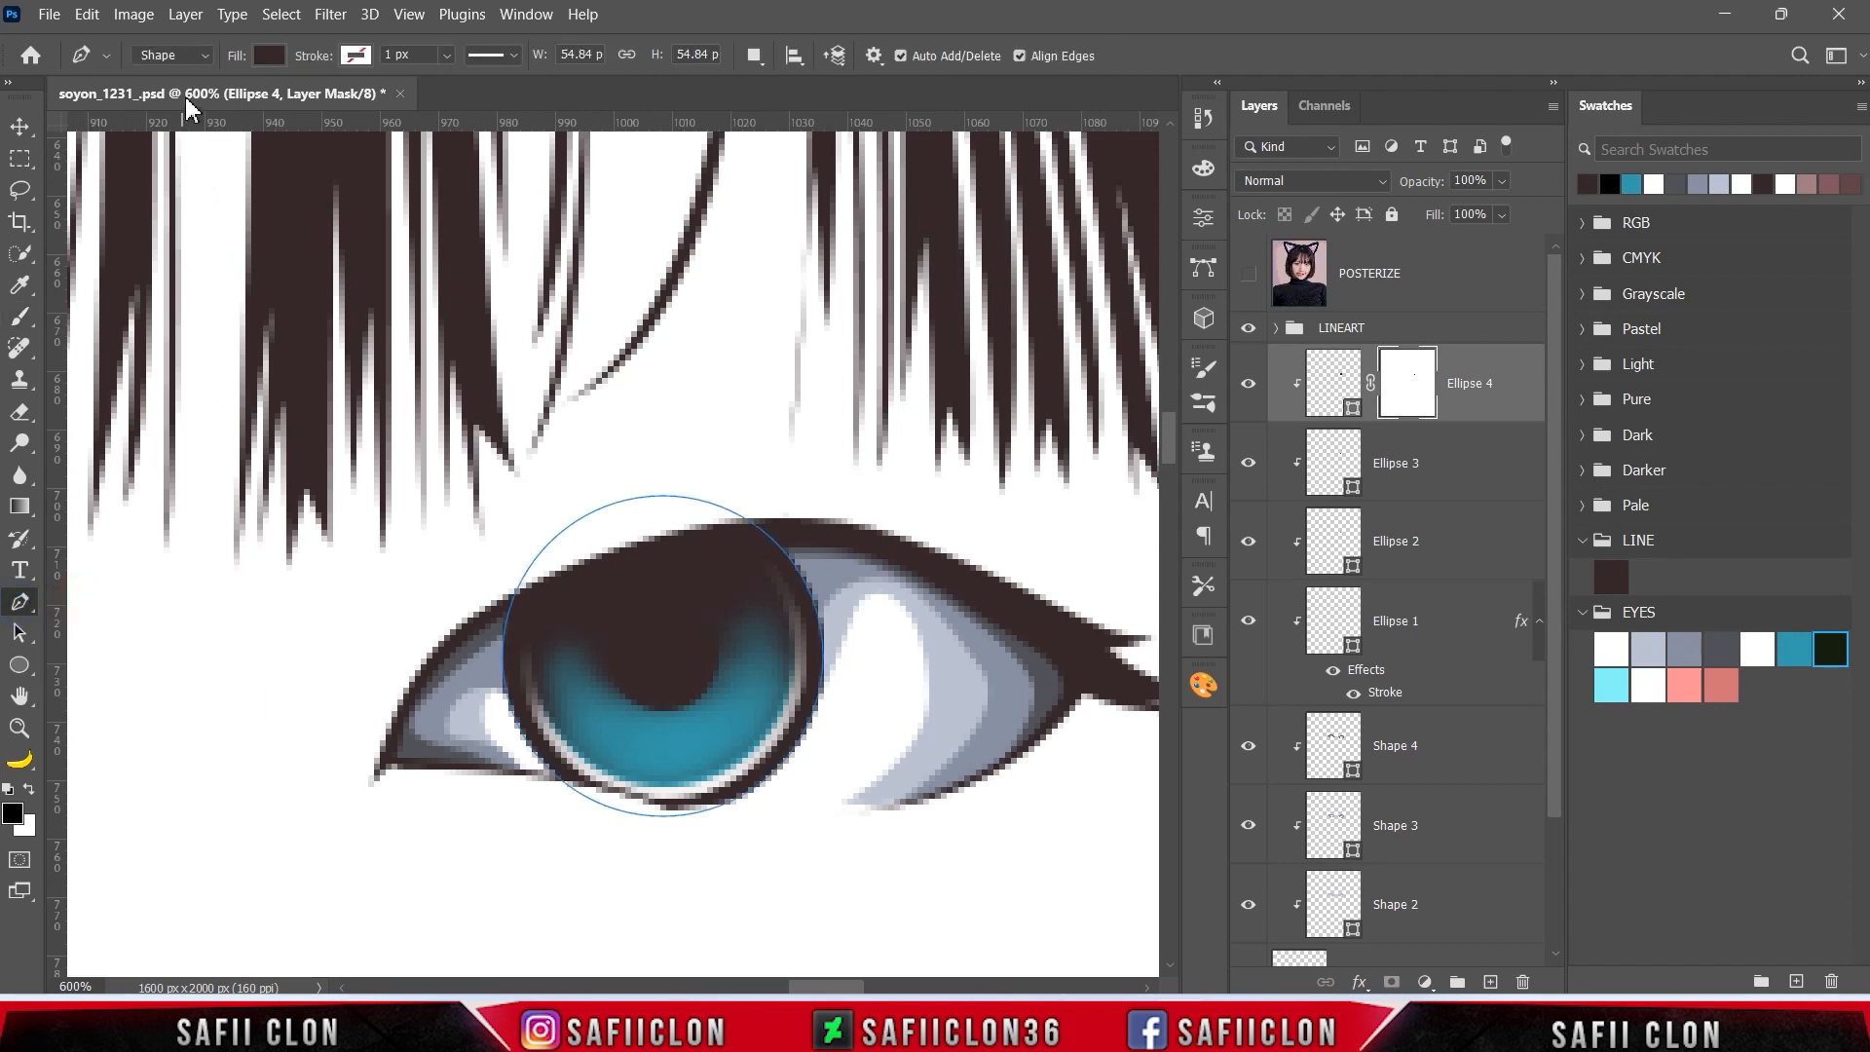
pyautogui.click(270, 56)
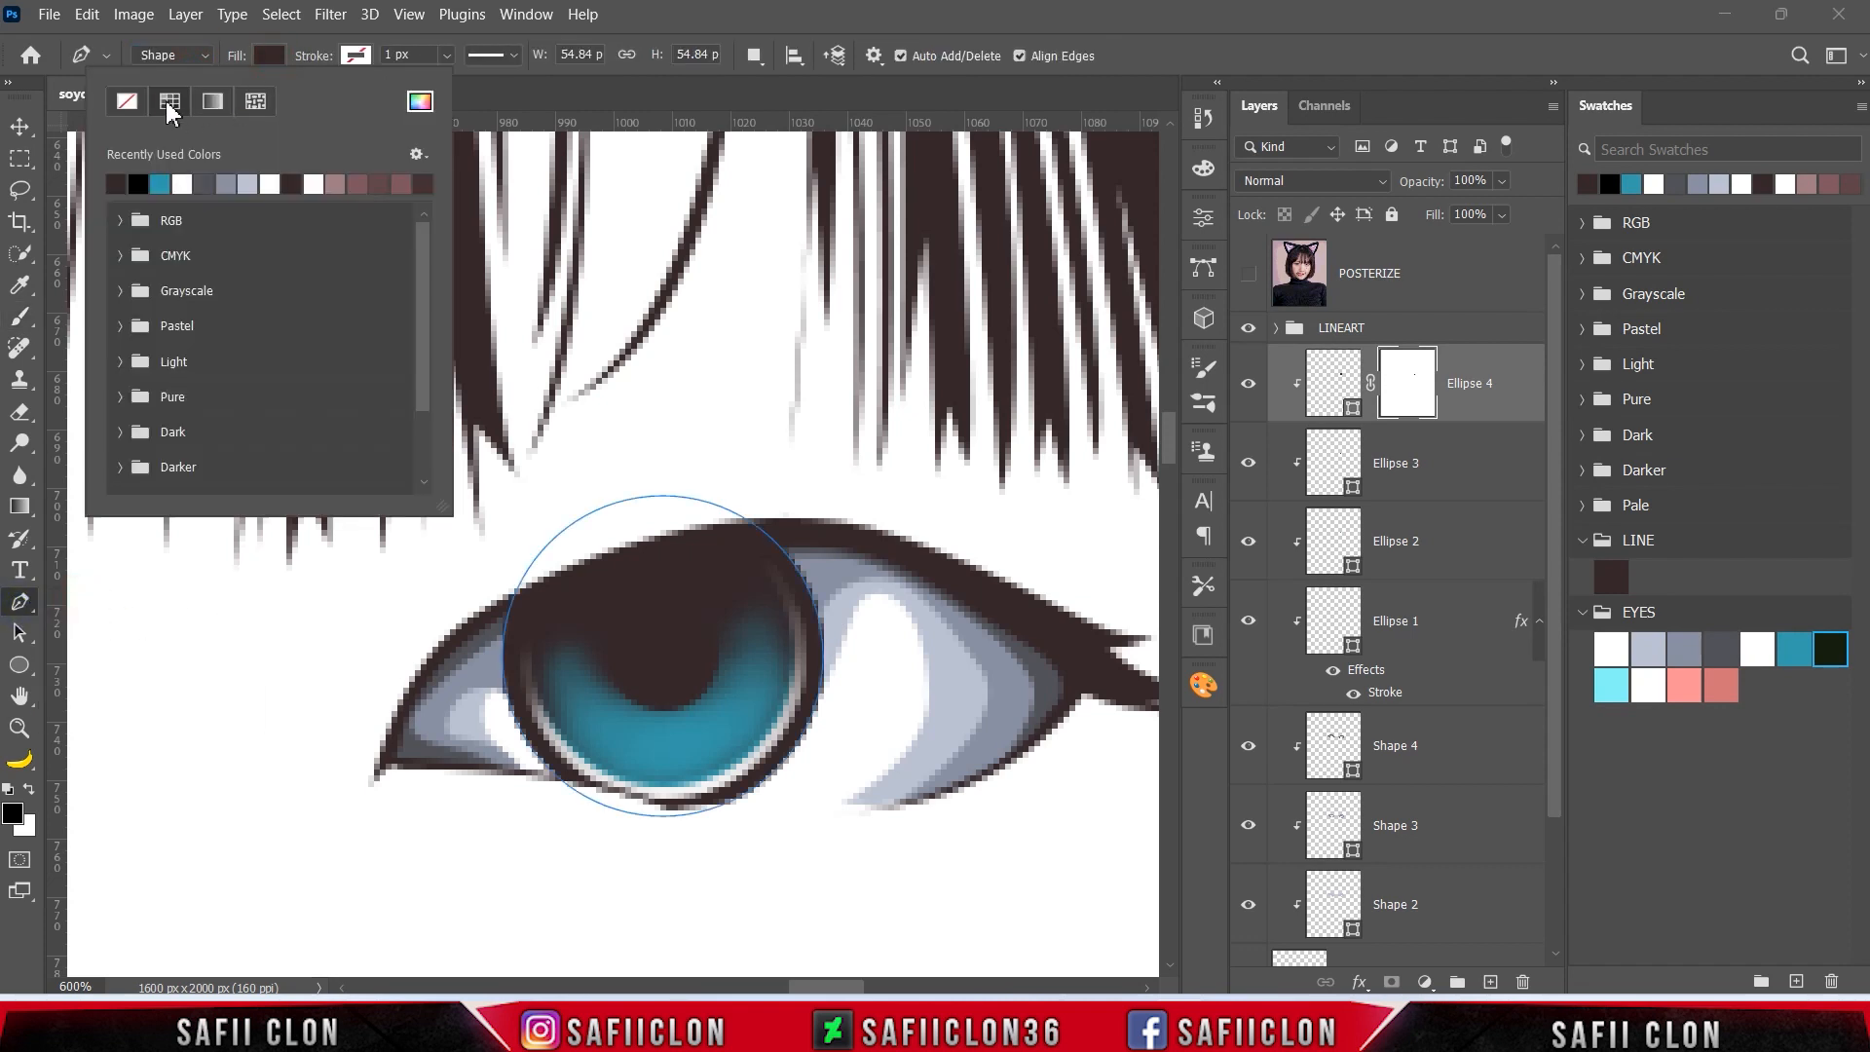
pyautogui.click(265, 60)
pyautogui.click(754, 56)
pyautogui.click(786, 90)
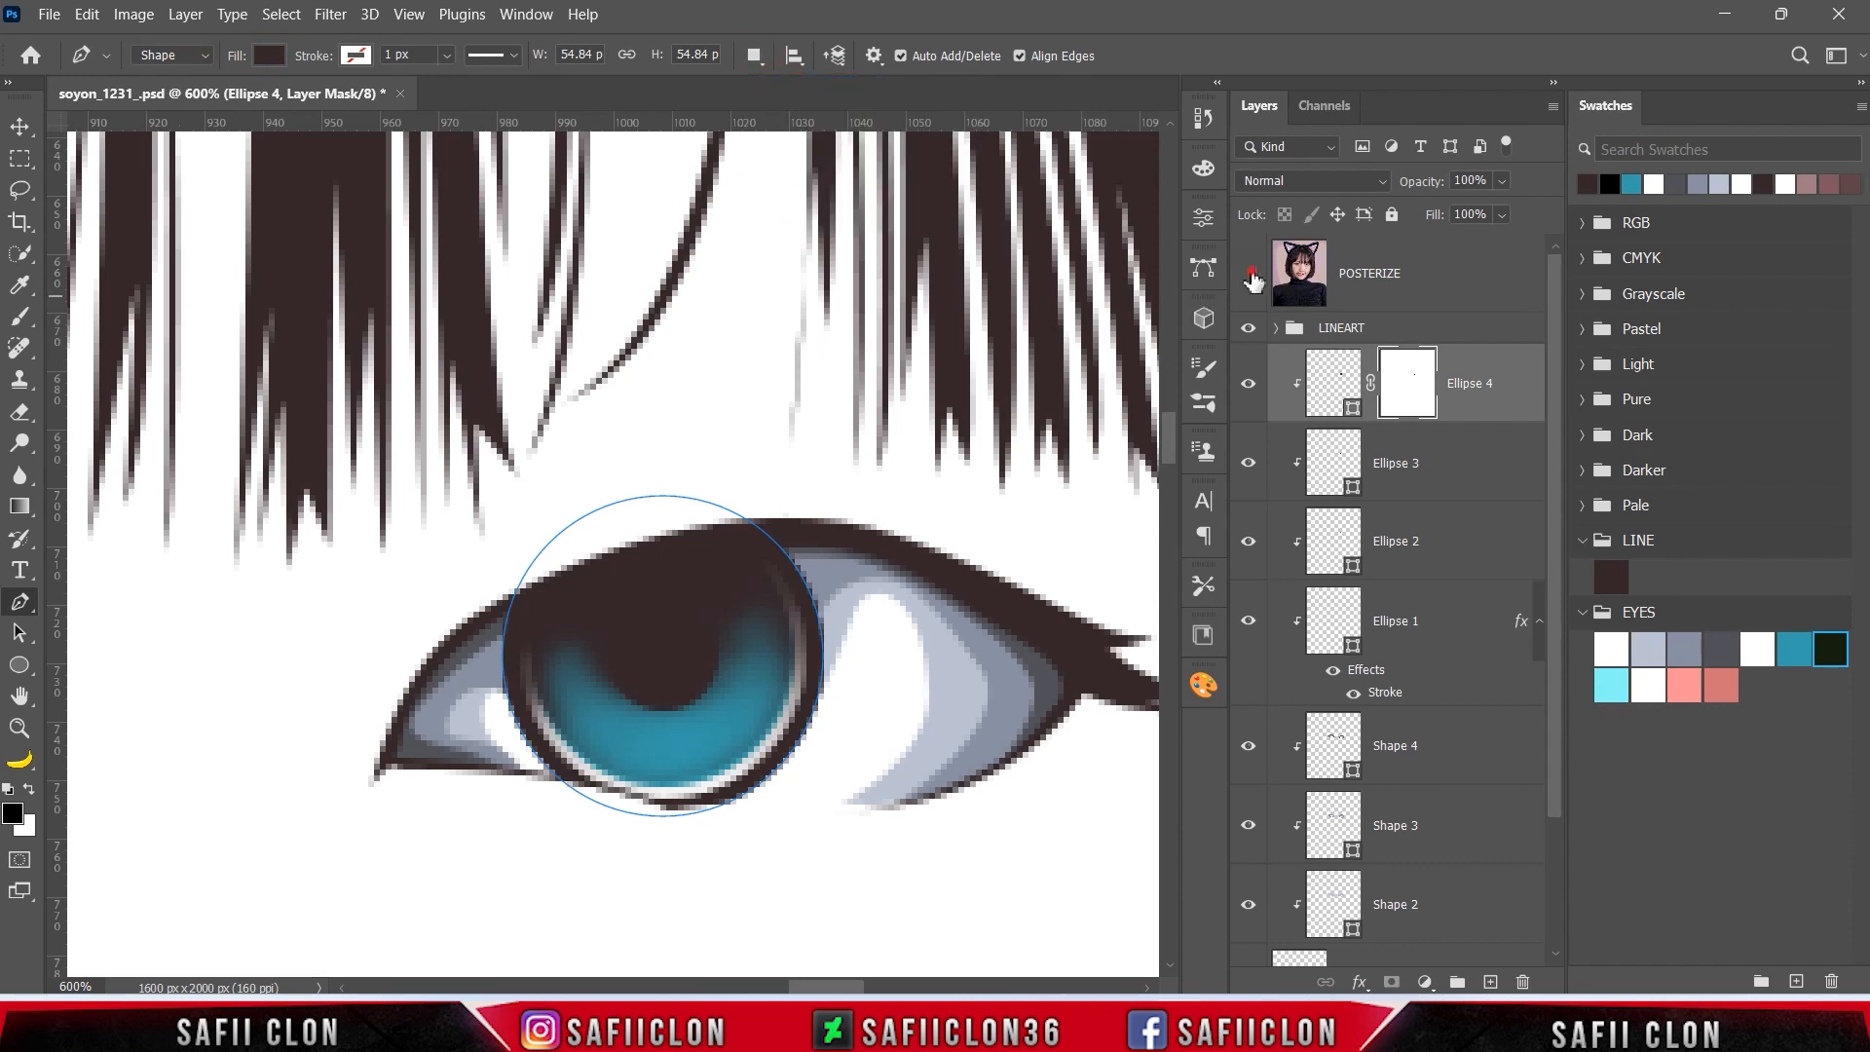
pyautogui.click(1252, 278)
pyautogui.click(1252, 278)
pyautogui.click(618, 716)
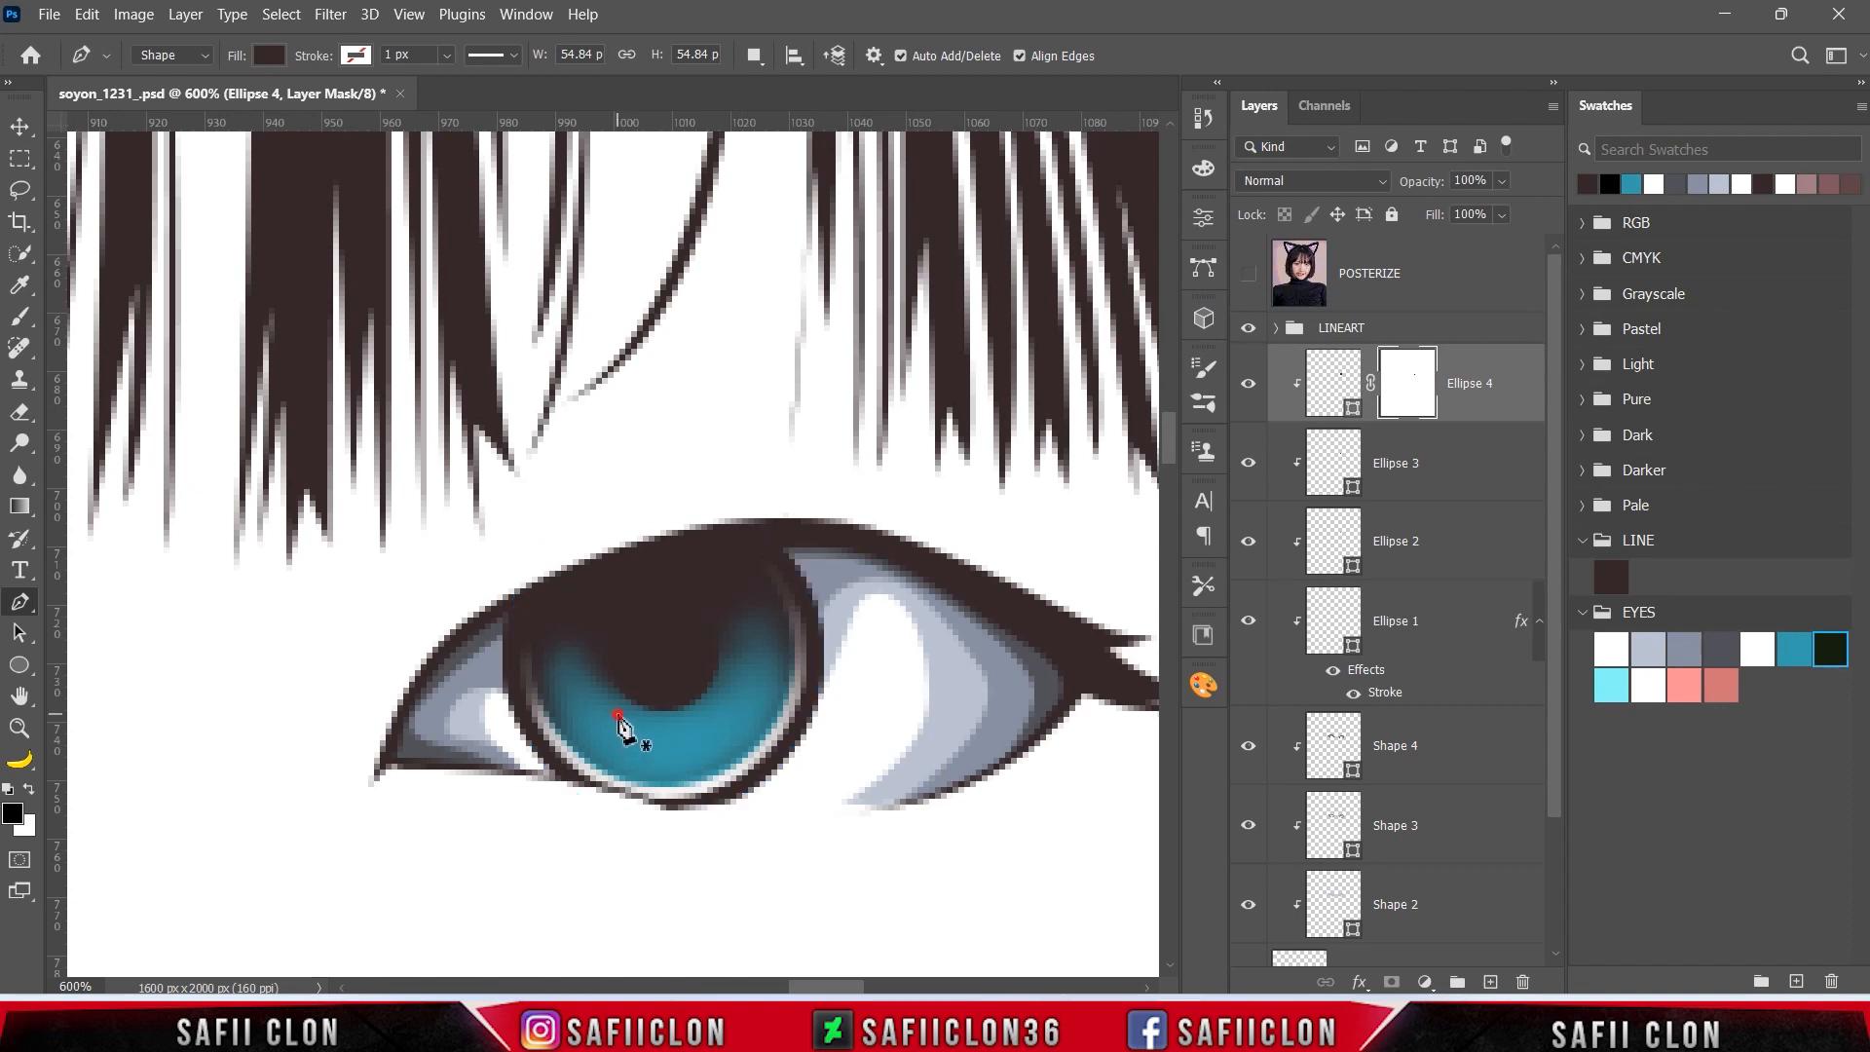
pyautogui.click(615, 767)
pyautogui.click(589, 748)
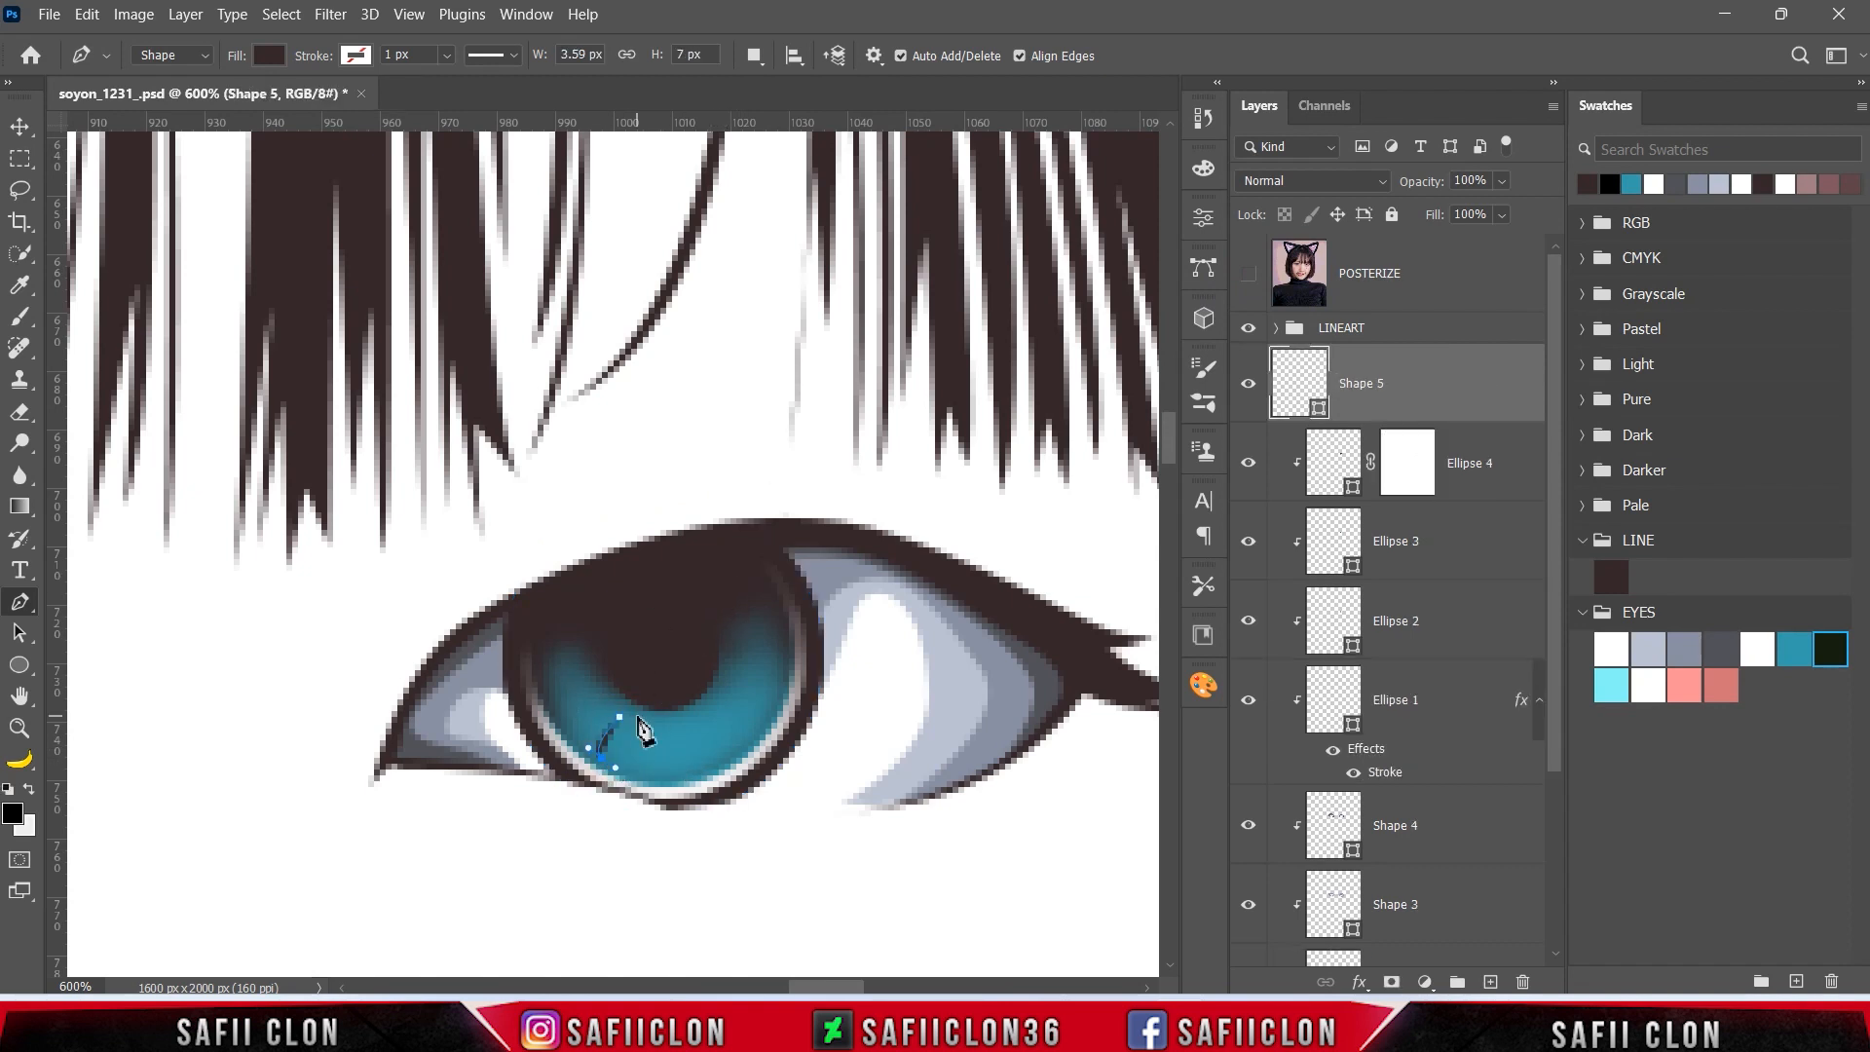
pyautogui.click(621, 721)
# - Fill the ray shape with the light cyan EYES swatch and clip it to the eye layers below
pyautogui.doubleClick(1317, 409)
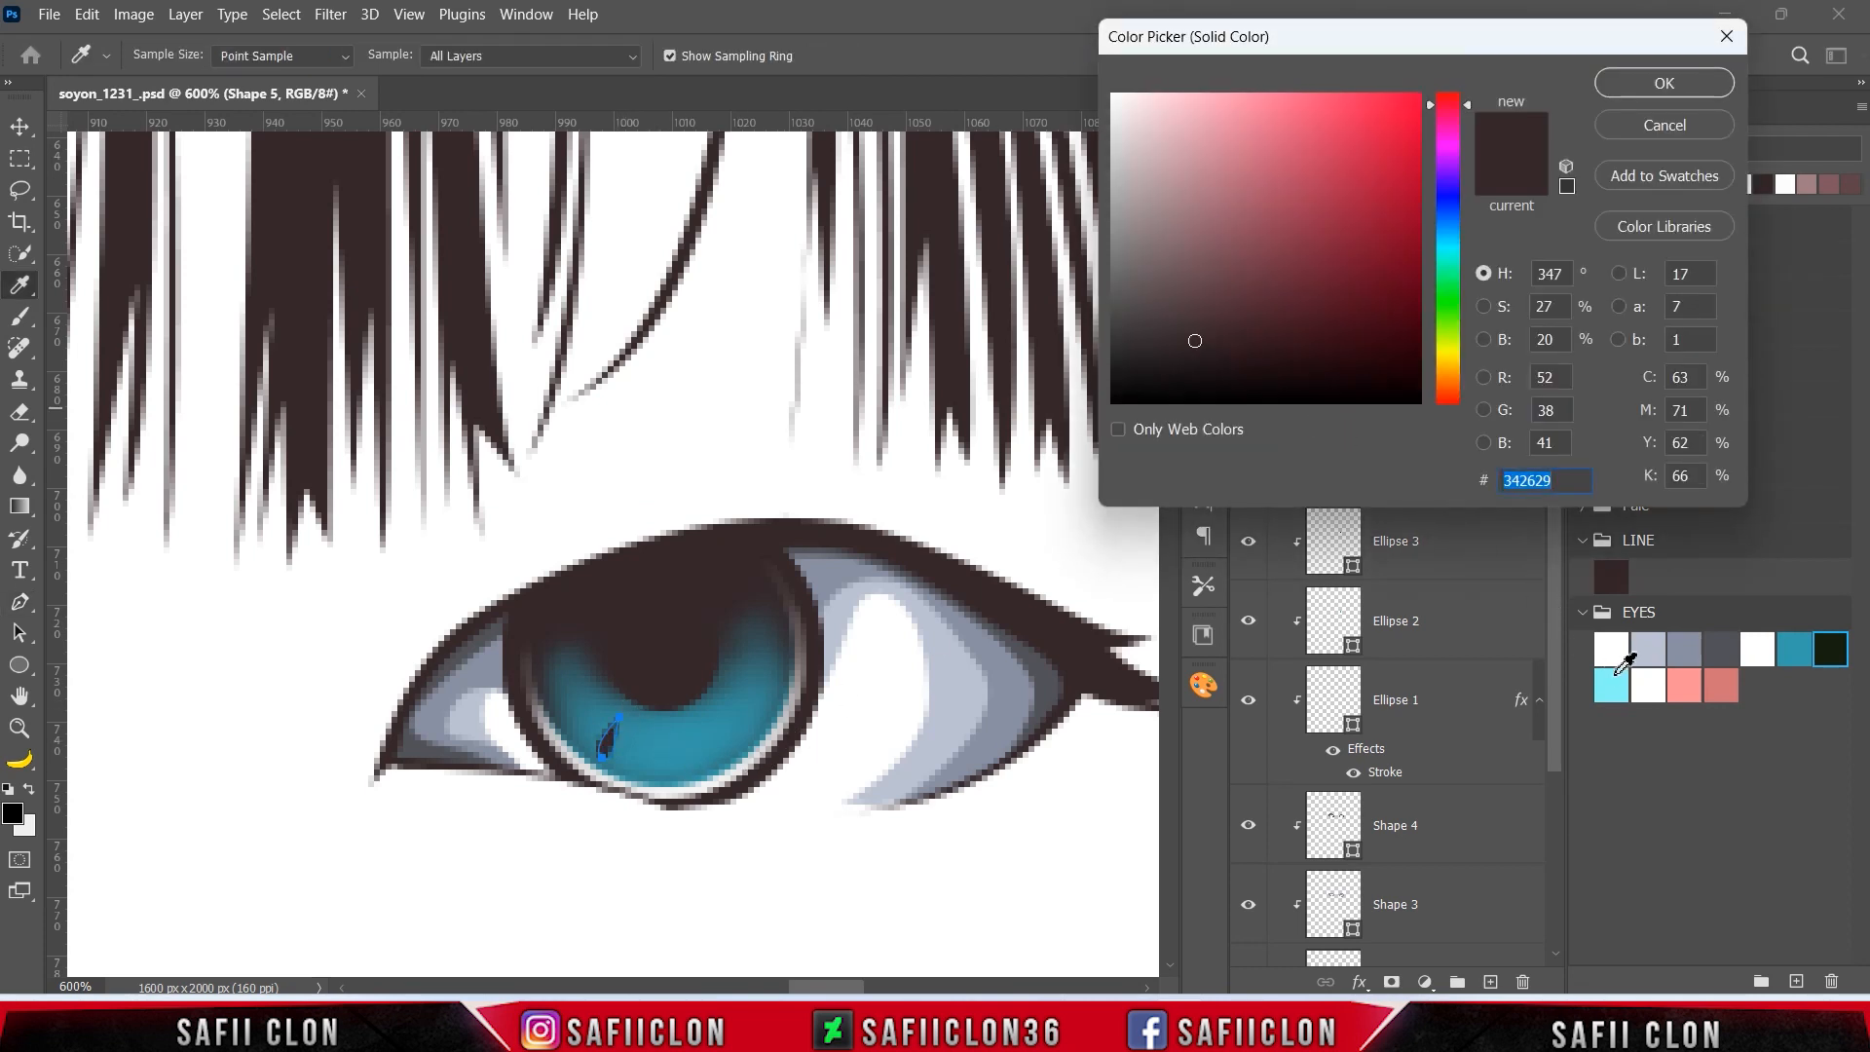
pyautogui.click(1612, 683)
pyautogui.click(1642, 85)
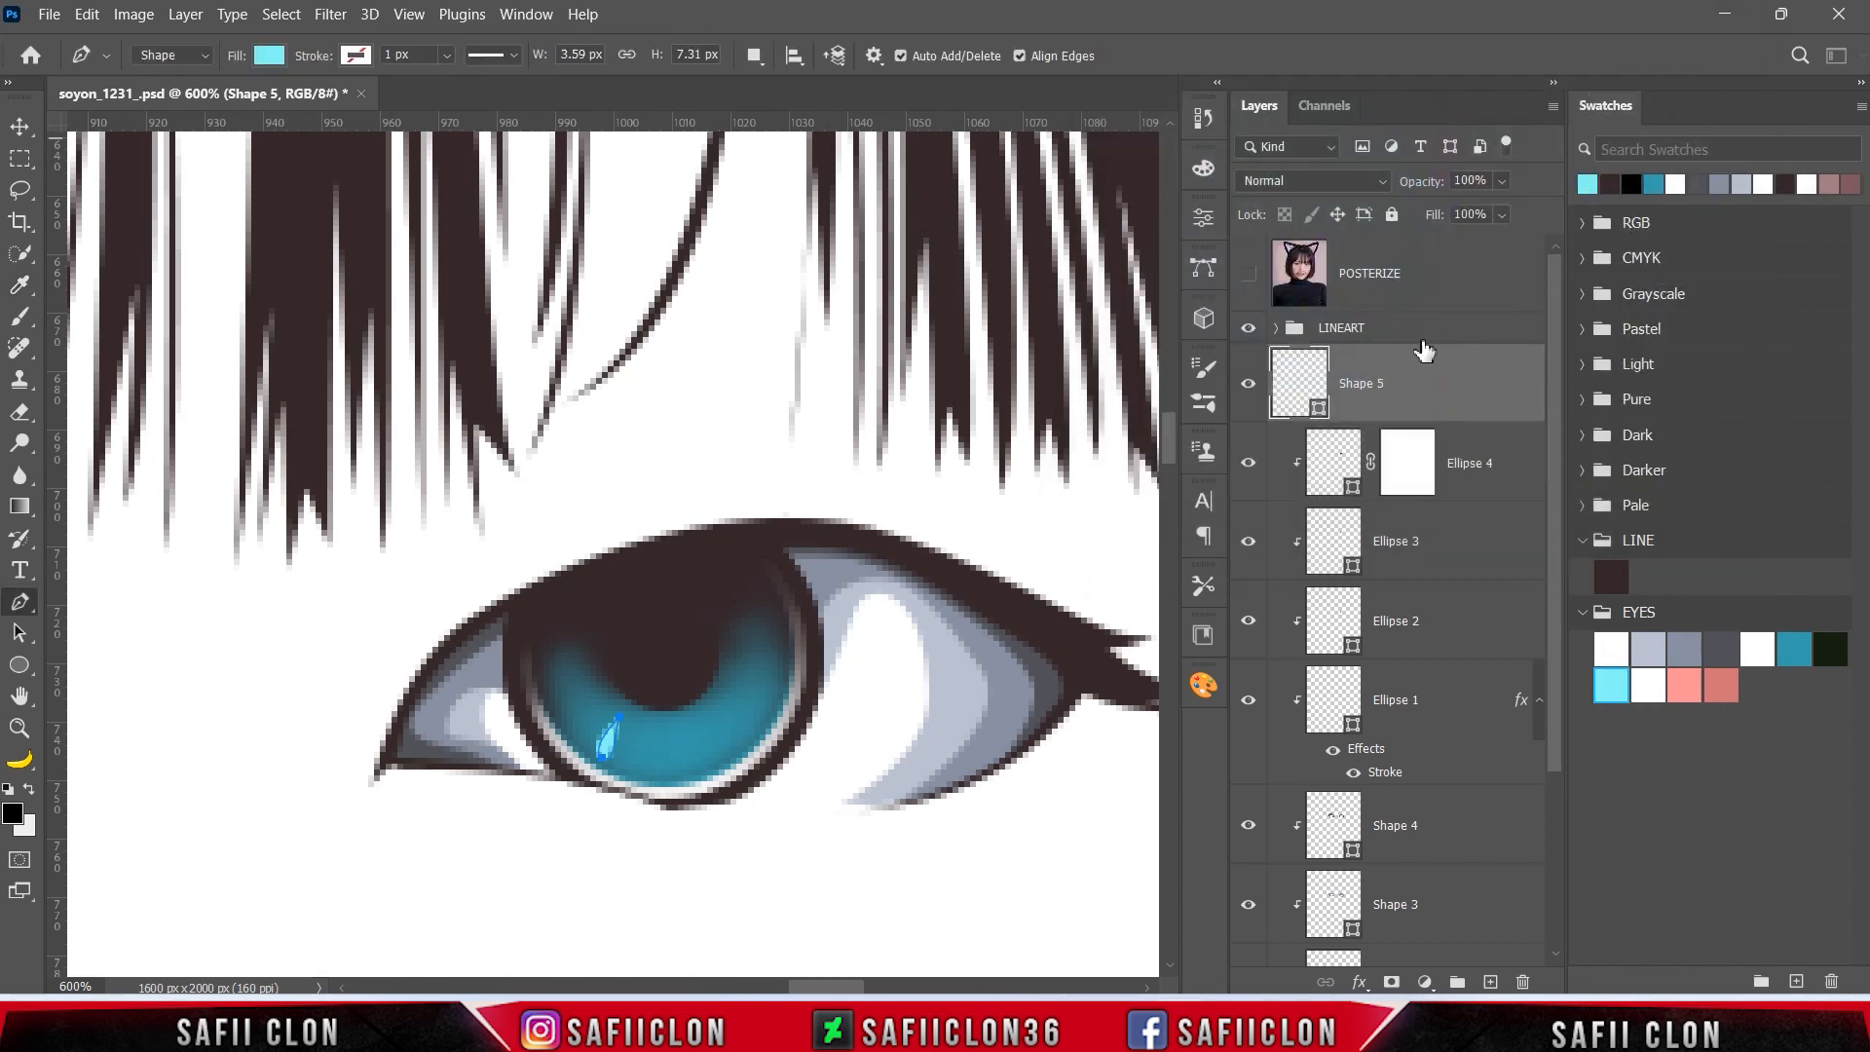
pyautogui.rightClick(1409, 380)
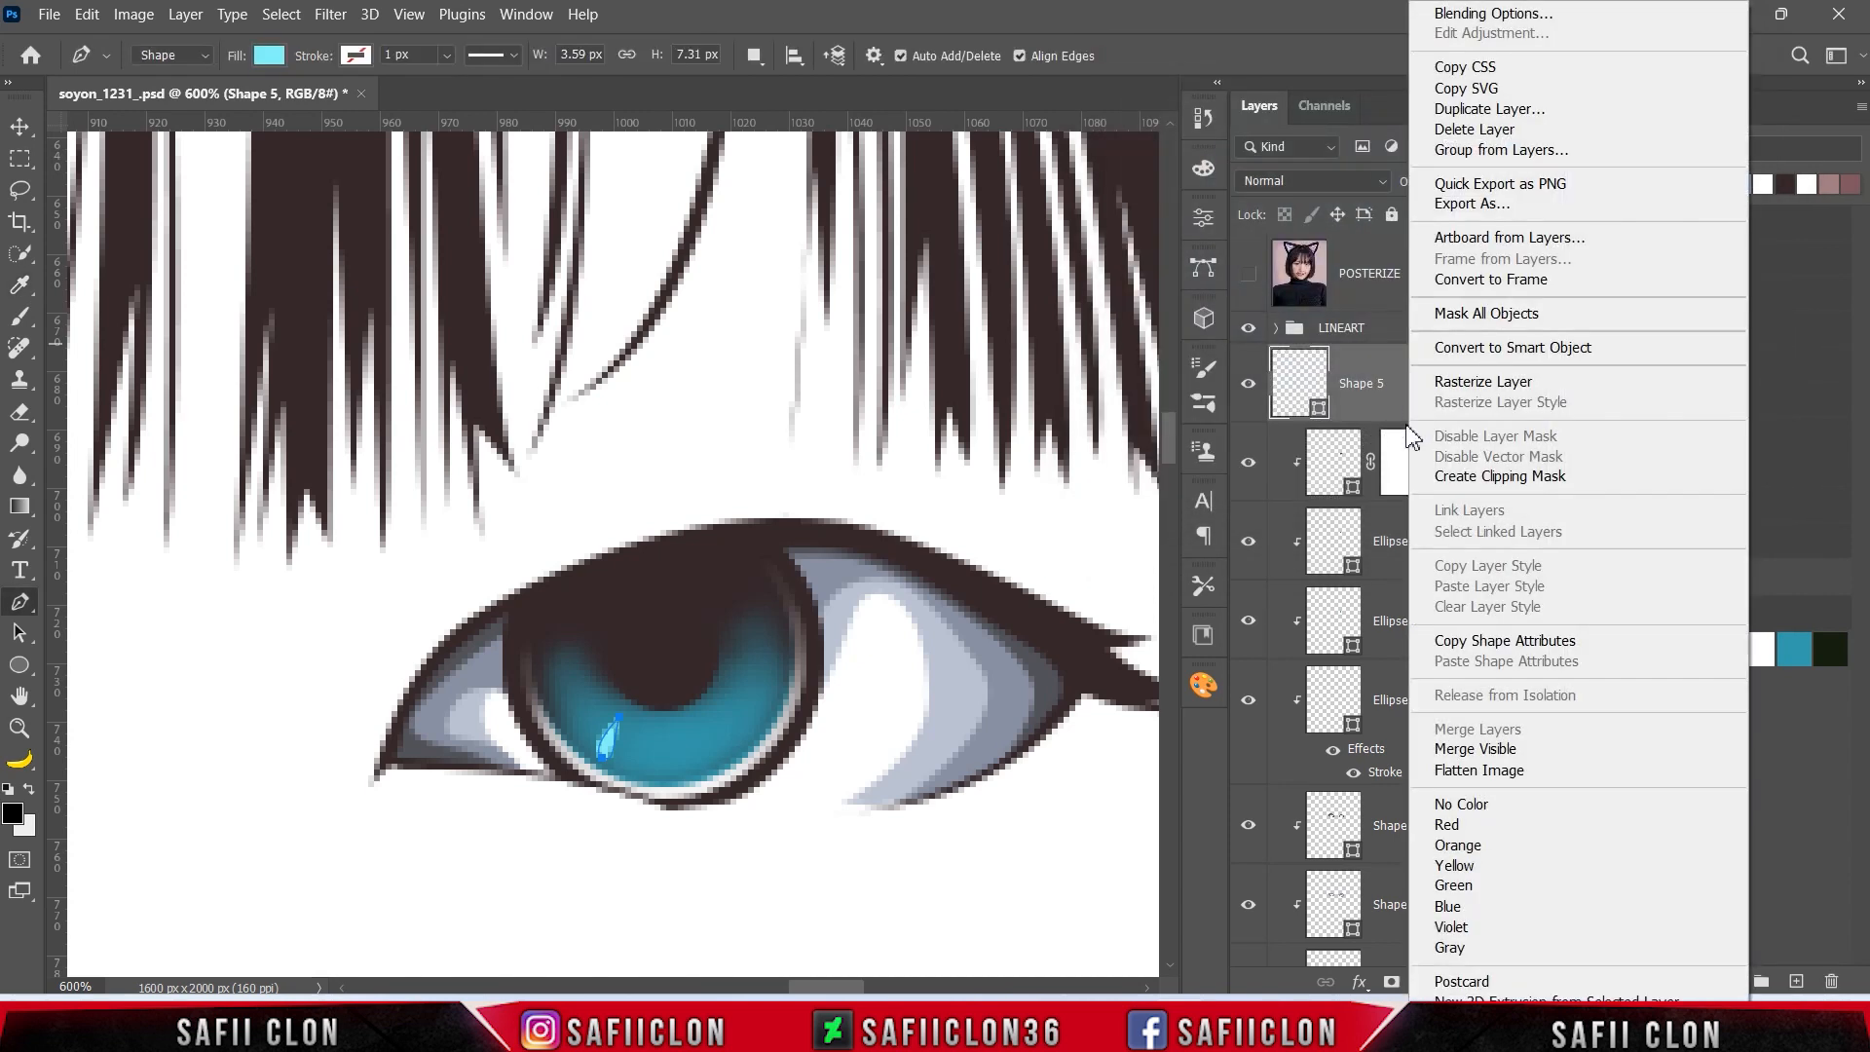
pyautogui.click(1471, 476)
# - Draw seven more rays fanning around the lower iris, combined into the cyan ray shape, for about 40 by 23 px overall
pyautogui.click(756, 57)
pyautogui.click(809, 101)
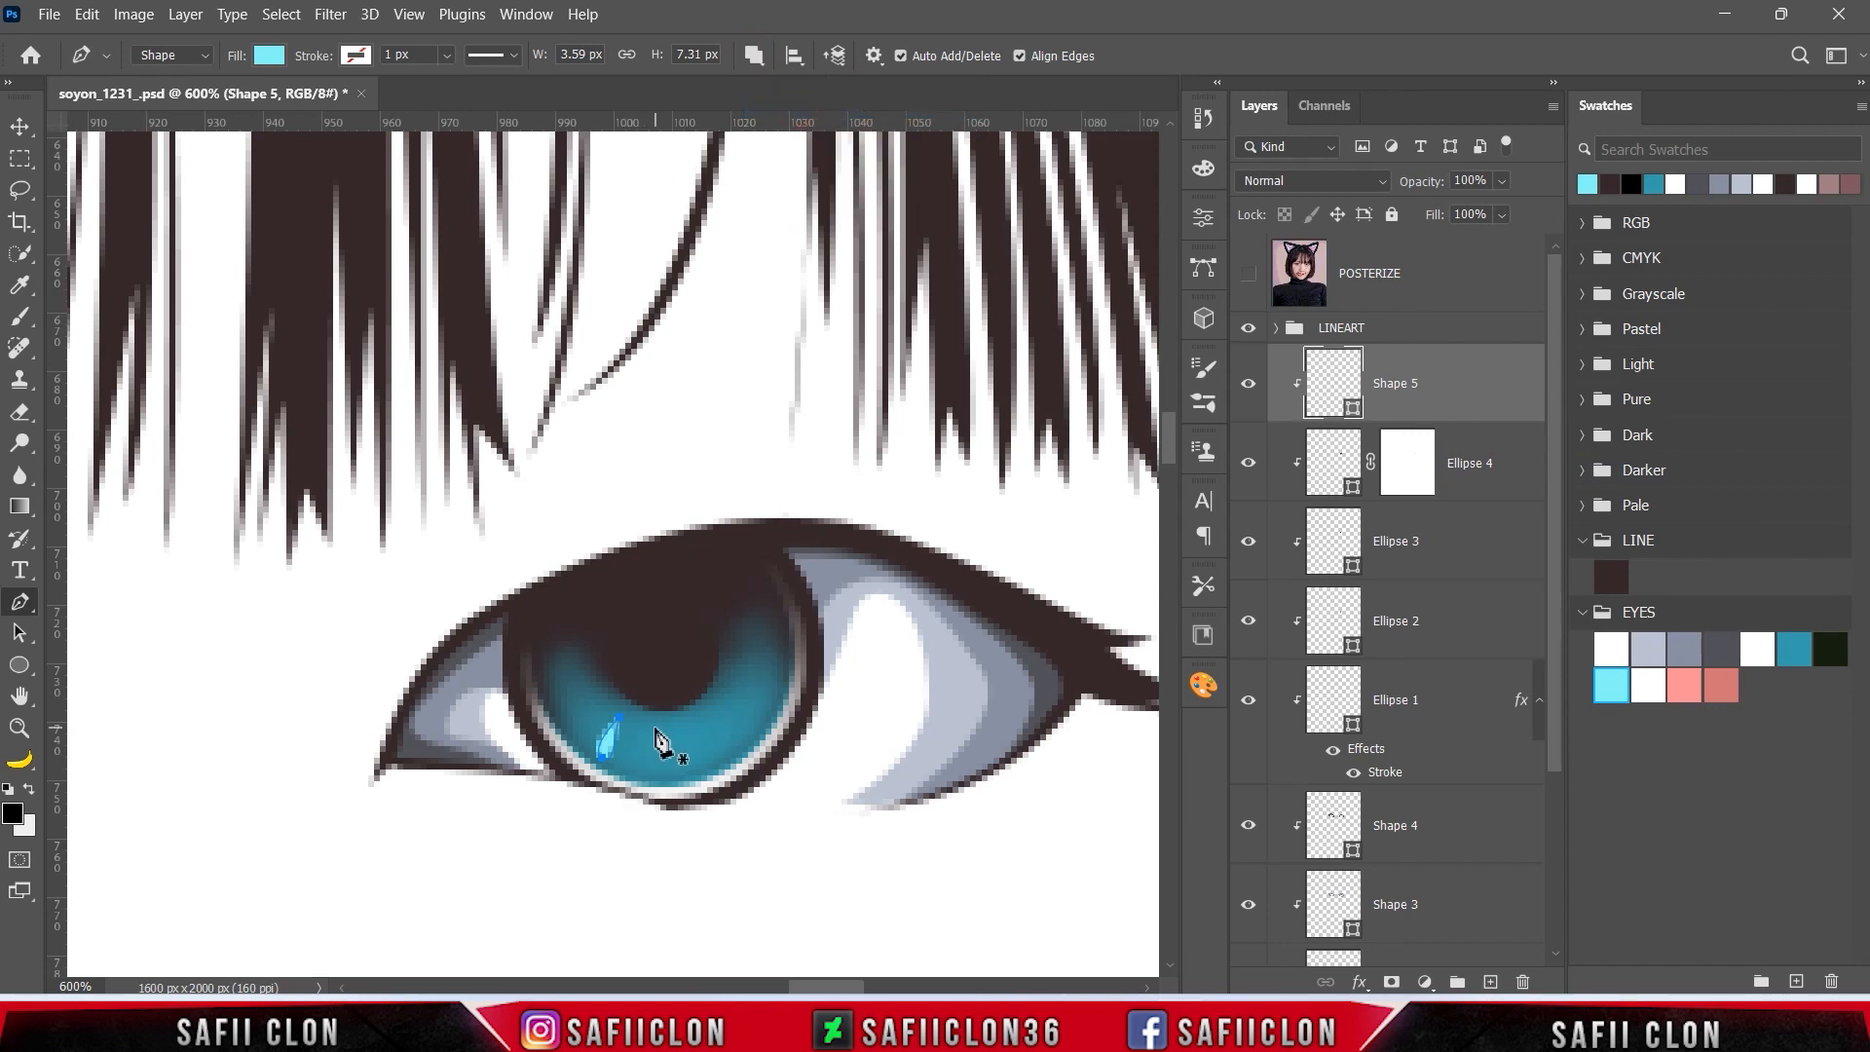
pyautogui.click(649, 776)
pyautogui.click(643, 771)
pyautogui.click(654, 722)
pyautogui.click(678, 723)
pyautogui.click(679, 778)
pyautogui.click(689, 777)
pyautogui.click(679, 723)
pyautogui.click(709, 713)
pyautogui.click(732, 746)
pyautogui.click(739, 744)
pyautogui.click(708, 713)
pyautogui.click(725, 676)
pyautogui.click(770, 705)
pyautogui.moveTo(725, 676)
pyautogui.mouseDown()
pyautogui.moveTo(694, 671)
pyautogui.moveTo(703, 638)
pyautogui.mouseUp()
pyautogui.click(731, 644)
pyautogui.click(776, 652)
pyautogui.click(602, 693)
pyautogui.click(602, 693)
pyautogui.moveTo(554, 721); pyautogui.dragTo(532, 665)
pyautogui.click(585, 665)
pyautogui.moveTo(585, 664); pyautogui.dragTo(608, 683)
pyautogui.keyDown('ctrl'); pyautogui.click(871, 597); pyautogui.keyUp('ctrl')
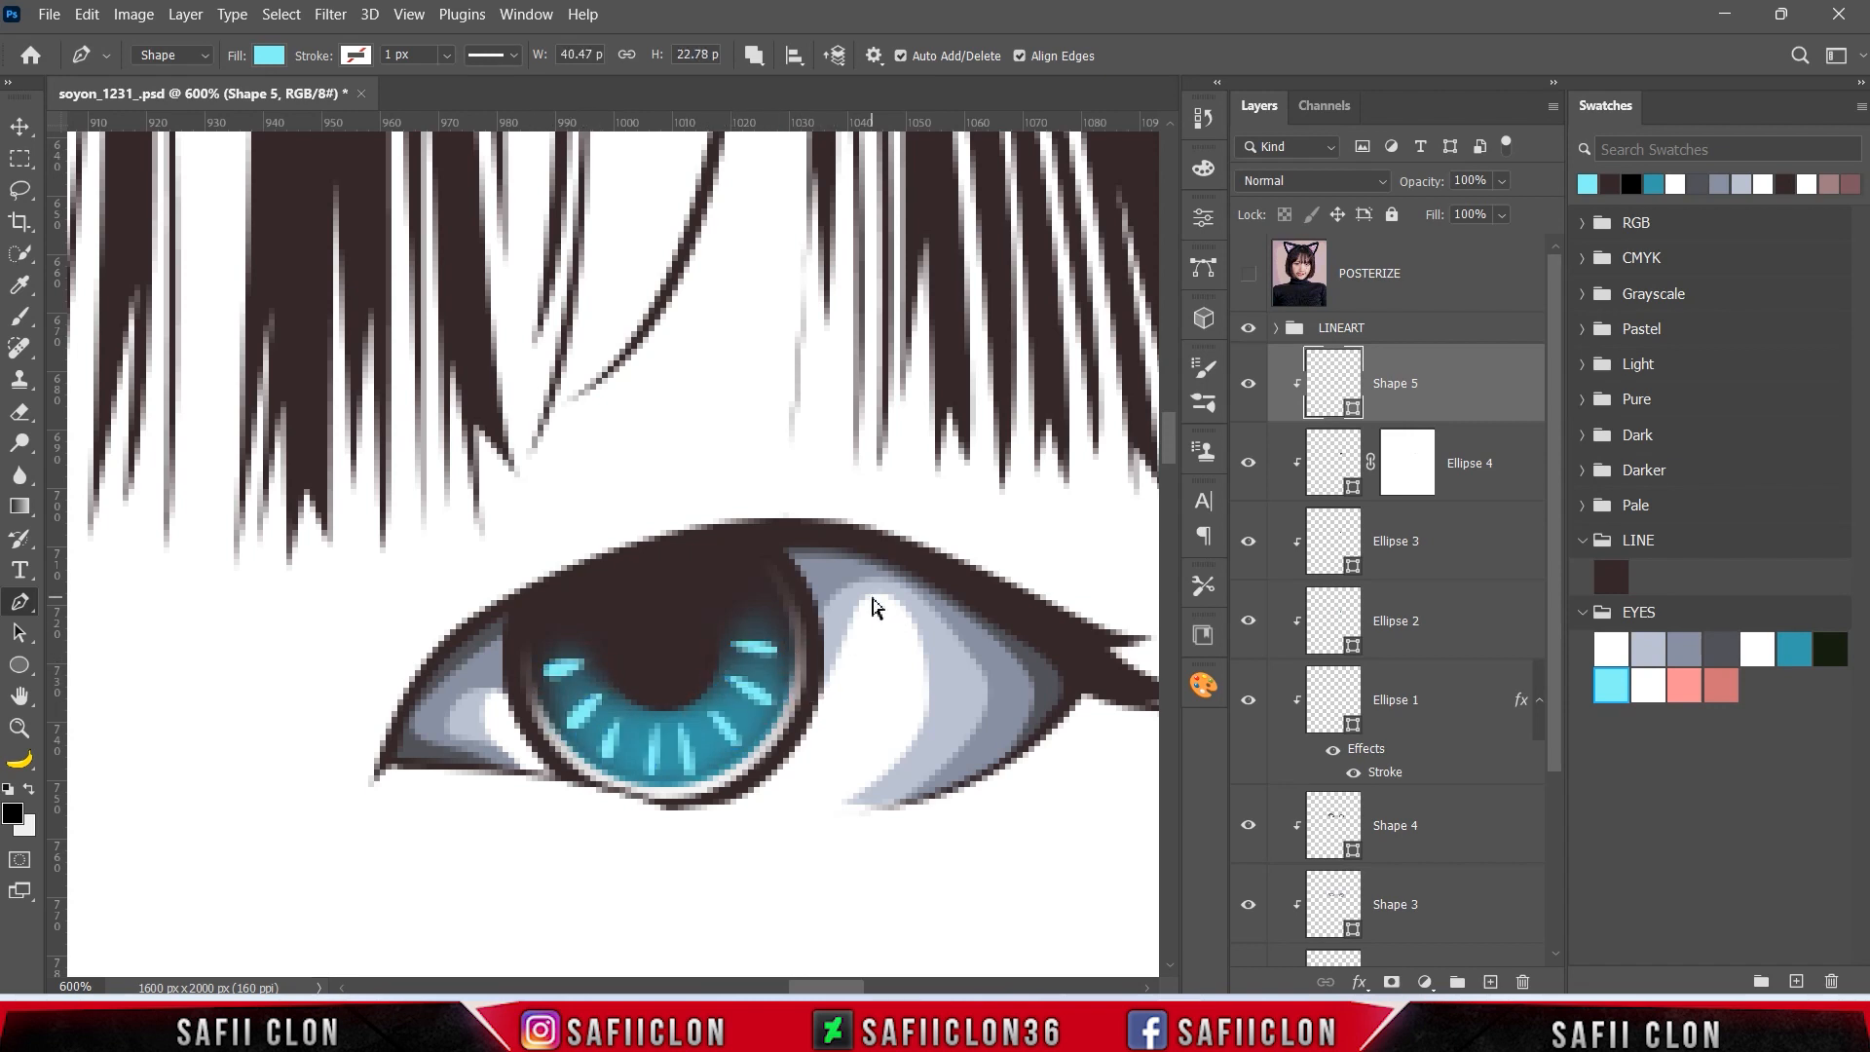
# - Add a layer mask to the cyan ray shape and set the Soft Round brush to 25 px
pyautogui.click(1248, 385)
pyautogui.click(1249, 387)
pyautogui.click(1392, 981)
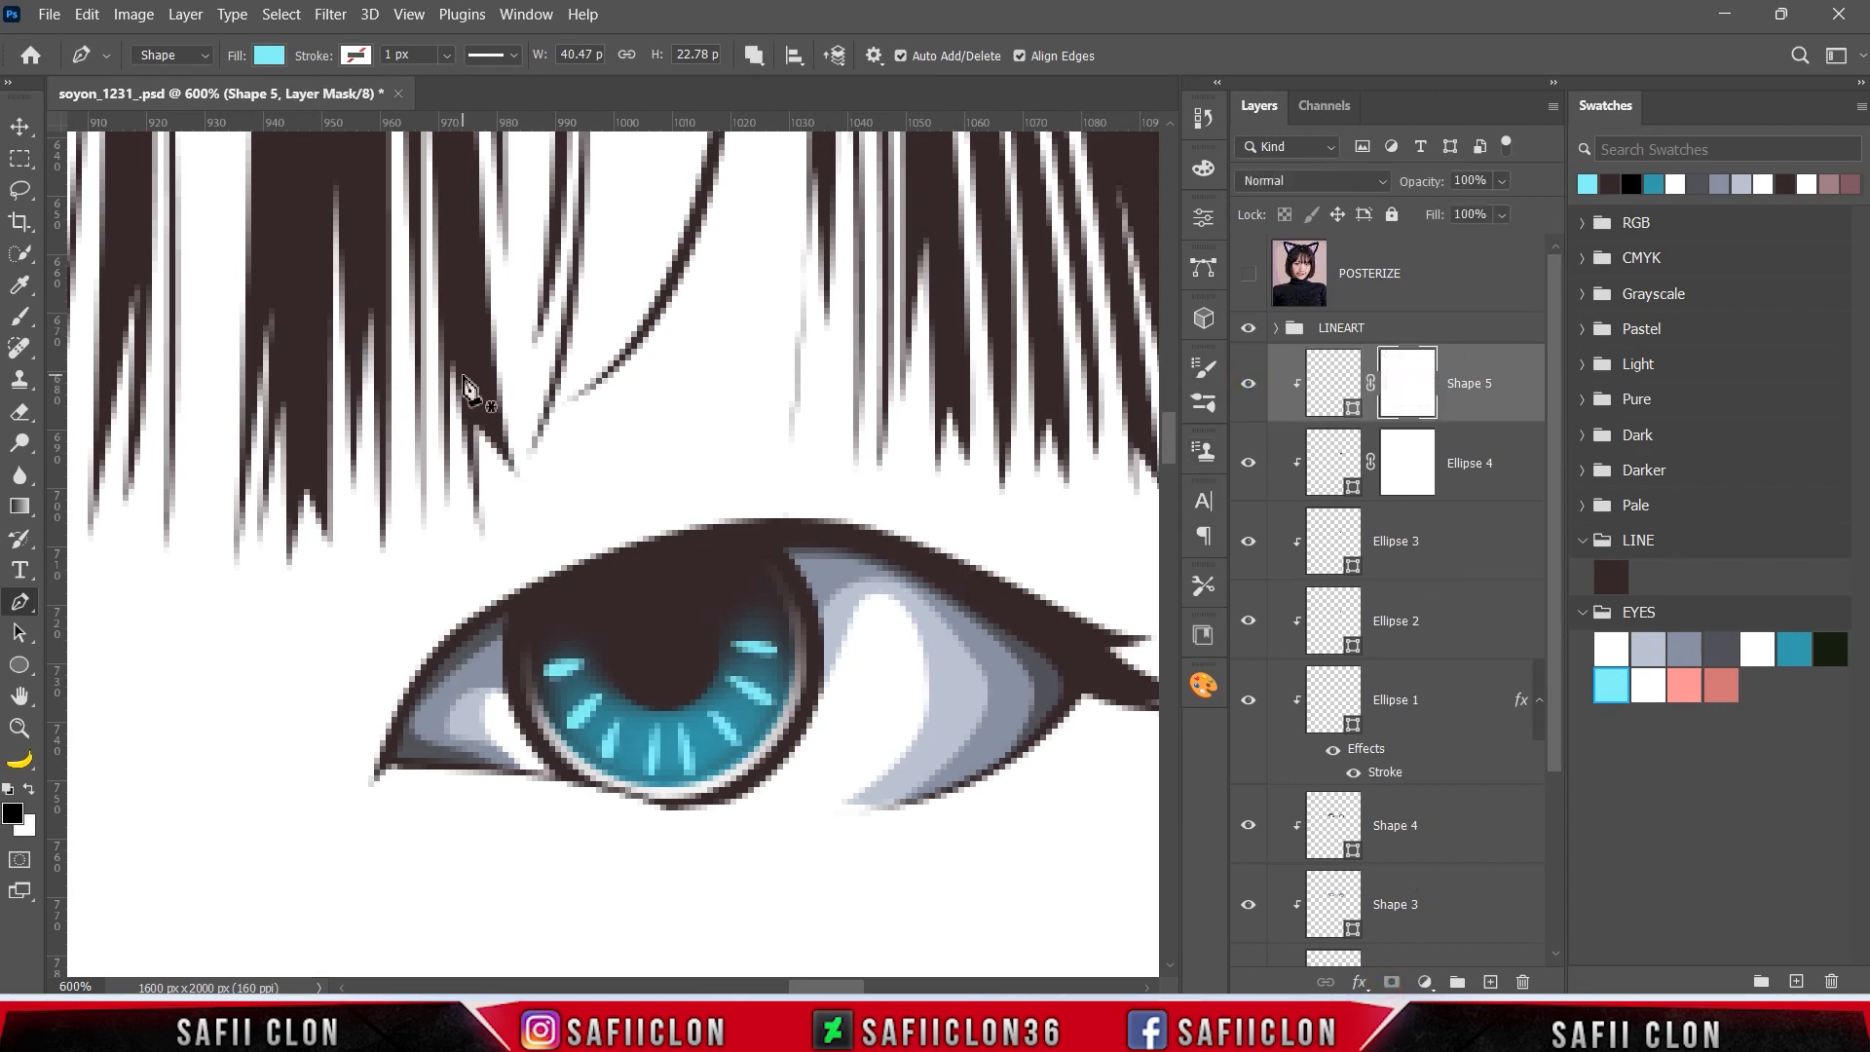
pyautogui.rightClick(30, 310)
pyautogui.click(97, 315)
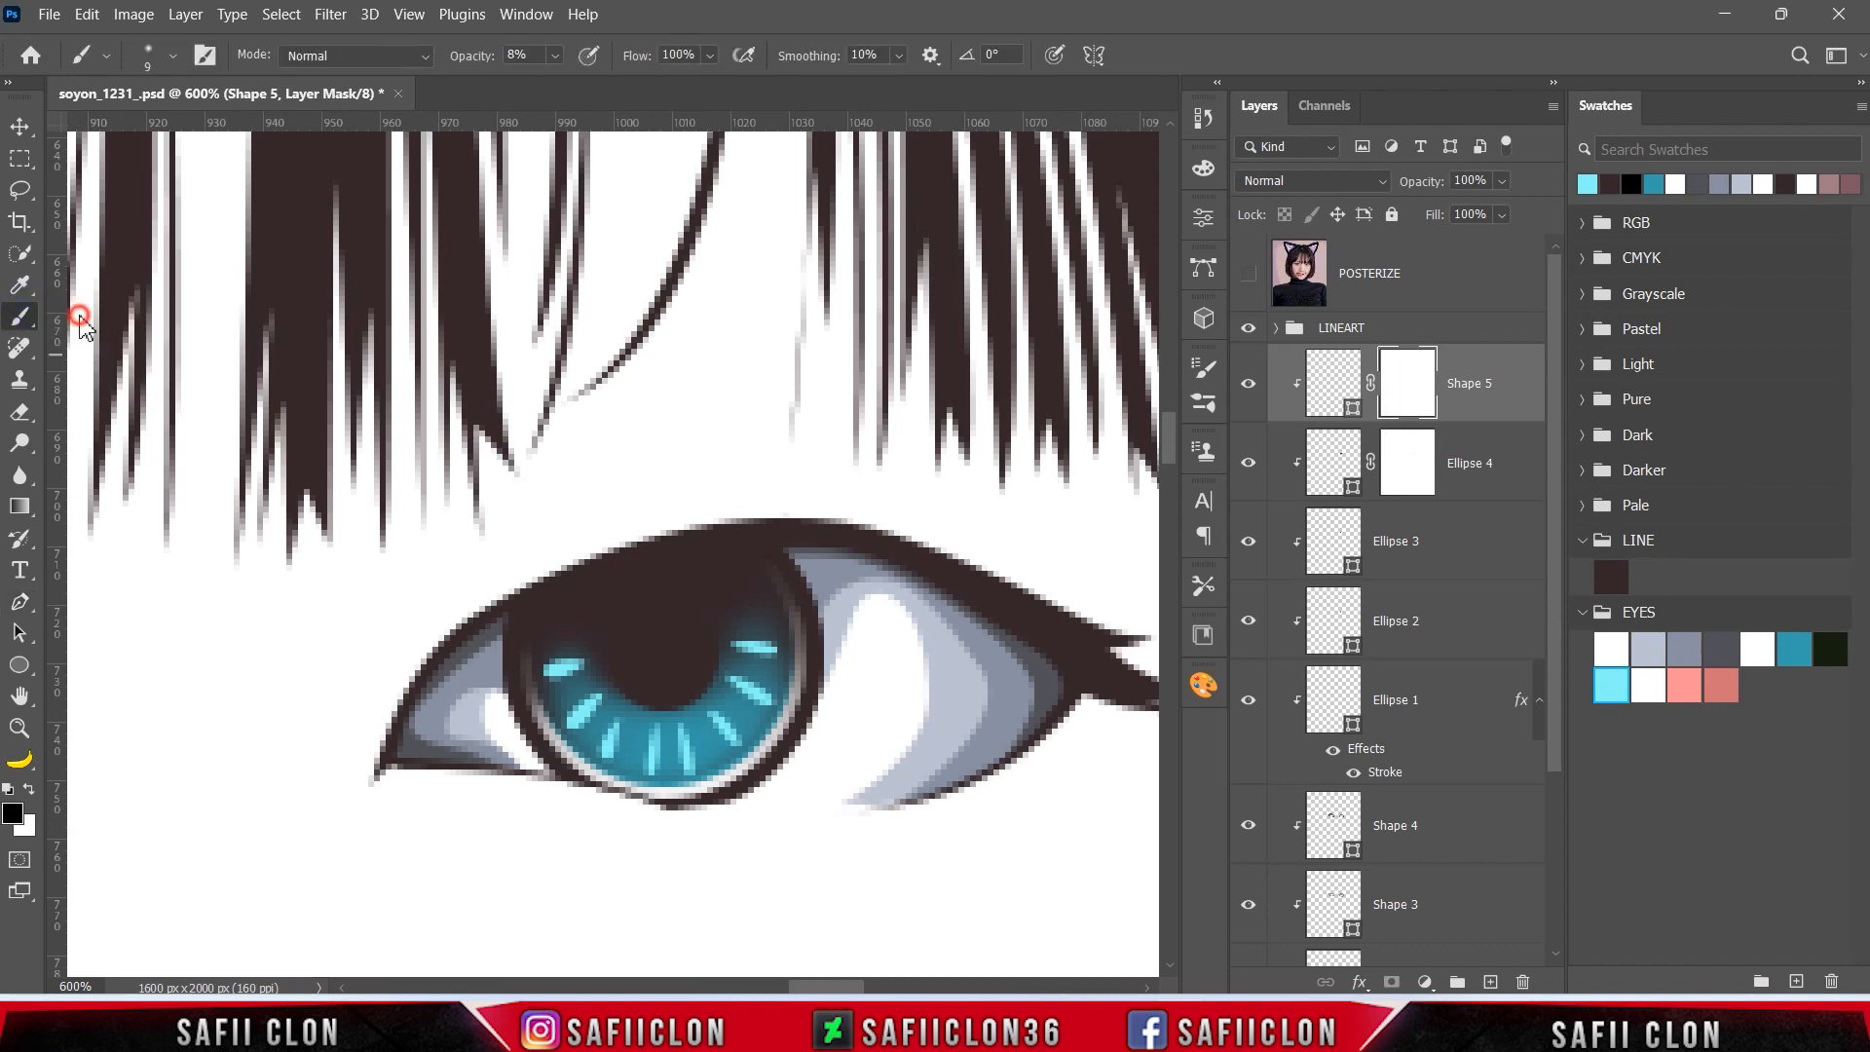
pyautogui.click(171, 55)
pyautogui.click(212, 379)
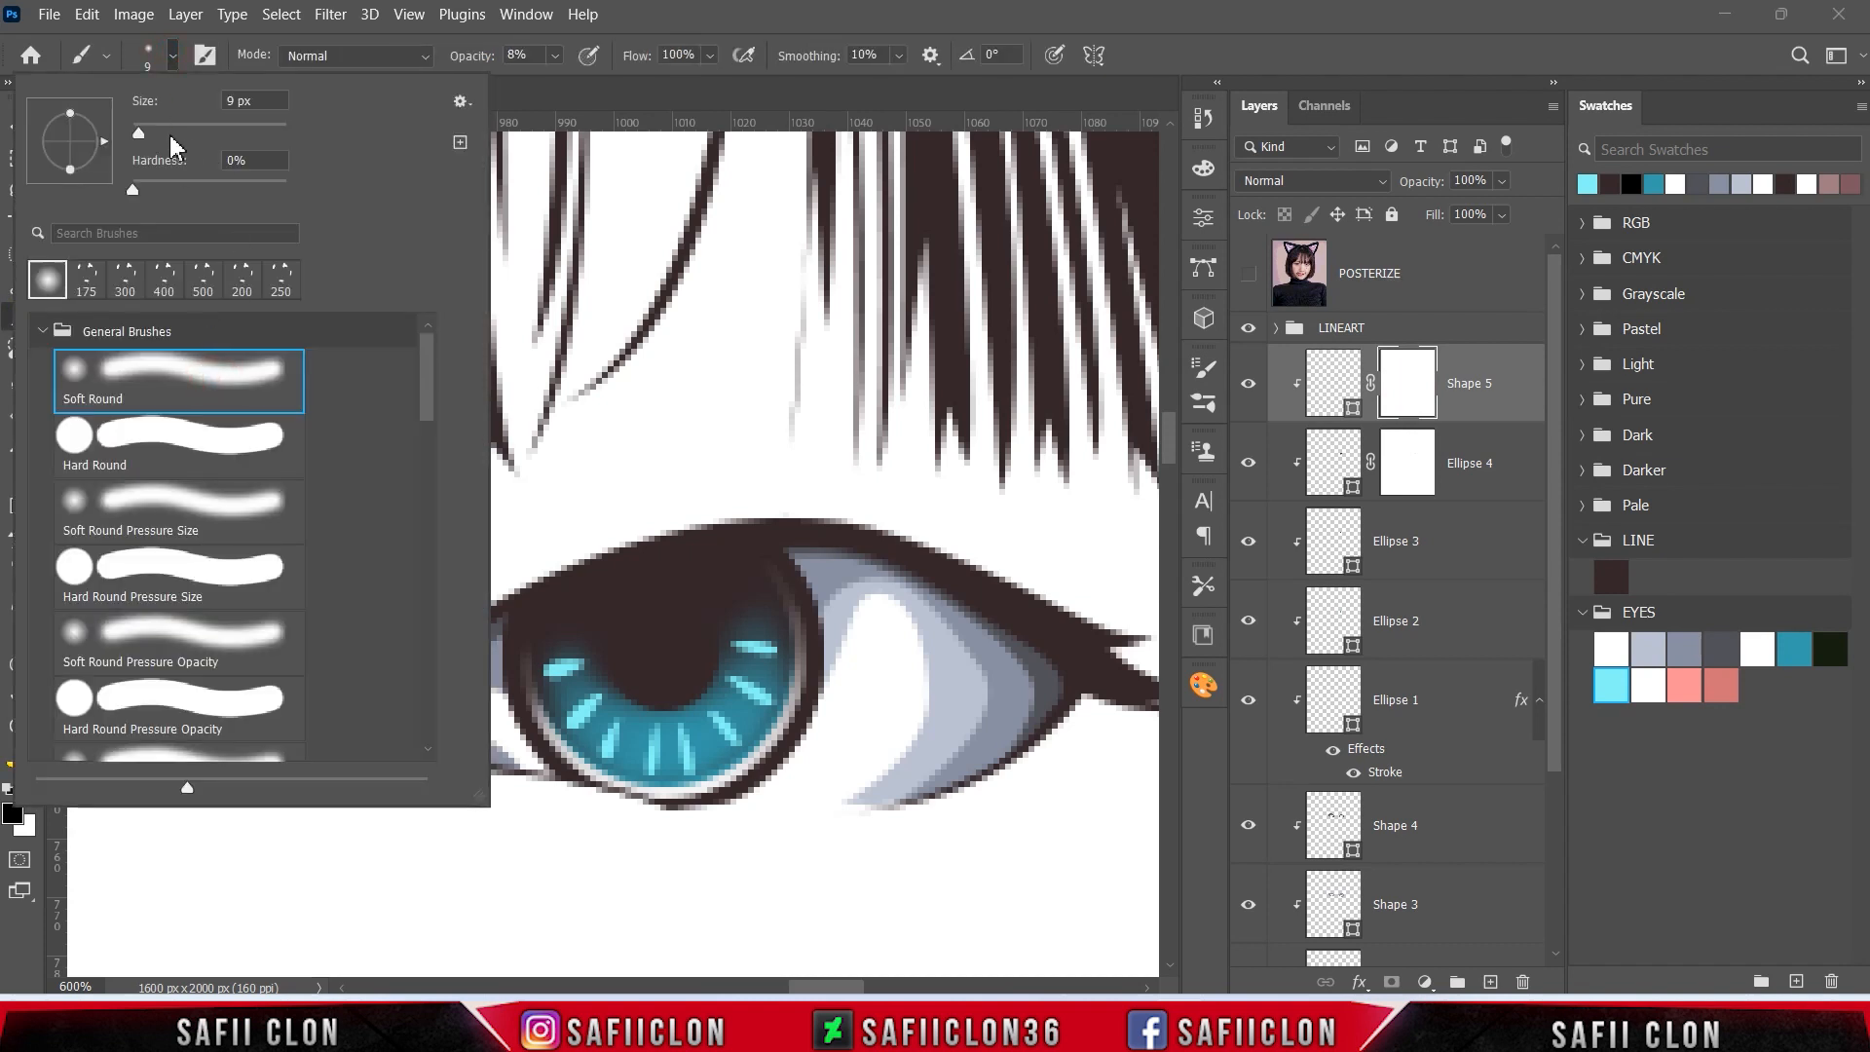
pyautogui.moveTo(145, 134); pyautogui.dragTo(159, 134)
pyautogui.click(173, 56)
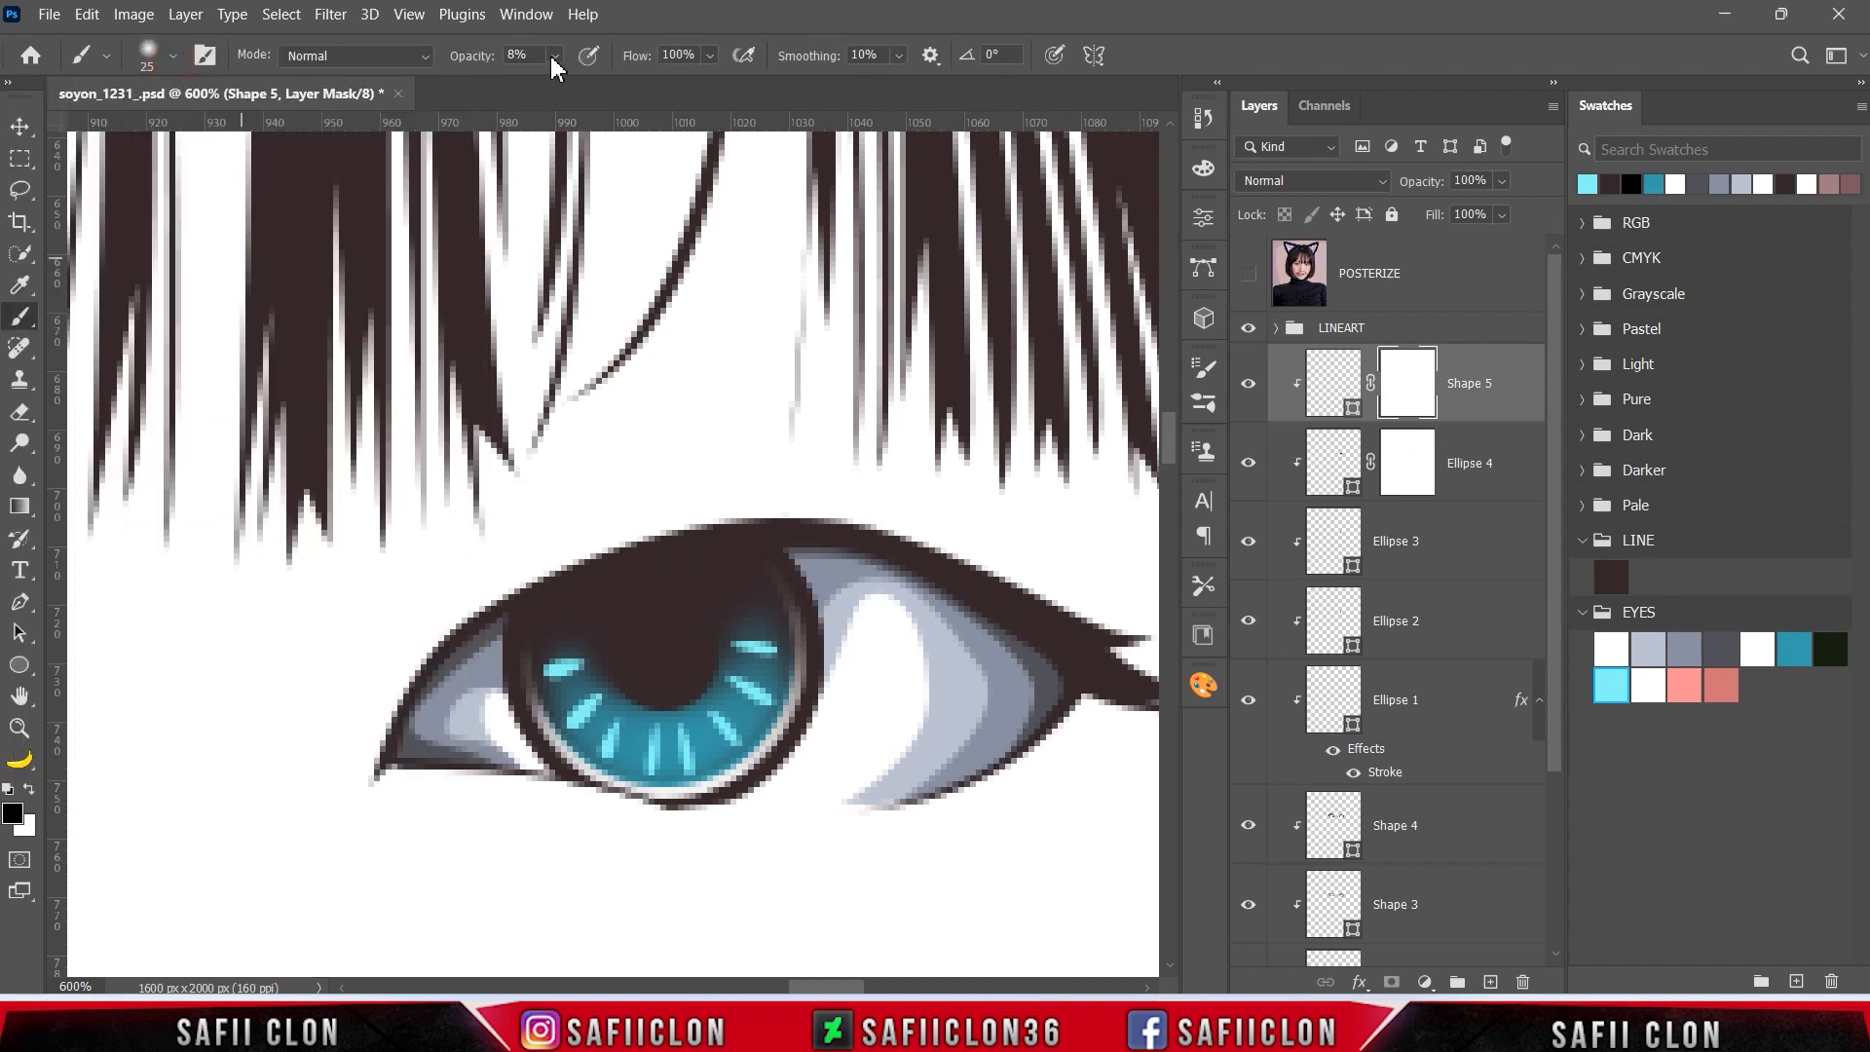
# - Paint black at 8% opacity on the rays' mask with a progressively smaller soft brush, softening their ends near the pupil
pyautogui.click(577, 645)
pyautogui.press('[')
pyautogui.press('[')
pyautogui.press('[')
pyautogui.moveTo(583, 647)
pyautogui.mouseDown()
pyautogui.moveTo(523, 670)
pyautogui.moveTo(568, 635)
pyautogui.mouseUp()
pyautogui.moveTo(730, 635)
pyautogui.mouseDown()
pyautogui.moveTo(791, 640)
pyautogui.moveTo(739, 709)
pyautogui.moveTo(739, 664)
pyautogui.moveTo(728, 710)
pyautogui.mouseUp()
pyautogui.moveTo(614, 693)
pyautogui.mouseDown()
pyautogui.moveTo(639, 739)
pyautogui.moveTo(558, 699)
pyautogui.moveTo(719, 680)
pyautogui.moveTo(573, 672)
pyautogui.moveTo(691, 695)
pyautogui.moveTo(756, 673)
pyautogui.moveTo(701, 714)
pyautogui.moveTo(676, 672)
pyautogui.mouseUp()
pyautogui.press('[')
pyautogui.press('[')
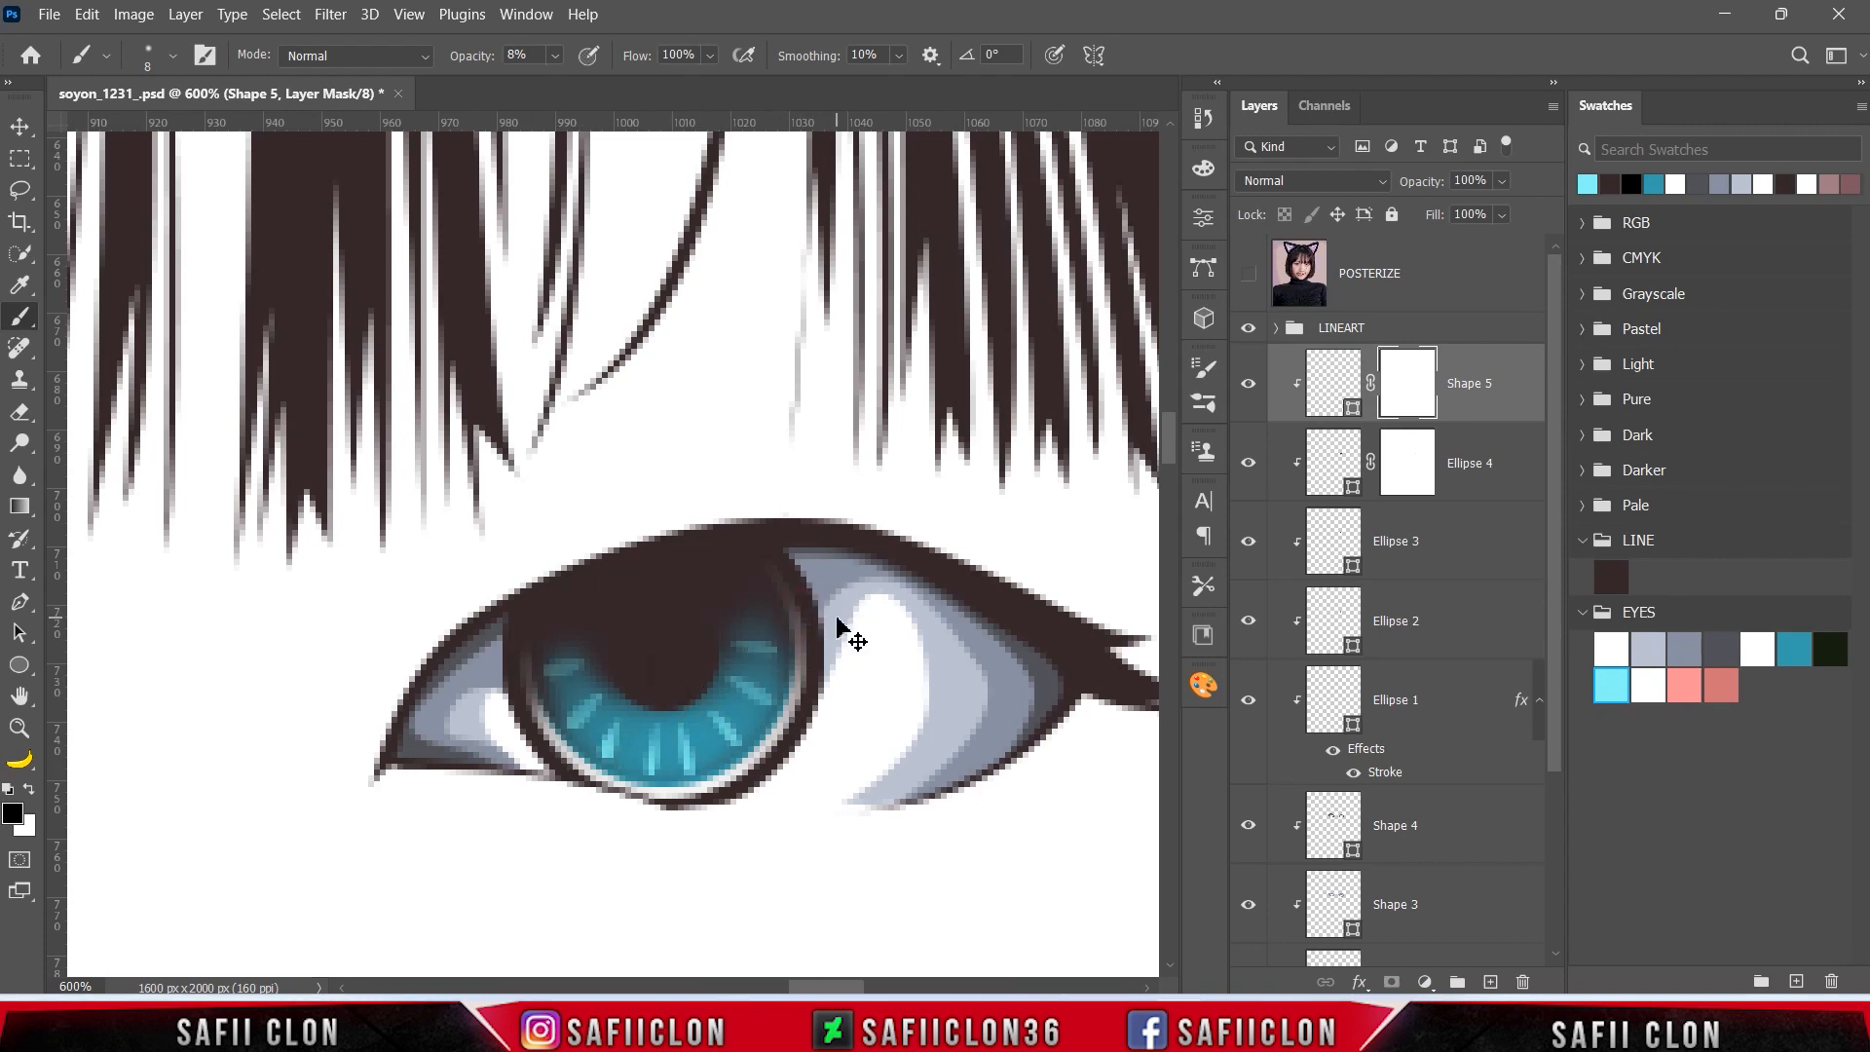
pyautogui.scroll(-5, 840, 629)
pyautogui.scroll(4, 837, 624)
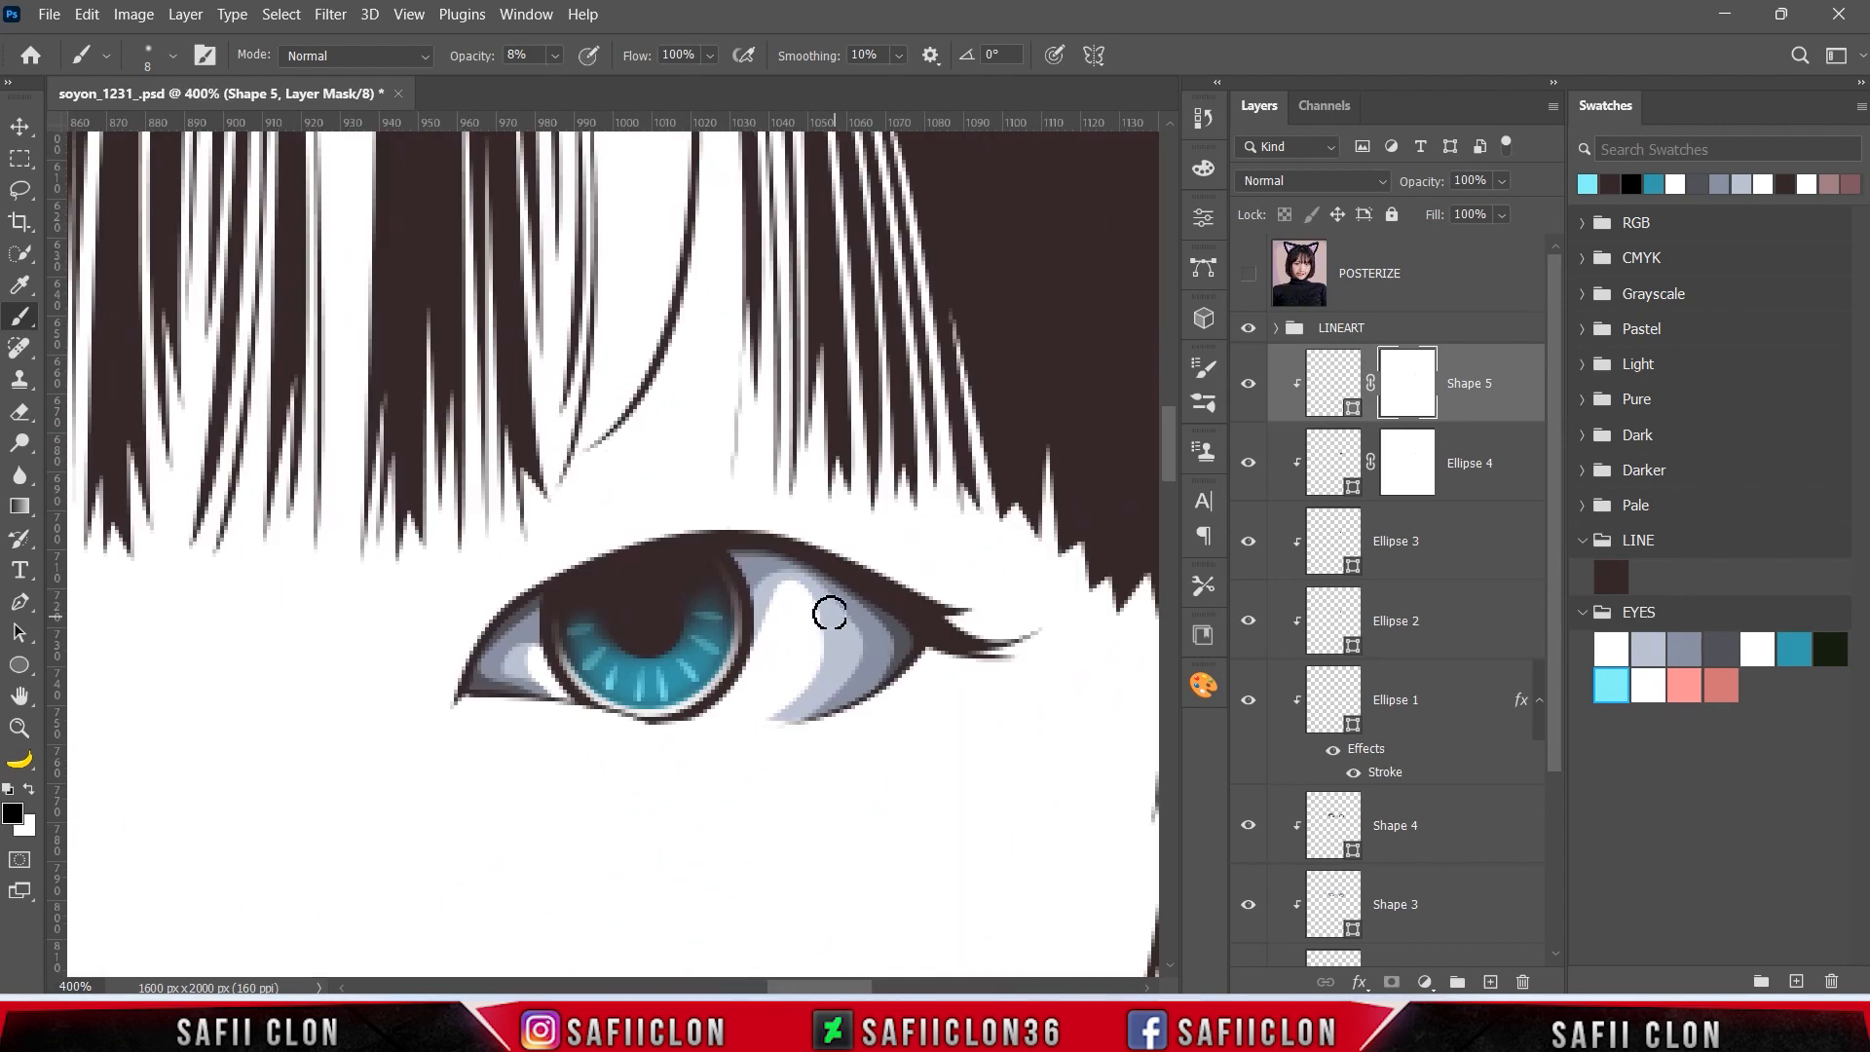
pyautogui.click(1255, 395)
pyautogui.click(1257, 394)
# - Show the POSTERIZE photo and draw a small closed highlight about 10 by 11 px beside the pupil as a new shape layer
pyautogui.rightClick(21, 609)
pyautogui.click(97, 604)
pyautogui.click(762, 56)
pyautogui.click(781, 84)
pyautogui.click(1249, 276)
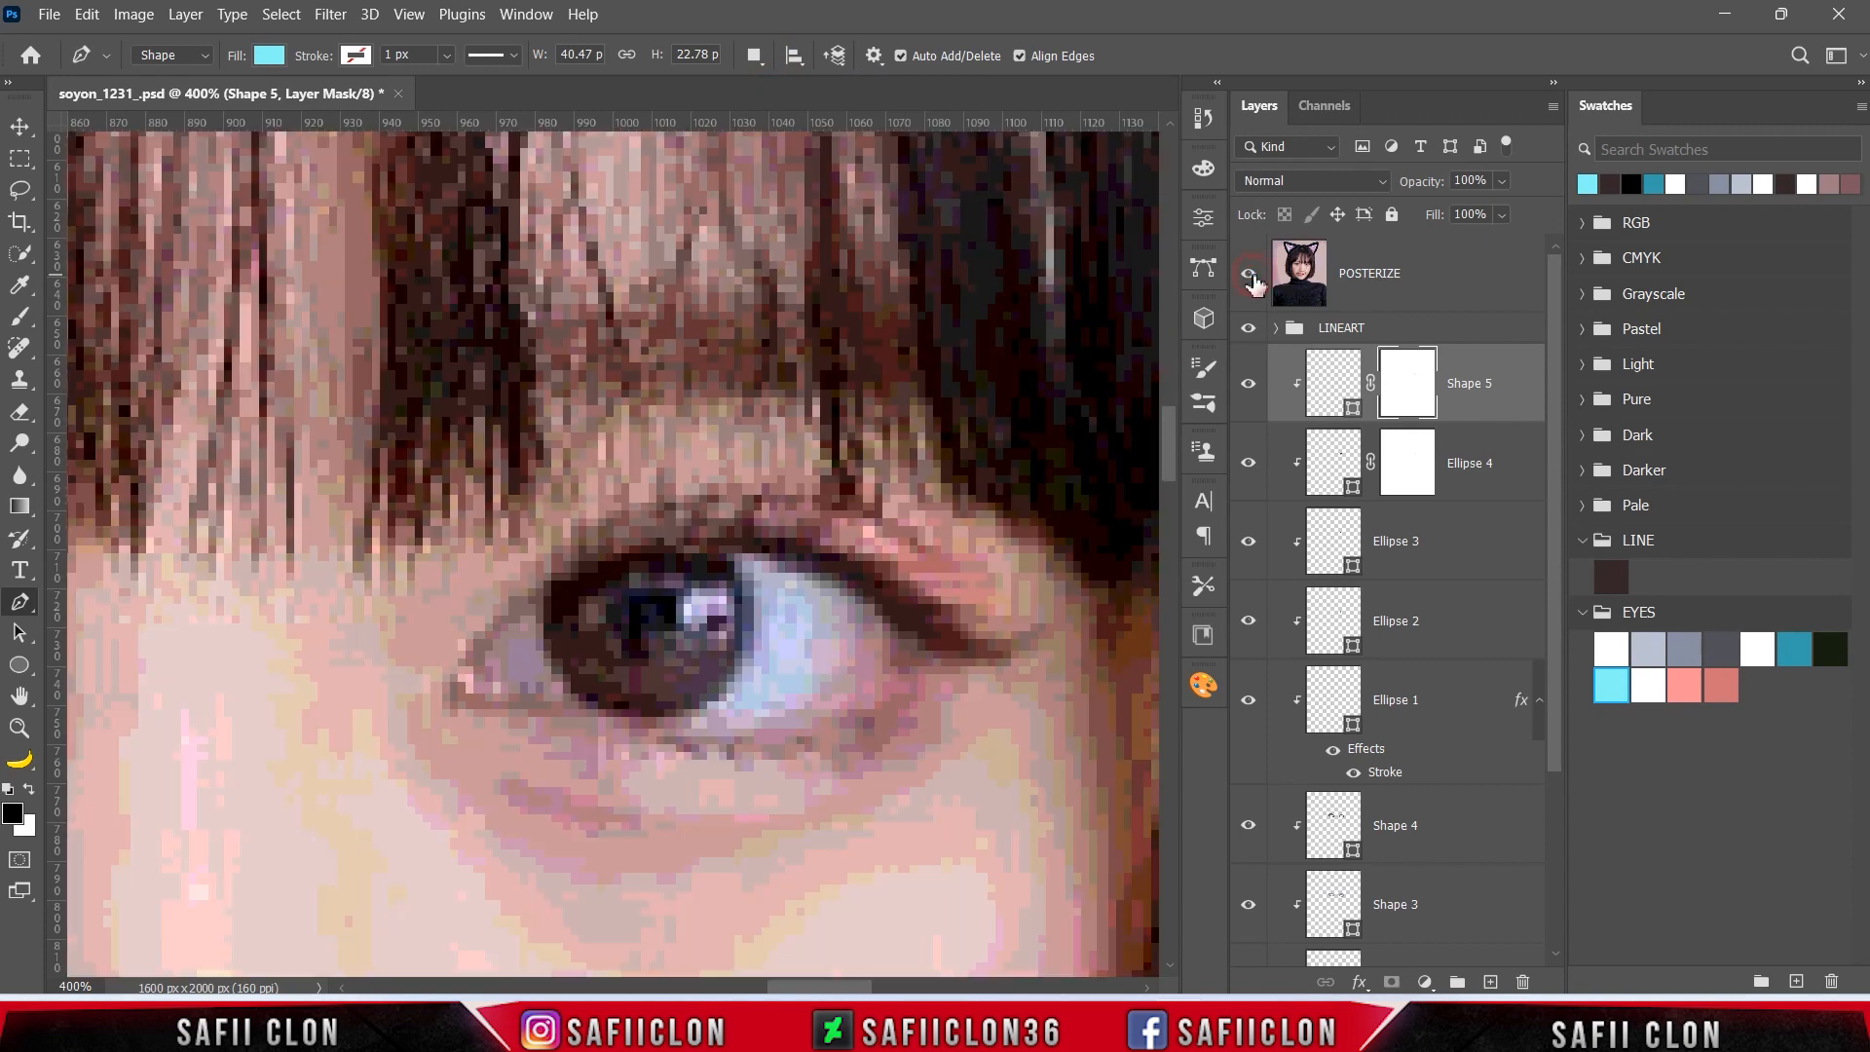
pyautogui.hotkey('ctrl', '-')
pyautogui.hotkey('ctrl', '-')
pyautogui.hotkey('ctrl', '-')
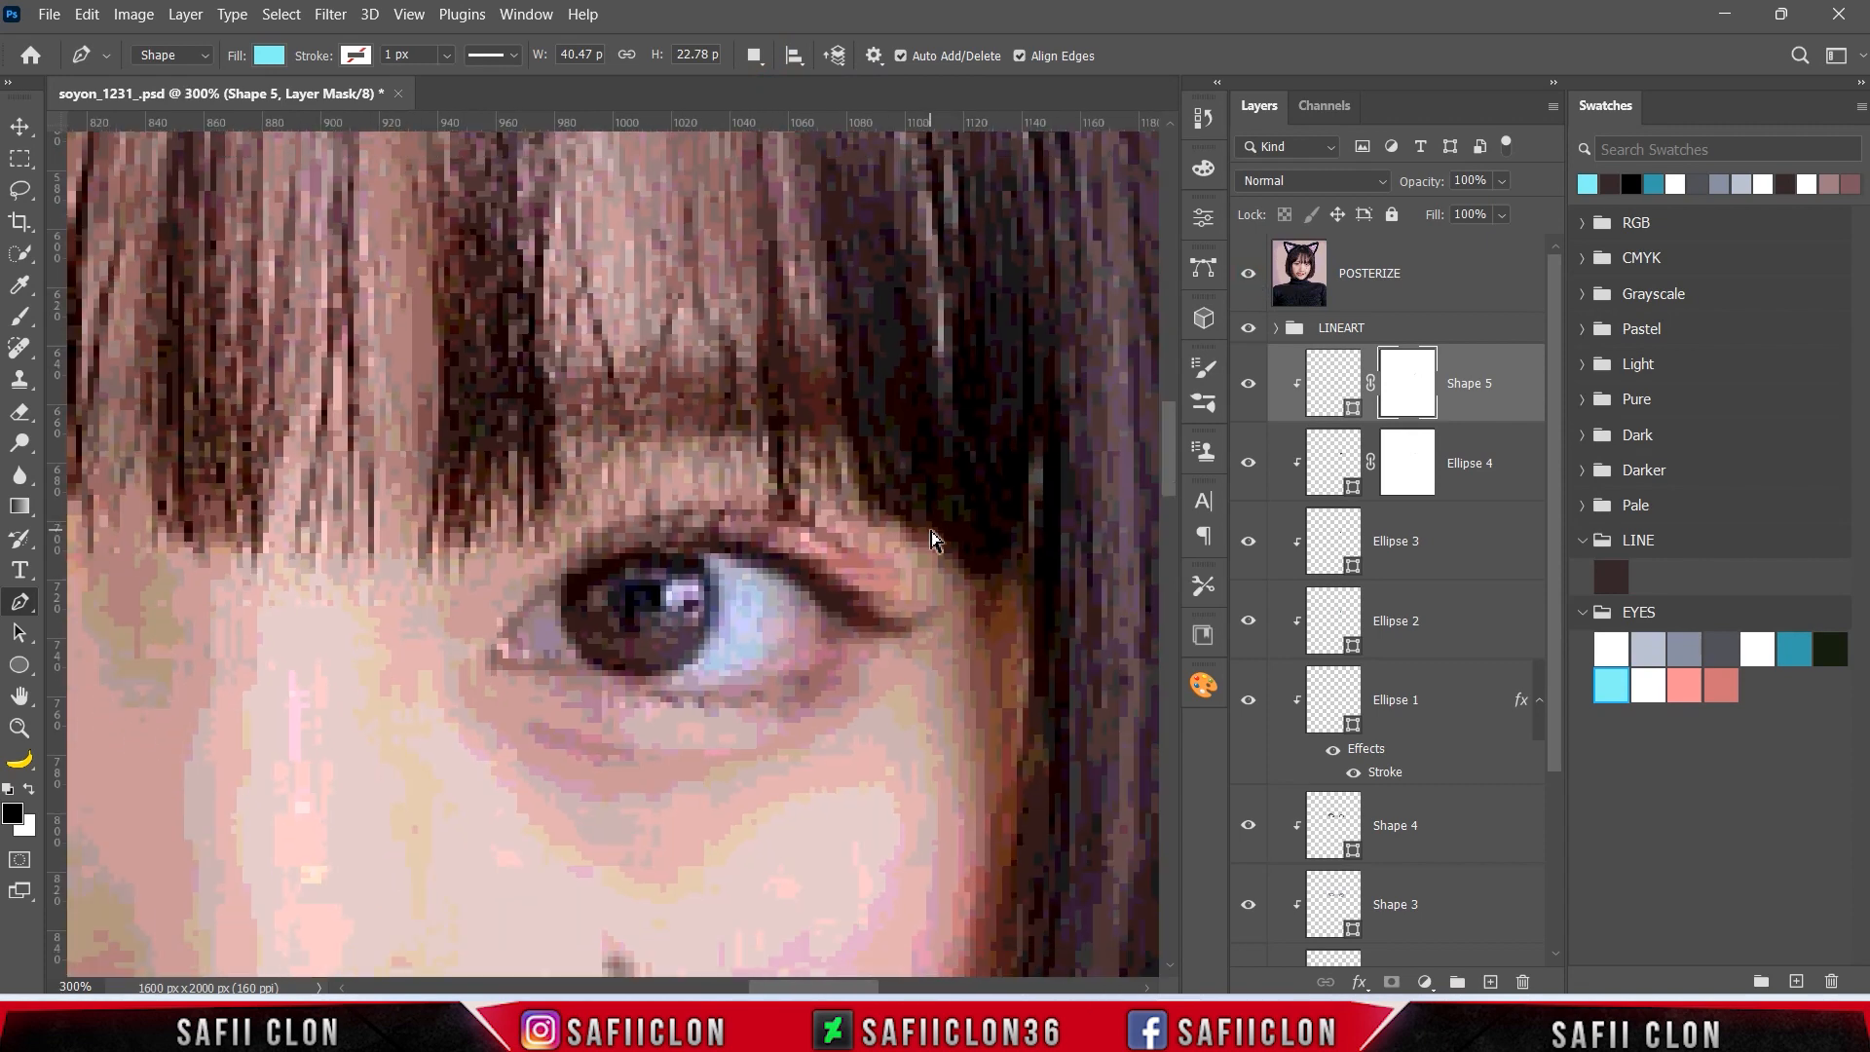
pyautogui.hotkey('ctrl', '+')
pyautogui.hotkey('ctrl', '+')
pyautogui.hotkey('ctrl', '+')
pyautogui.hotkey('ctrl', '+')
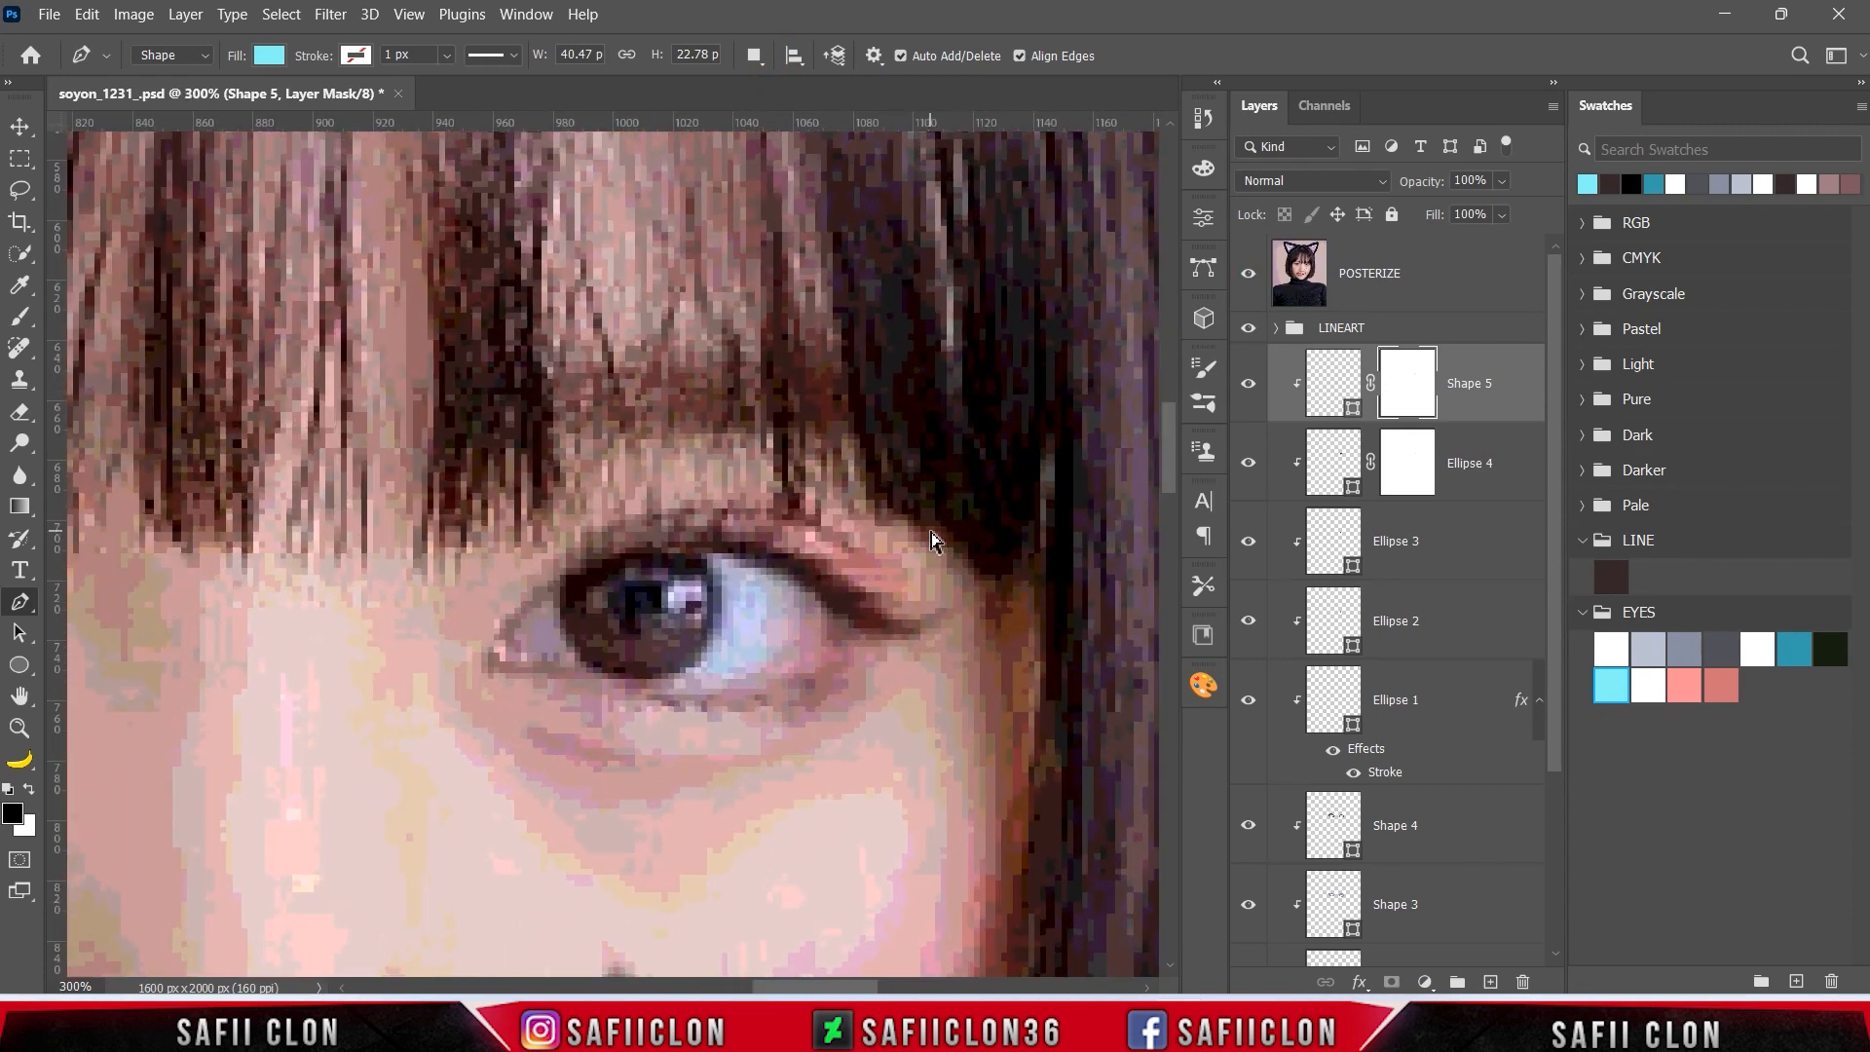
pyautogui.click(618, 602)
pyautogui.click(602, 621)
pyautogui.click(578, 642)
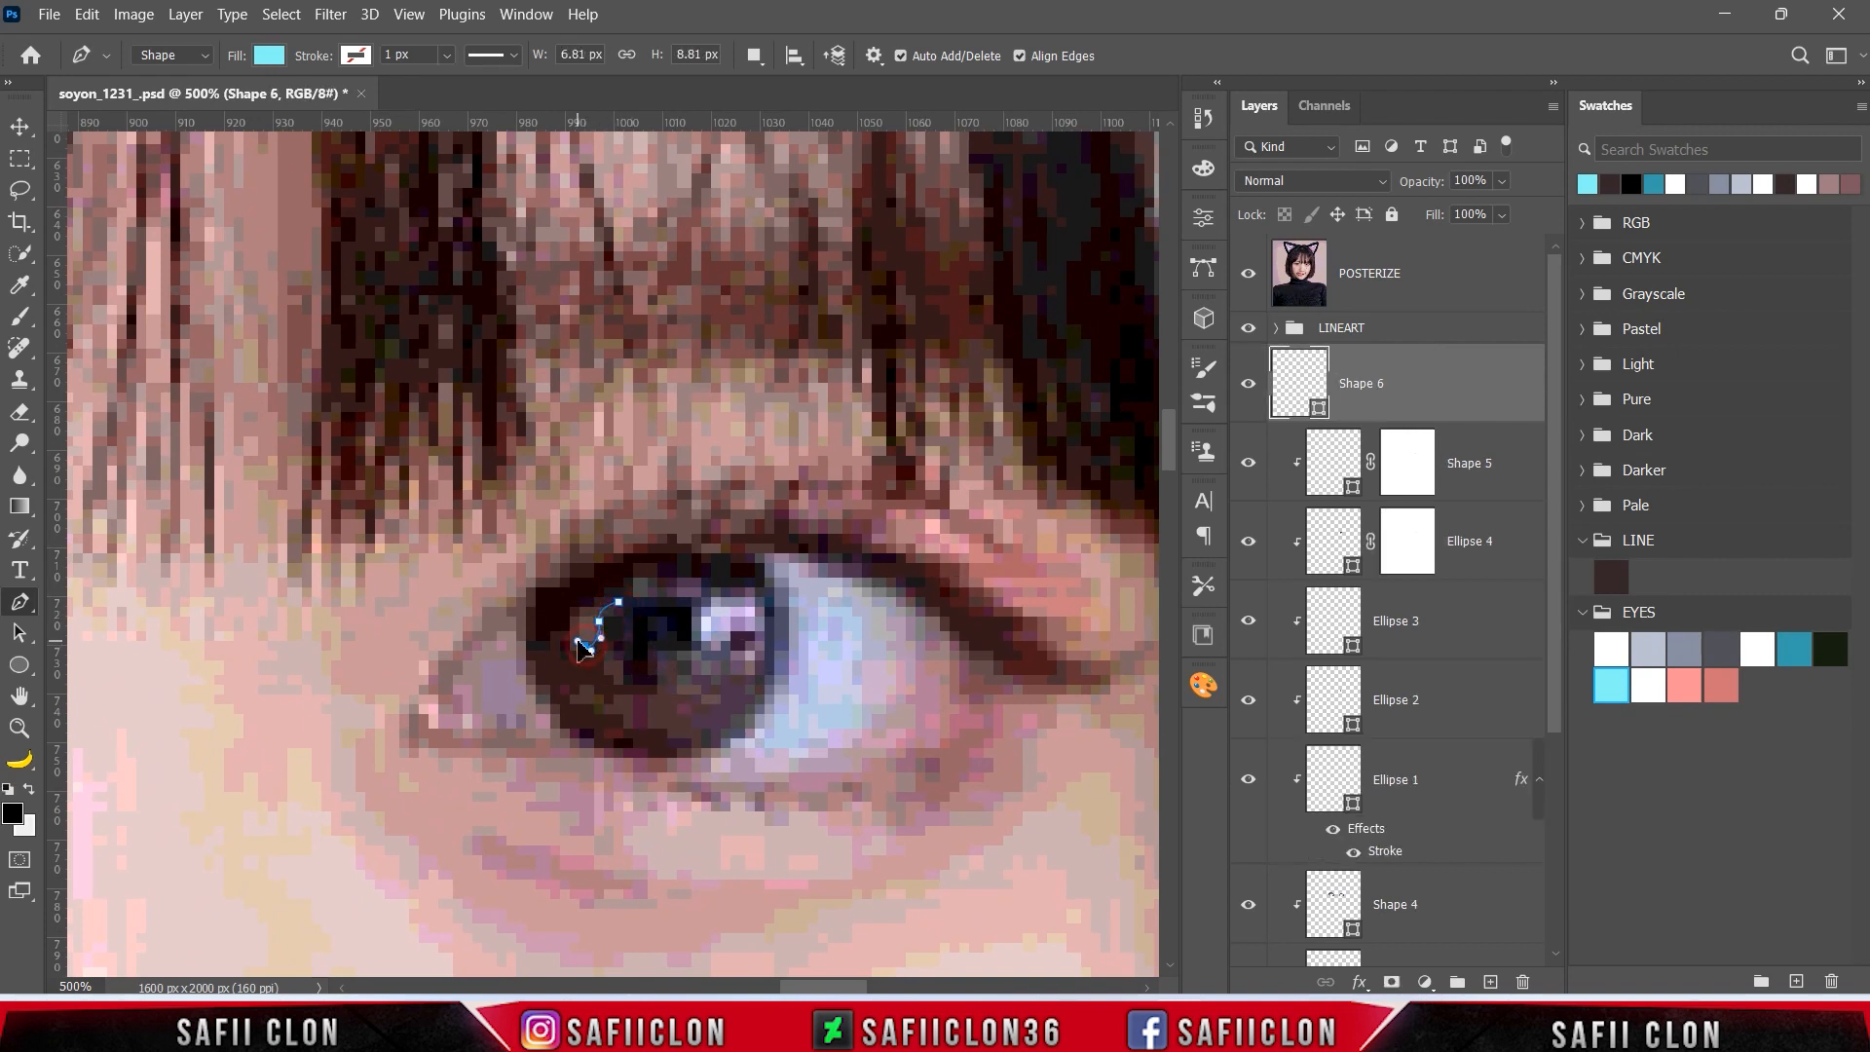
pyautogui.click(577, 612)
pyautogui.click(619, 602)
# - Draw further highlights above the pupil and on its other side, combined into the same shape, for about 40 by 23 px overall
pyautogui.click(755, 56)
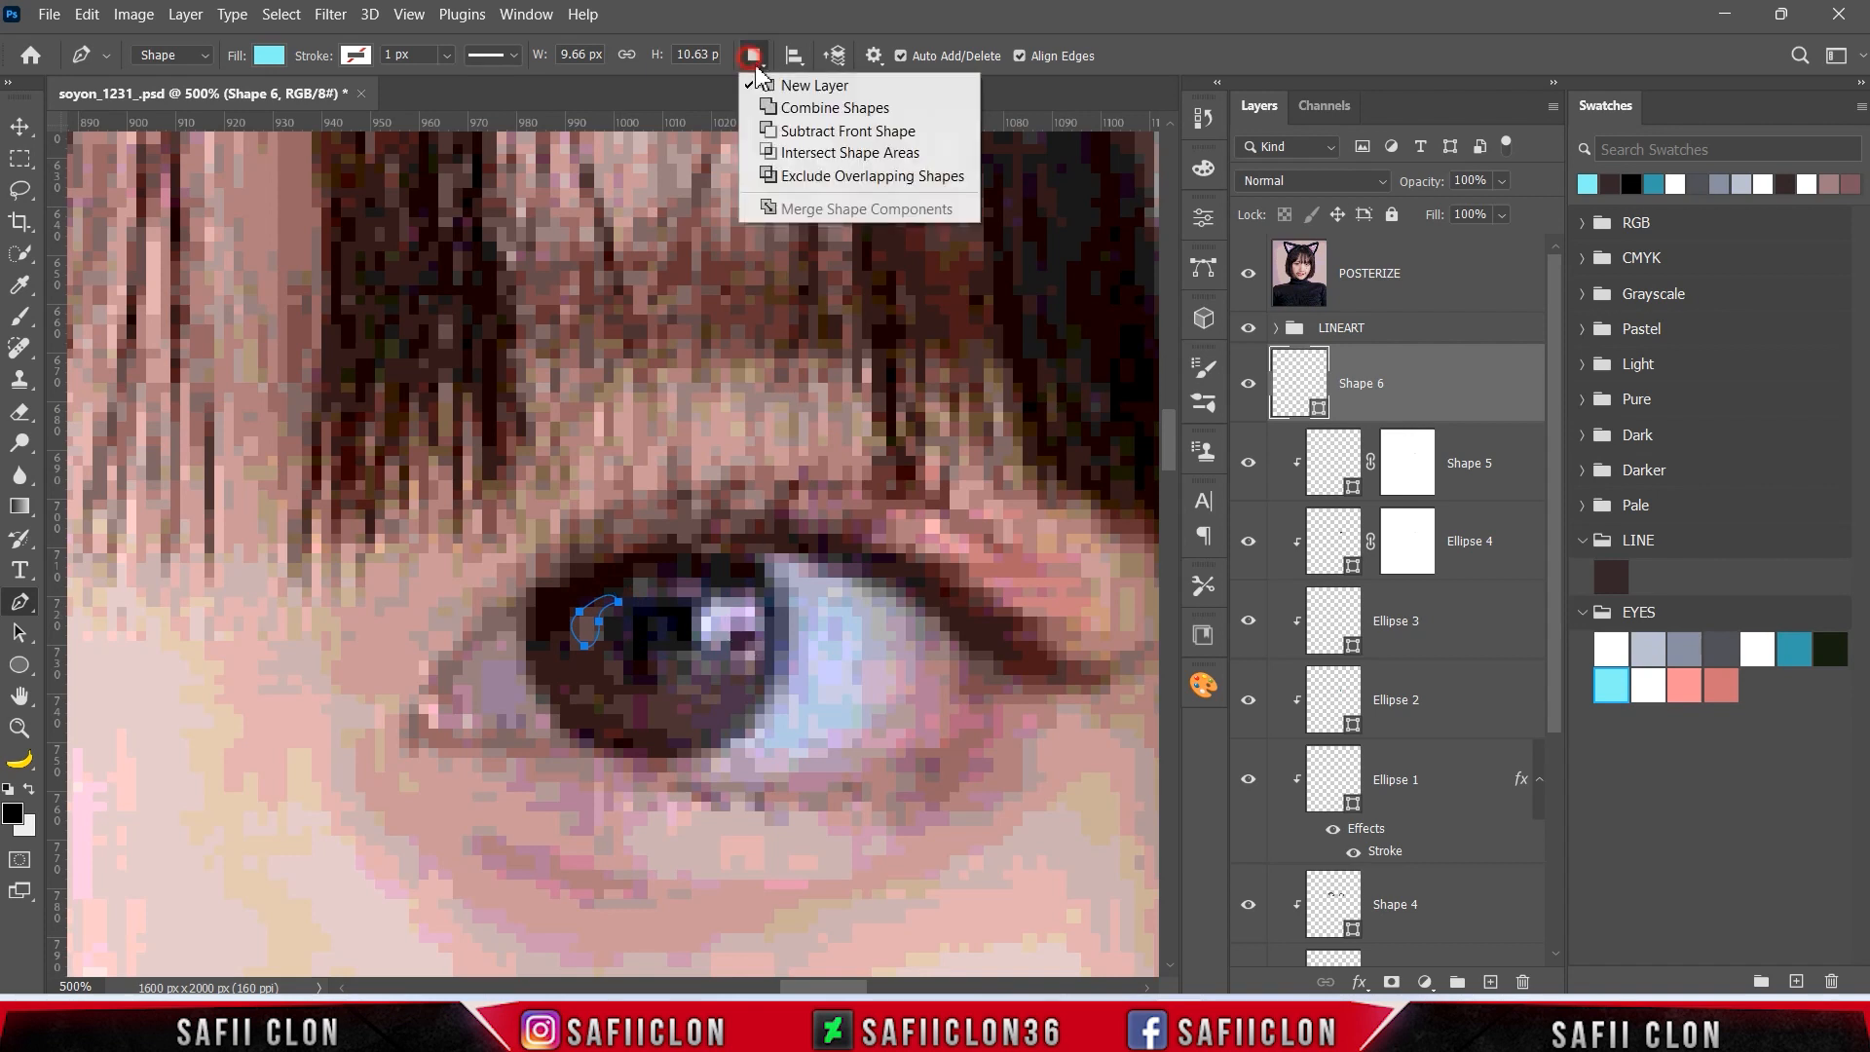
pyautogui.click(801, 110)
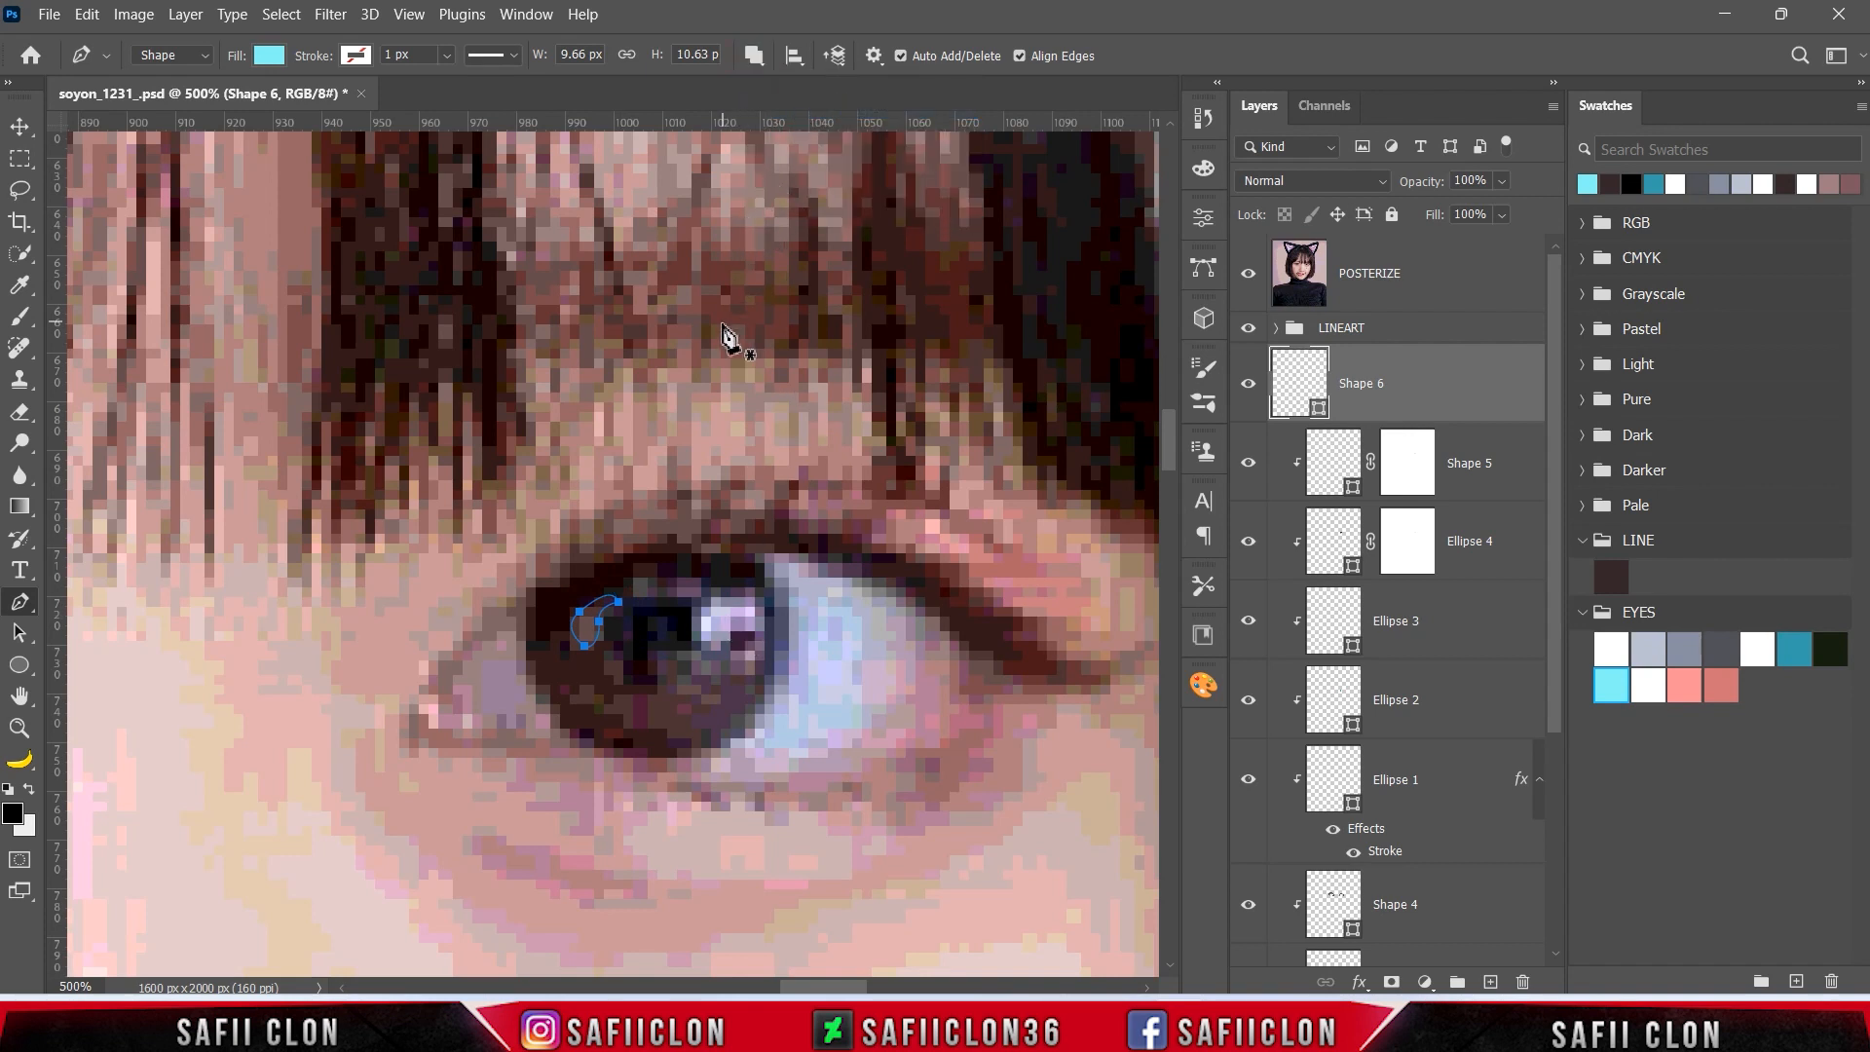
pyautogui.click(628, 592)
pyautogui.click(649, 597)
pyautogui.click(692, 583)
pyautogui.click(750, 588)
pyautogui.click(731, 597)
pyautogui.click(706, 593)
pyautogui.click(702, 617)
pyautogui.click(726, 646)
pyautogui.moveTo(701, 651); pyautogui.dragTo(753, 646)
pyautogui.moveTo(765, 631); pyautogui.dragTo(726, 573)
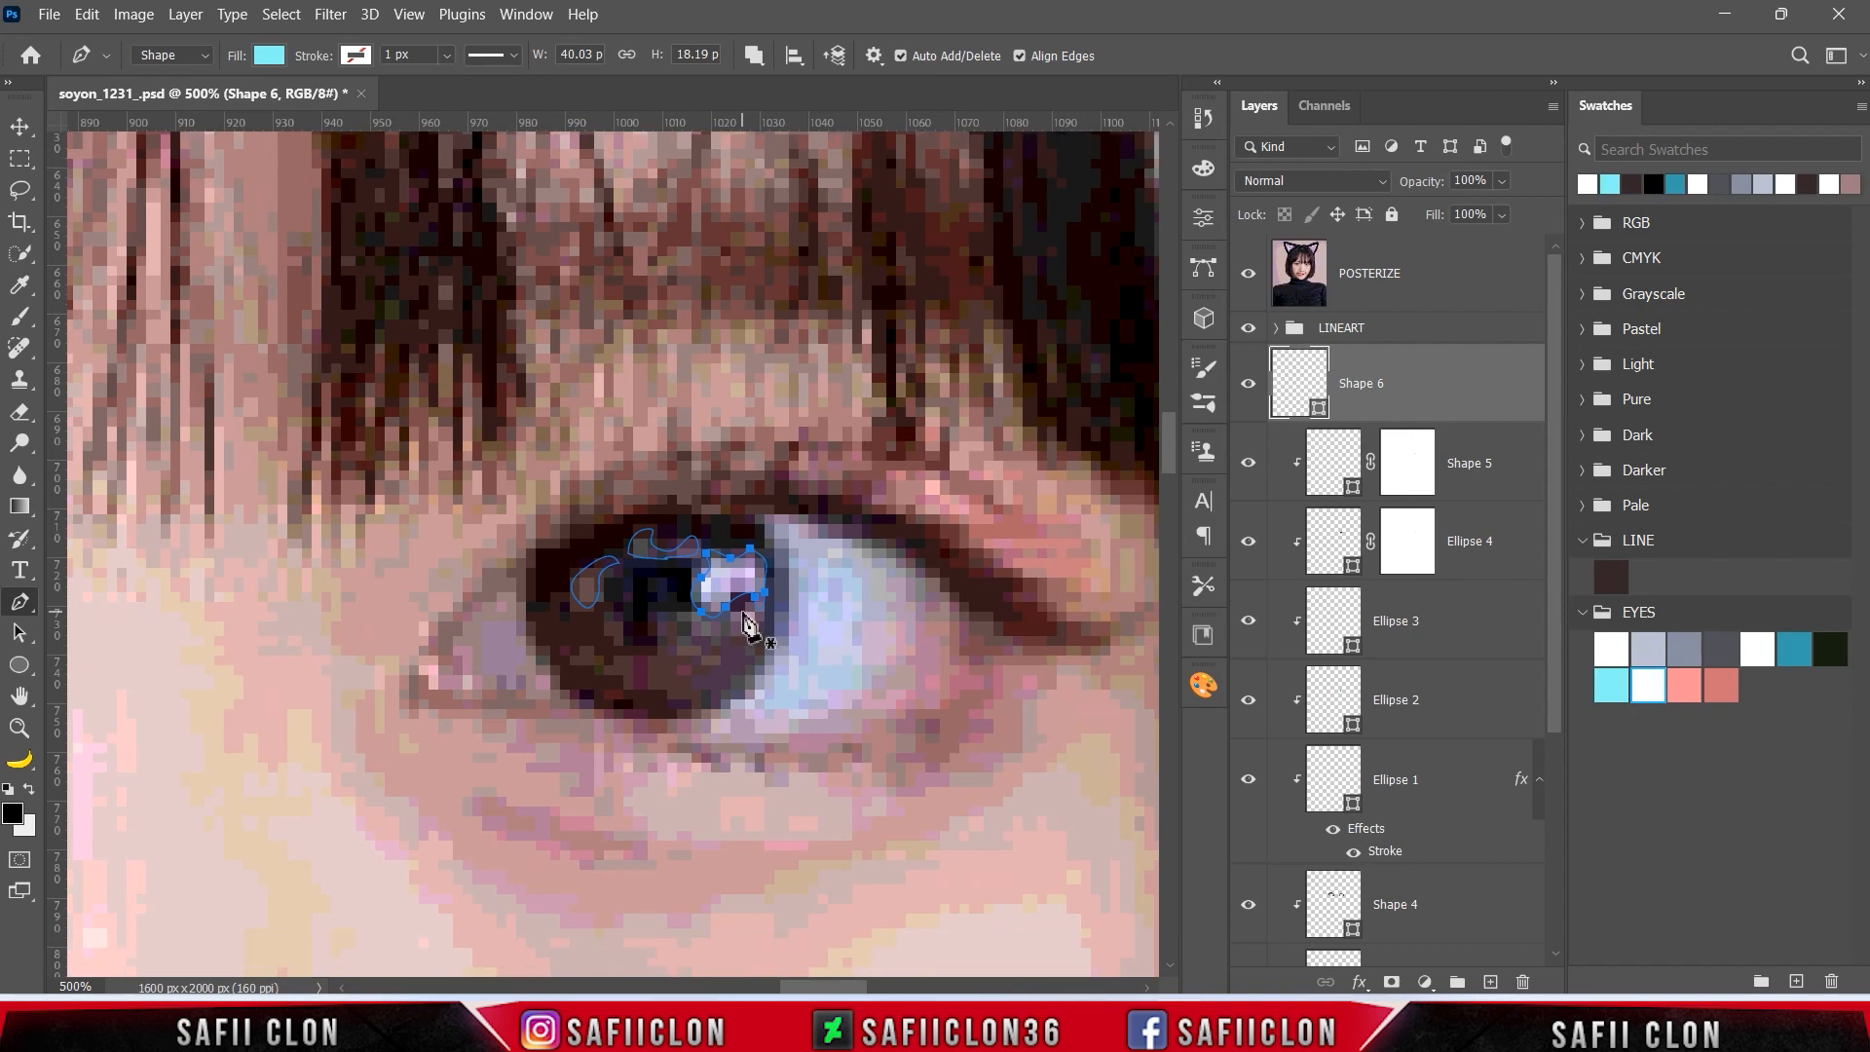
pyautogui.click(740, 612)
pyautogui.moveTo(760, 627); pyautogui.dragTo(749, 584)
pyautogui.keyDown('alt'); pyautogui.click(759, 626); pyautogui.keyUp('alt')
# - Hide the POSTERIZE photo, clip the highlight shape to the eye layers below and fill it with the white EYES swatch
pyautogui.hotkey('ctrl', '-')
pyautogui.hotkey('ctrl', '-')
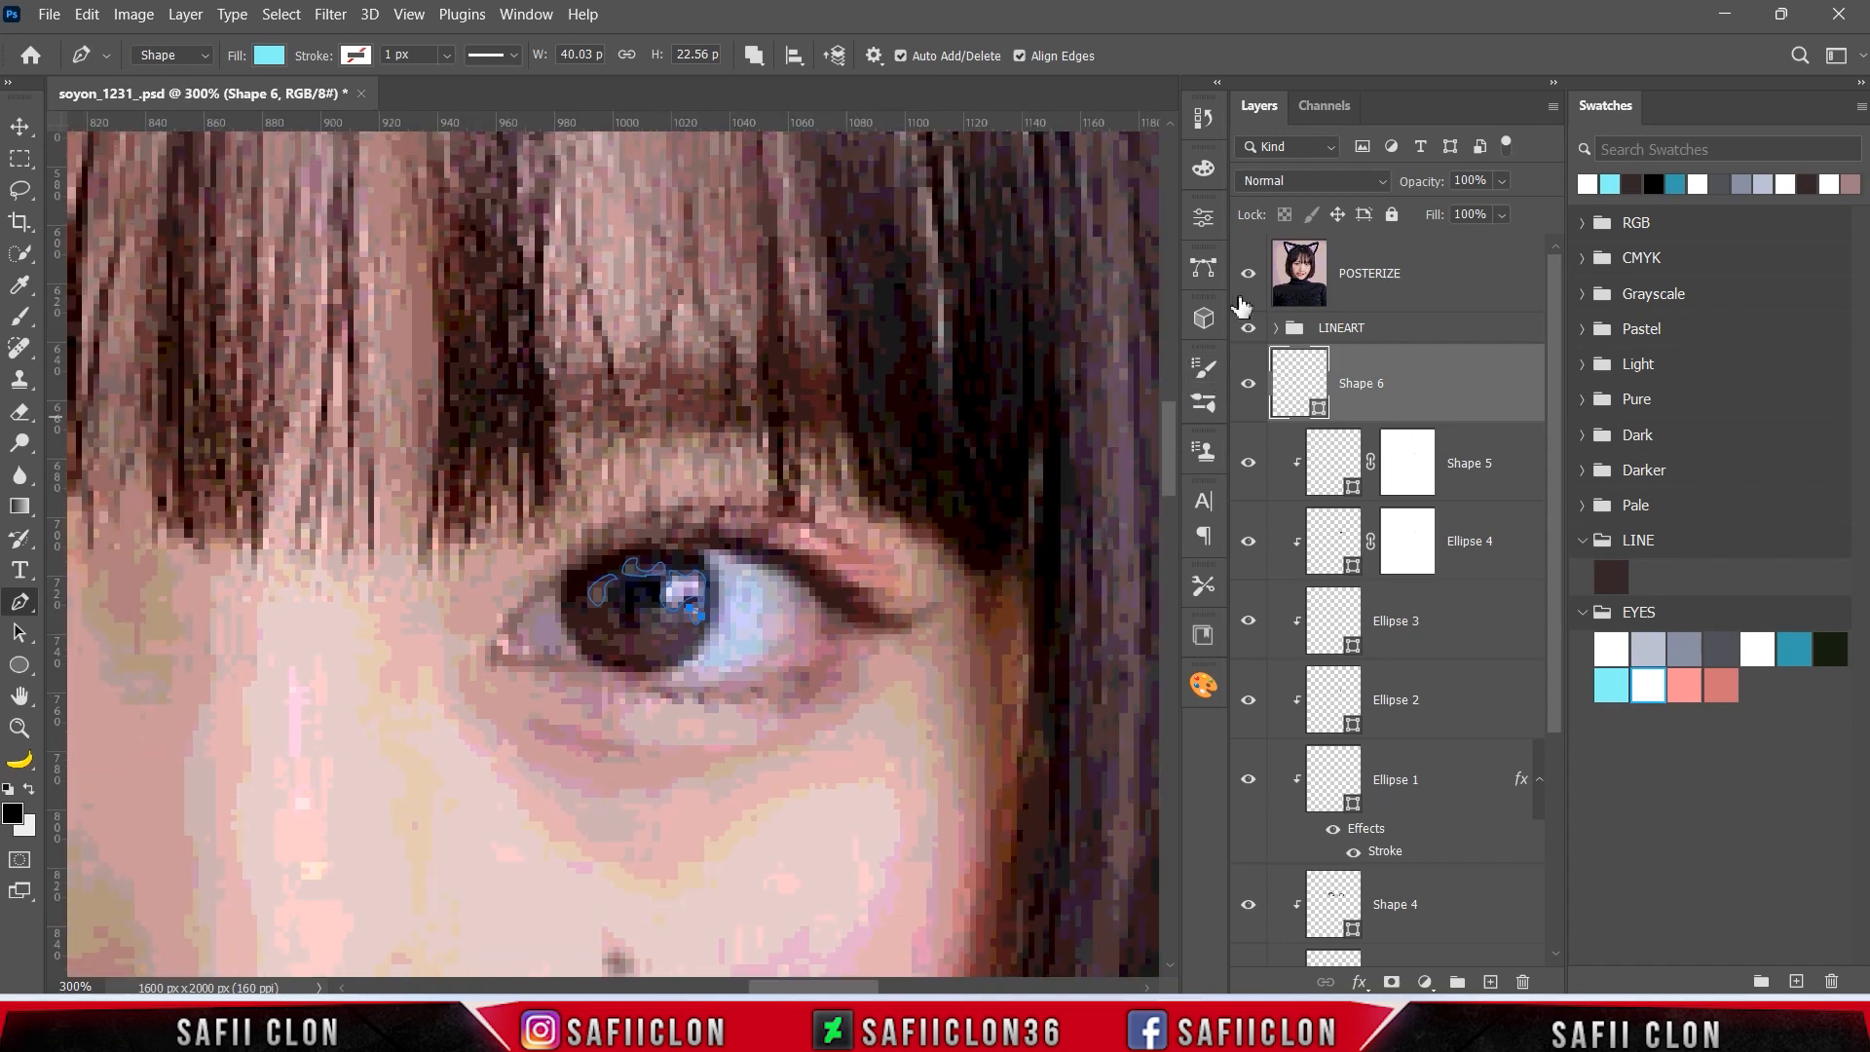
pyautogui.click(1248, 274)
pyautogui.rightClick(1424, 382)
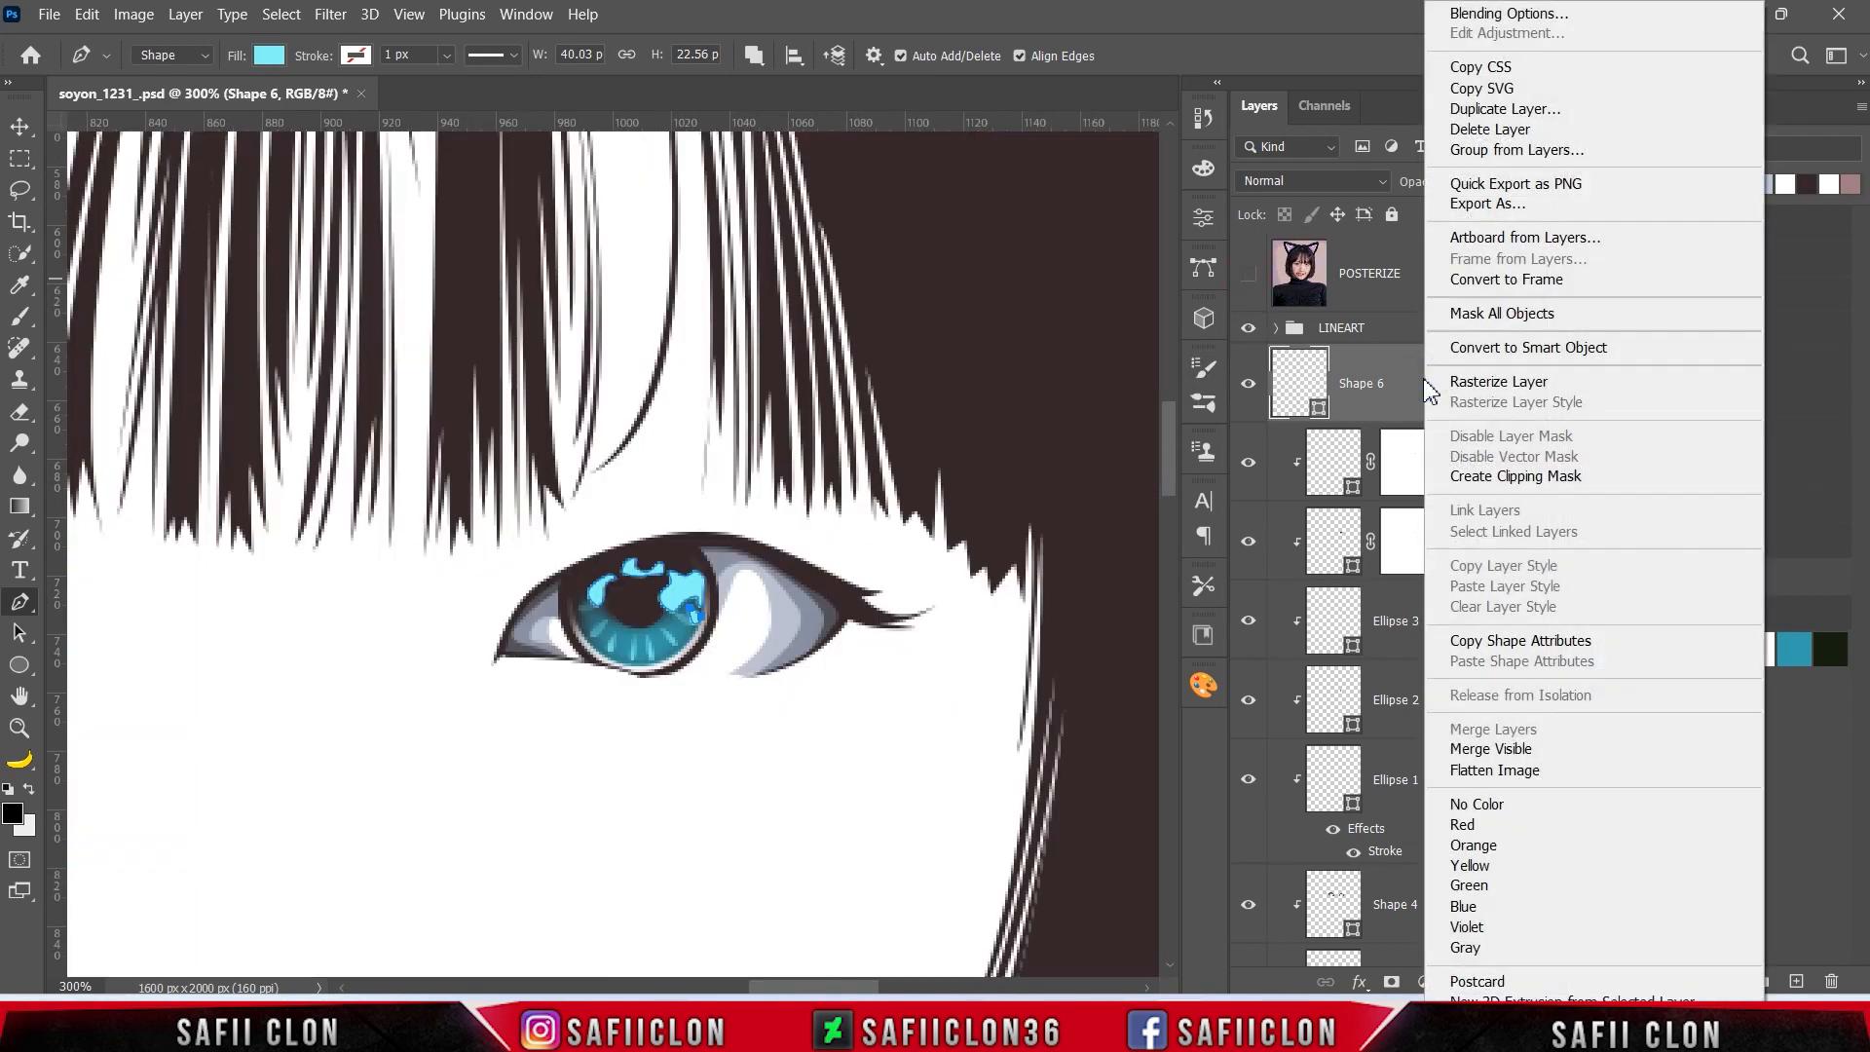
pyautogui.click(1513, 476)
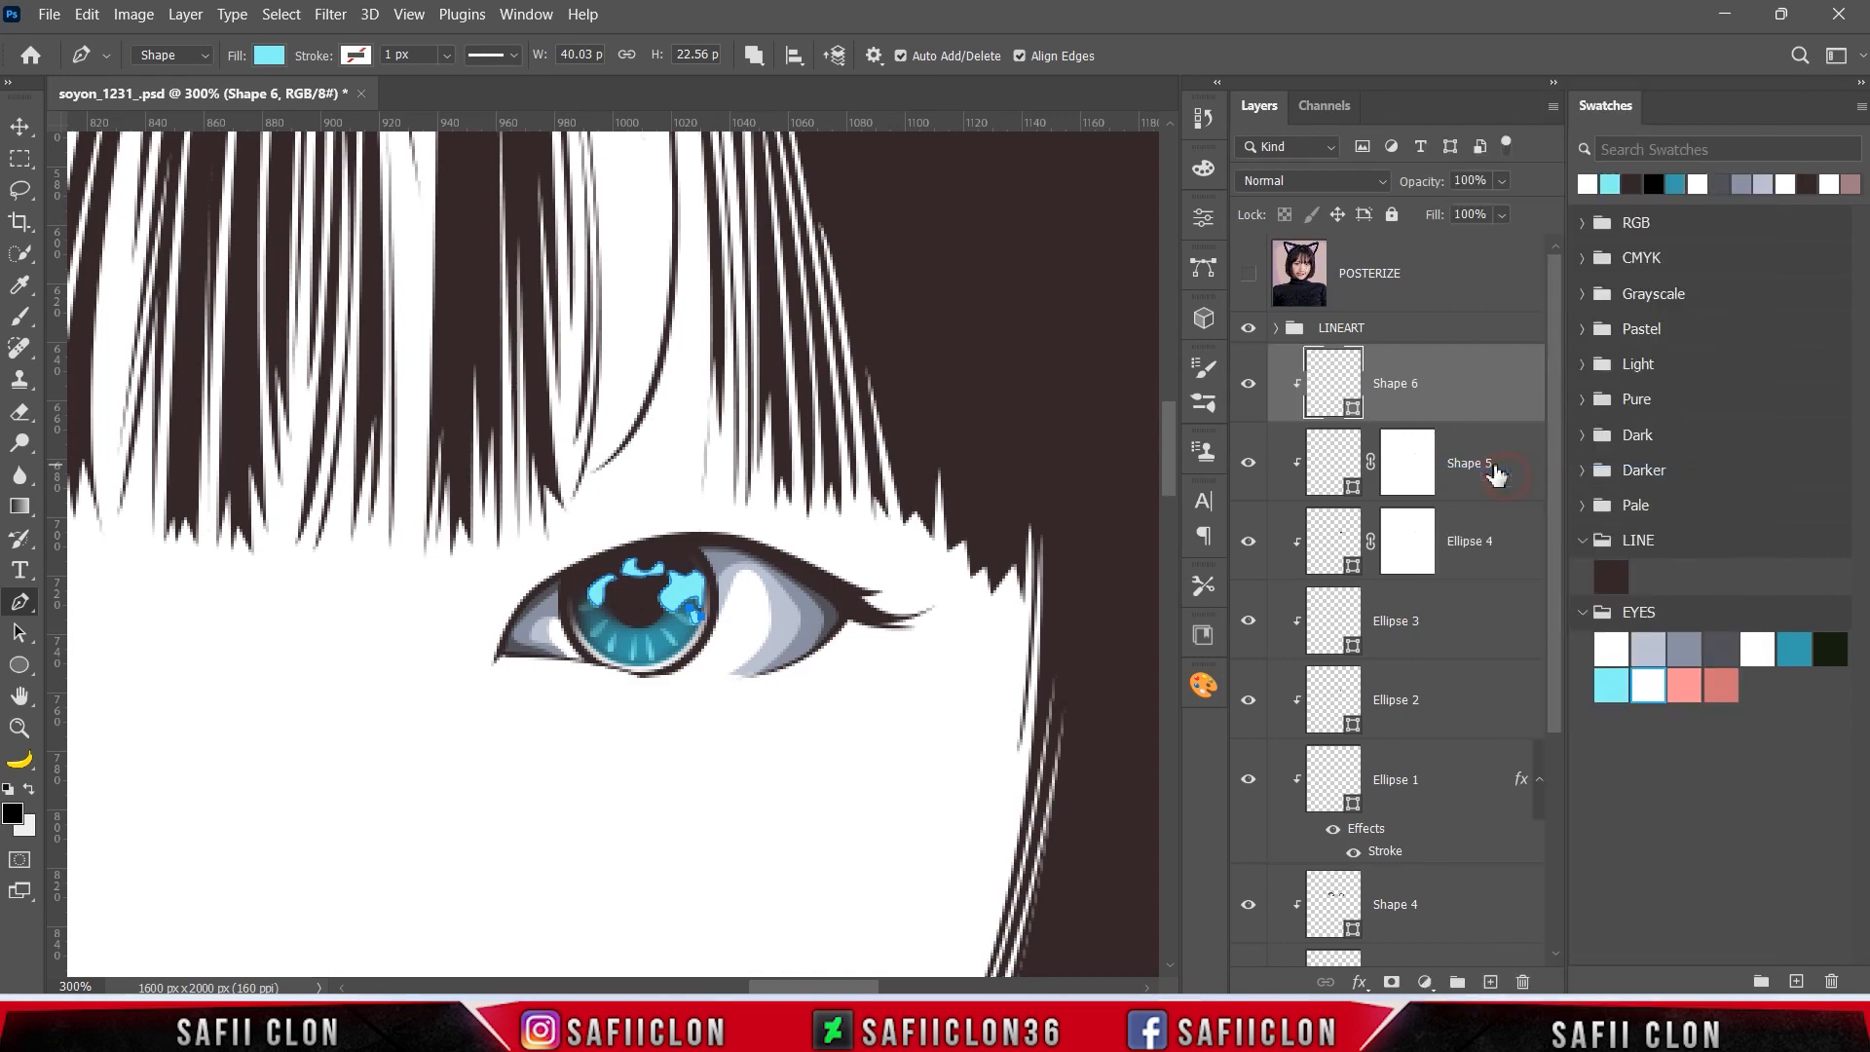
pyautogui.doubleClick(1354, 417)
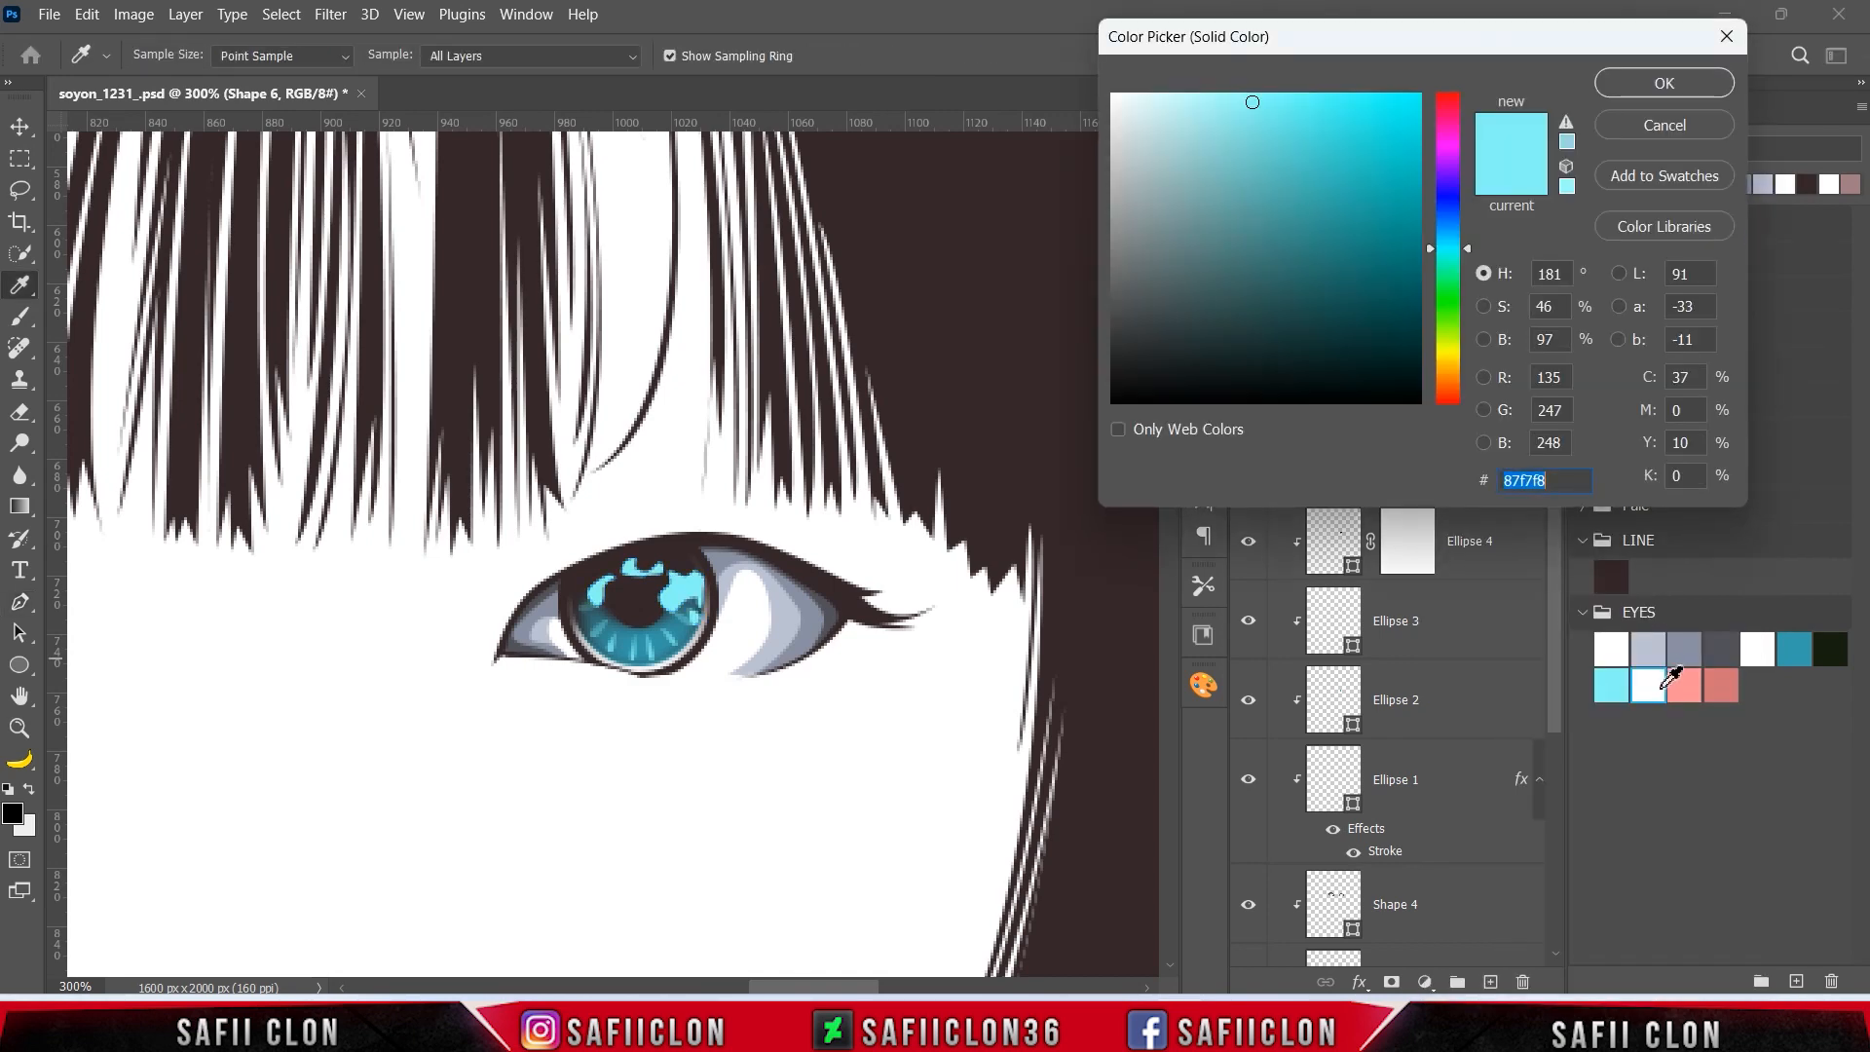
pyautogui.click(1648, 686)
pyautogui.click(1663, 82)
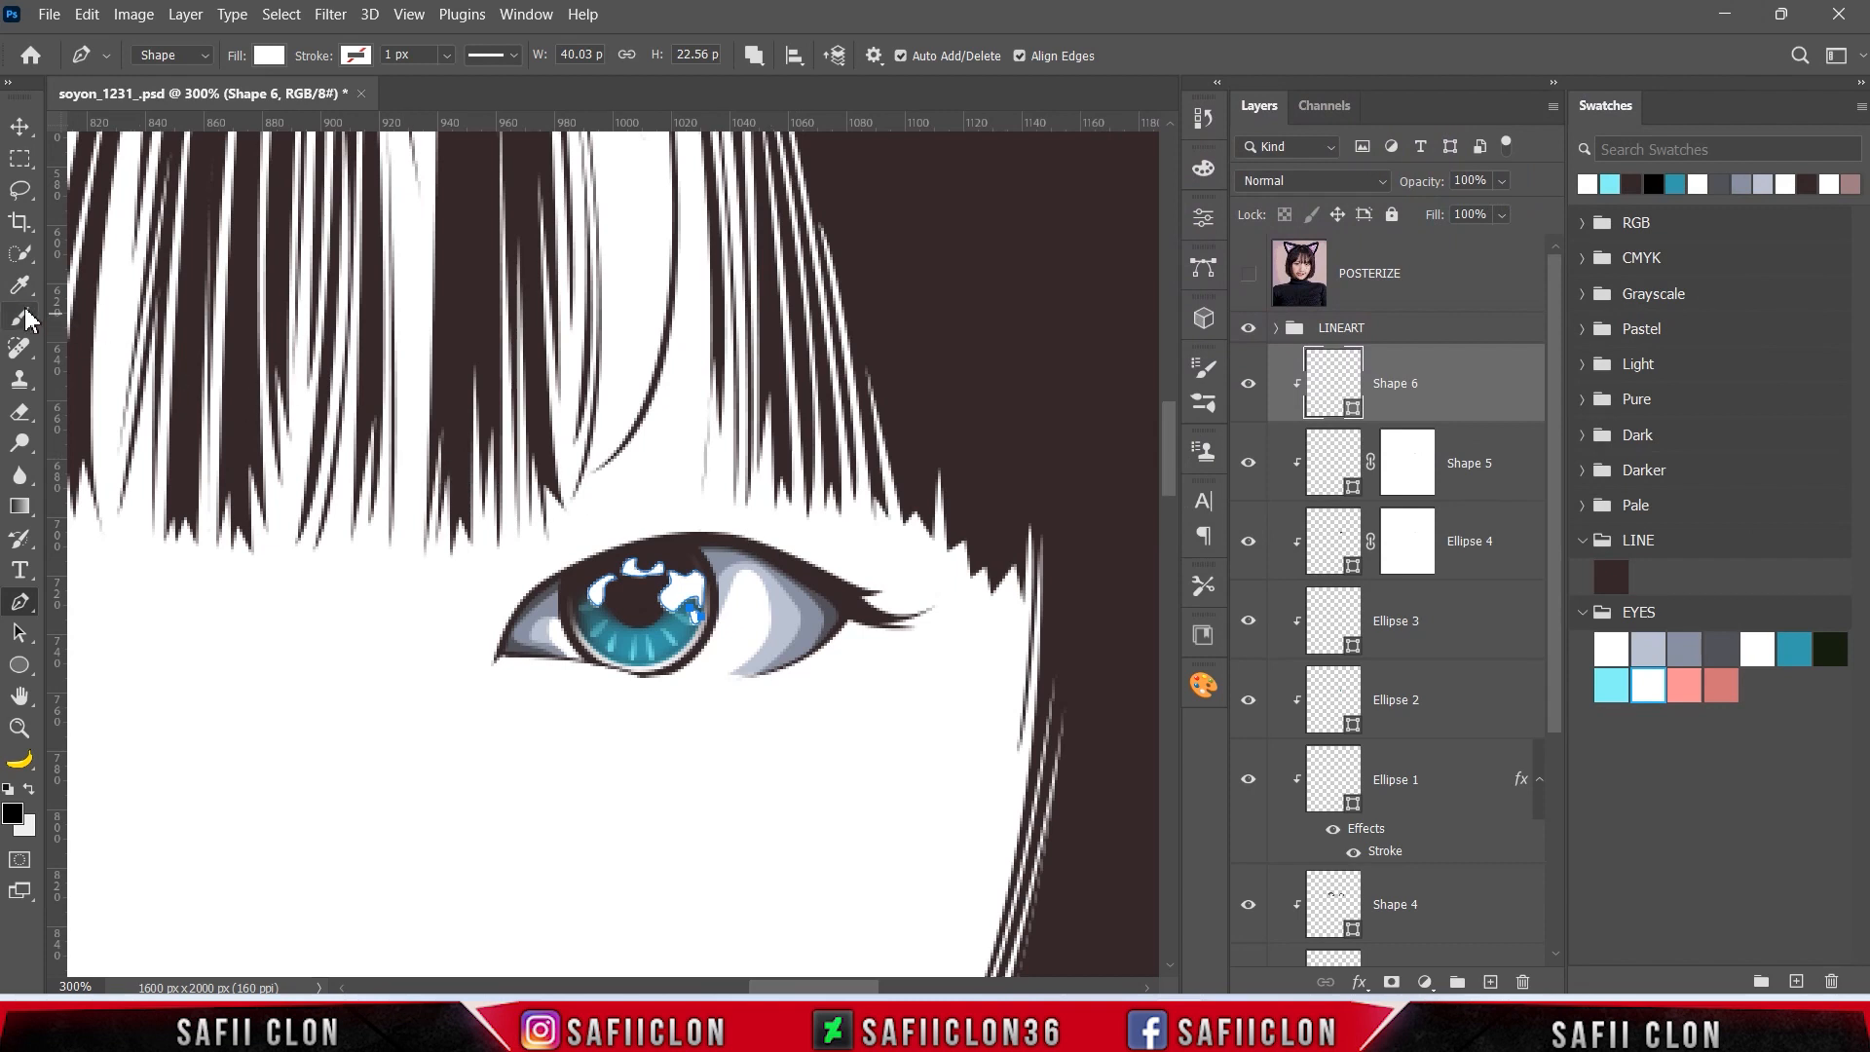
# - Set the soft brush to 26 px at 10% opacity and add a layer mask to the white highlight shape
pyautogui.moveTo(19, 317); pyautogui.dragTo(94, 326)
pyautogui.click(173, 55)
pyautogui.click(181, 362)
pyautogui.moveTo(137, 132); pyautogui.dragTo(152, 133)
pyautogui.click(178, 56)
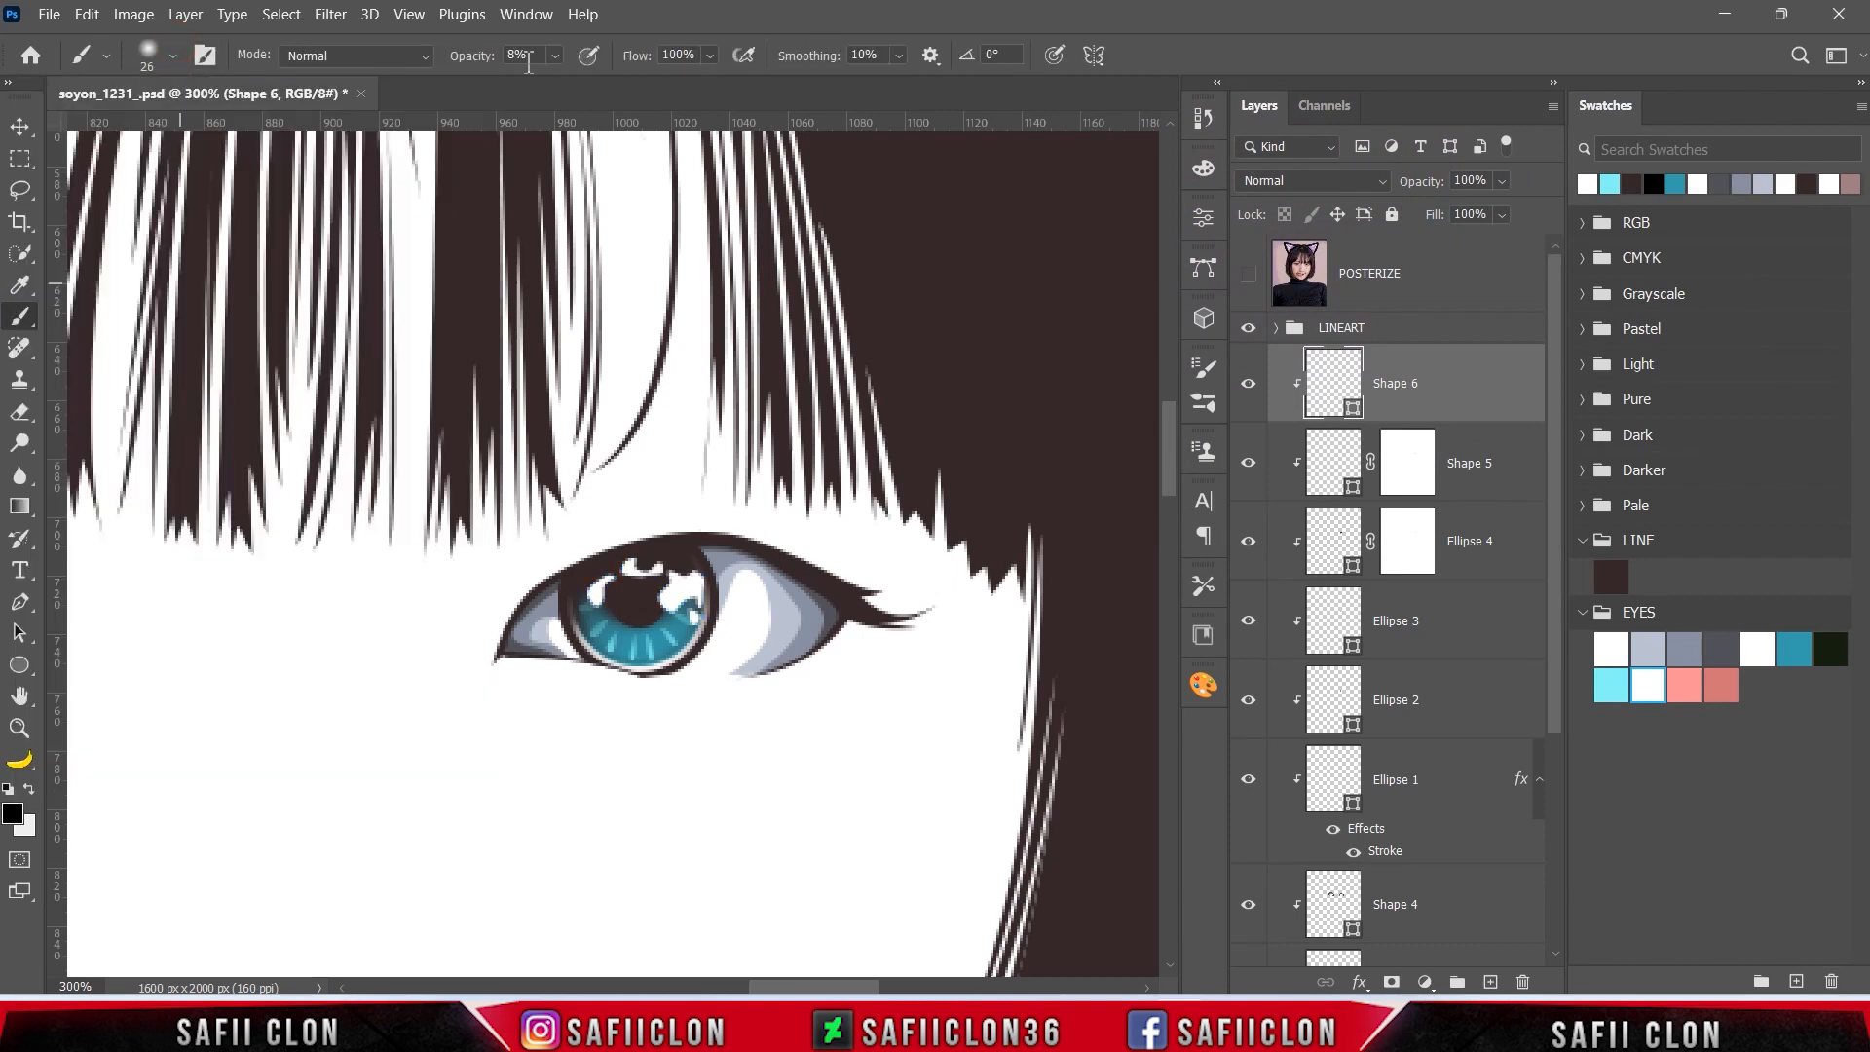
pyautogui.click(554, 56)
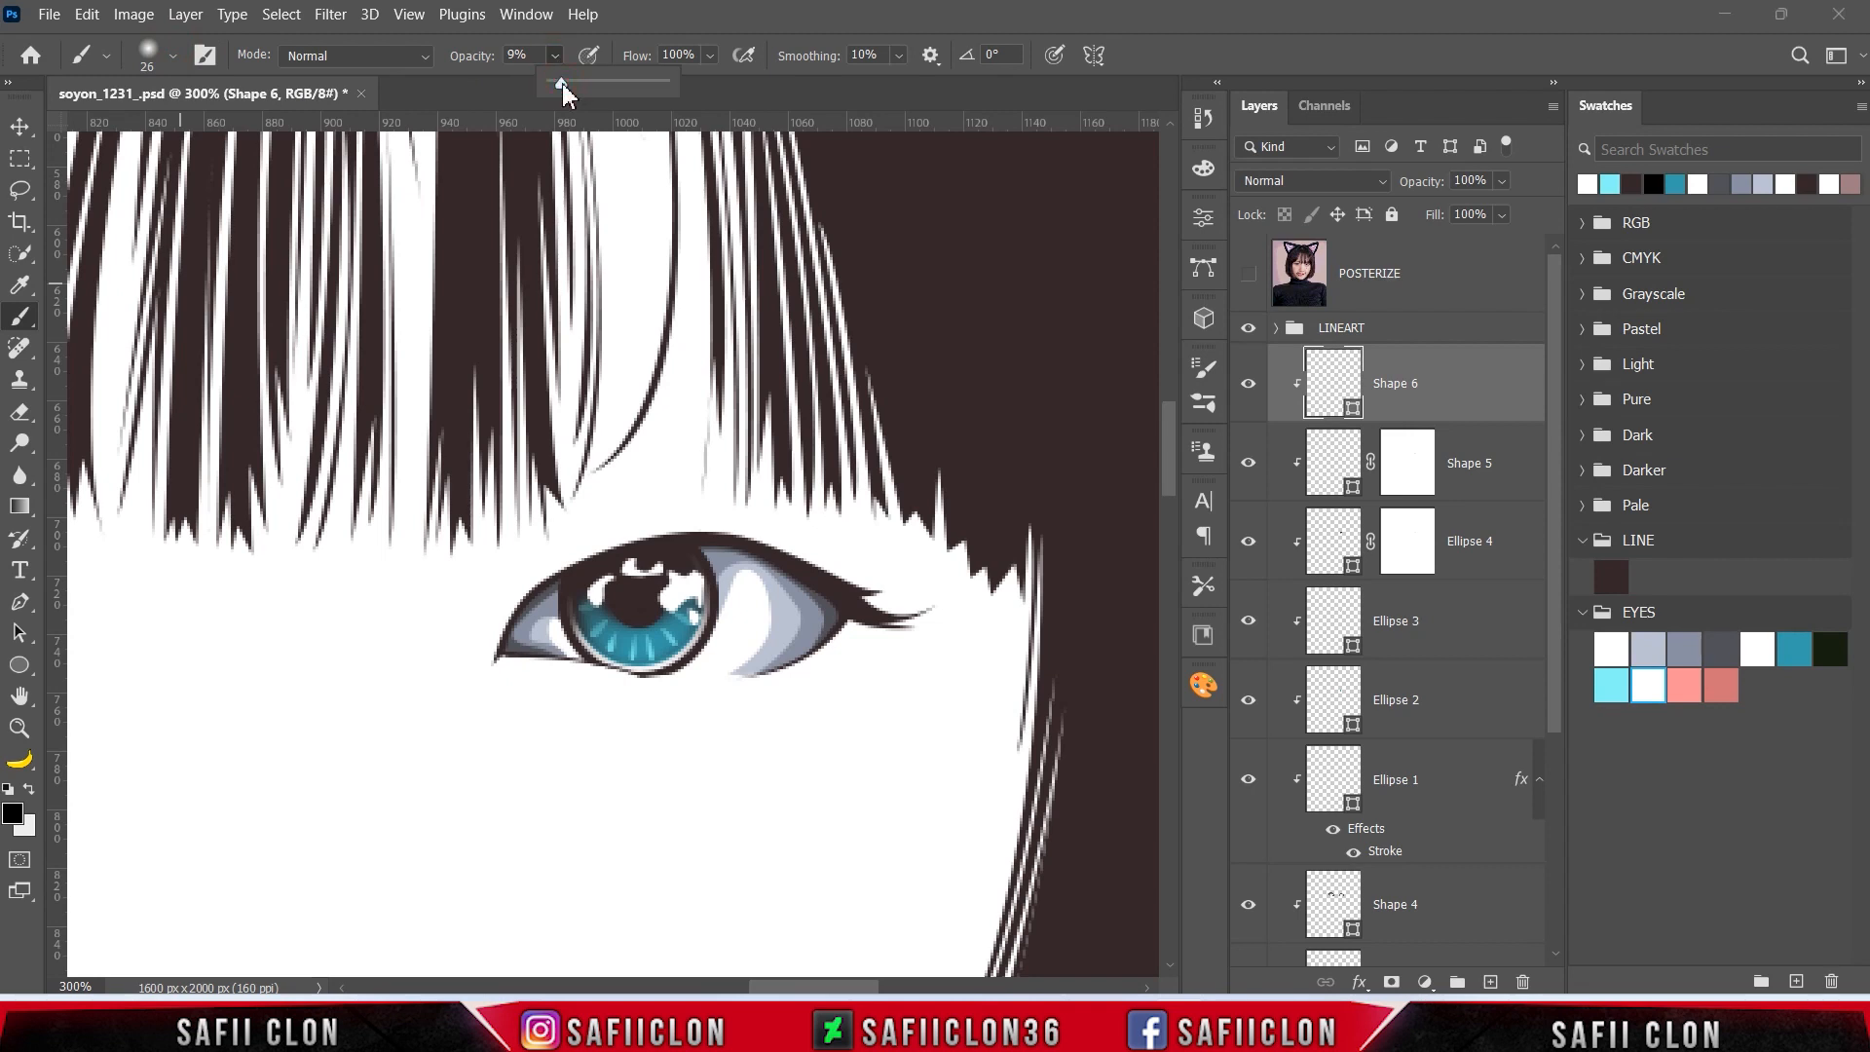
pyautogui.moveTo(563, 84); pyautogui.dragTo(566, 84)
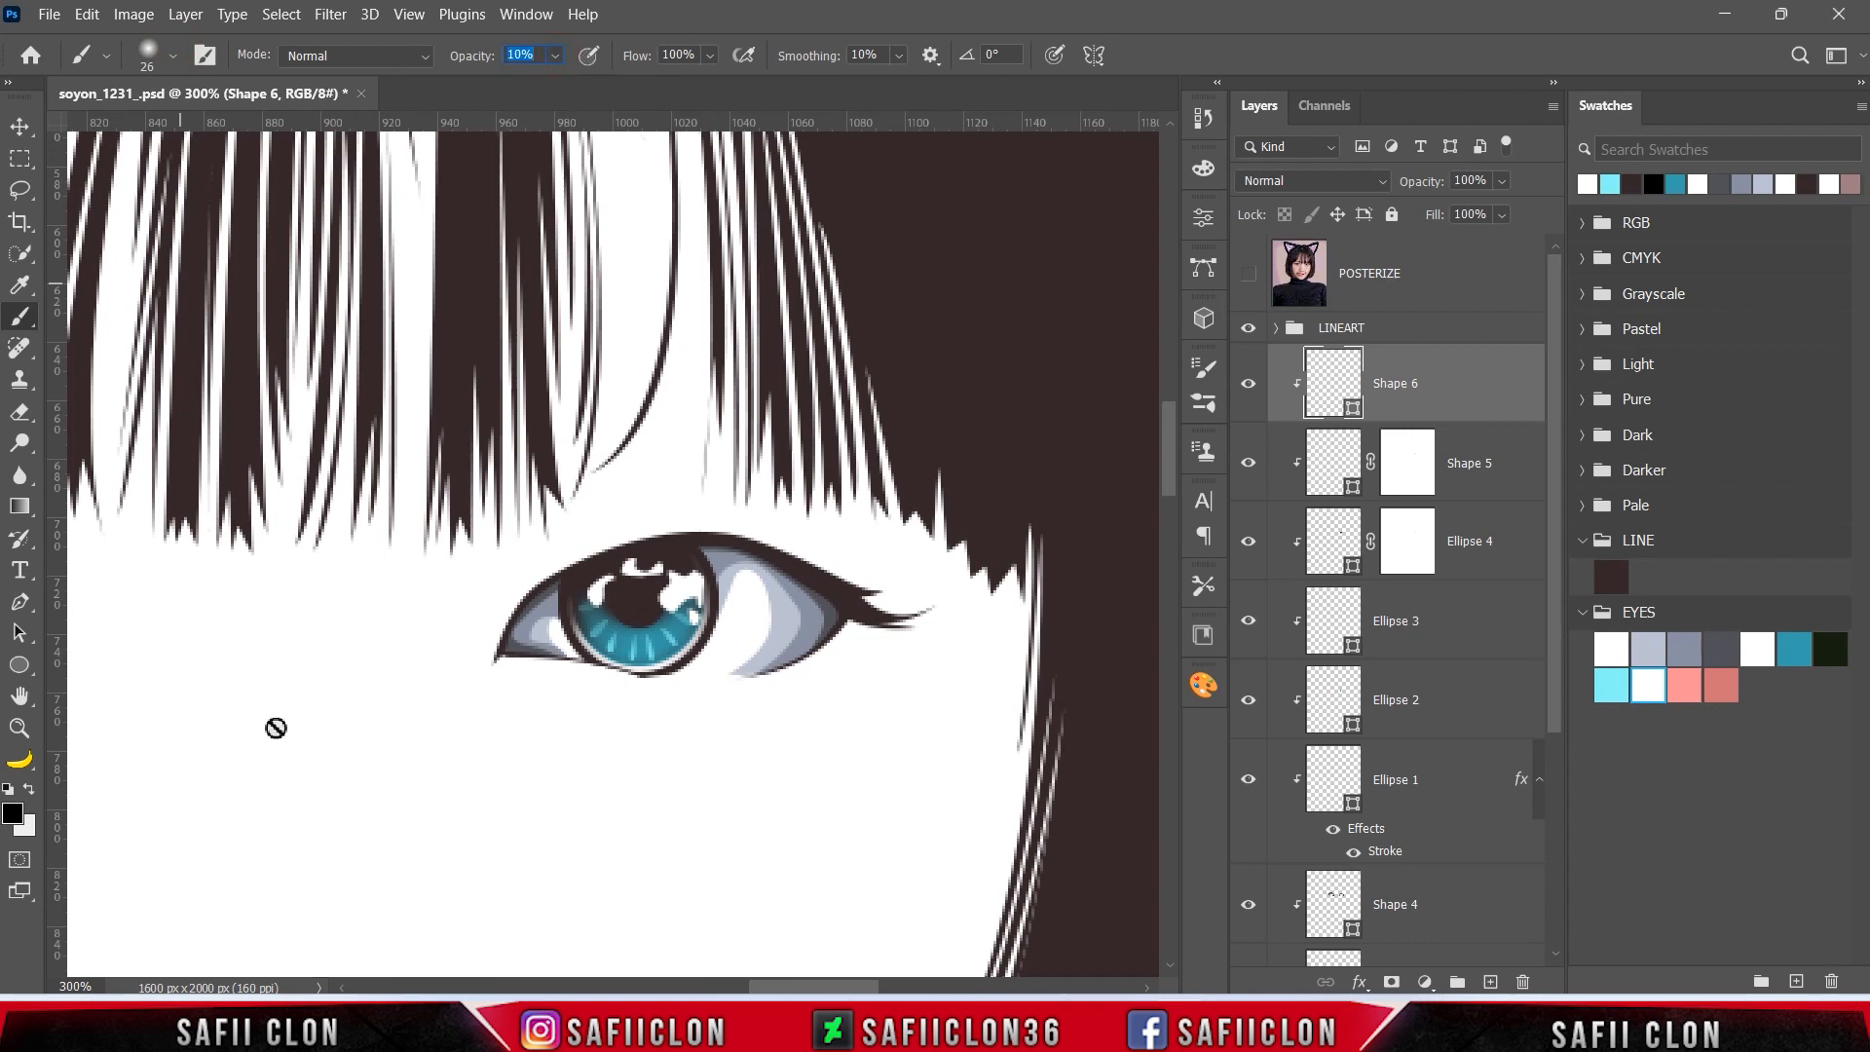
pyautogui.click(1392, 982)
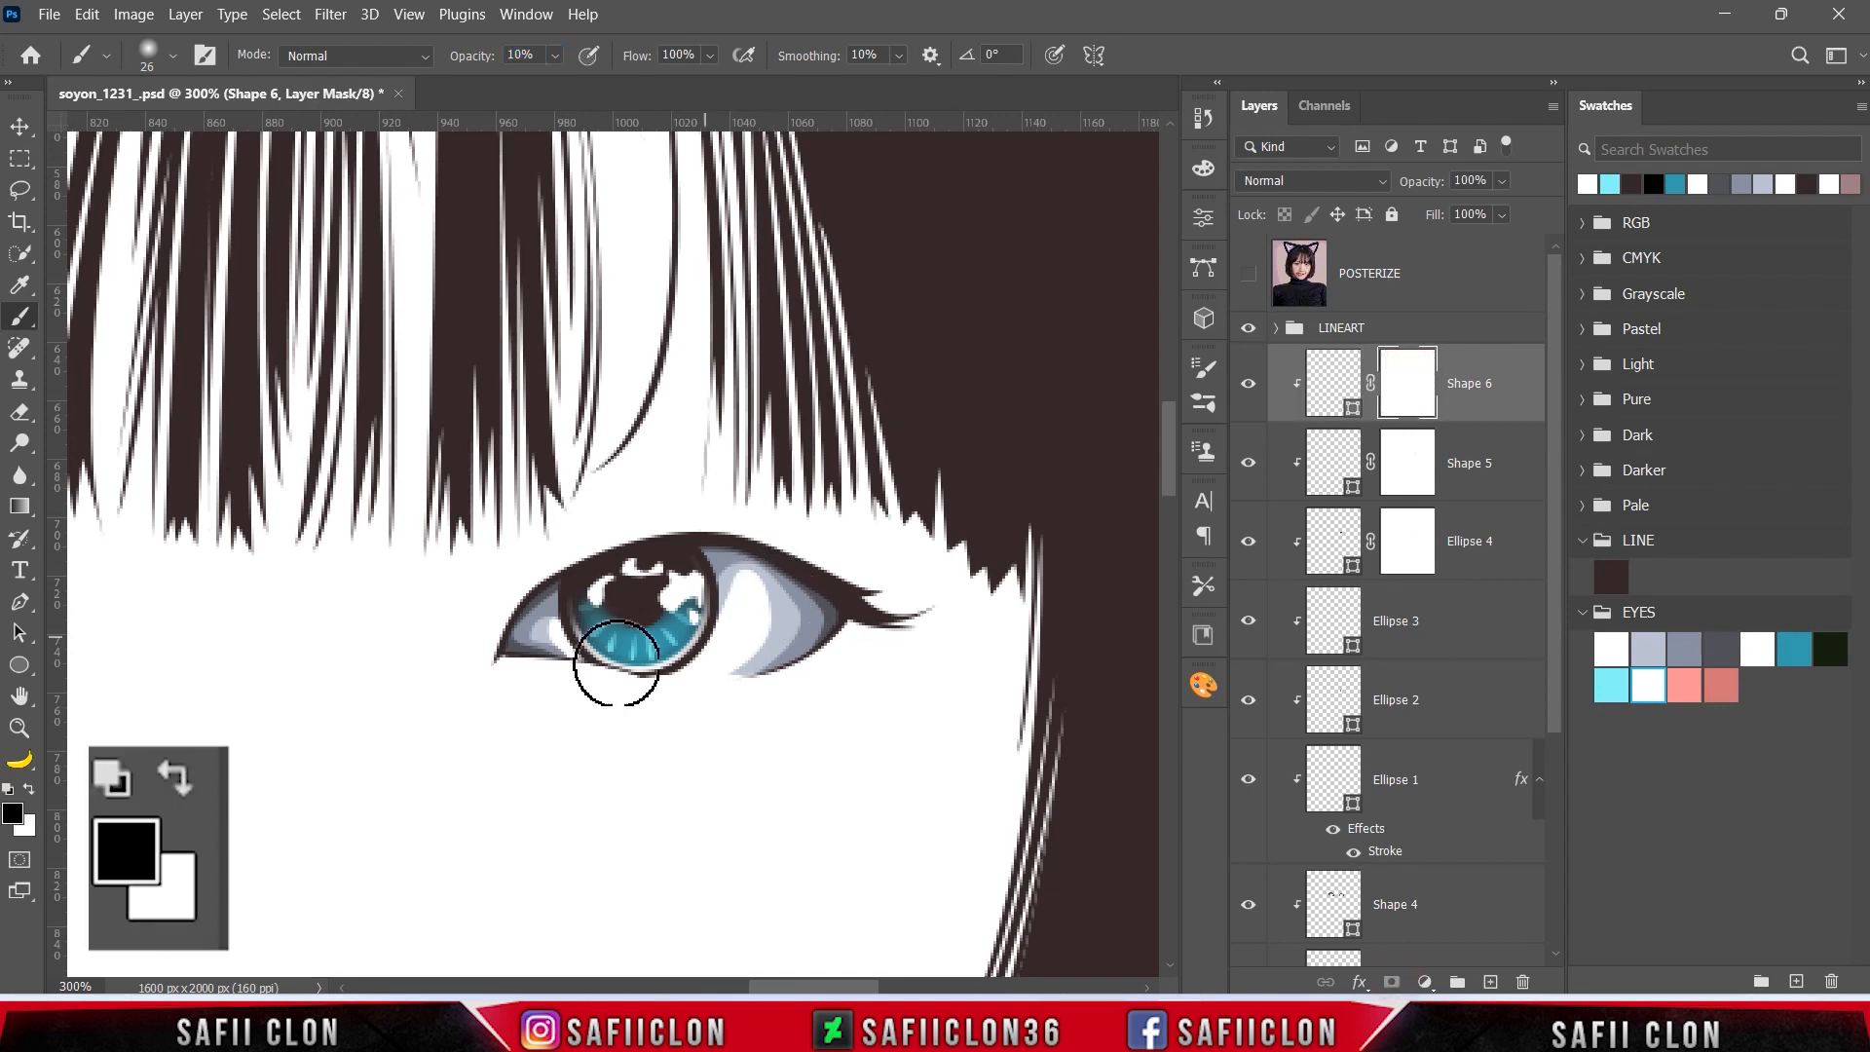
# - Paint black on the highlights' mask with a progressively smaller soft brush, fading the shapes beside and above the pupil
pyautogui.press('[')
pyautogui.moveTo(590, 610); pyautogui.dragTo(581, 620)
pyautogui.press('[')
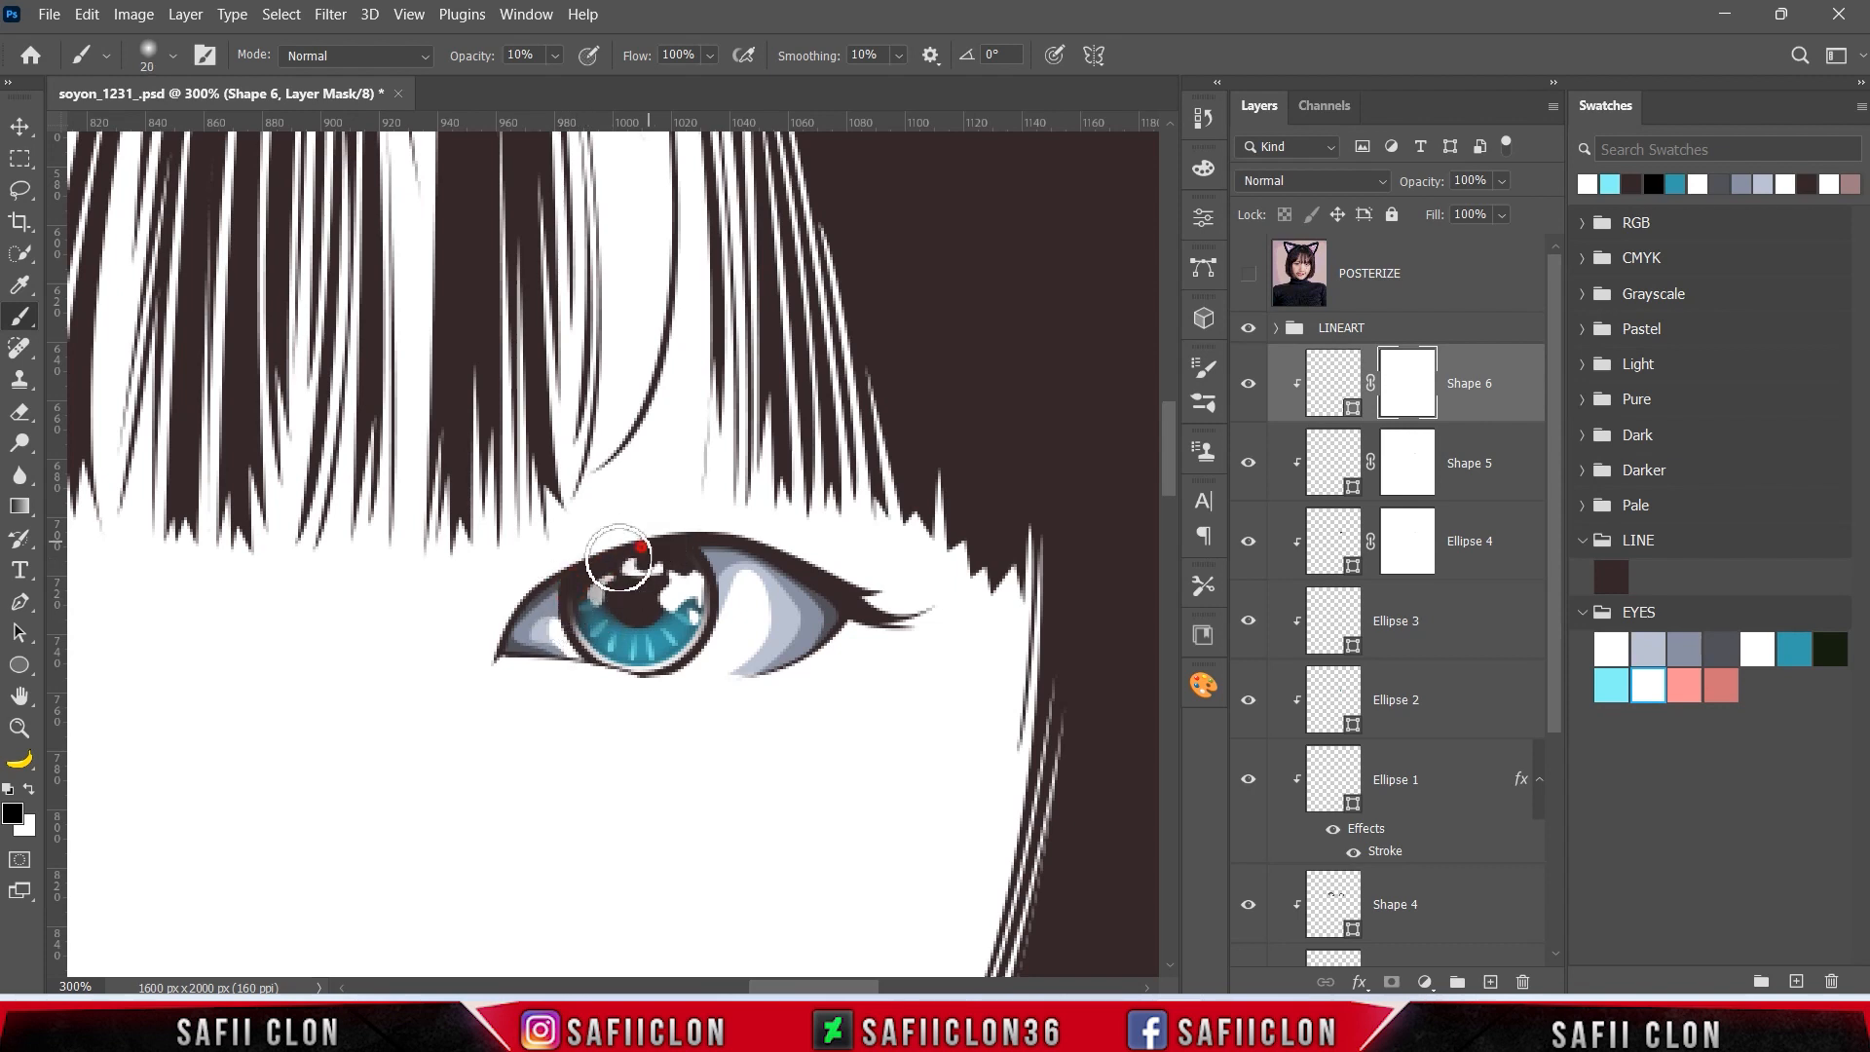
pyautogui.moveTo(608, 561)
pyautogui.mouseDown()
pyautogui.moveTo(638, 556)
pyautogui.moveTo(586, 586)
pyautogui.moveTo(672, 626)
pyautogui.moveTo(688, 556)
pyautogui.mouseUp()
pyautogui.click(675, 564)
pyautogui.click(1249, 274)
pyautogui.click(1249, 274)
pyautogui.press('[')
pyautogui.press('[')
pyautogui.hotkey('ctrl', '-')
pyautogui.hotkey('ctrl', '-')
pyautogui.hotkey('ctrl', '-')
pyautogui.hotkey('ctrl', '-')
pyautogui.hotkey('ctrl', '-')
# - Duplicate the six finished iris layers, from Shape 6 down to Ellipse 1, within the same document
pyautogui.hotkey('ctrl', '+')
pyautogui.hotkey('ctrl', '+')
pyautogui.hotkey('ctrl', '+')
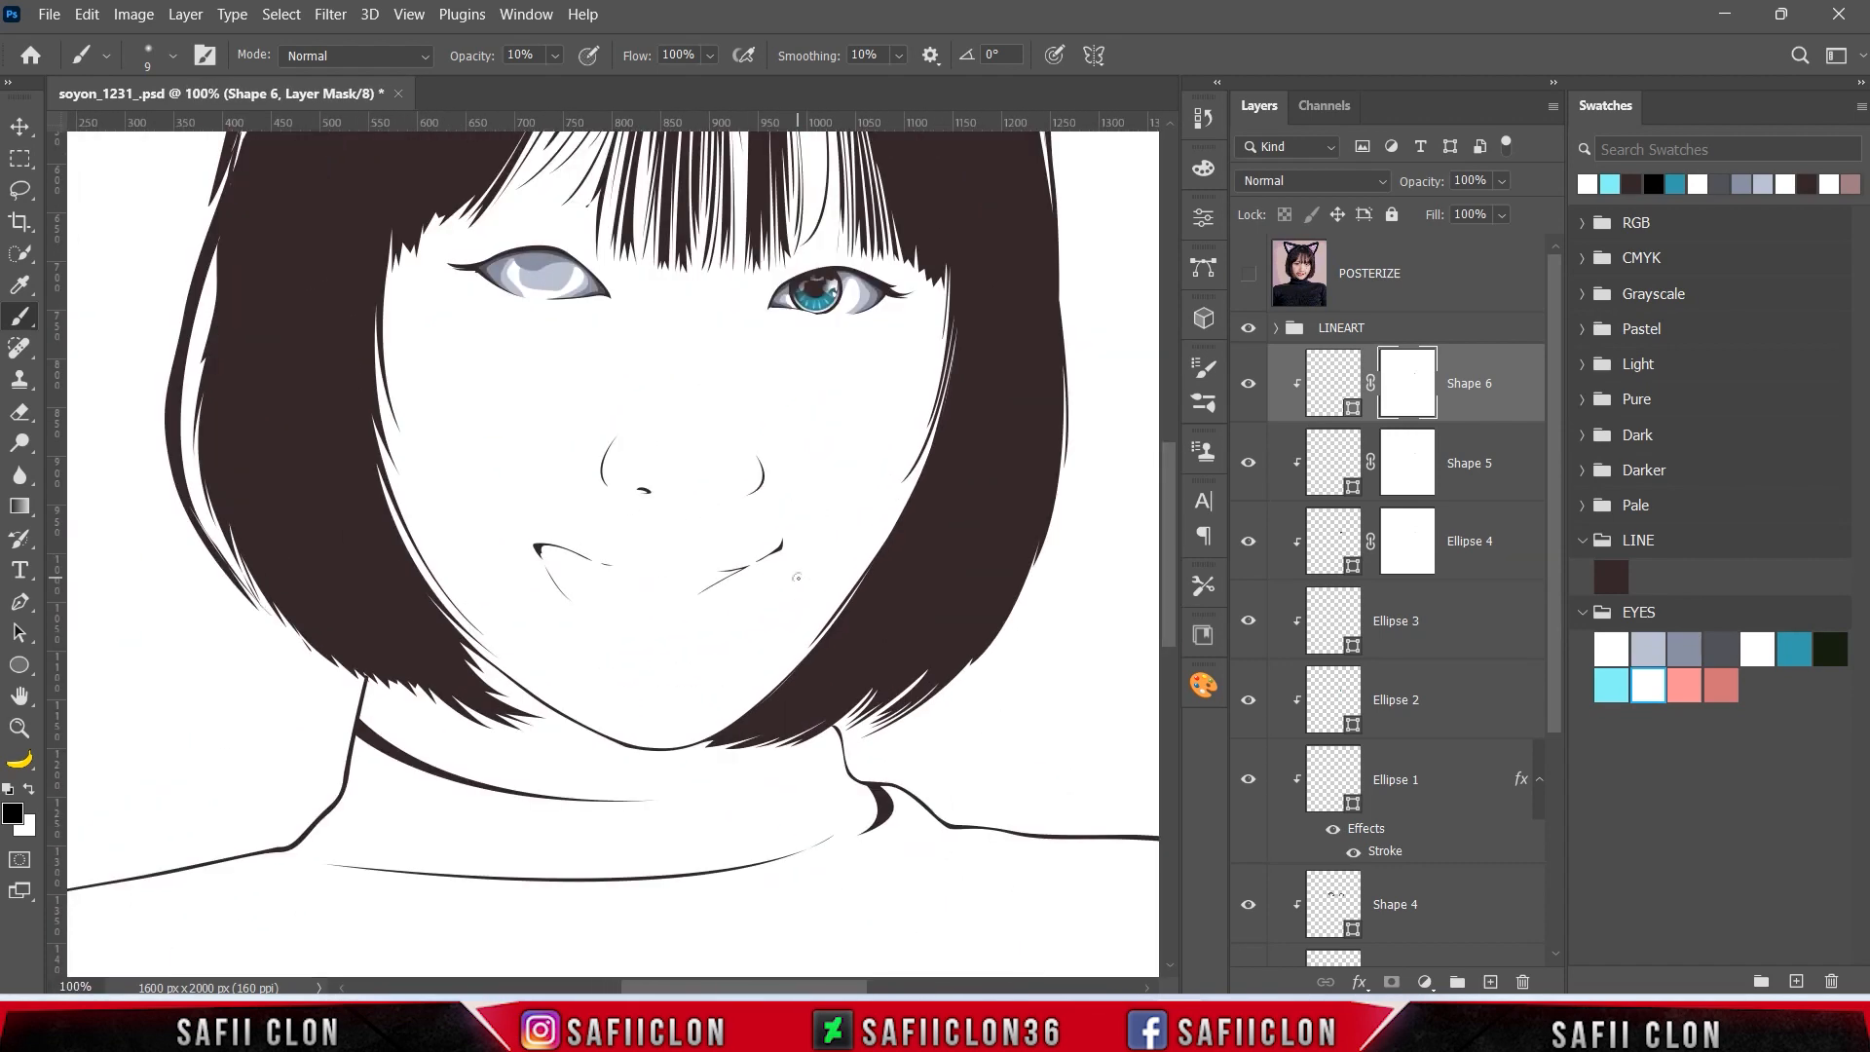
pyautogui.scroll(4, 869, 659)
pyautogui.hotkey('ctrl', '+')
pyautogui.moveTo(801, 987); pyautogui.dragTo(828, 988)
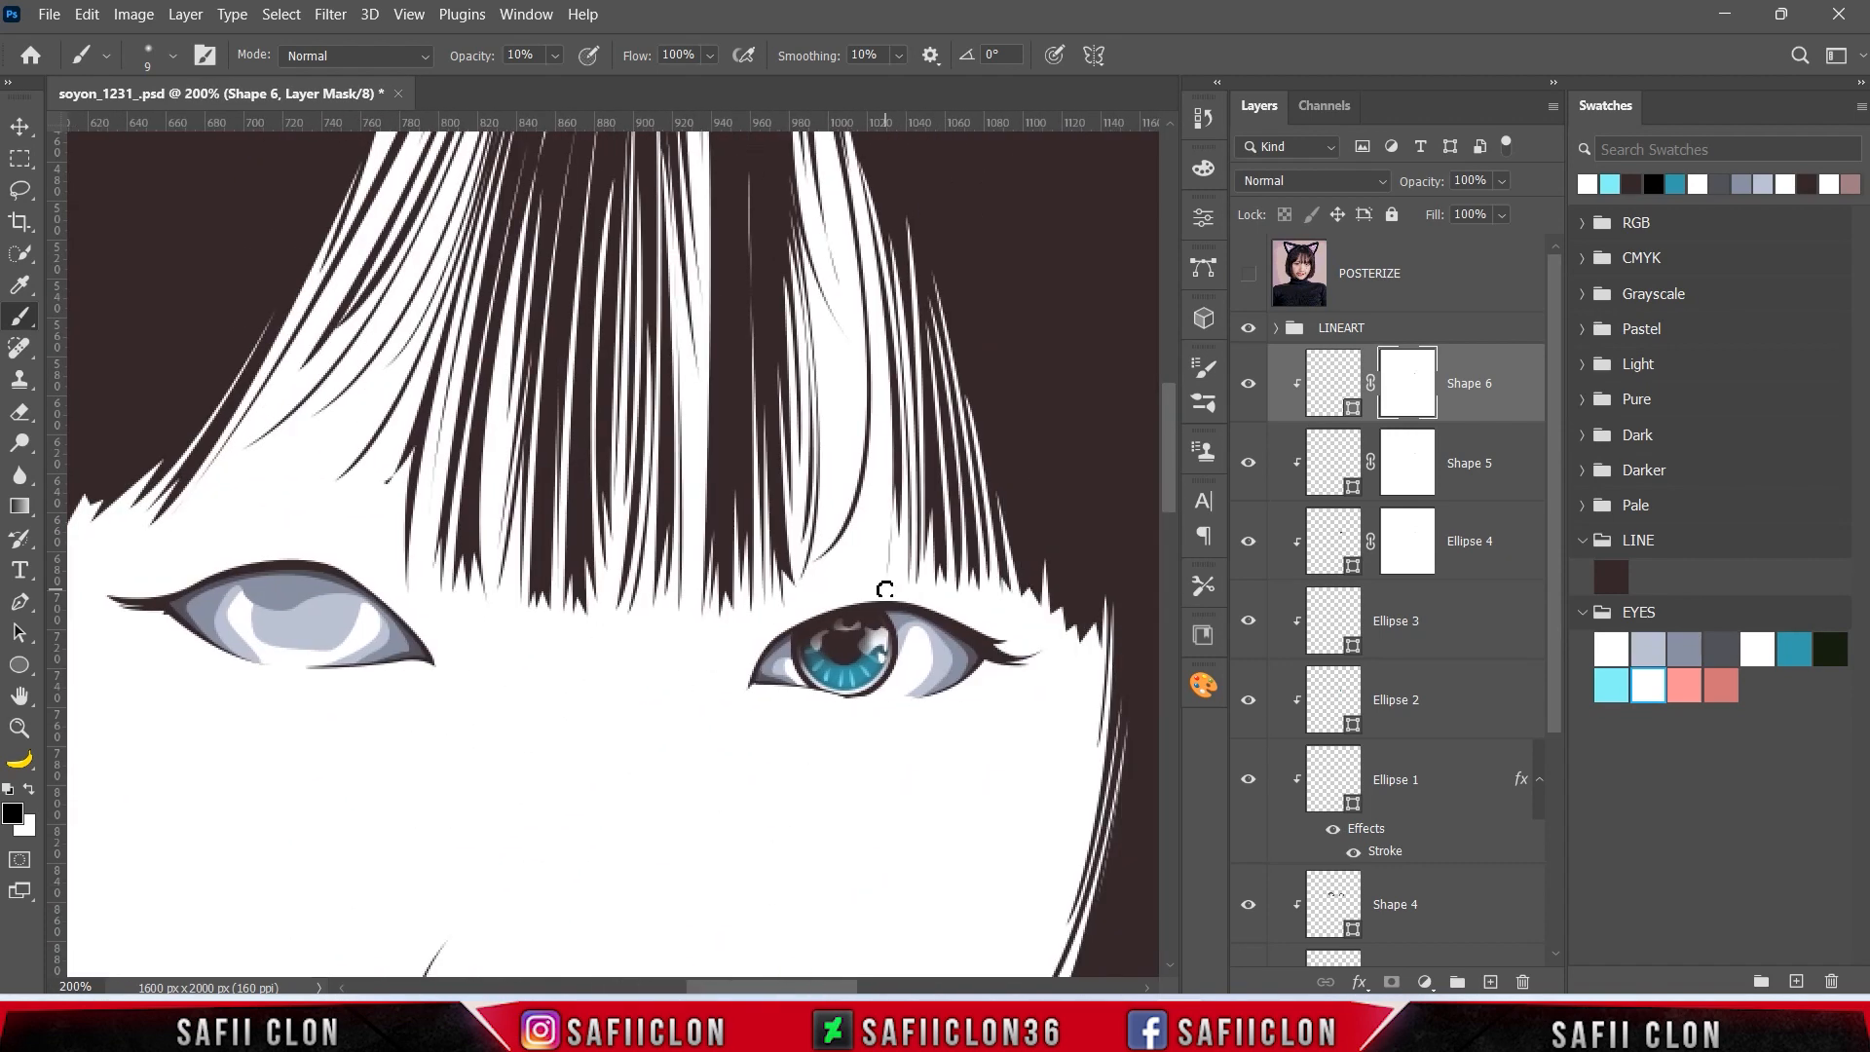
pyautogui.click(1512, 358)
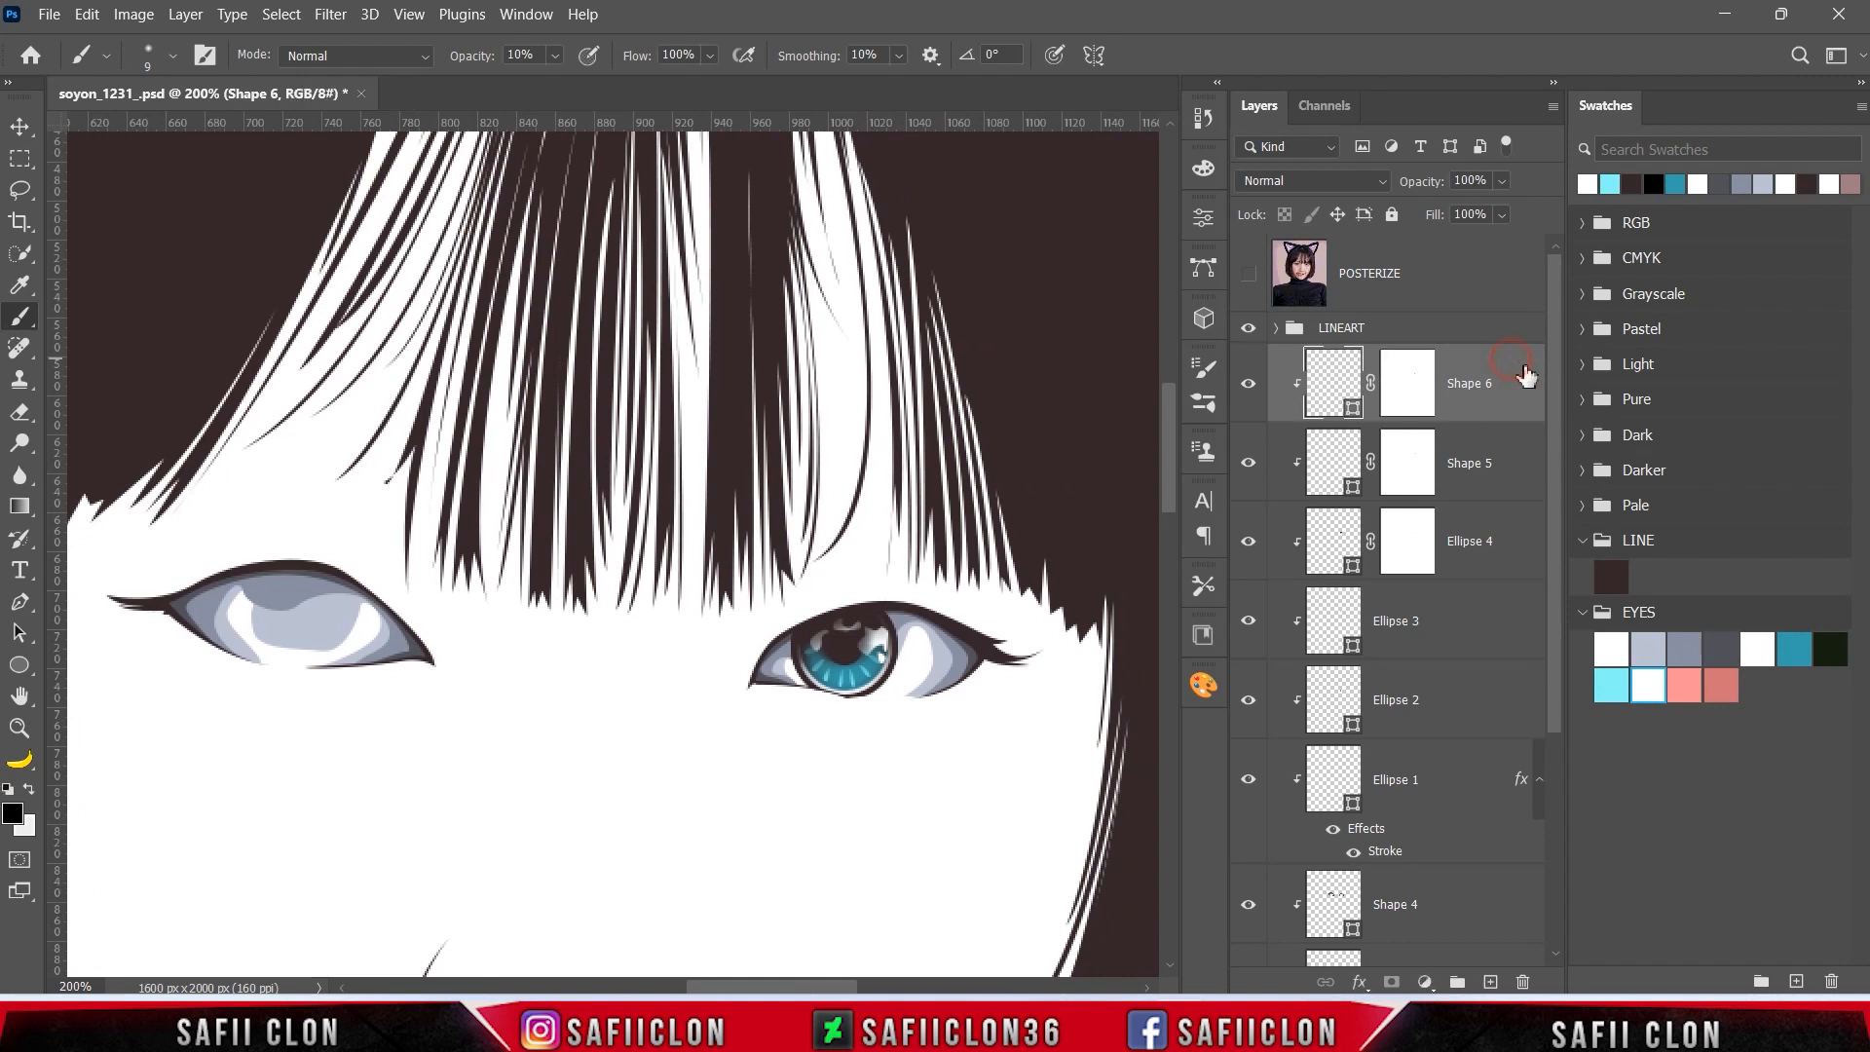
pyautogui.moveTo(1556, 380); pyautogui.dragTo(1559, 557)
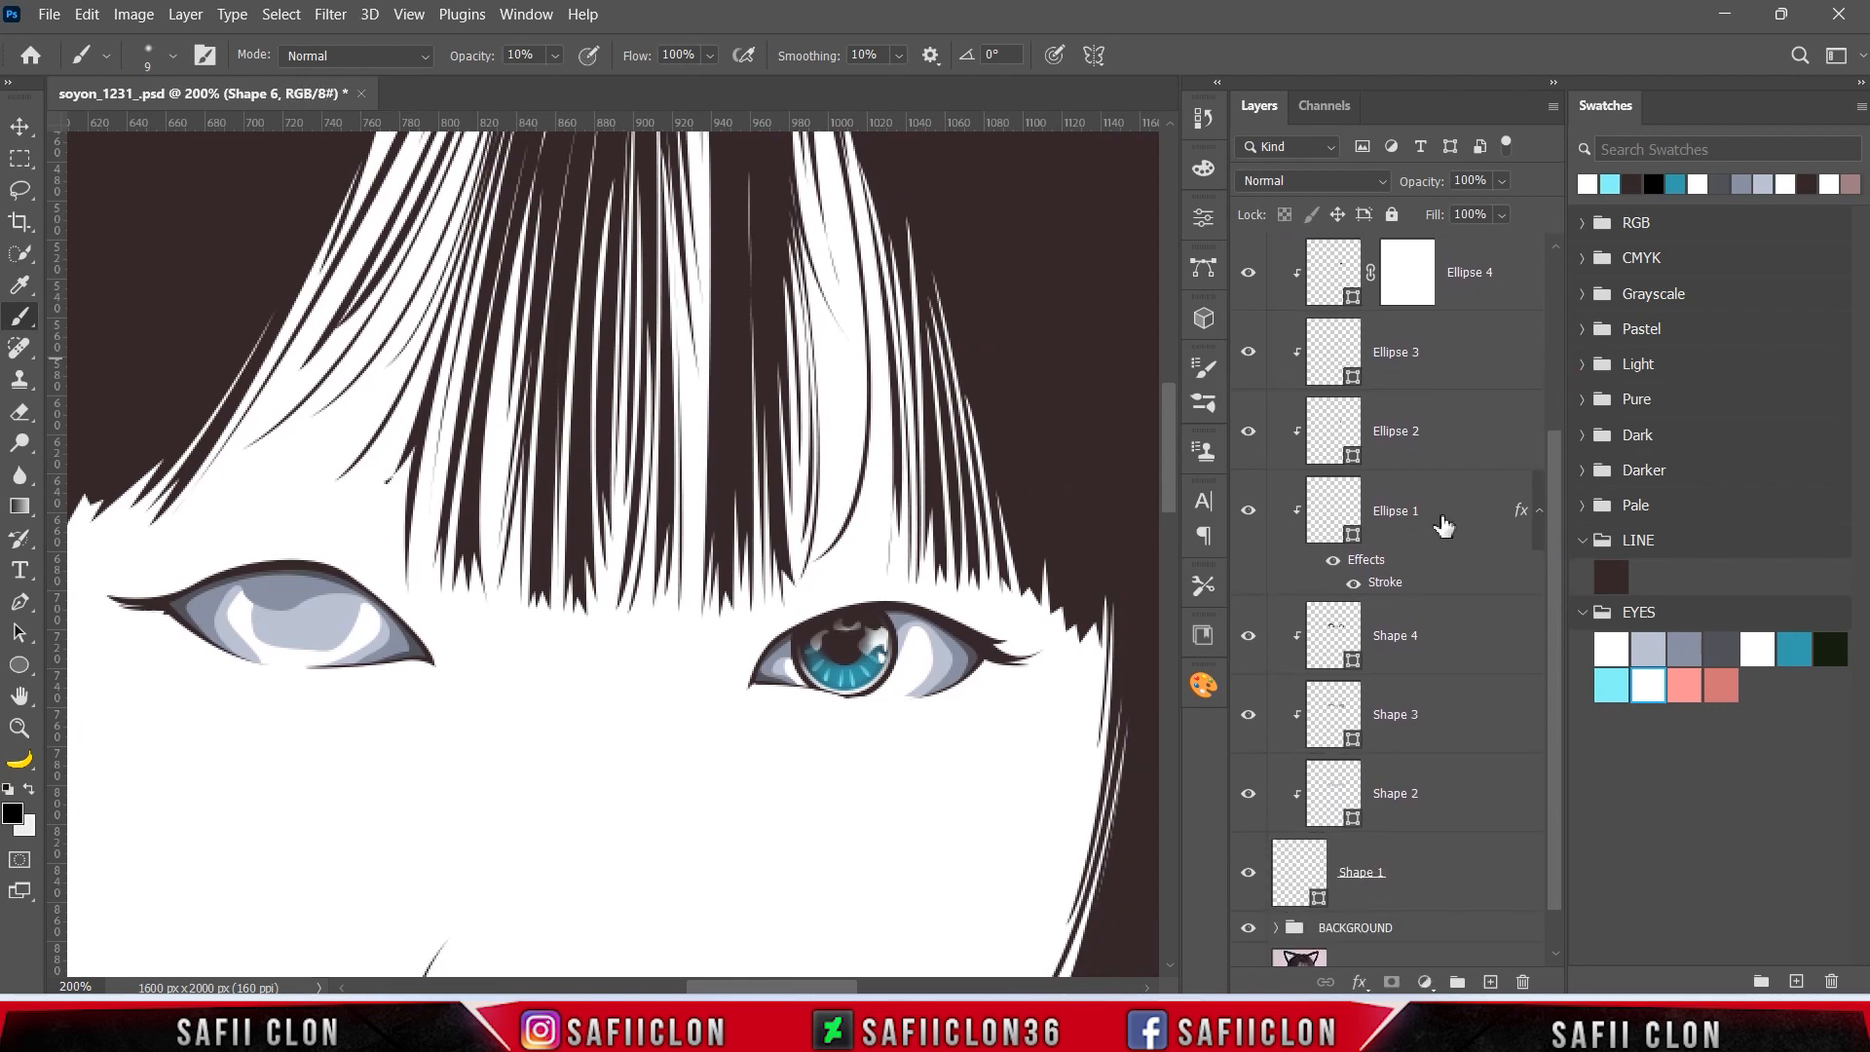
pyautogui.keyDown('shift'); pyautogui.click(1463, 517); pyautogui.keyUp('shift')
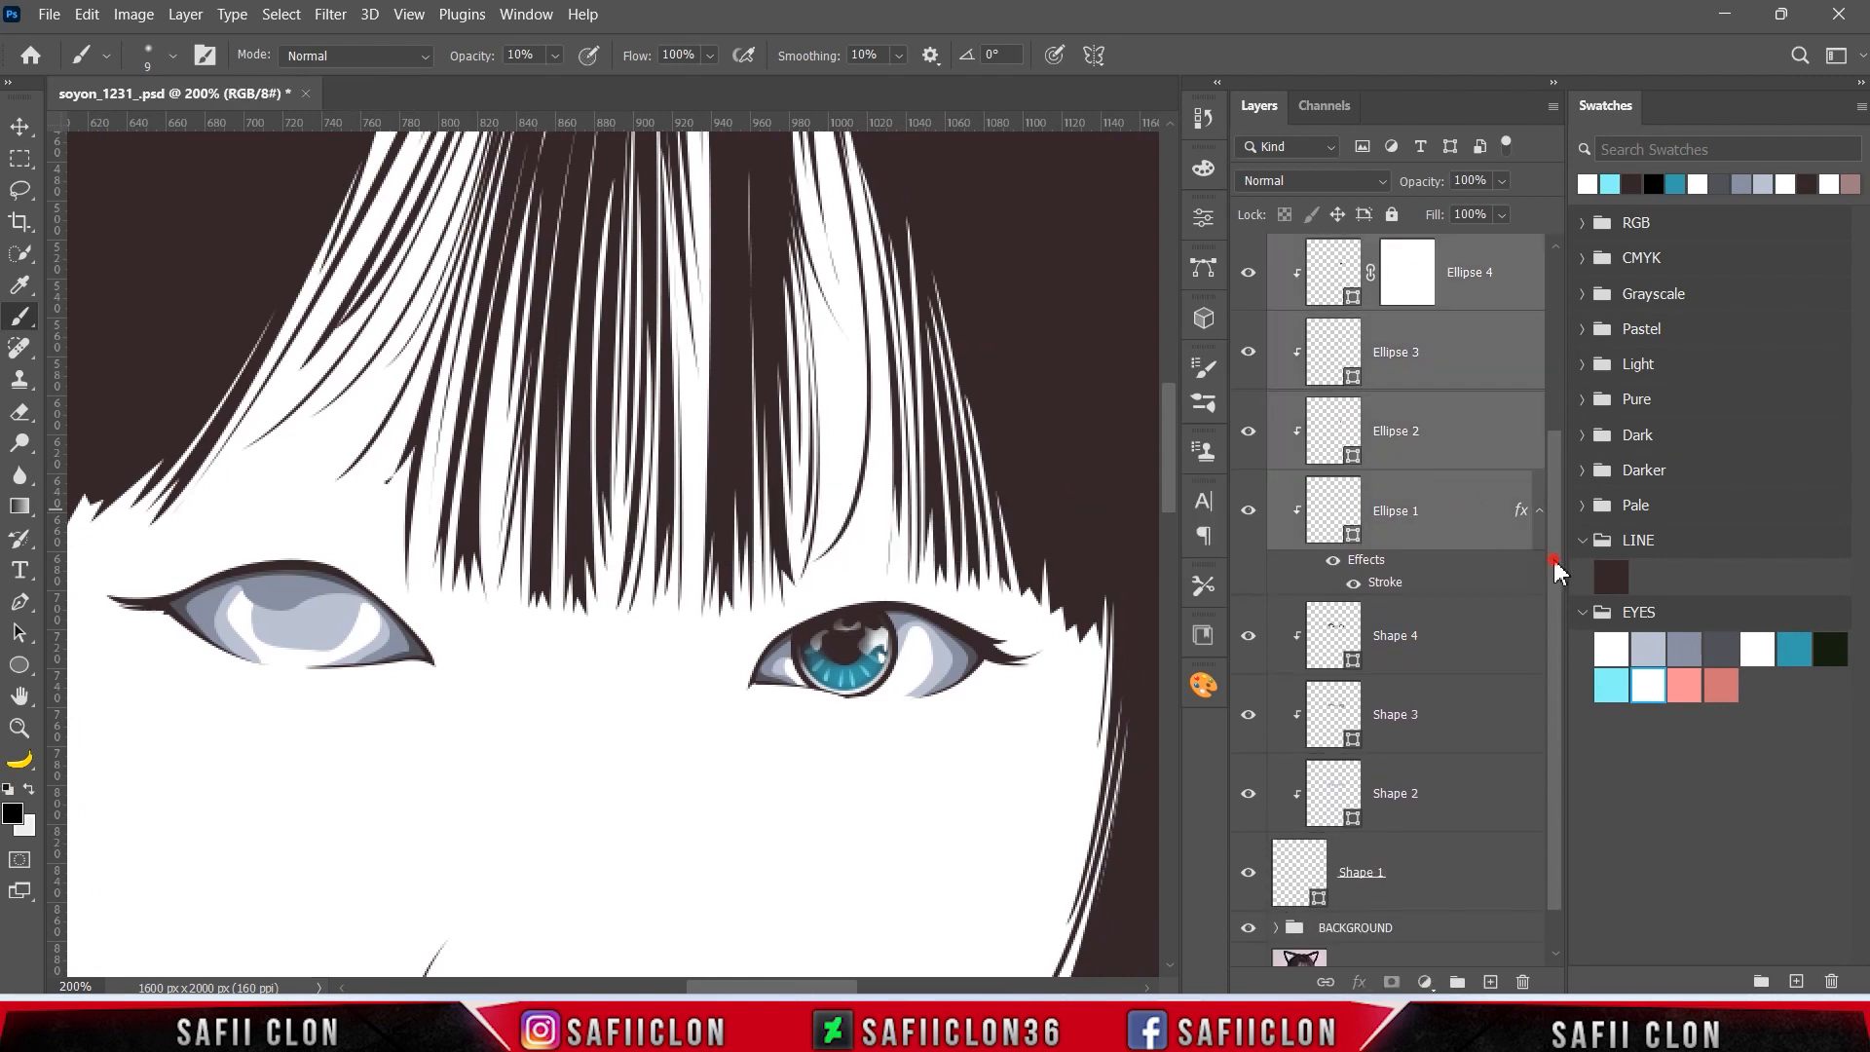
pyautogui.scroll(3, 1559, 572)
pyautogui.rightClick(1495, 363)
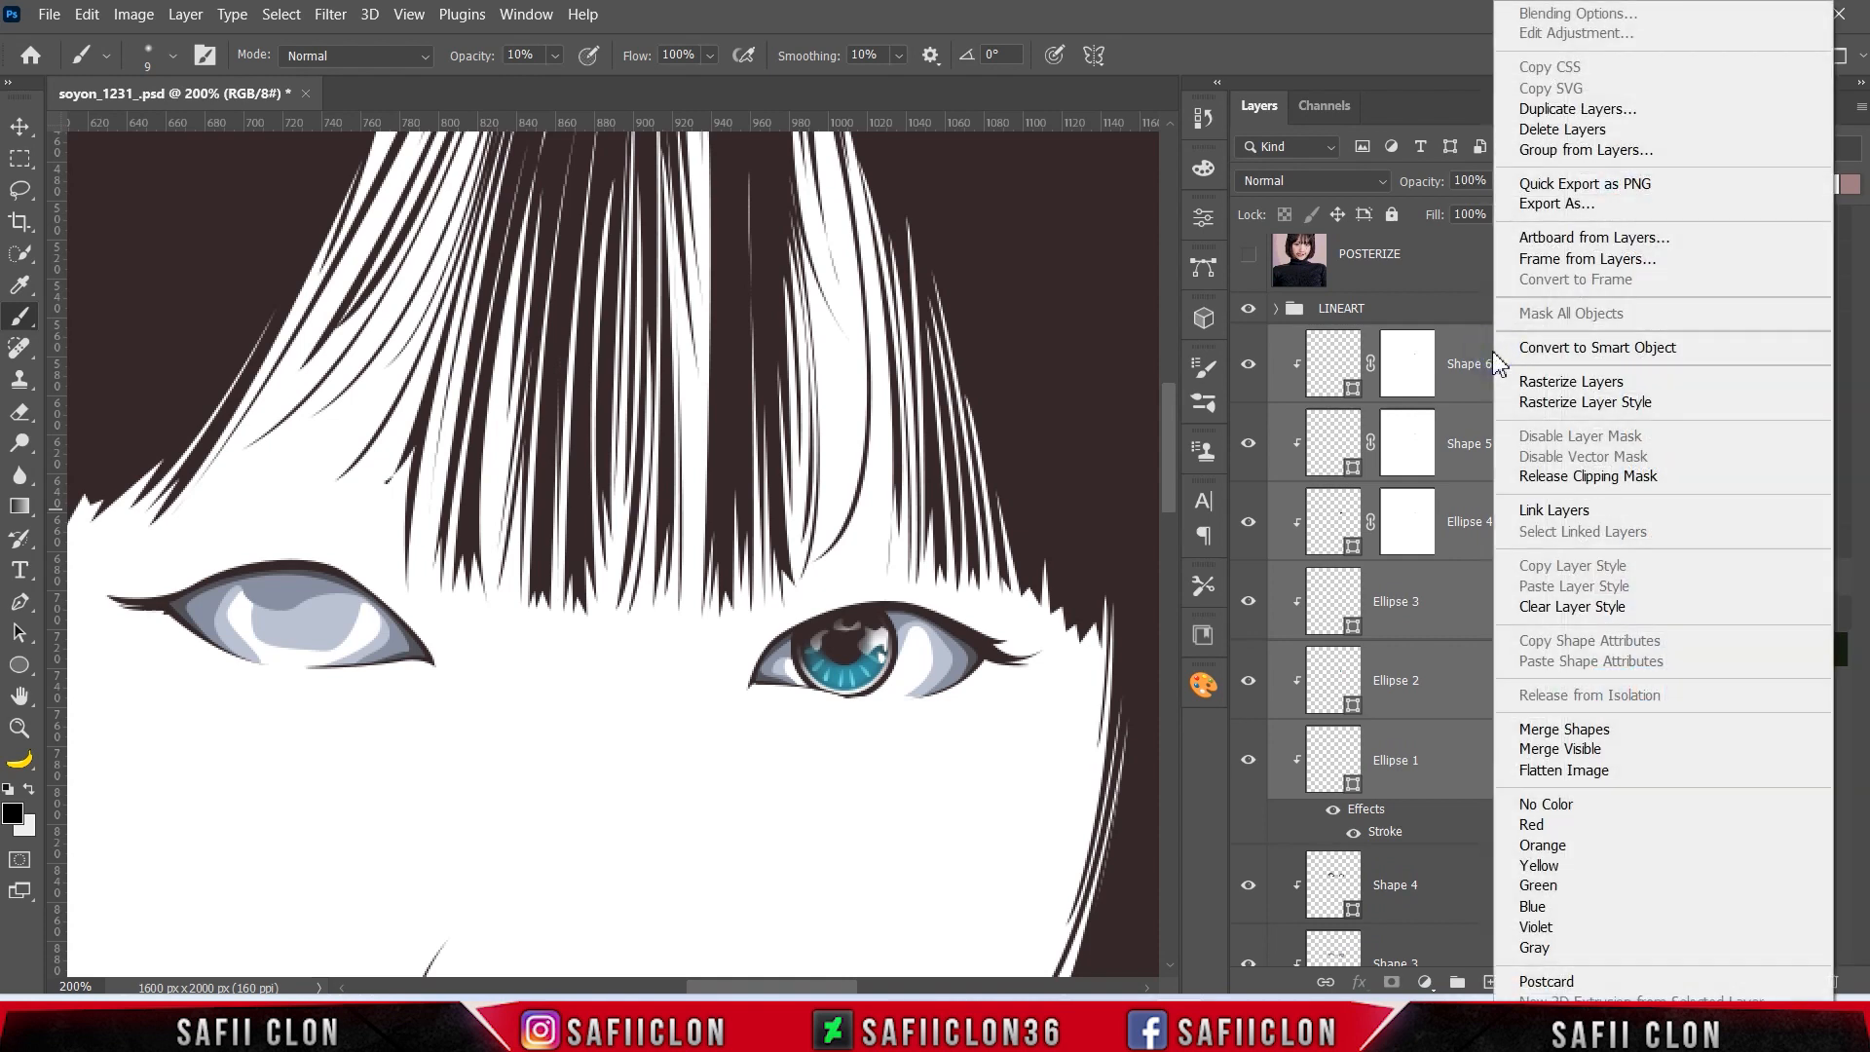
pyautogui.click(1579, 117)
pyautogui.click(1138, 270)
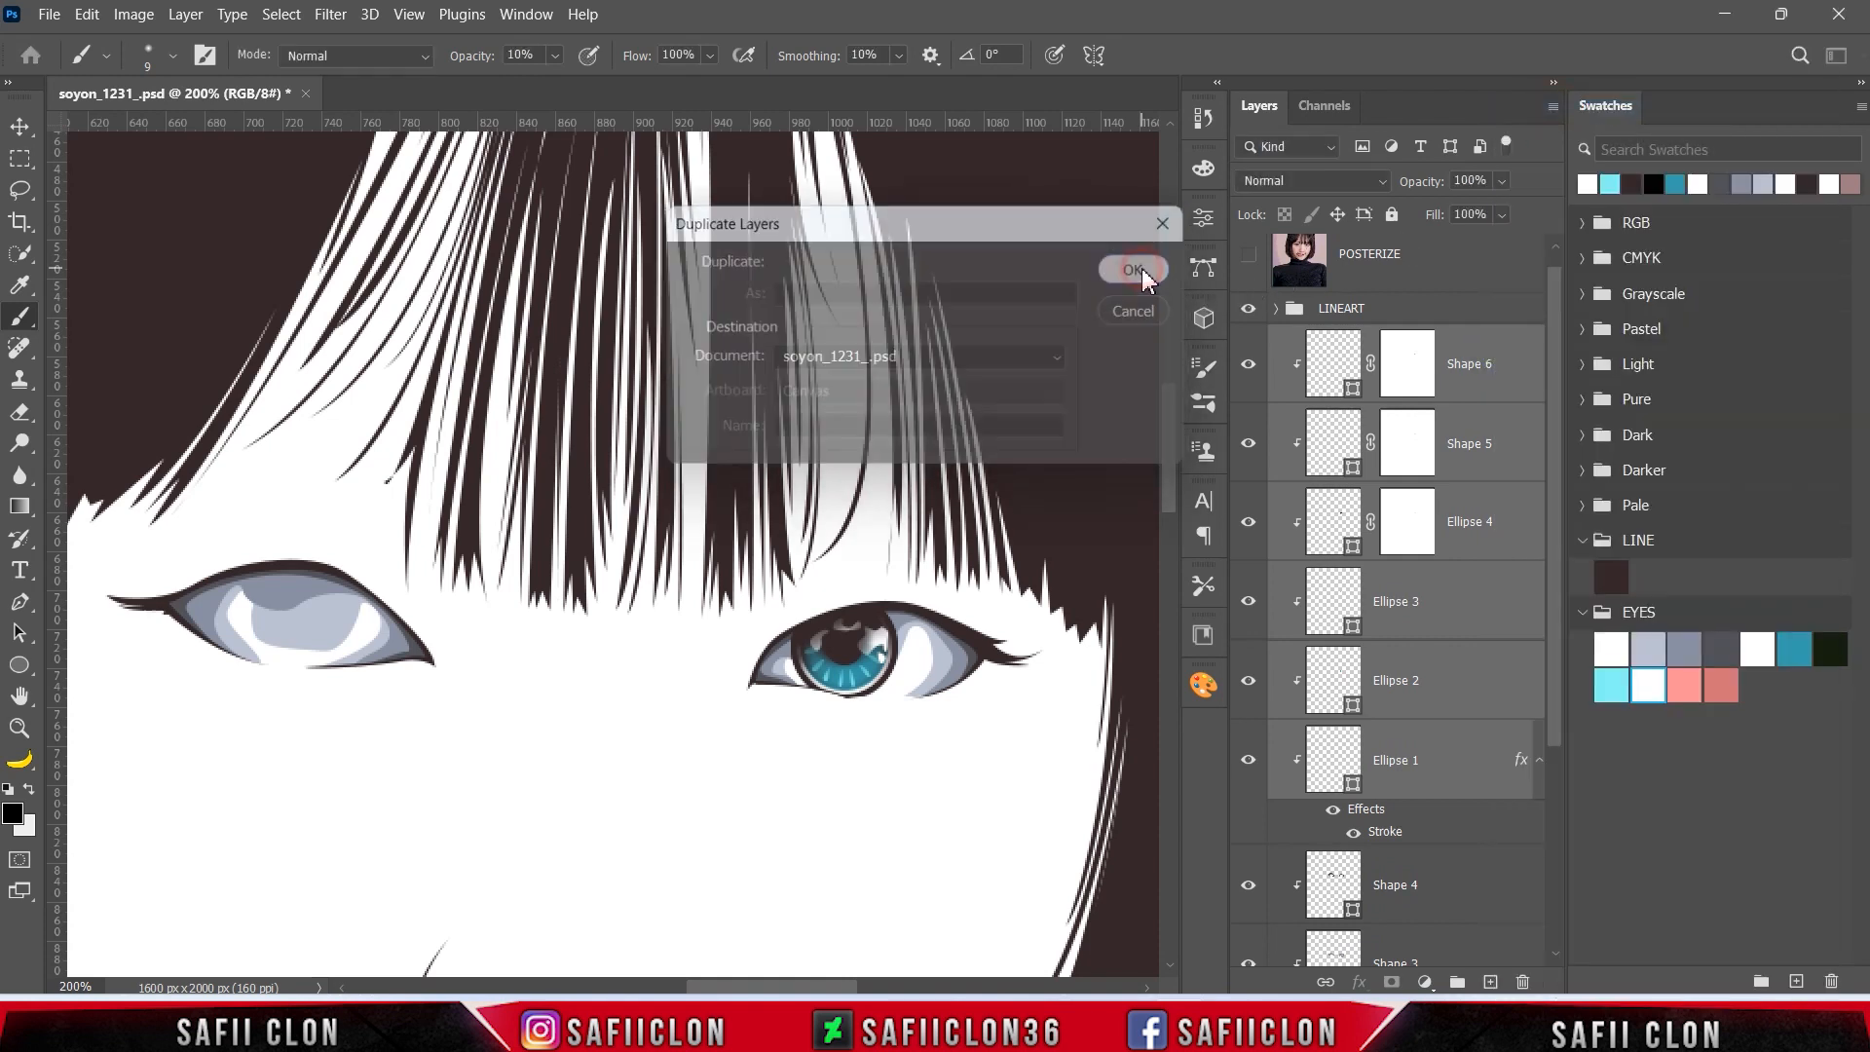
# - Move the copied iris layers onto the other eye, centred at about X 727 px, Y 709 px to match the POSTERIZE photo
pyautogui.hotkey('ctrl', 't')
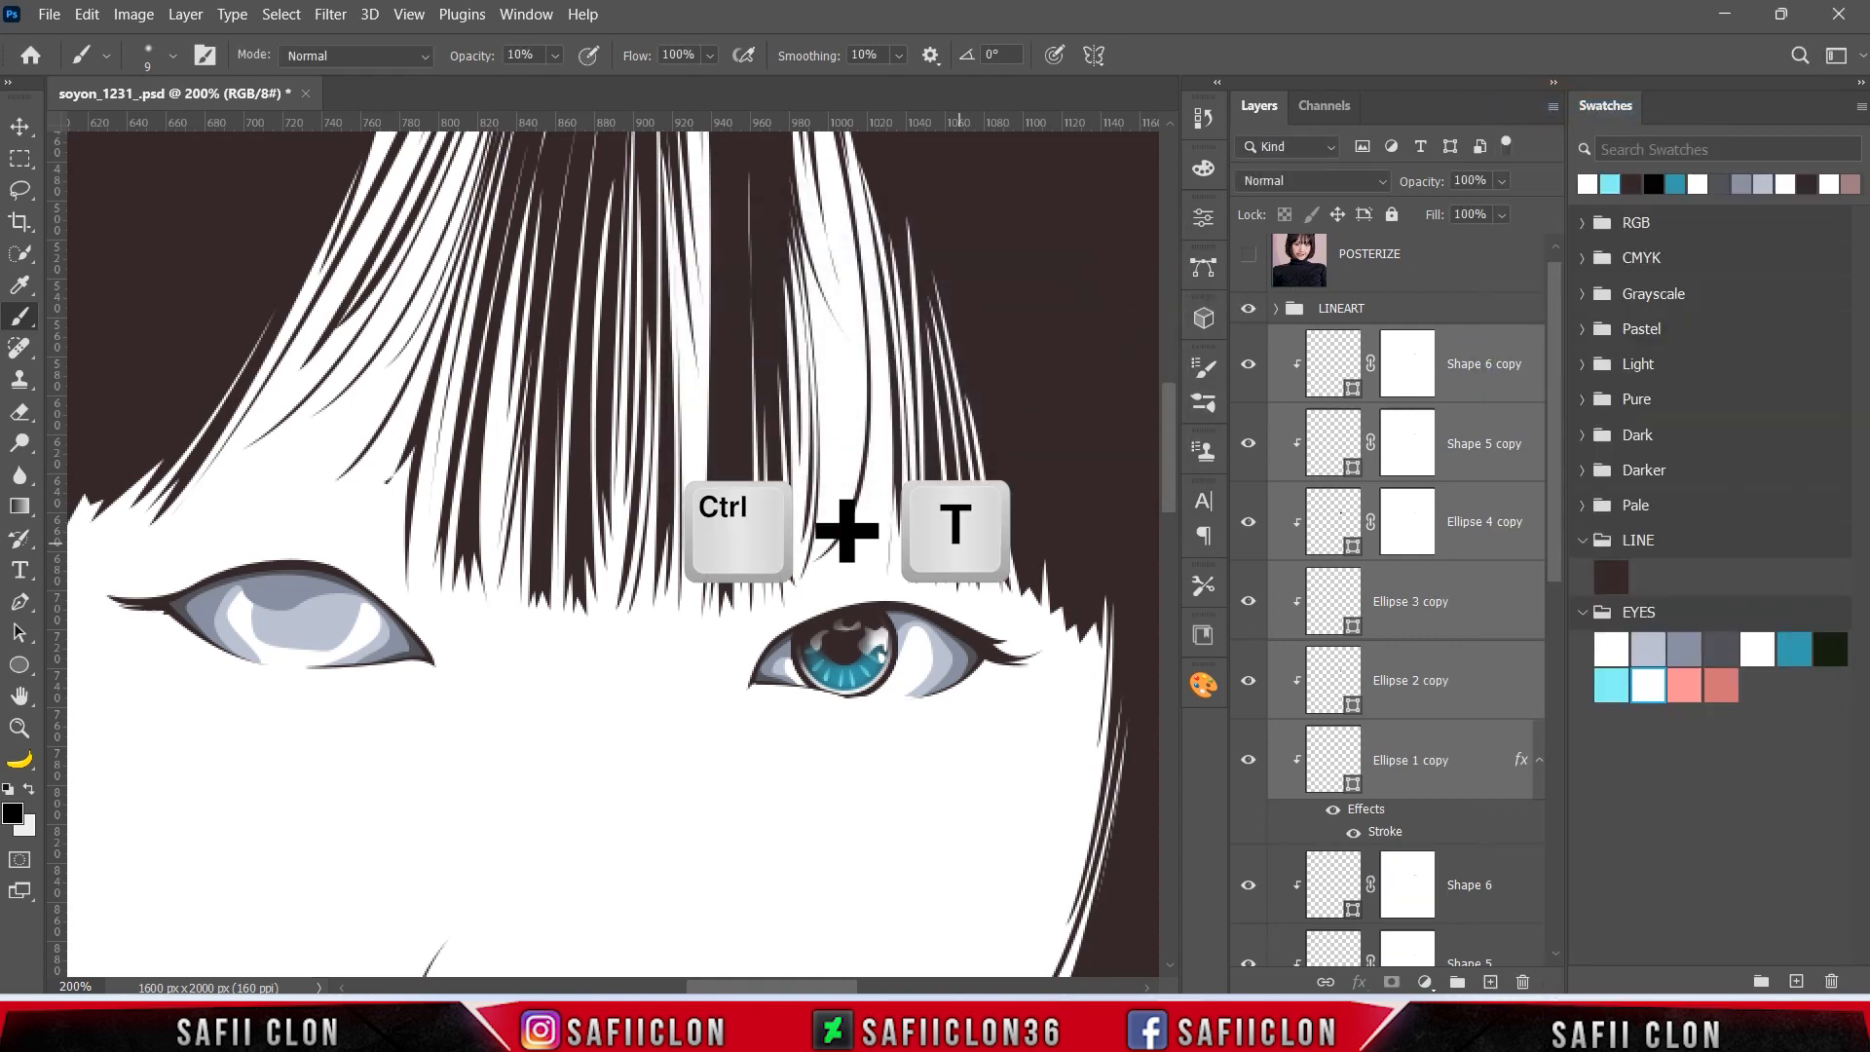
pyautogui.moveTo(853, 672); pyautogui.dragTo(302, 644)
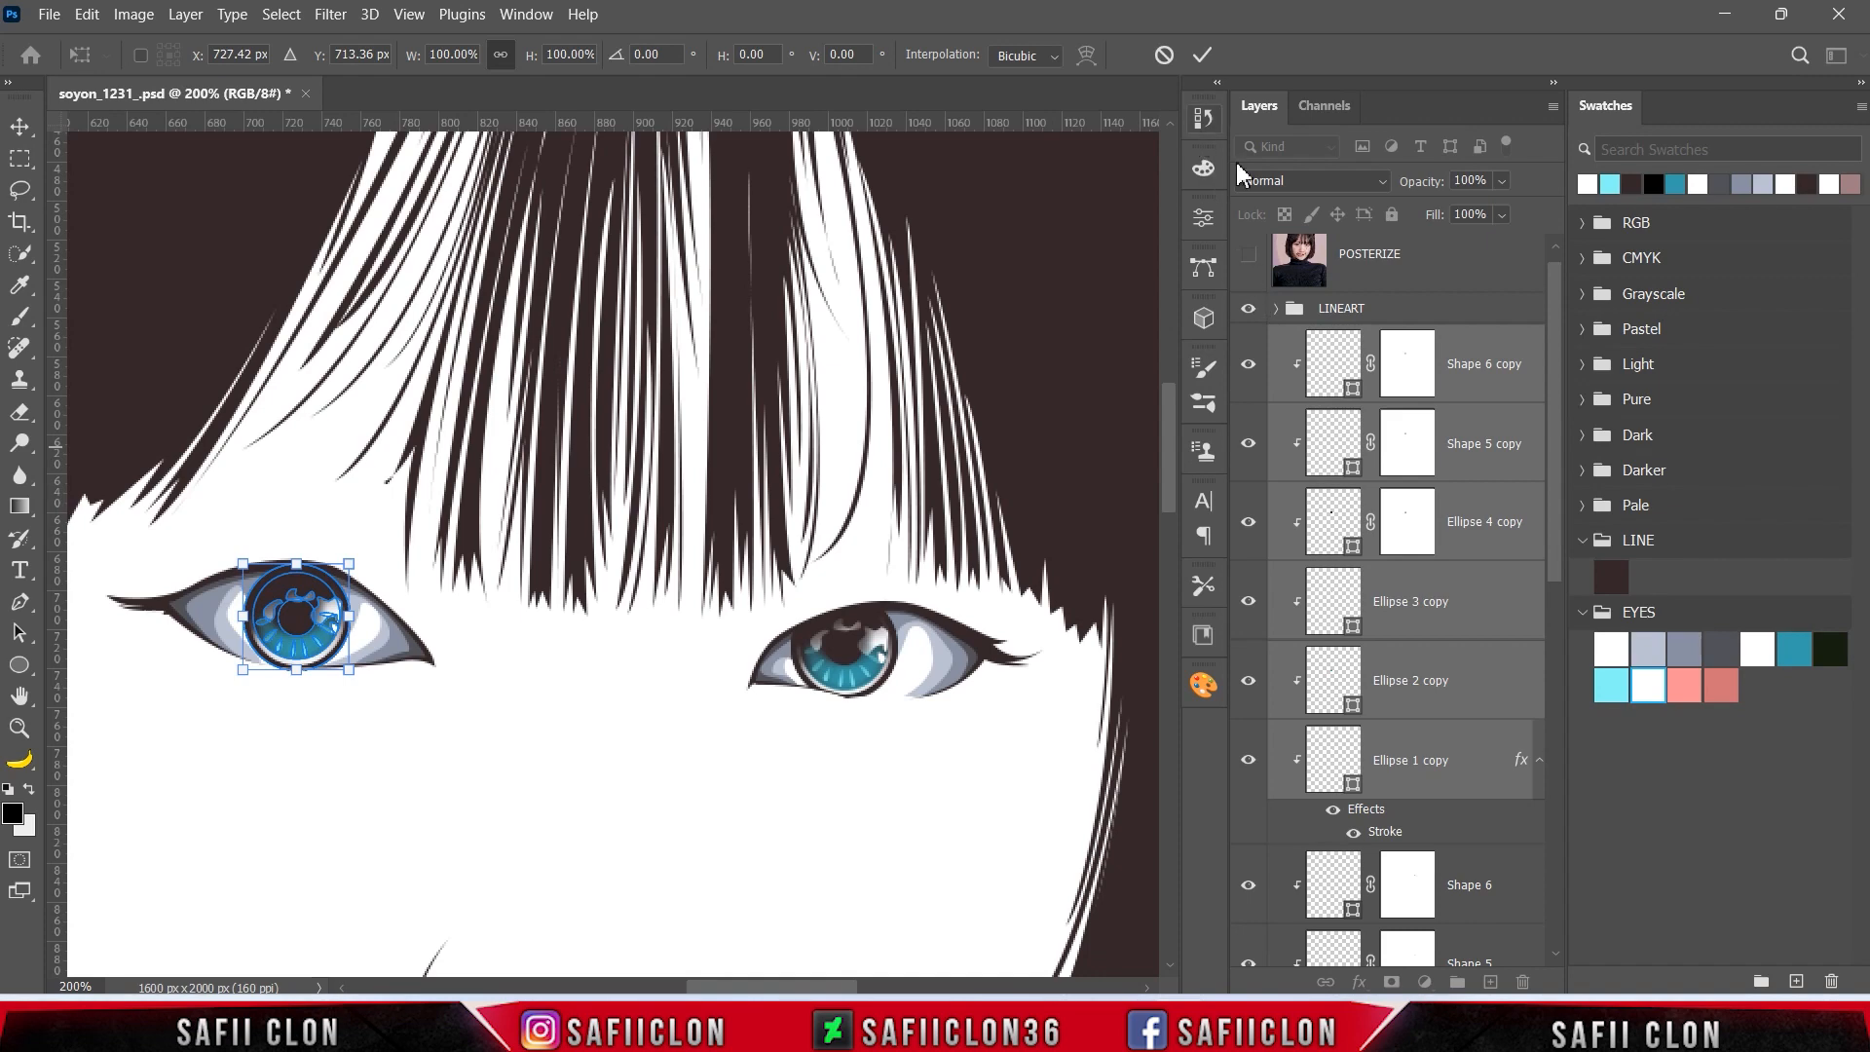
pyautogui.click(1249, 257)
pyautogui.hotkey('ctrl', '+')
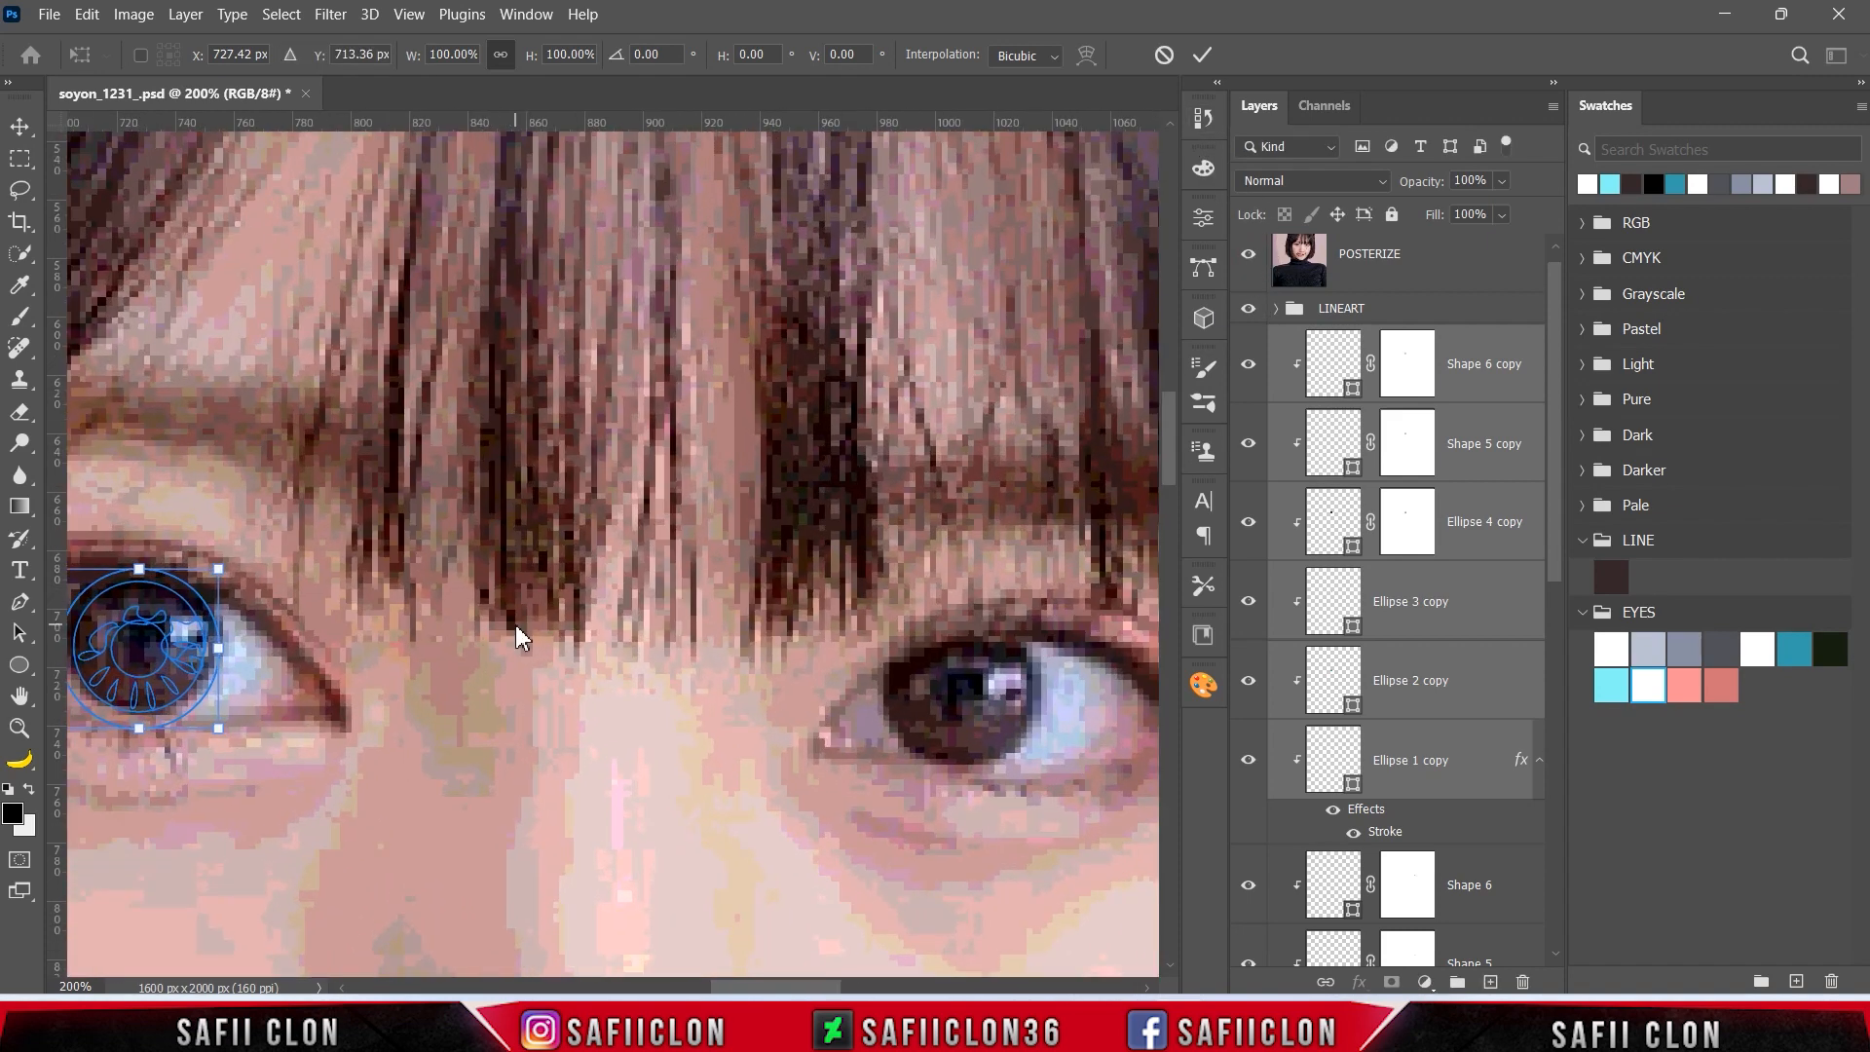
pyautogui.moveTo(764, 985); pyautogui.dragTo(725, 986)
pyautogui.press('Up')
pyautogui.press('Up')
pyautogui.press('Up')
pyautogui.press('Up')
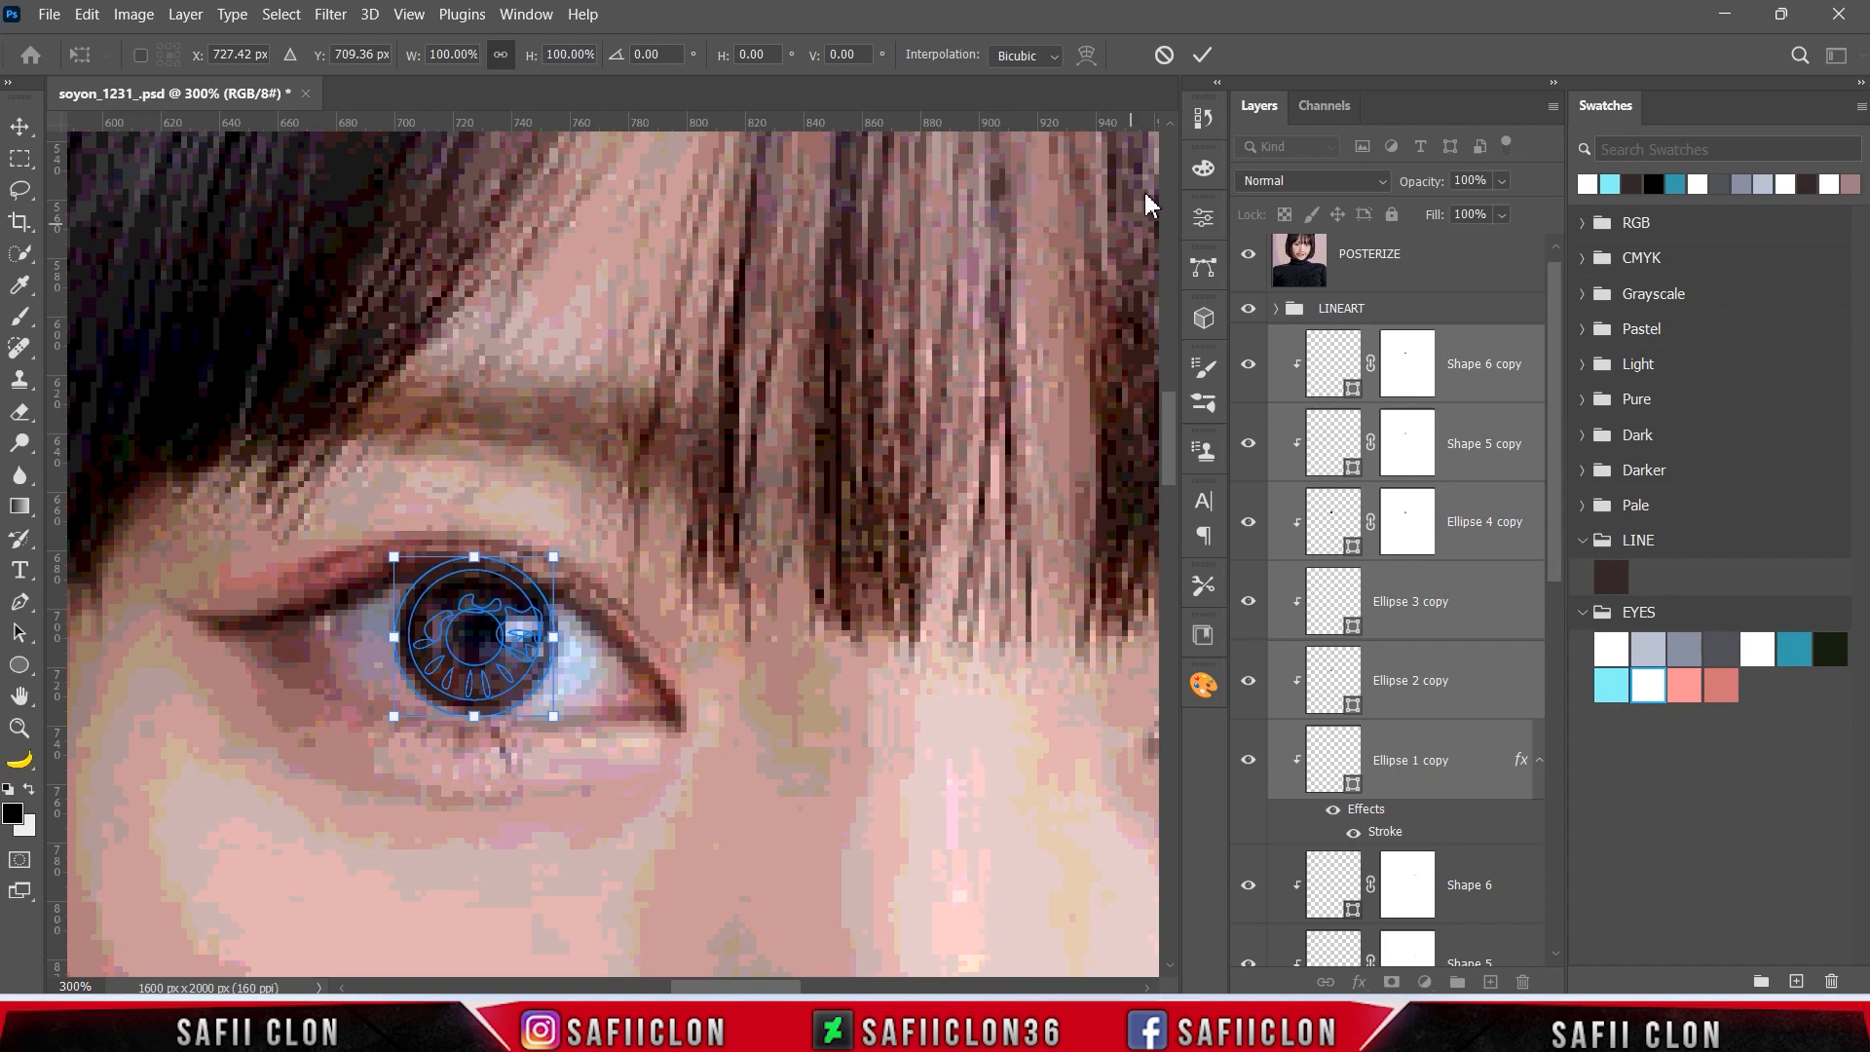
pyautogui.click(1203, 55)
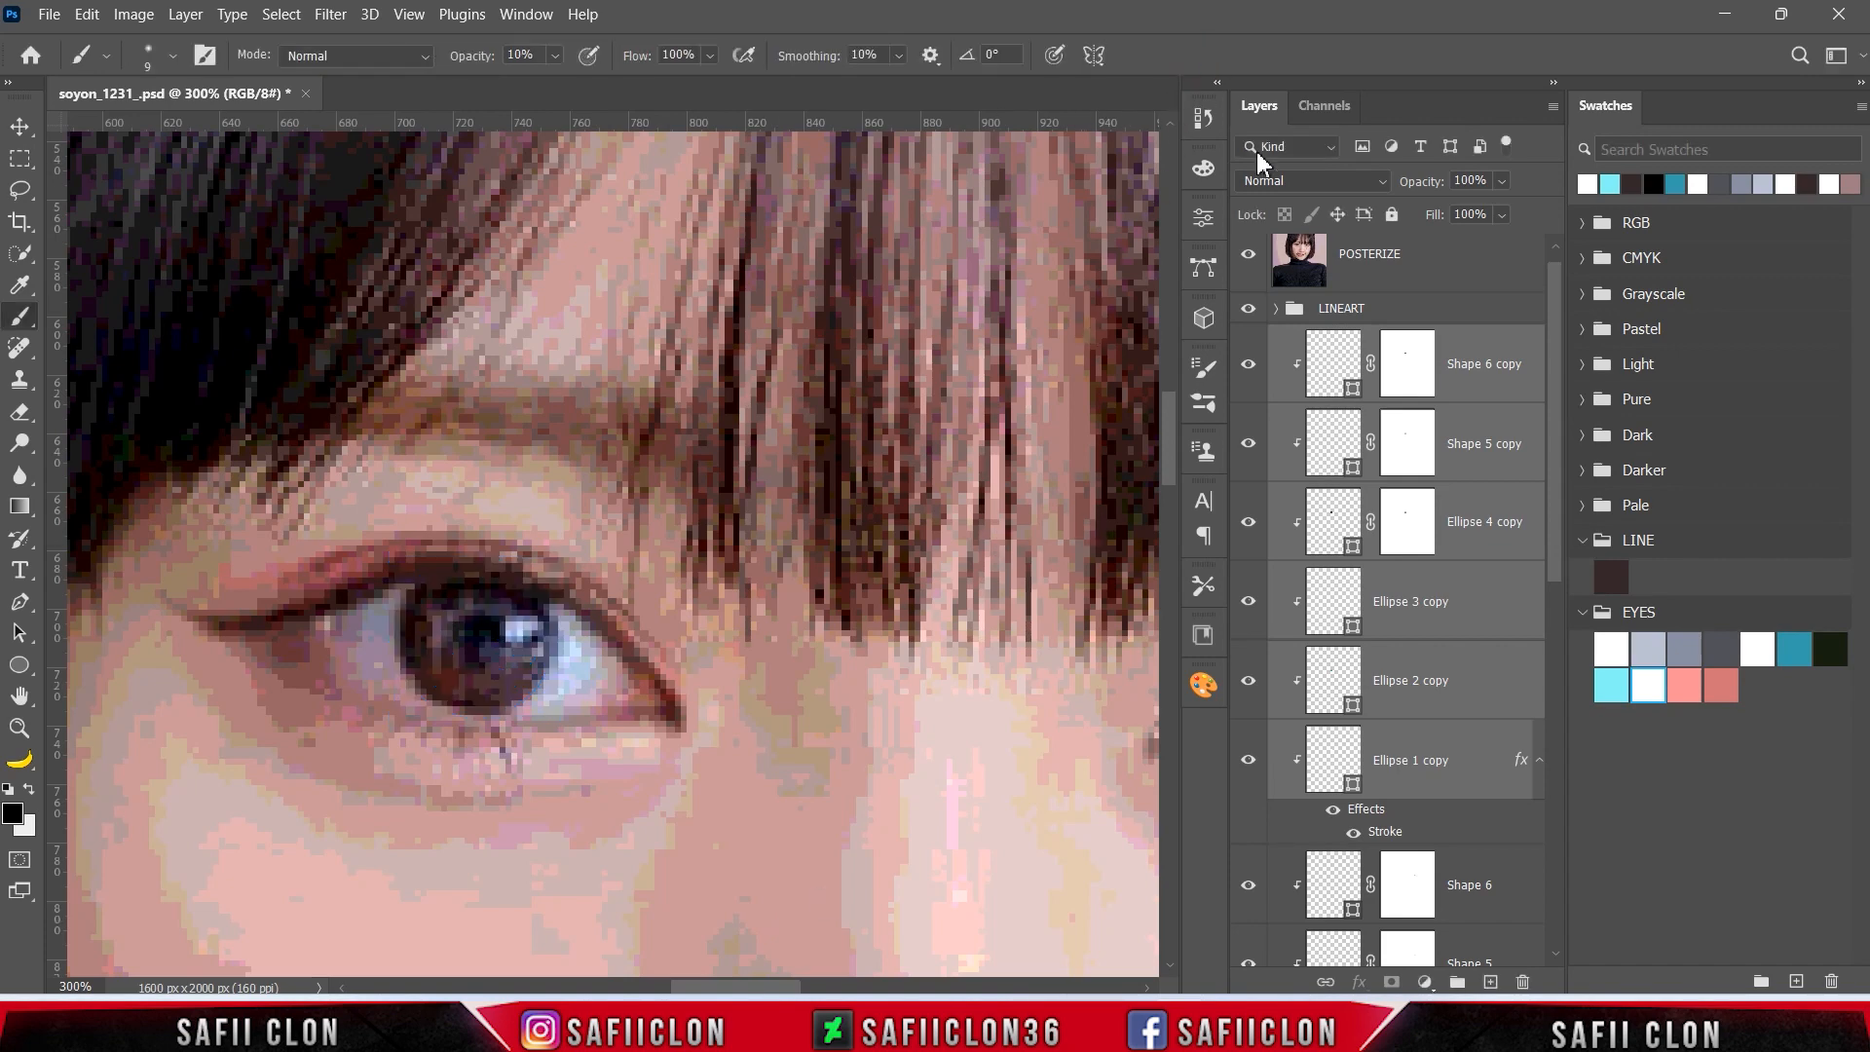
pyautogui.click(1249, 256)
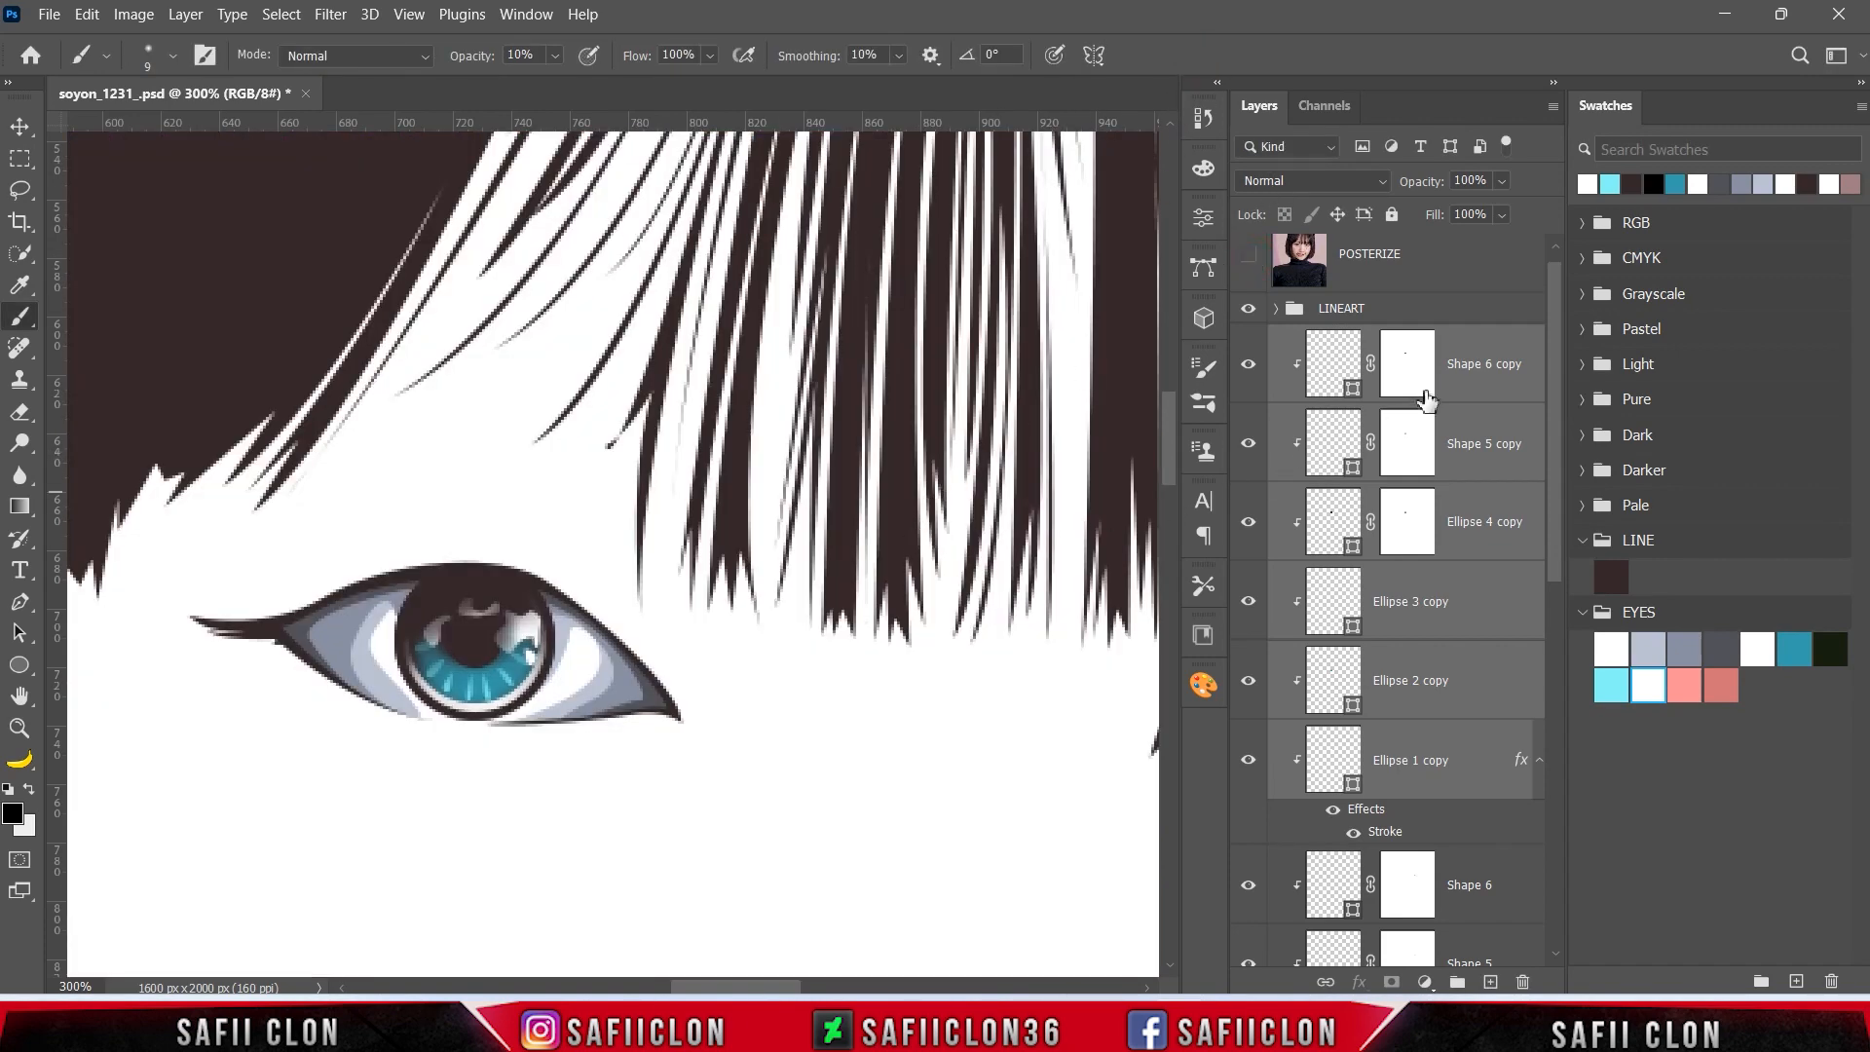
# - Delete the copied white highlight layer from the second iris
pyautogui.click(1468, 361)
pyautogui.click(1249, 364)
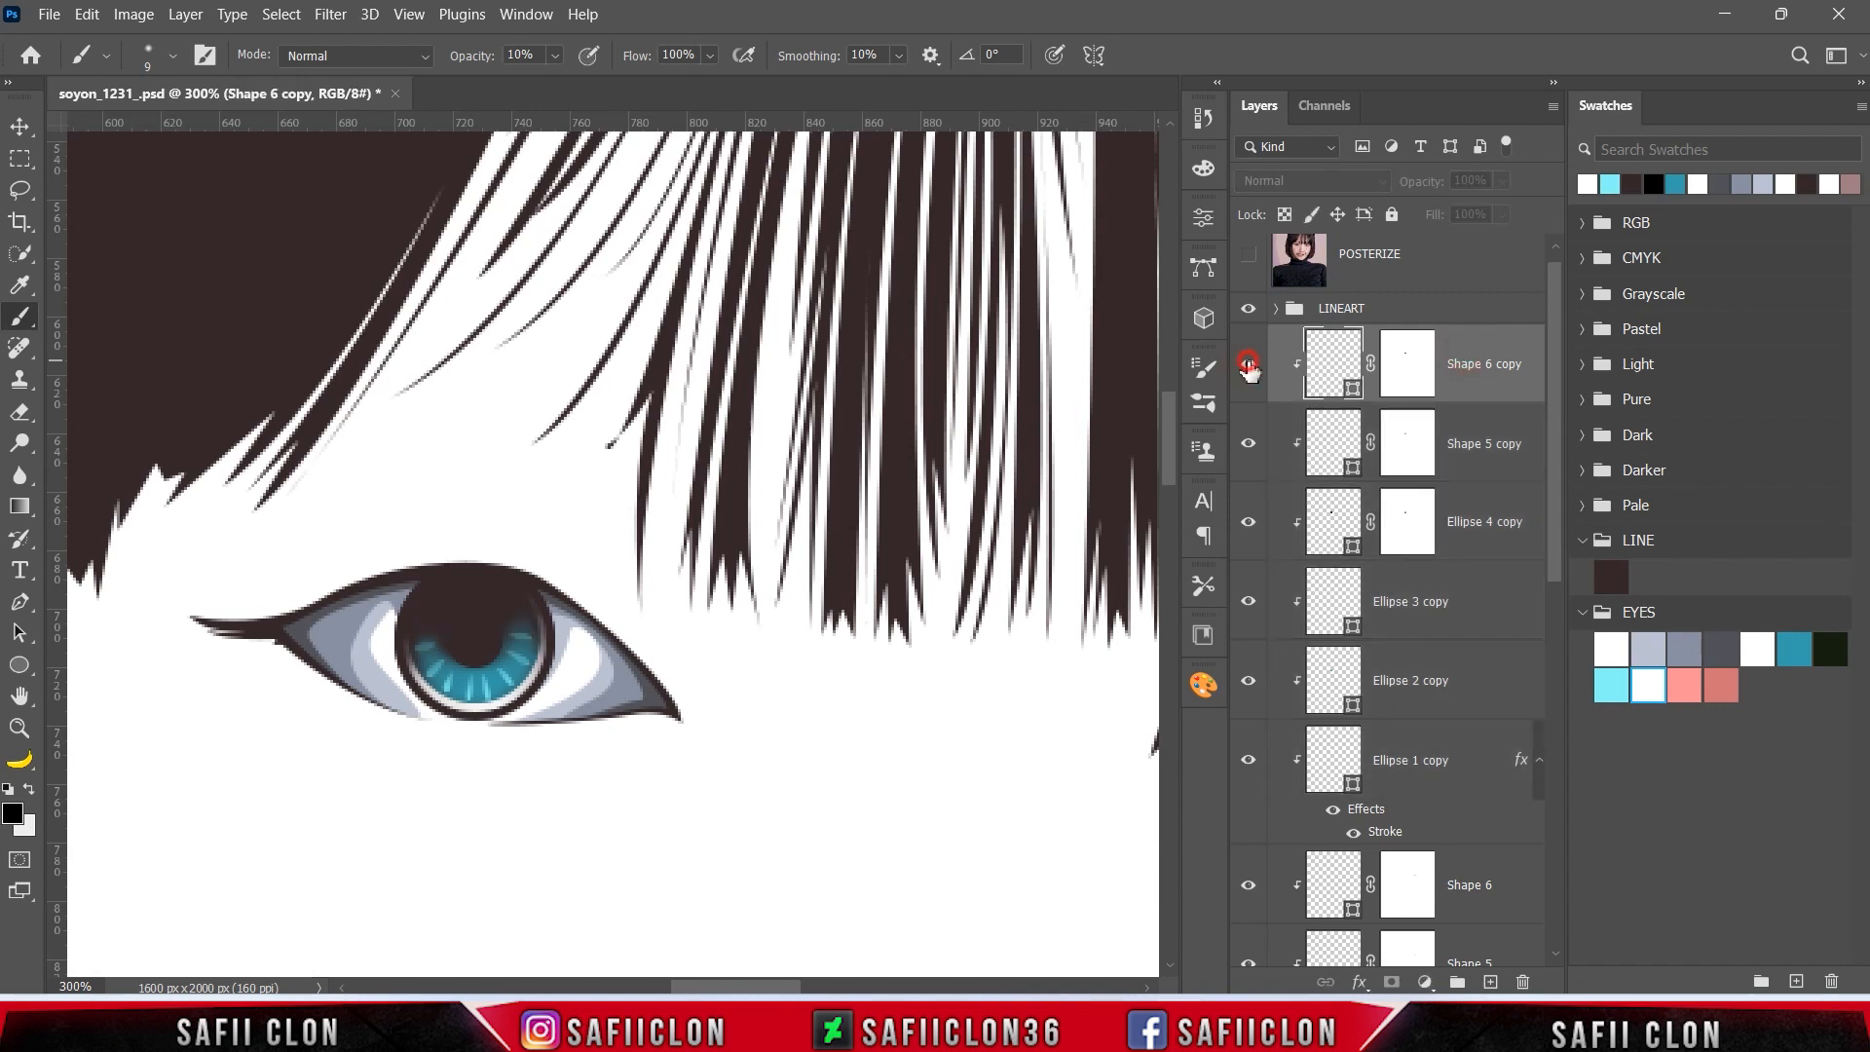
pyautogui.click(1249, 364)
pyautogui.moveTo(1490, 362); pyautogui.dragTo(1523, 982)
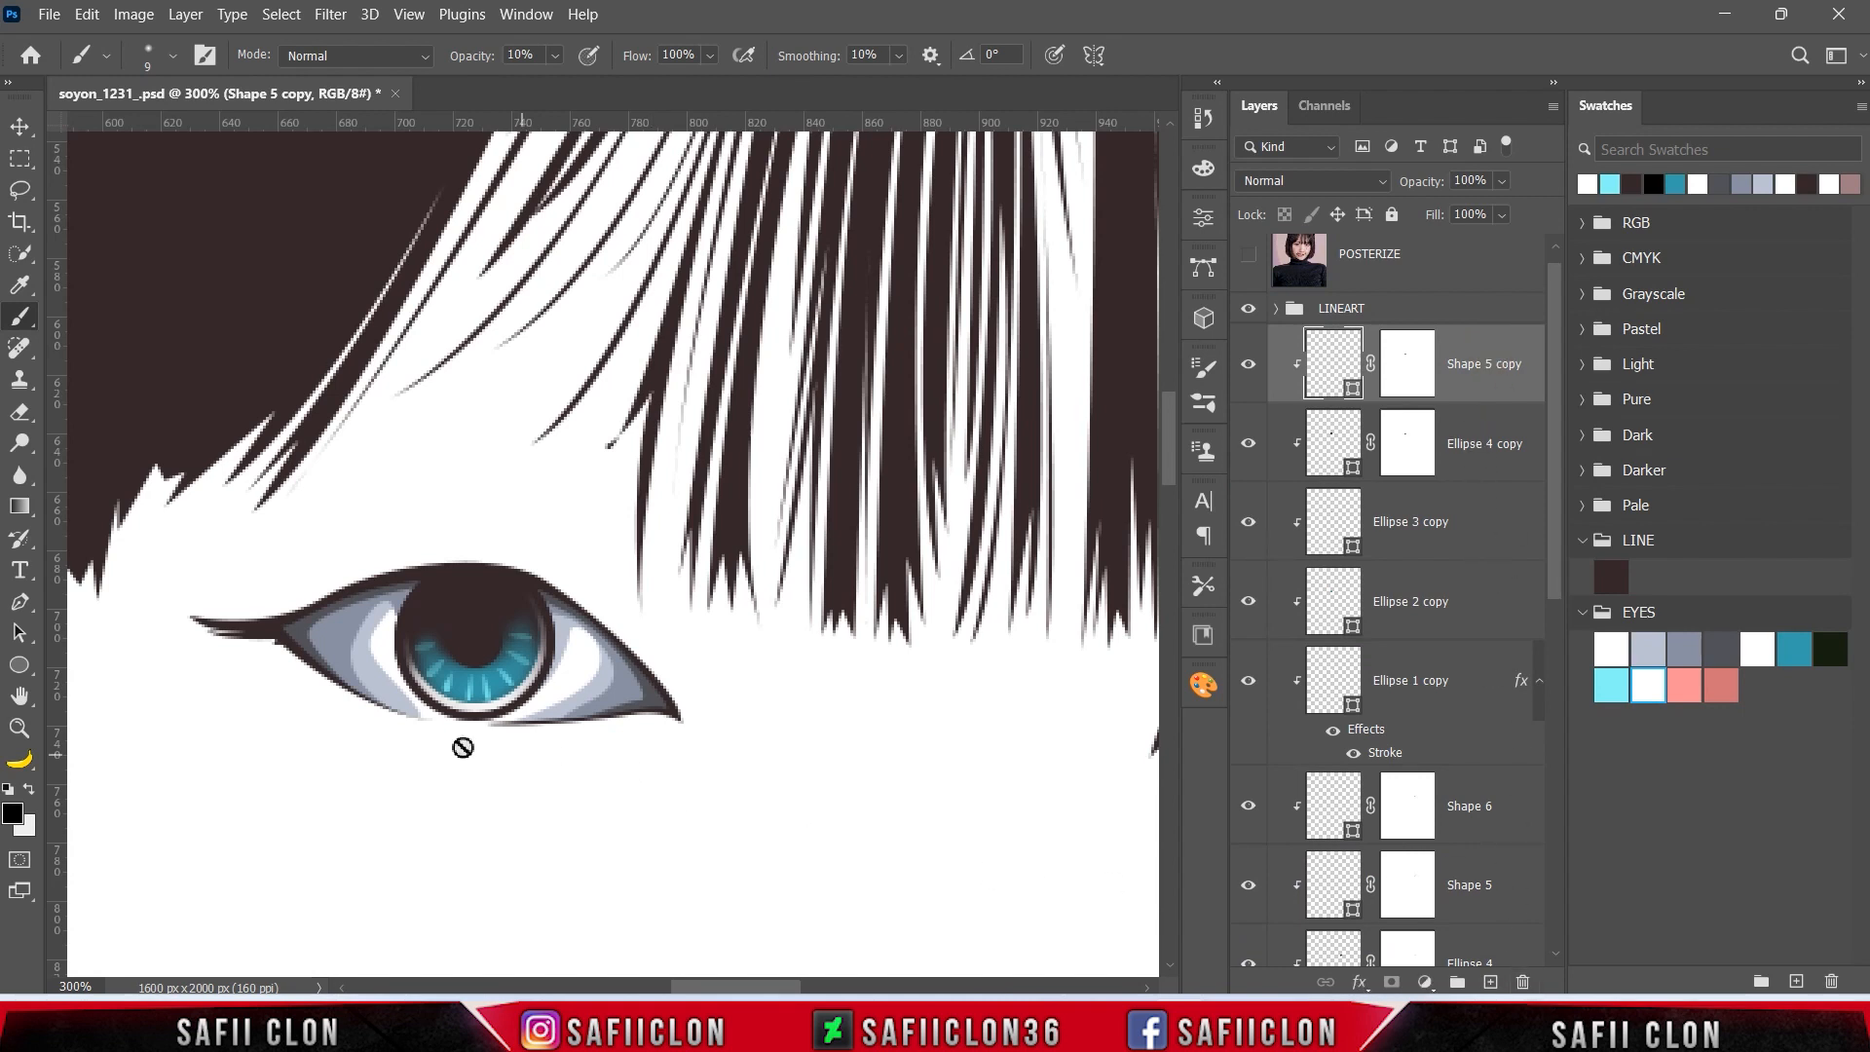
# - Draw a highlight about 13 × 11 px beside the second iris's pupil as a new shape layer, tracing the POSTERIZE photo
pyautogui.rightClick(19, 602)
pyautogui.click(107, 596)
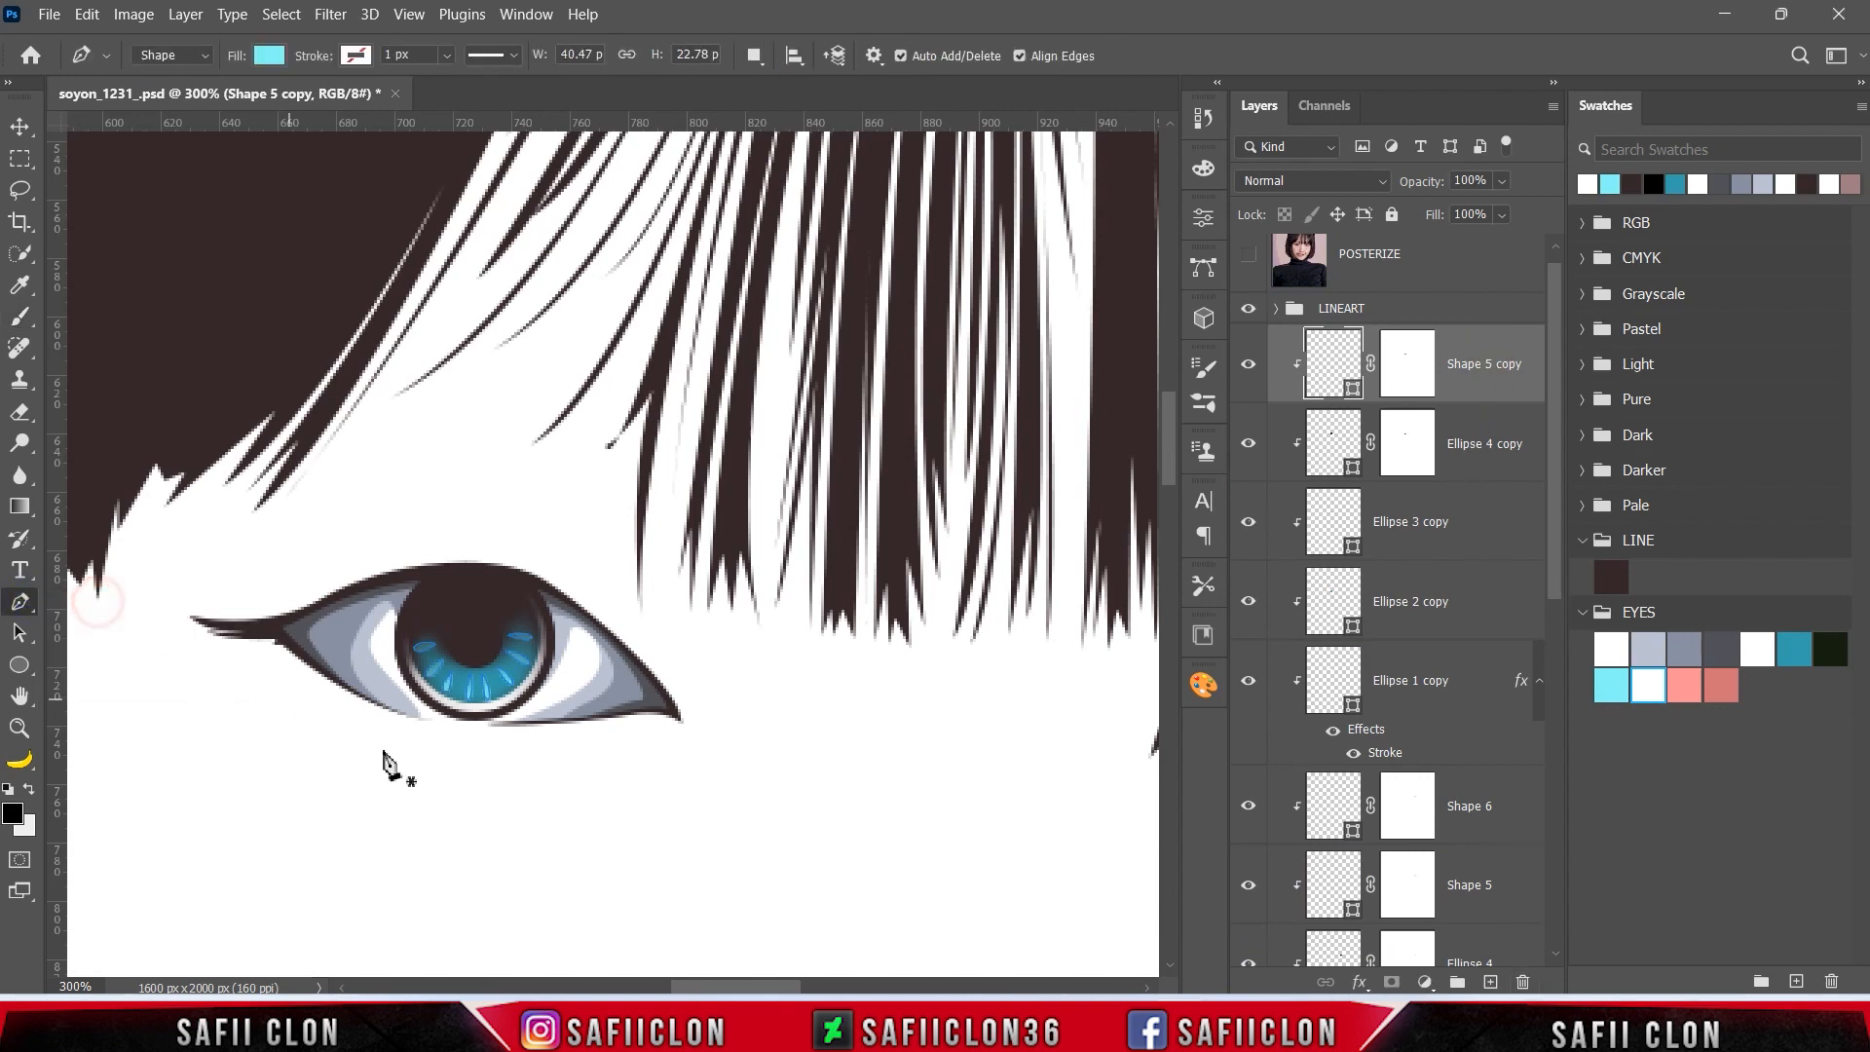
pyautogui.moveTo(726, 988); pyautogui.dragTo(752, 991)
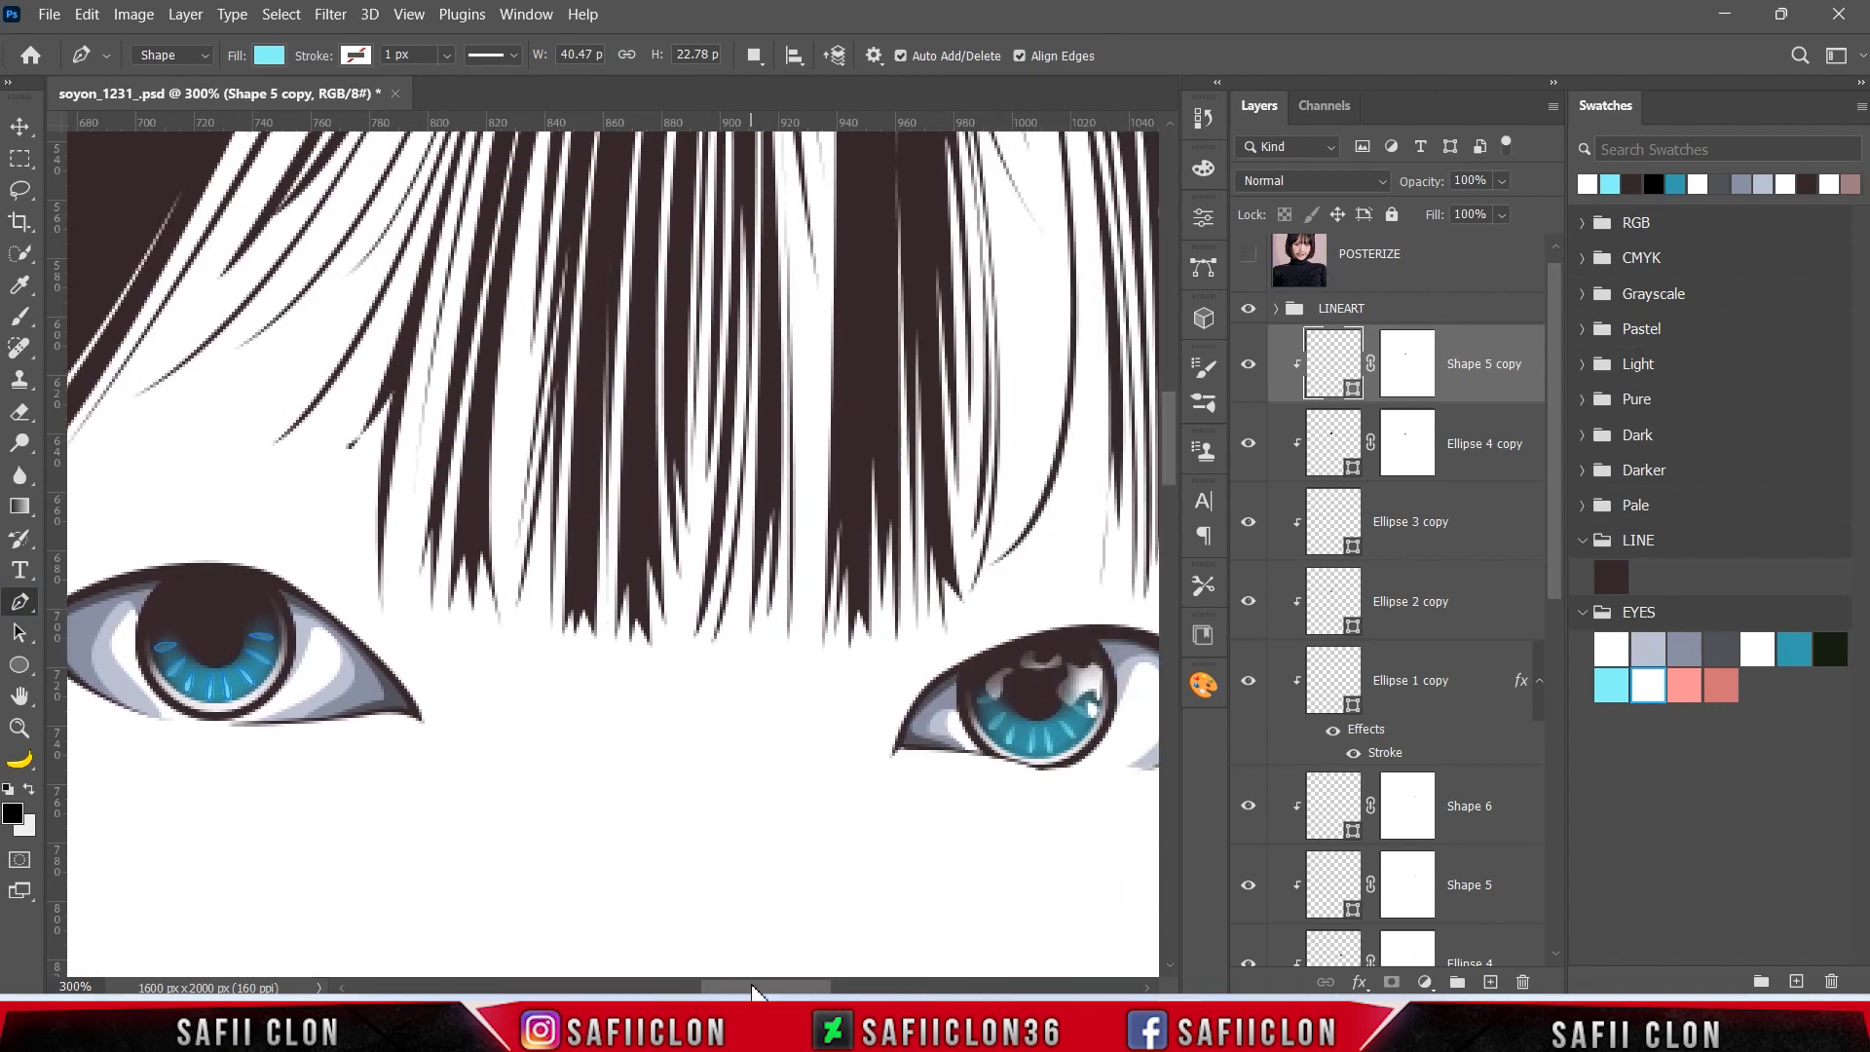
pyautogui.click(1250, 258)
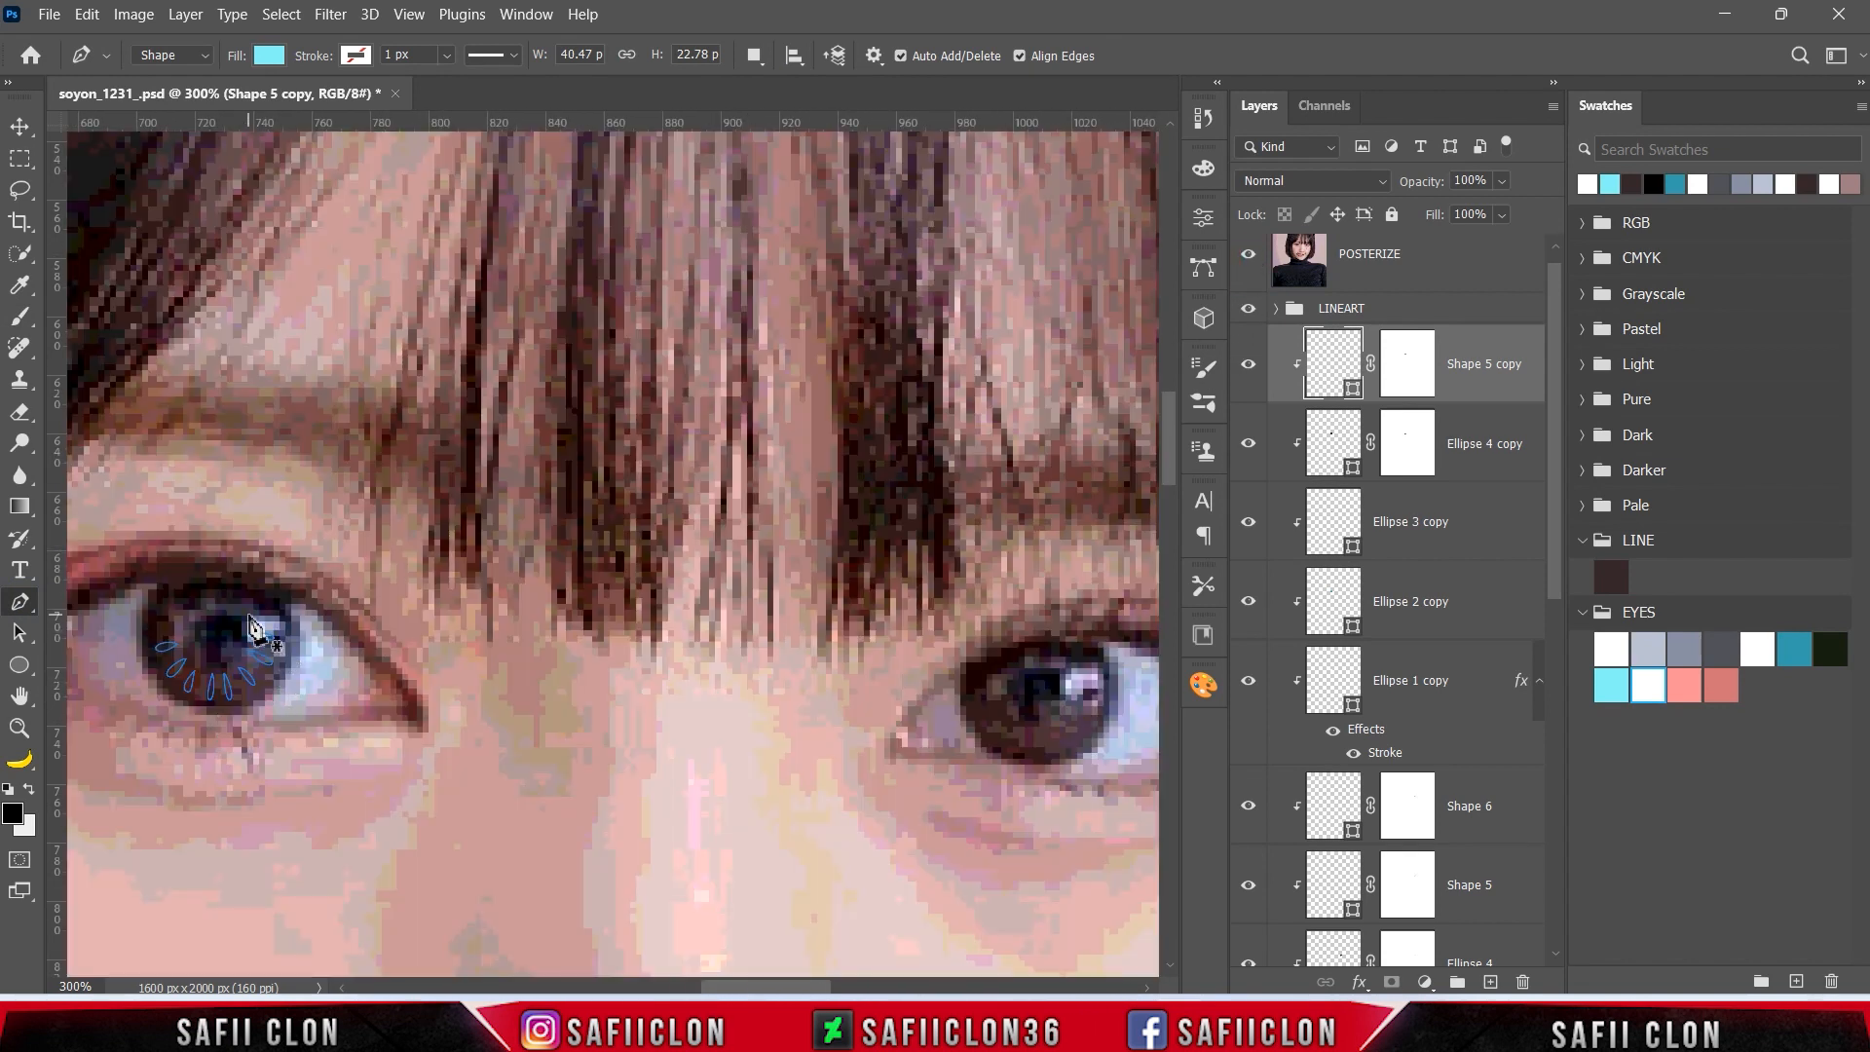
pyautogui.click(754, 56)
pyautogui.click(796, 87)
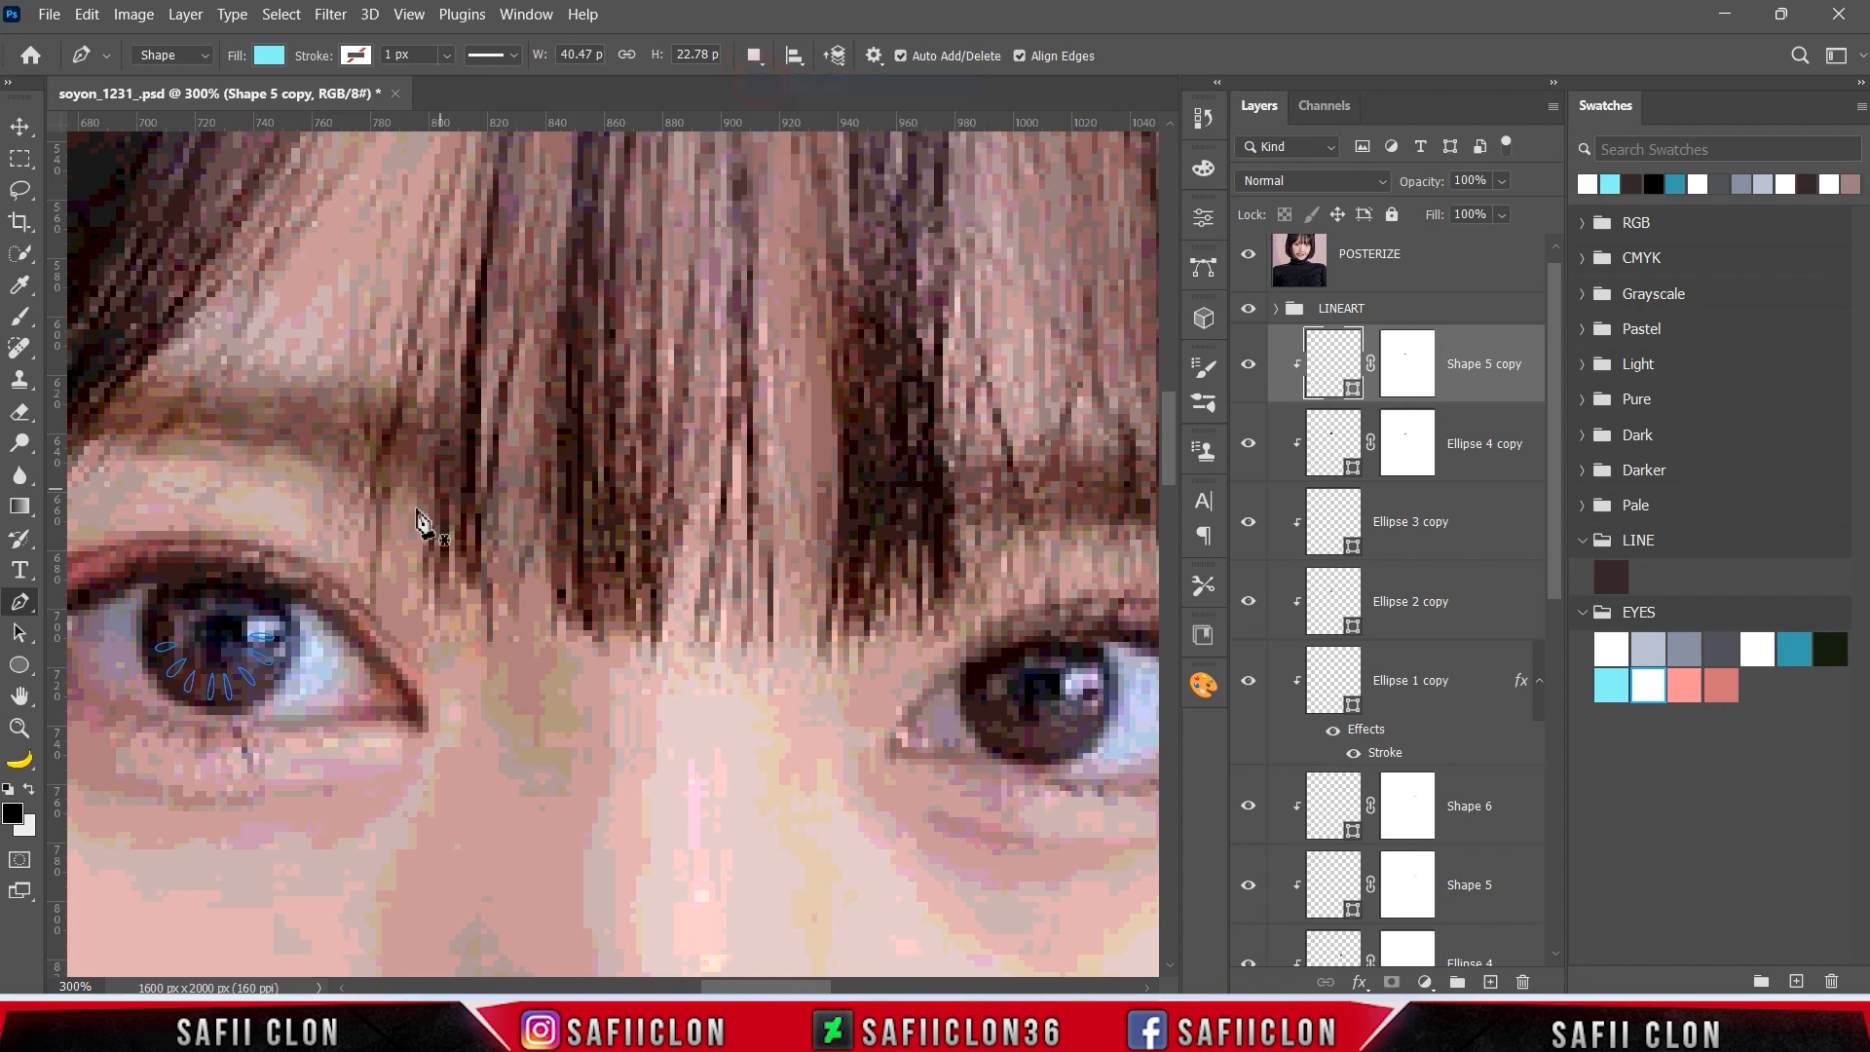
pyautogui.click(253, 616)
pyautogui.click(250, 634)
pyautogui.click(262, 645)
pyautogui.moveTo(277, 636); pyautogui.dragTo(270, 609)
pyautogui.click(253, 615)
# - Combine further highlight shapes on the same layer: one above the pupil, one on its opposite side and a small one lower down
pyautogui.click(757, 57)
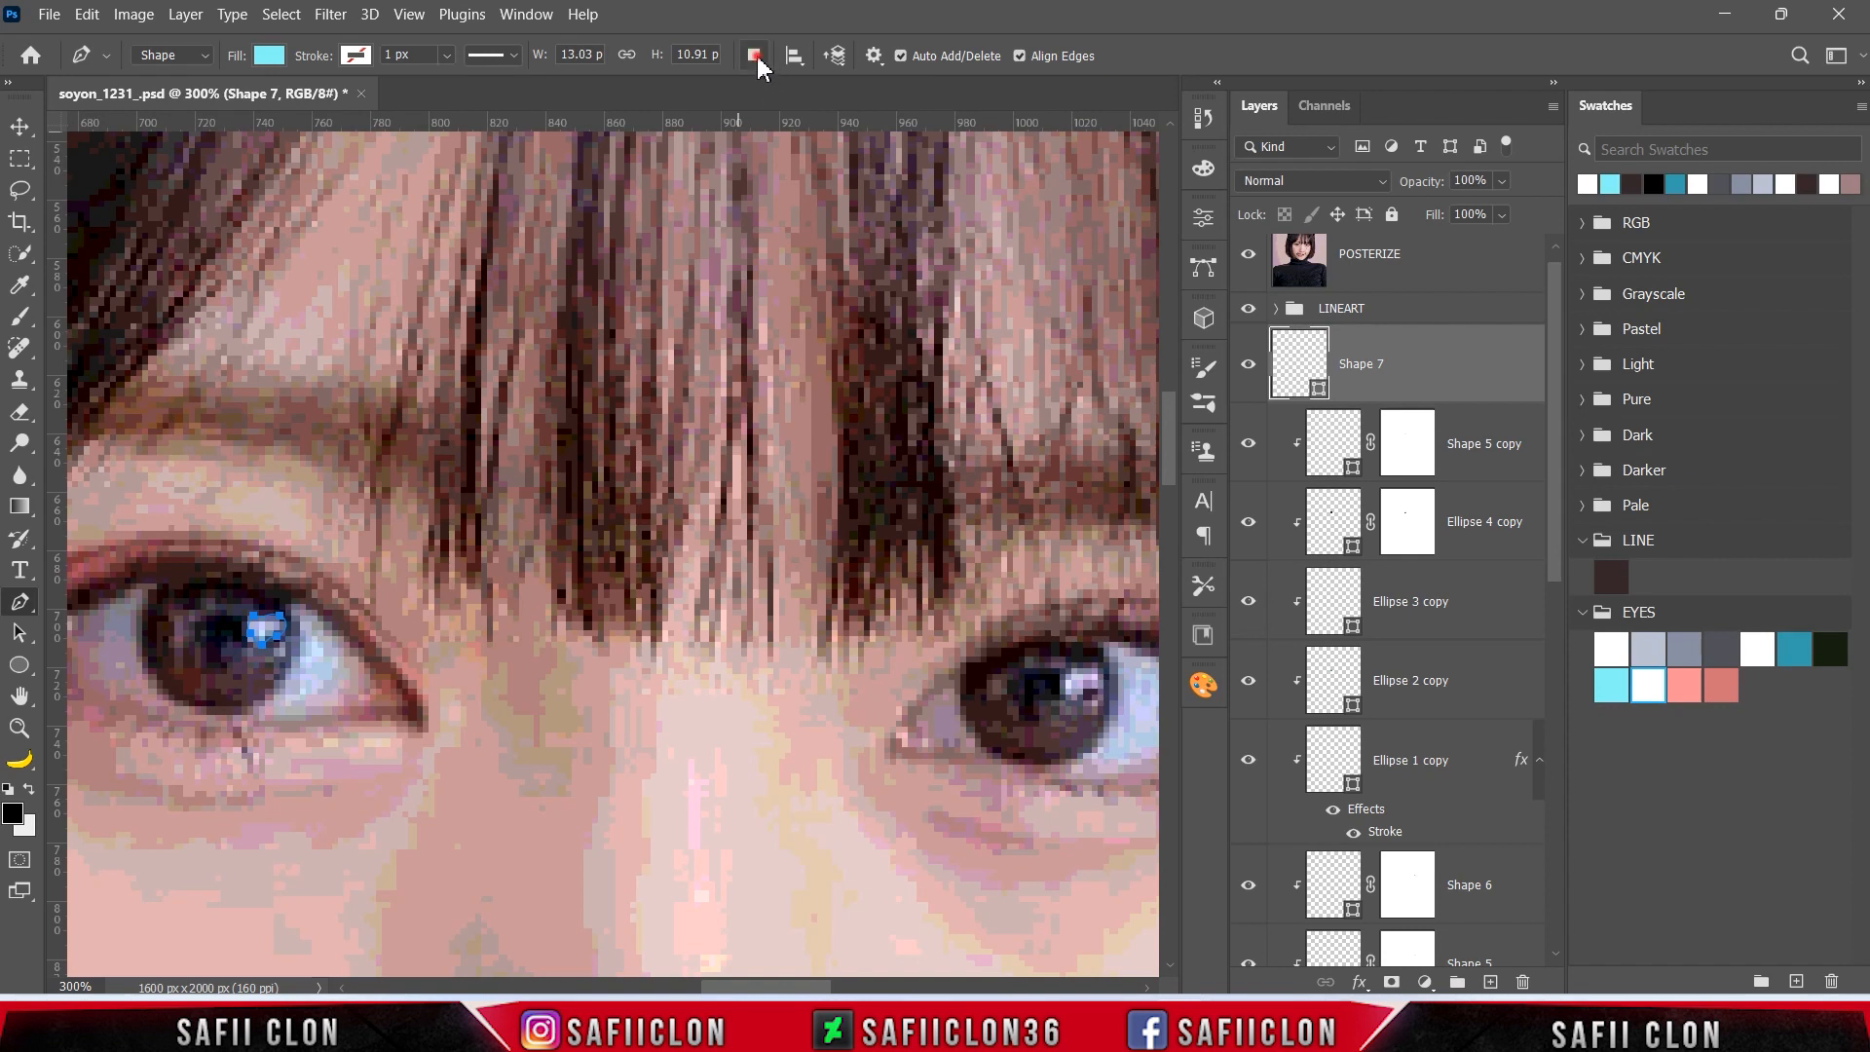
pyautogui.click(794, 104)
pyautogui.click(206, 611)
pyautogui.click(221, 613)
pyautogui.click(256, 610)
pyautogui.click(236, 601)
pyautogui.click(209, 596)
pyautogui.moveTo(206, 612)
pyautogui.mouseDown()
pyautogui.moveTo(182, 668)
pyautogui.moveTo(161, 597)
pyautogui.mouseUp()
pyautogui.click(172, 607)
pyautogui.click(188, 621)
pyautogui.click(175, 642)
pyautogui.click(282, 641)
pyautogui.click(281, 641)
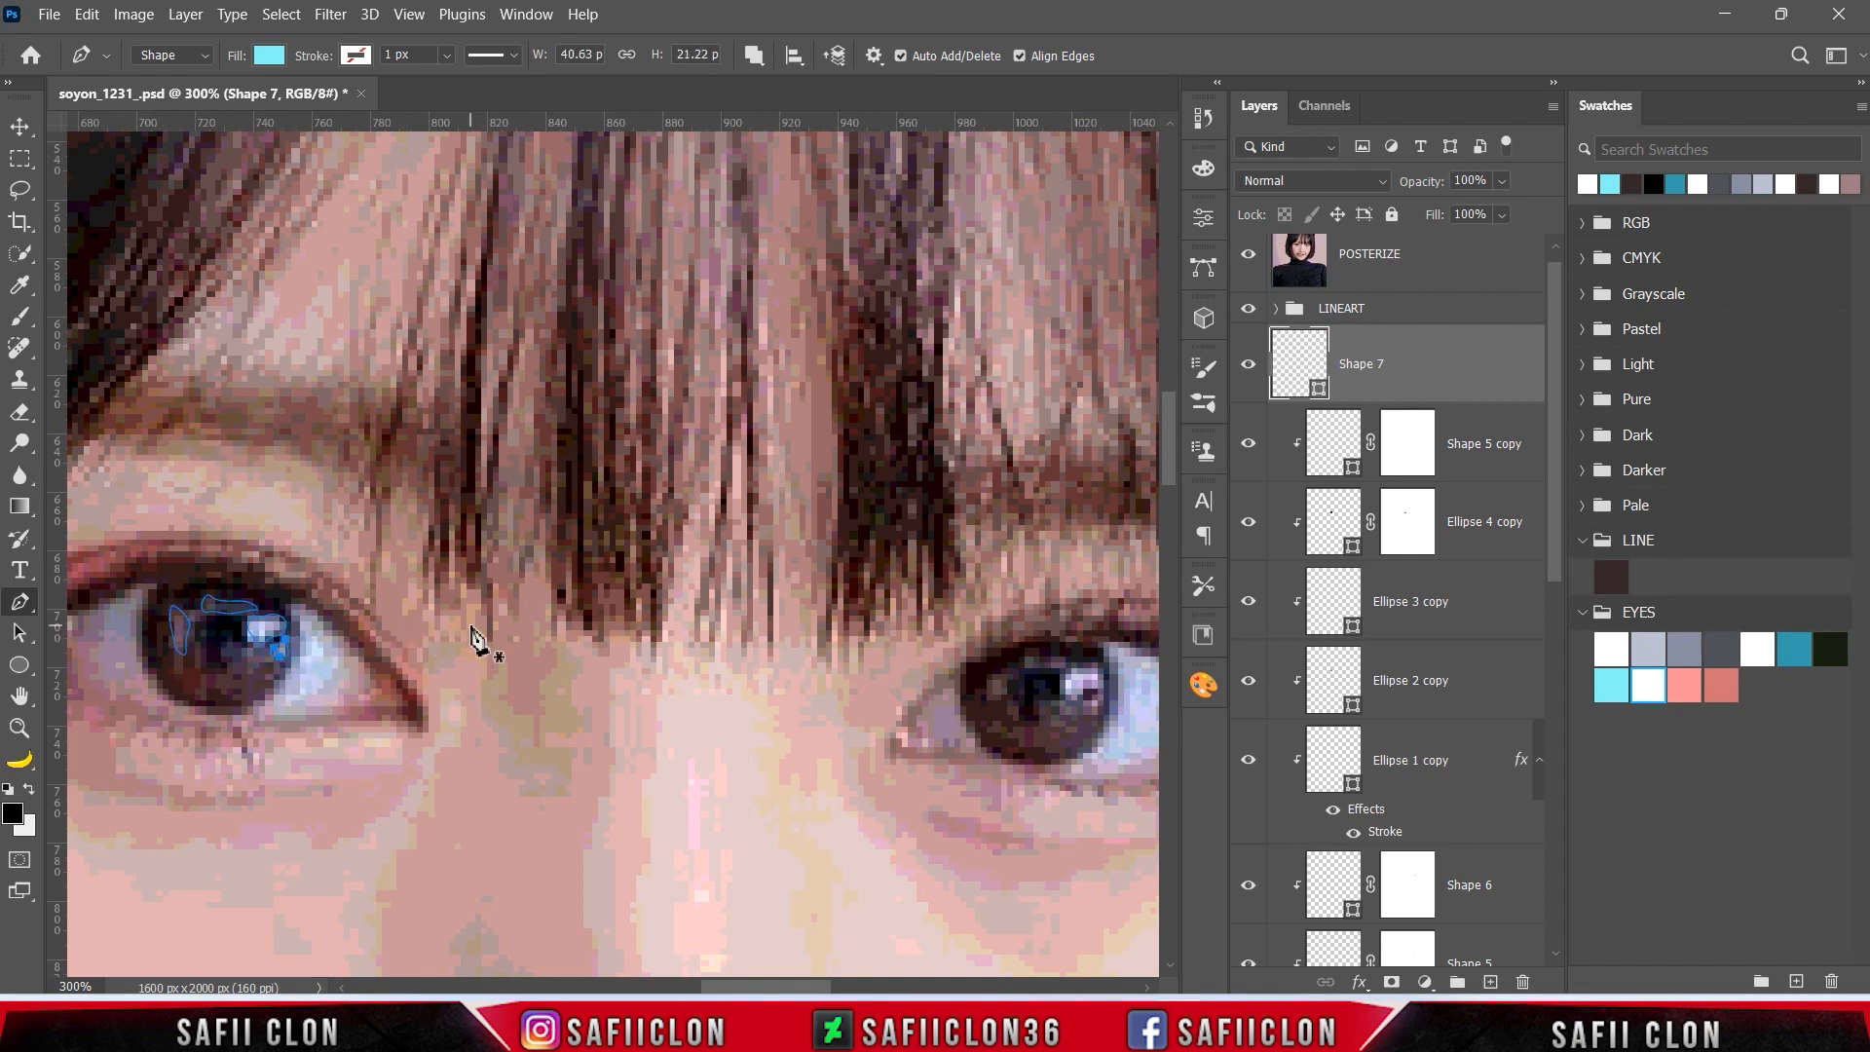
# - Hide the POSTERIZE photo and recolour the Shape 7 highlights white (ffffff)
pyautogui.click(1247, 258)
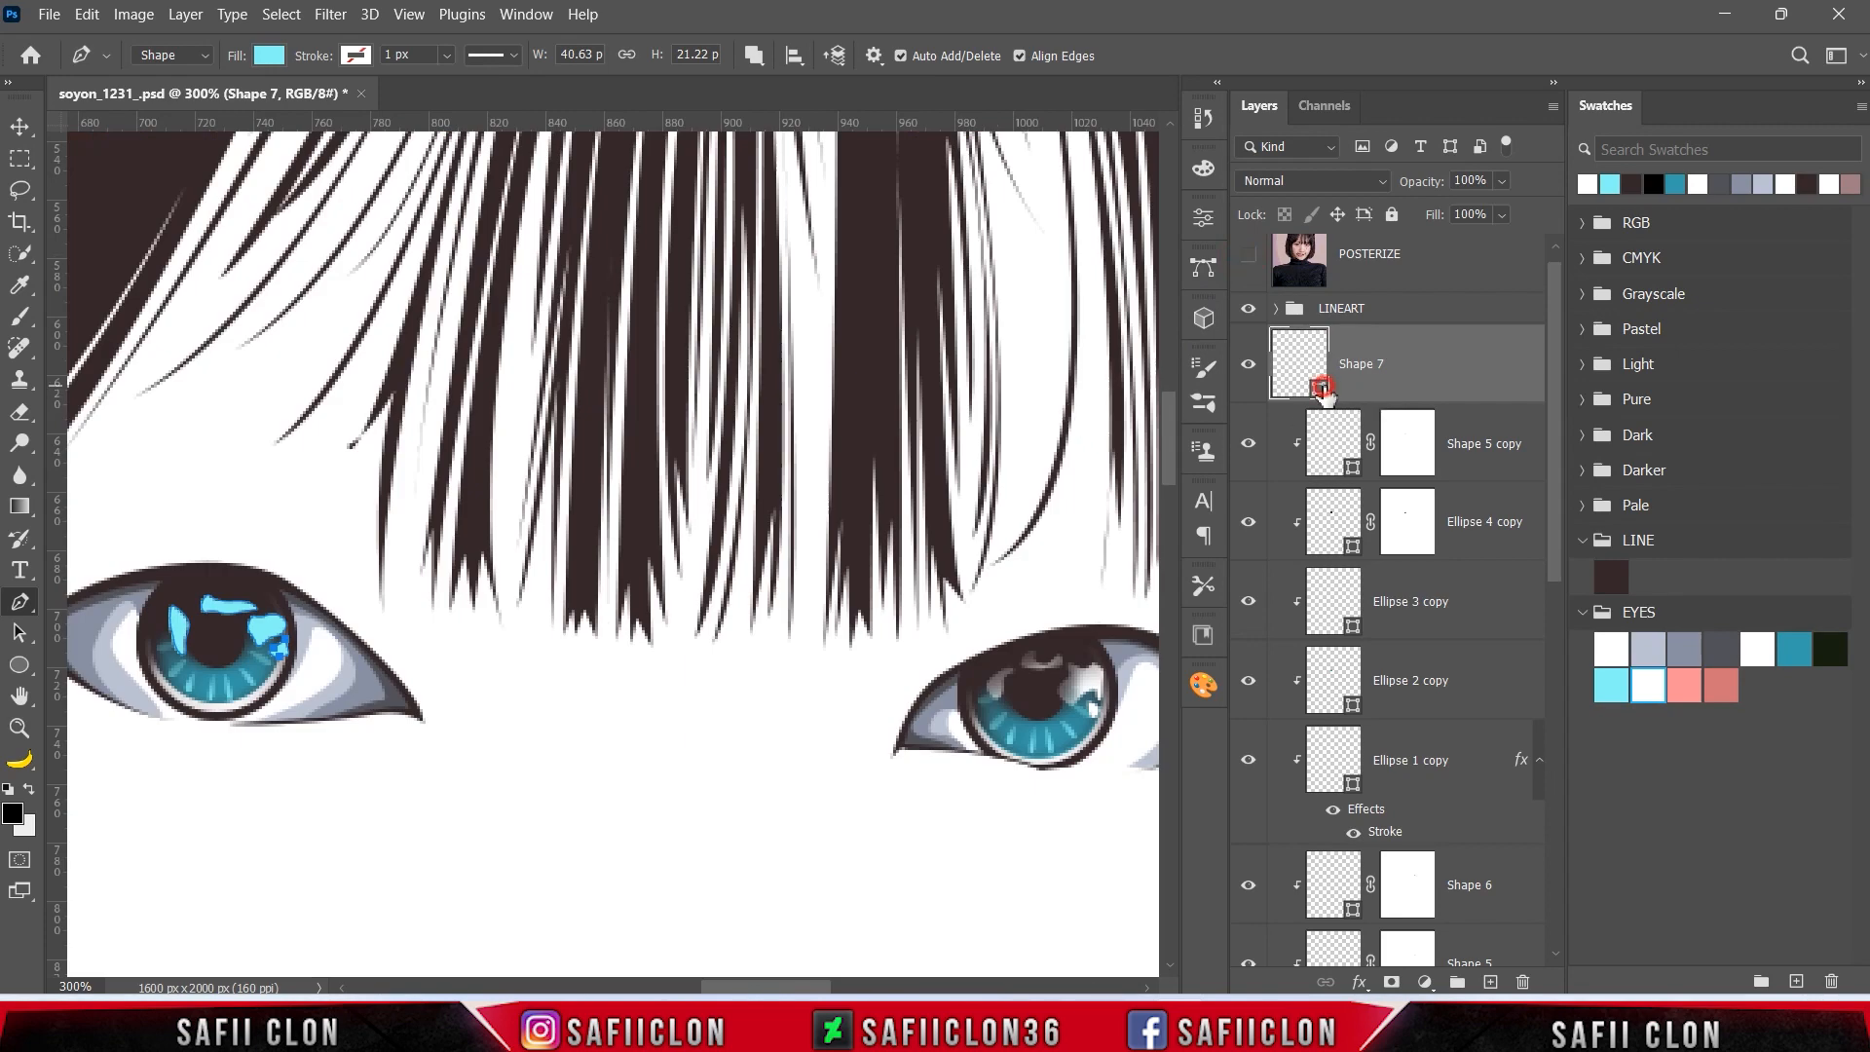
pyautogui.doubleClick(1323, 390)
pyautogui.click(1650, 685)
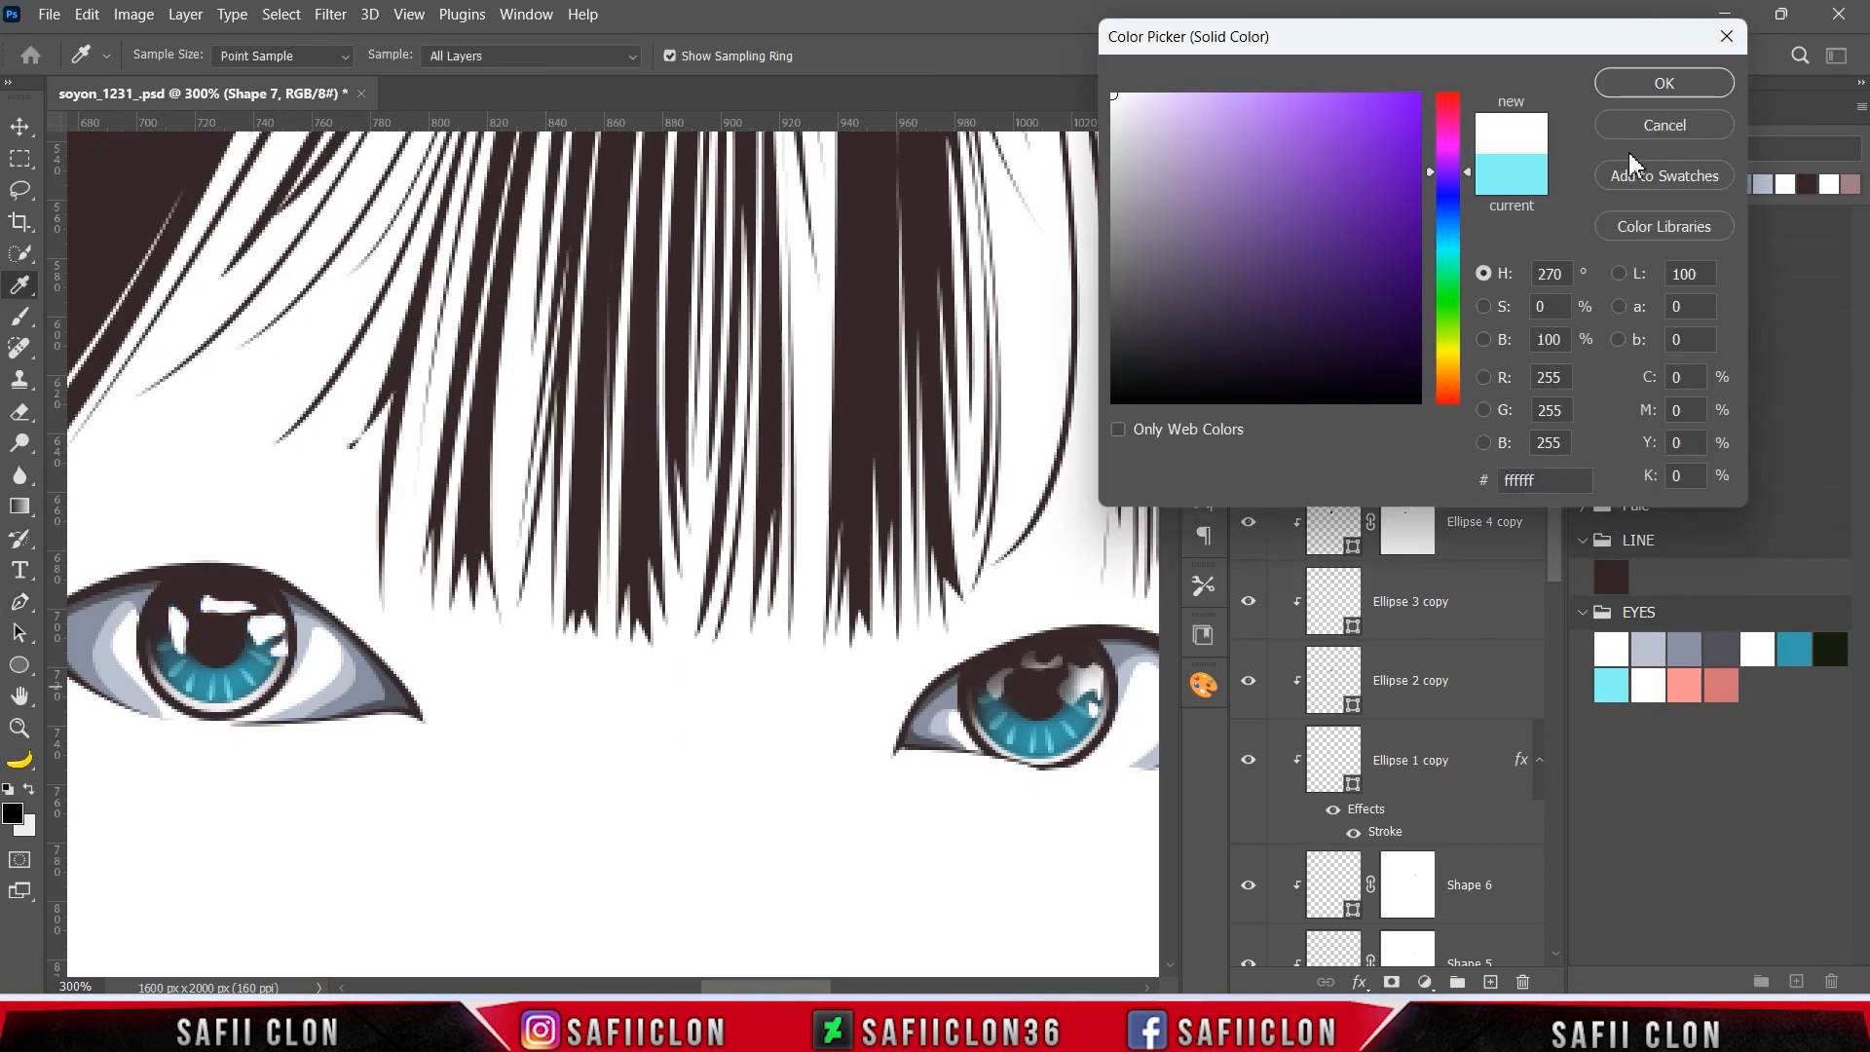
pyautogui.click(1665, 82)
# - Clip the Shape 7 highlights to the eye layers below and add a layer mask
pyautogui.rightClick(1426, 352)
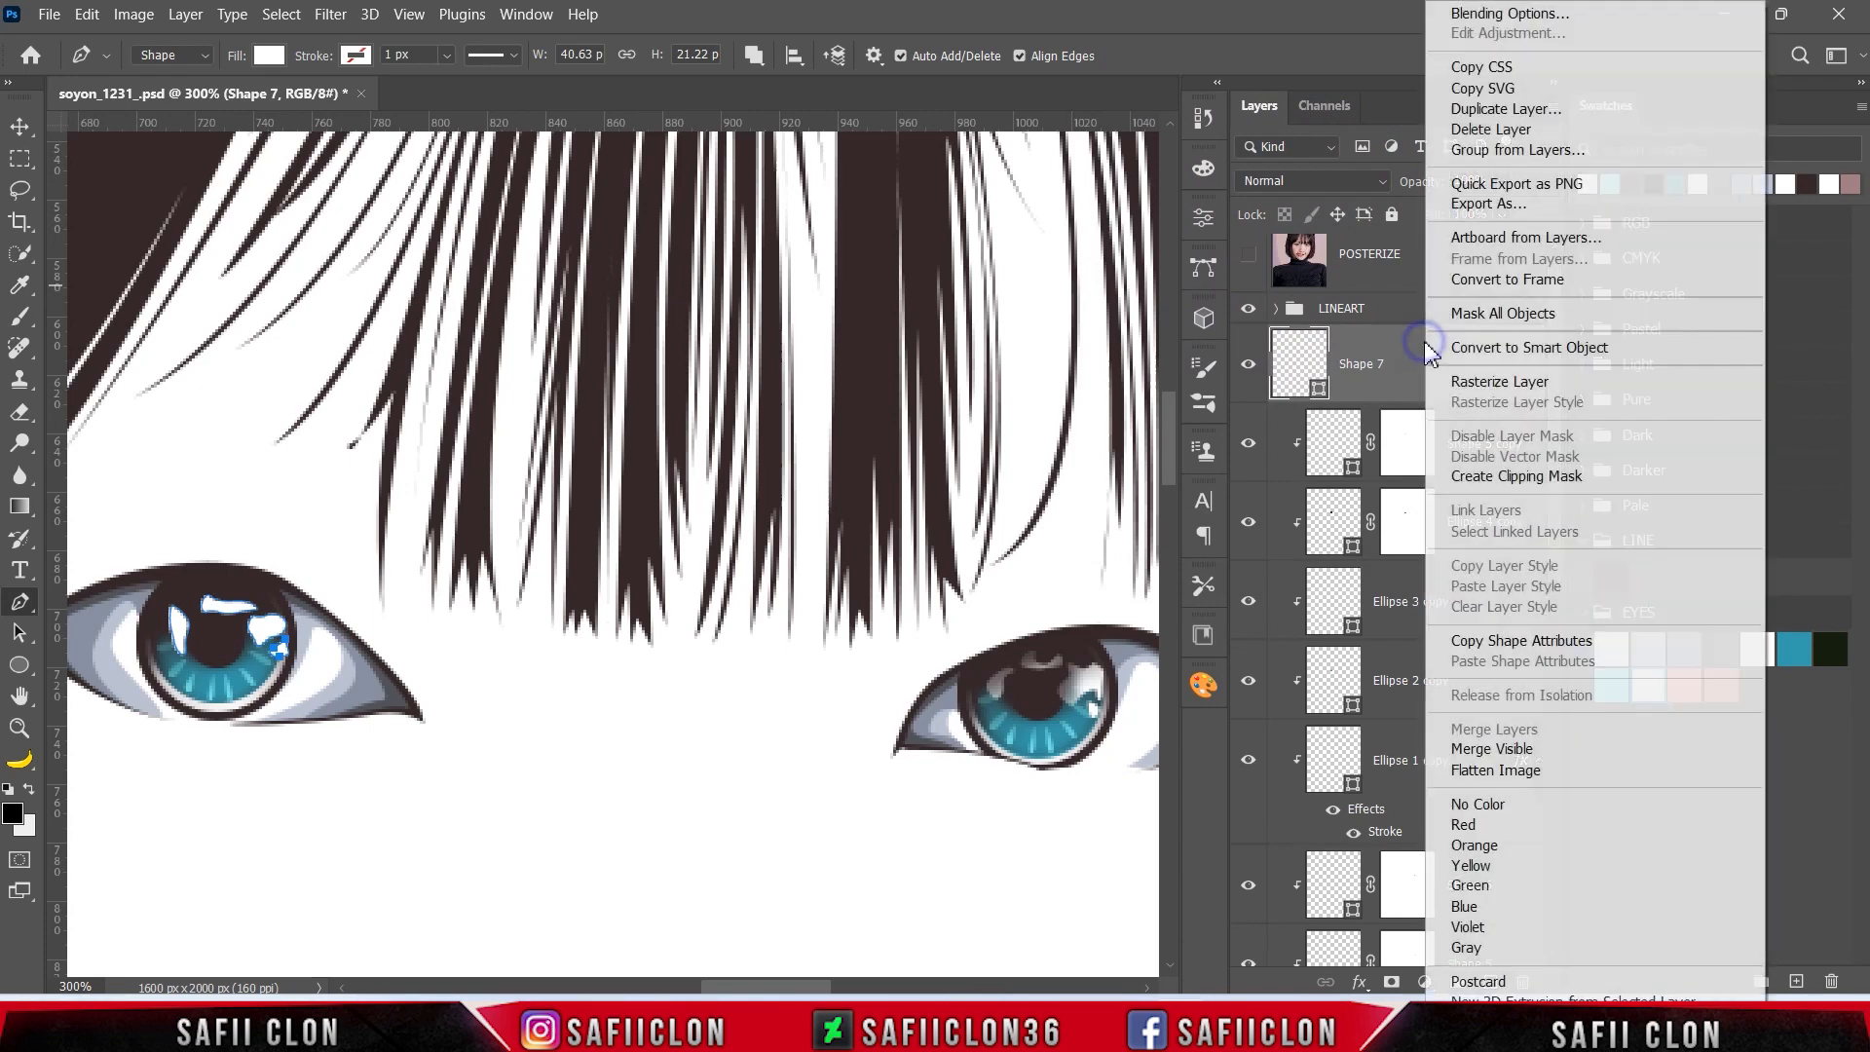
pyautogui.click(1454, 474)
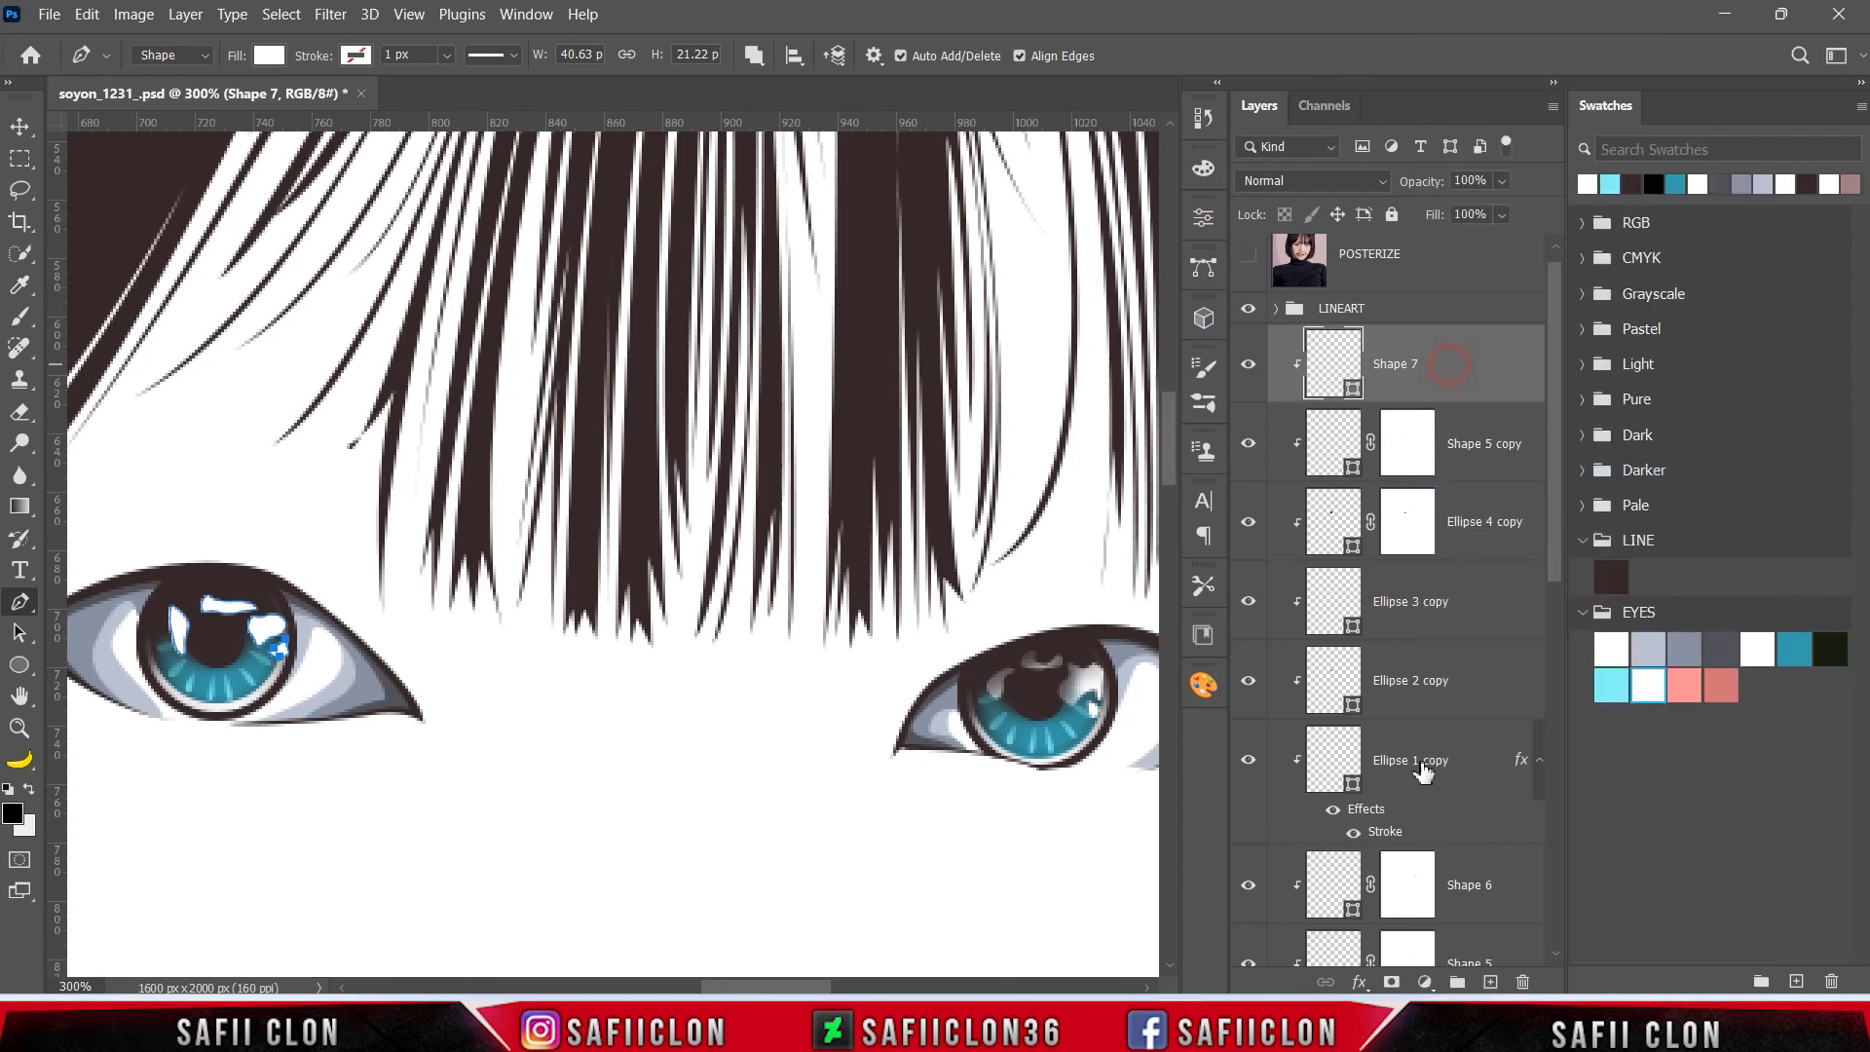
pyautogui.click(1391, 982)
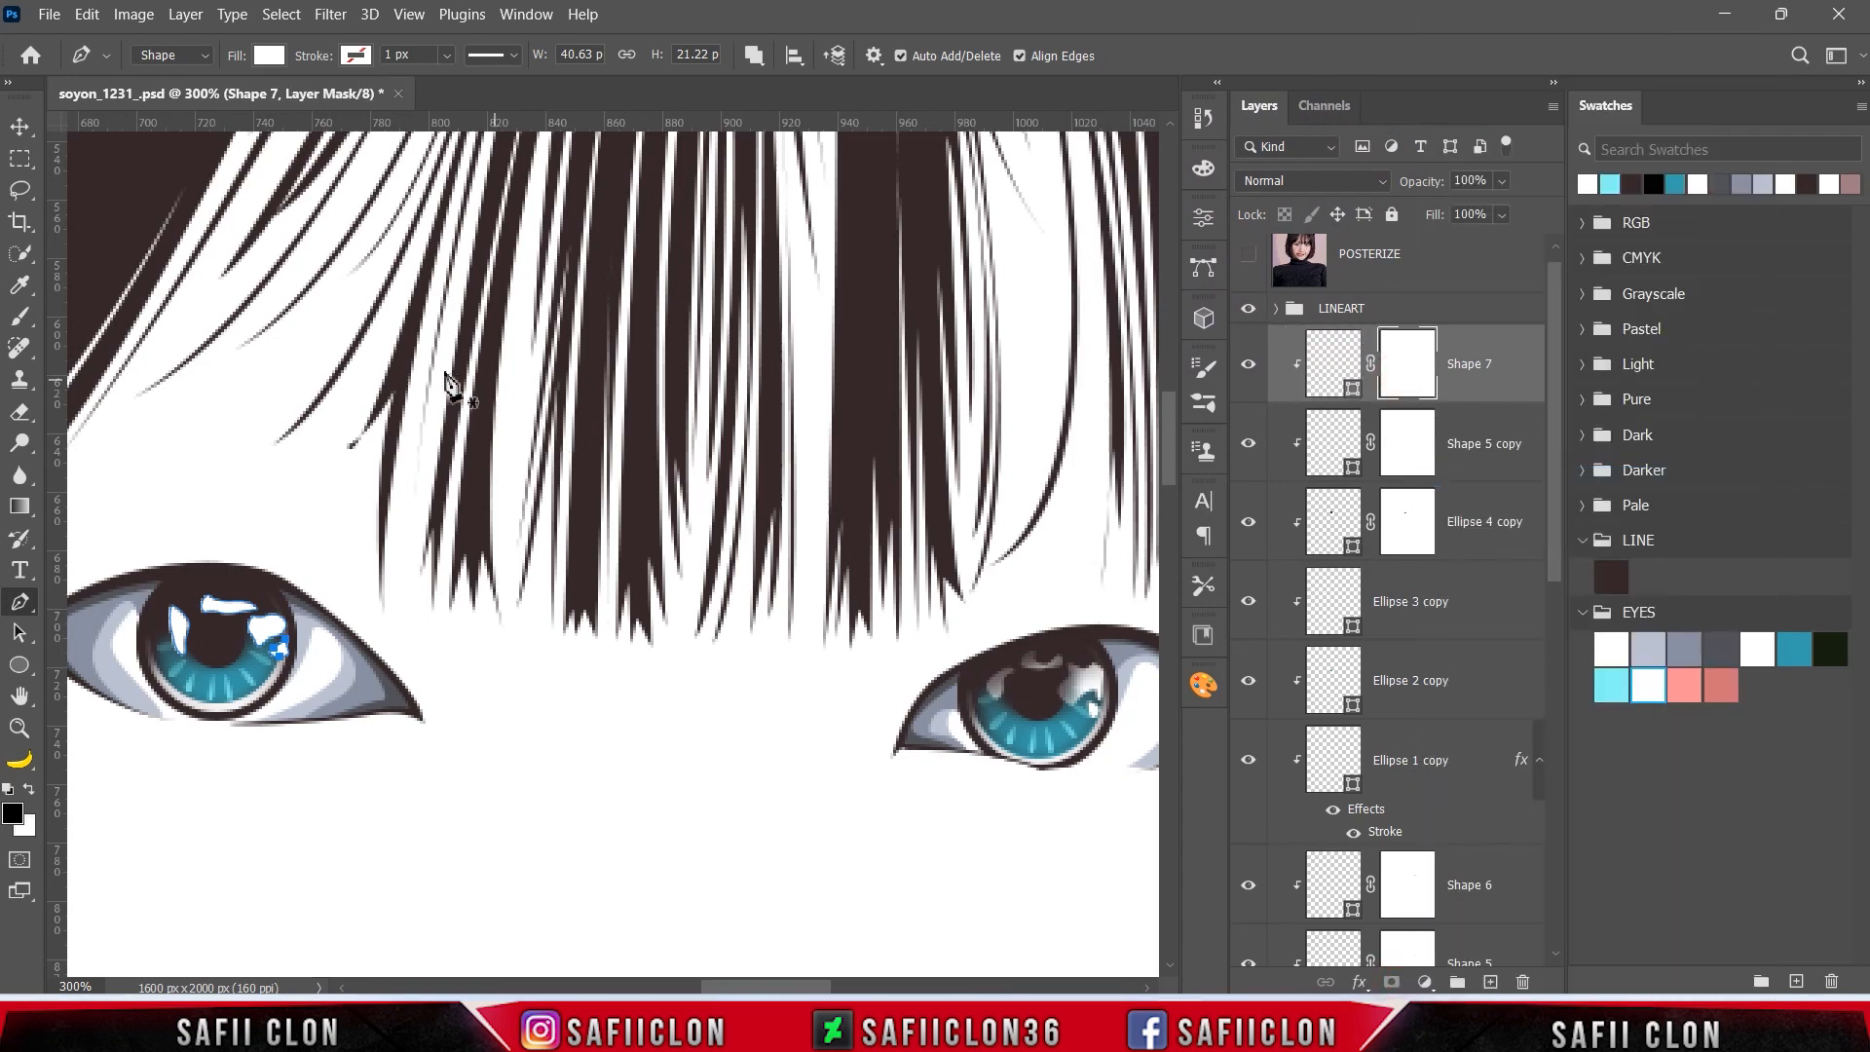
# - Fade the highlights by painting black on the Shape 7 mask with a soft round brush of about 10 px at 9% opacity
pyautogui.rightClick(19, 317)
pyautogui.click(107, 307)
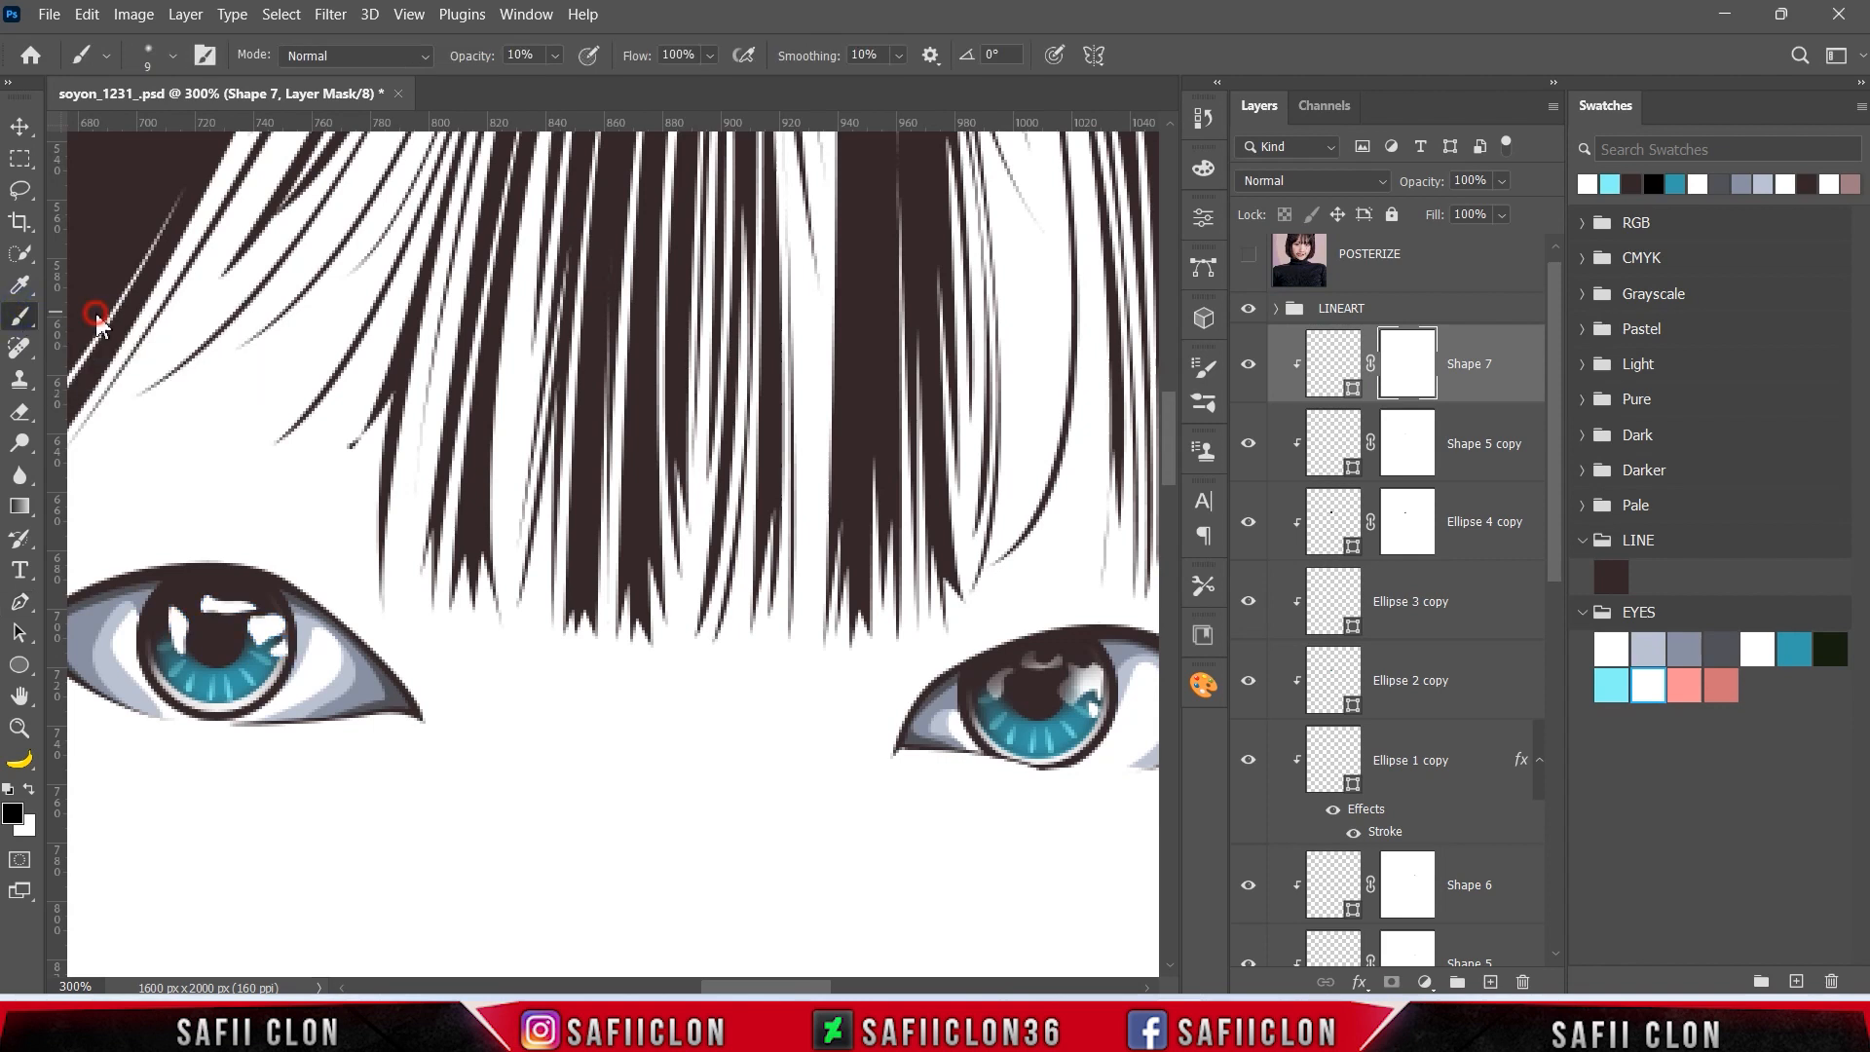
pyautogui.click(173, 54)
pyautogui.click(162, 378)
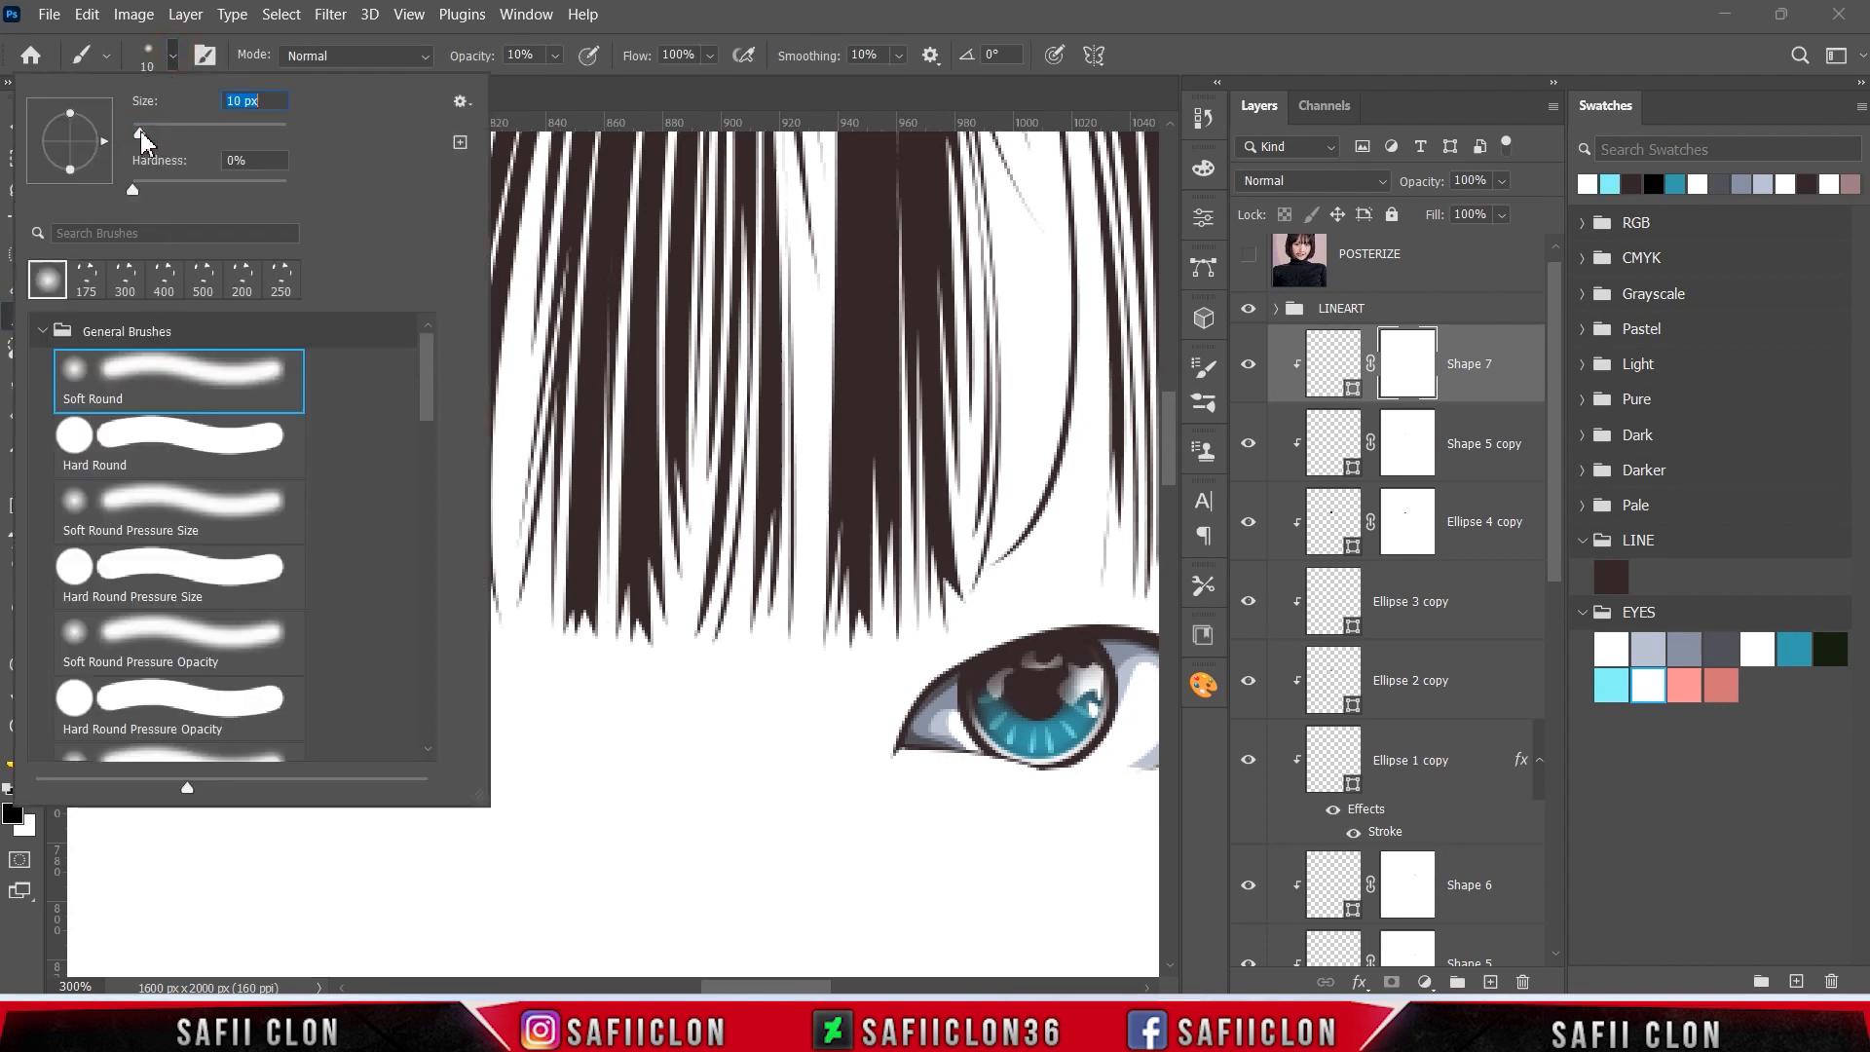
pyautogui.click(172, 55)
pyautogui.click(554, 56)
pyautogui.moveTo(558, 84); pyautogui.dragTo(558, 83)
pyautogui.click(555, 56)
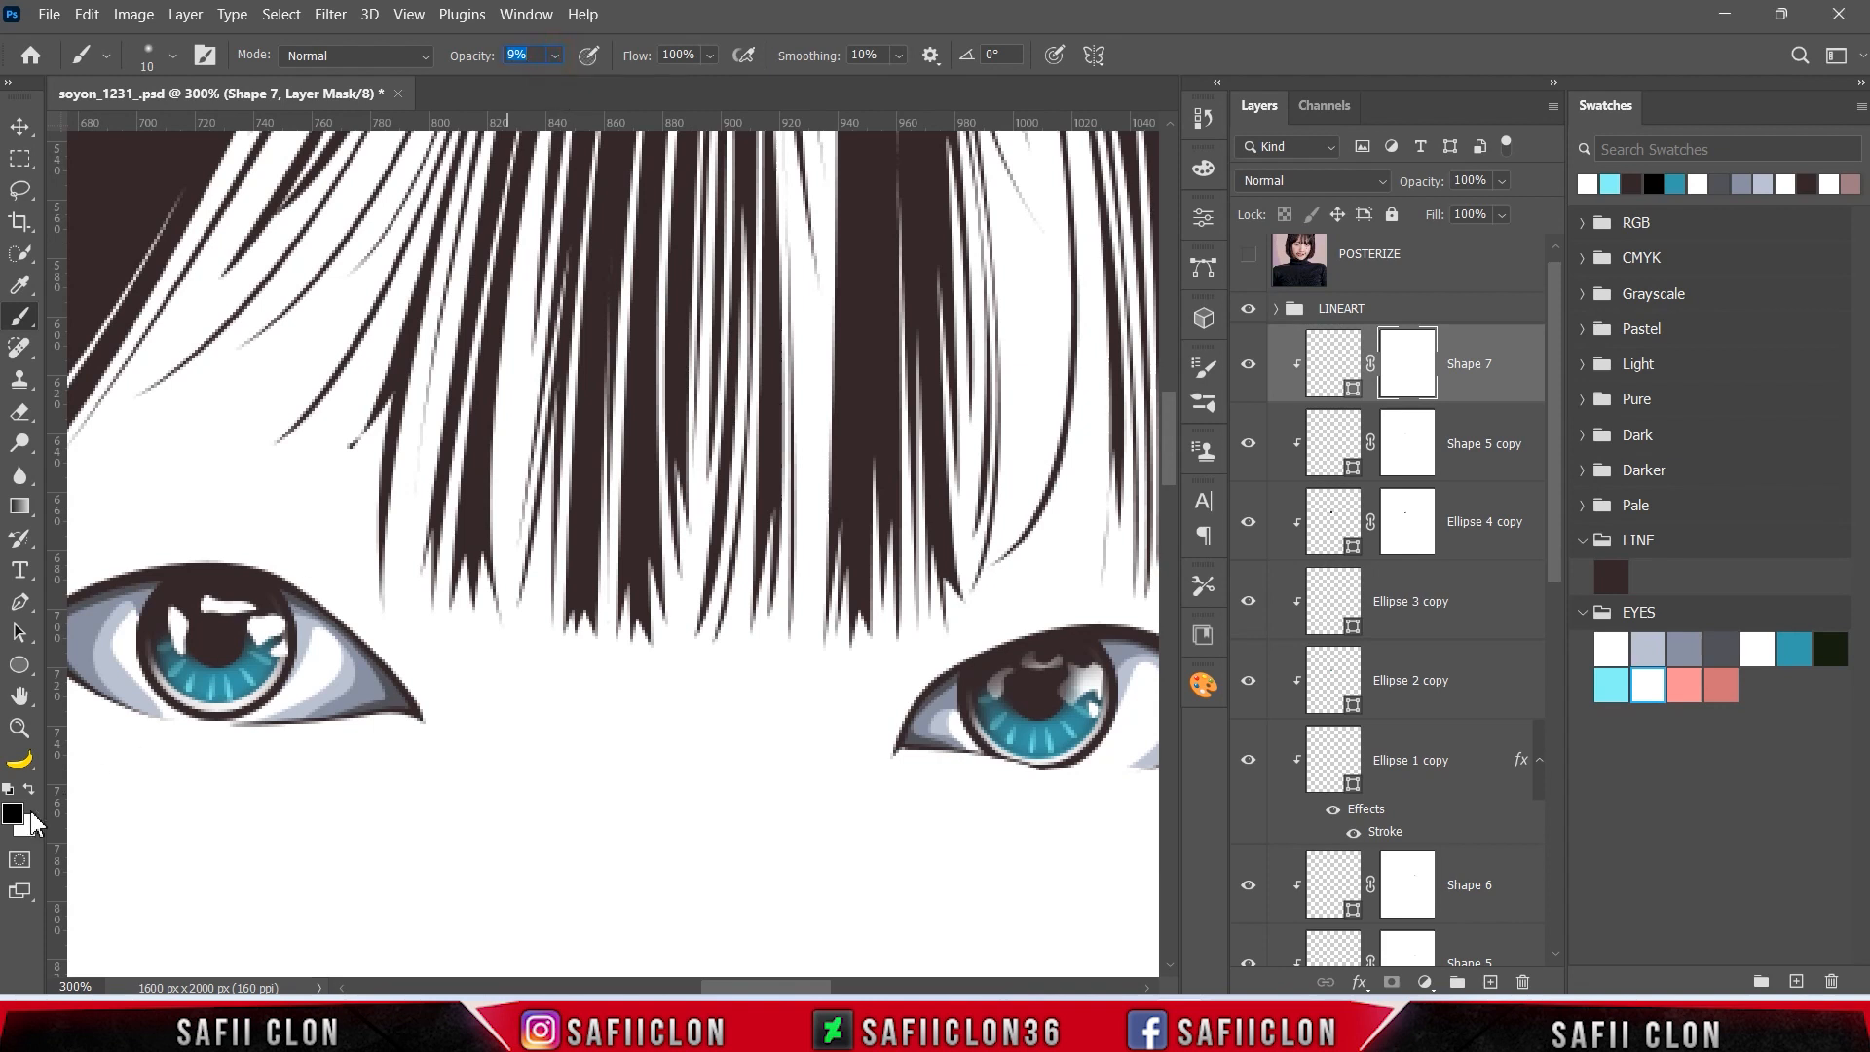
pyautogui.hscroll(-5, 750, 906)
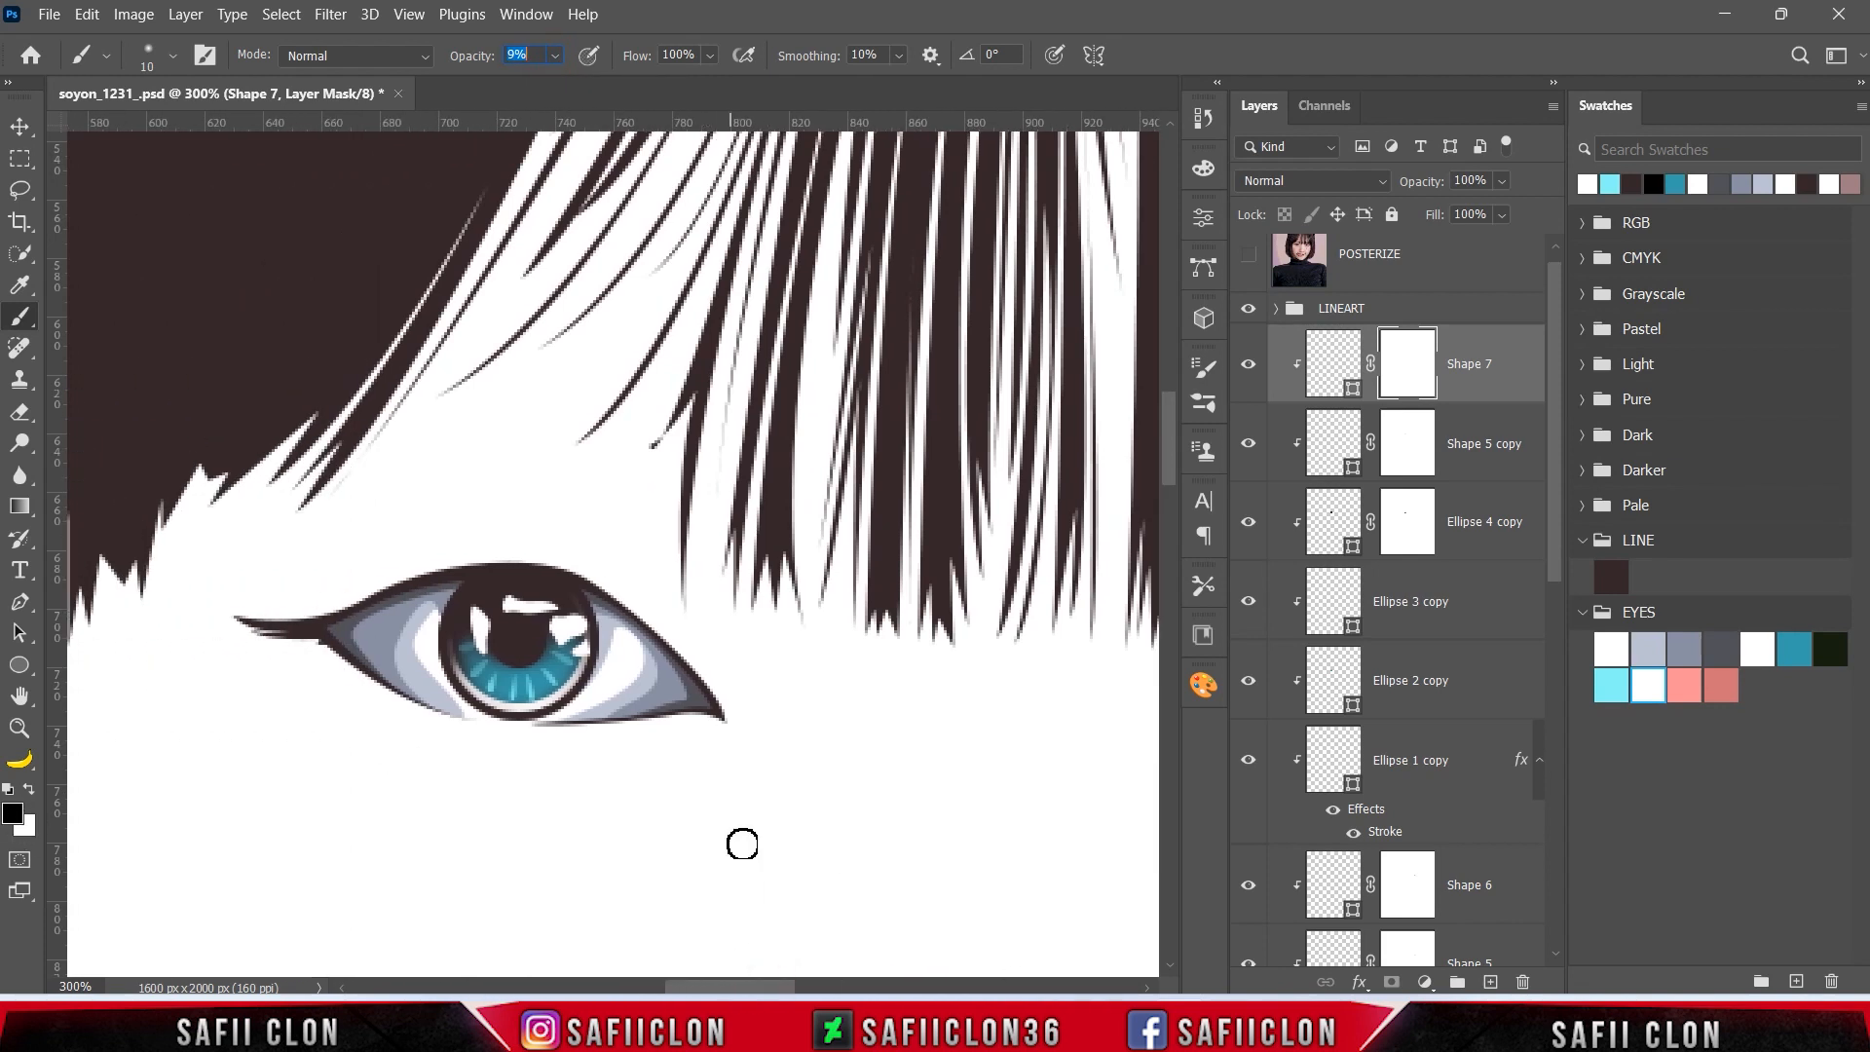
pyautogui.click(506, 590)
pyautogui.press(']')
pyautogui.moveTo(510, 590)
pyautogui.mouseDown()
pyautogui.moveTo(559, 597)
pyautogui.moveTo(456, 620)
pyautogui.moveTo(569, 624)
pyautogui.moveTo(528, 587)
pyautogui.mouseUp()
pyautogui.press('[')
pyautogui.press('[')
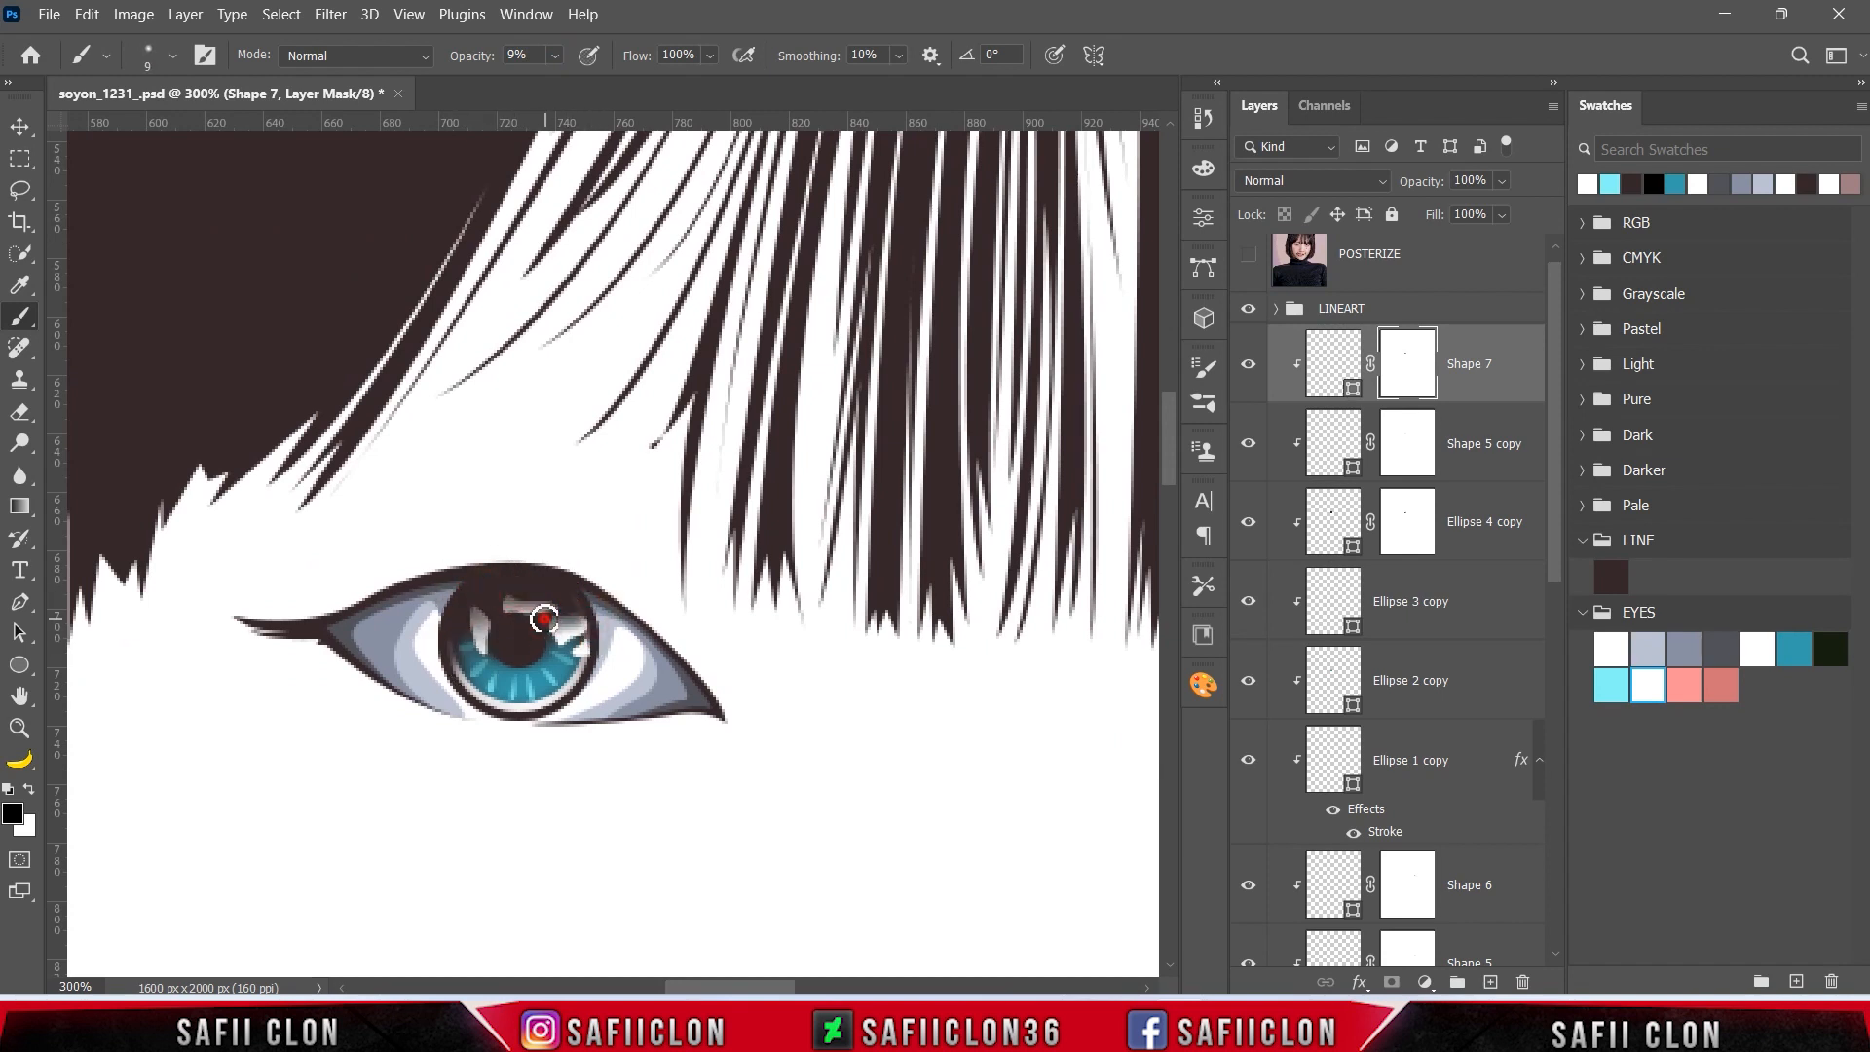
# - Compare both eyes at a smaller zoom with the Shape 7 highlights hidden and shown
pyautogui.hotkey('ctrl', '-')
pyautogui.hotkey('ctrl', '-')
pyautogui.hotkey('ctrl', '-')
pyautogui.hotkey('ctrl', '-')
pyautogui.hotkey('ctrl', '+')
pyautogui.hotkey('ctrl', '+')
pyautogui.hotkey('ctrl', '+')
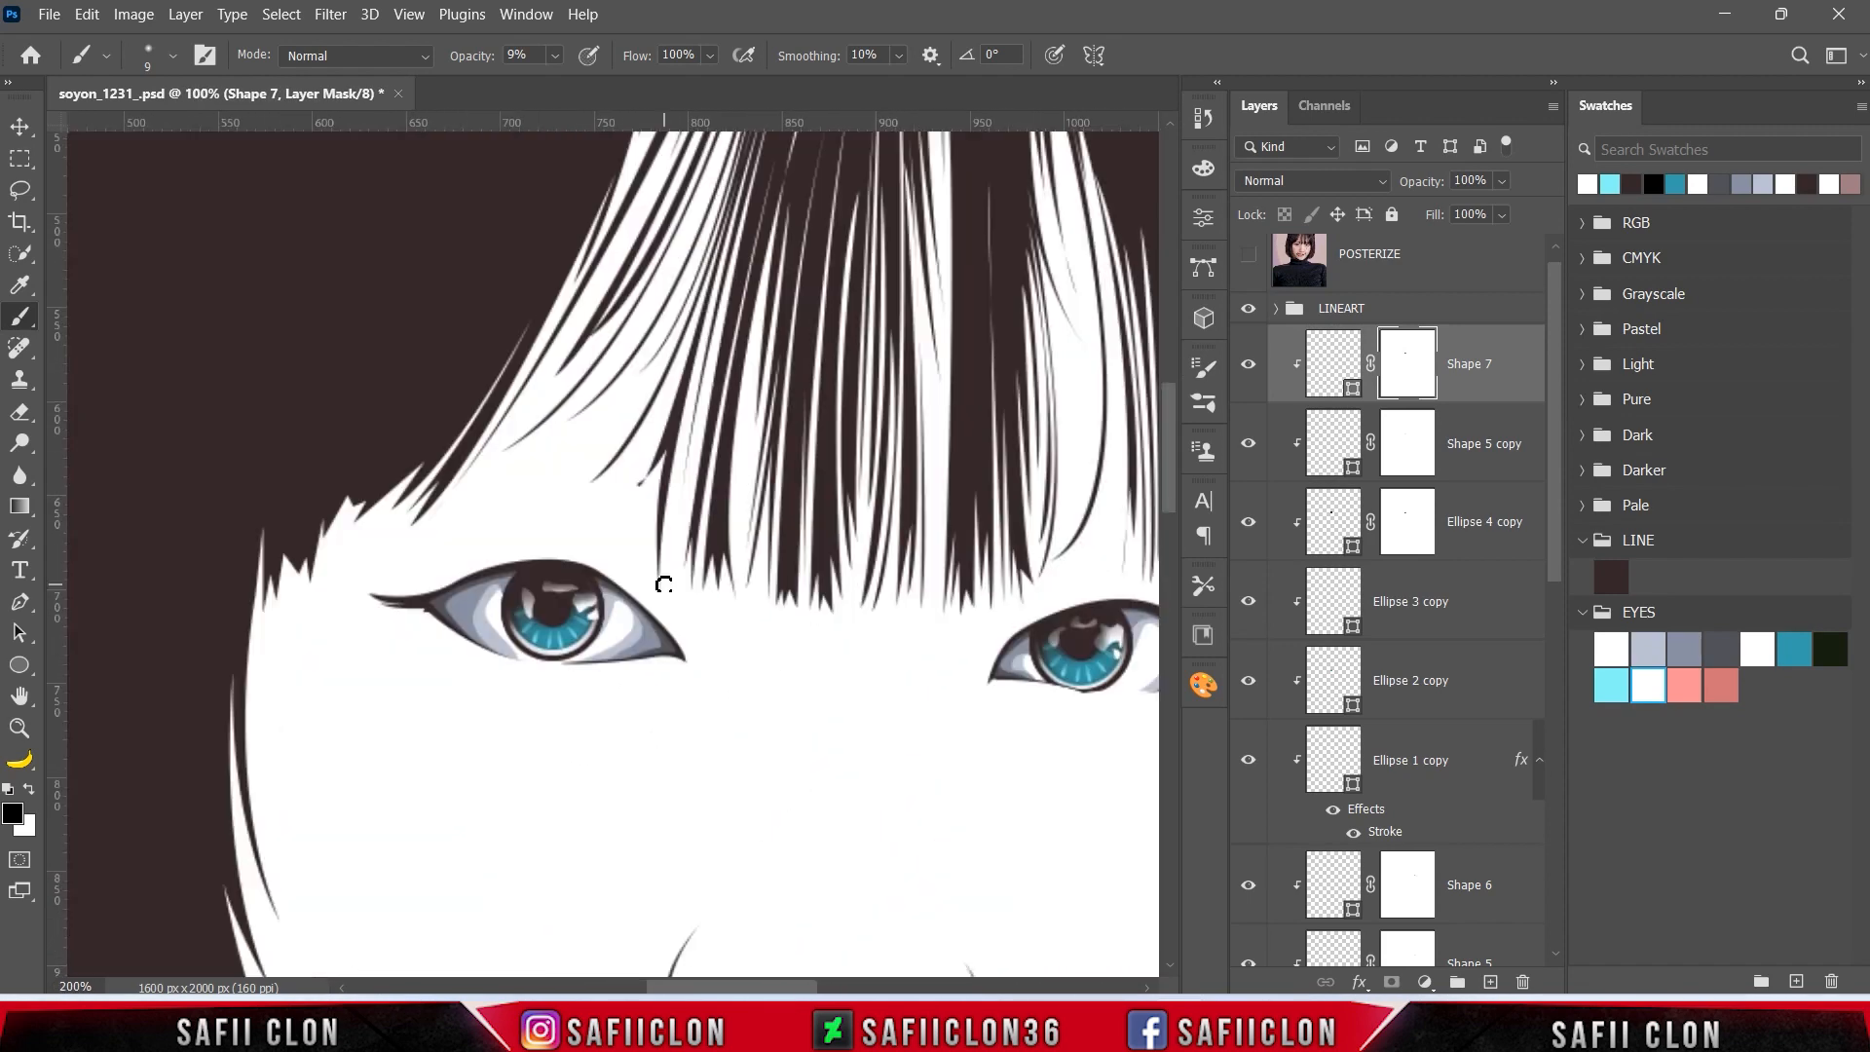
pyautogui.click(1248, 368)
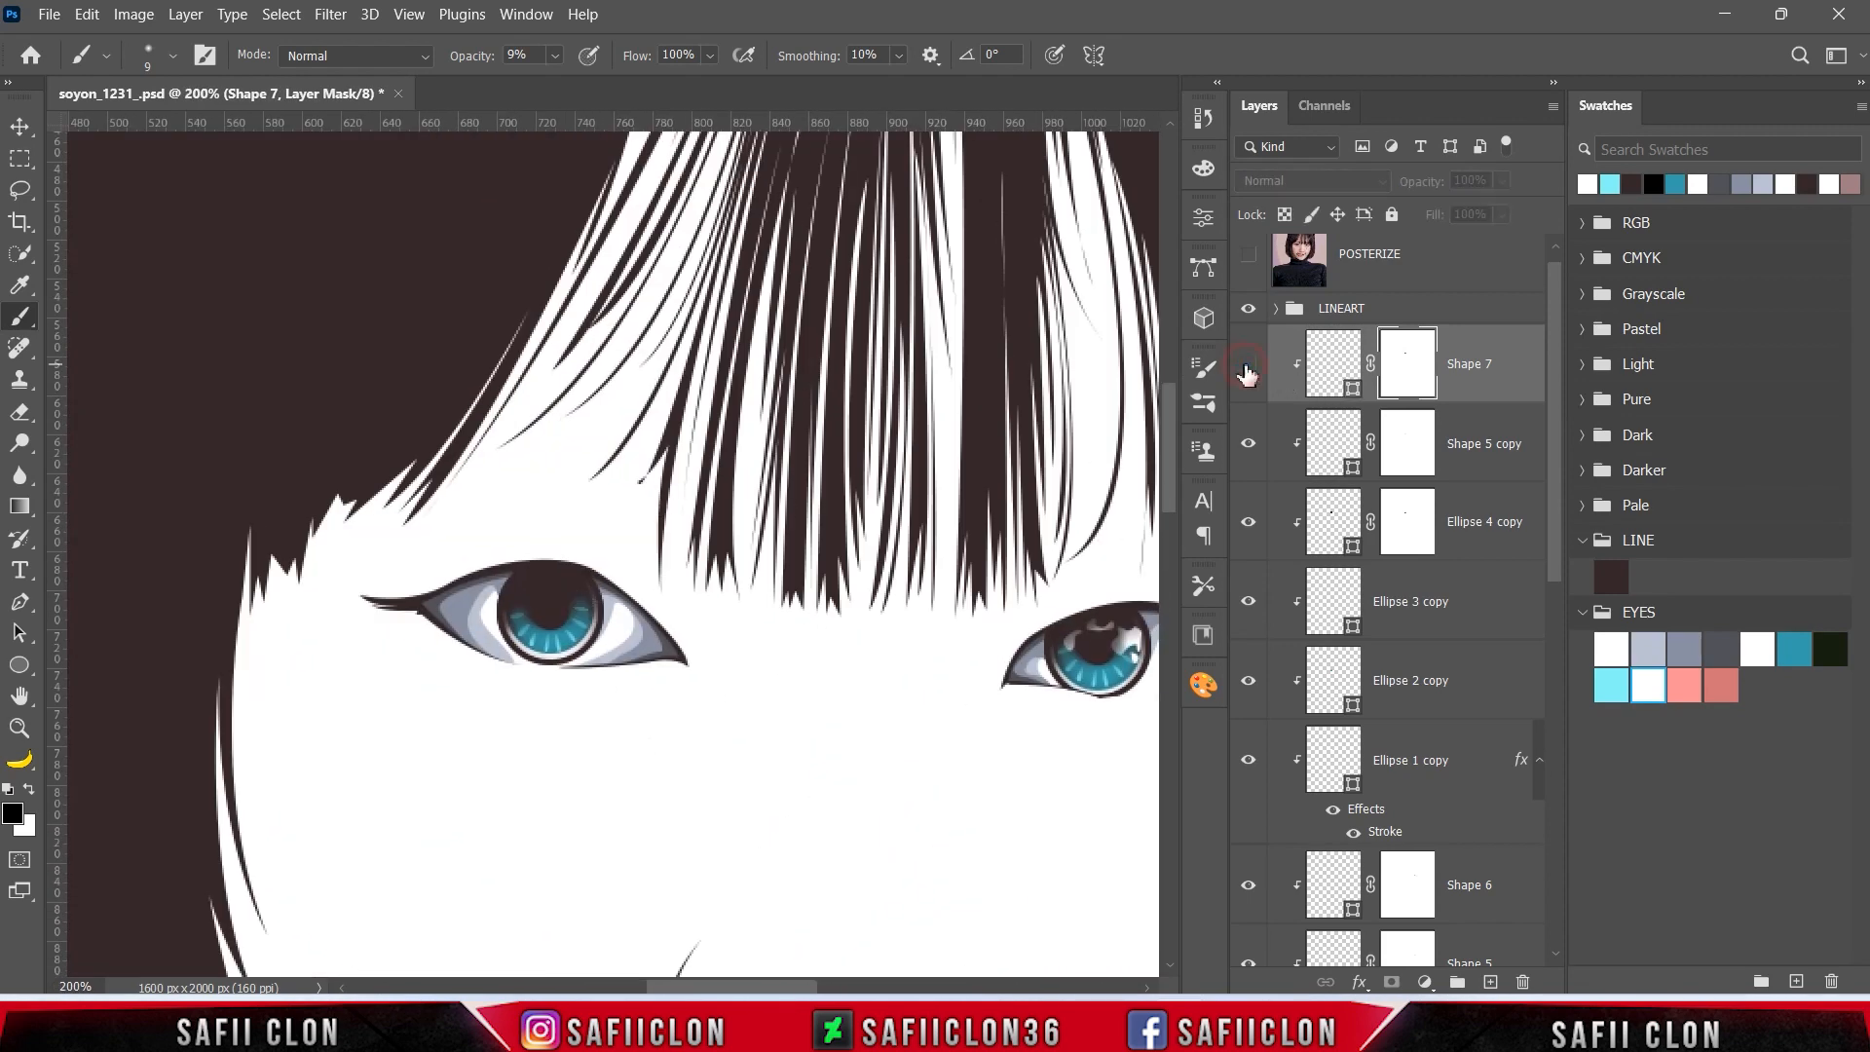
pyautogui.click(1248, 368)
# - Rotate Shape 5 copy and Ellipse 4 copy together by about 12.8° with the highlights hidden, and compare the eye with the POSTERIZE photo
pyautogui.click(1248, 370)
pyautogui.click(1476, 439)
pyautogui.click(1248, 448)
pyautogui.click(1248, 448)
pyautogui.click(1247, 527)
pyautogui.click(1250, 523)
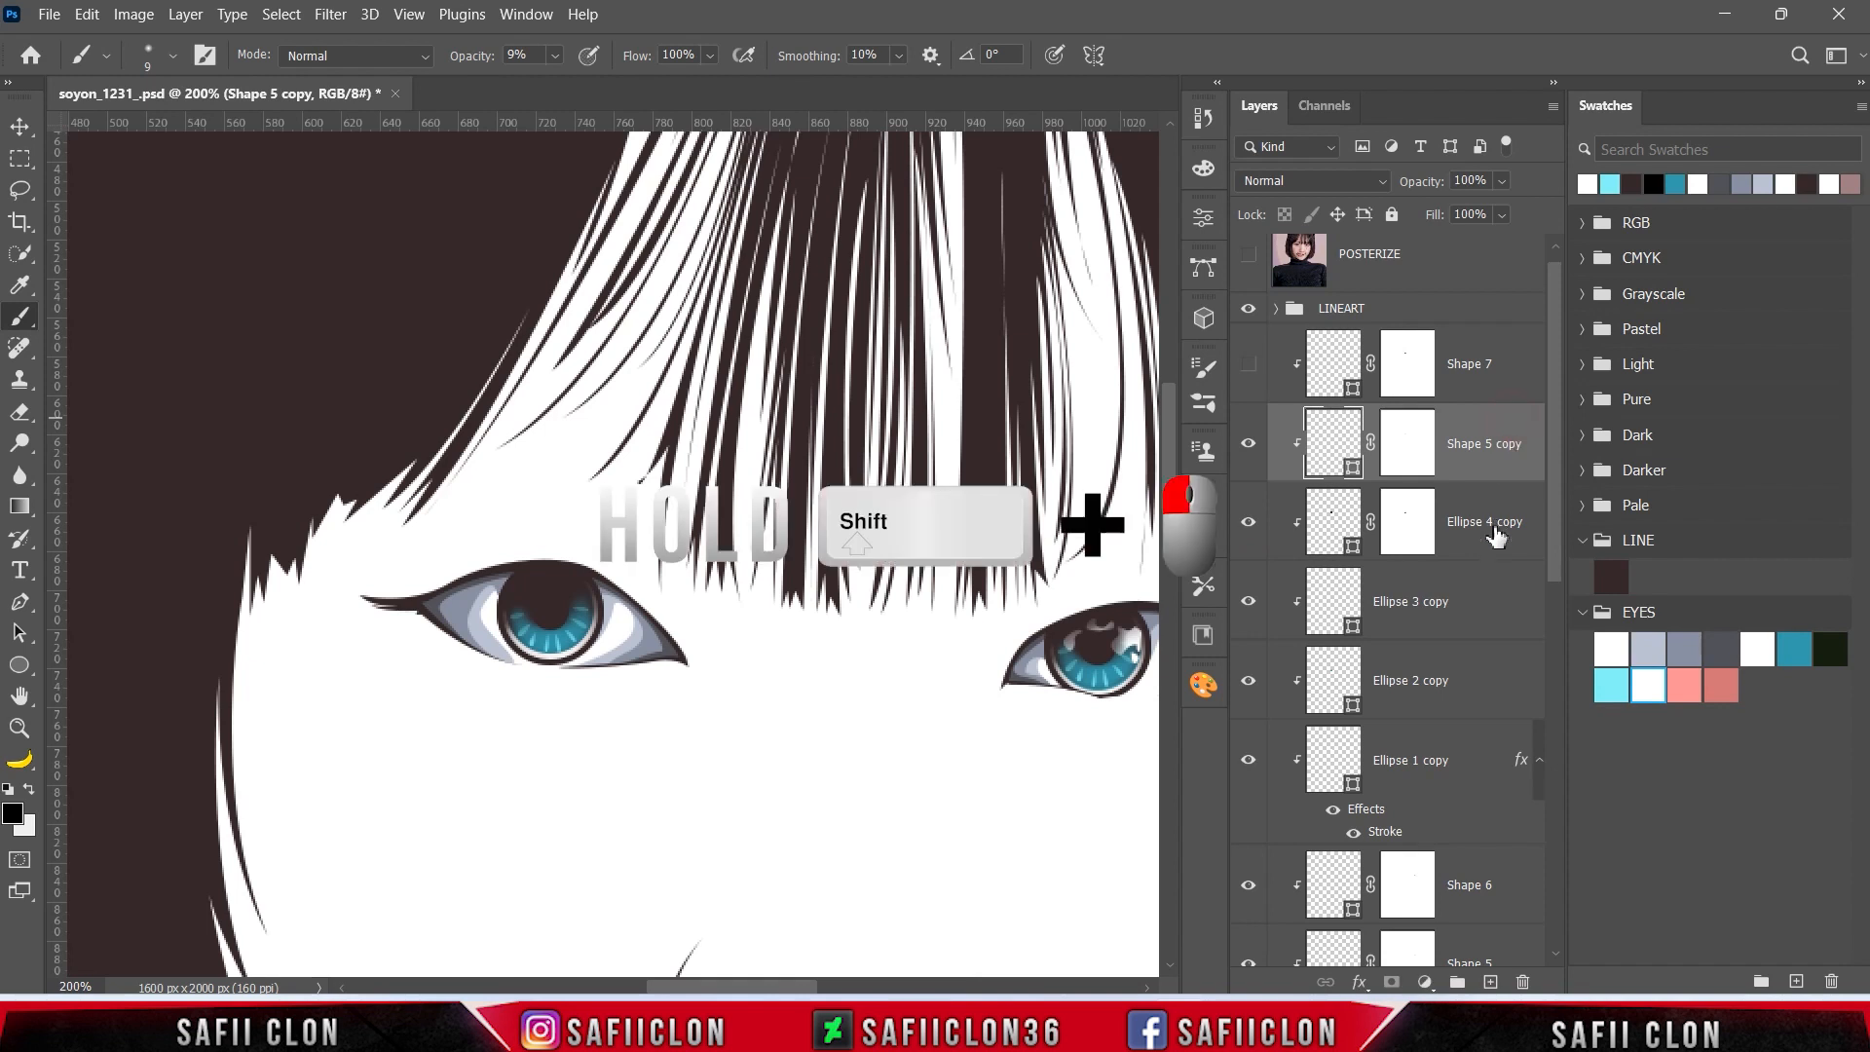
pyautogui.keyDown('shift'); pyautogui.click(1496, 543); pyautogui.keyUp('shift')
pyautogui.hotkey('ctrl', 't')
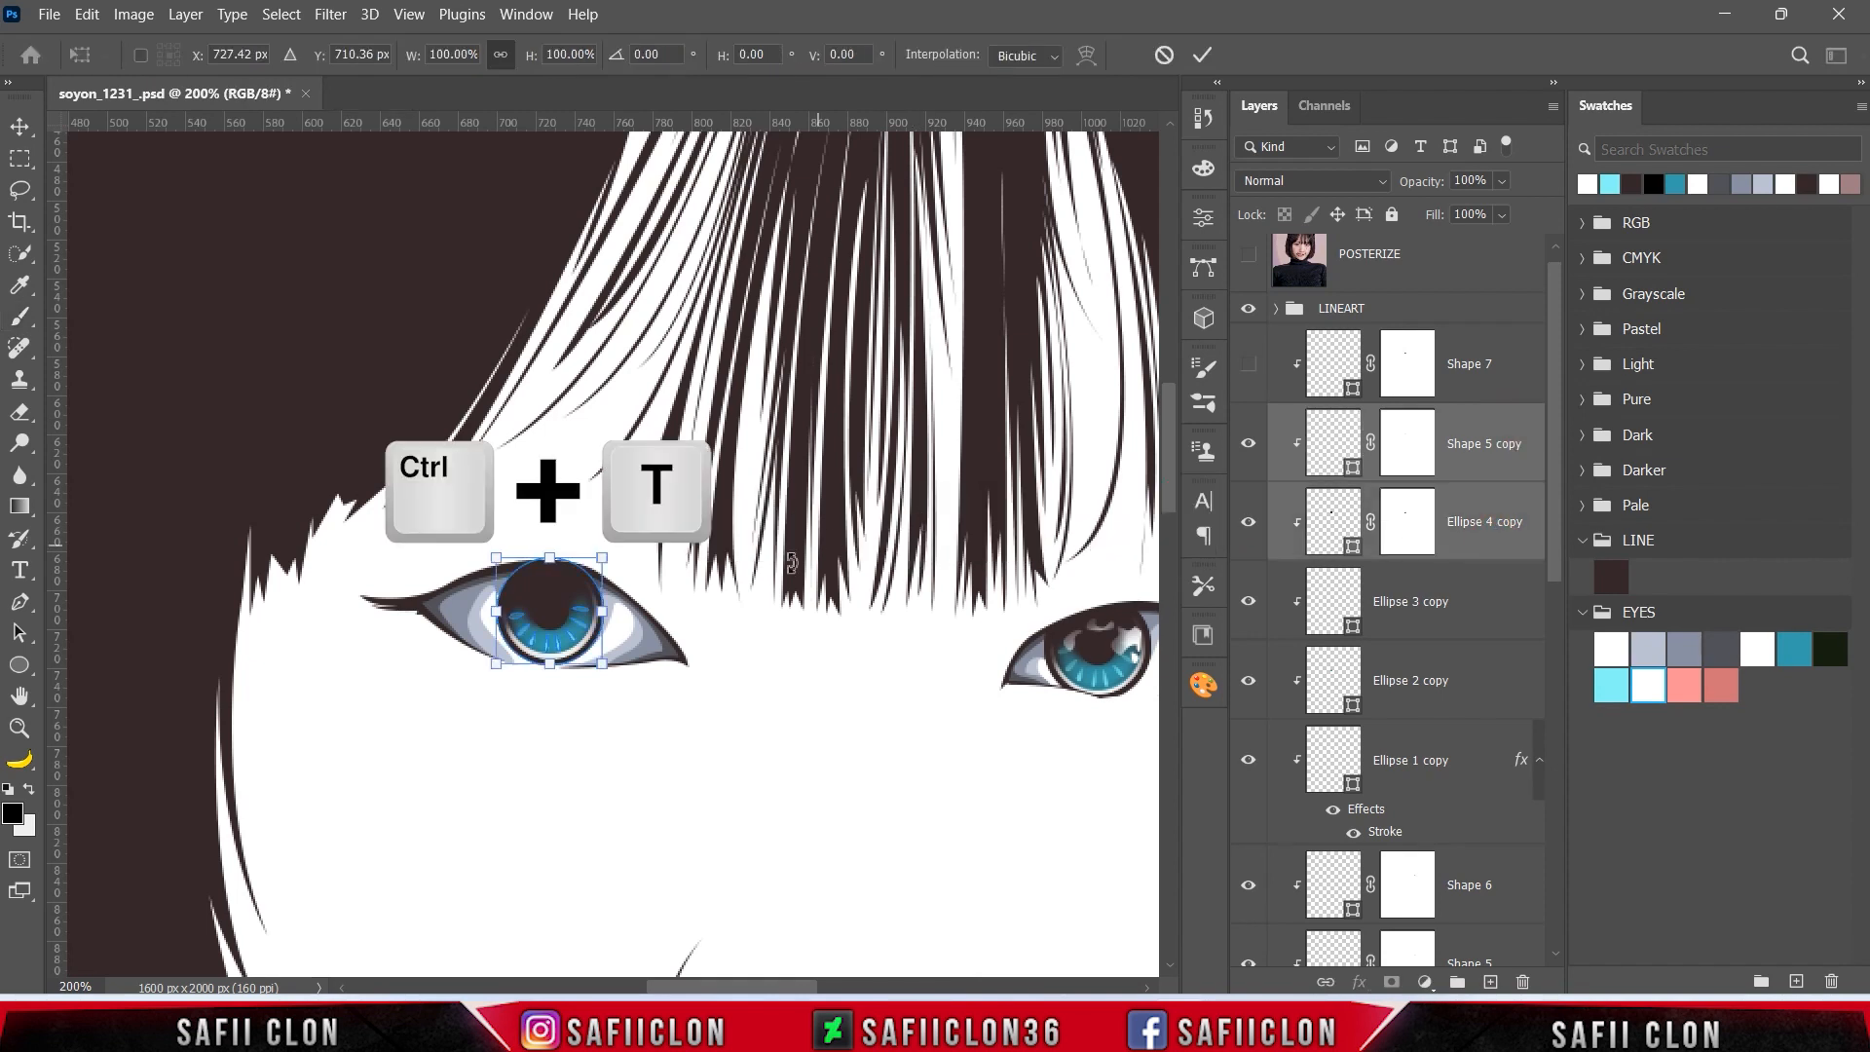
pyautogui.moveTo(637, 549)
pyautogui.mouseDown()
pyautogui.moveTo(642, 574)
pyautogui.moveTo(642, 558)
pyautogui.mouseUp()
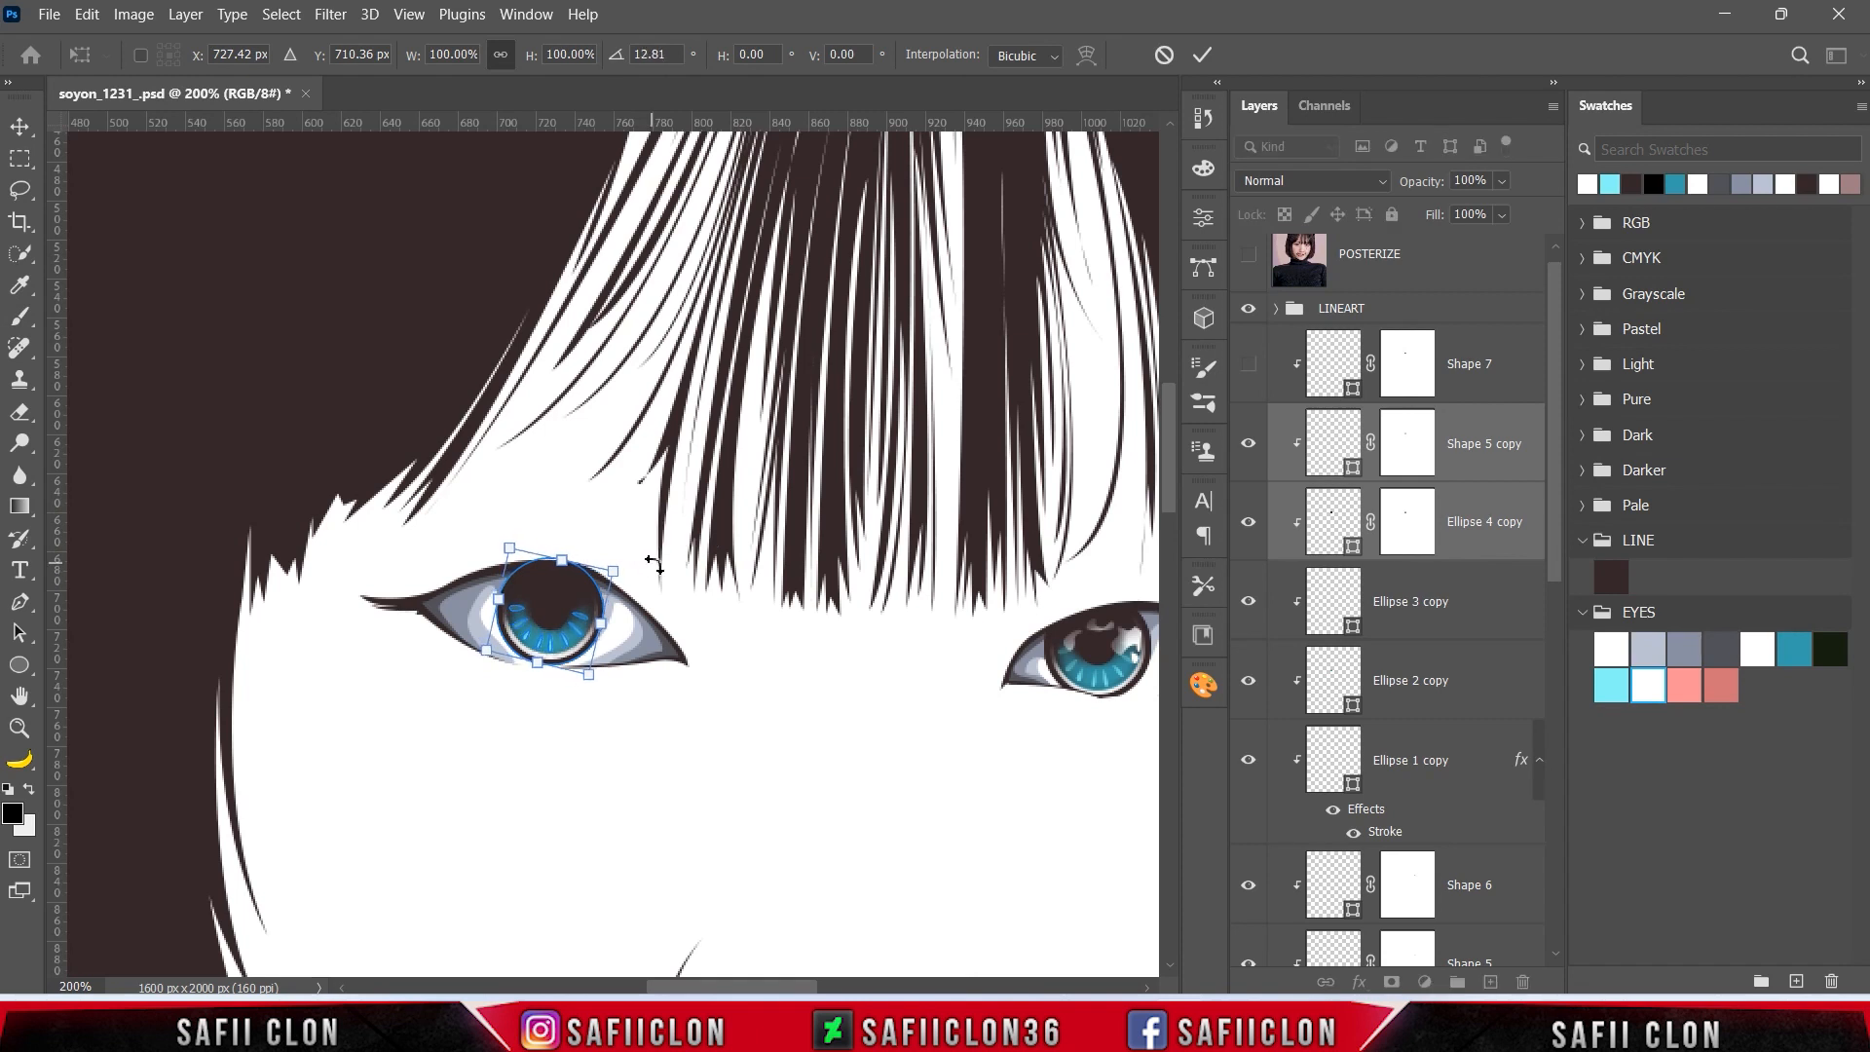
pyautogui.click(1202, 55)
pyautogui.press('b')
pyautogui.click(1249, 364)
pyautogui.click(1250, 258)
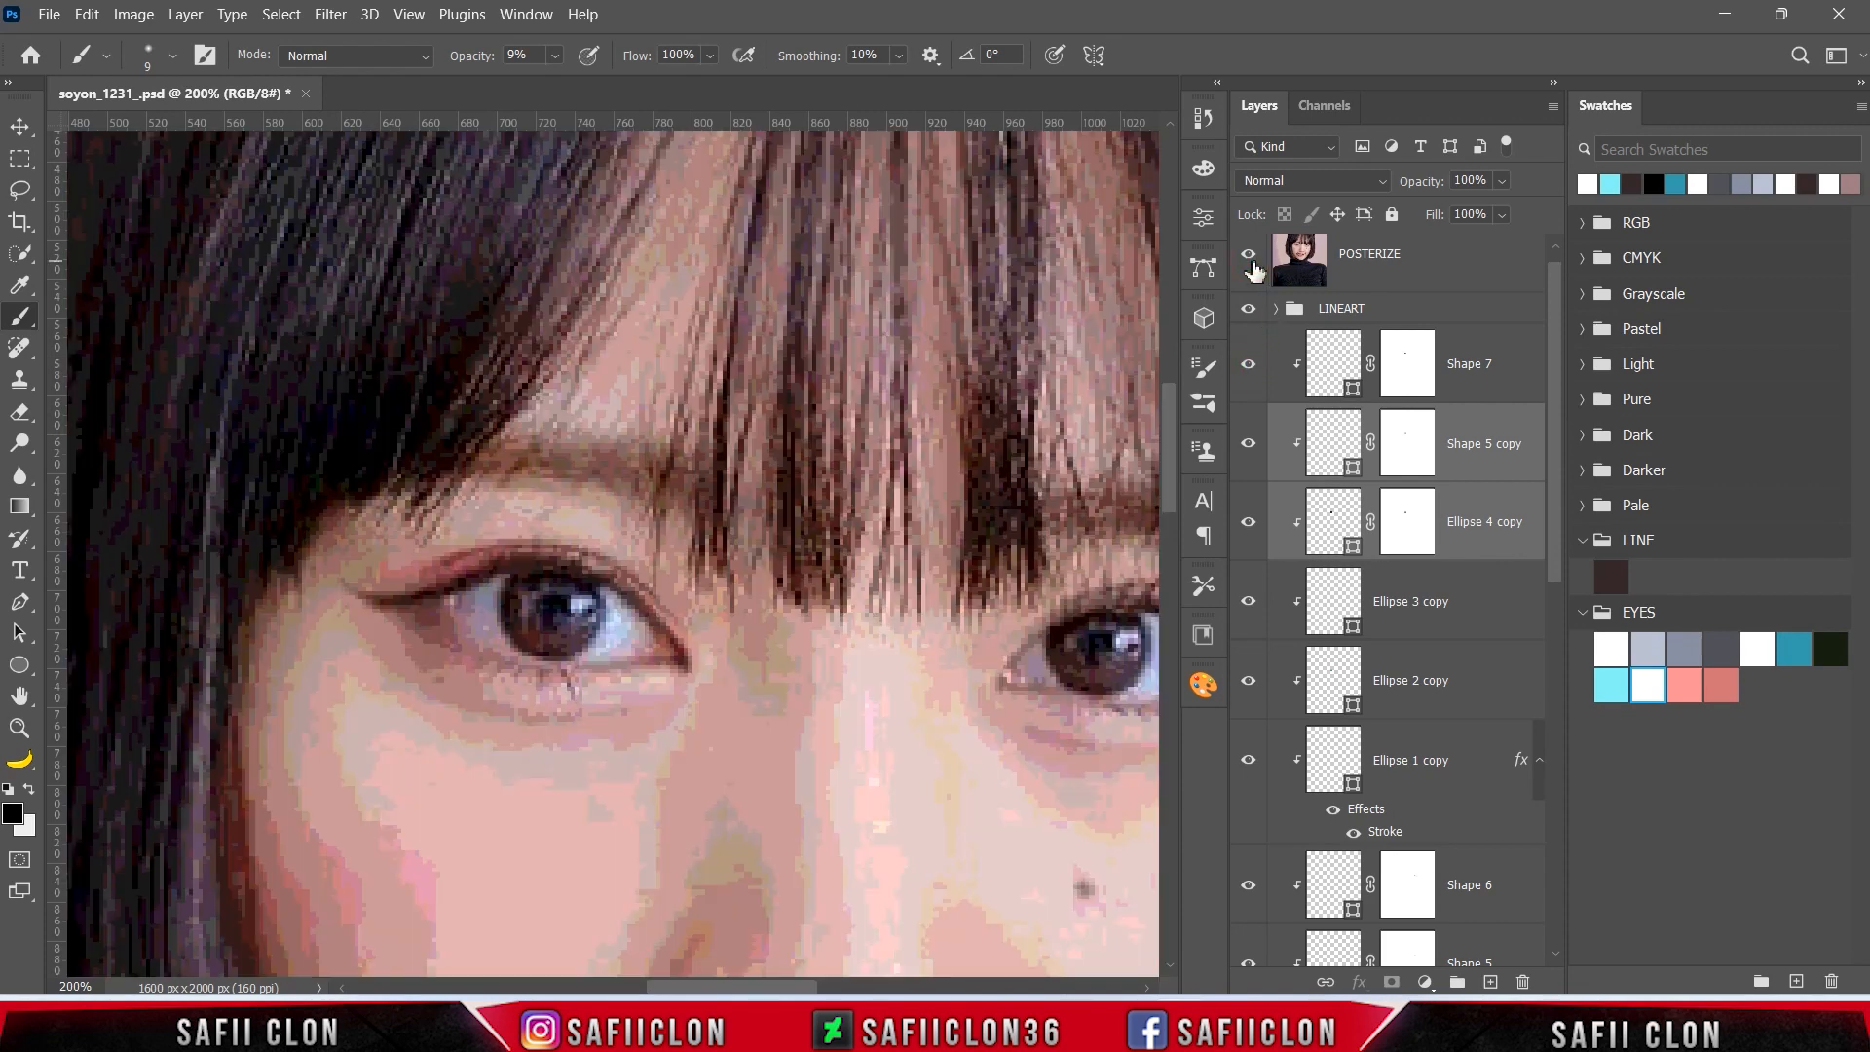
pyautogui.click(1250, 258)
pyautogui.click(1250, 258)
pyautogui.click(1252, 263)
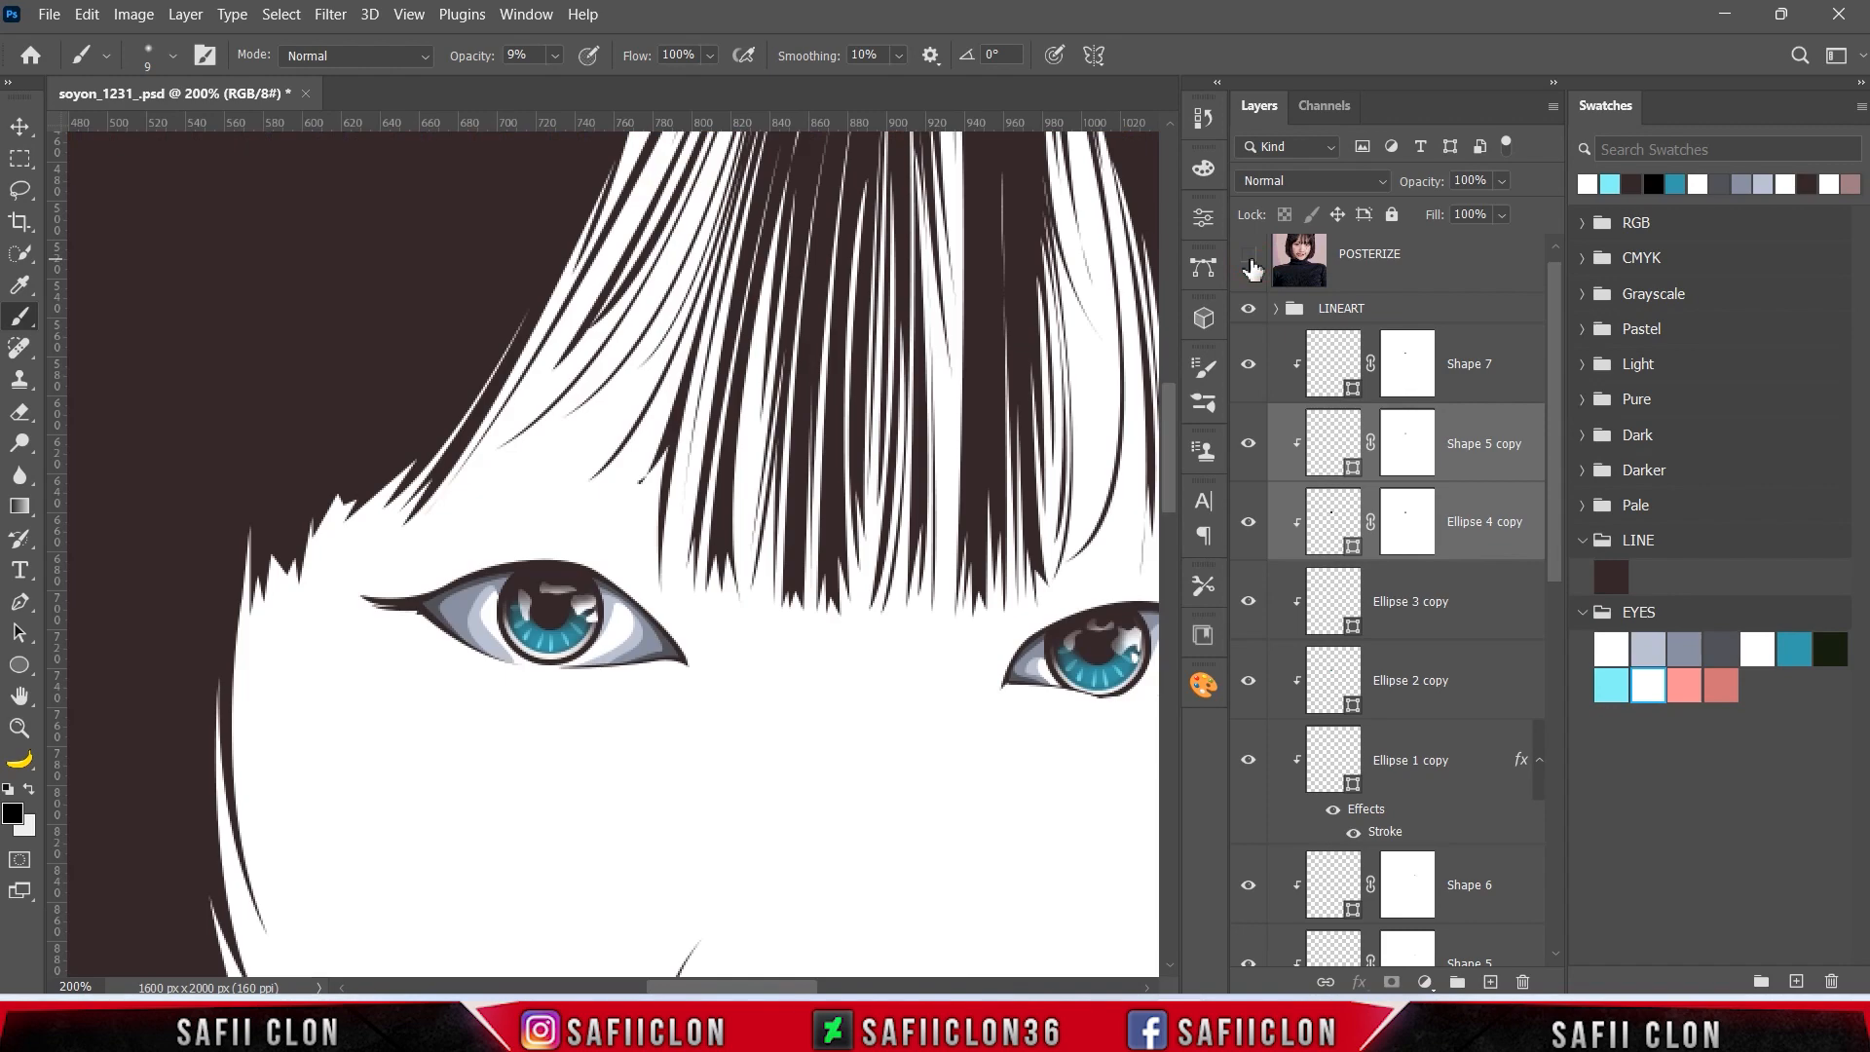
# - Draw a thin white streak about 25 × 3 px across the second iris's inner lower edge on a new layer above Shape 7
pyautogui.click(1506, 368)
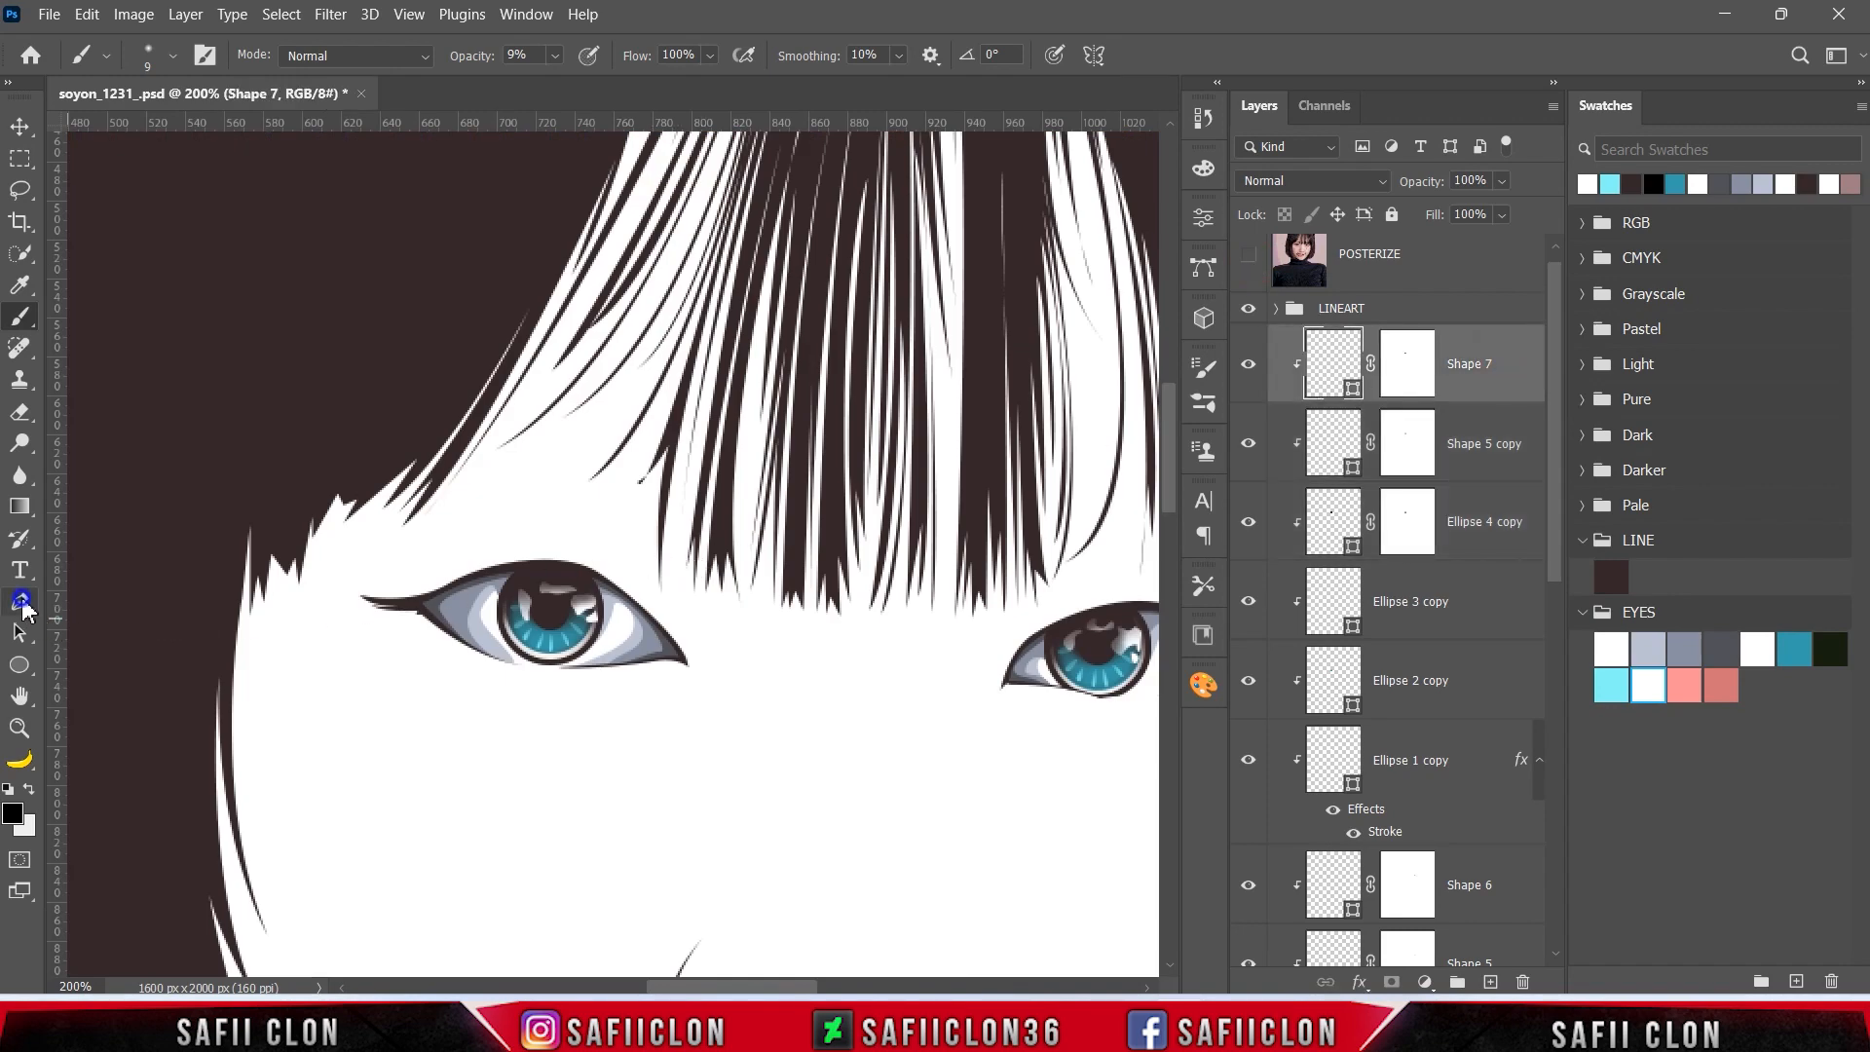
pyautogui.moveTo(19, 602); pyautogui.dragTo(110, 604)
pyautogui.click(756, 57)
pyautogui.click(782, 86)
pyautogui.click(1249, 255)
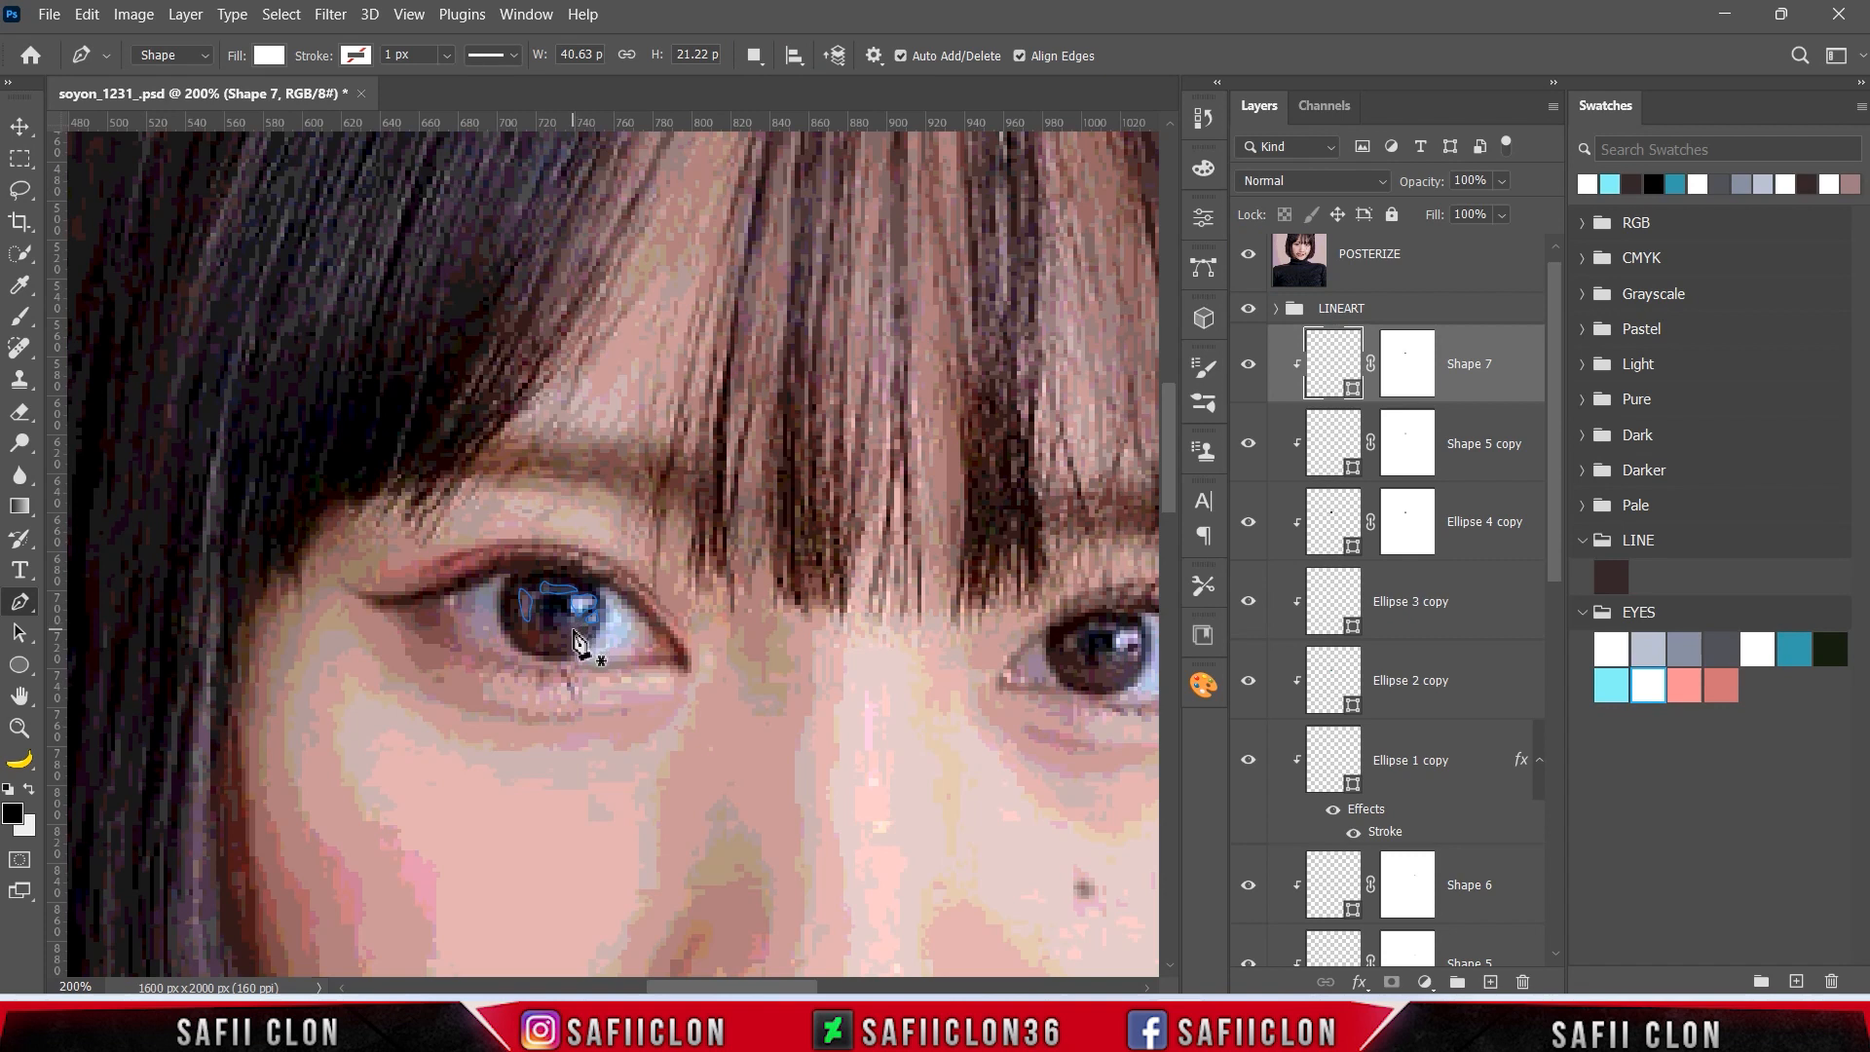
pyautogui.click(572, 631)
pyautogui.click(610, 630)
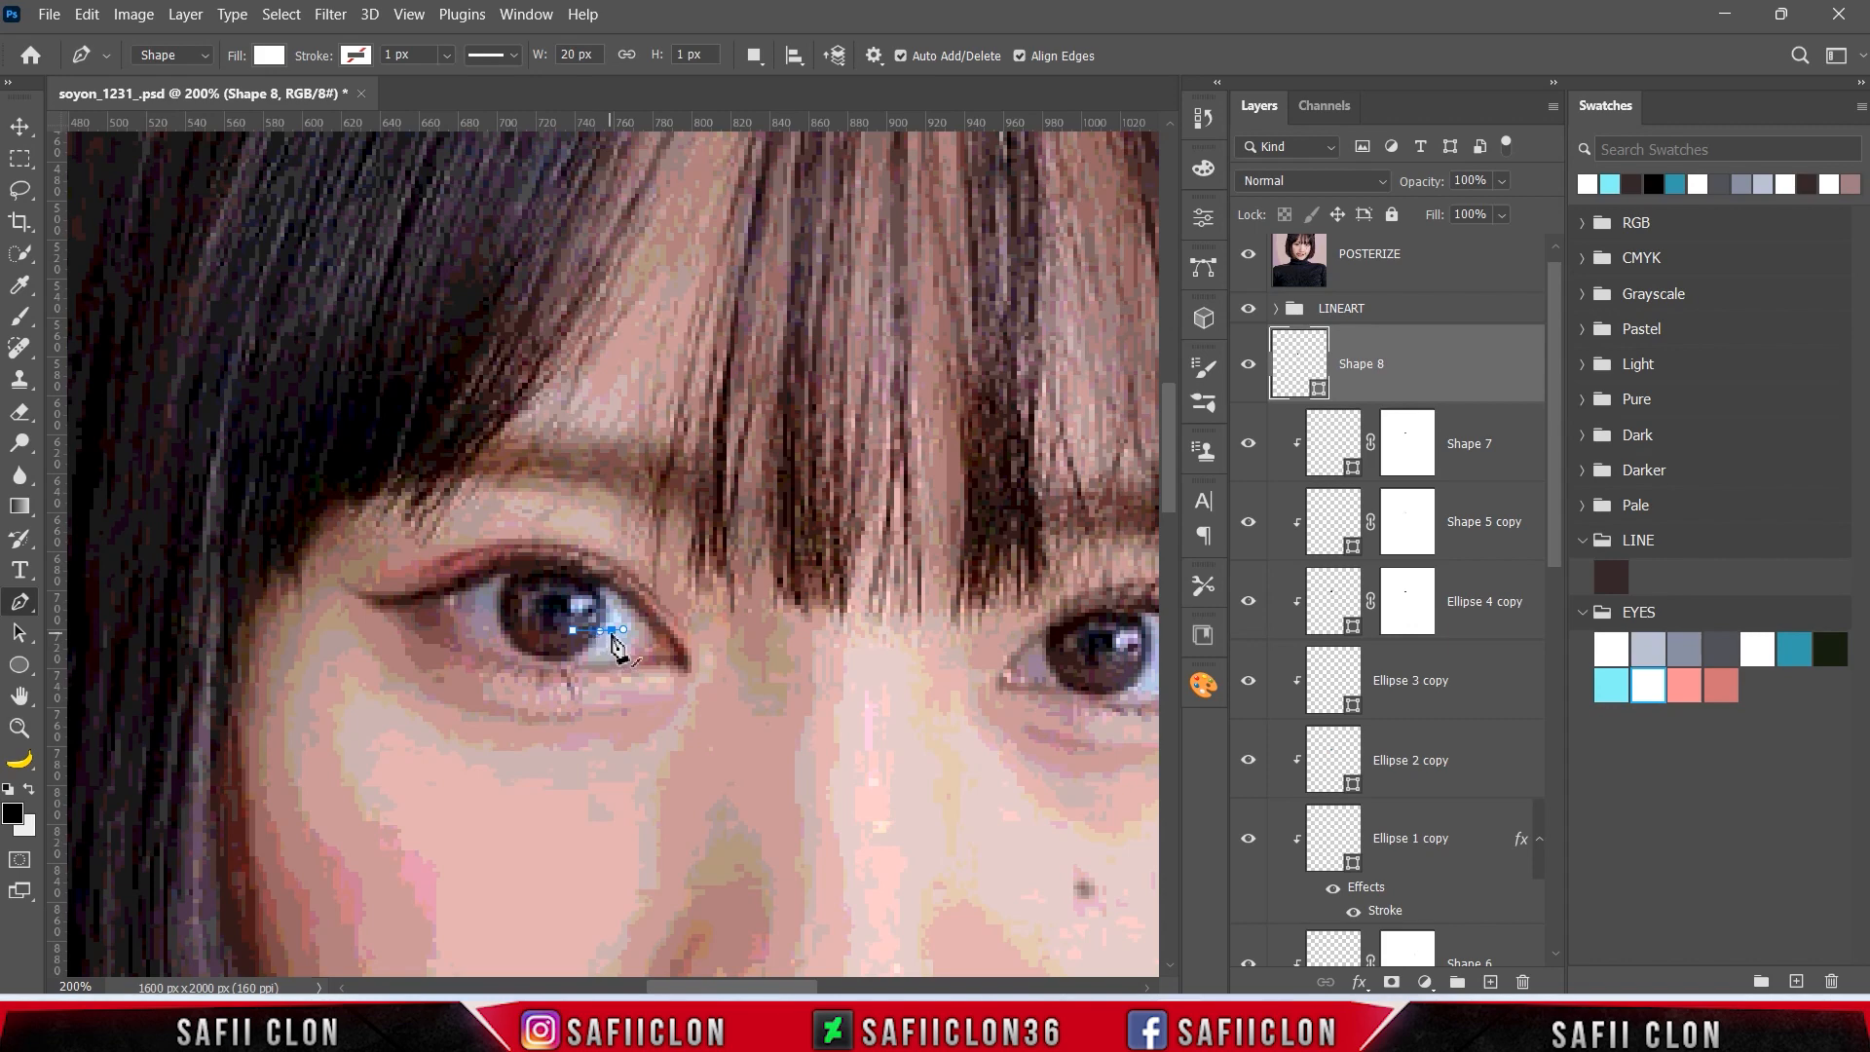
pyautogui.scroll(1, 622, 638)
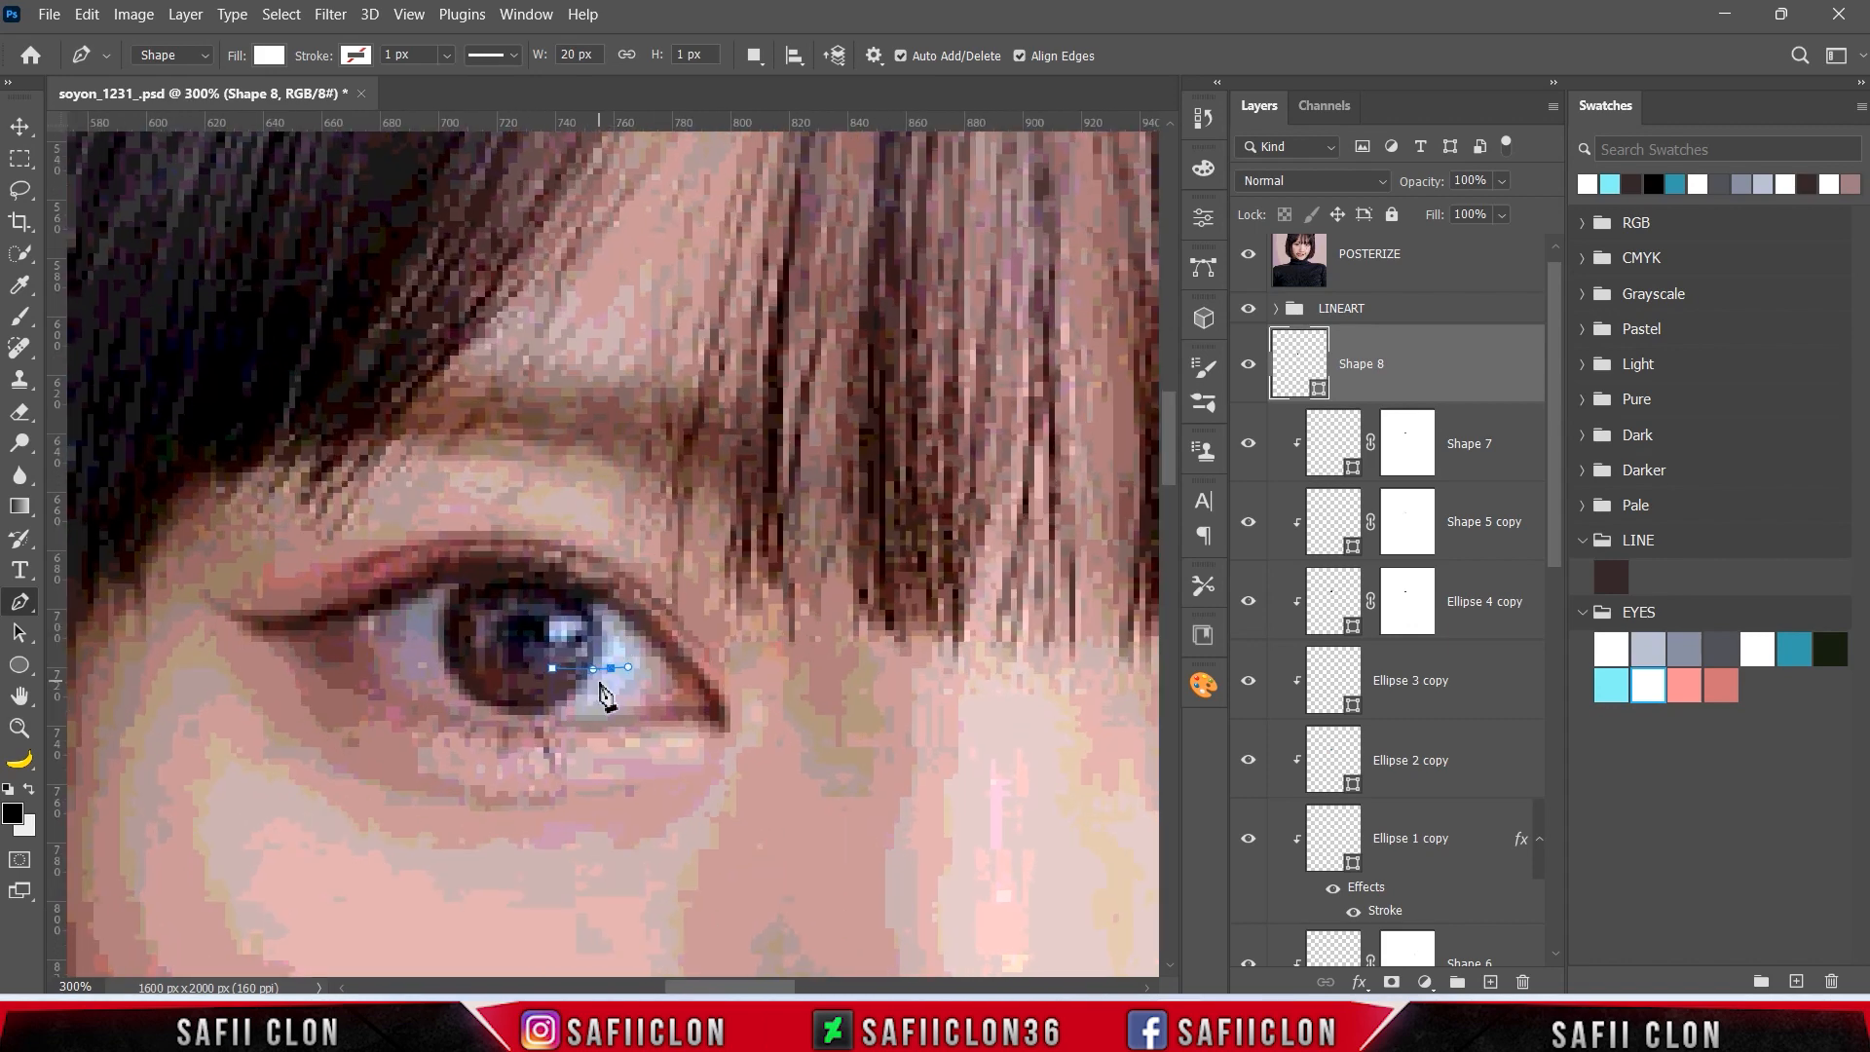
pyautogui.moveTo(604, 677); pyautogui.dragTo(572, 660)
pyautogui.click(1248, 255)
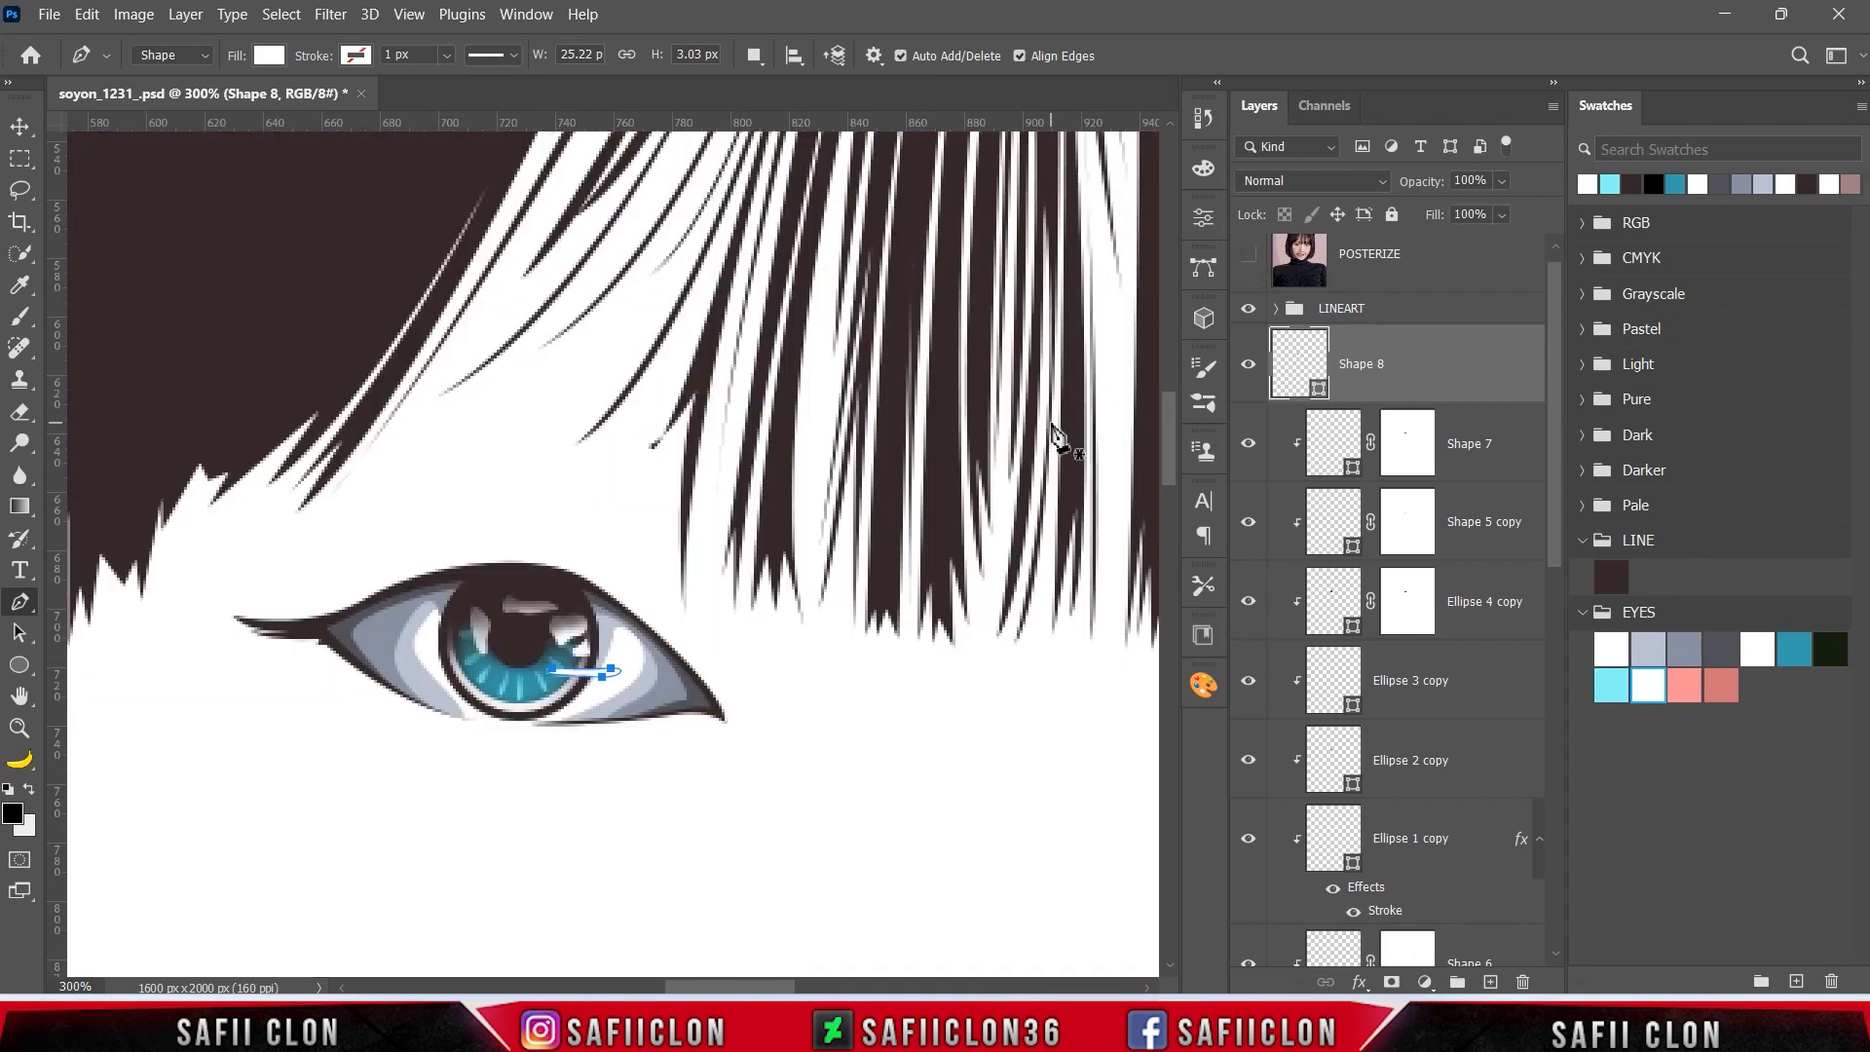
# - Combine a curved white highlight with the Shape 8 streak, placed over the same iris's upper inner edge
pyautogui.click(752, 58)
pyautogui.click(787, 109)
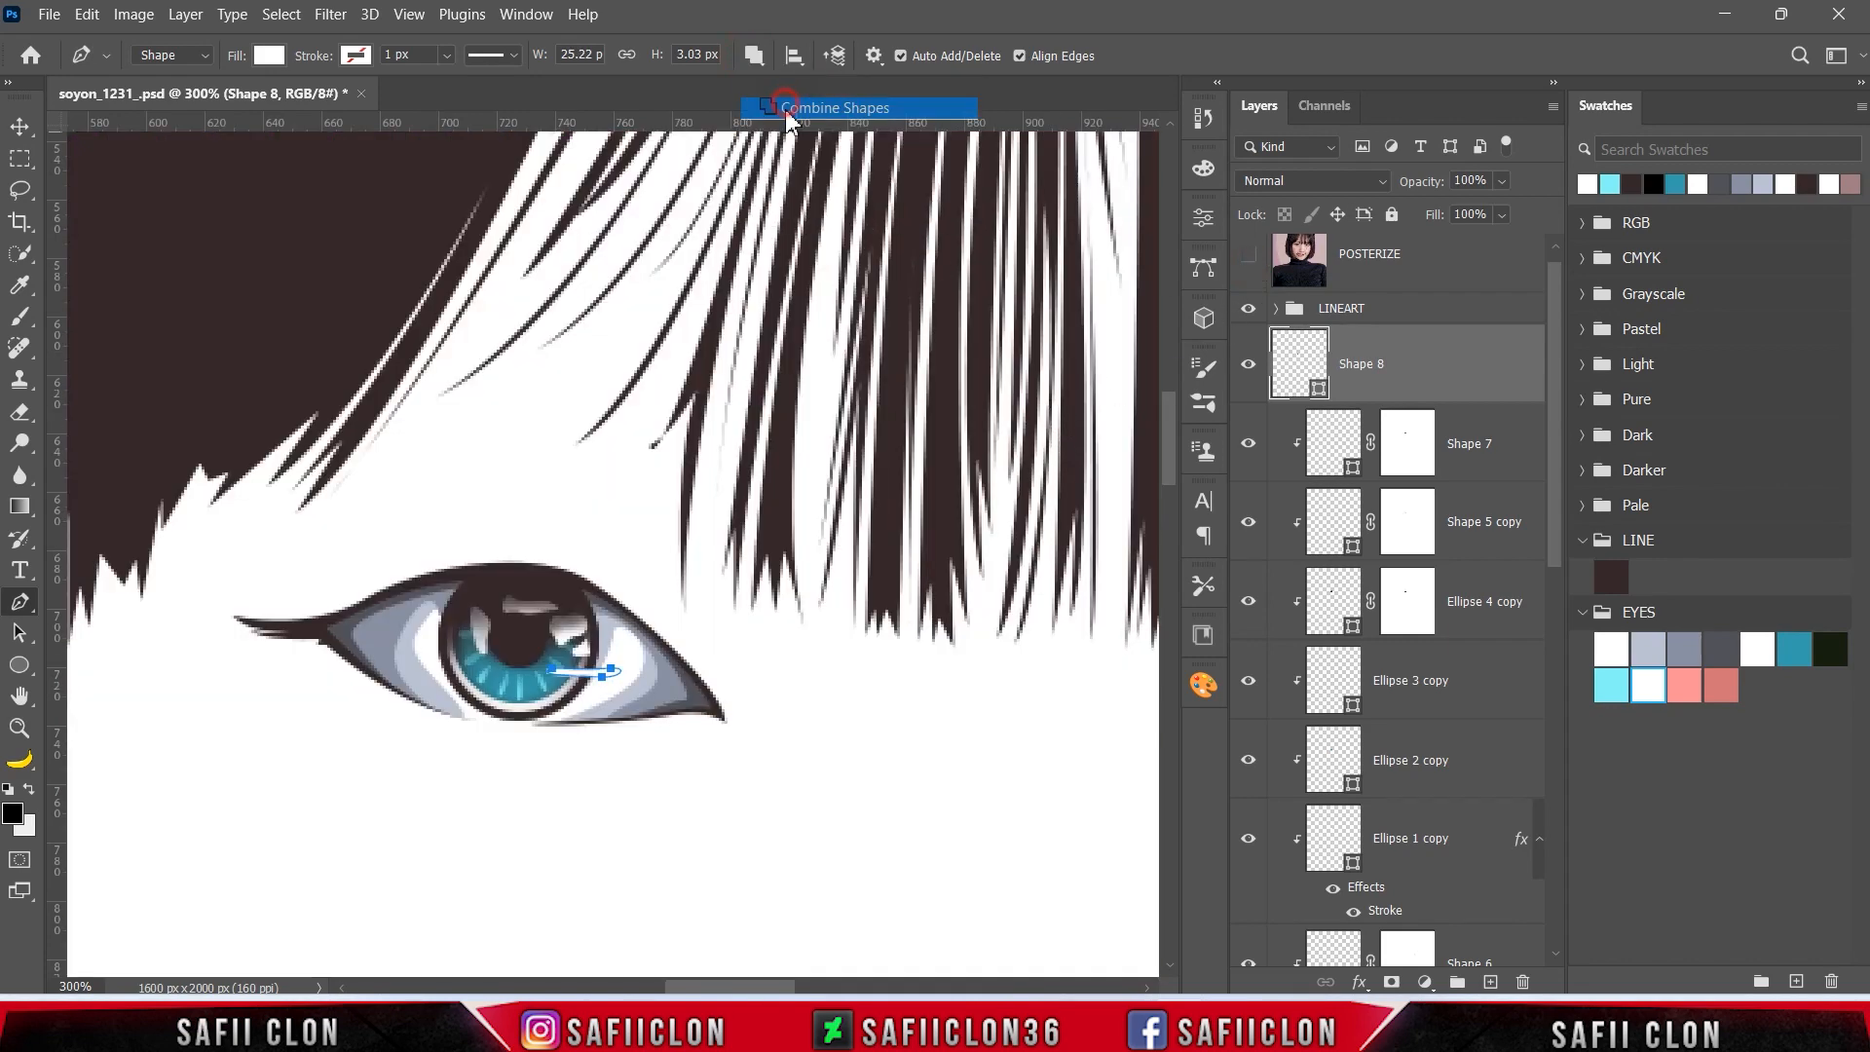
pyautogui.moveTo(763, 991)
pyautogui.mouseDown()
pyautogui.moveTo(815, 989)
pyautogui.moveTo(782, 987)
pyautogui.mouseUp()
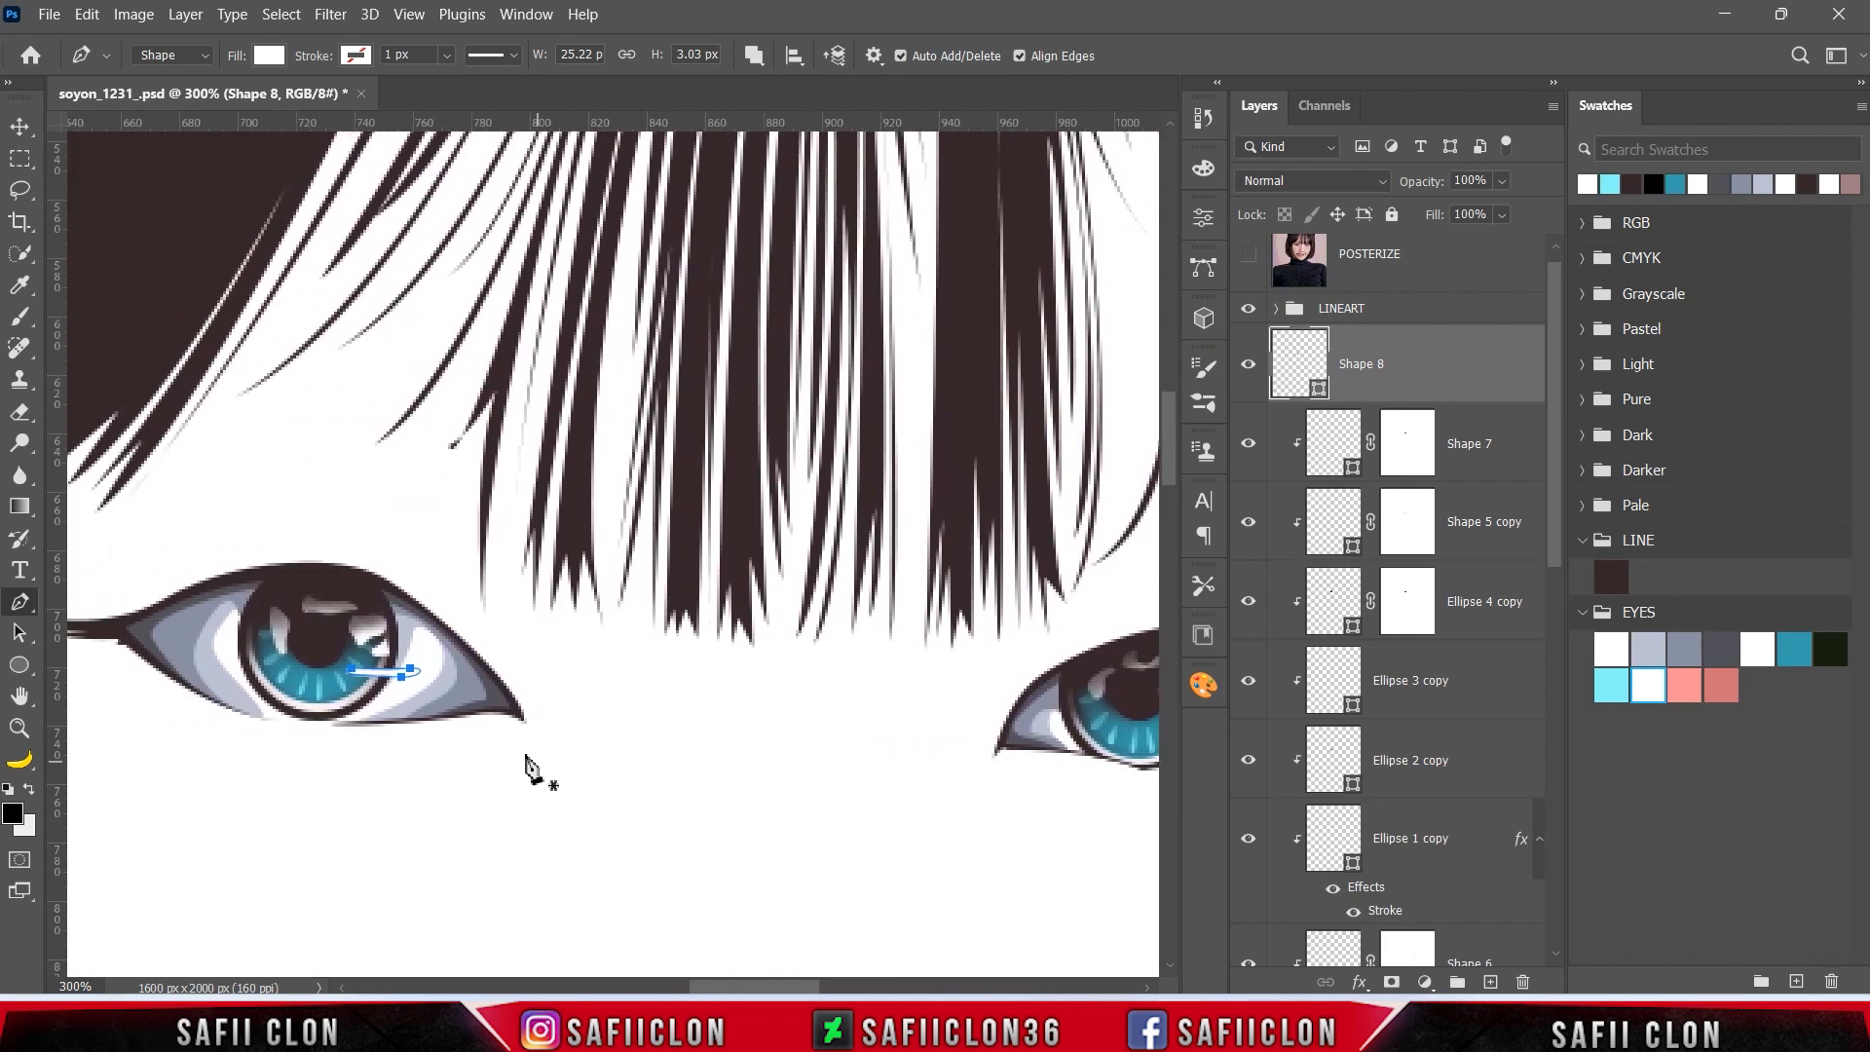
pyautogui.click(402, 620)
pyautogui.moveTo(396, 643)
pyautogui.mouseDown()
pyautogui.moveTo(390, 673)
pyautogui.moveTo(382, 588)
pyautogui.mouseUp()
# - Add a curved highlight and thin white streaks across both side edges of the first-finished iris, on the Shape 8 layer
pyautogui.moveTo(752, 987); pyautogui.dragTo(793, 987)
pyautogui.moveTo(853, 698)
pyautogui.mouseDown()
pyautogui.moveTo(836, 691)
pyautogui.moveTo(910, 689)
pyautogui.moveTo(844, 617)
pyautogui.mouseUp()
pyautogui.keyDown('ctrl'); pyautogui.click(894, 699); pyautogui.keyUp('ctrl')
pyautogui.click(1248, 255)
pyautogui.click(1248, 254)
pyautogui.click(878, 691)
pyautogui.click(878, 691)
pyautogui.click(696, 718)
pyautogui.moveTo(754, 714); pyautogui.dragTo(768, 706)
pyautogui.click(697, 718)
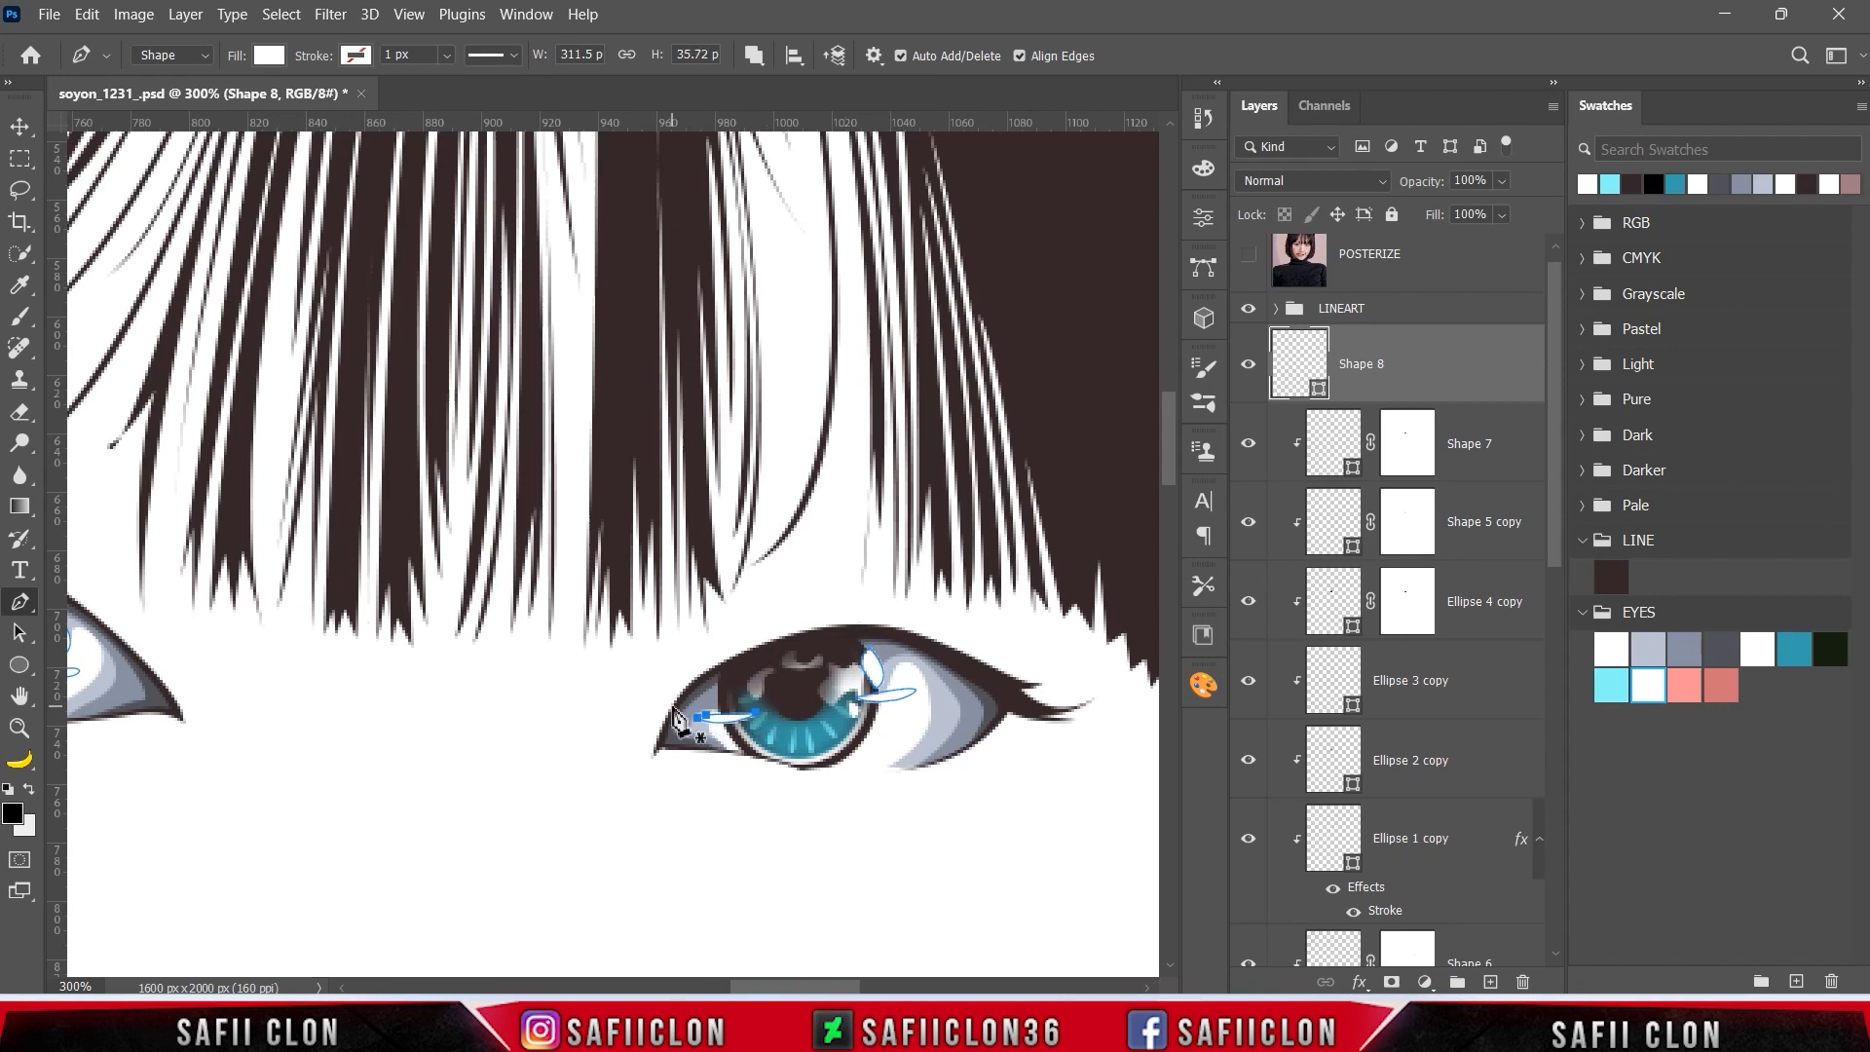
# - Add one more thin white streak across the outer edge of the second iris
pyautogui.hscroll(-3, 680, 716)
pyautogui.click(160, 640)
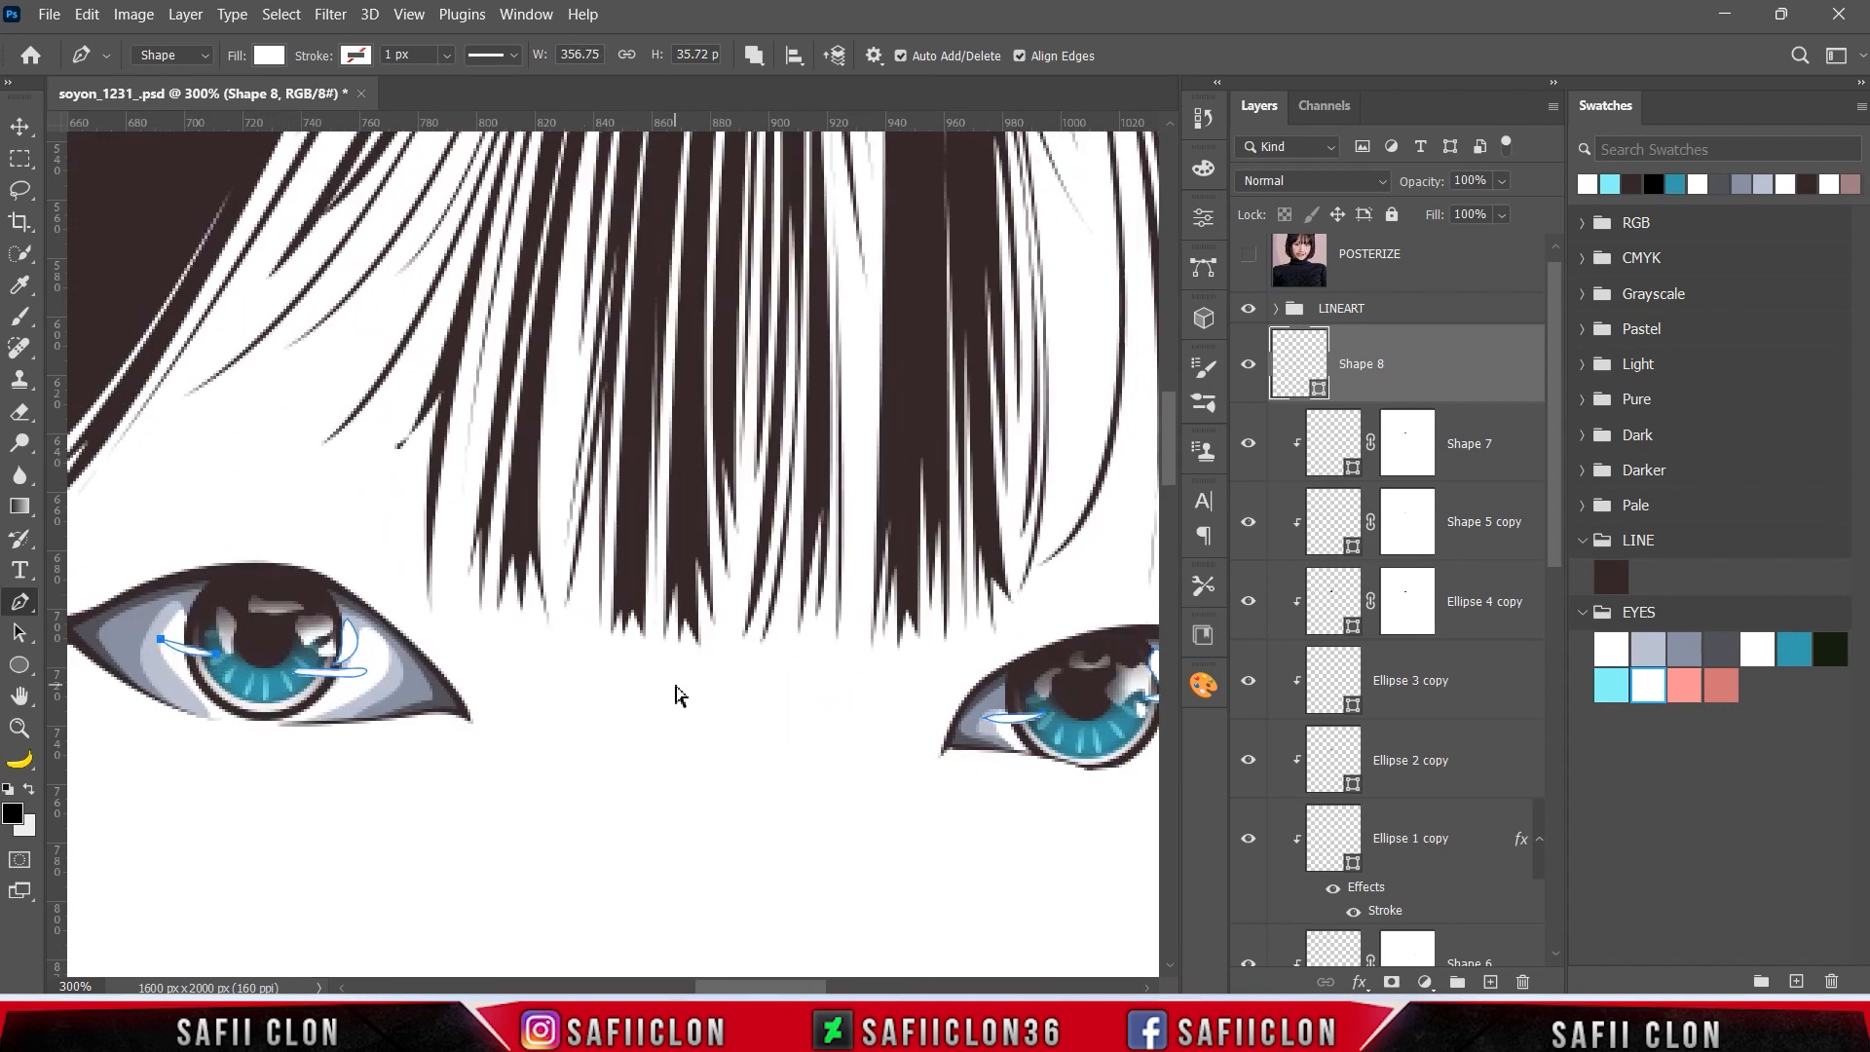
pyautogui.hotkey('ctrl', '1')
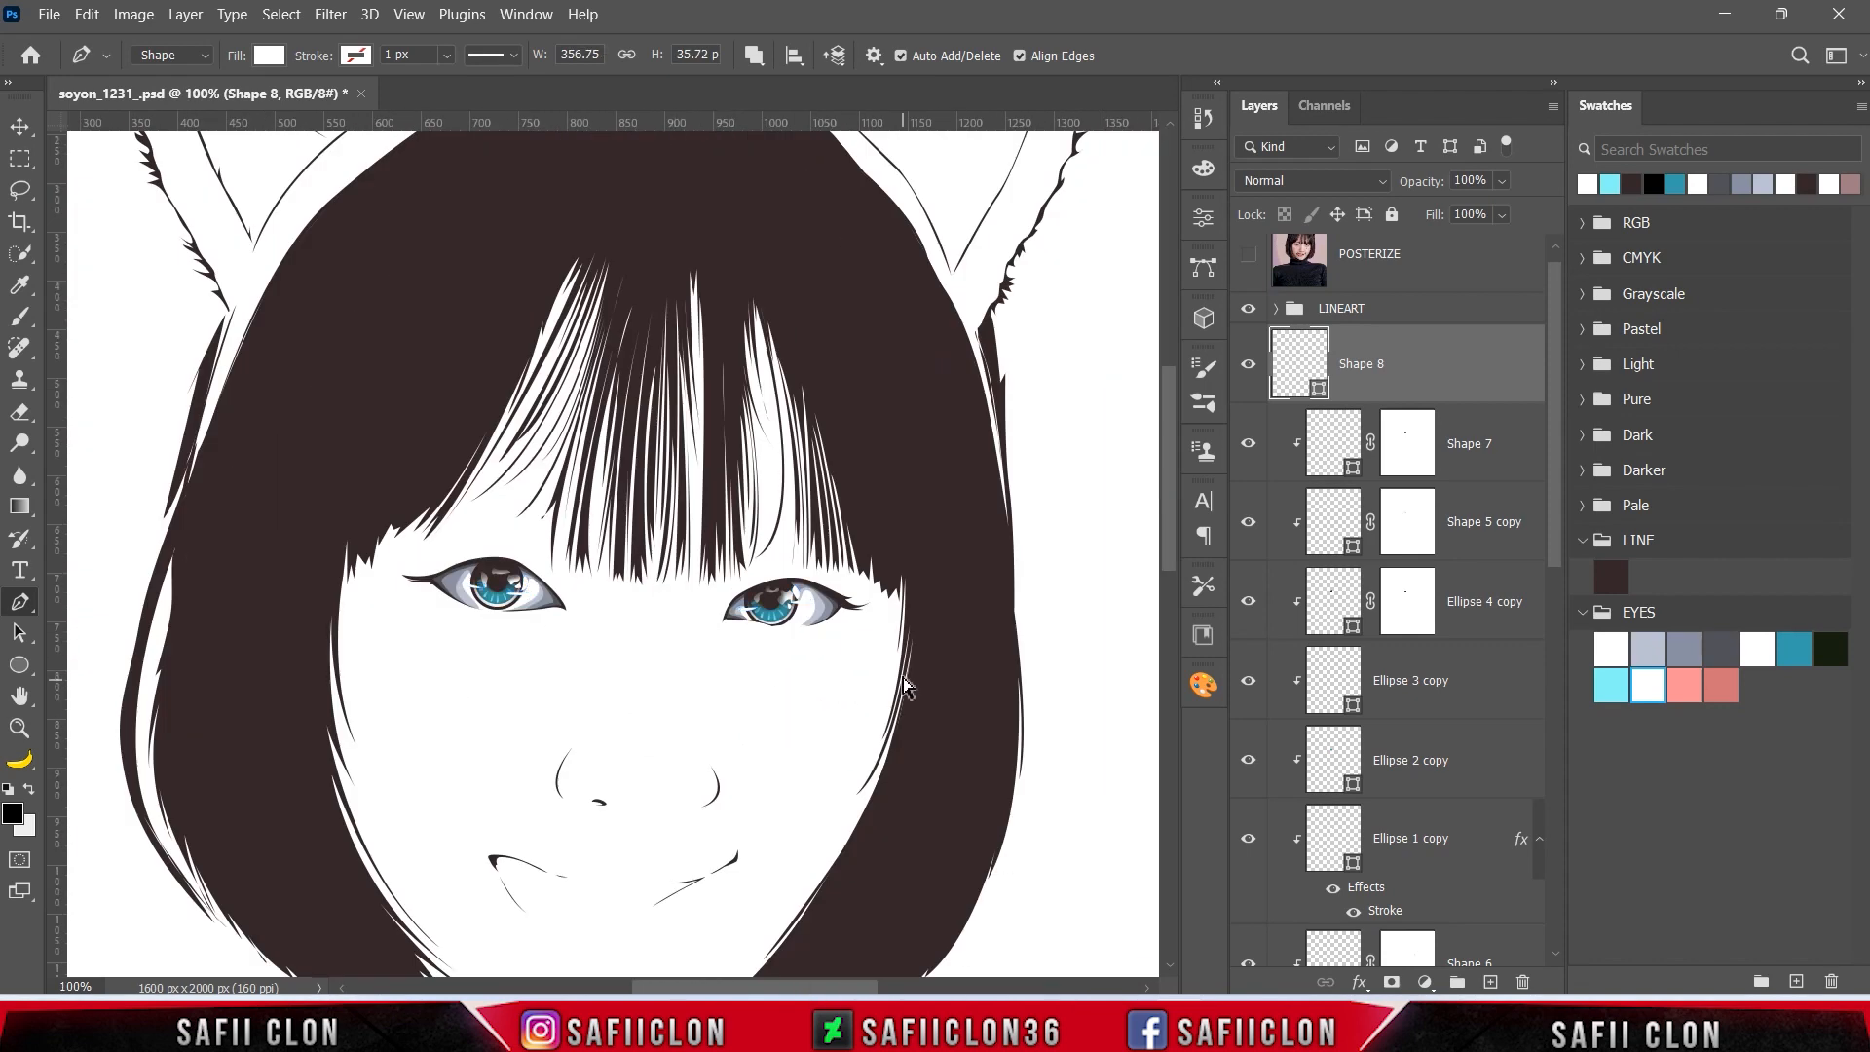
# - Clip the Shape 8 streaks to the eye layers below and add a layer mask
pyautogui.rightClick(1409, 363)
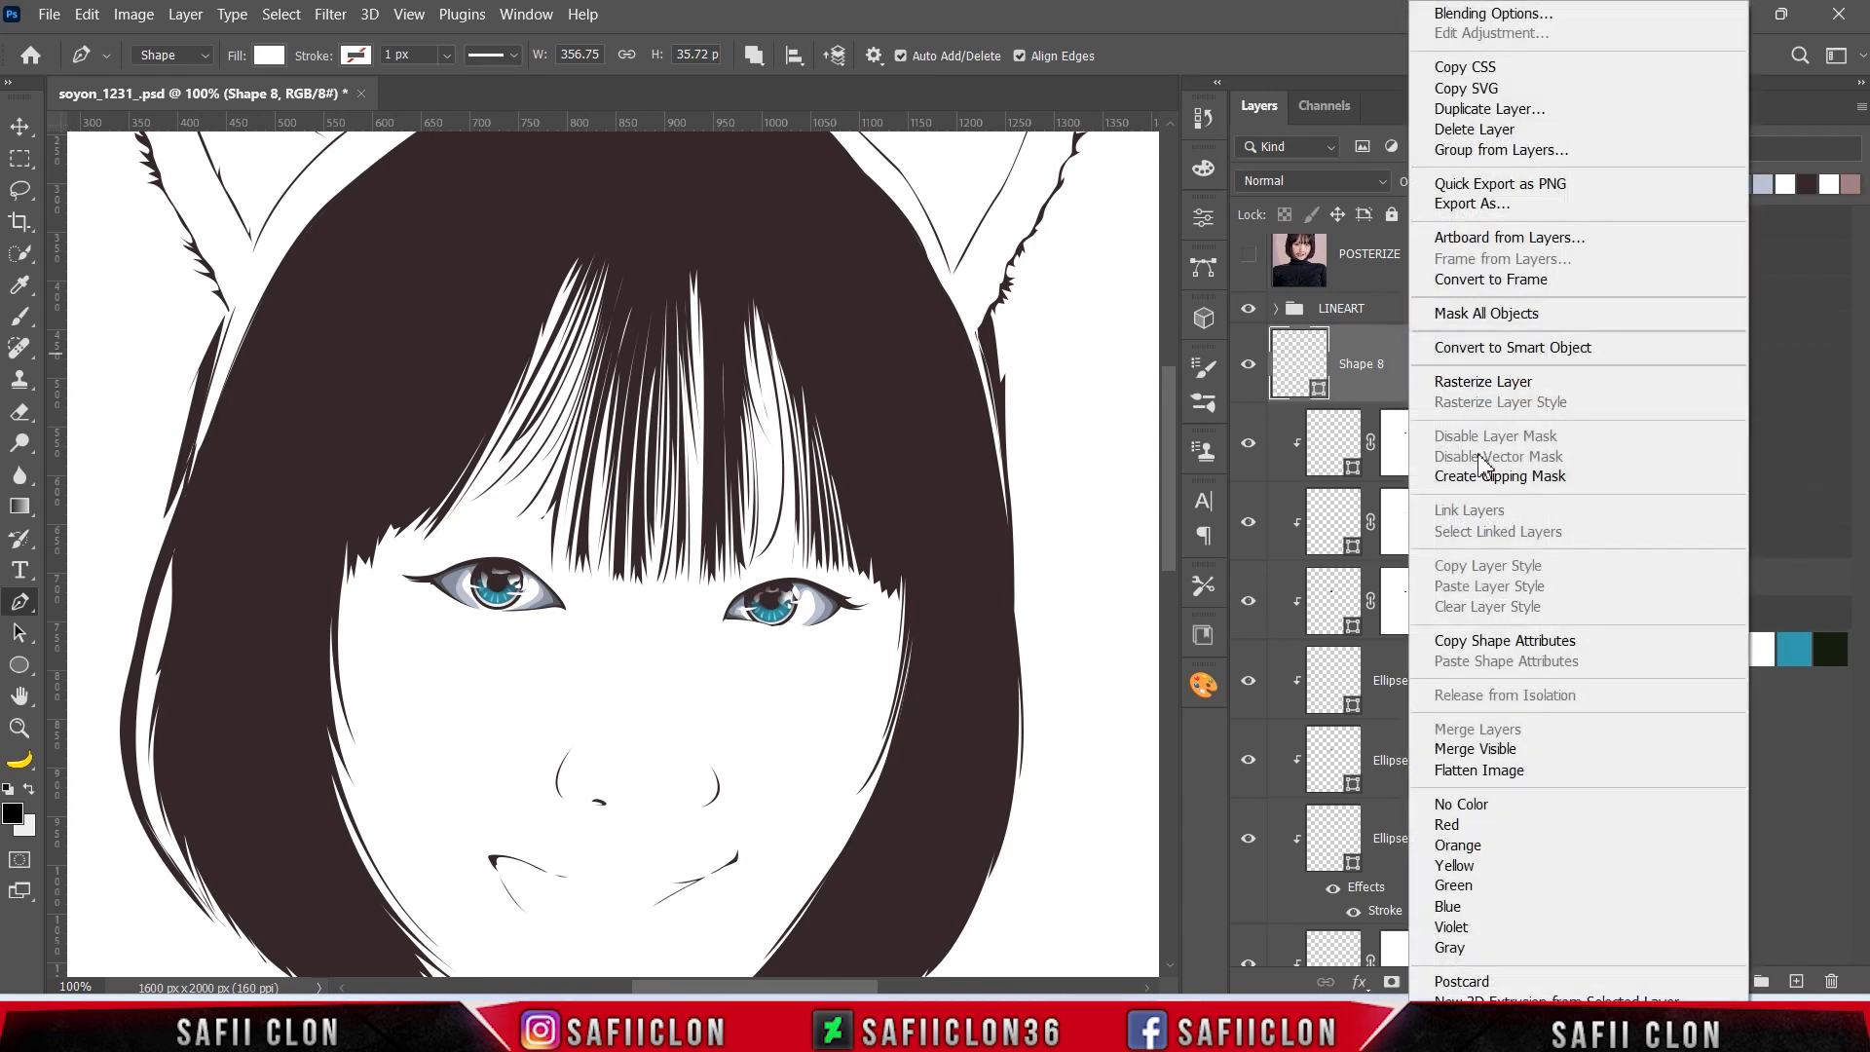
pyautogui.click(1489, 473)
pyautogui.click(1392, 982)
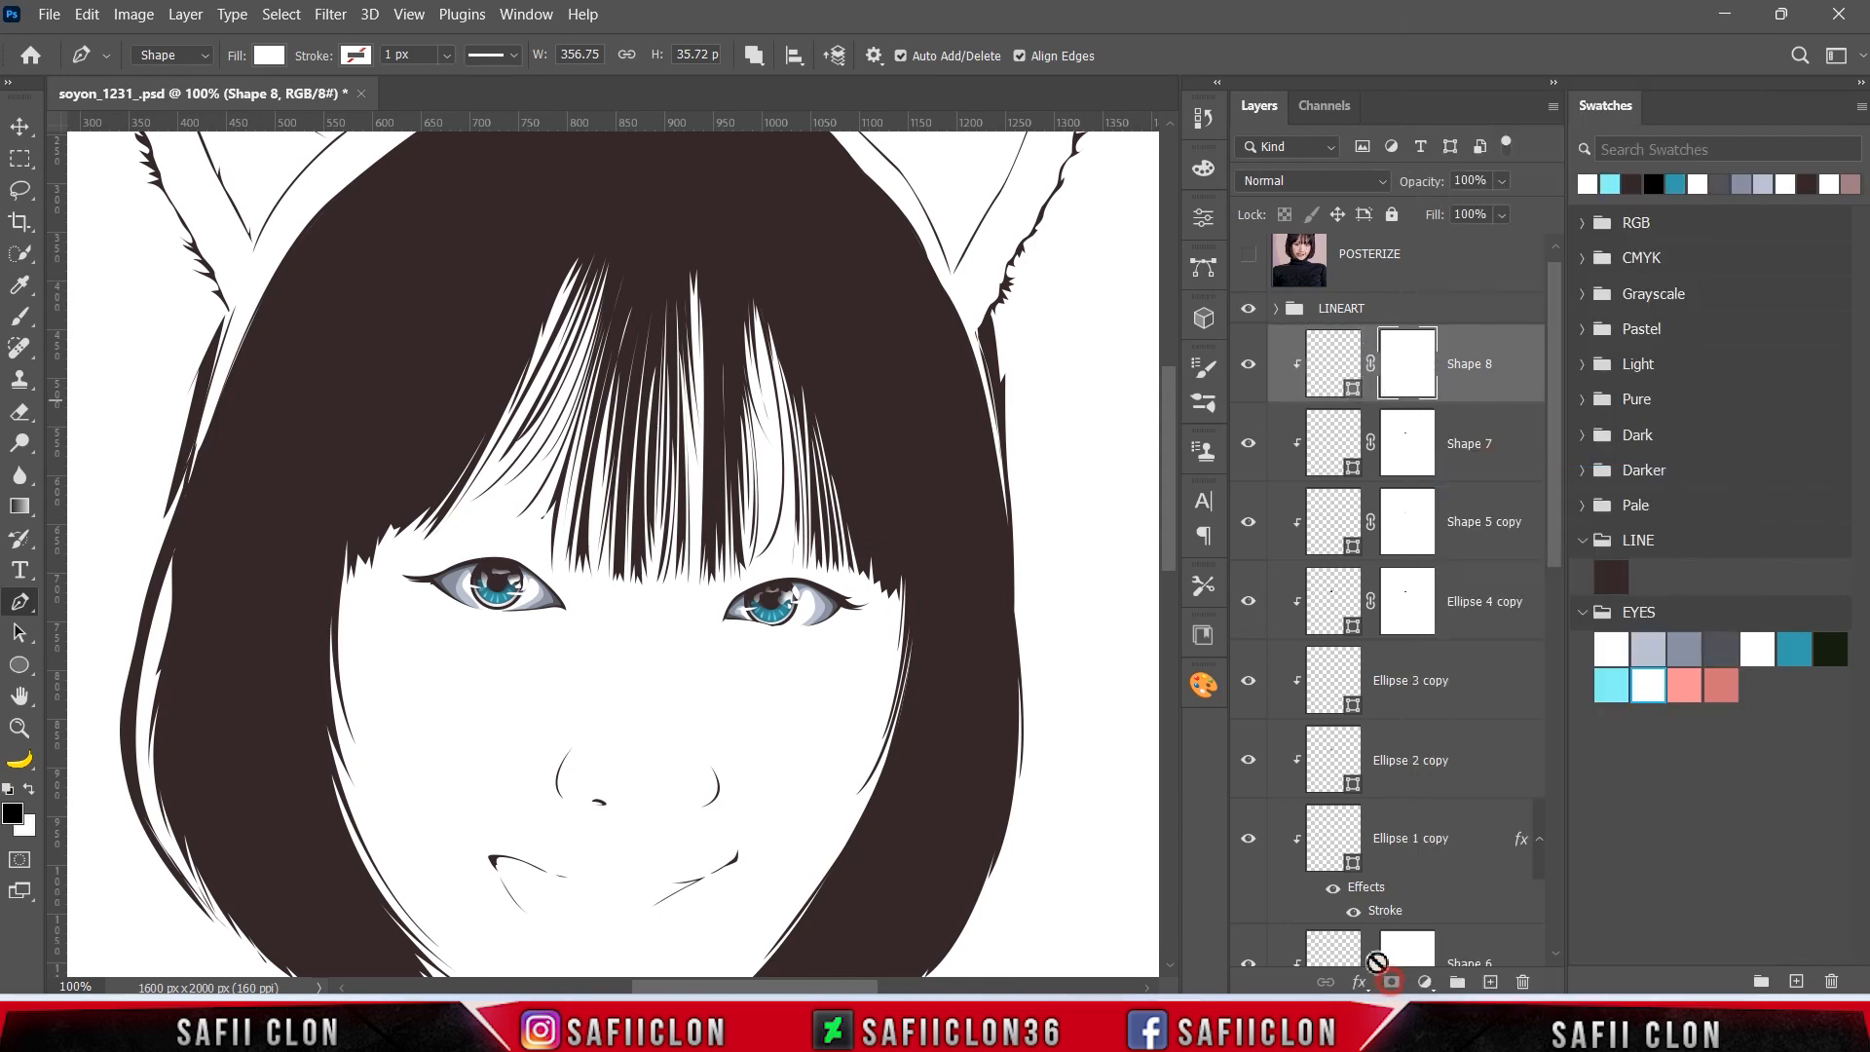
# - Soften the Shape 8 highlight over the second iris by painting its mask black with a 10 px Soft Round brush at 9% opacity
pyautogui.click(22, 319)
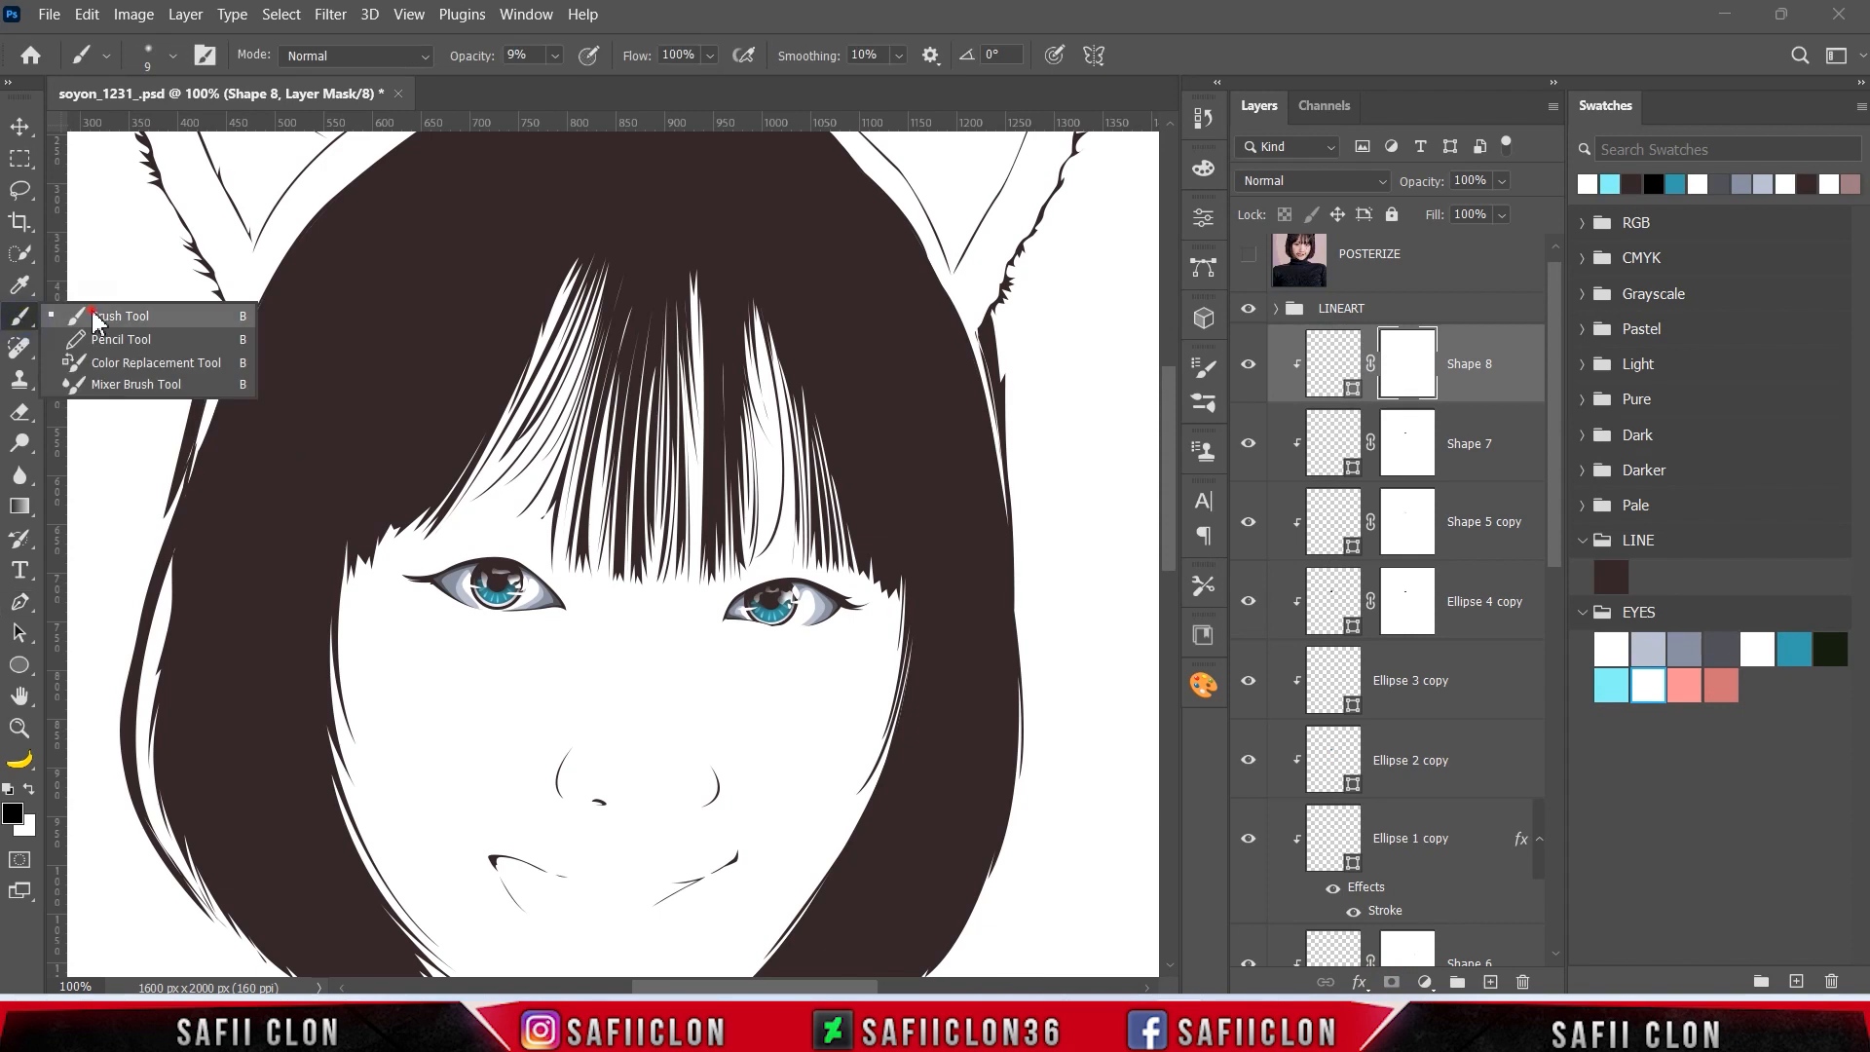
pyautogui.click(172, 56)
pyautogui.click(181, 371)
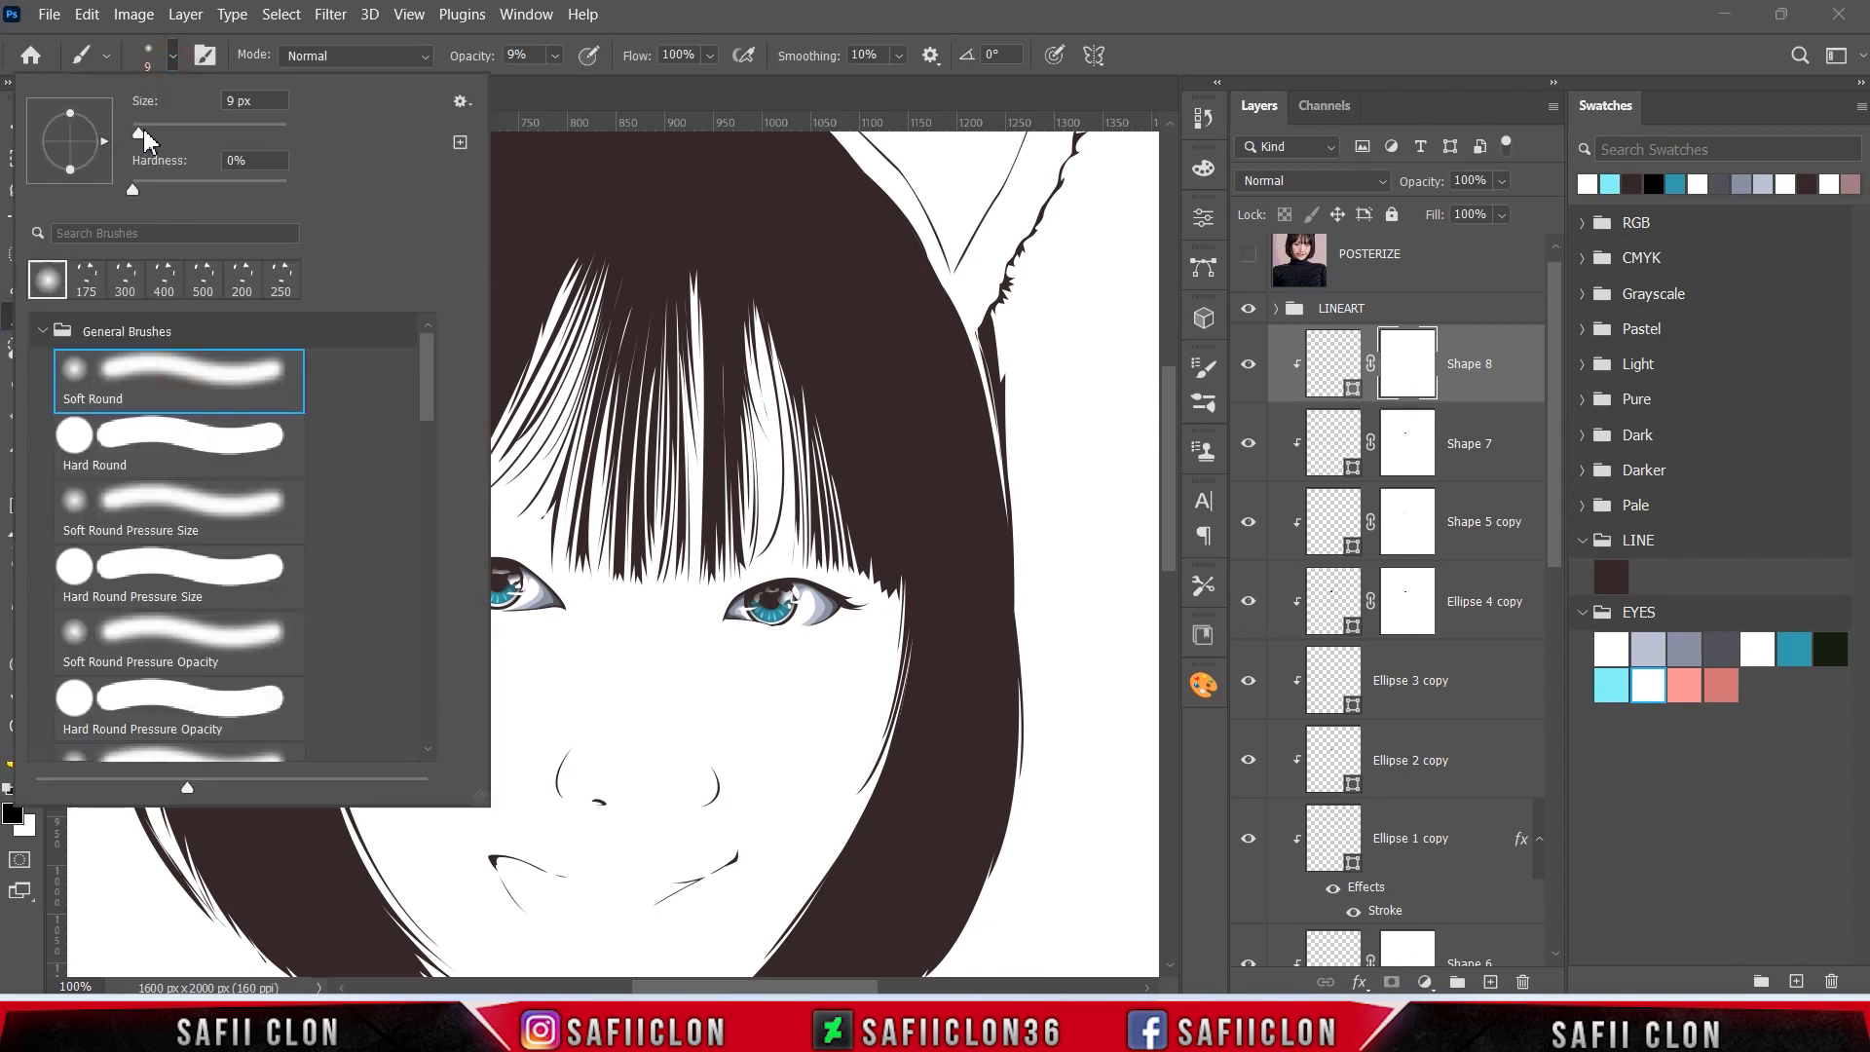
pyautogui.click(179, 58)
pyautogui.click(554, 56)
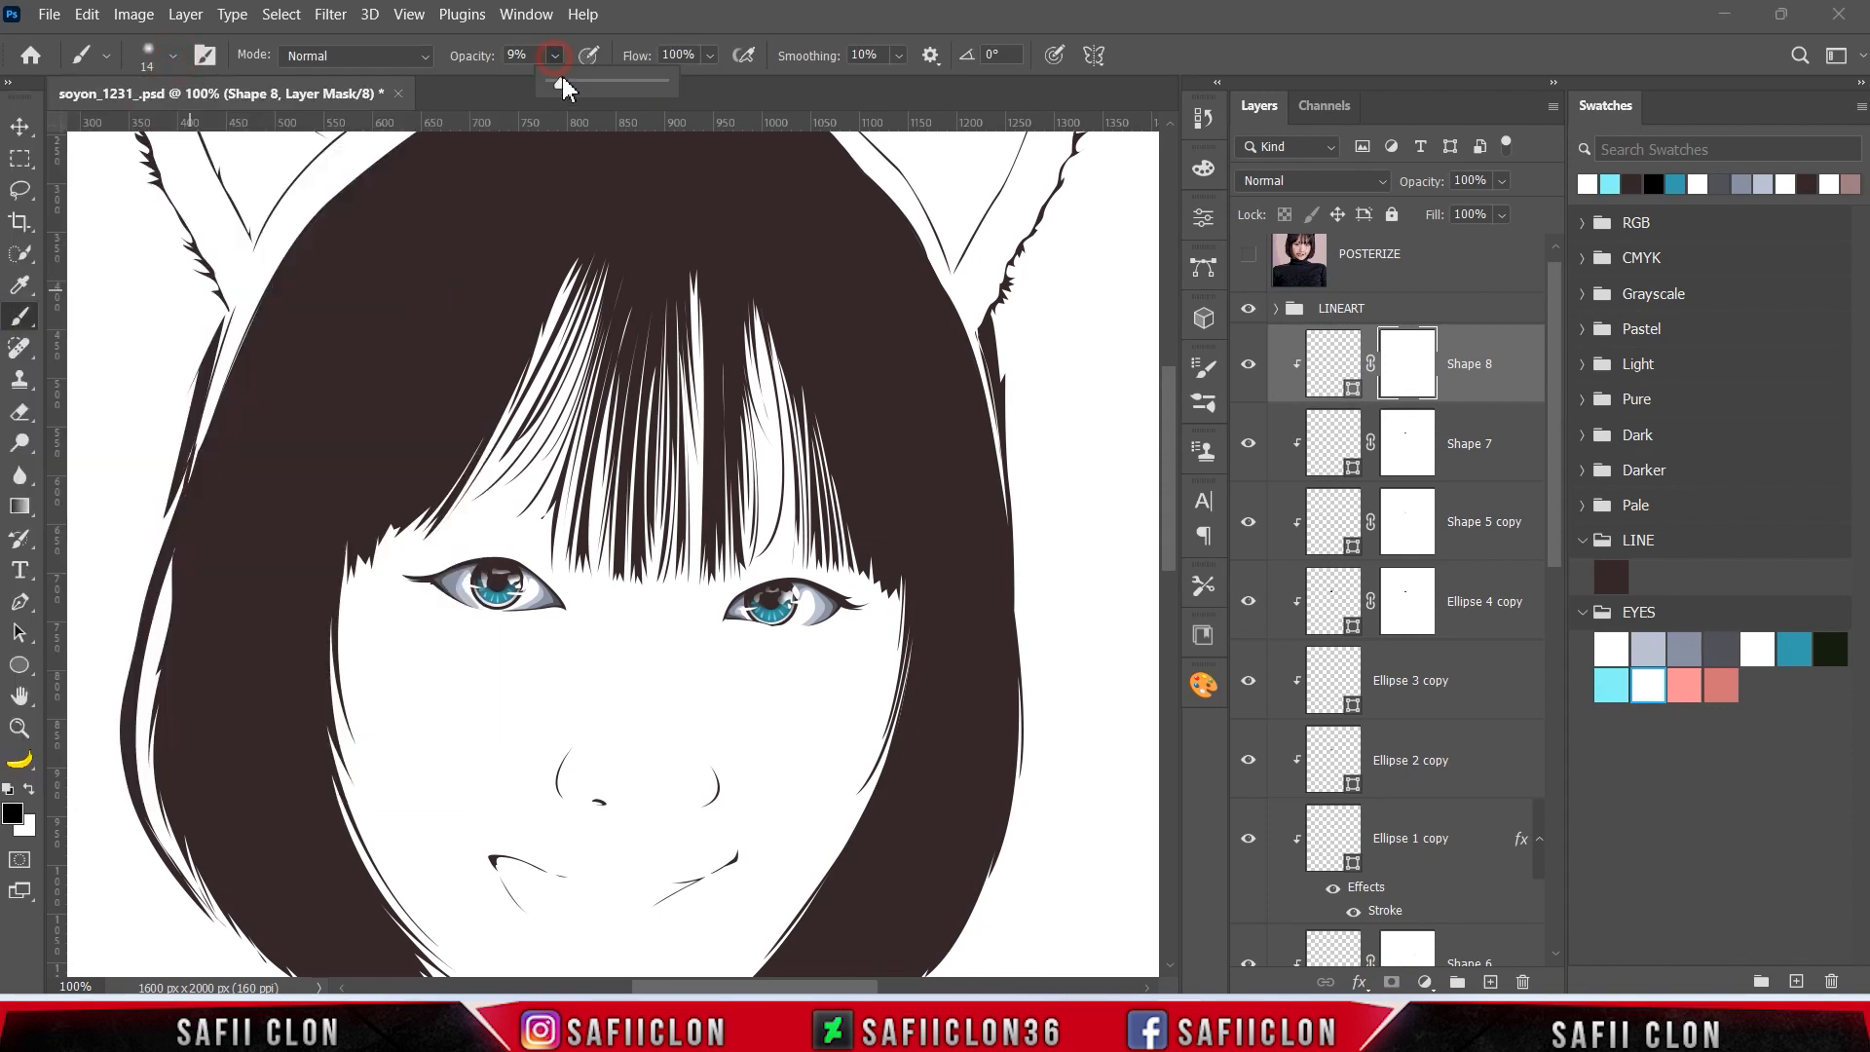
pyautogui.click(555, 56)
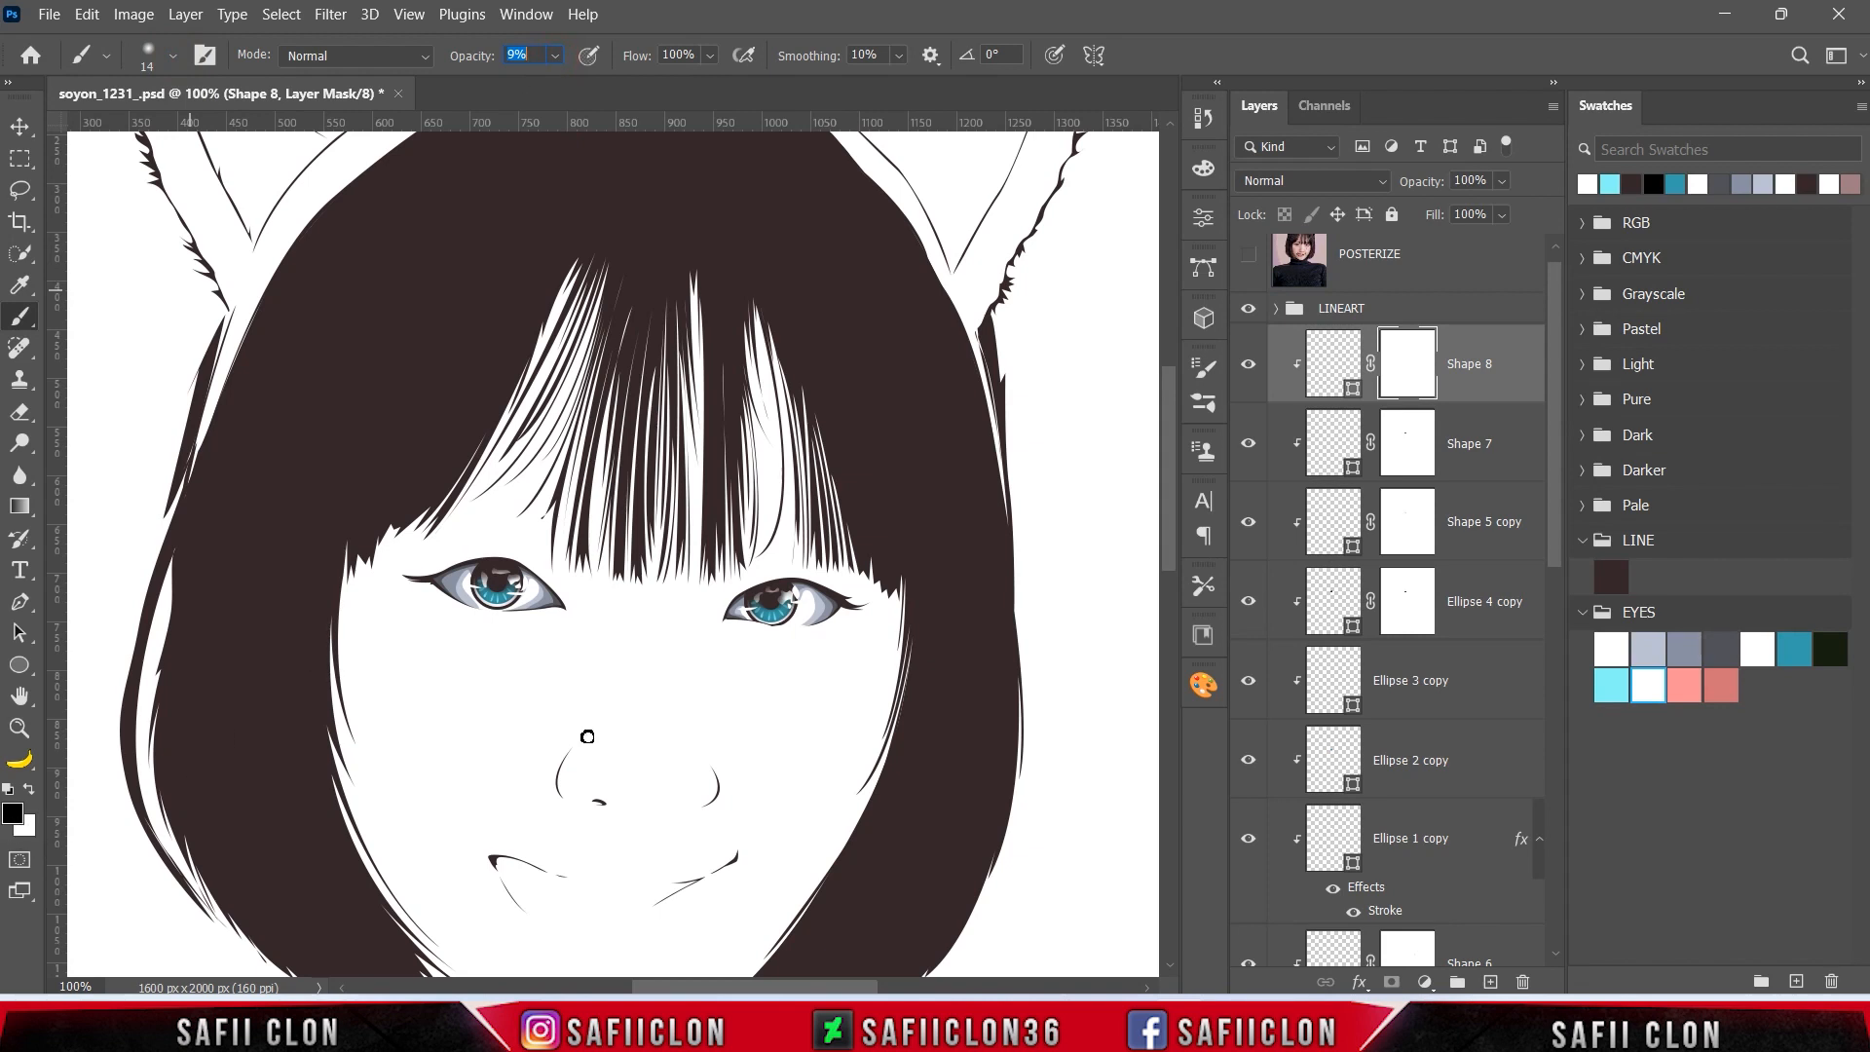
pyautogui.hotkey('ctrl', '+')
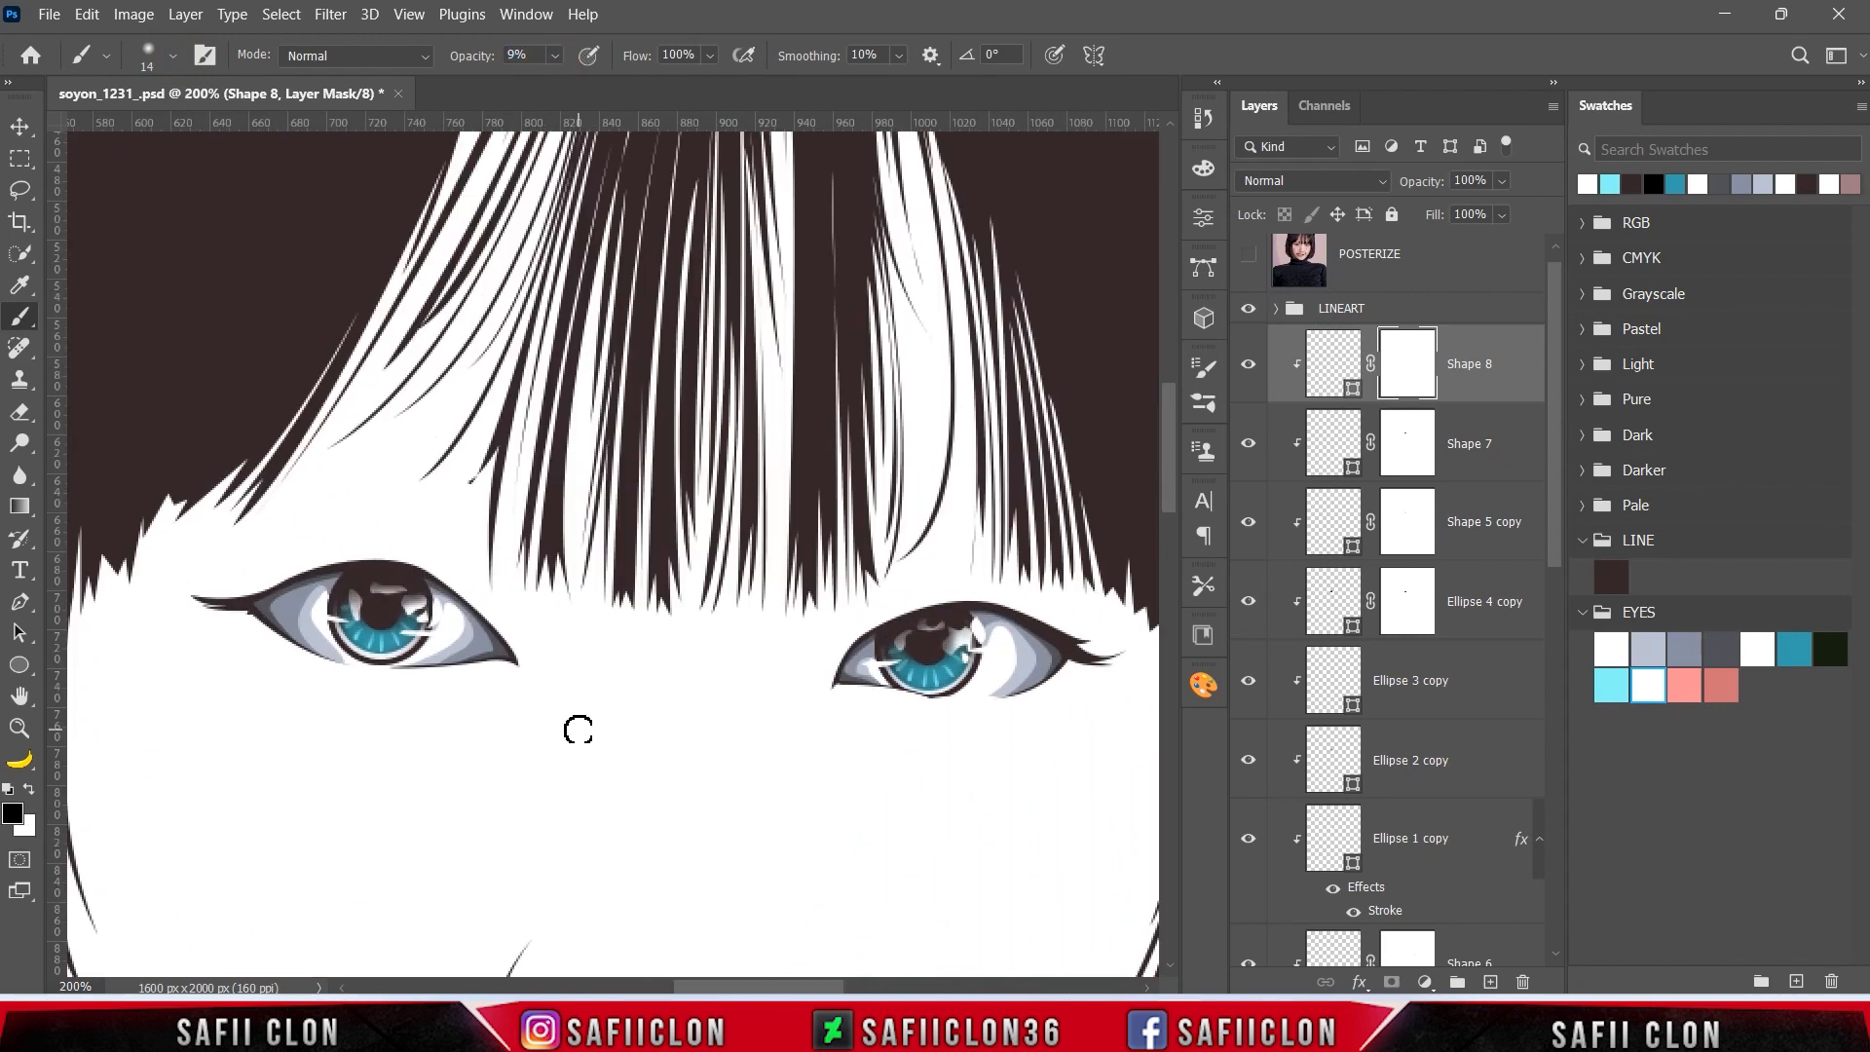
pyautogui.press('[')
pyautogui.click(974, 619)
pyautogui.hotkey('ctrl', '-')
pyautogui.hotkey('ctrl', '-')
pyautogui.hotkey('ctrl', '-')
pyautogui.hotkey('ctrl', '-')
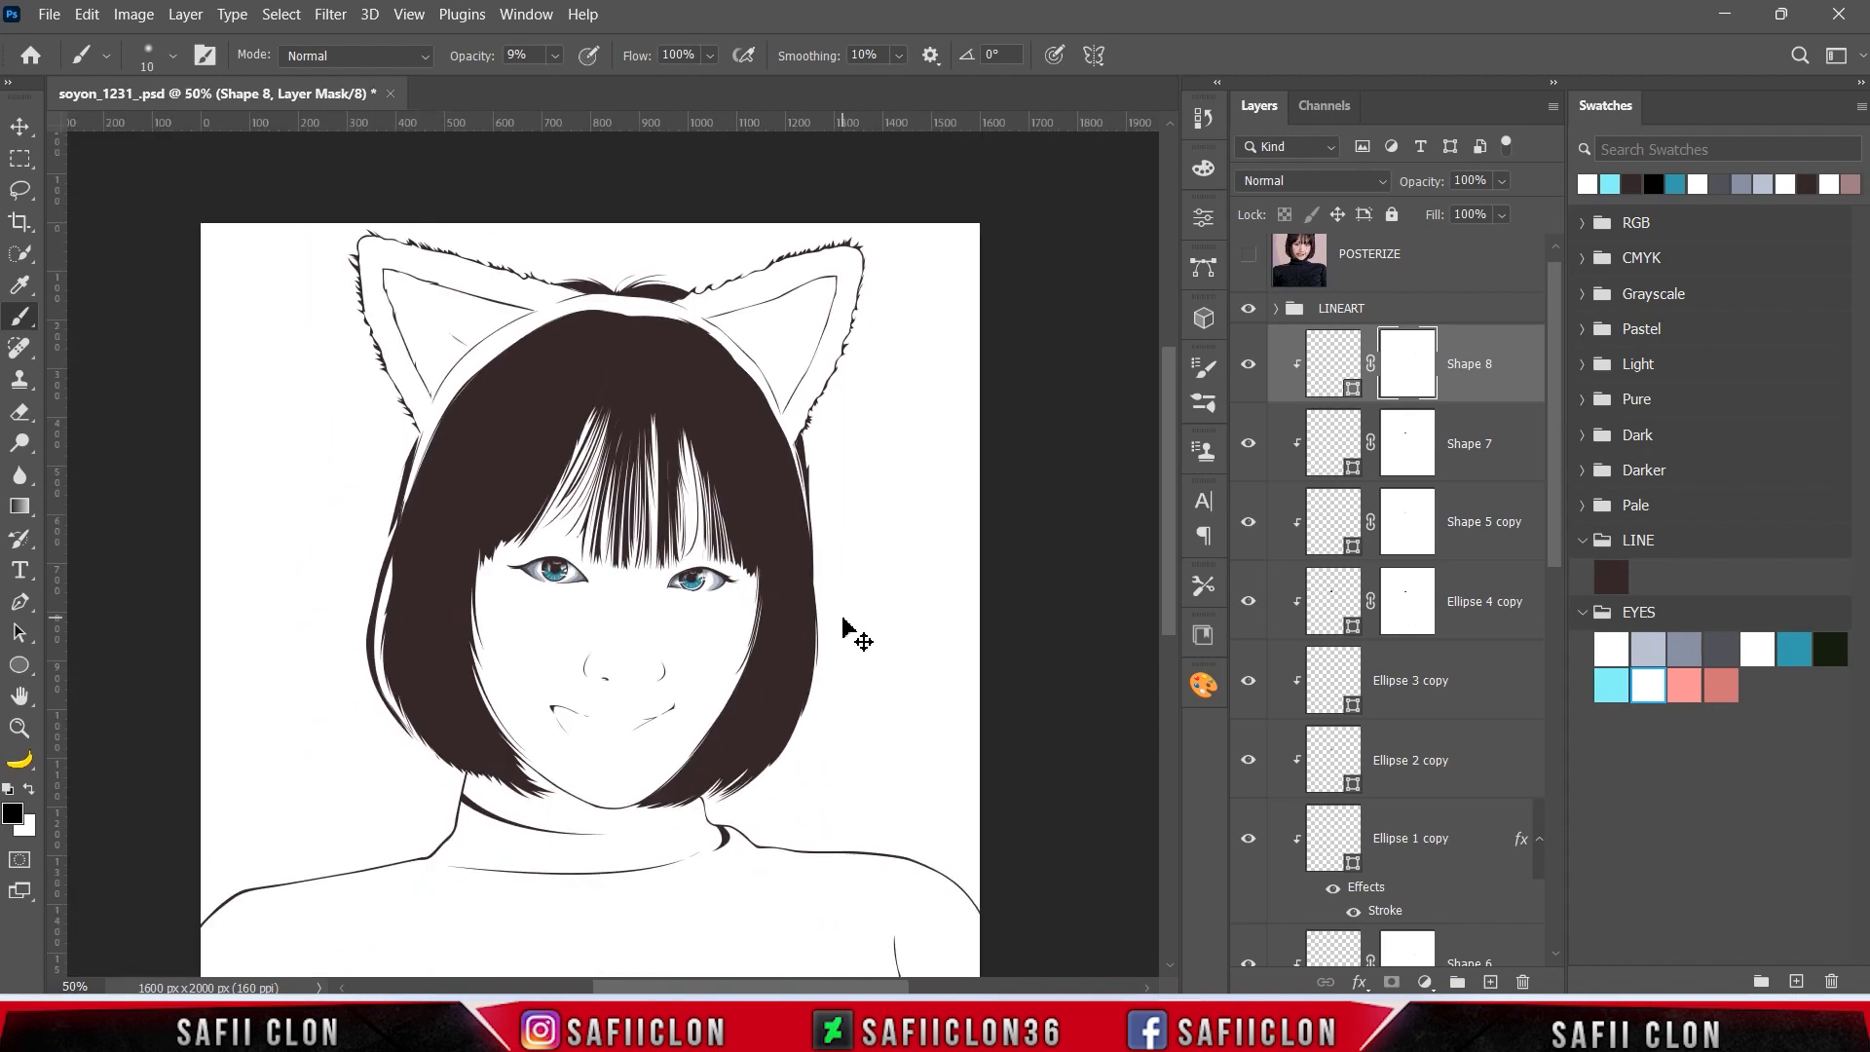
# - Draw a curved triangular shape about 33 × 20 px on a new layer over the first eye's inner corner with the Pen tool, using the POSTERIZE reference
pyautogui.hotkey('ctrl', '+')
pyautogui.hotkey('ctrl', '+')
pyautogui.hotkey('ctrl', '+')
pyautogui.scroll(2, 843, 618)
pyautogui.scroll(1, 841, 617)
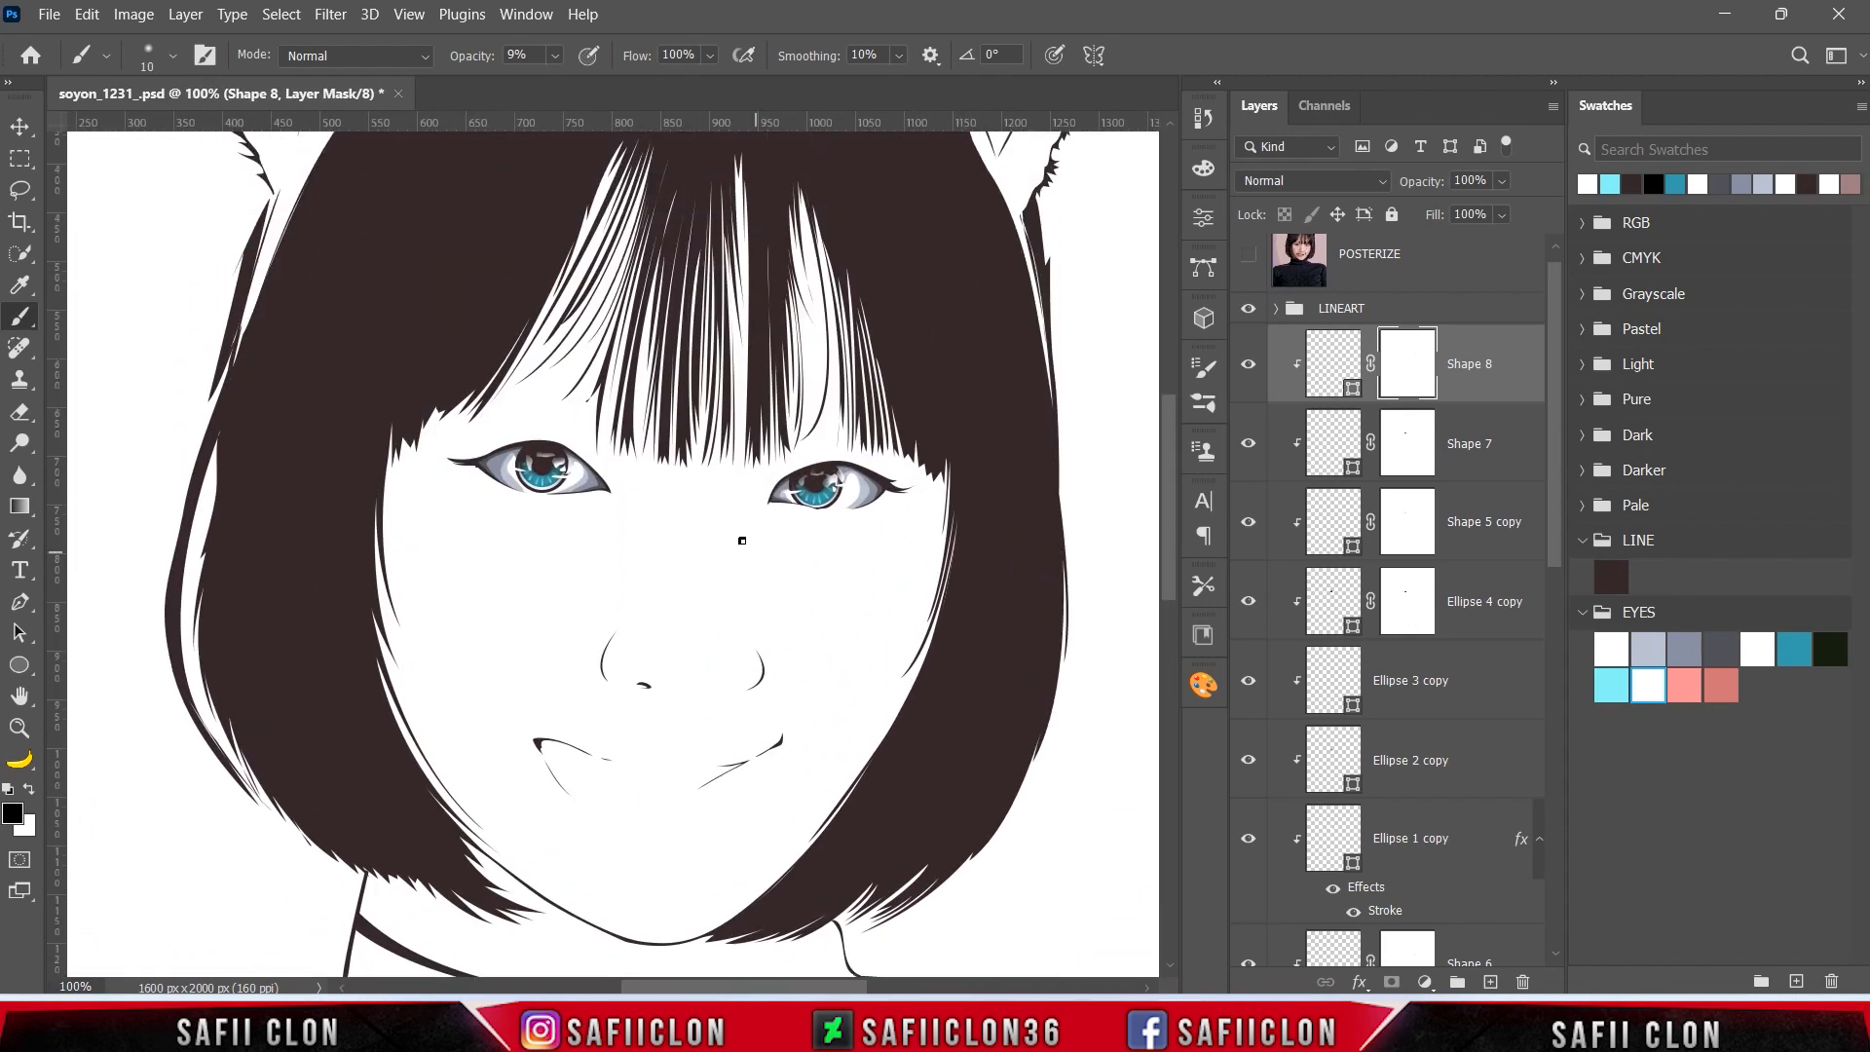
pyautogui.rightClick(19, 601)
pyautogui.click(117, 599)
pyautogui.click(754, 55)
pyautogui.click(779, 84)
pyautogui.click(1249, 261)
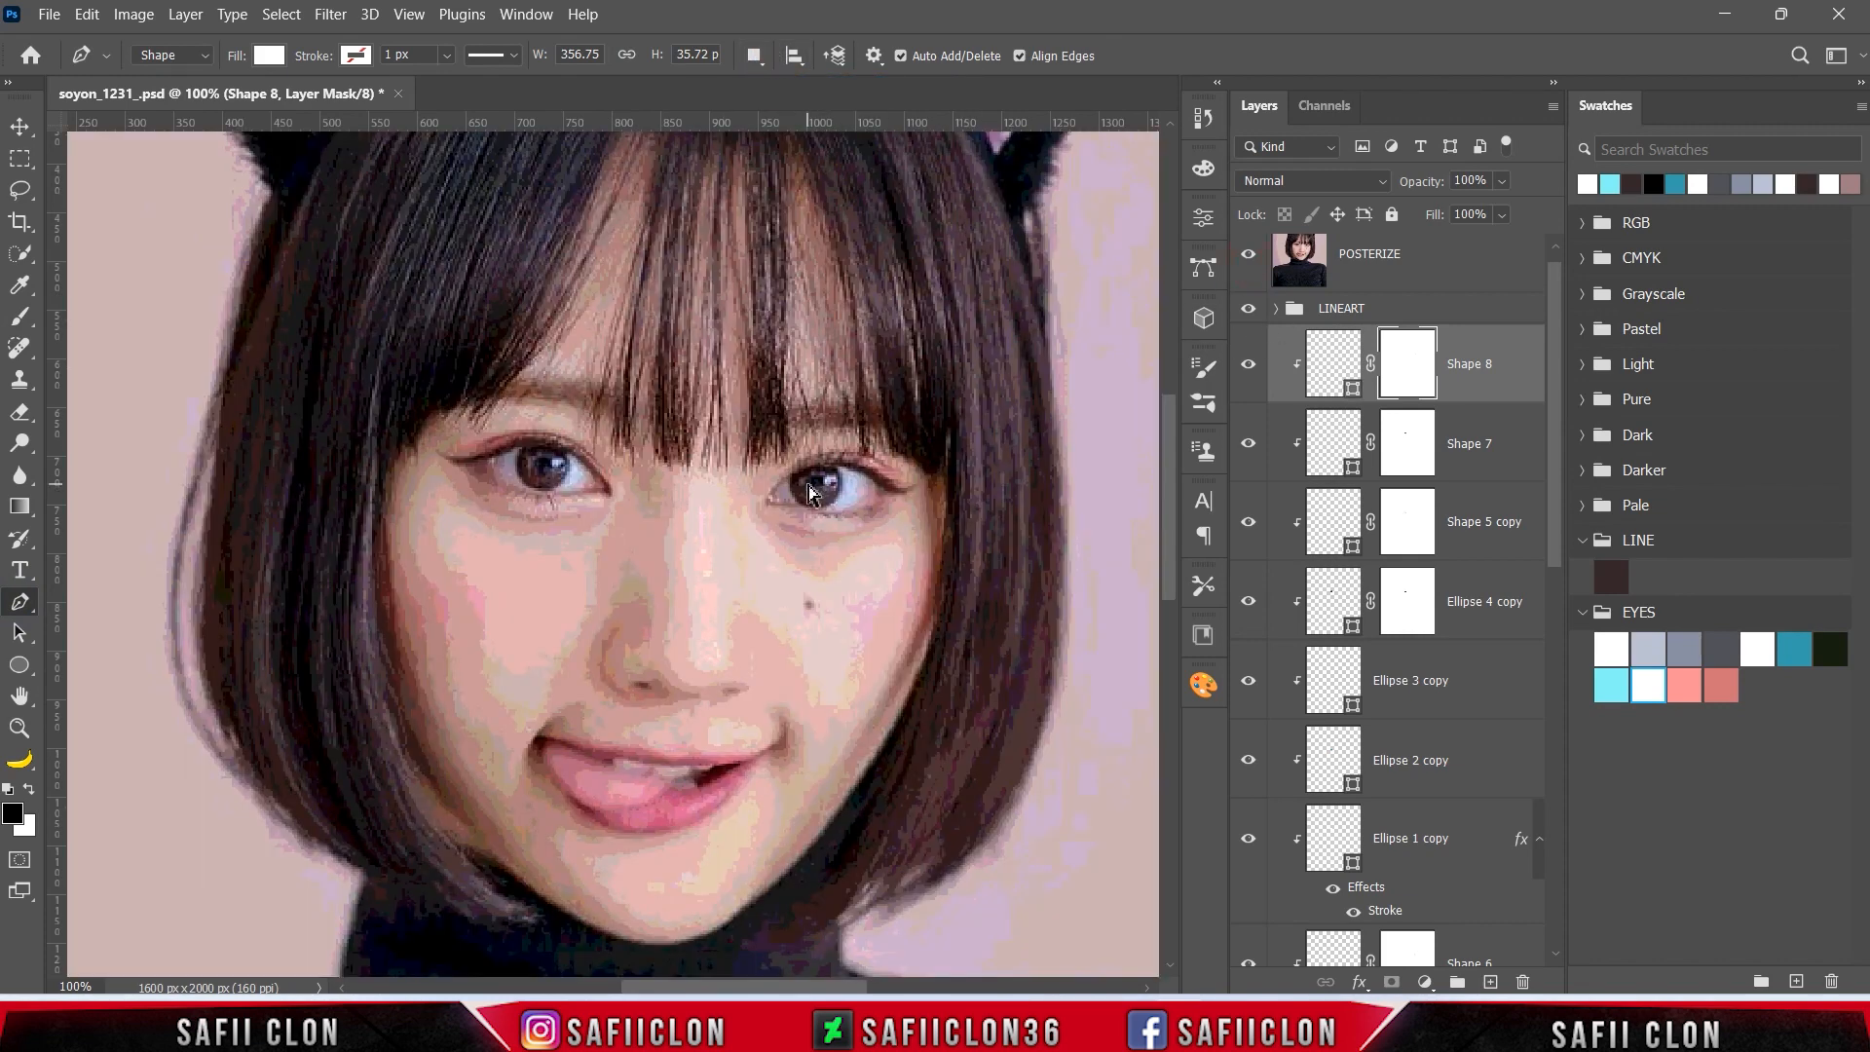
pyautogui.hotkey('ctrl', '+')
pyautogui.hotkey('ctrl', '+')
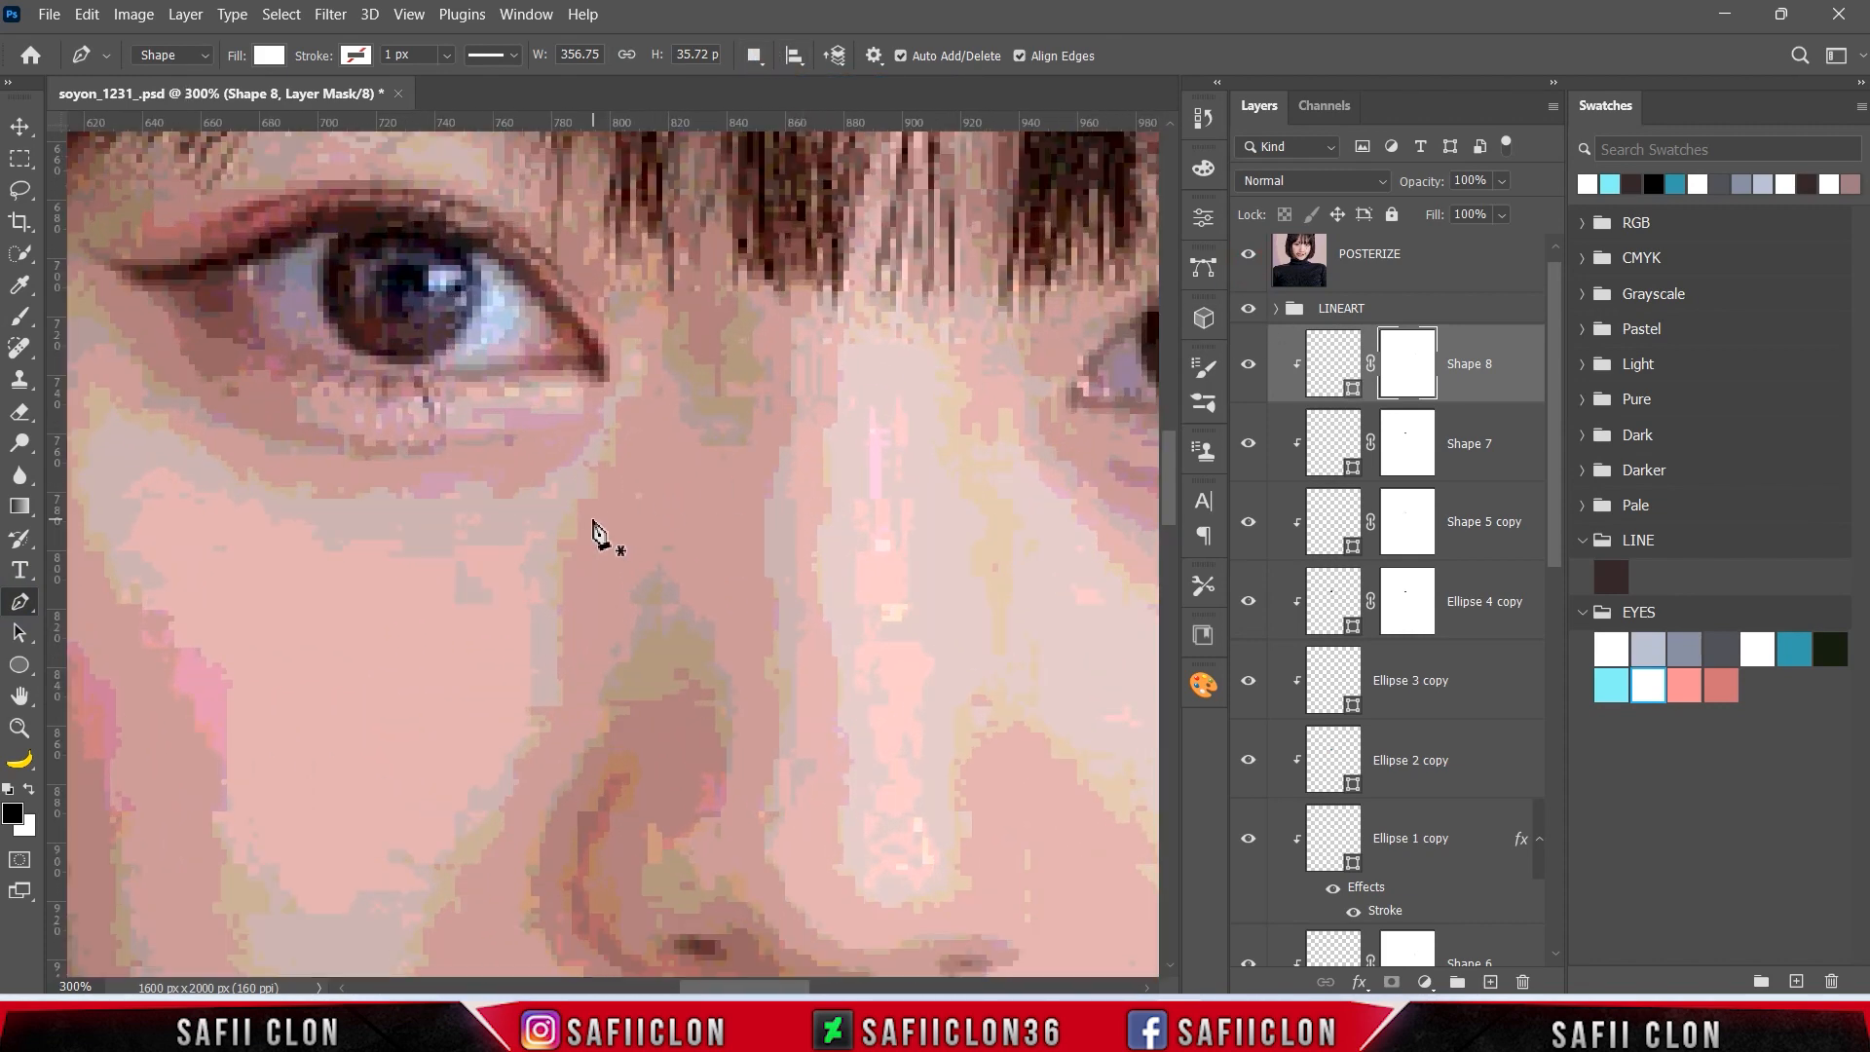
pyautogui.scroll(2, 619, 516)
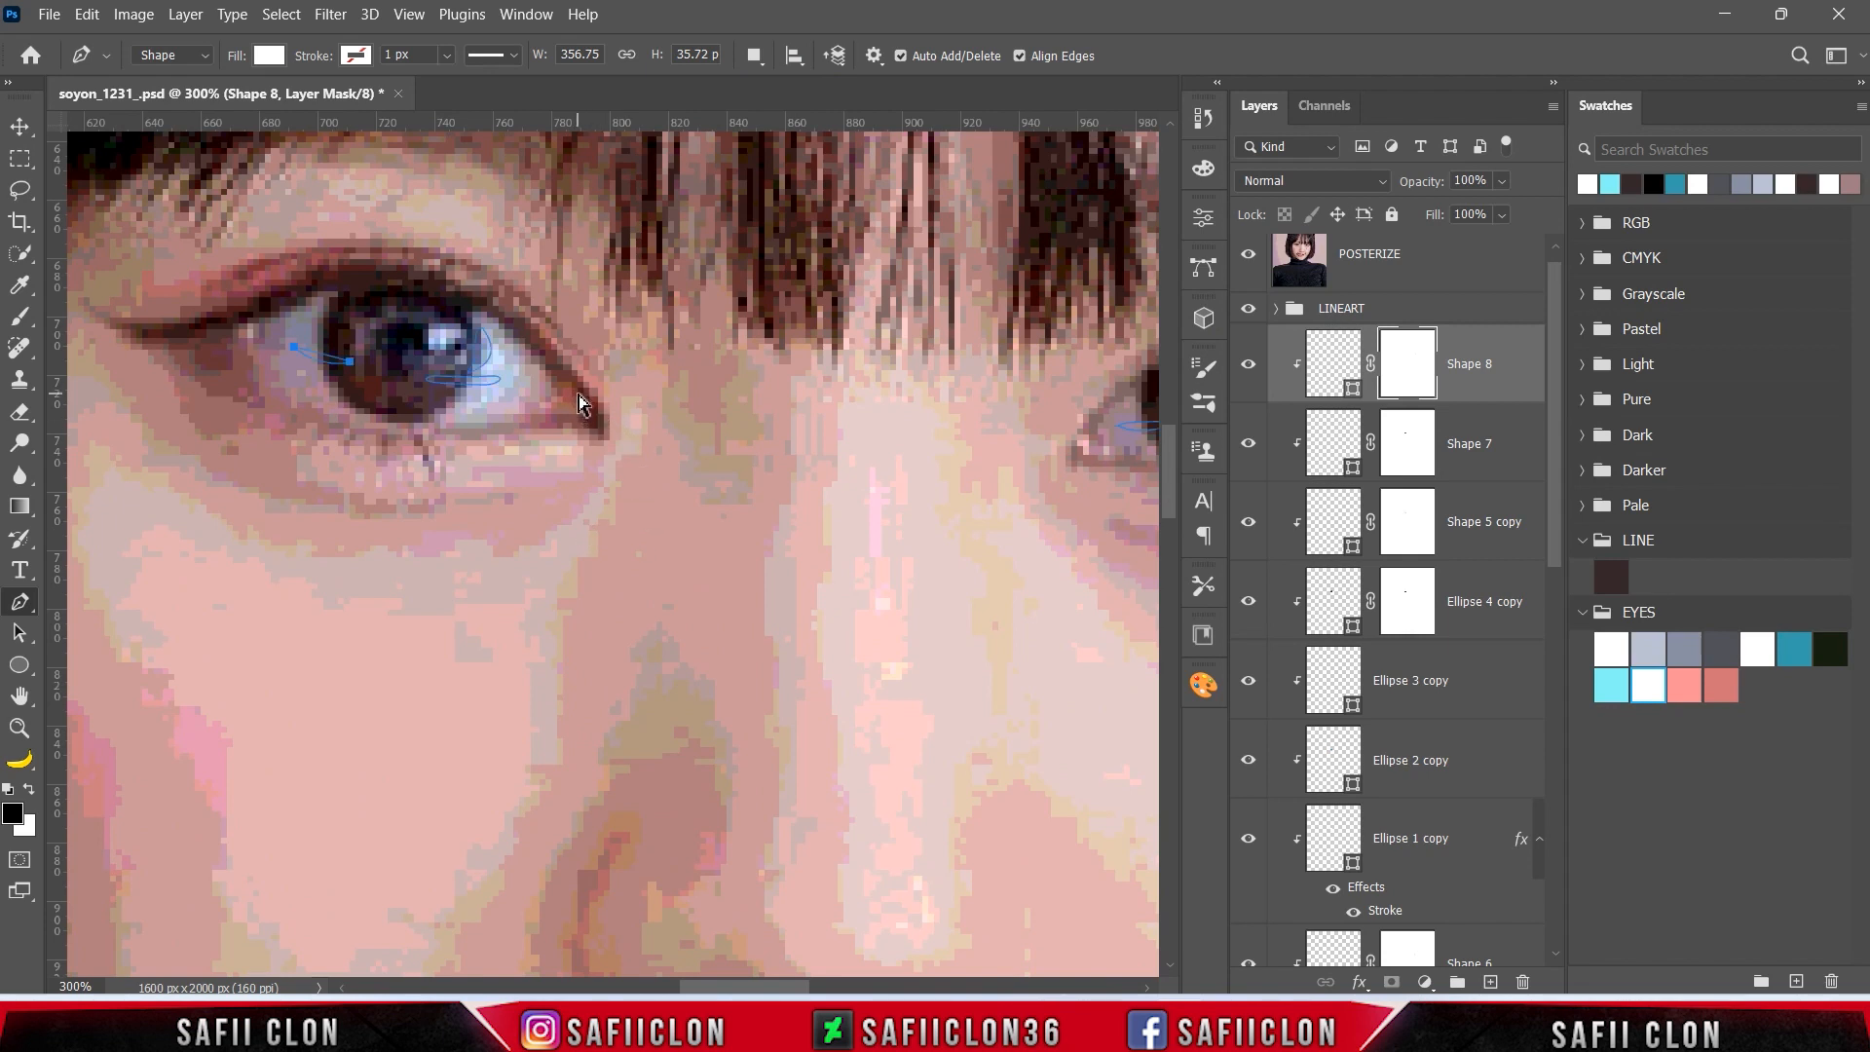
pyautogui.click(554, 367)
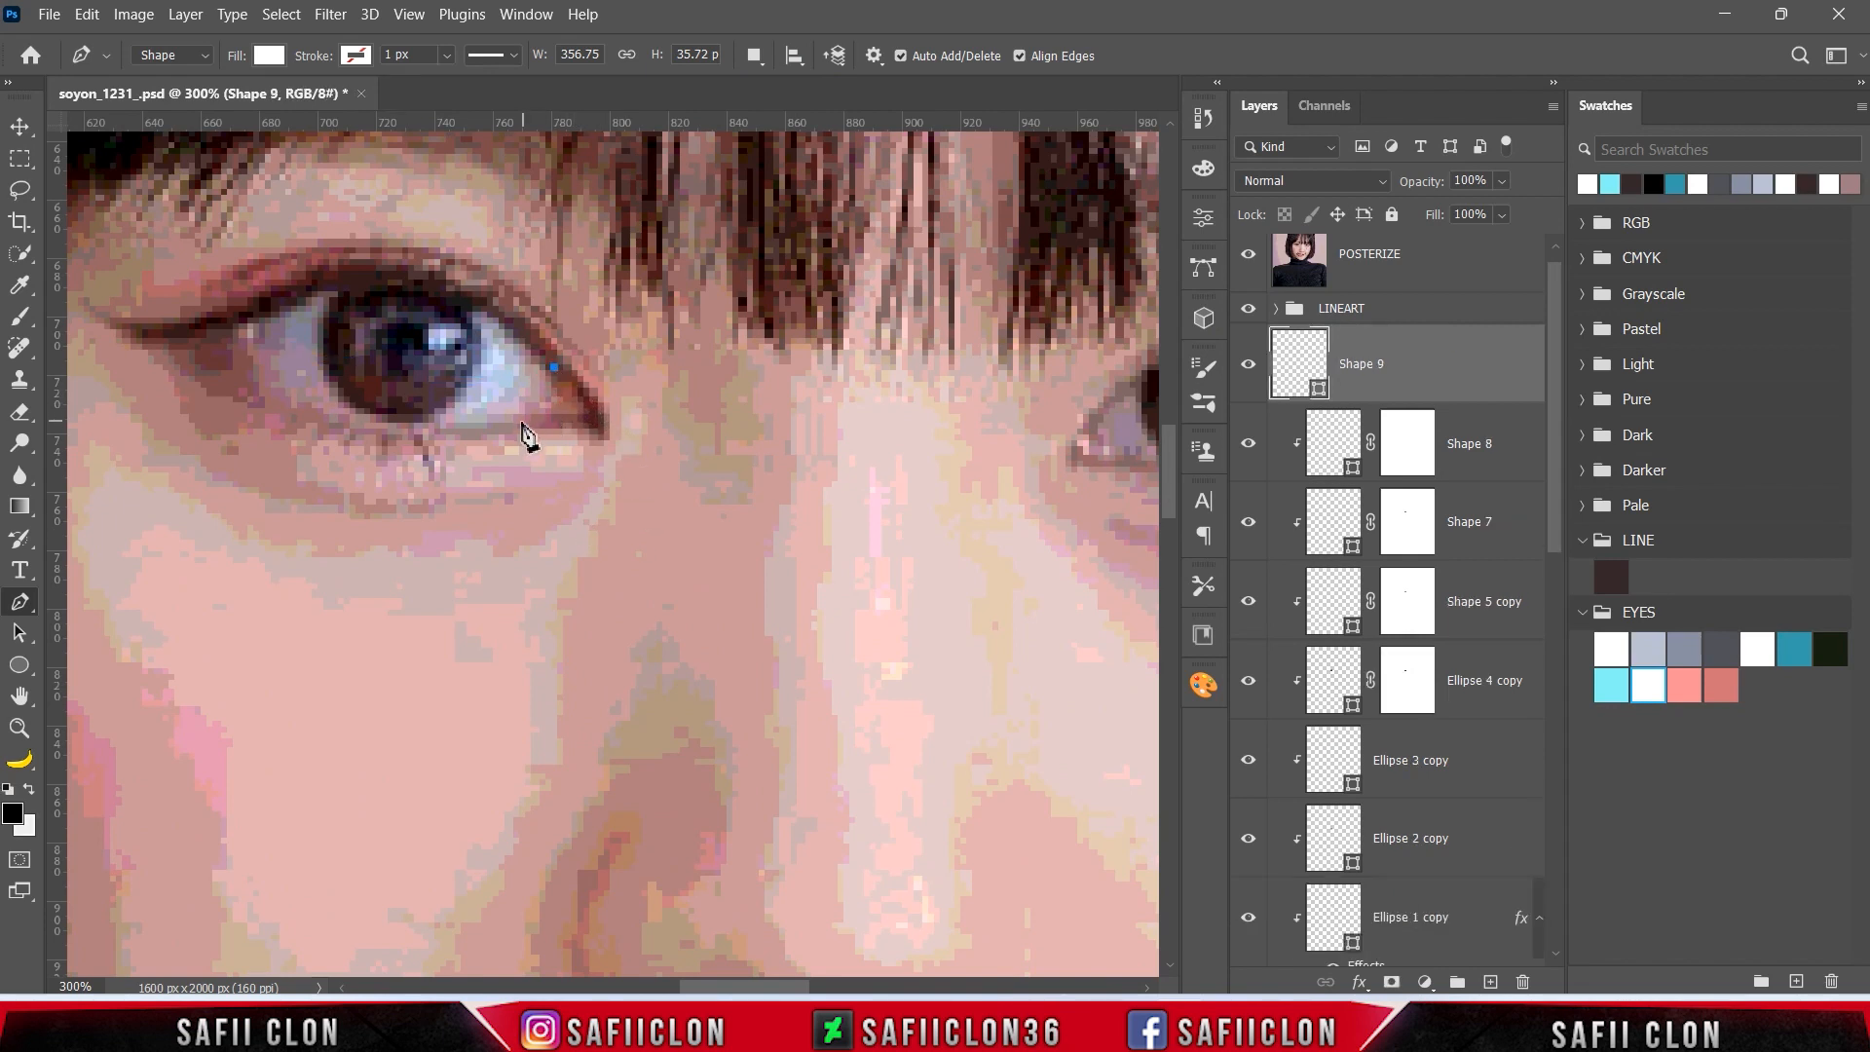
pyautogui.moveTo(507, 422); pyautogui.dragTo(446, 427)
pyautogui.click(1249, 257)
pyautogui.moveTo(513, 423); pyautogui.dragTo(606, 429)
pyautogui.keyDown('alt'); pyautogui.click(502, 426); pyautogui.keyUp('alt')
pyautogui.moveTo(554, 367); pyautogui.dragTo(545, 362)
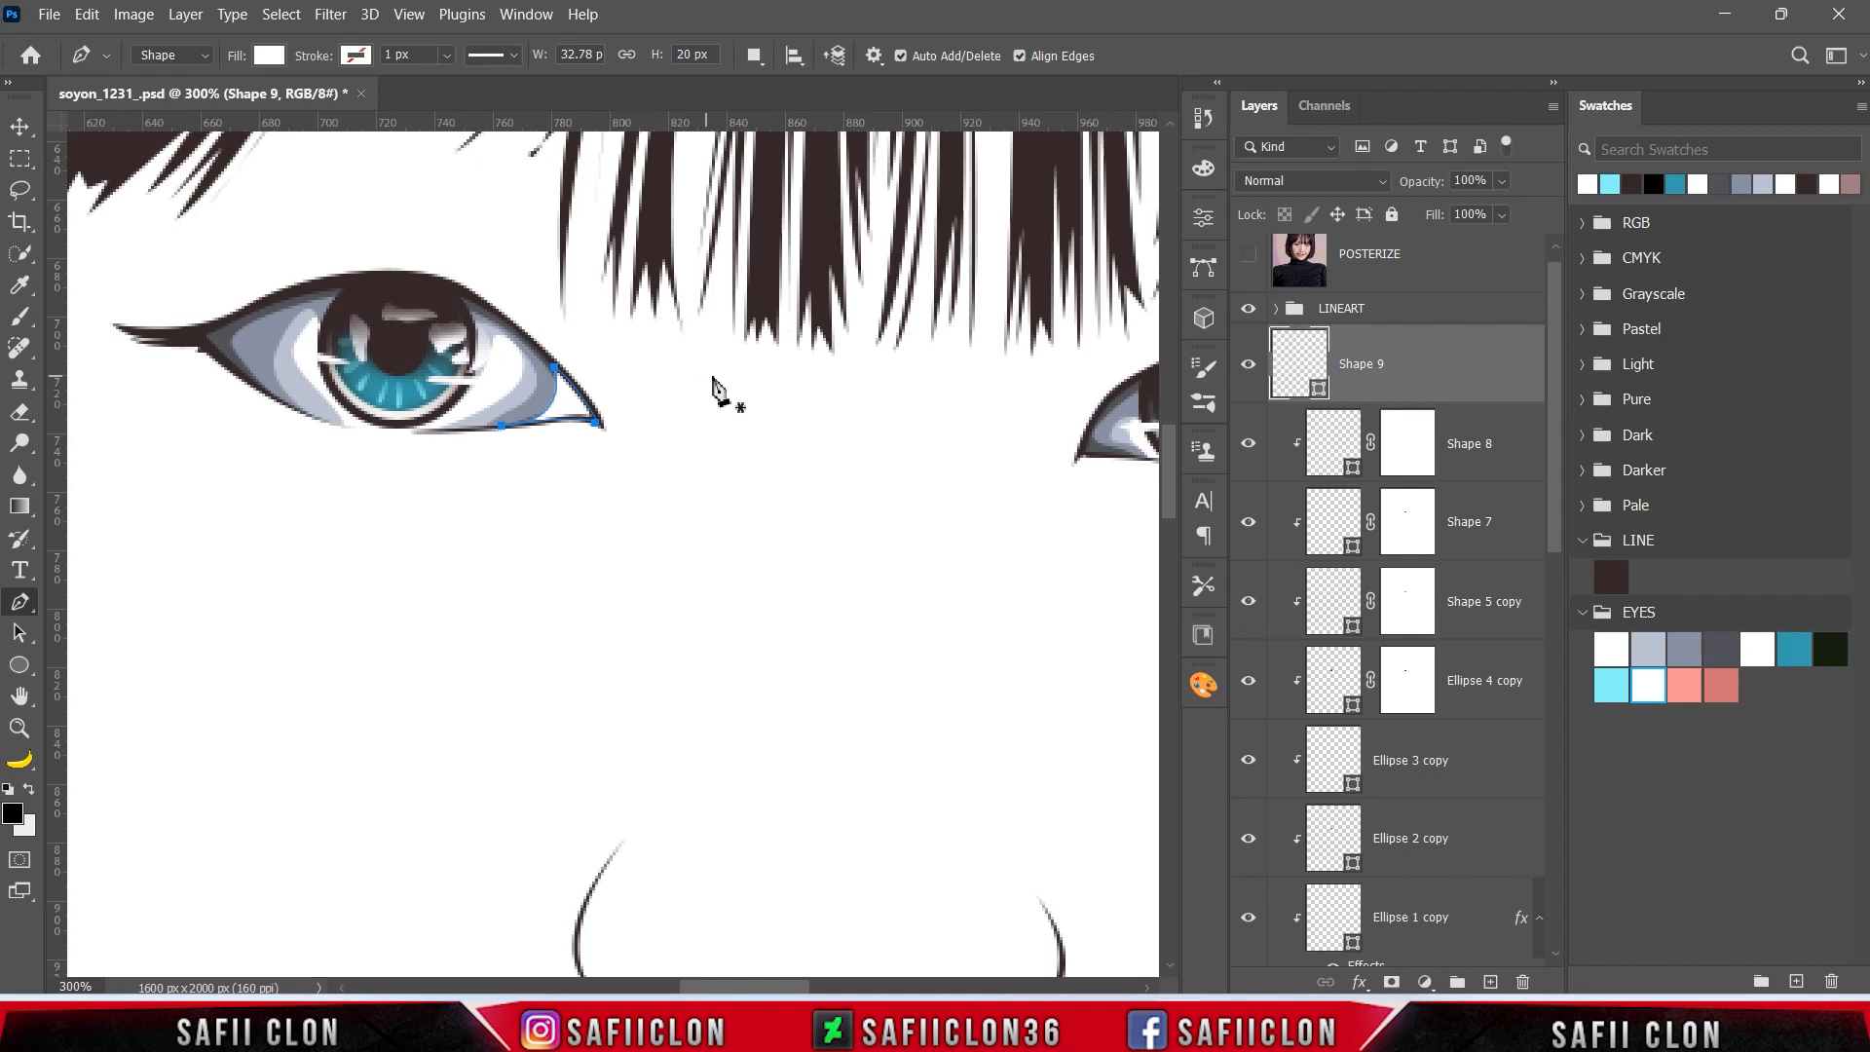
# - Fill the inner-corner shape with the light pink EYES swatch, fa9196
pyautogui.doubleClick(1319, 389)
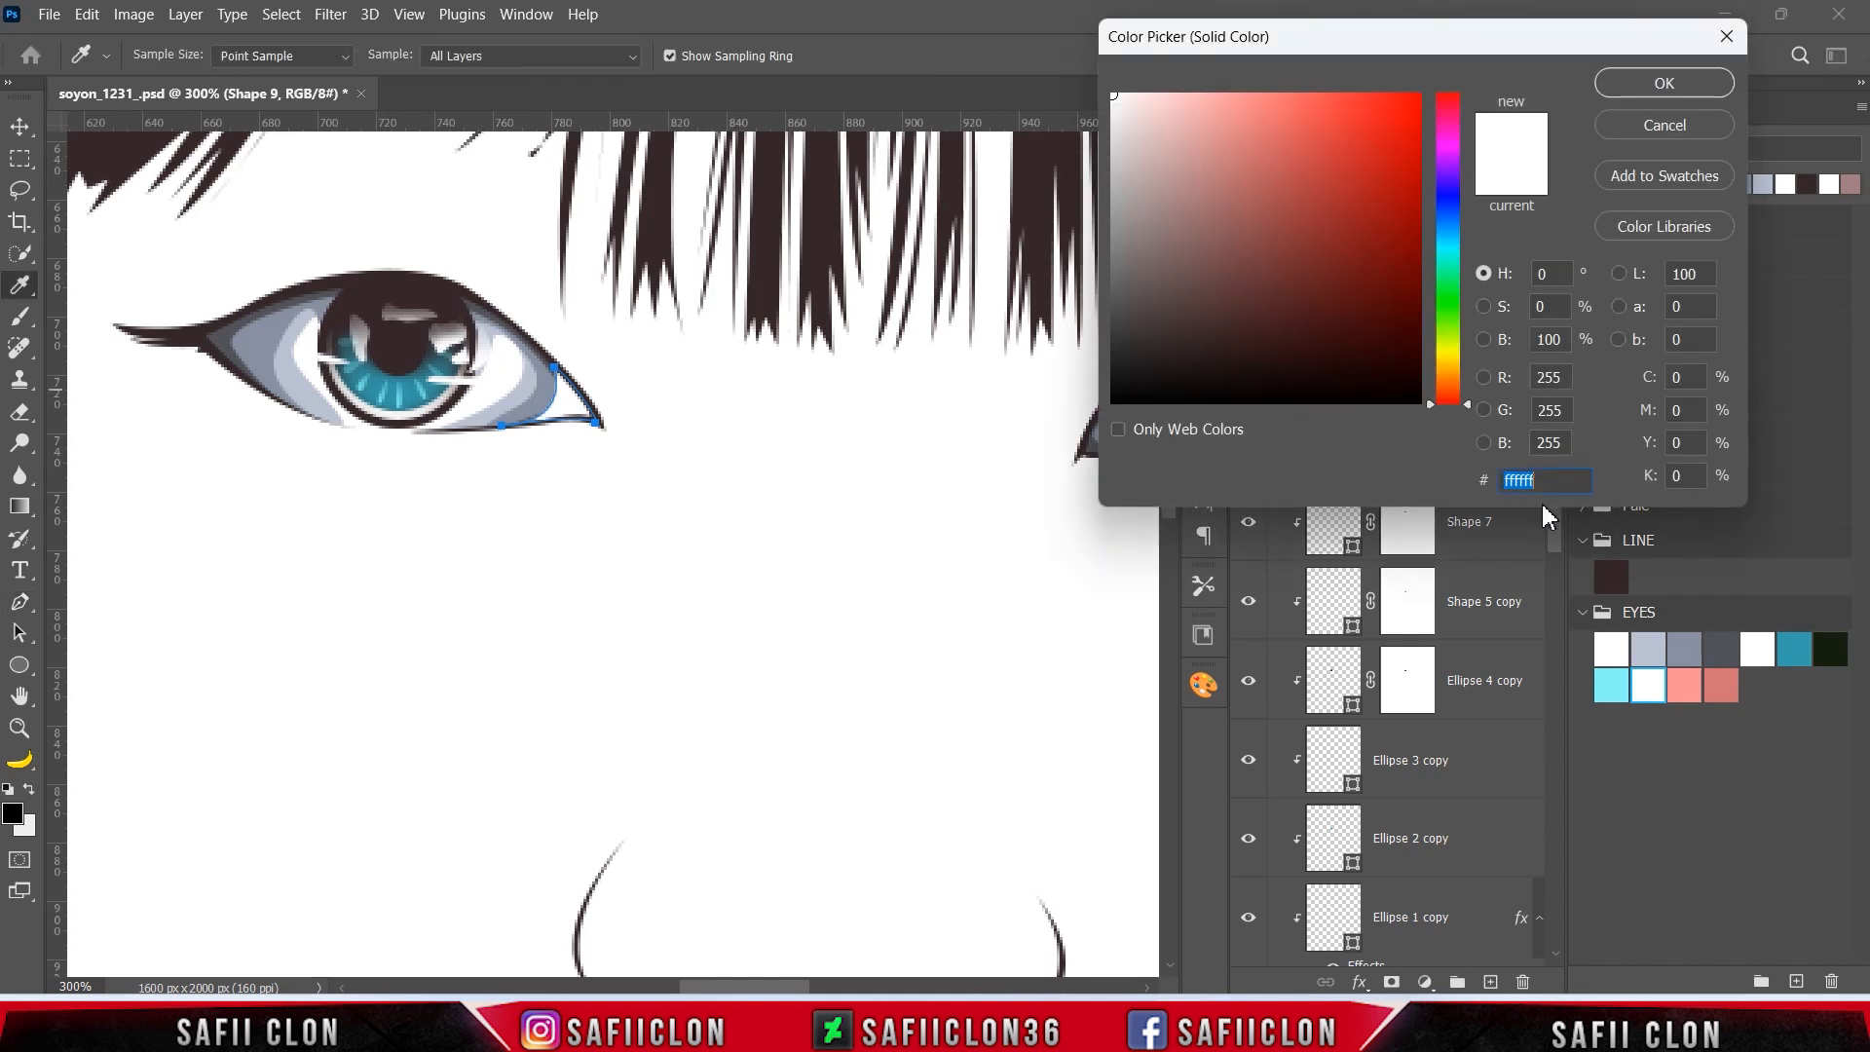
pyautogui.click(1693, 679)
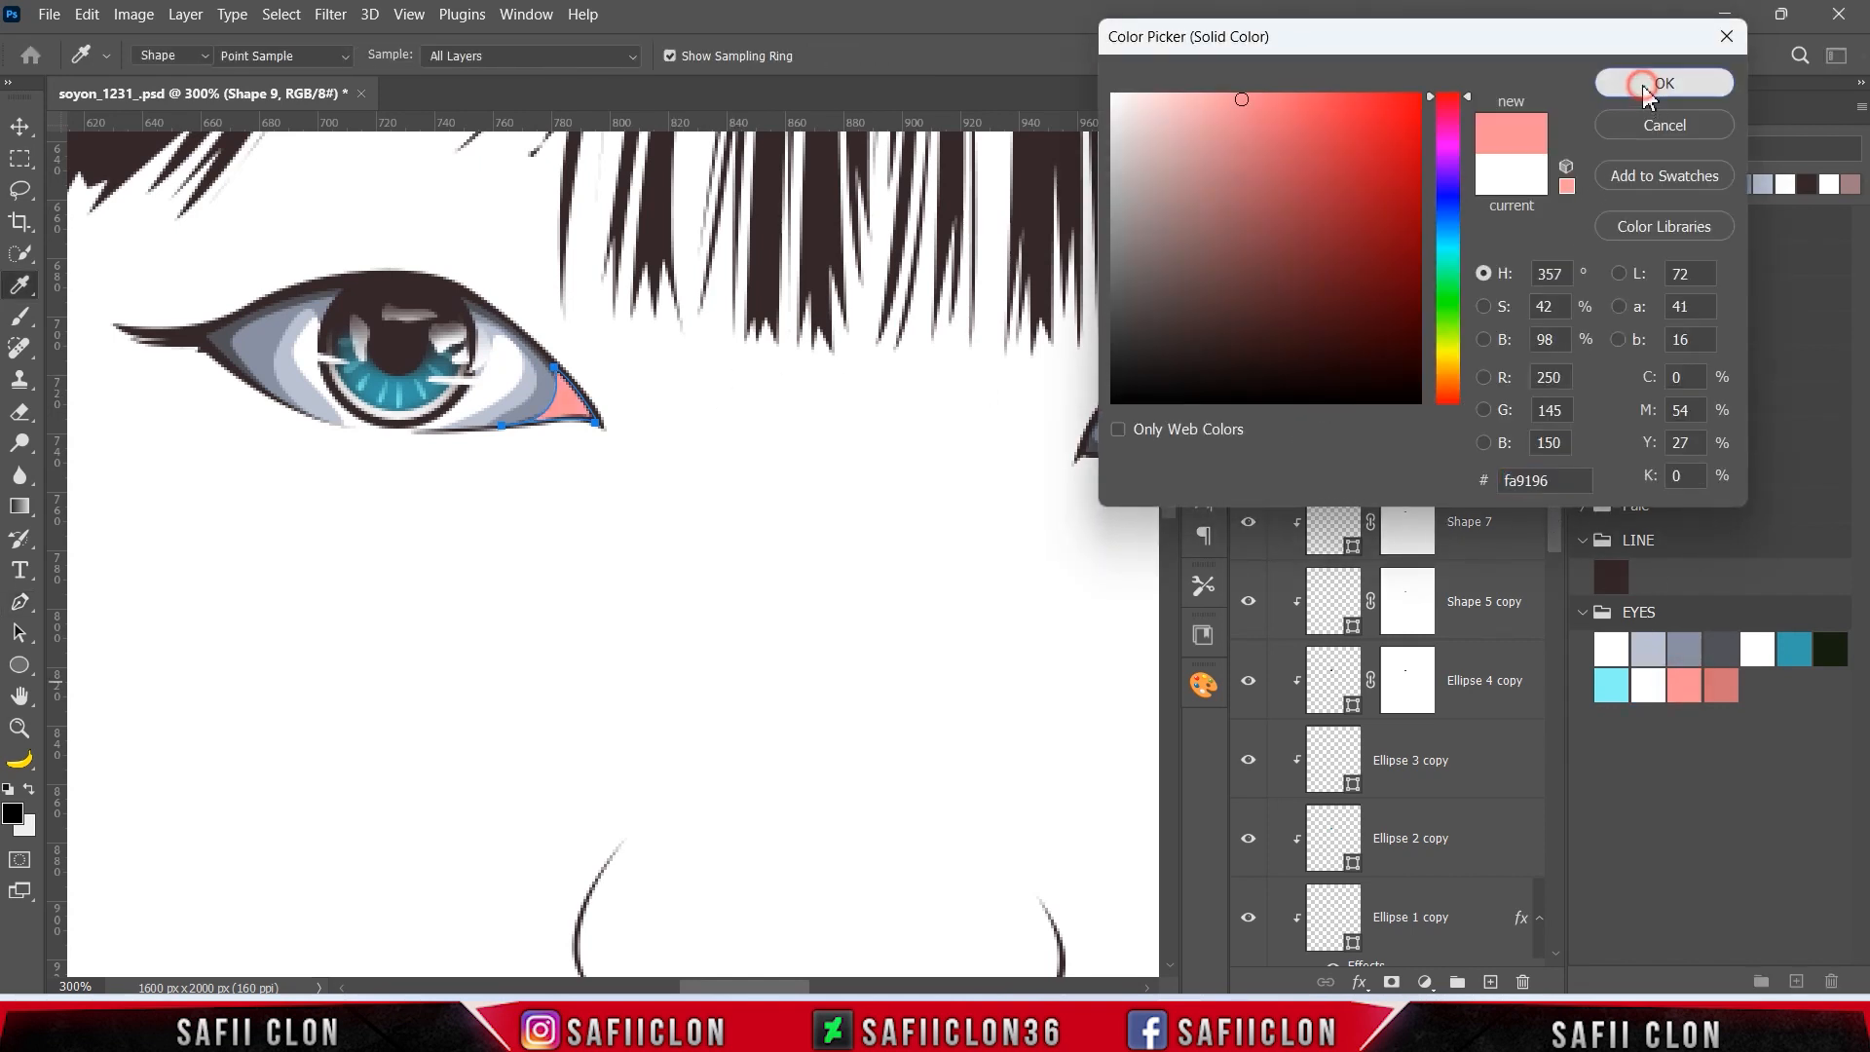
pyautogui.click(1658, 85)
# - Combine a matching pink shape with Shape 9 over the other eye's inner corner and bend its iris-facing edge into a curve
pyautogui.click(755, 60)
pyautogui.click(789, 105)
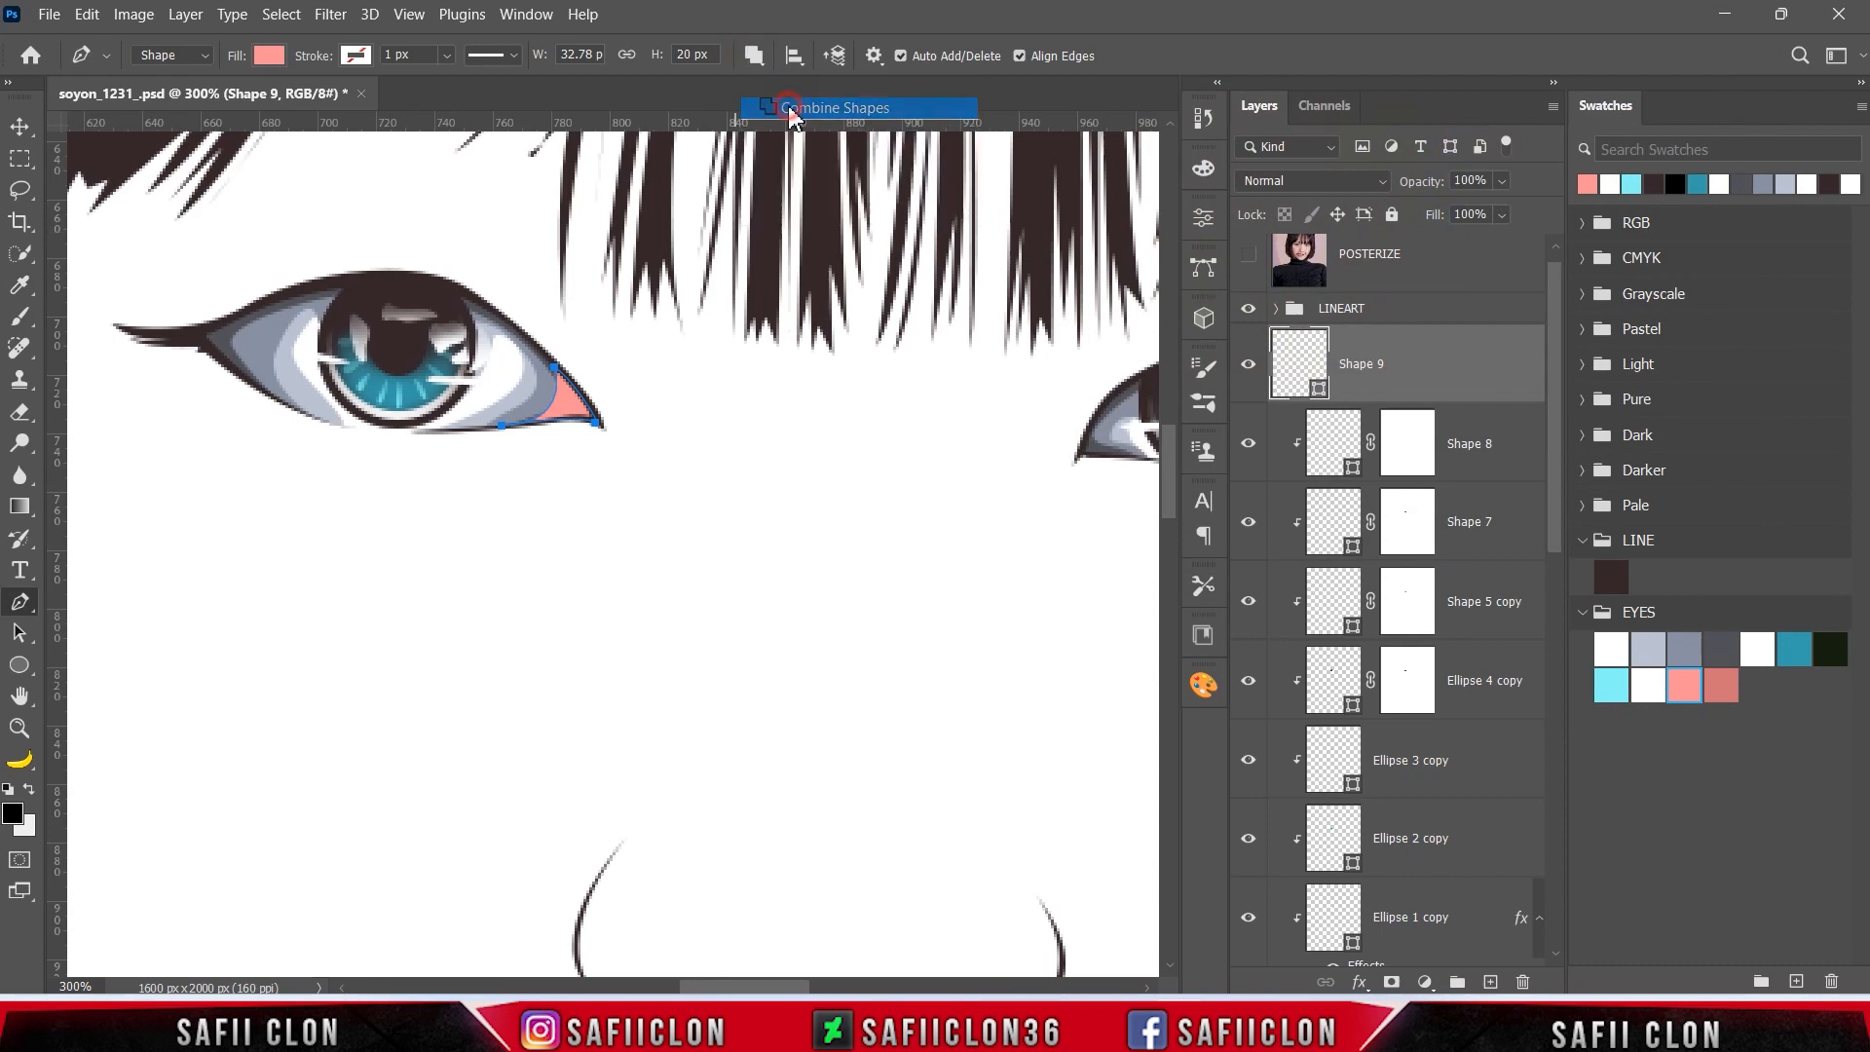
pyautogui.moveTo(769, 989); pyautogui.dragTo(831, 989)
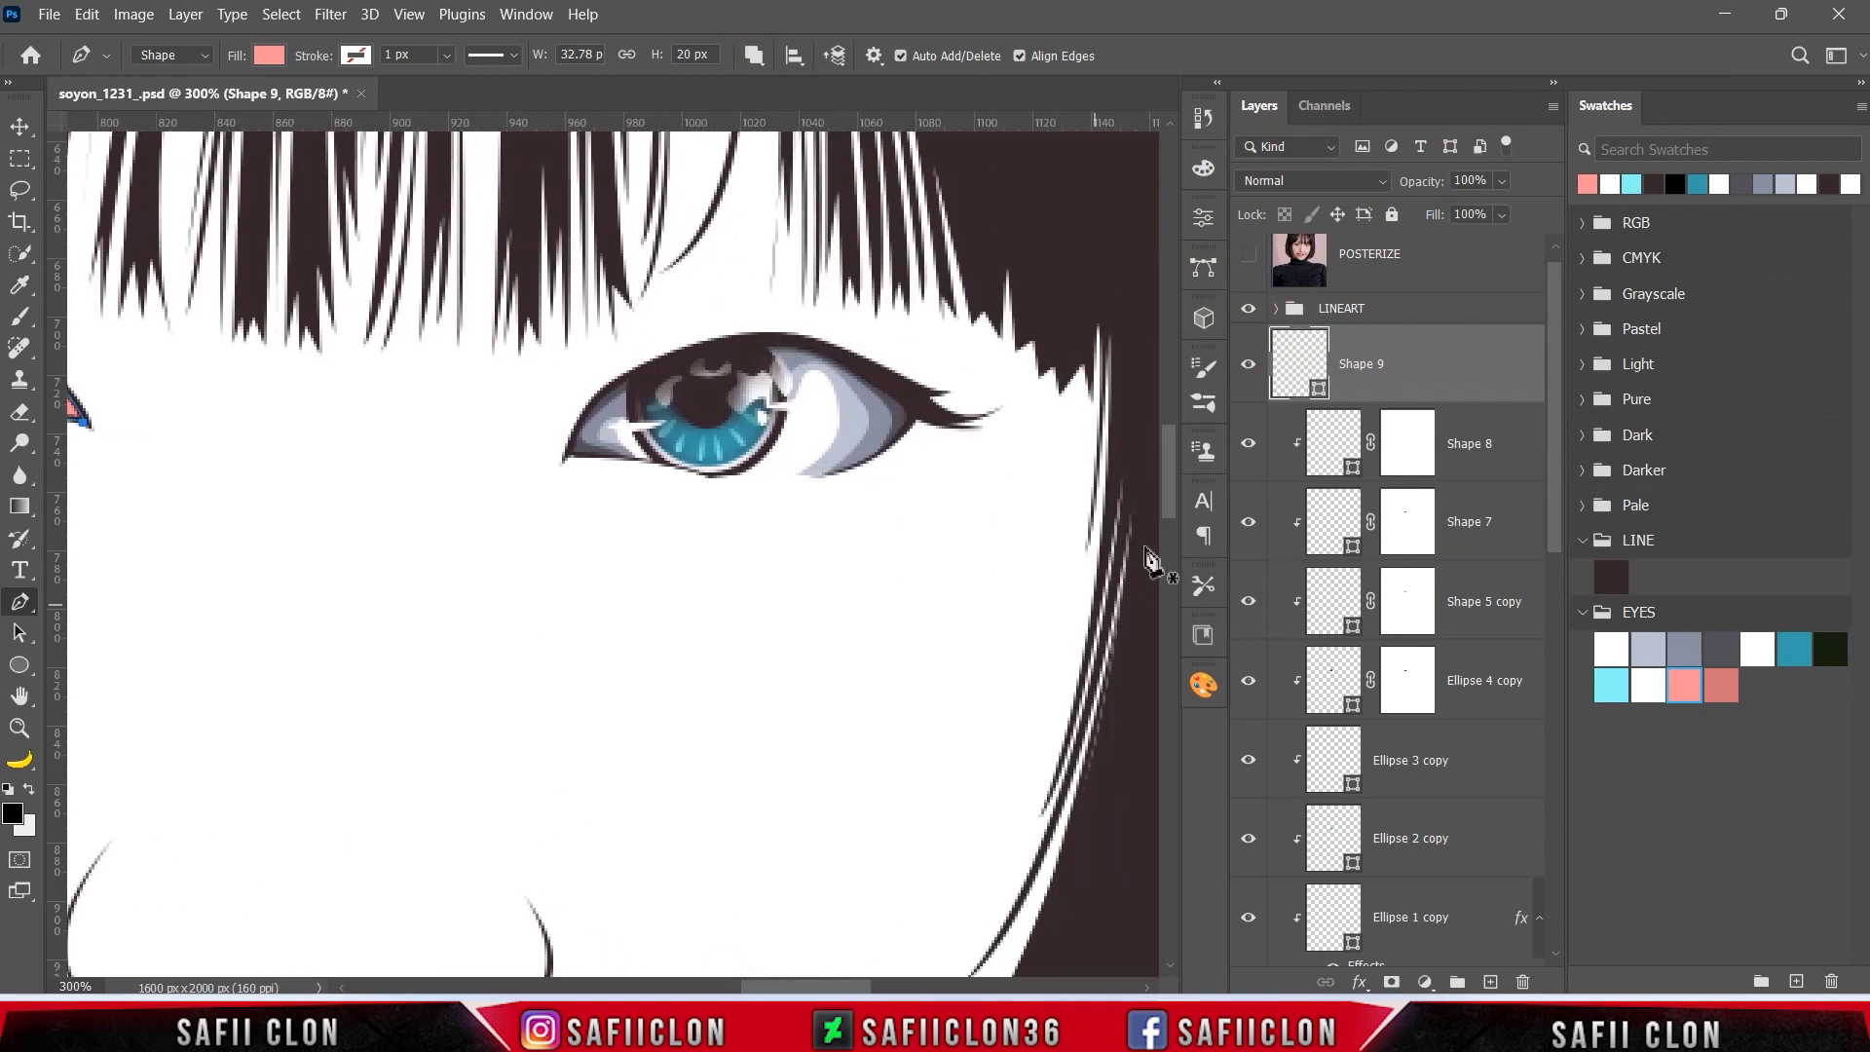
pyautogui.click(1248, 255)
pyautogui.click(1249, 260)
pyautogui.click(584, 416)
pyautogui.click(622, 458)
pyautogui.click(565, 461)
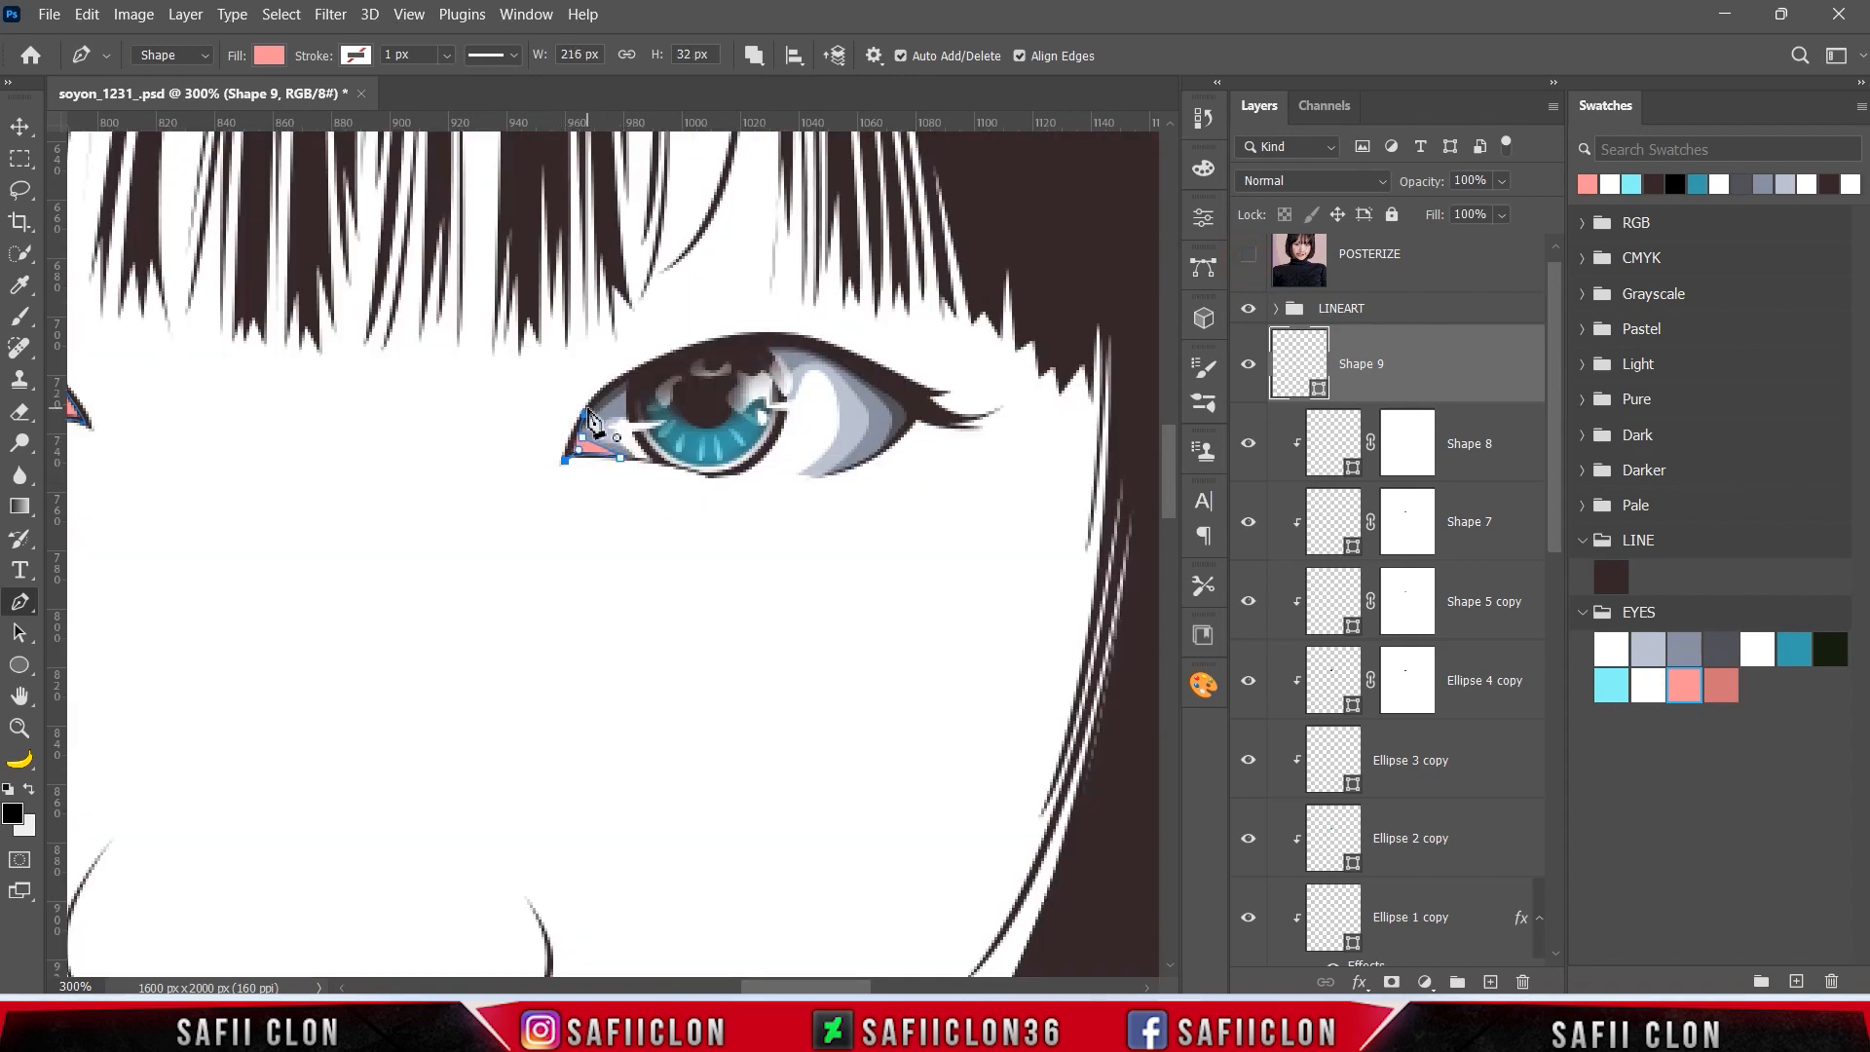
pyautogui.scroll(4, 599, 417)
pyautogui.moveTo(553, 444); pyautogui.dragTo(556, 508)
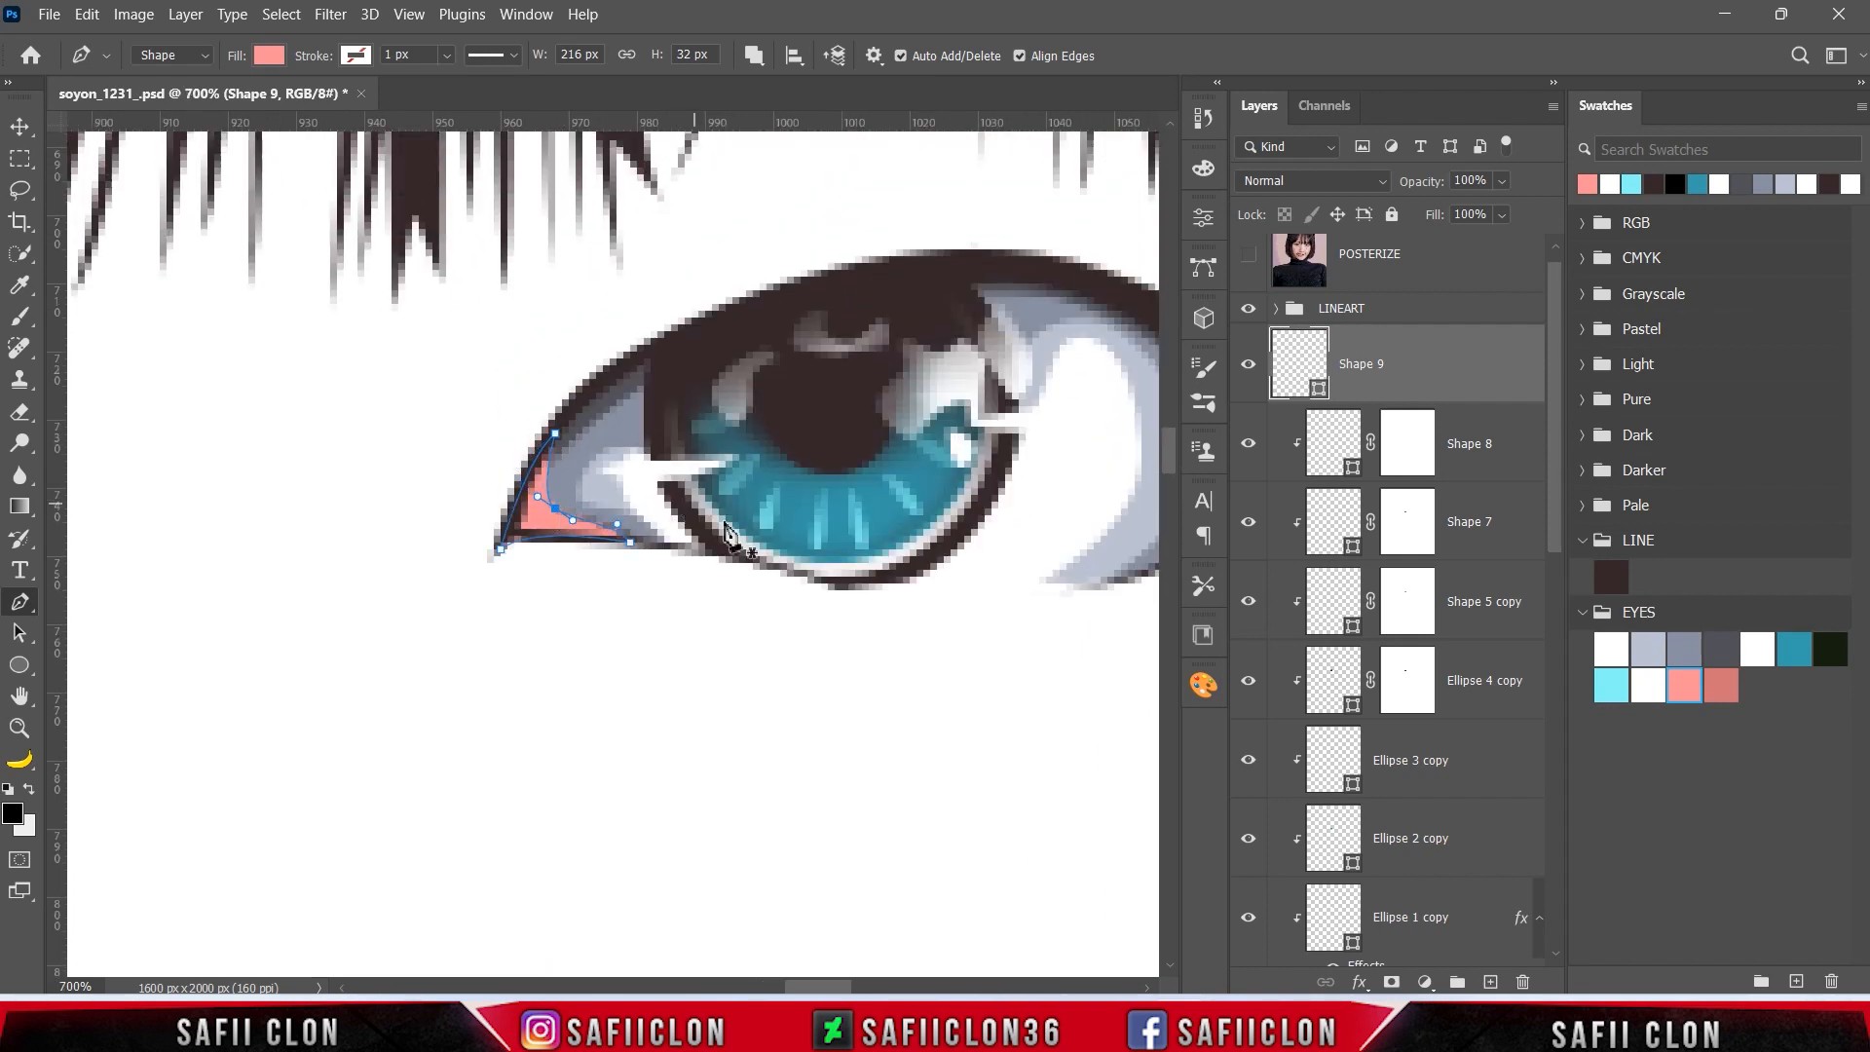
pyautogui.scroll(-2, 743, 539)
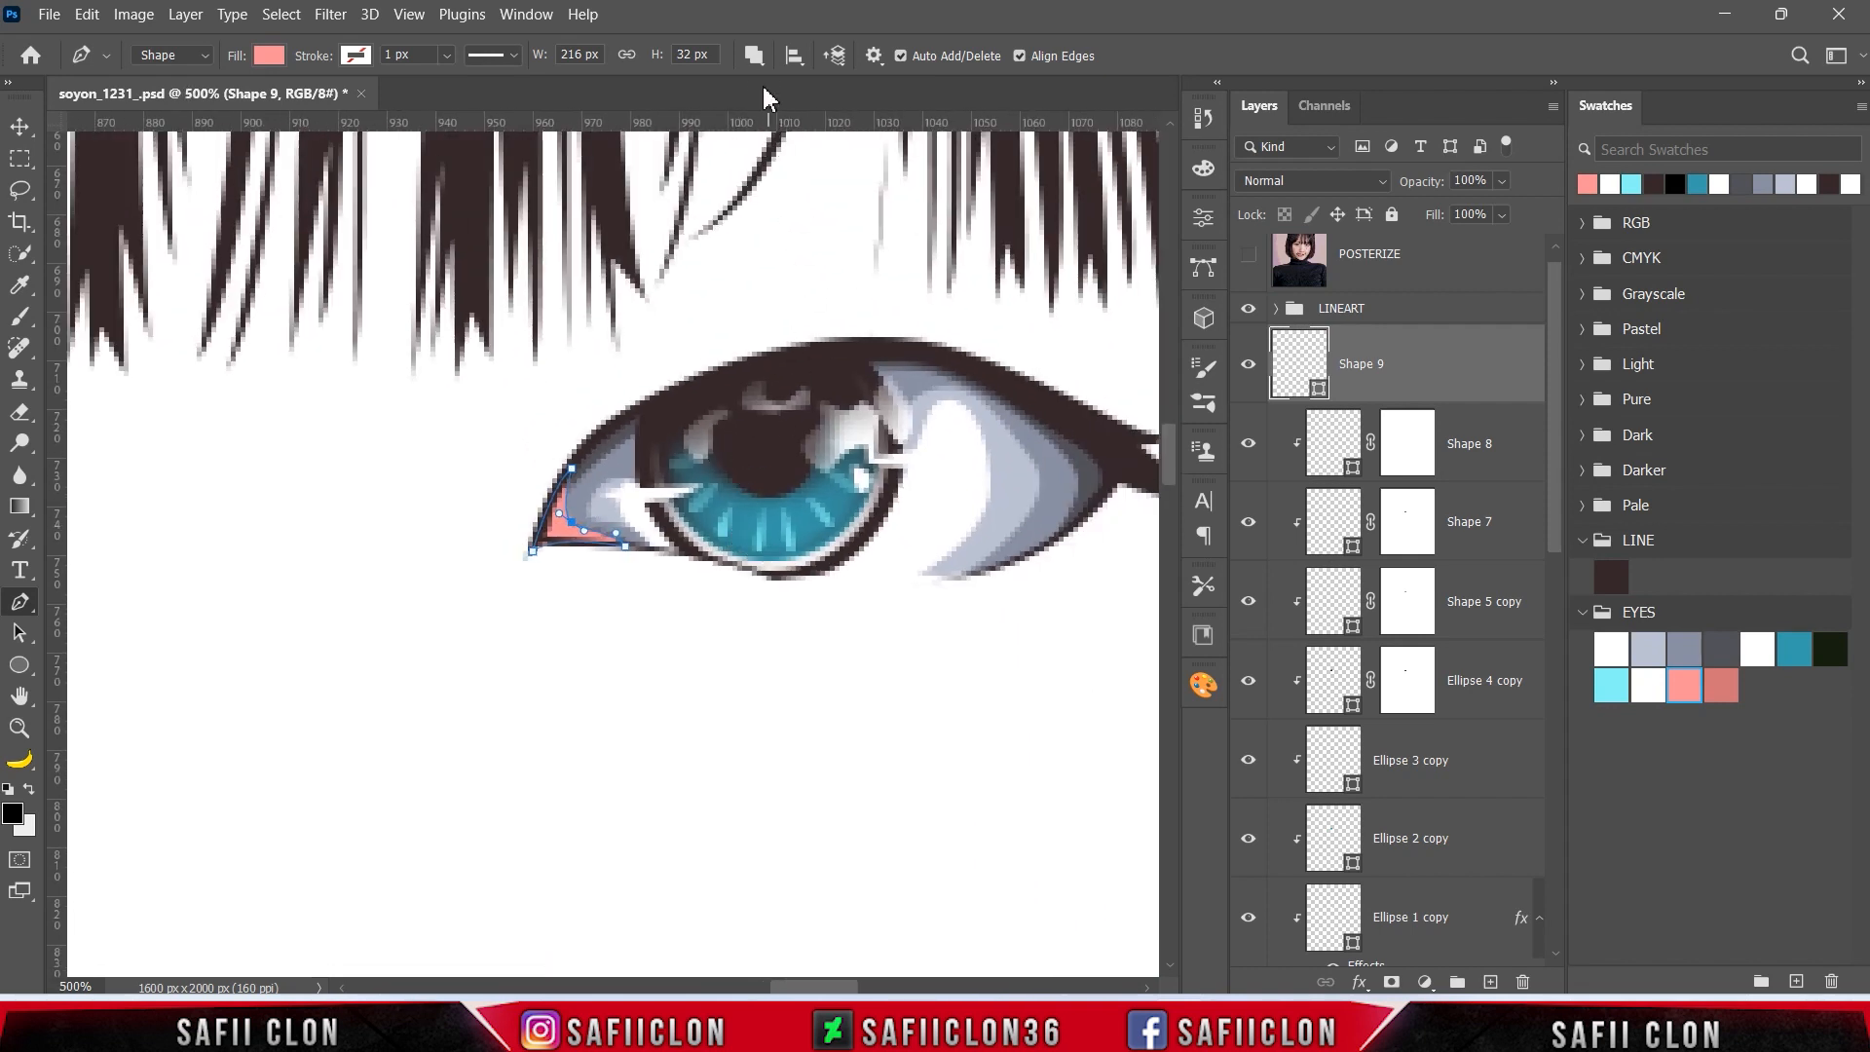
# - Draw a shadow shape about 18 × 14 px with a notched edge on a new layer over the pink corner of the same eye
pyautogui.click(754, 56)
pyautogui.click(809, 86)
pyautogui.click(1246, 261)
pyautogui.click(1247, 260)
pyautogui.click(538, 508)
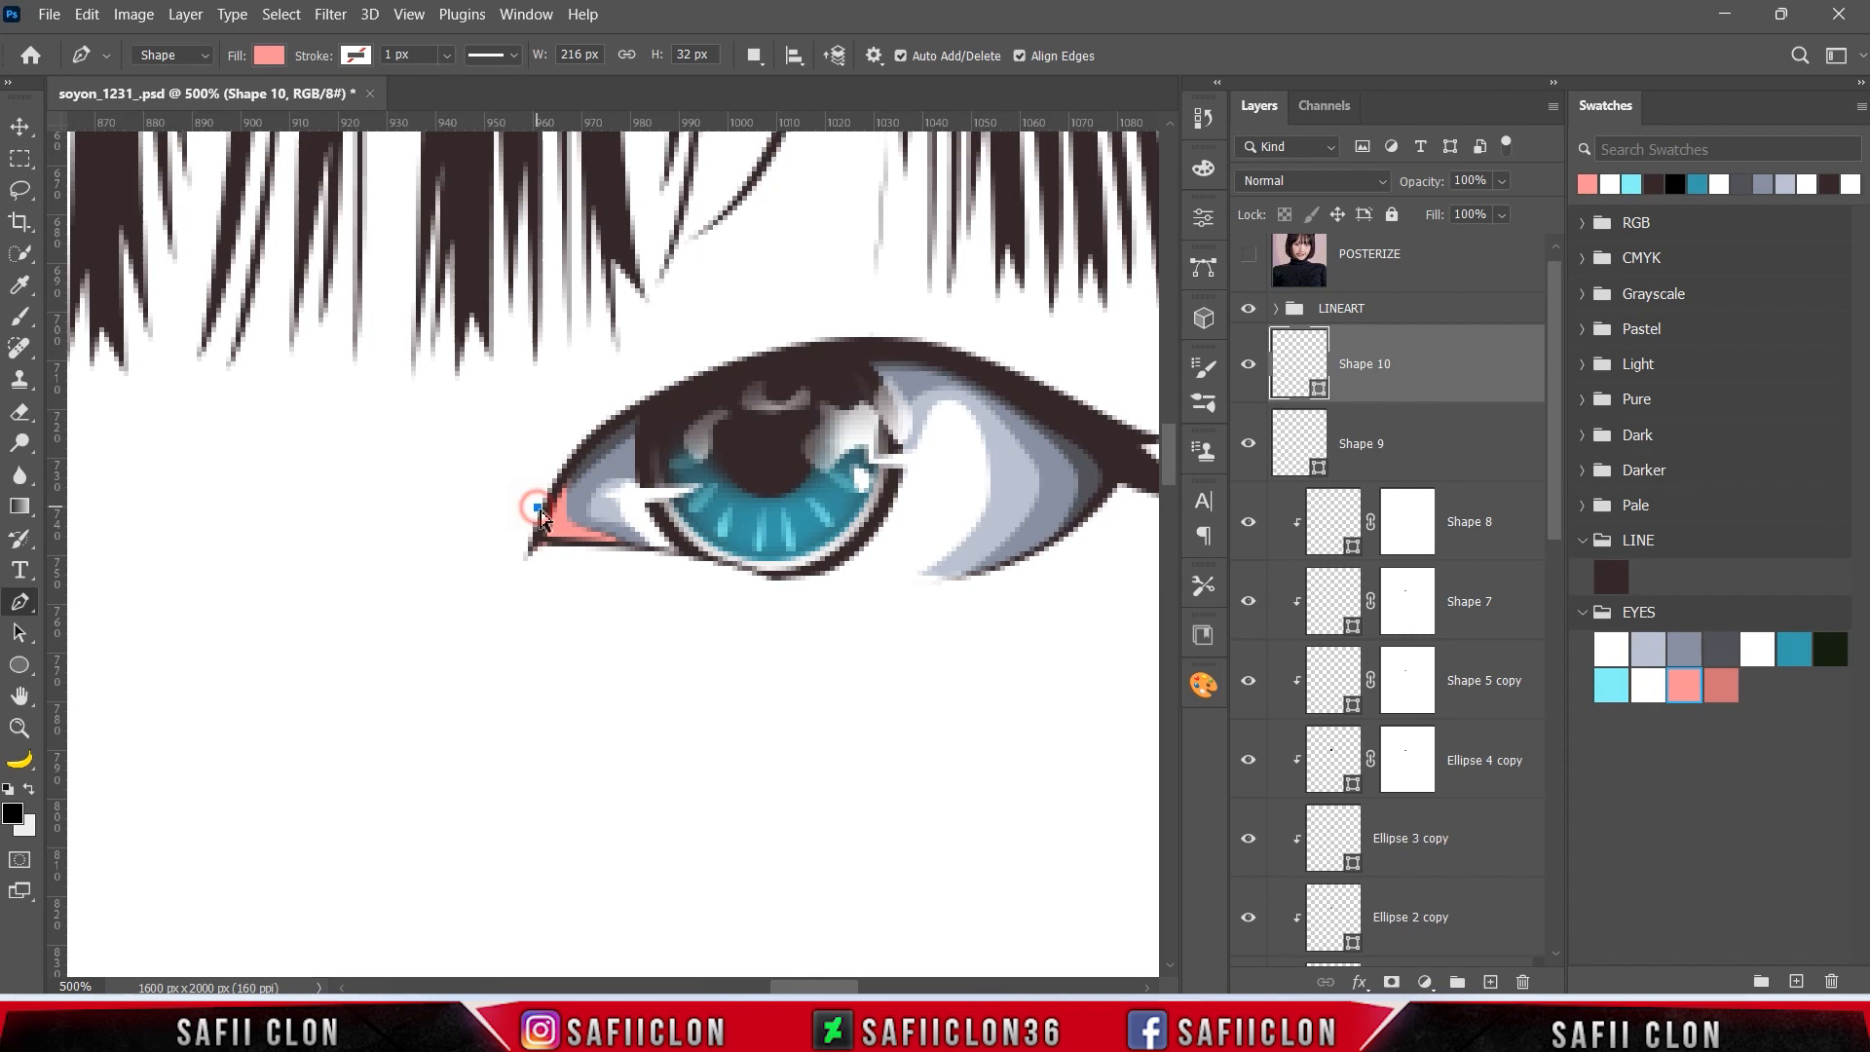
pyautogui.click(552, 521)
pyautogui.click(563, 507)
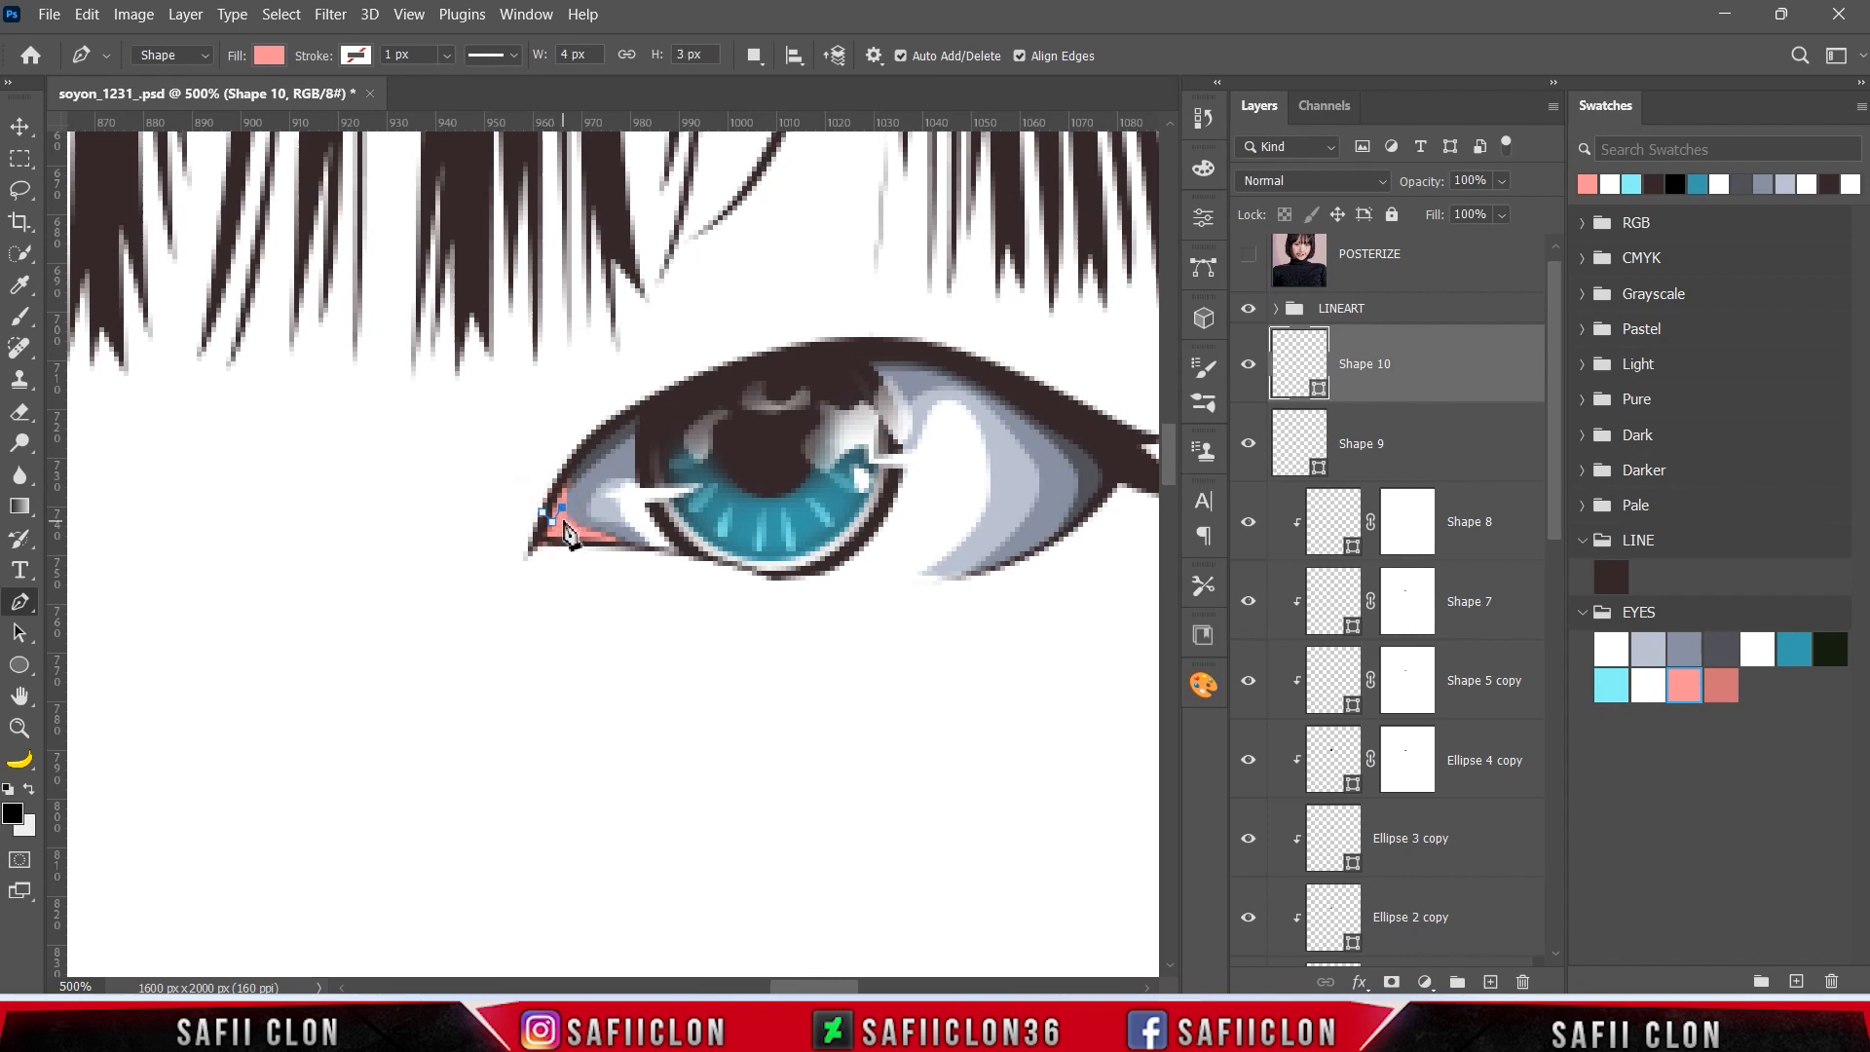
pyautogui.click(567, 477)
pyautogui.moveTo(572, 532); pyautogui.dragTo(523, 541)
pyautogui.click(554, 534)
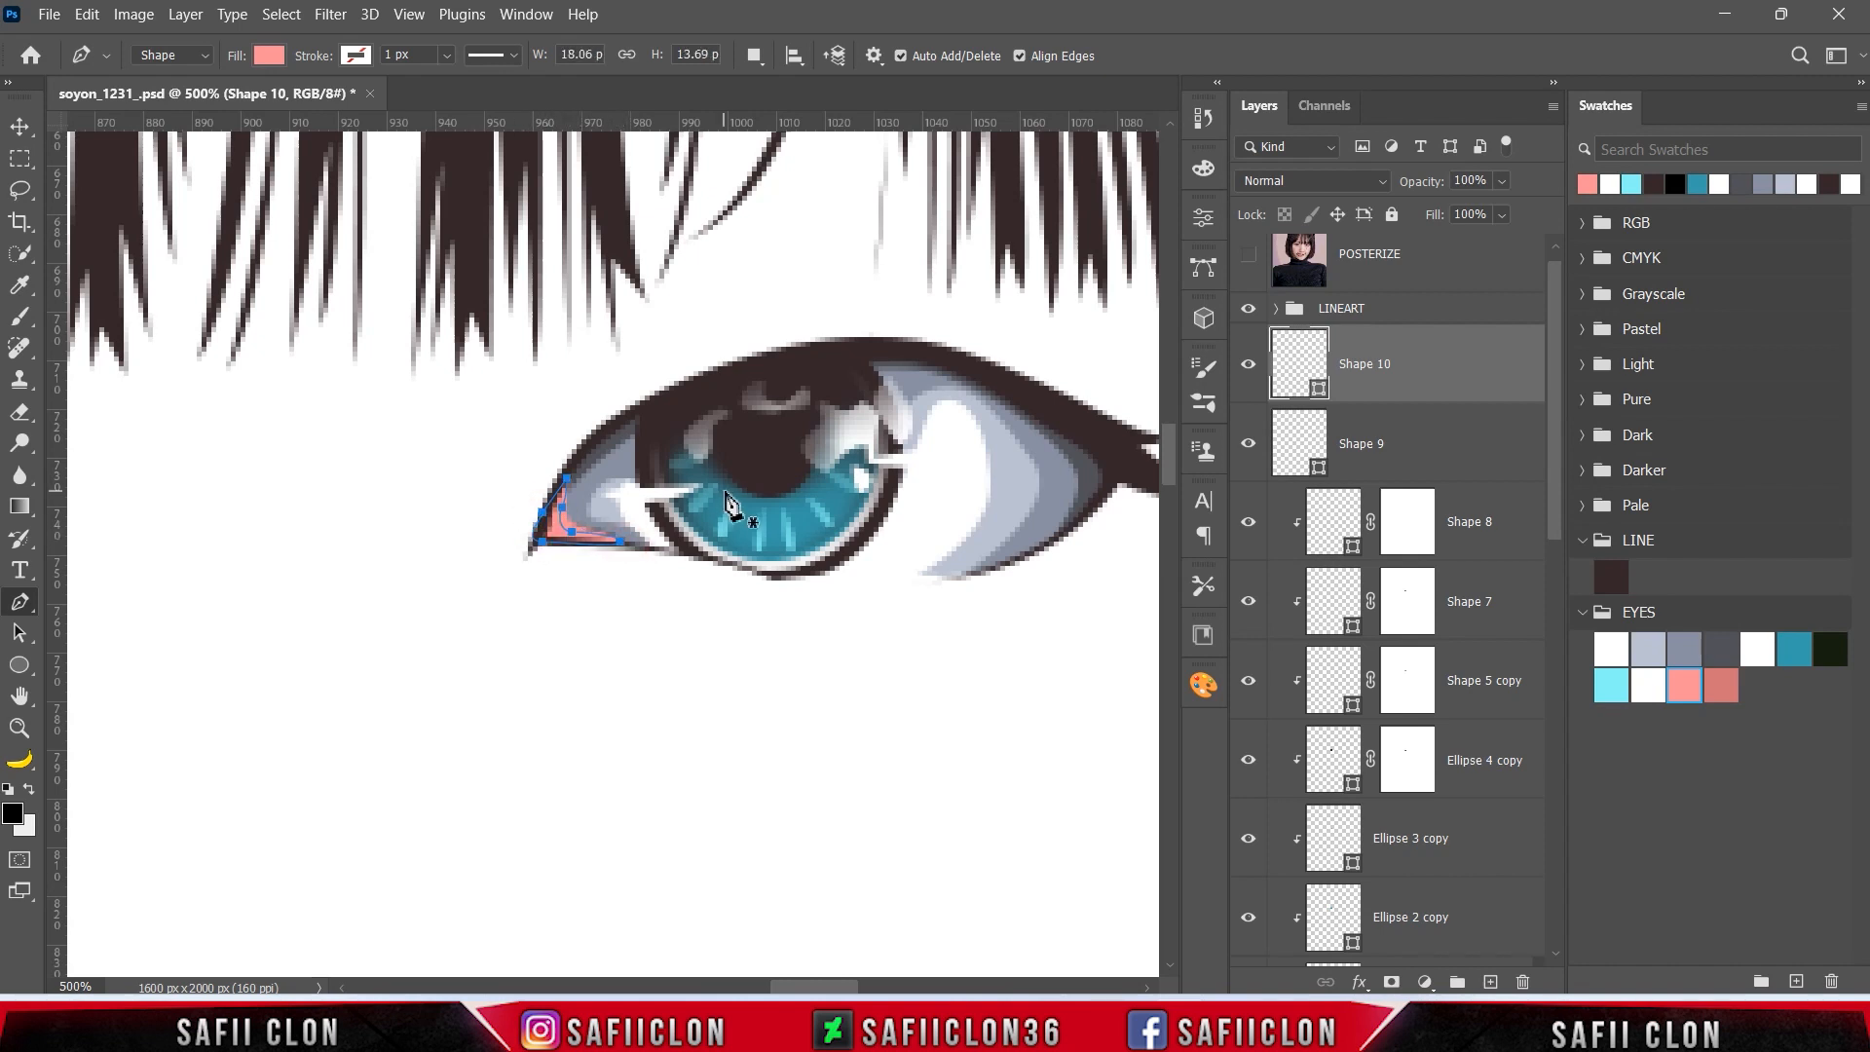
# - Fill the corner shadow shape with a darker red-pink, bf5f63, starting from the darker pink EYES swatch
pyautogui.doubleClick(1321, 392)
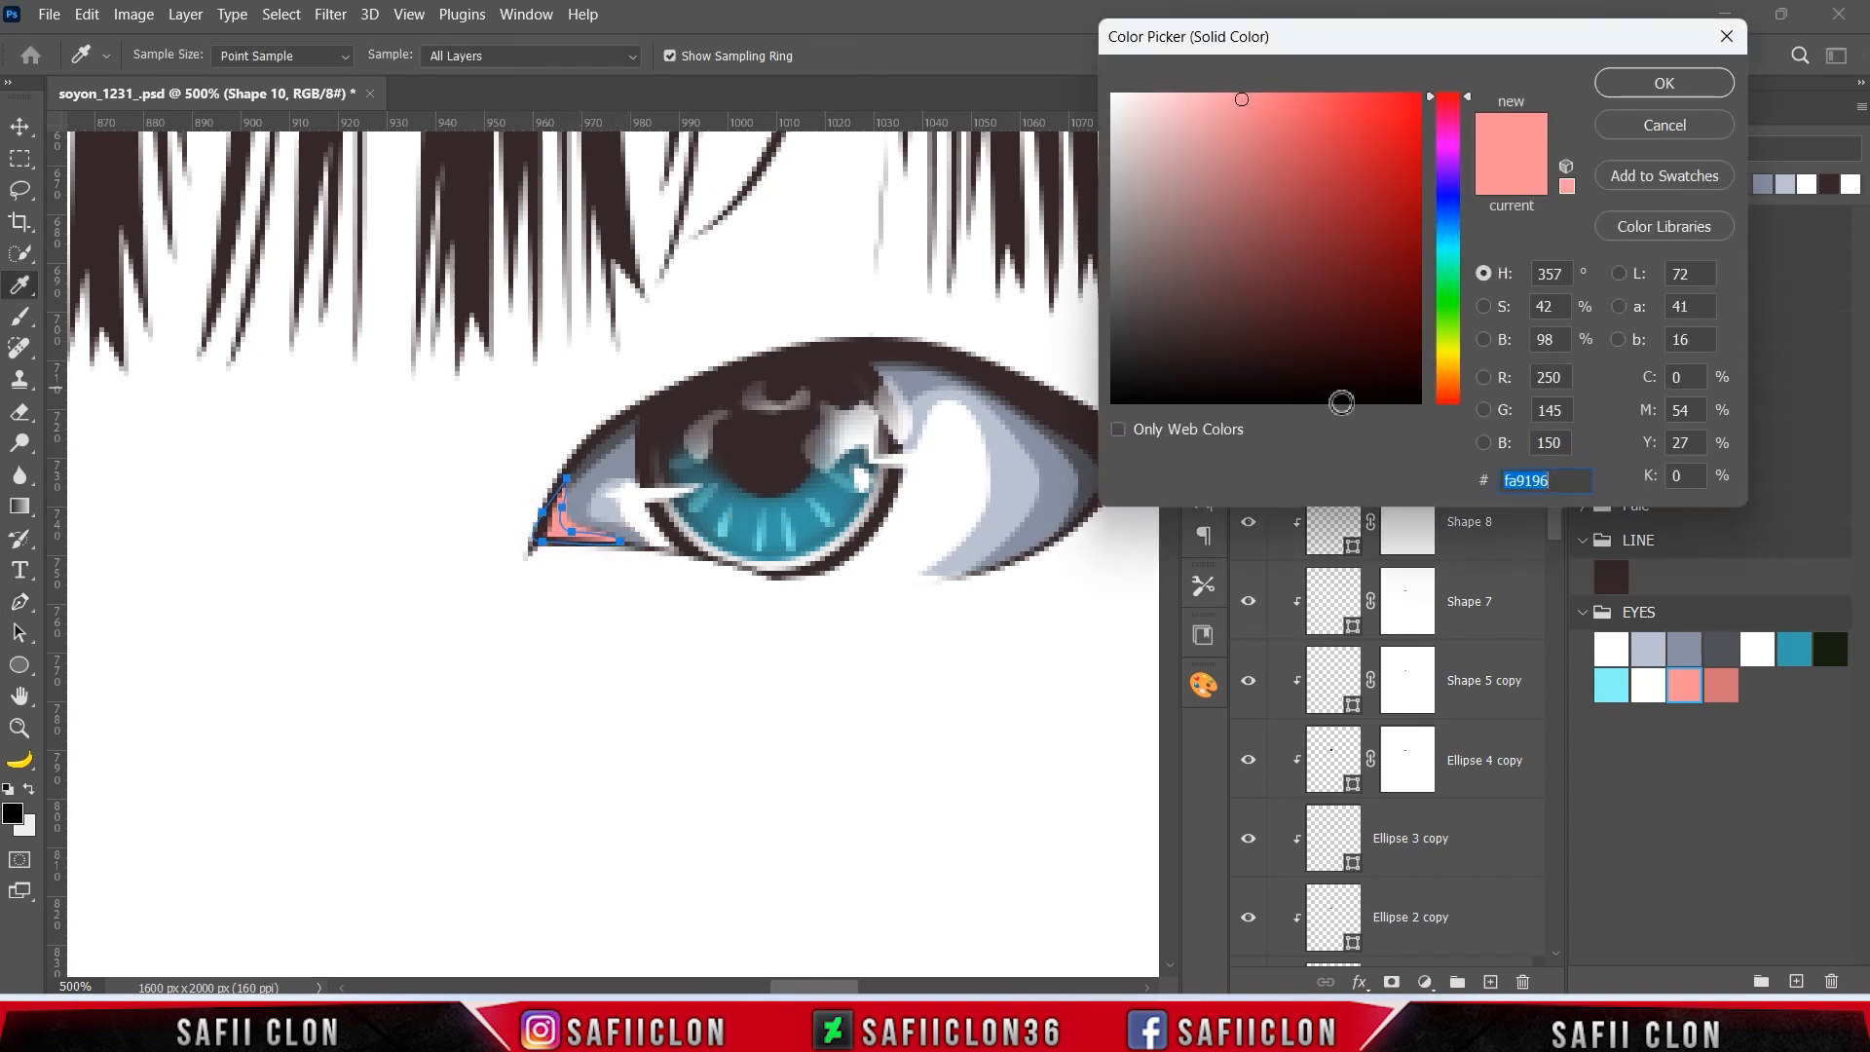
pyautogui.click(1720, 677)
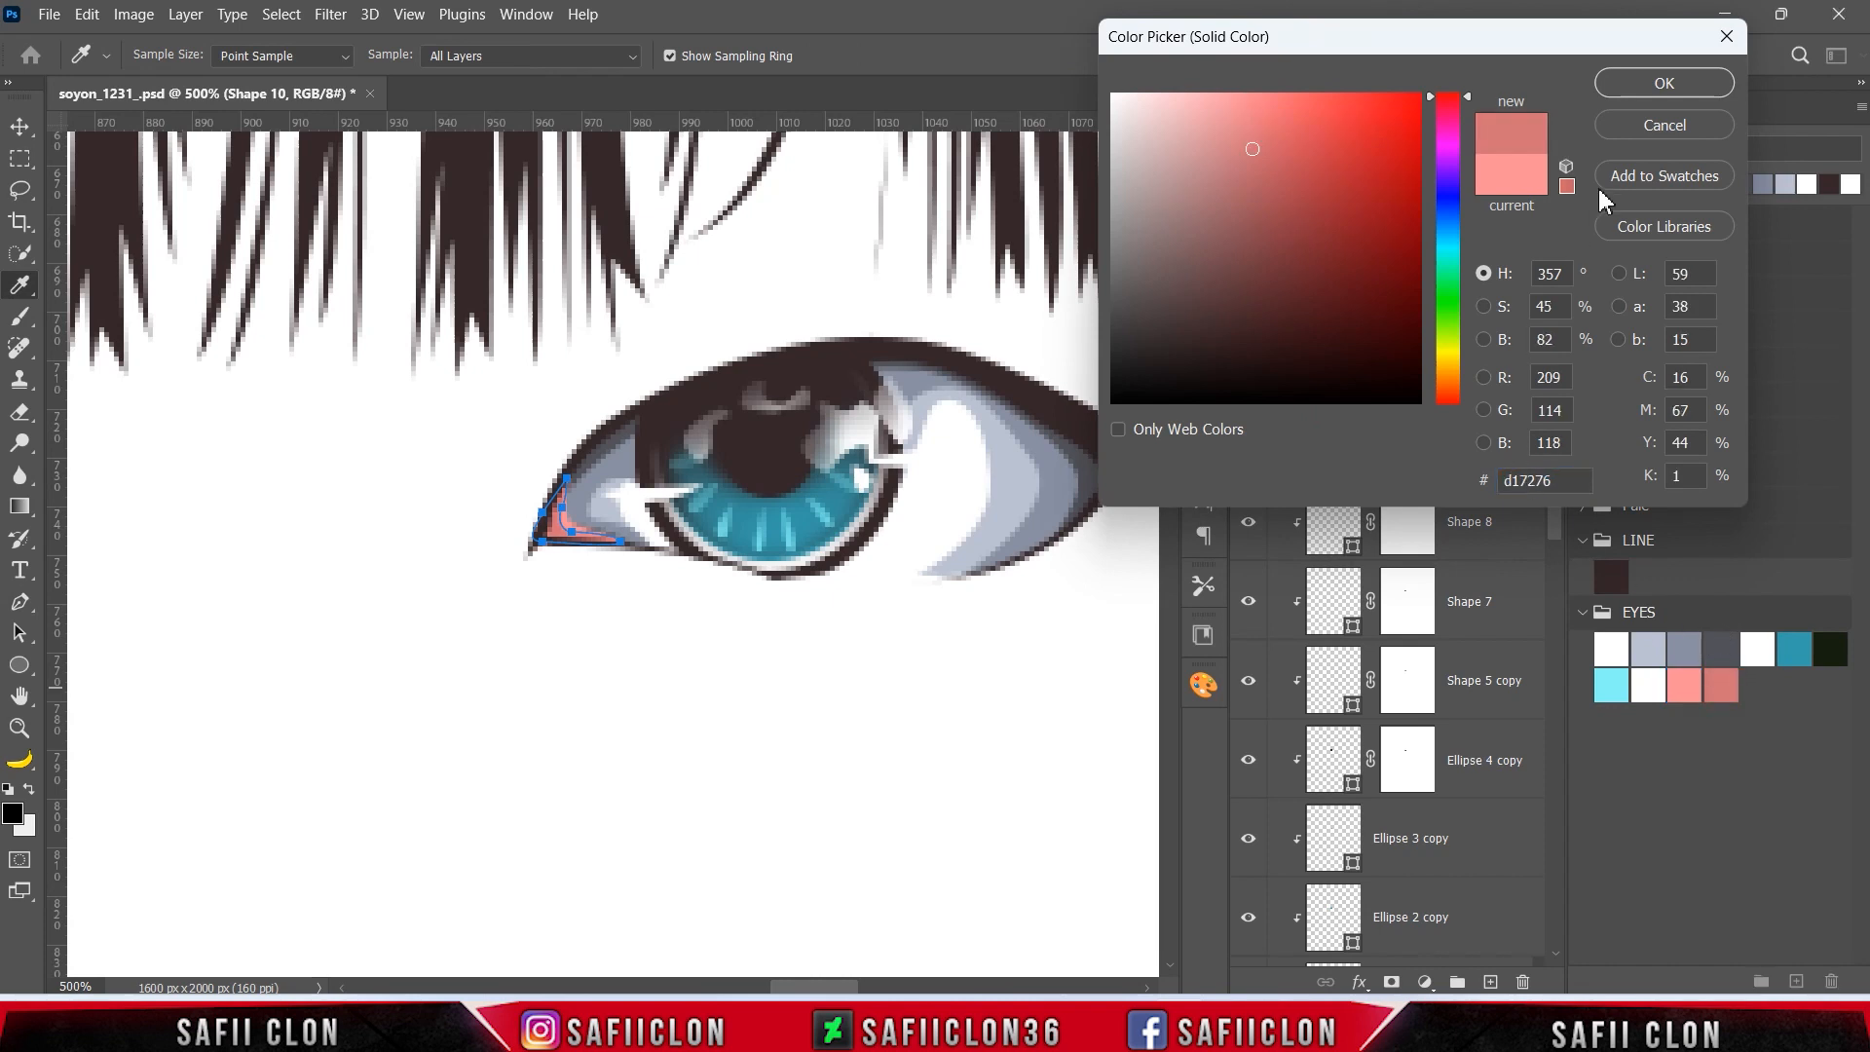
pyautogui.moveTo(1257, 156); pyautogui.dragTo(1268, 173)
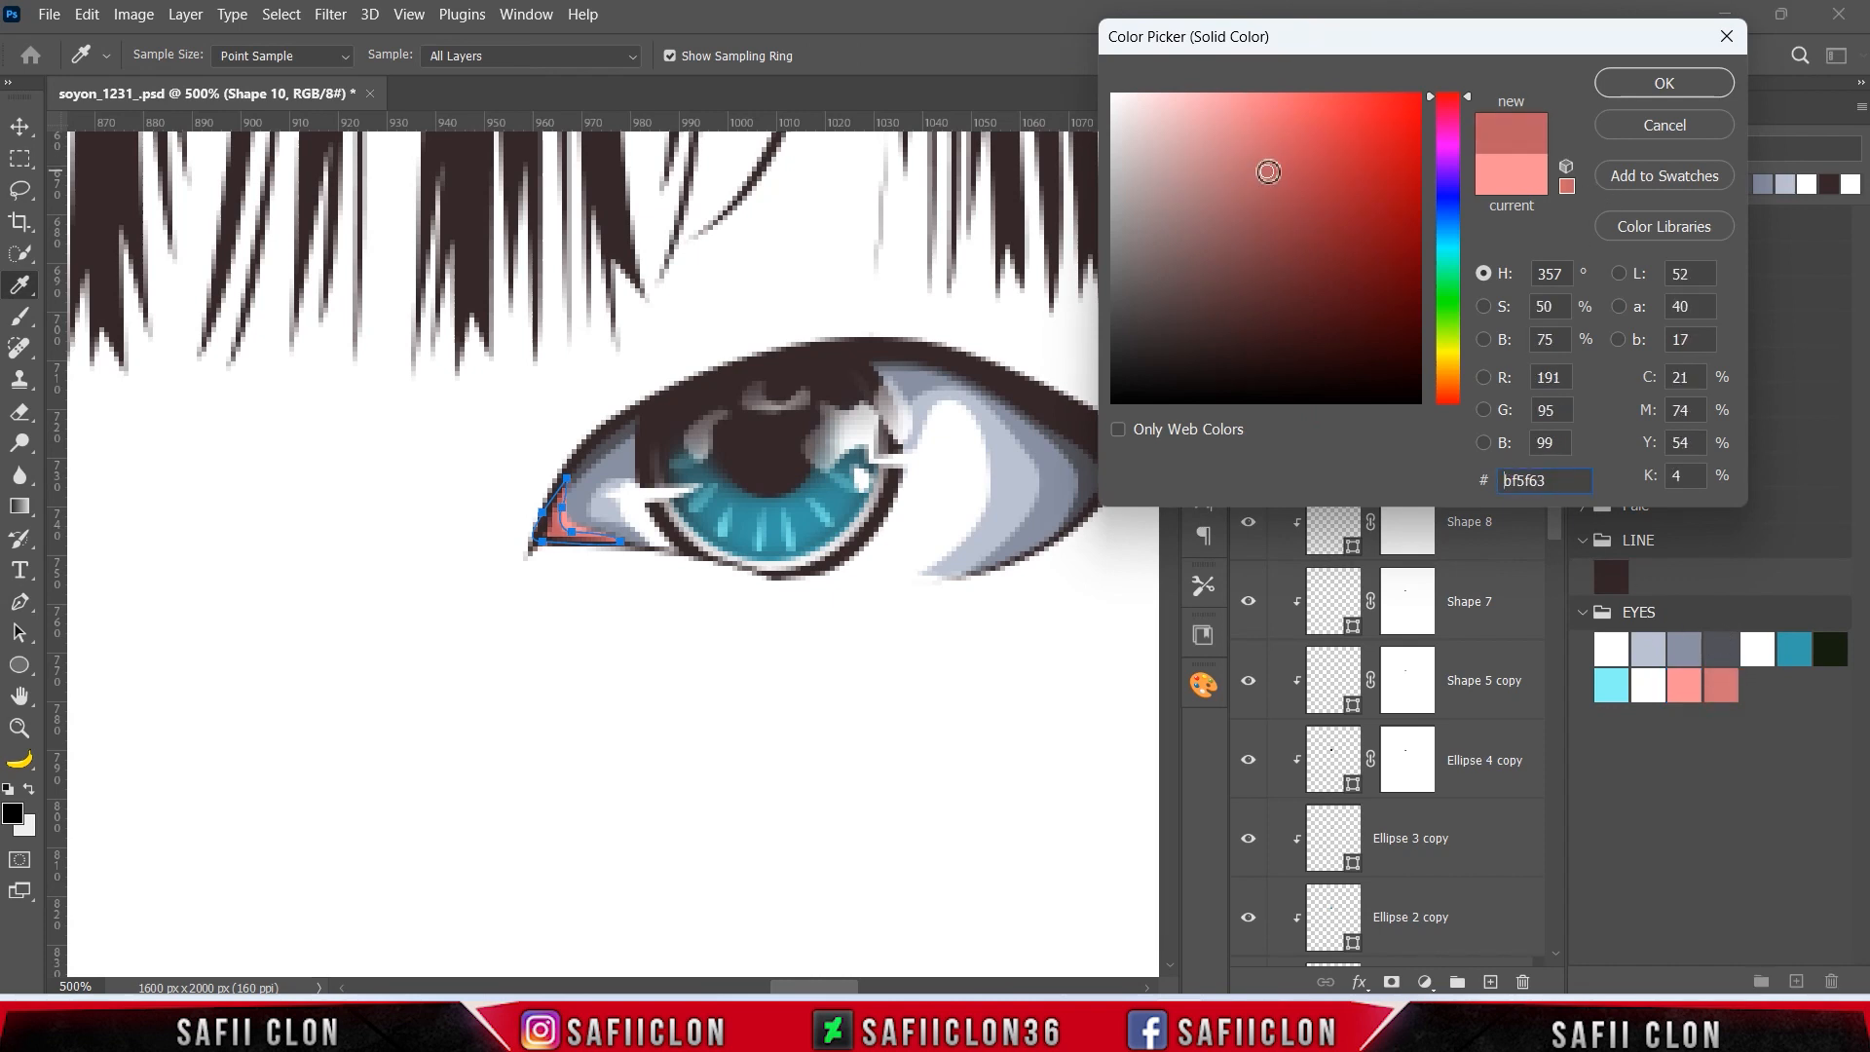
pyautogui.click(1650, 84)
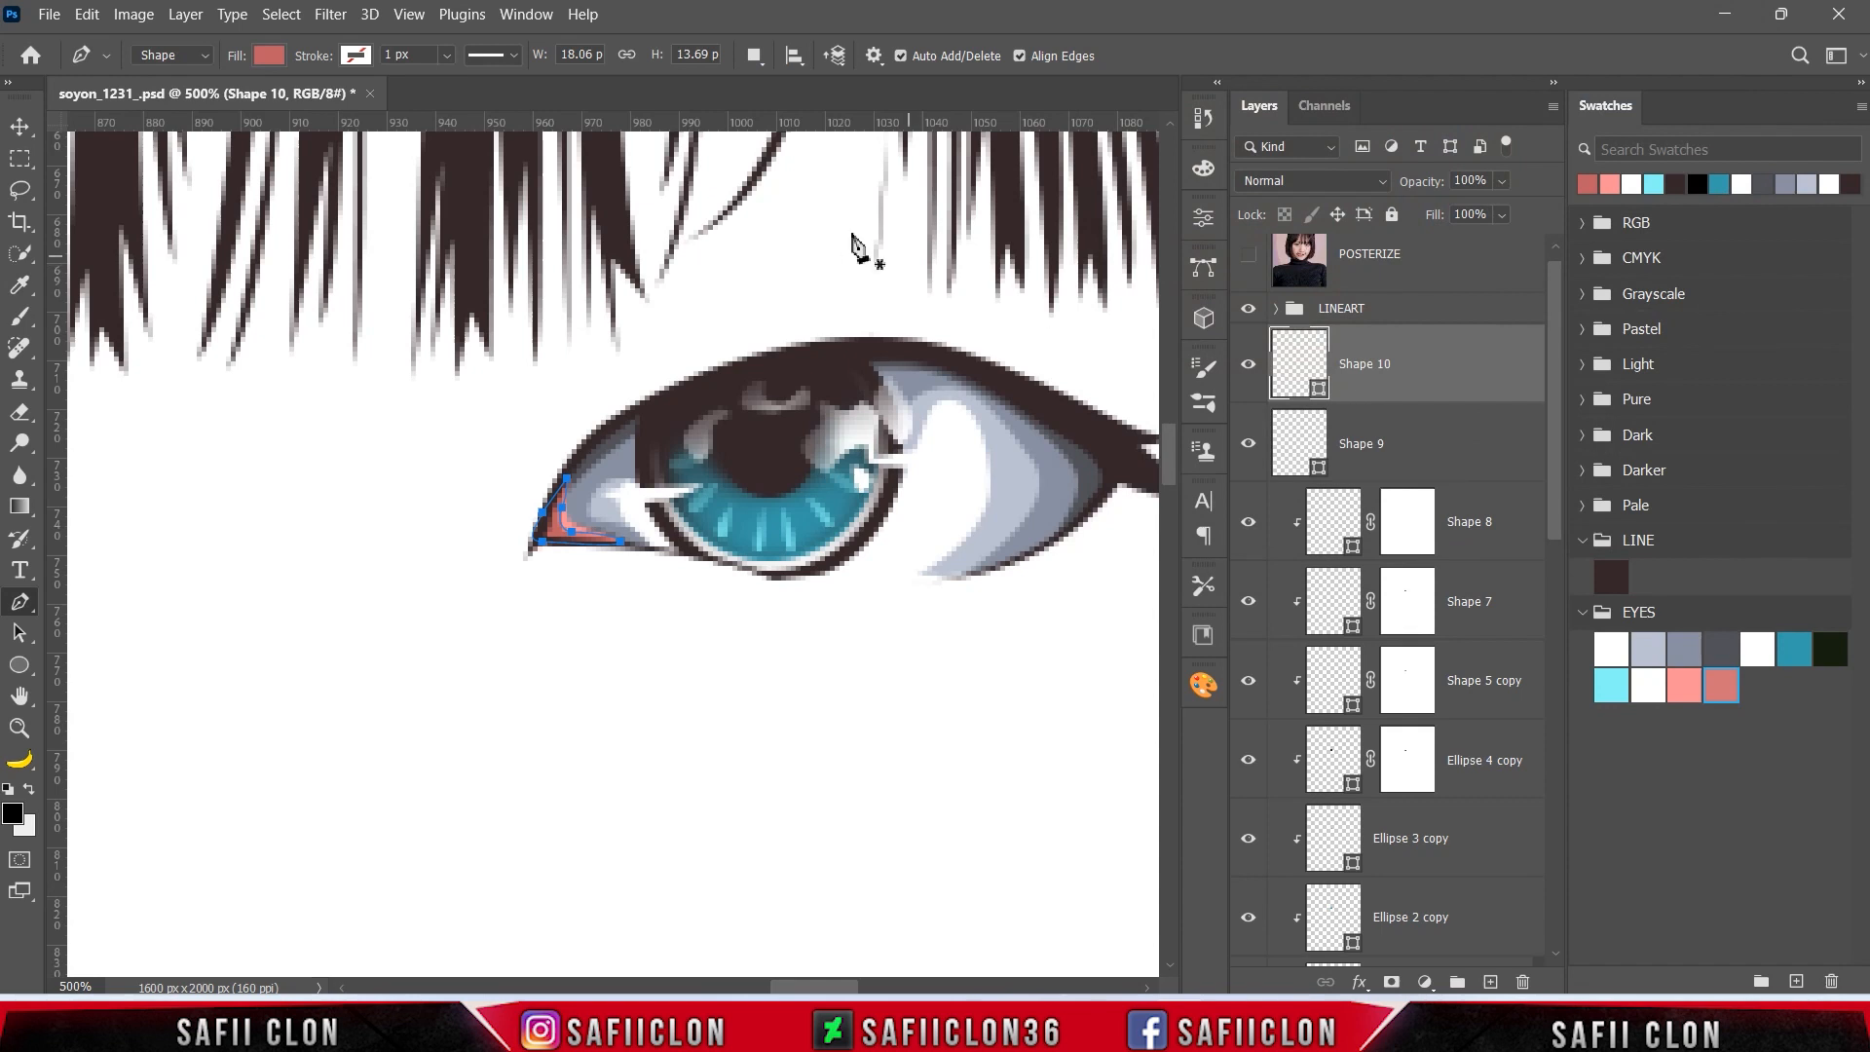
# - Combine a matching notched shadow shape with Shape 10 over the first eye's pink inner corner
pyautogui.click(752, 56)
pyautogui.click(801, 107)
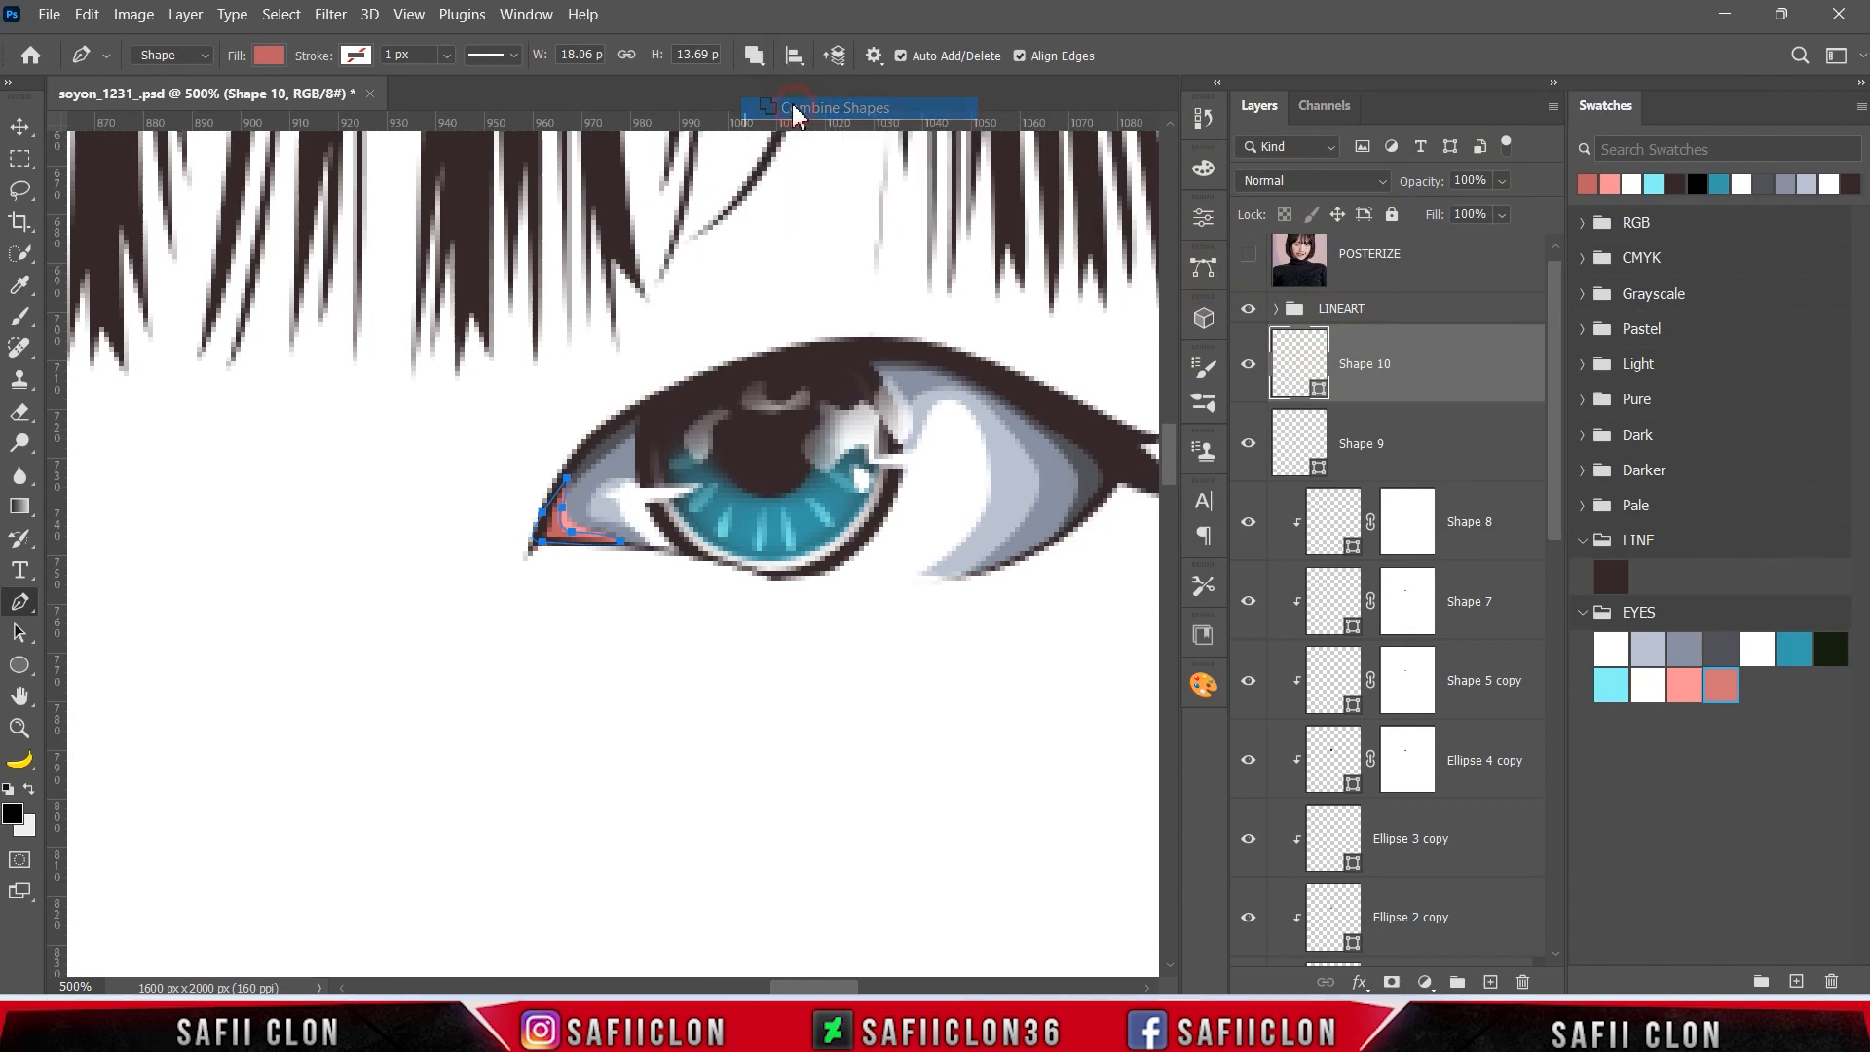
pyautogui.moveTo(835, 989); pyautogui.dragTo(757, 988)
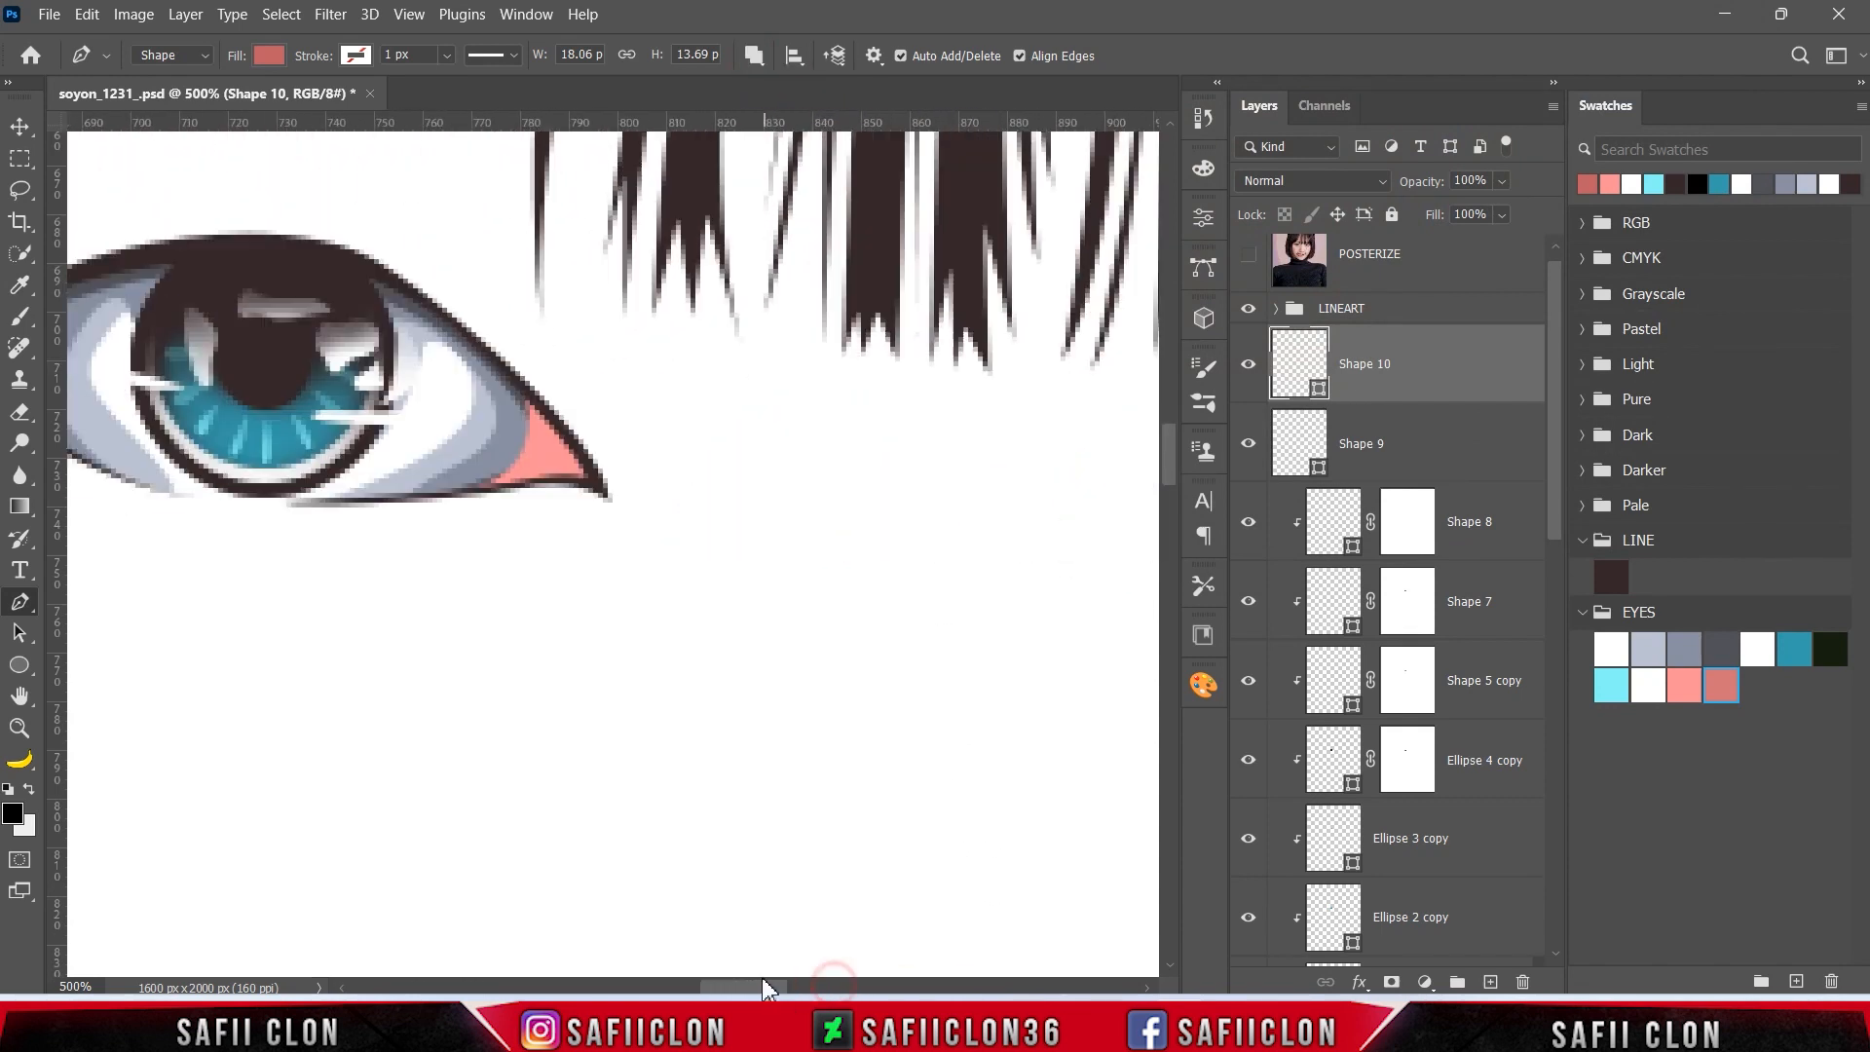
pyautogui.click(1248, 255)
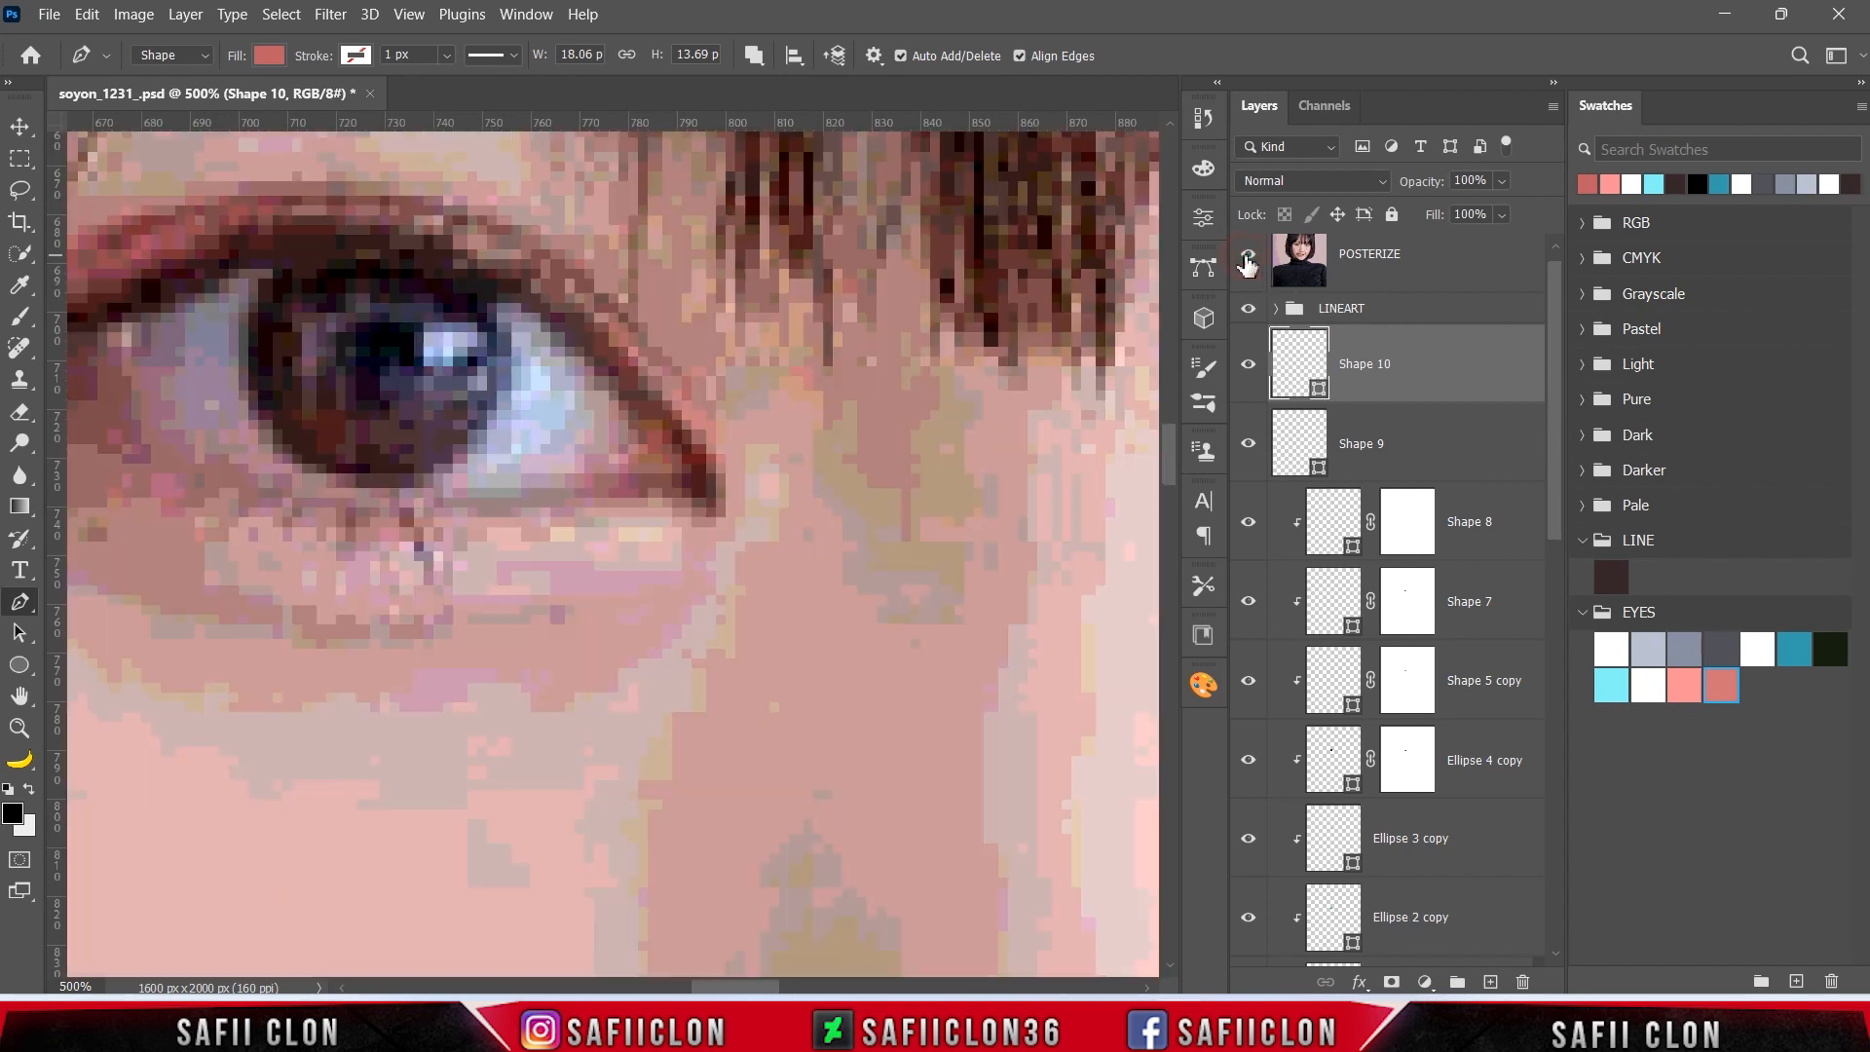
pyautogui.click(1248, 258)
pyautogui.click(633, 396)
pyautogui.moveTo(642, 434)
pyautogui.mouseDown()
pyautogui.moveTo(634, 462)
pyautogui.moveTo(665, 471)
pyautogui.moveTo(637, 462)
pyautogui.moveTo(545, 497)
pyautogui.mouseUp()
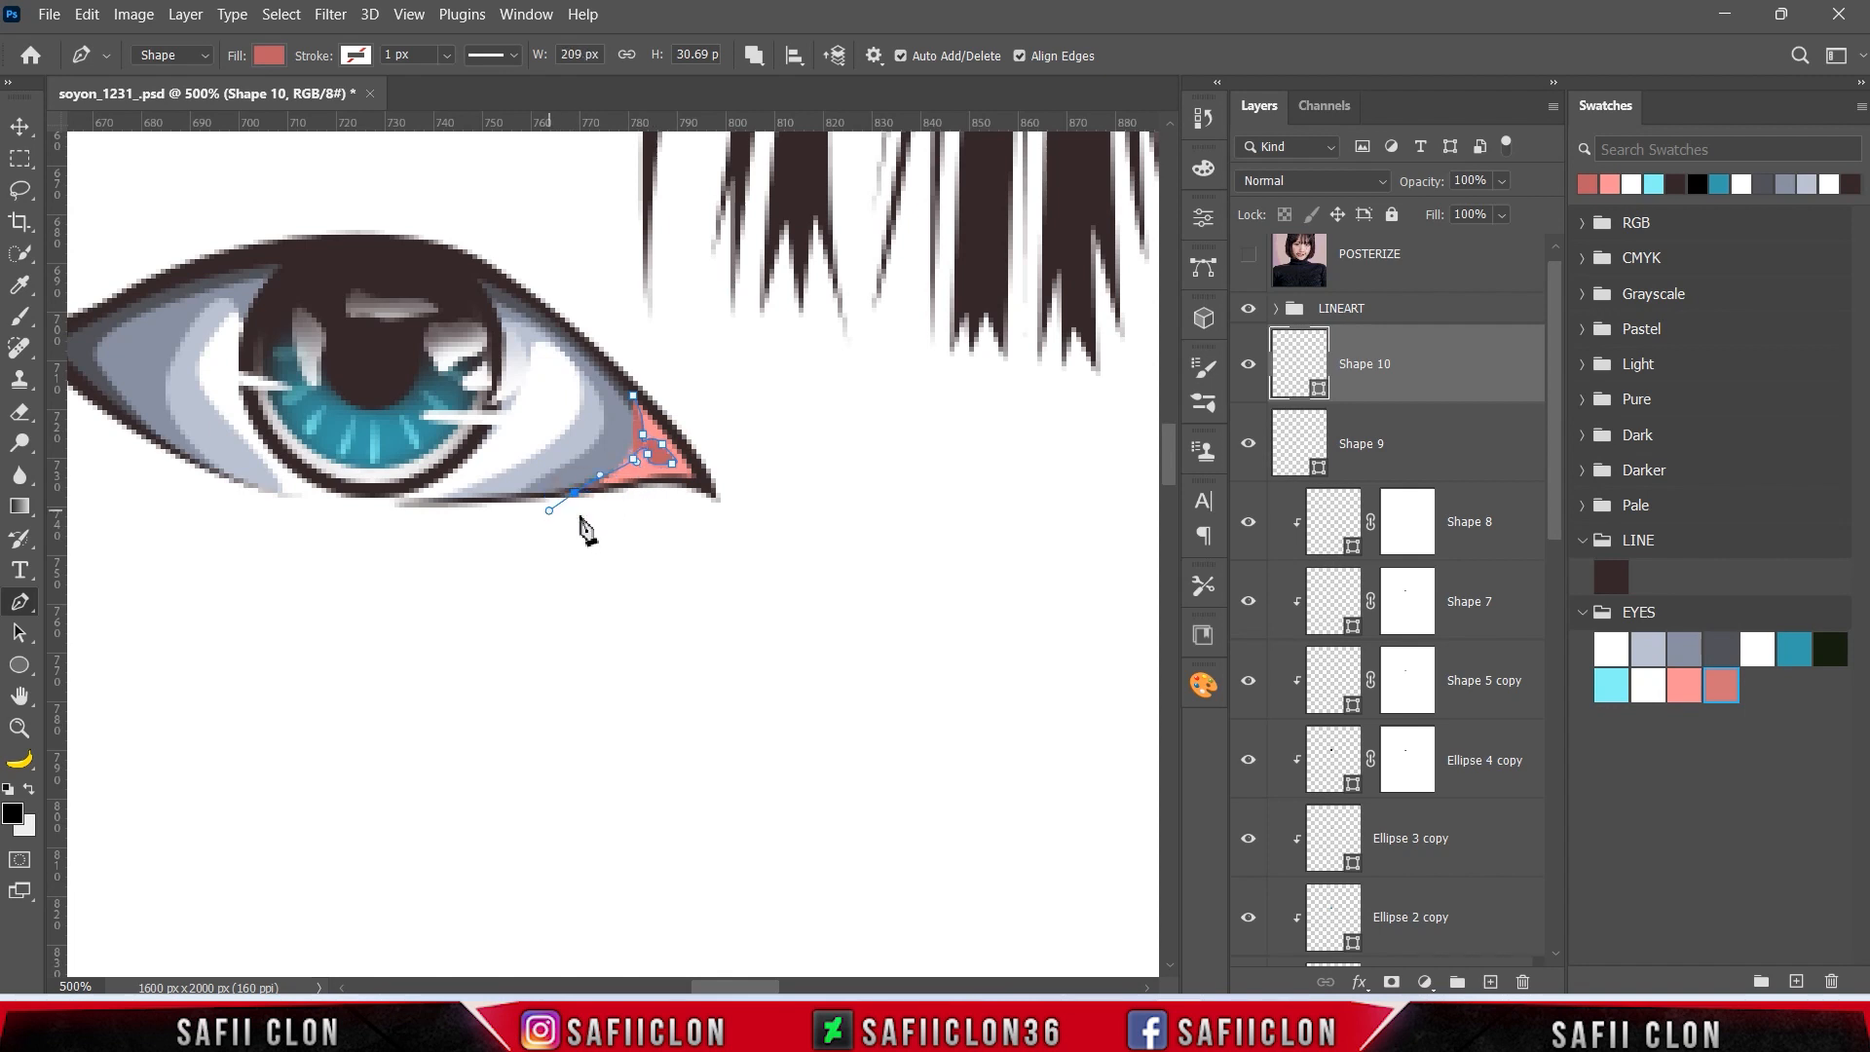
pyautogui.moveTo(718, 513); pyautogui.dragTo(725, 504)
pyautogui.hotkey('ctrl', 'z')
pyautogui.keyDown('alt'); pyautogui.click(574, 493); pyautogui.keyUp('alt')
pyautogui.click(599, 488)
pyautogui.click(710, 491)
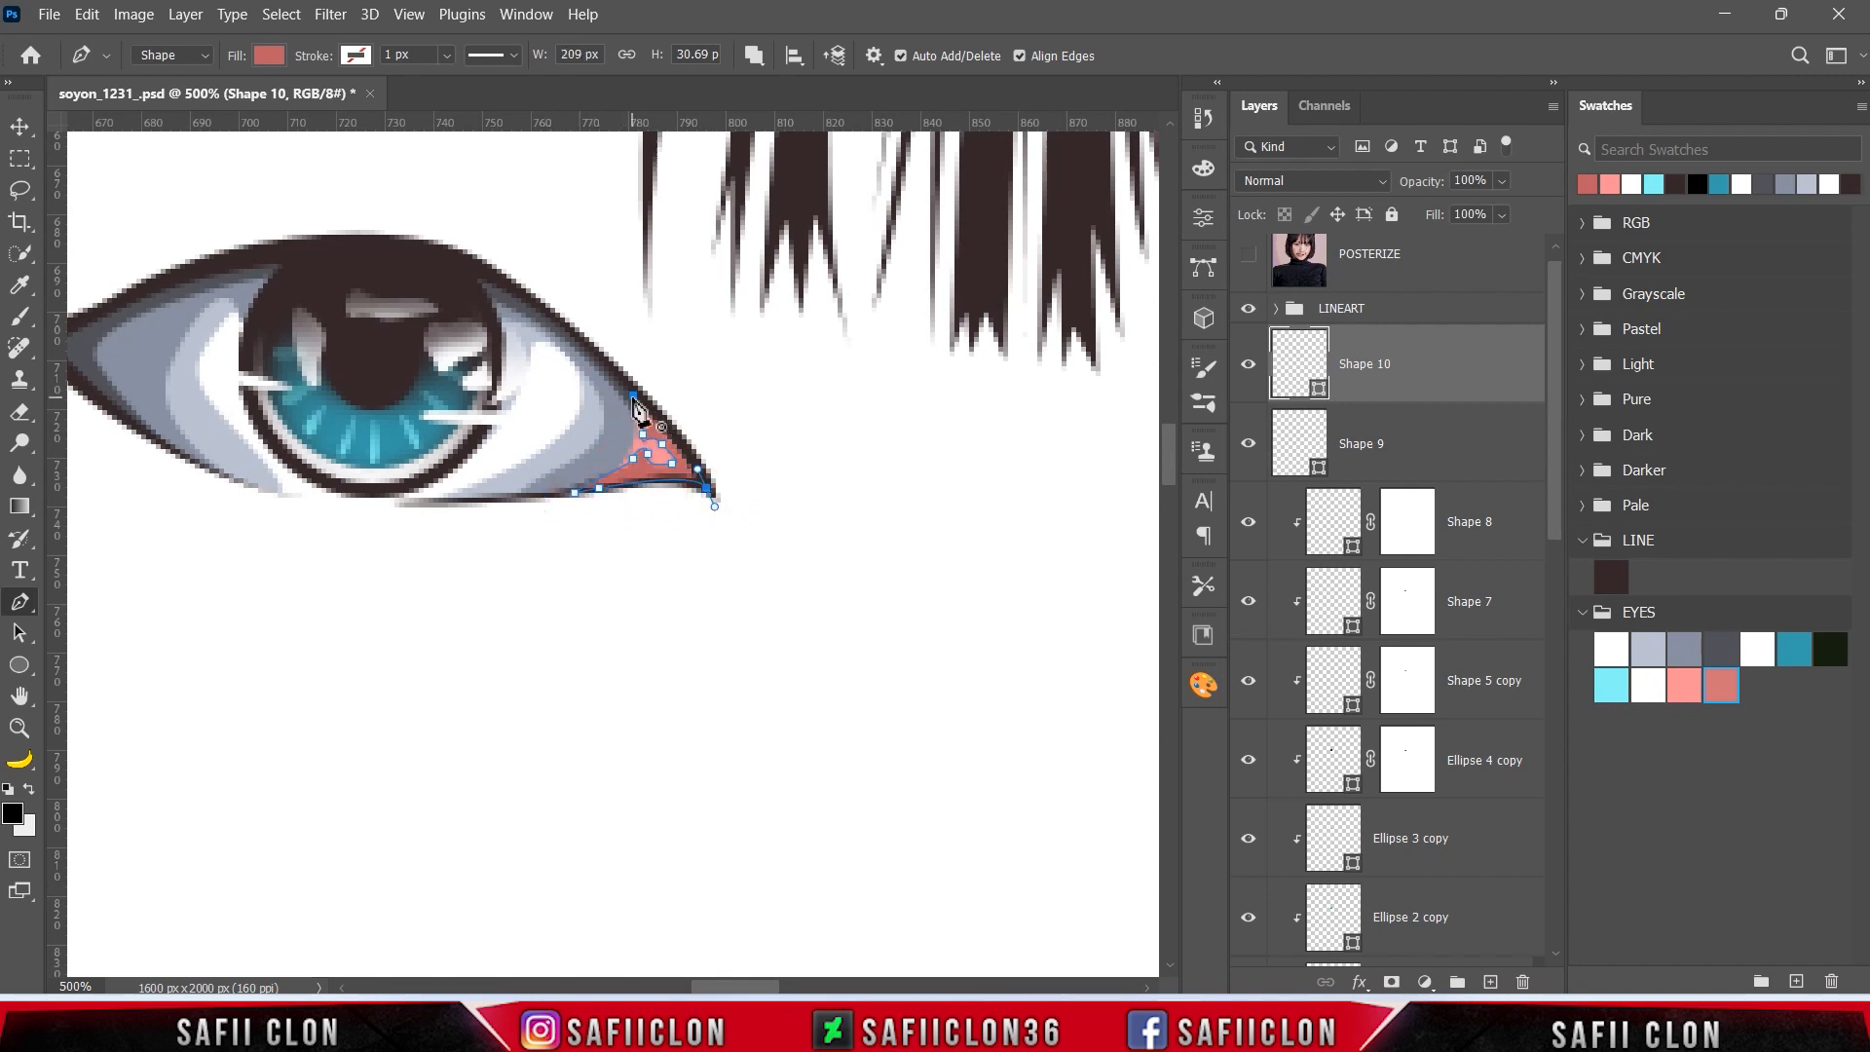
pyautogui.moveTo(634, 396); pyautogui.dragTo(581, 366)
pyautogui.keyDown('ctrl'); pyautogui.click(809, 473); pyautogui.keyUp('ctrl')
# - Examine how both coloured eyes look within the whole face
pyautogui.hotkey('ctrl', '-')
pyautogui.hotkey('ctrl', '-')
pyautogui.hotkey('ctrl', '-')
pyautogui.hotkey('ctrl', '-')
pyautogui.hotkey('ctrl', '-')
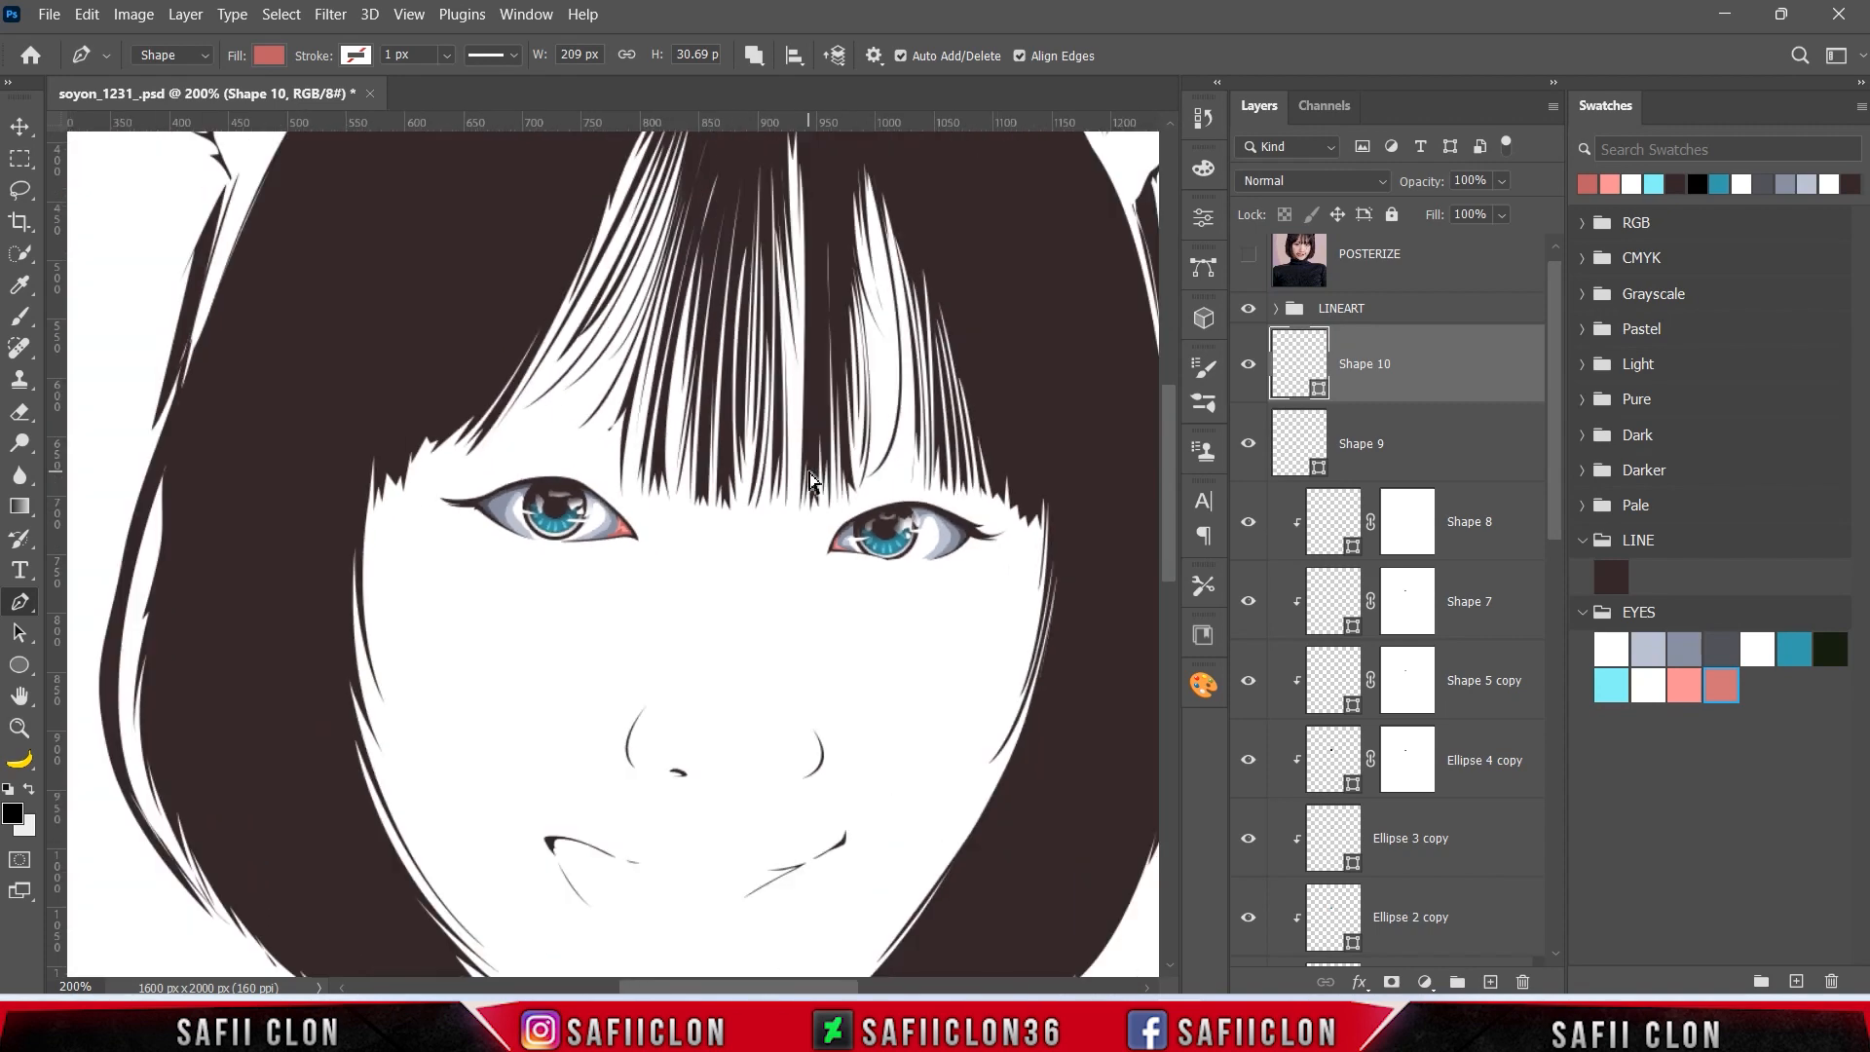
pyautogui.hotkey('ctrl', '-')
pyautogui.hotkey('ctrl', '+')
pyautogui.hotkey('ctrl', '+')
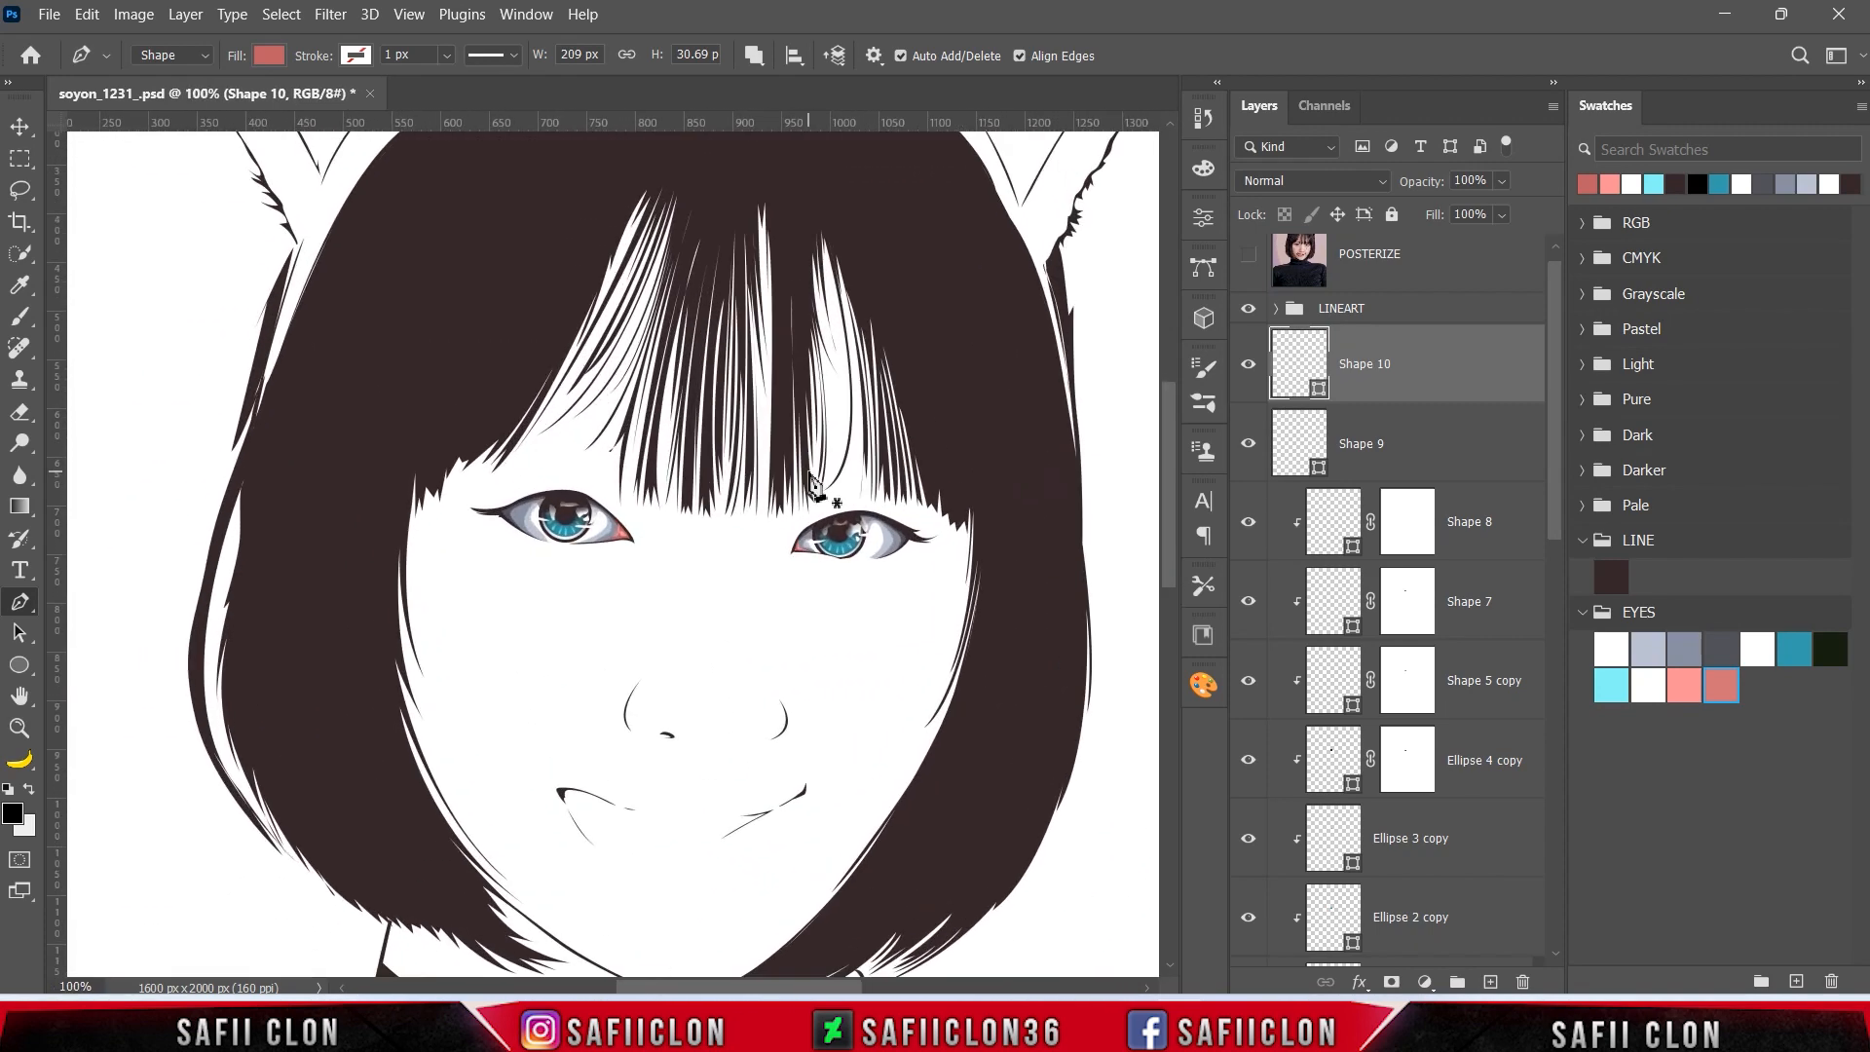
# - Group all eye layers from Shape 10 down to Shape 1 into a group named EYES
pyautogui.moveTo(1557, 346); pyautogui.dragTo(1542, 758)
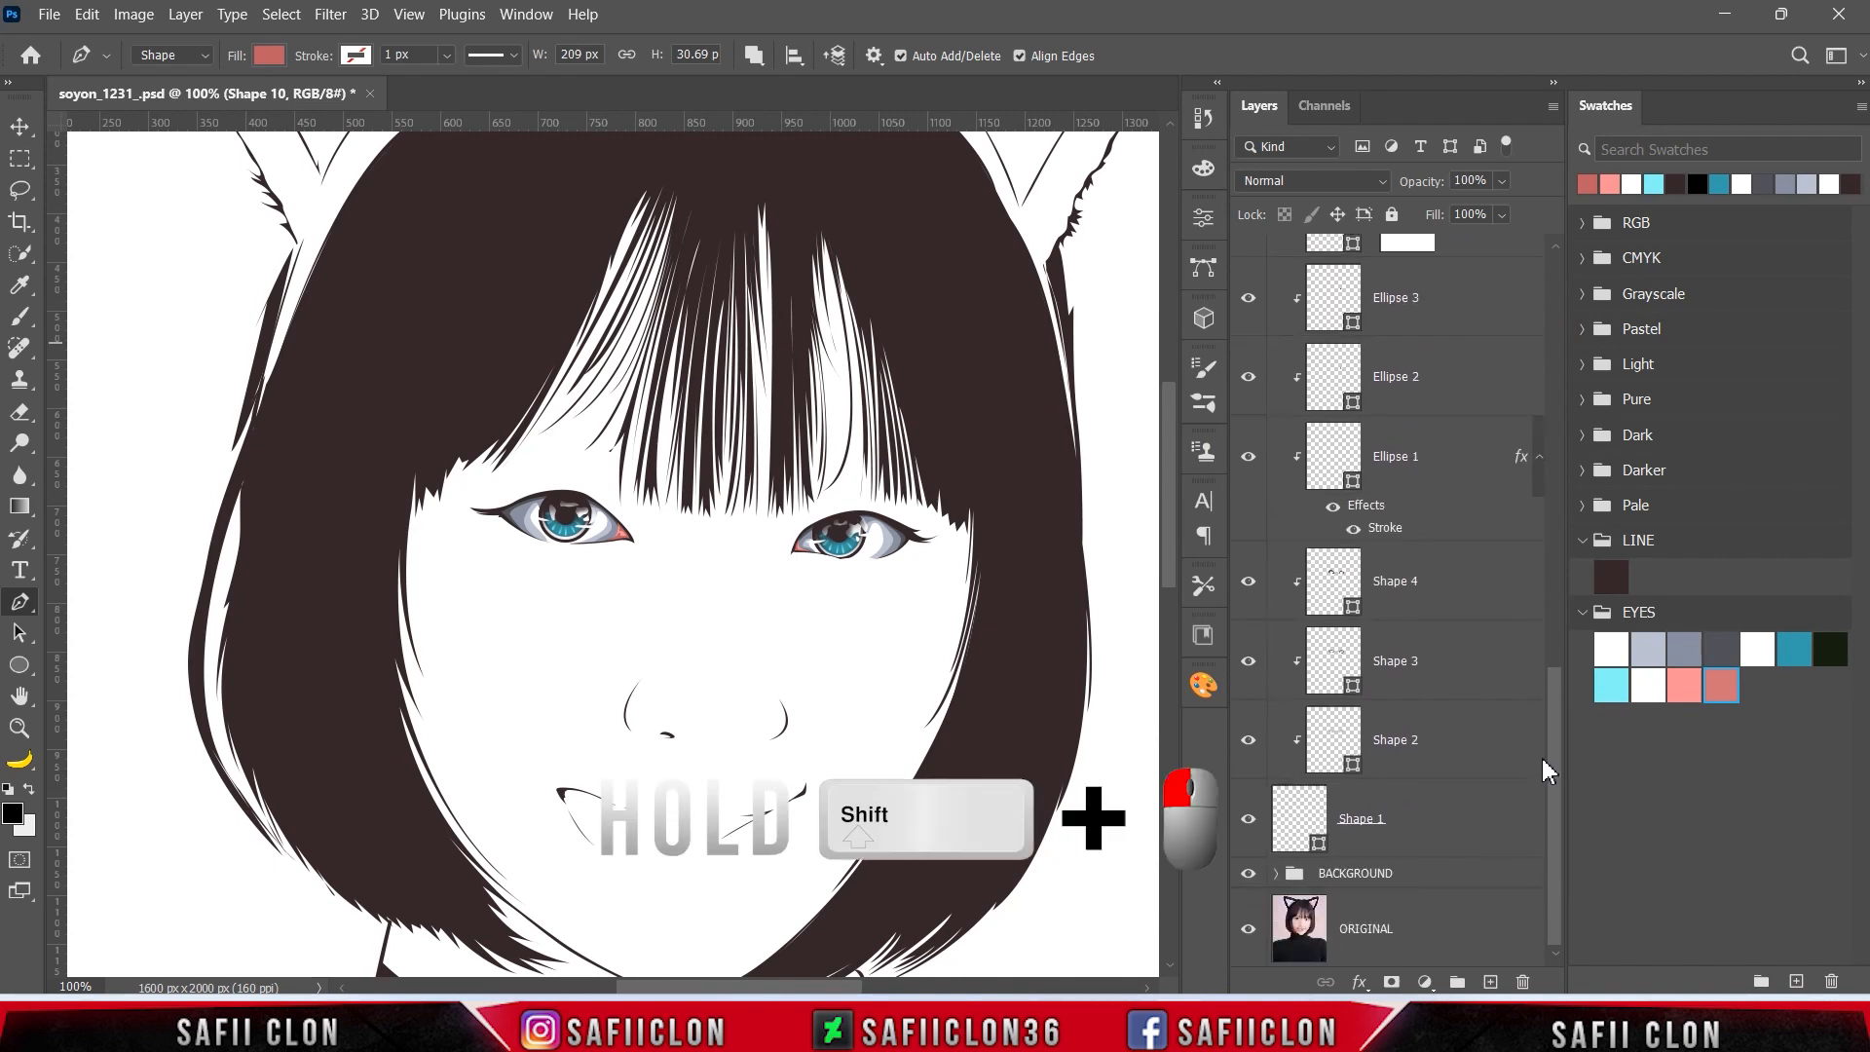
pyautogui.keyDown('shift'); pyautogui.click(1431, 821); pyautogui.keyUp('shift')
pyautogui.rightClick(1431, 821)
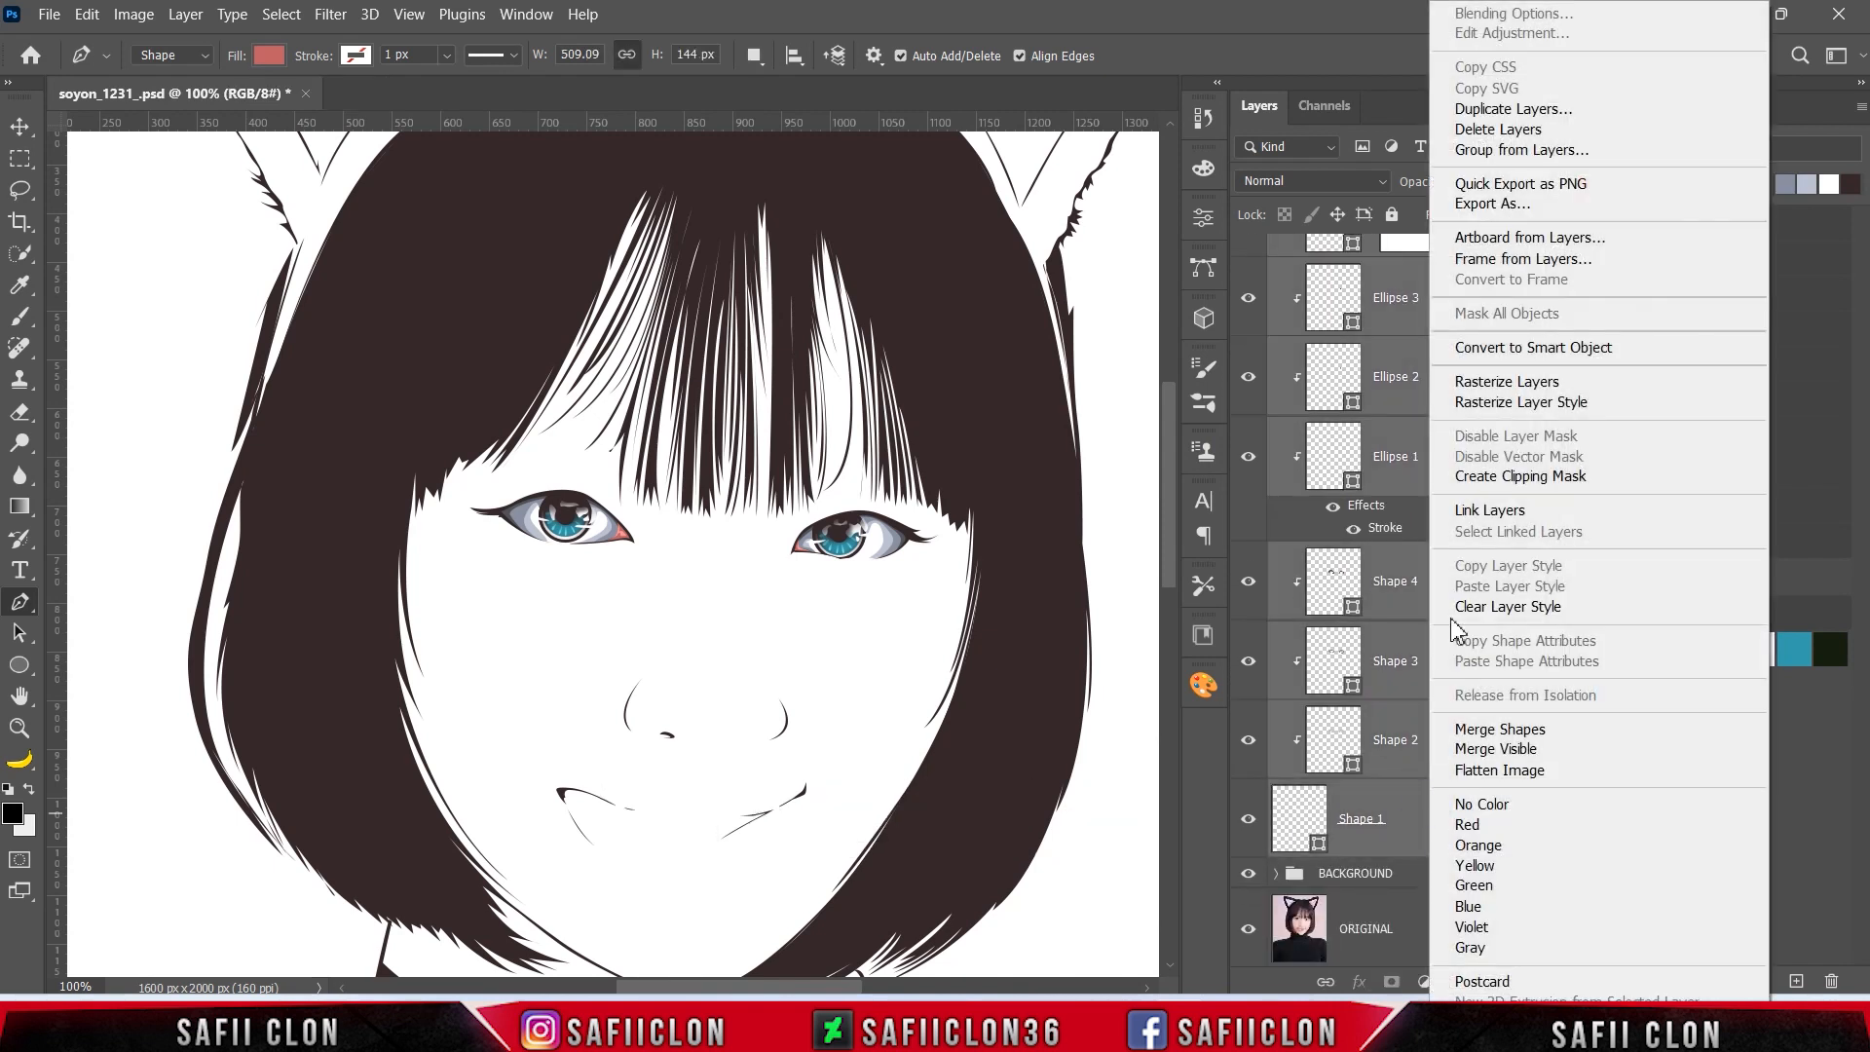
pyautogui.click(1522, 149)
pyautogui.write('EYES')
pyautogui.click(1128, 304)
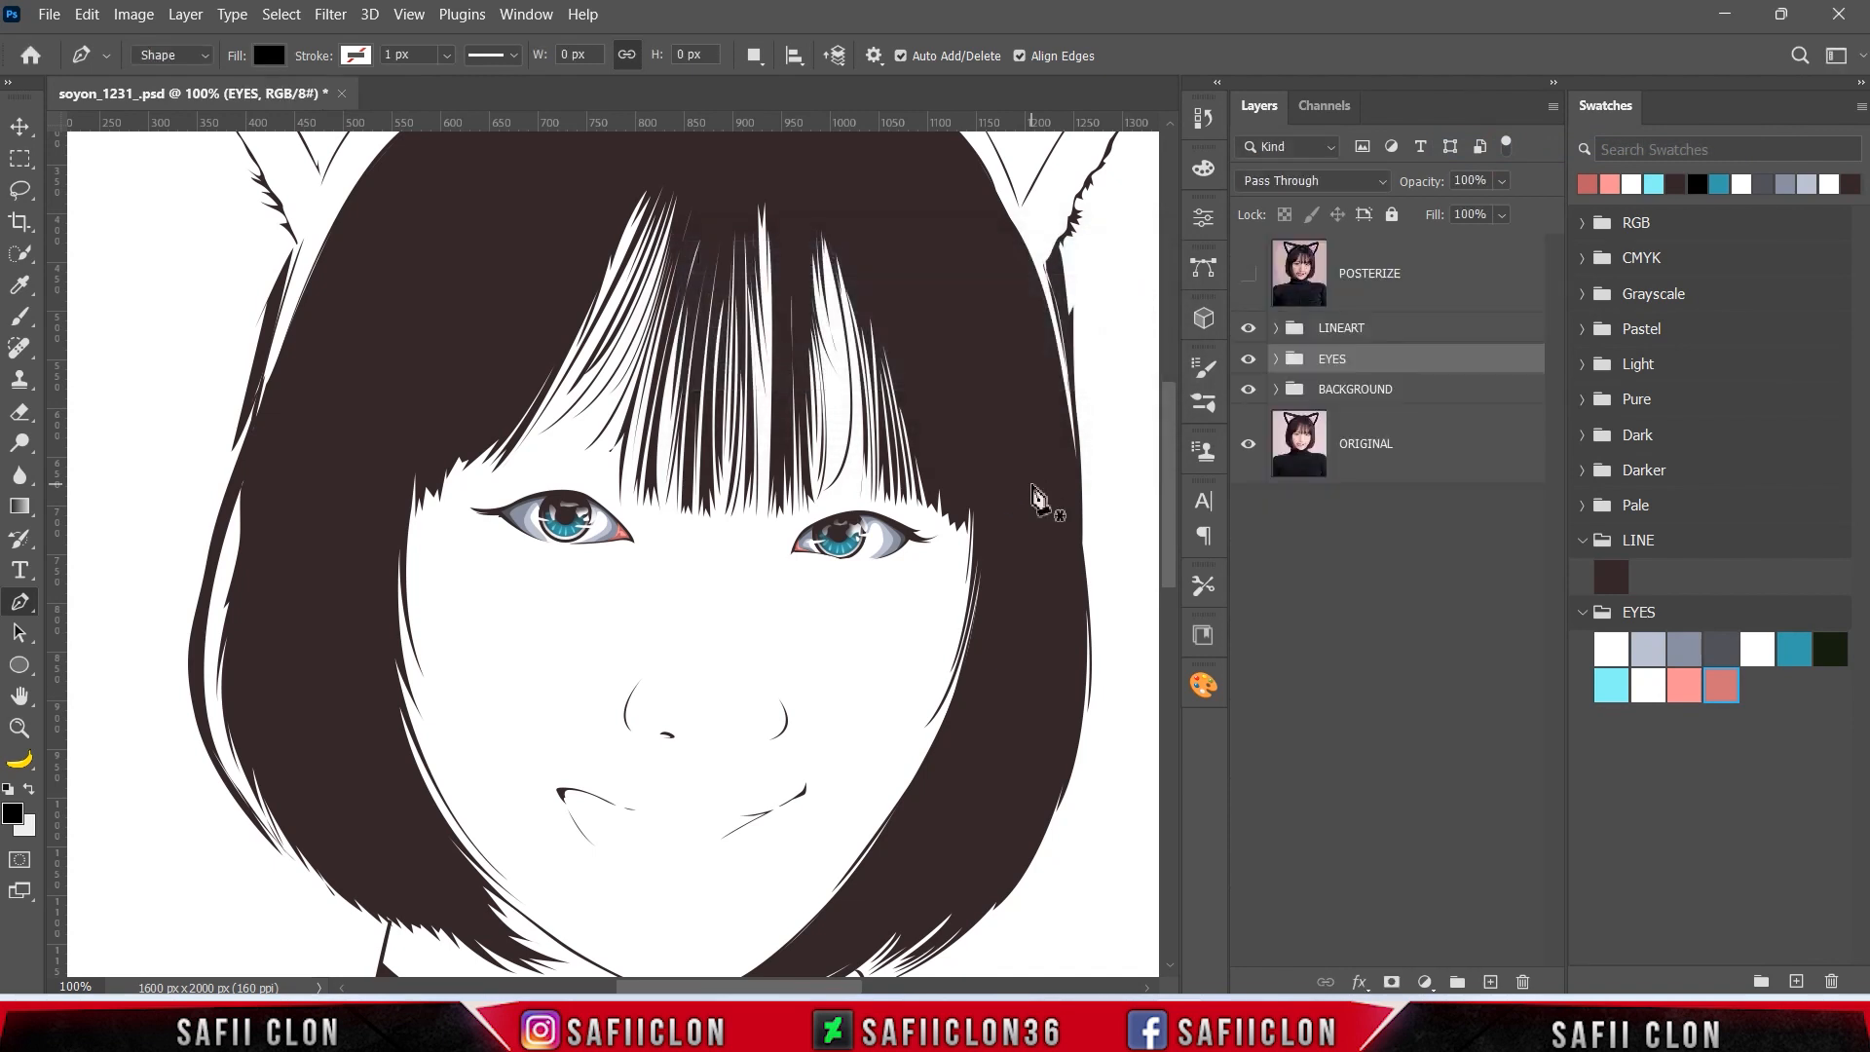
# - Compare the portrait with the EYES group hidden and shown, at close and full view
pyautogui.click(1249, 361)
pyautogui.click(1249, 360)
pyautogui.click(1249, 361)
pyautogui.click(1247, 361)
pyautogui.hotkey('ctrl', '-')
pyautogui.hotkey('ctrl', '-')
pyautogui.hotkey('ctrl', '-')
pyautogui.hotkey('ctrl', '+')
pyautogui.hotkey('ctrl', '+')
pyautogui.hotkey('ctrl', '-')
pyautogui.hotkey('ctrl', '-')
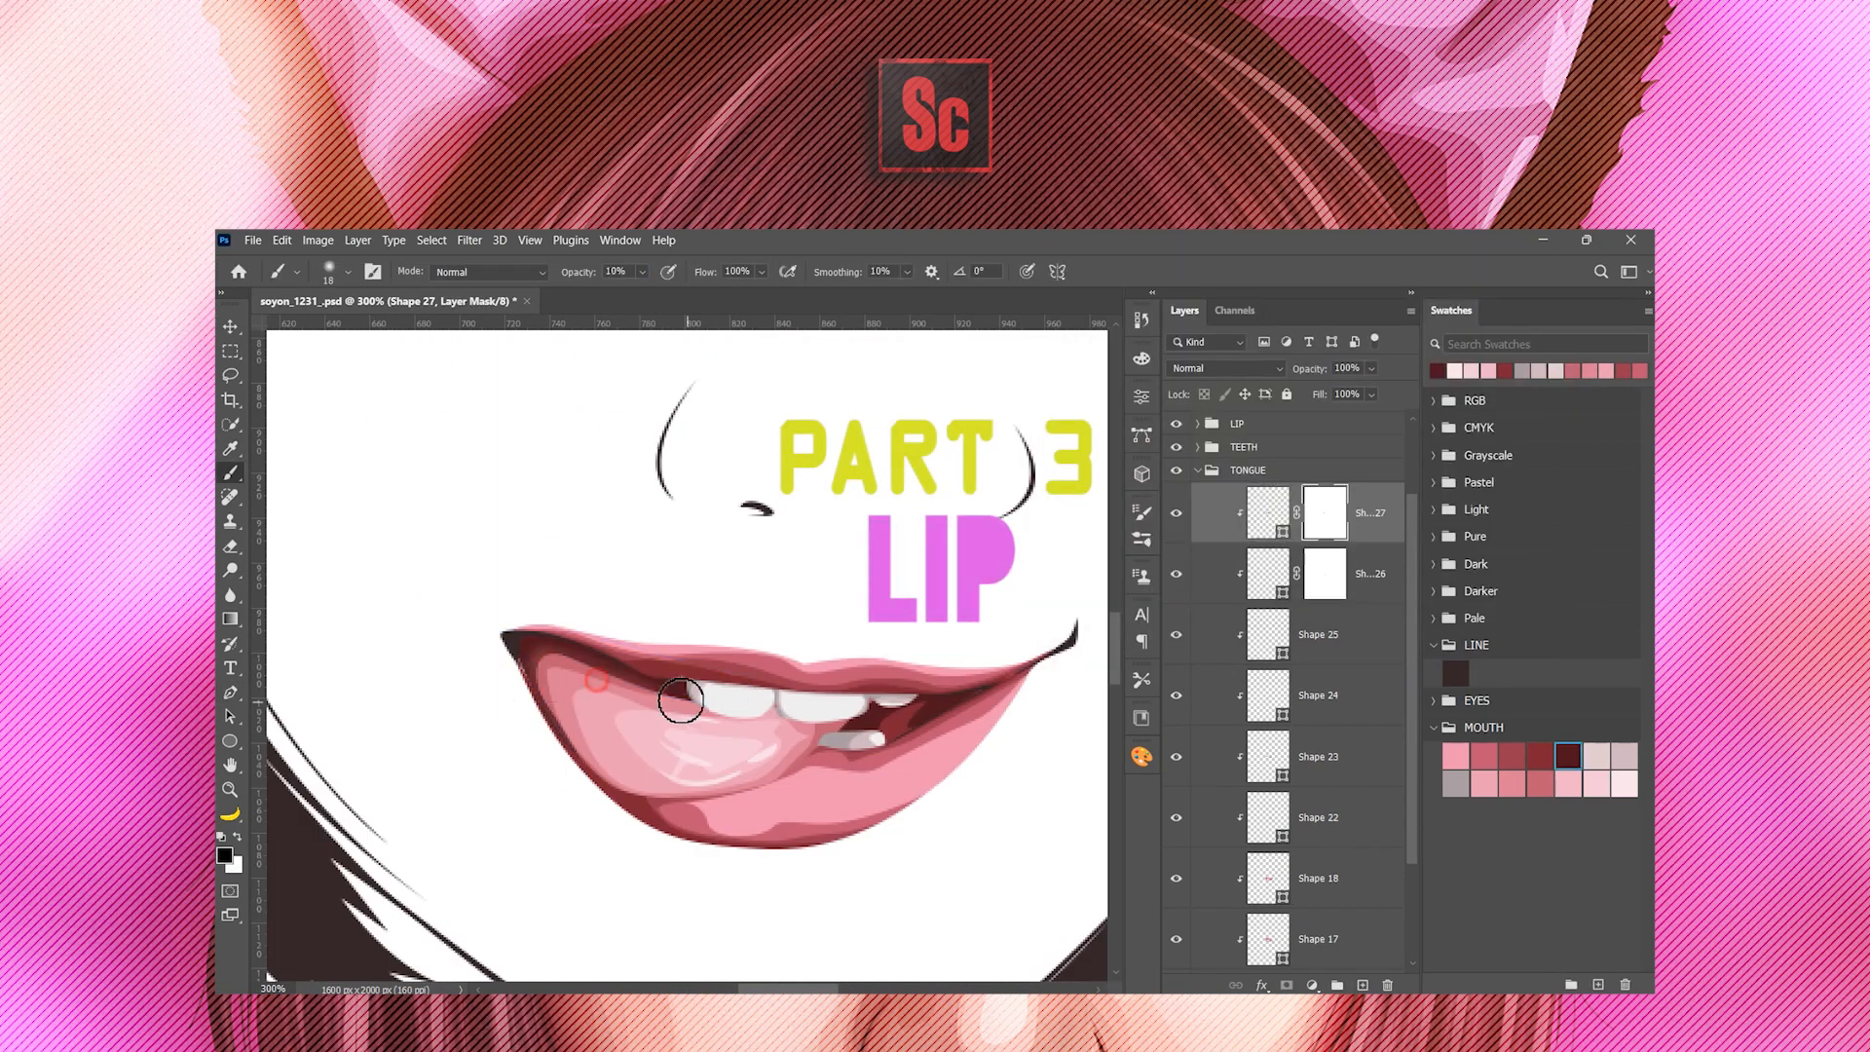
pyautogui.rightClick(230, 692)
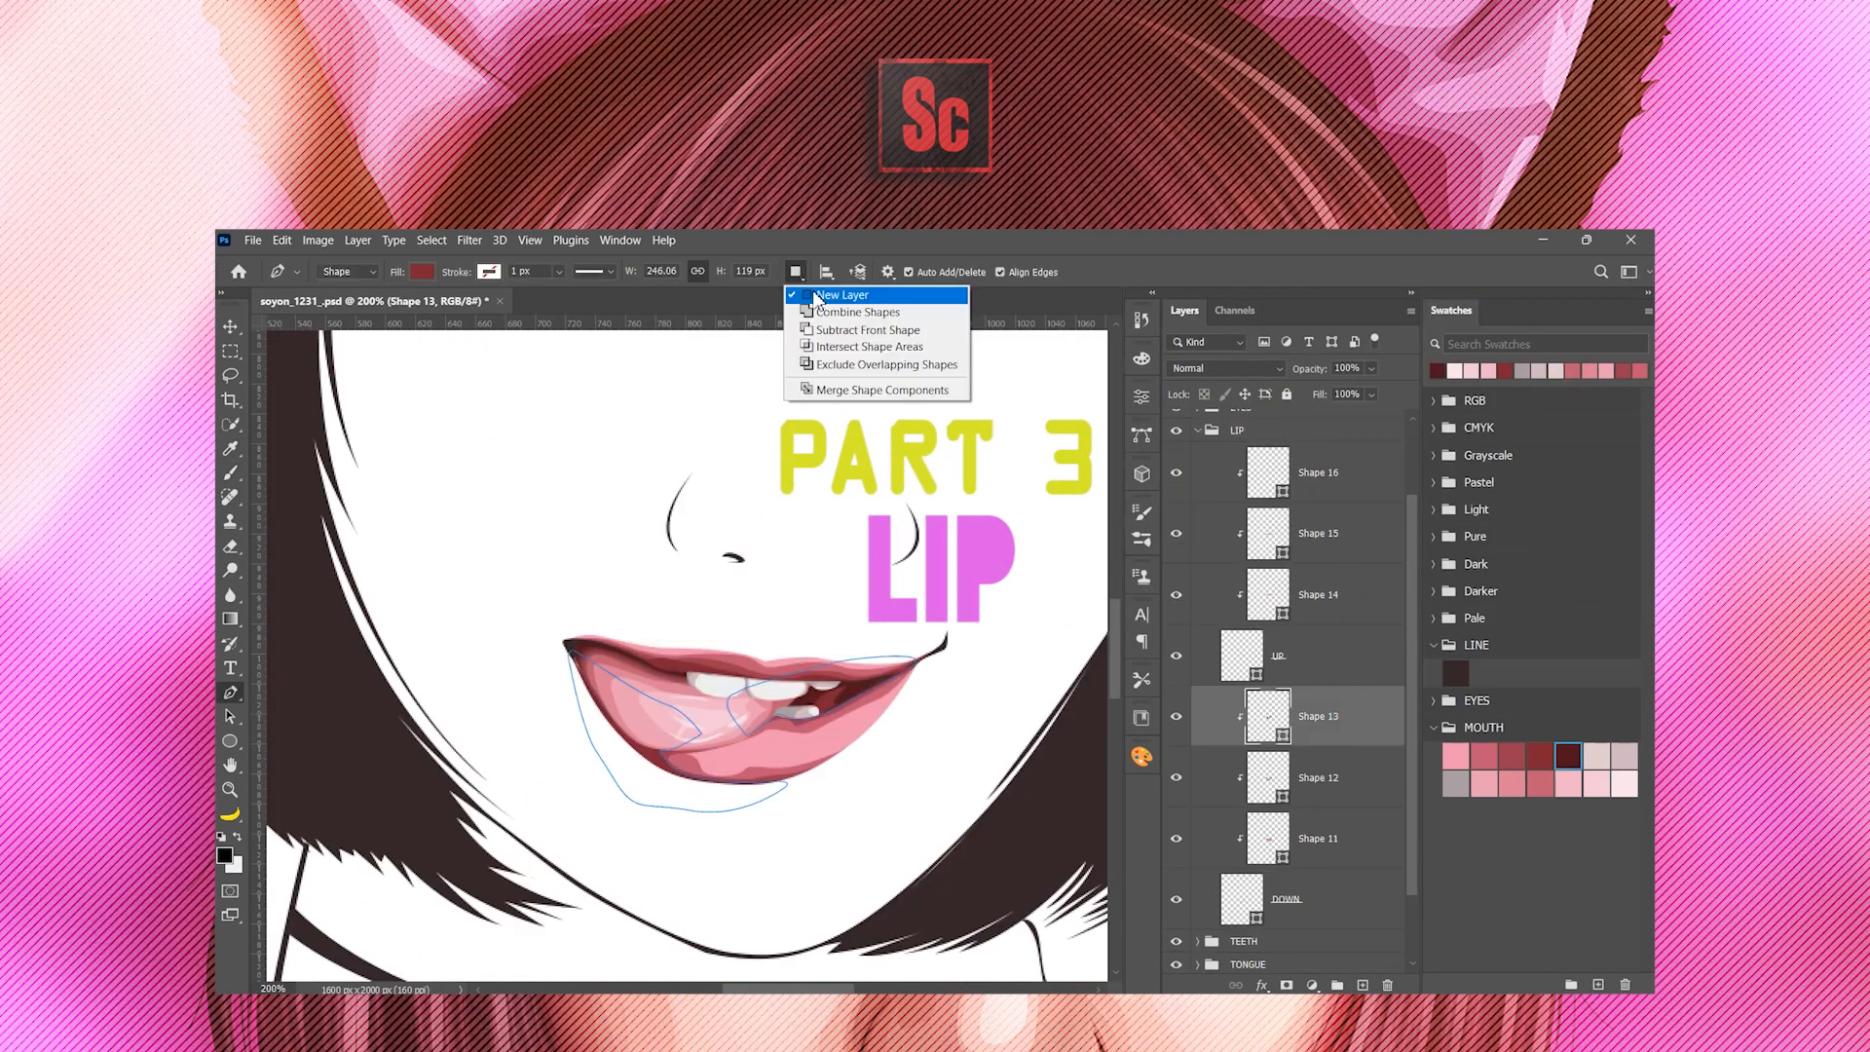